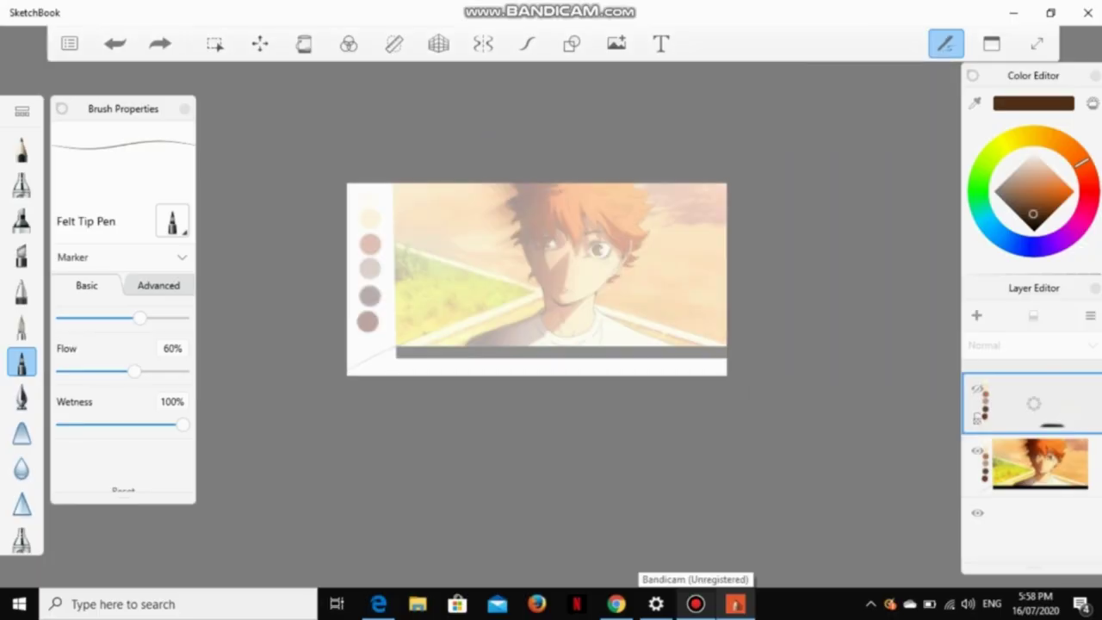
scroll(534, 327, "up", 5)
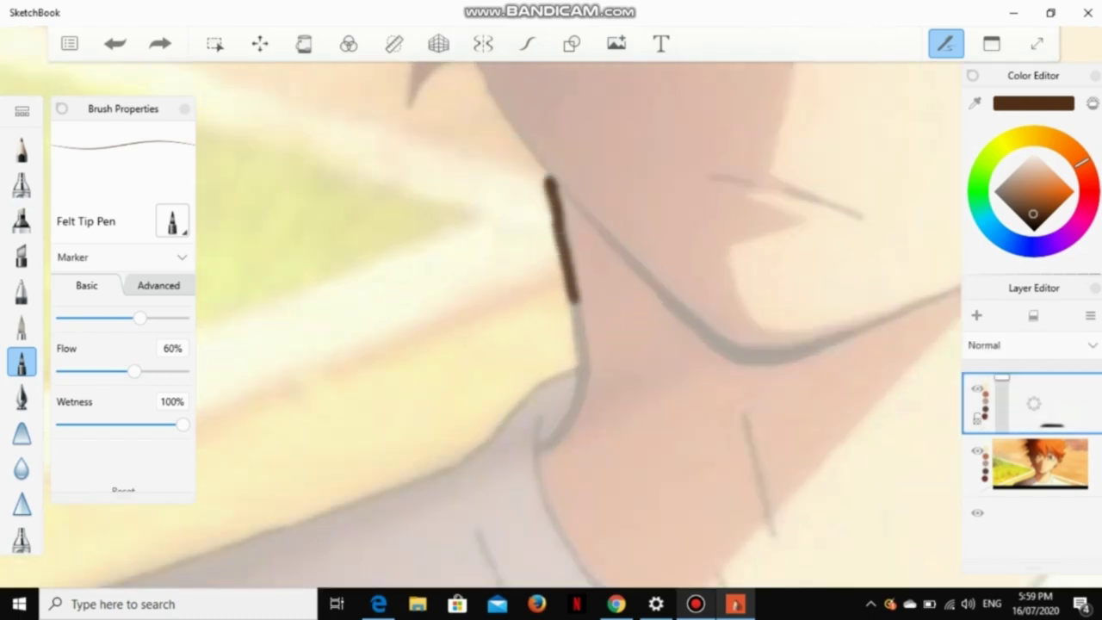
mouse_move(575, 302)
left_mouse_down()
mouse_move(577, 430)
mouse_move(551, 426)
left_mouse_up()
scroll(552, 327, "down", 3)
Step: Trace both side outlines of the neck in dark brown with a thin Felt Tip Pen along the French curve guide
scroll(551, 327, "up", 2)
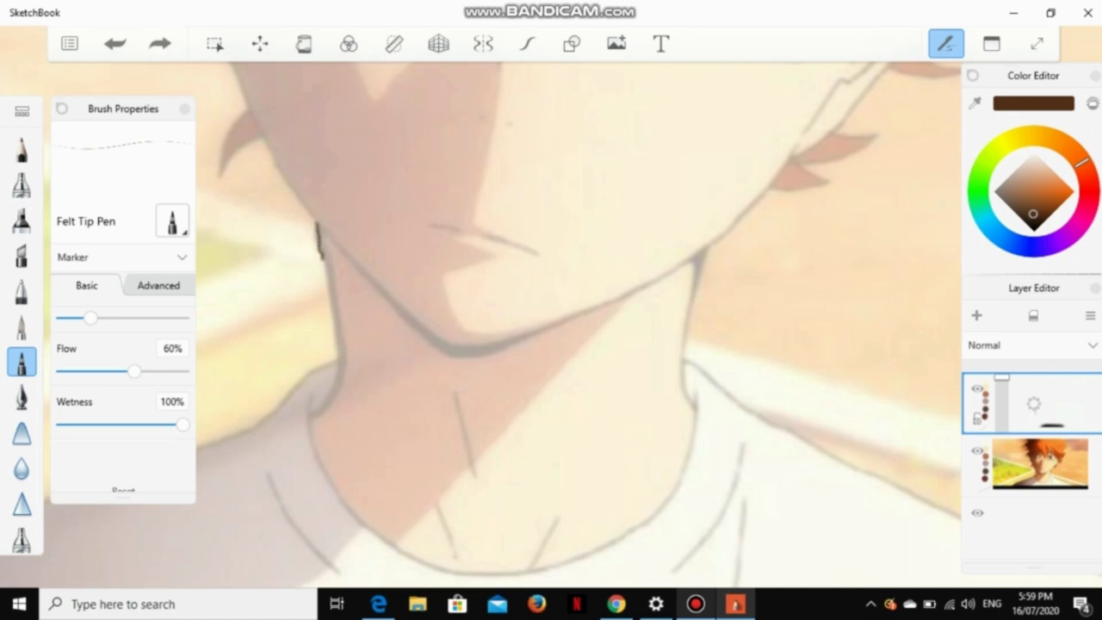
left_click(394, 43)
left_click_drag(652, 164, 756, 143)
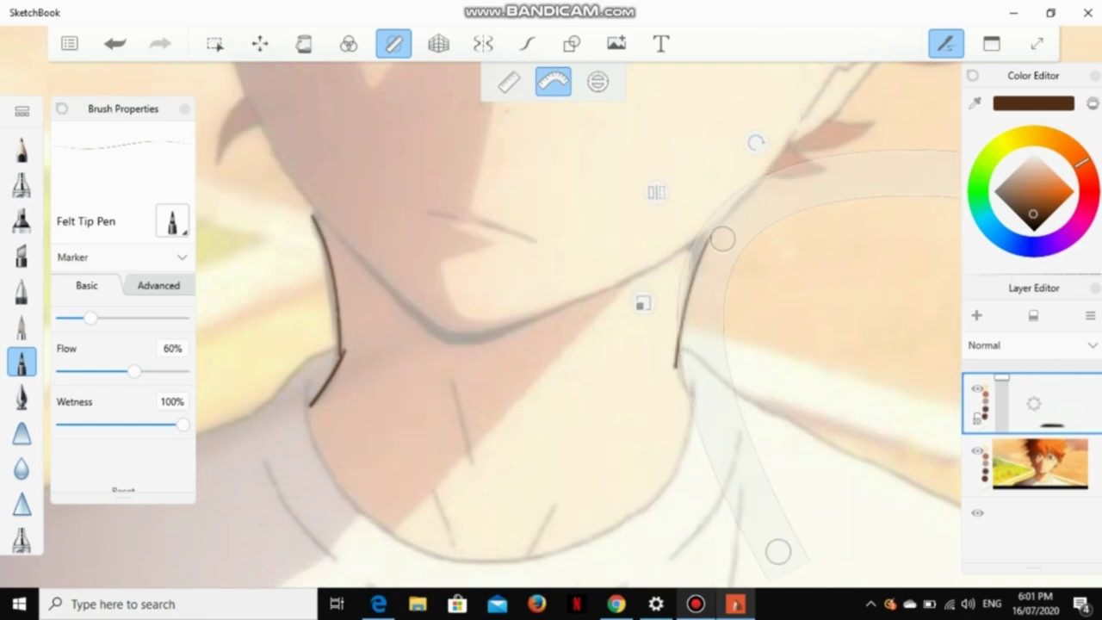
Step: Erase the overshooting line end where the neck's left side meets the collar, using the Hard Eraser at size 2.0
key("e")
scroll(336, 353, "up", 6)
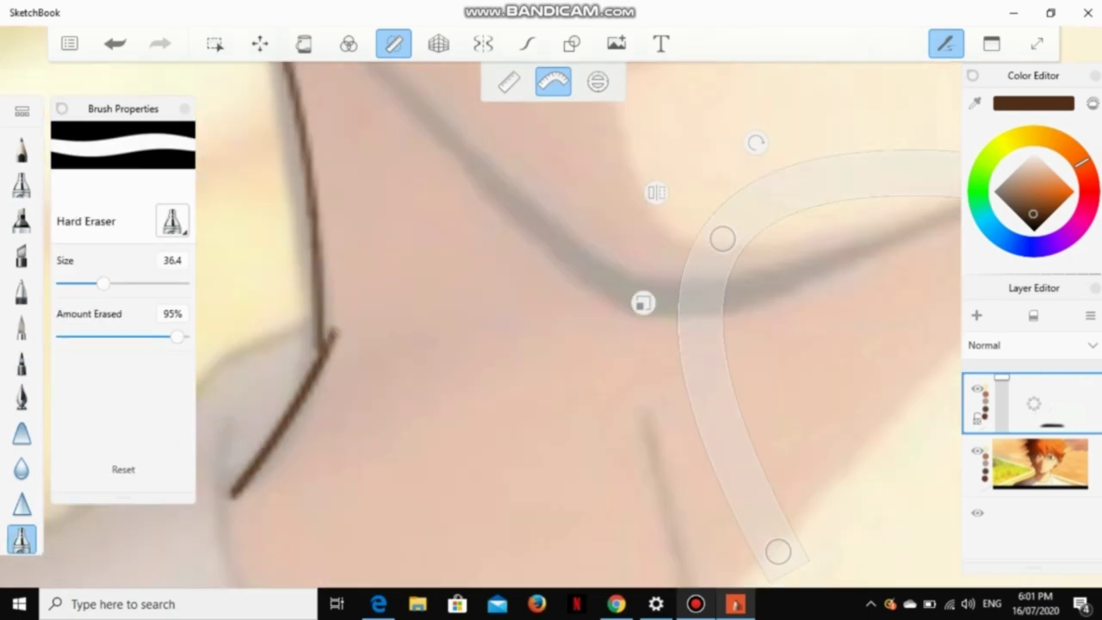
key("r")
scroll(551, 327, "down", 10)
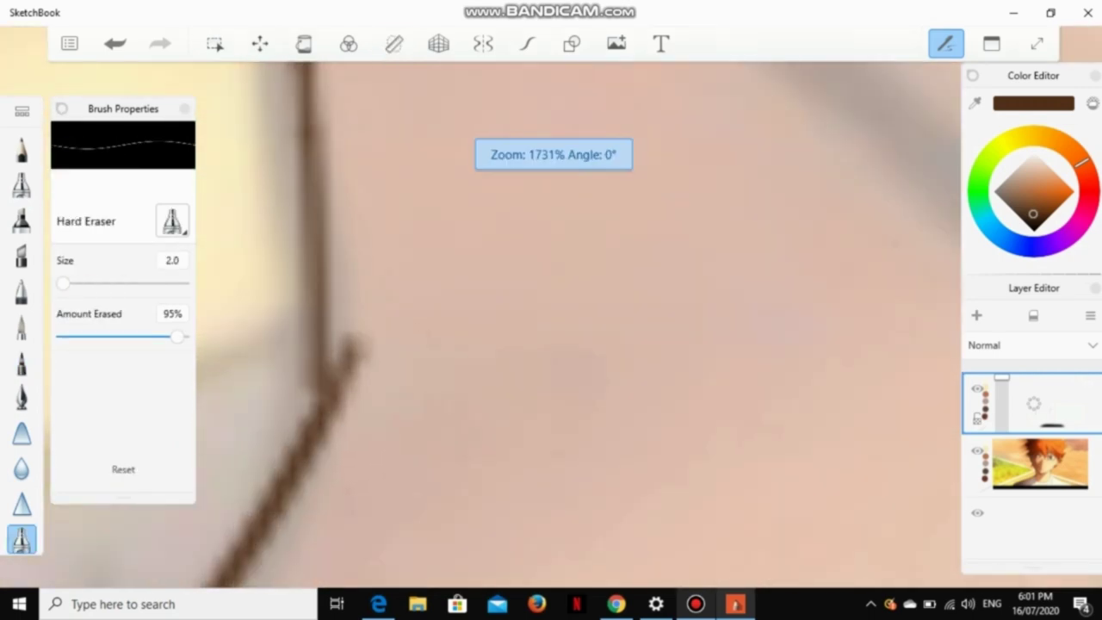
scroll(861, 301, "up", 12)
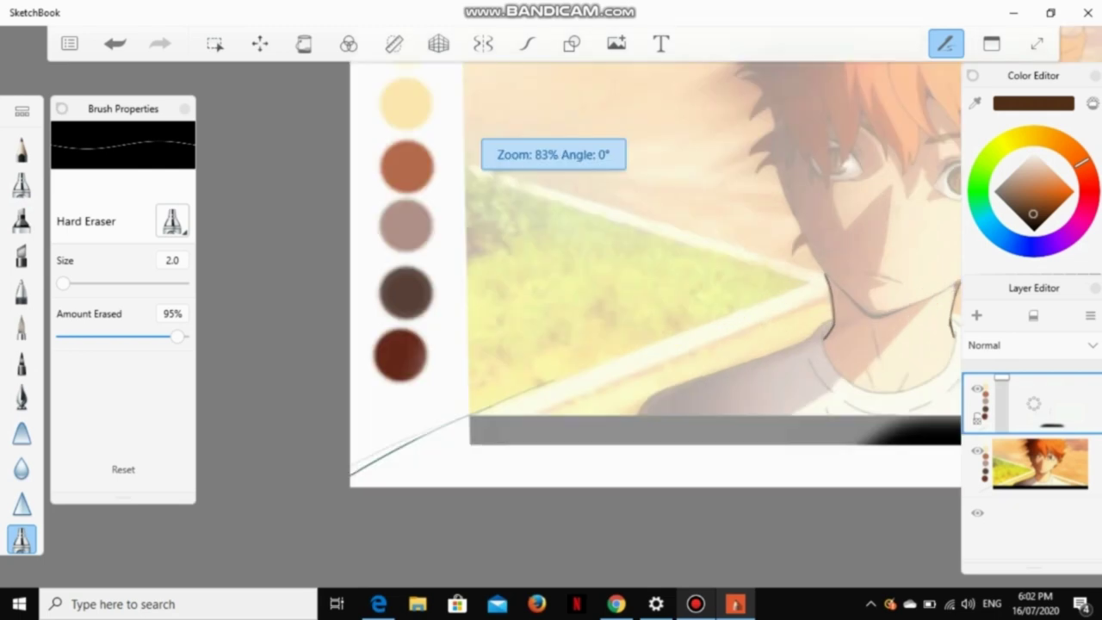
scroll(551, 327, "down", 4)
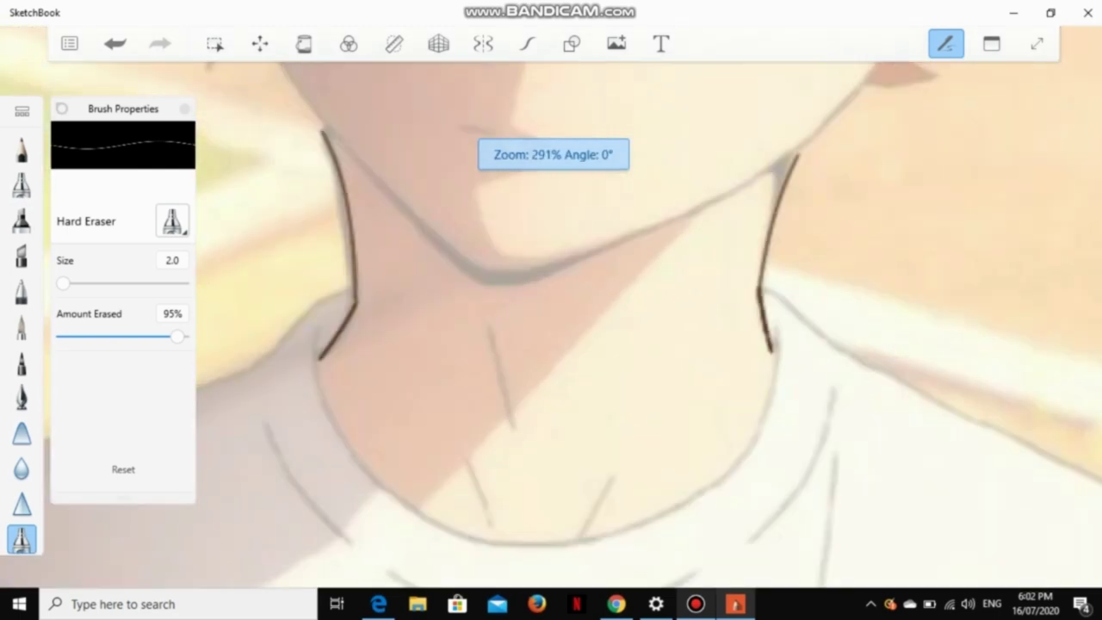
Step: Show the Color Editor and Layer Editor panels
left_click(992, 43)
left_click(973, 129)
left_click(969, 216)
left_click(969, 300)
left_click(972, 129)
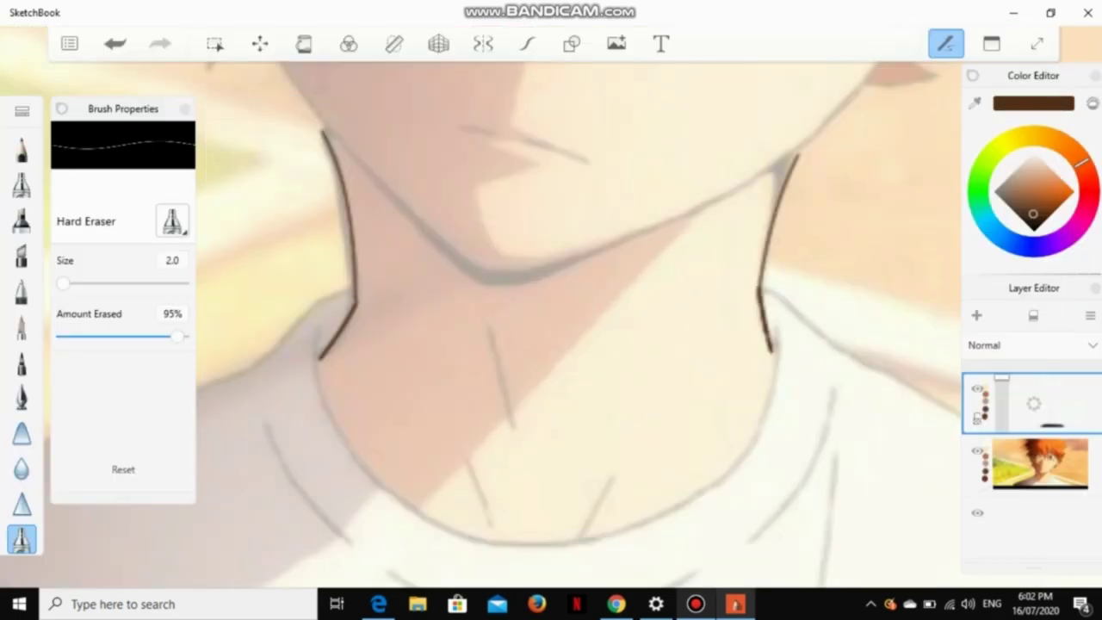
Step: Trace the short throat and collarbone lines along the French curve with the Felt Tip Pen at size 0.4
key("r")
left_click_drag(448, 250, 452, 274)
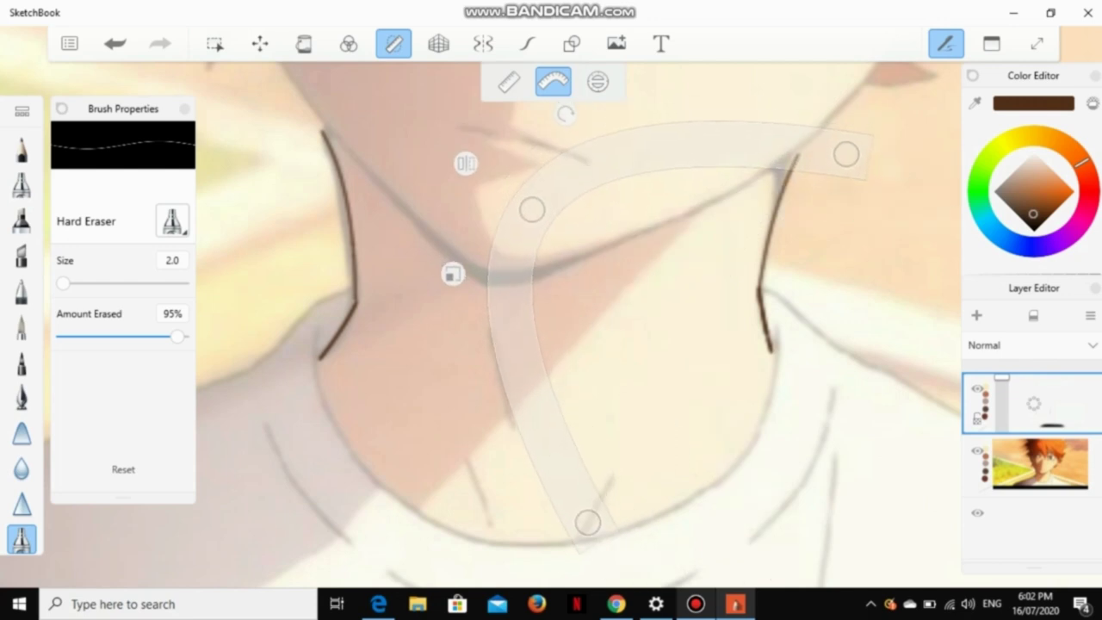
left_click(21, 361)
left_click_drag(514, 422, 487, 327)
left_click_drag(452, 274, 423, 356)
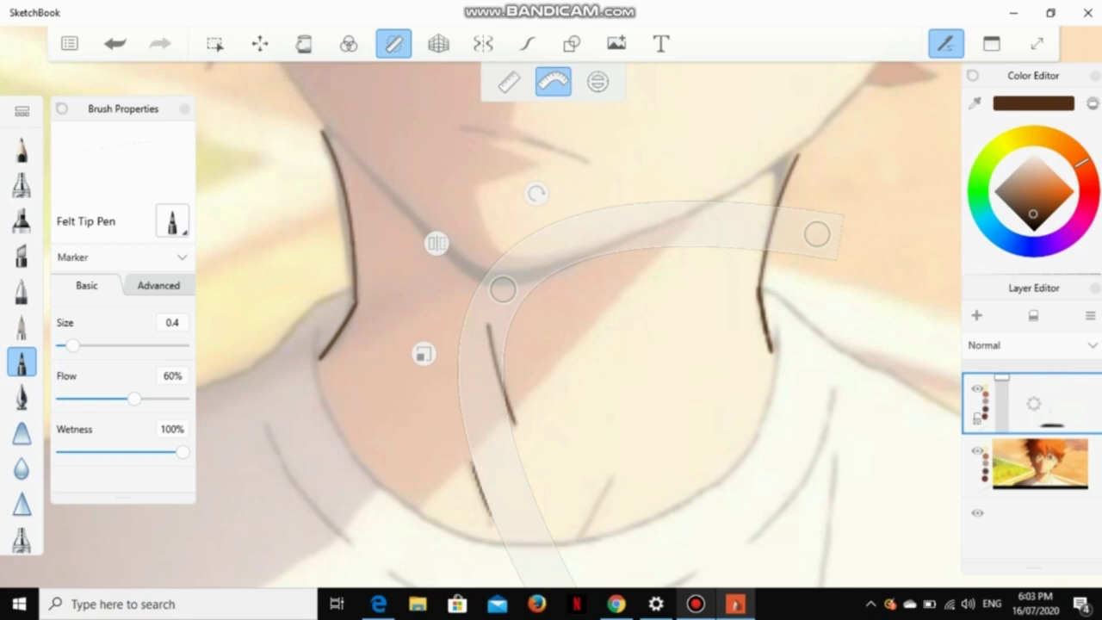
left_click_drag(423, 354, 722, 392)
Step: Undo the faulty strokes and trace the outer ear edge upward along the French curve with the brown Felt Tip Pen
scroll(552, 328, "down", 2)
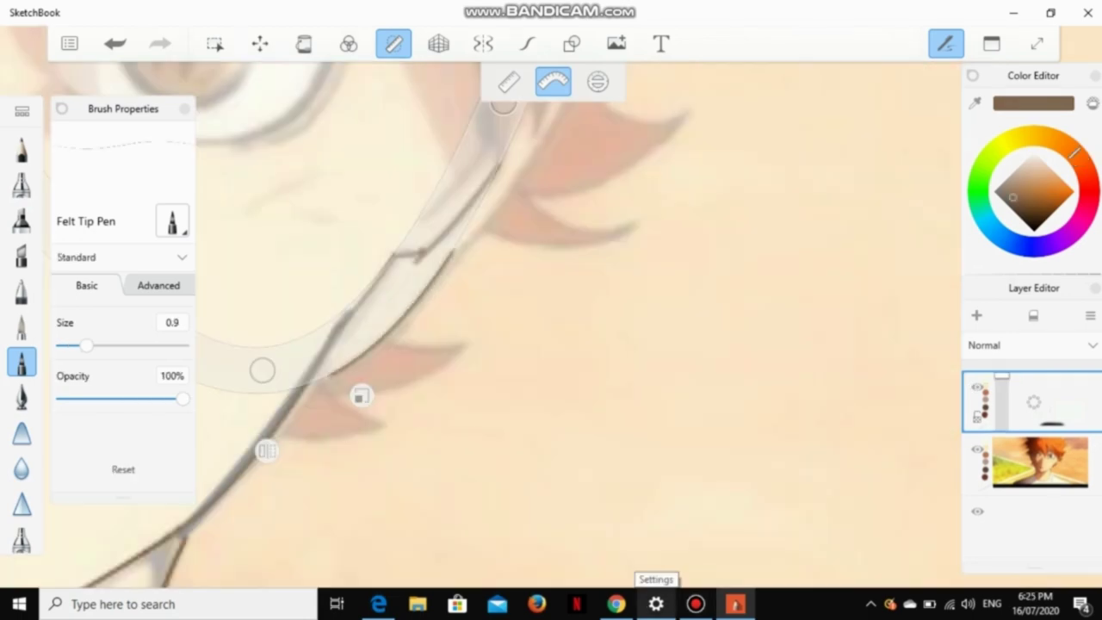
key("ctrl+z")
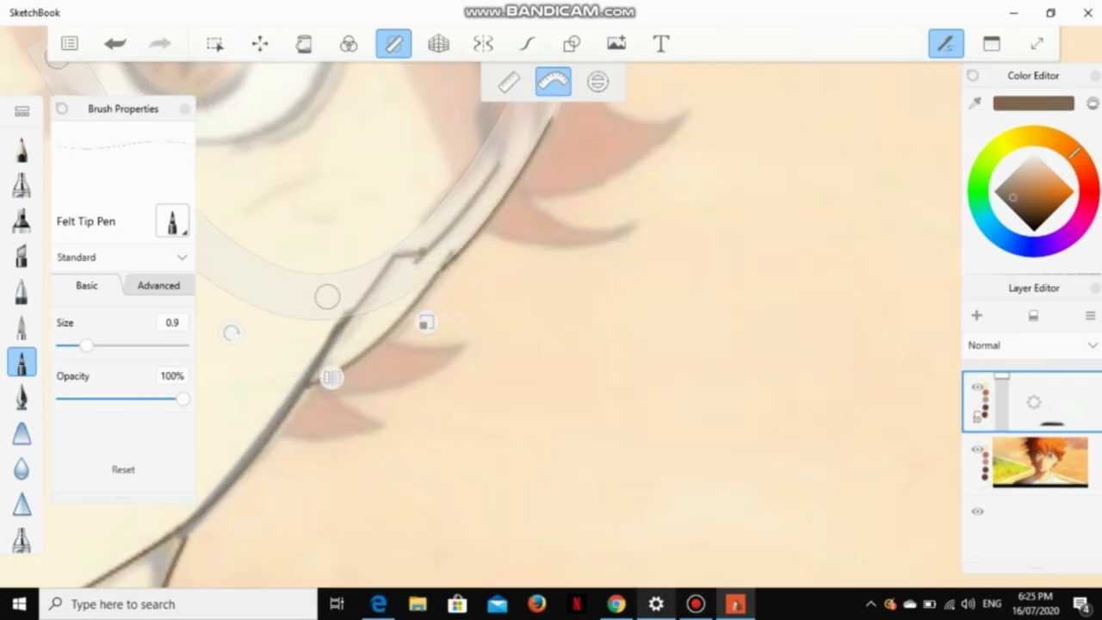
scroll(551, 327, "down", 2)
left_click(183, 108)
key("ctrl+z")
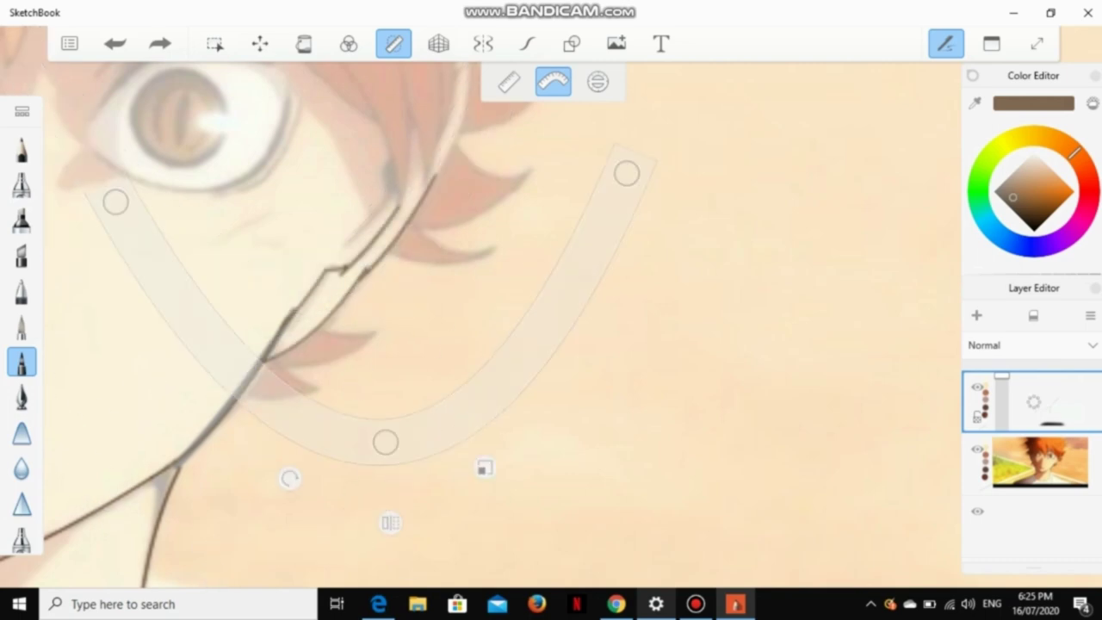
scroll(551, 327, "up", 5)
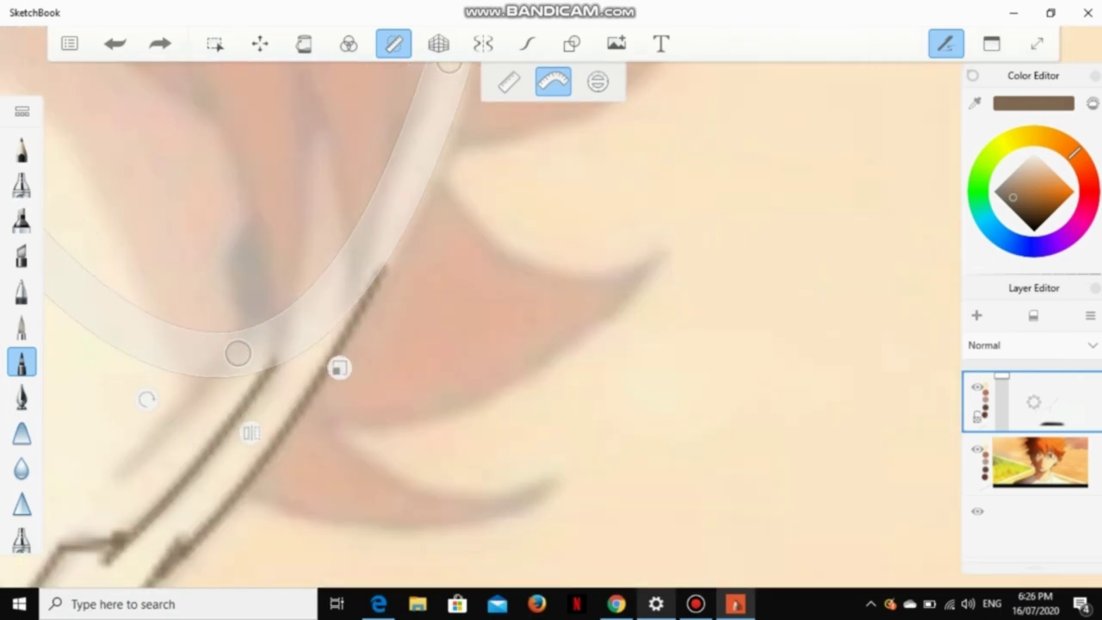
left_click_drag(465, 90, 383, 271)
mouse_move(284, 336)
left_mouse_down()
mouse_move(235, 341)
mouse_move(244, 342)
left_mouse_up()
Step: Trace the upper ear's inner edge at pen size 0.4 and start a fine hair line beside it at size 0.2
left_click(22, 362)
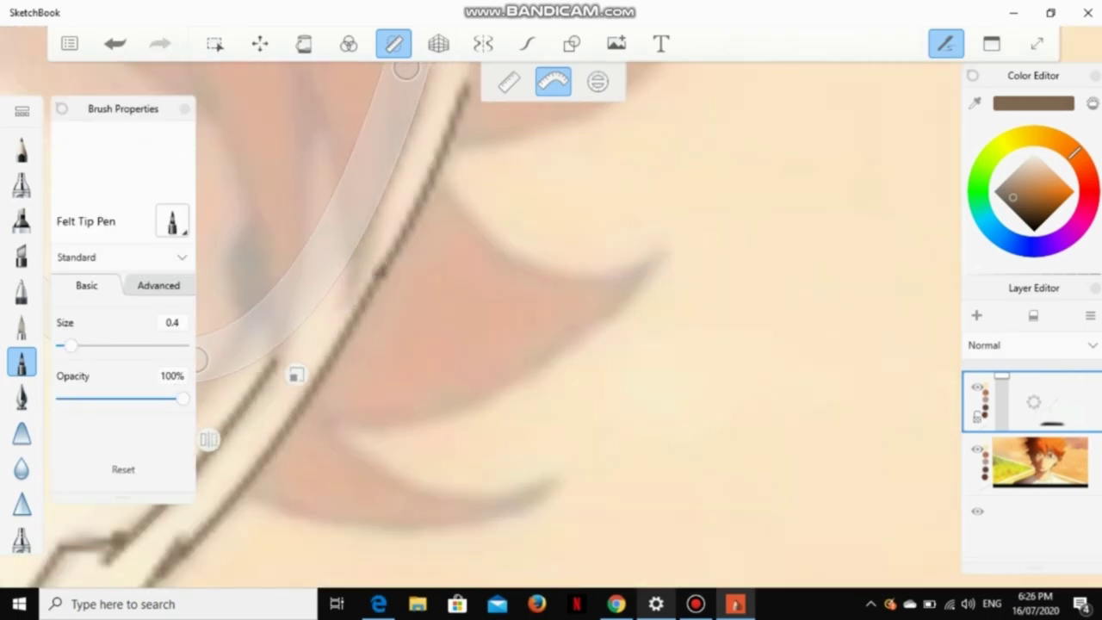
scroll(551, 327, "down", 2)
key("ctrl+z")
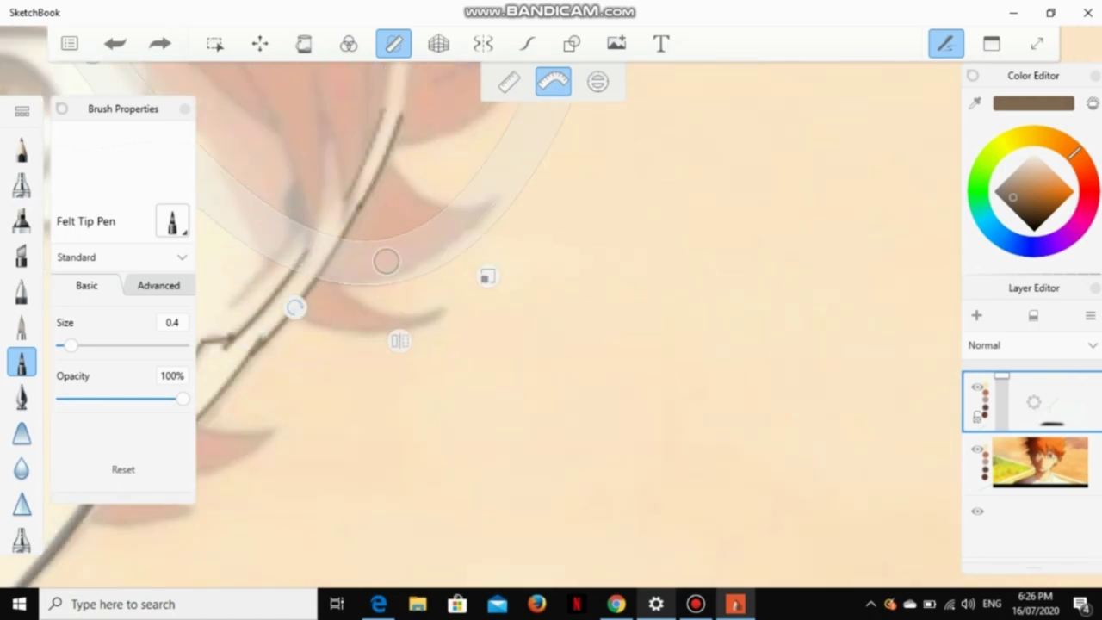
mouse_move(294, 307)
left_mouse_down()
mouse_move(467, 248)
mouse_move(284, 247)
mouse_move(287, 287)
left_mouse_up()
left_click_drag(386, 258, 385, 337)
scroll(388, 259, "up", 5)
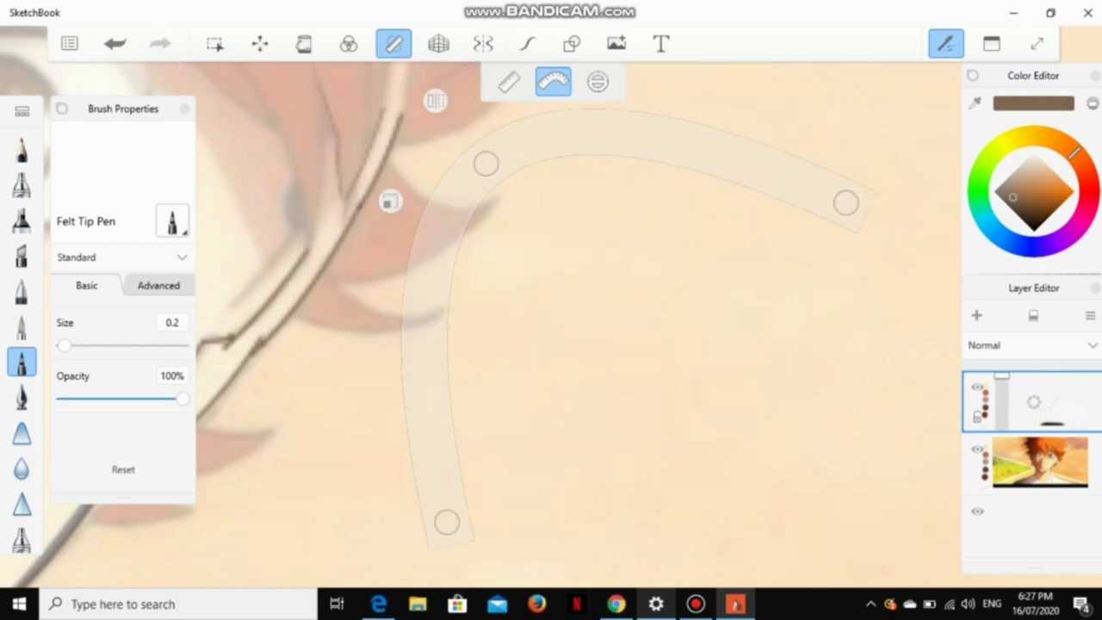
Step: Undo the last stroke and trace the pointed hair strand in front of the ear, raising the pen size to 0.4
key("ctrl+z")
left_click_drag(342, 375, 443, 290)
scroll(442, 291, "down", 3)
left_click_drag(270, 394, 241, 390)
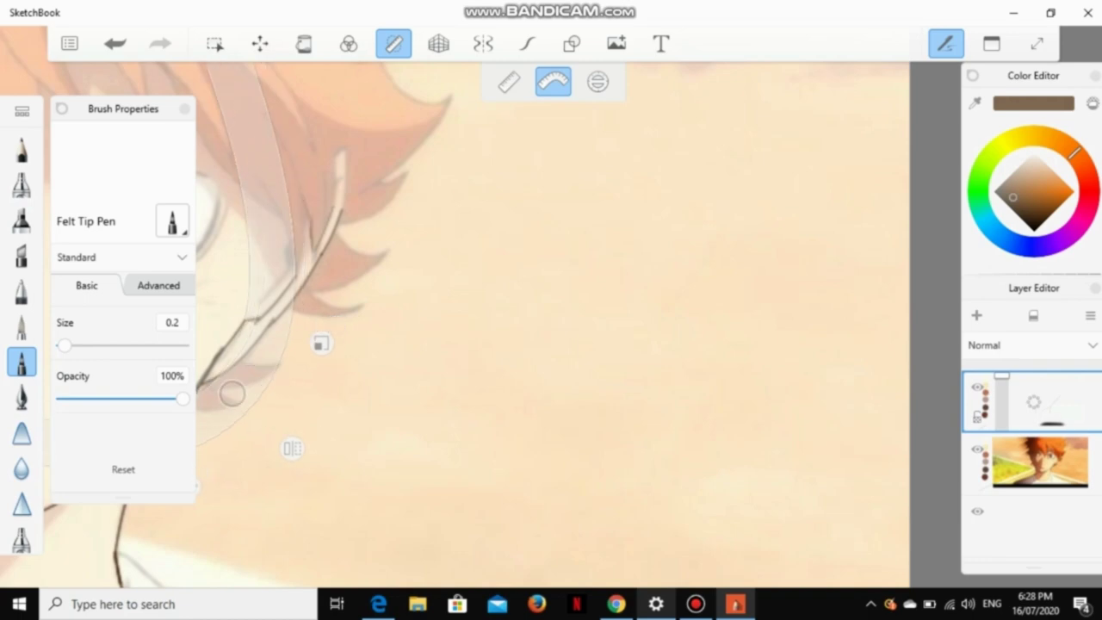
scroll(247, 344, "up", 3)
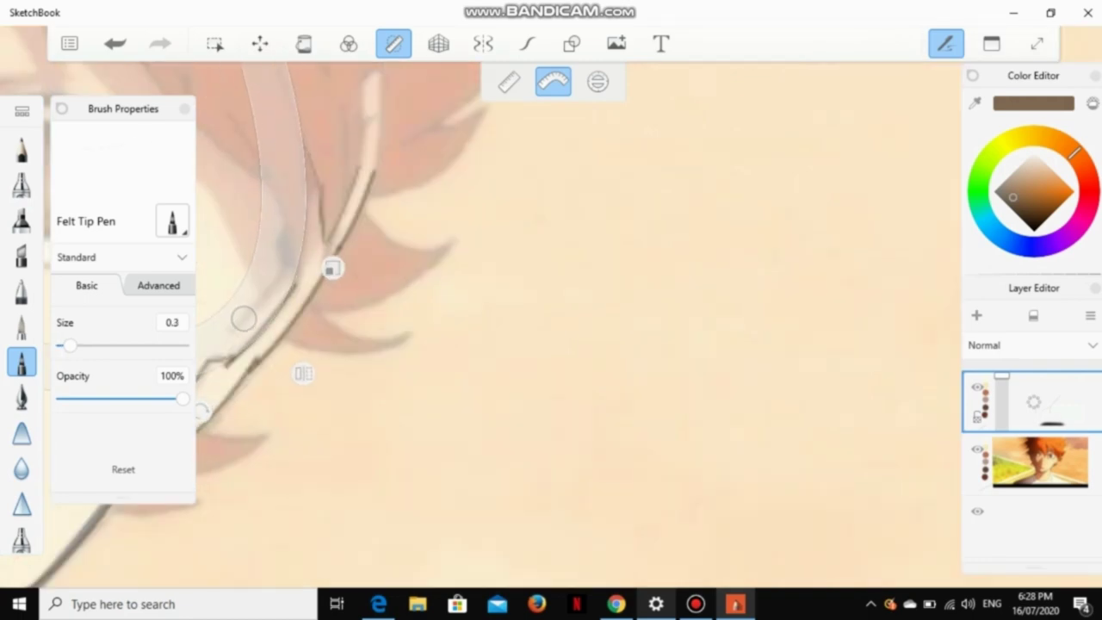
left_click_drag(244, 319, 638, 278)
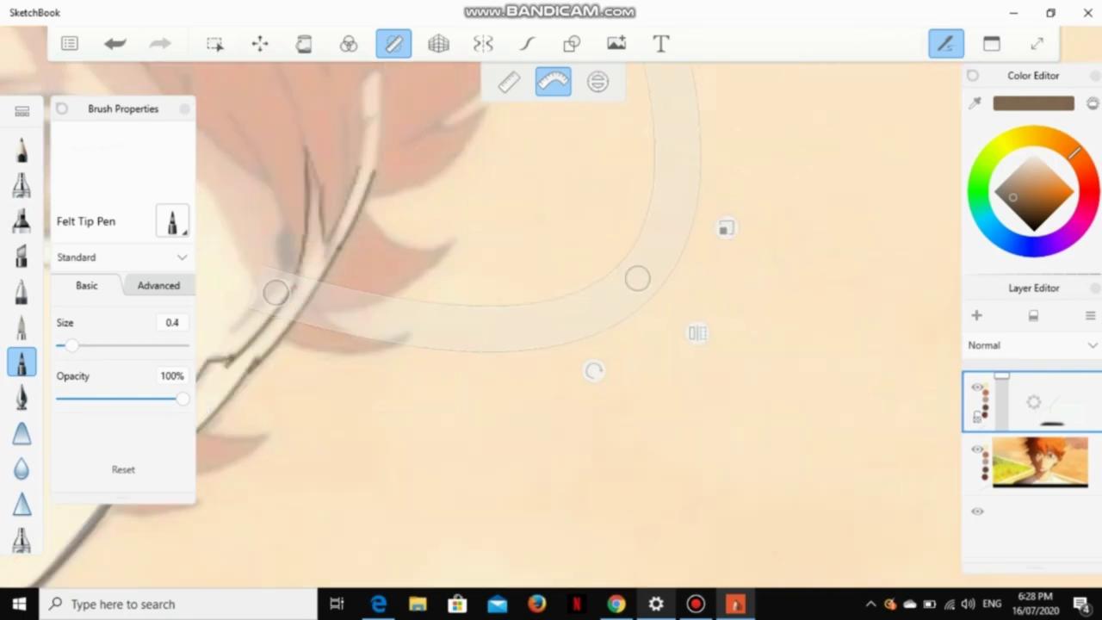
scroll(551, 310, "left", 5)
left_click_drag(696, 327, 758, 451)
scroll(757, 451, "down", 3)
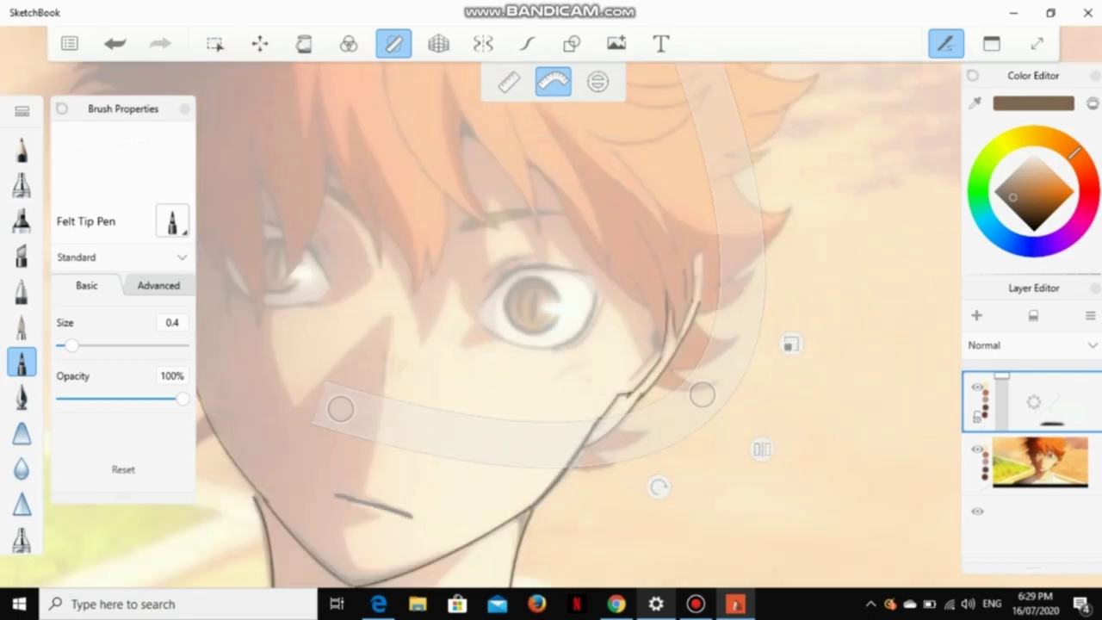
Step: Choose the Felt Tip Pen, sample a muted brown from the picture and activate the line-art layer above the reference image
scroll(757, 450, "up", 3)
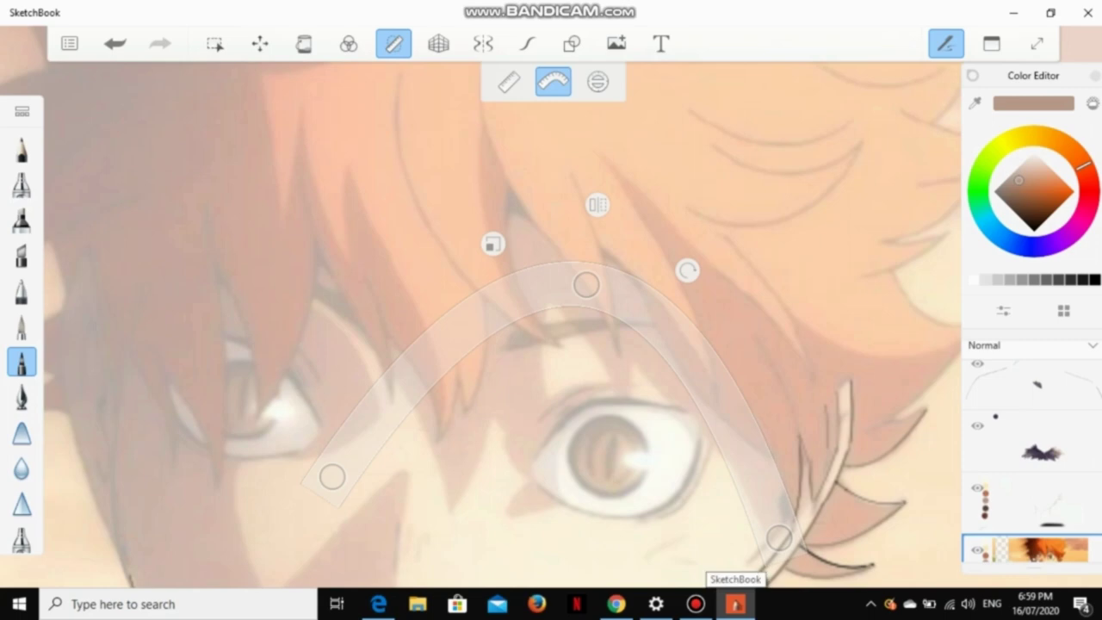
scroll(551, 327, "up", 2)
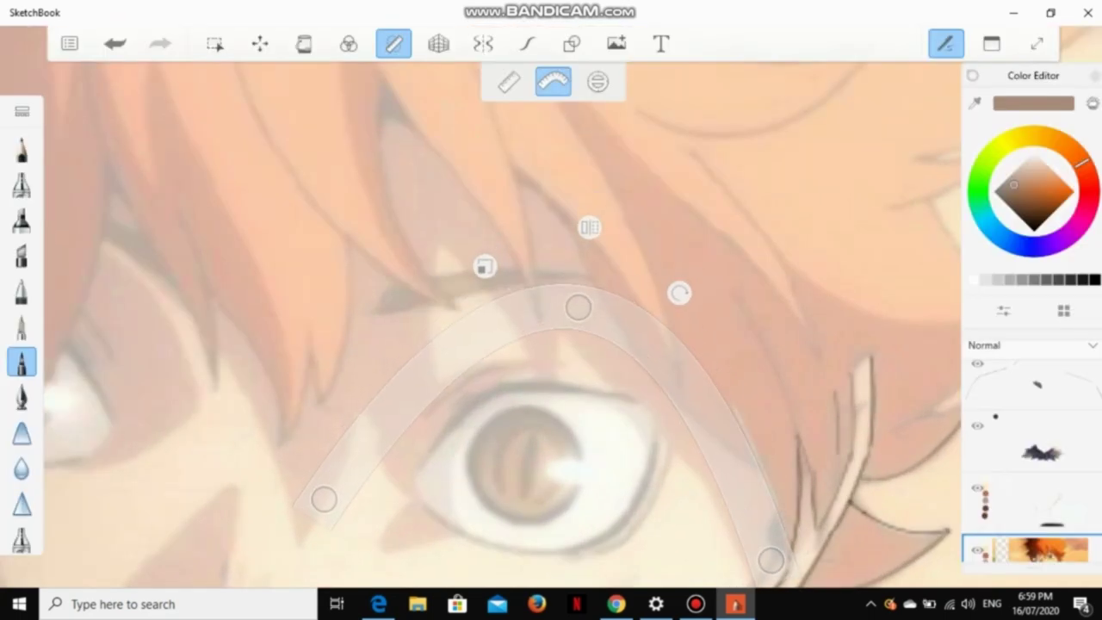
left_click(22, 362)
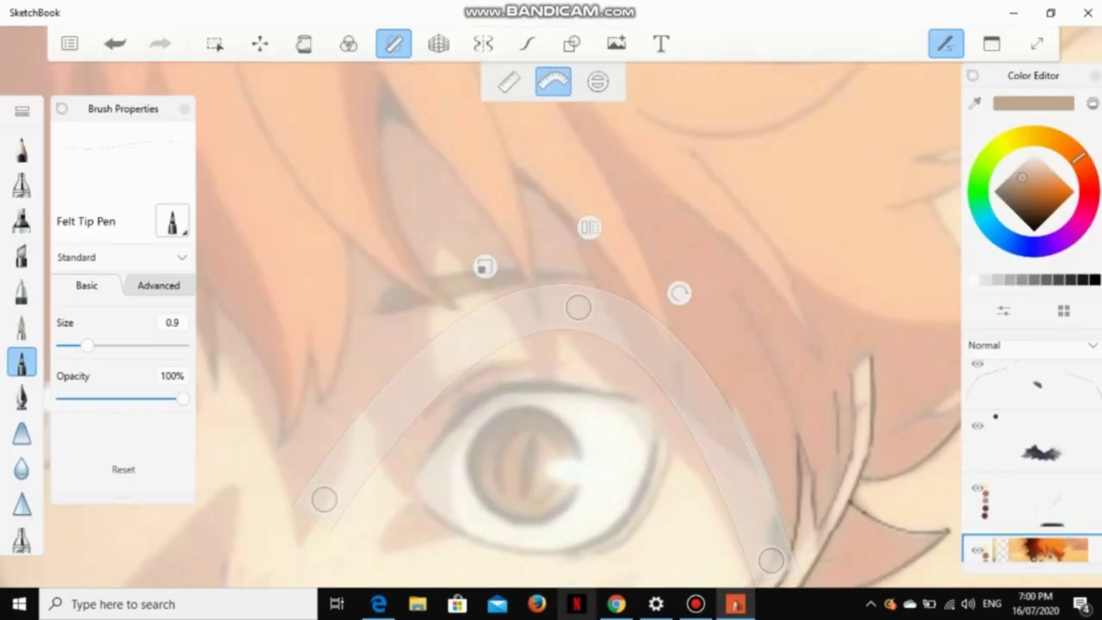
scroll(551, 327, "up", 2)
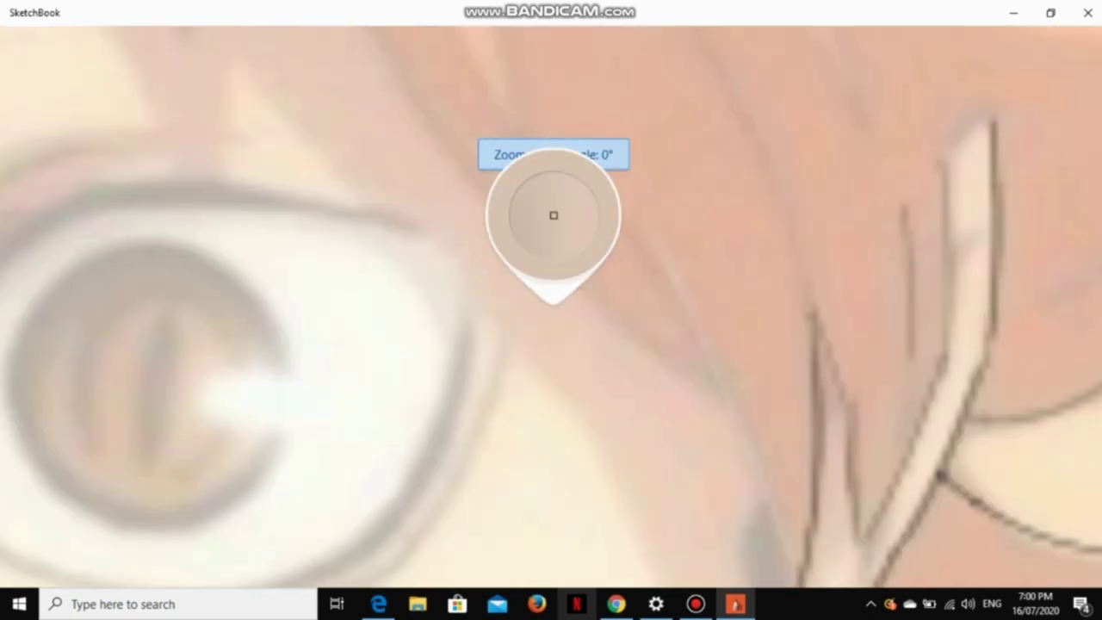
left_click(1034, 503)
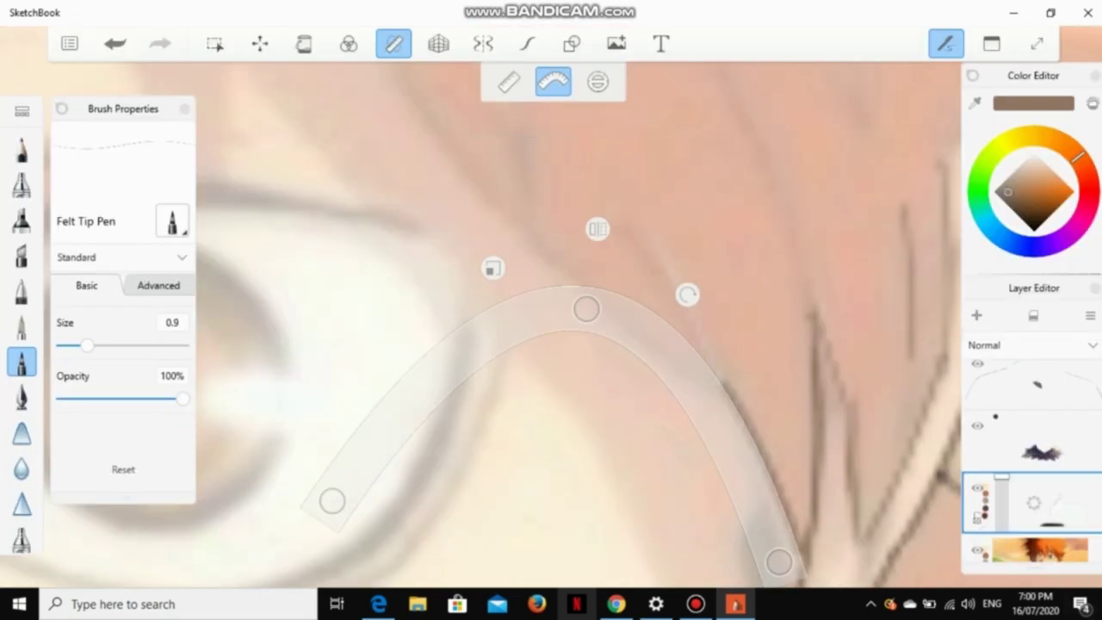
Step: Trace the hair strands between the eye and the ear along the French curve with the Felt Tip Pen at size 0.4
mouse_move(687, 295)
left_mouse_down()
mouse_move(629, 164)
mouse_move(403, 274)
mouse_move(450, 263)
mouse_move(453, 91)
mouse_move(475, 106)
mouse_move(457, 143)
mouse_move(468, 480)
mouse_move(667, 560)
mouse_move(770, 511)
mouse_move(607, 441)
left_mouse_up()
scroll(579, 325, "down", 2)
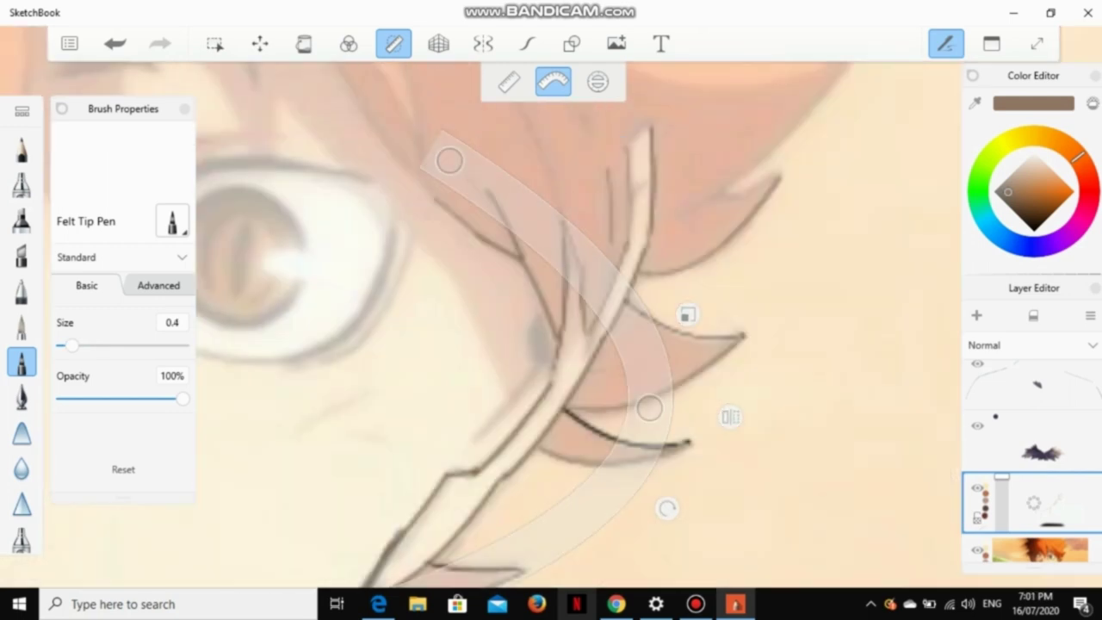
scroll(578, 325, "up", 3)
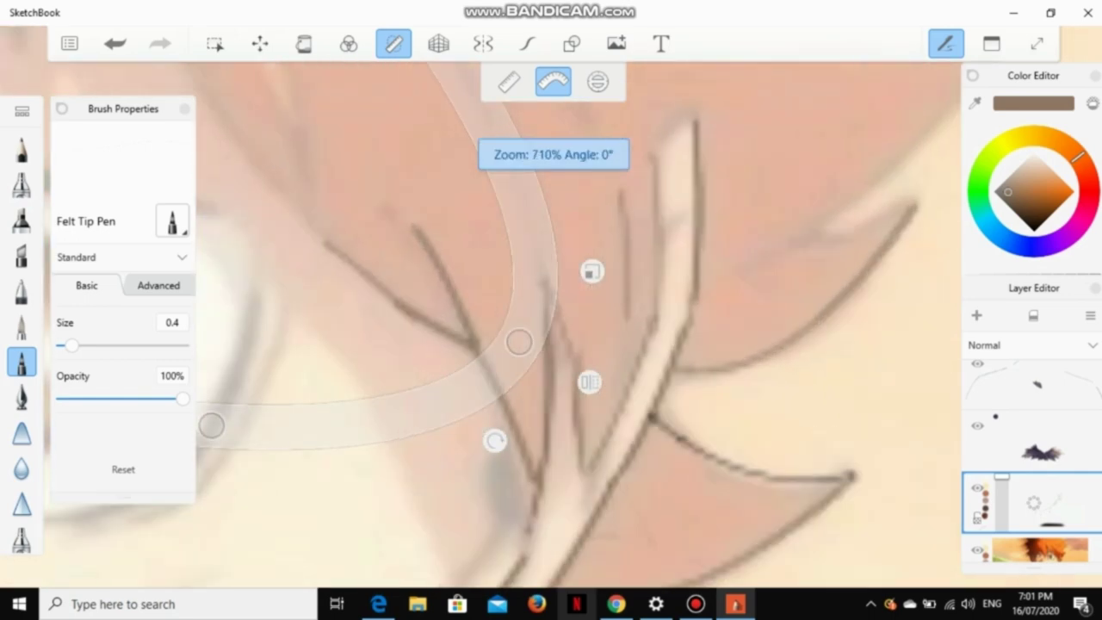
scroll(579, 325, "down", 2)
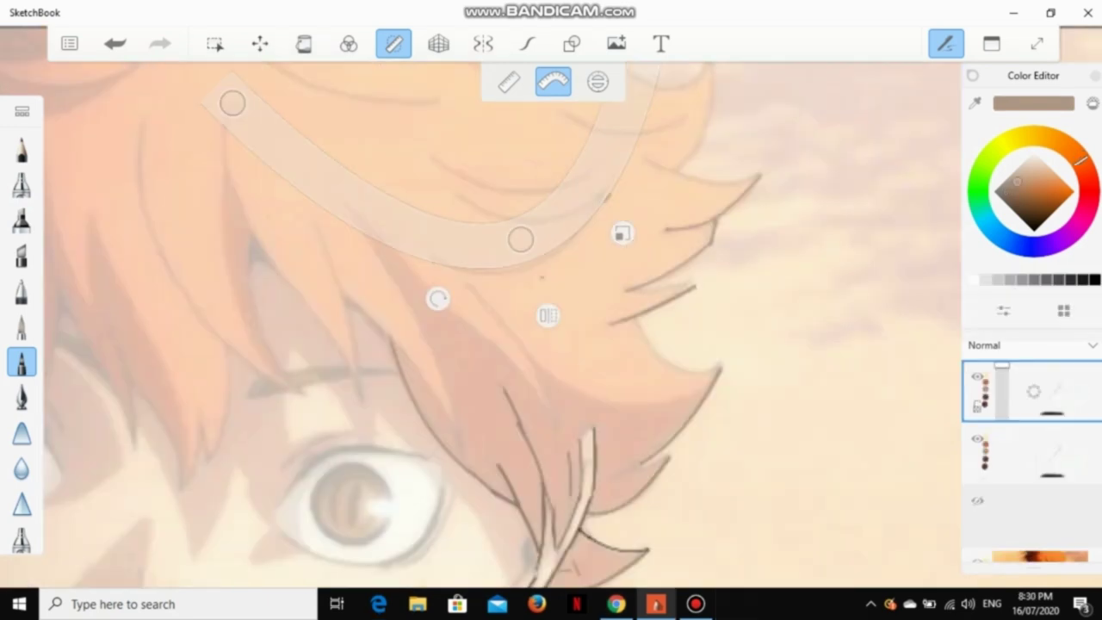
Step: Trace the curved strand lines inside the hair above the ear, changing the pen colour to dark brown for the last one
left_click_drag(520, 240, 519, 192)
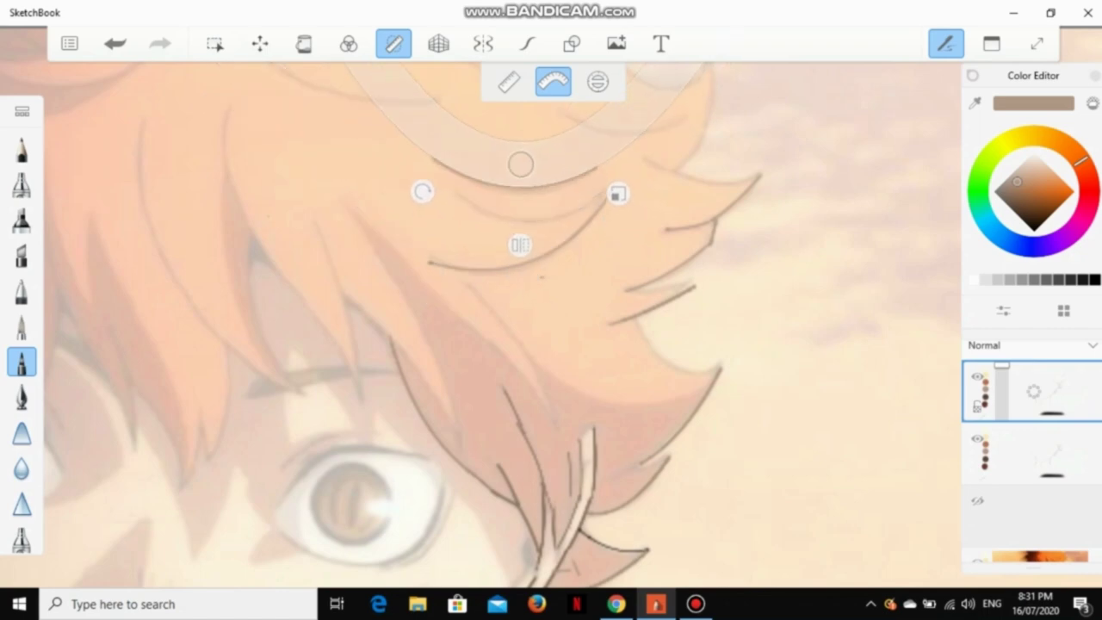
left_click_drag(603, 106, 527, 194)
left_click(1034, 220)
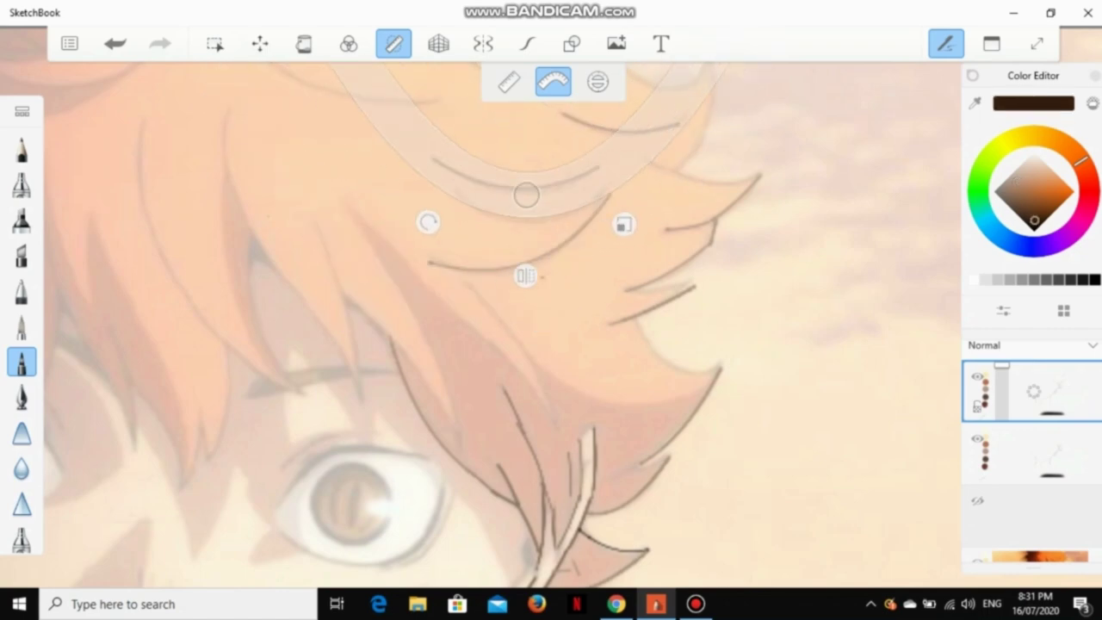
left_click_drag(456, 201, 608, 196)
Step: Trace the upper edges of the two outward-pointing hair spikes in dark brown along the French curve
left_click_drag(527, 195, 670, 152)
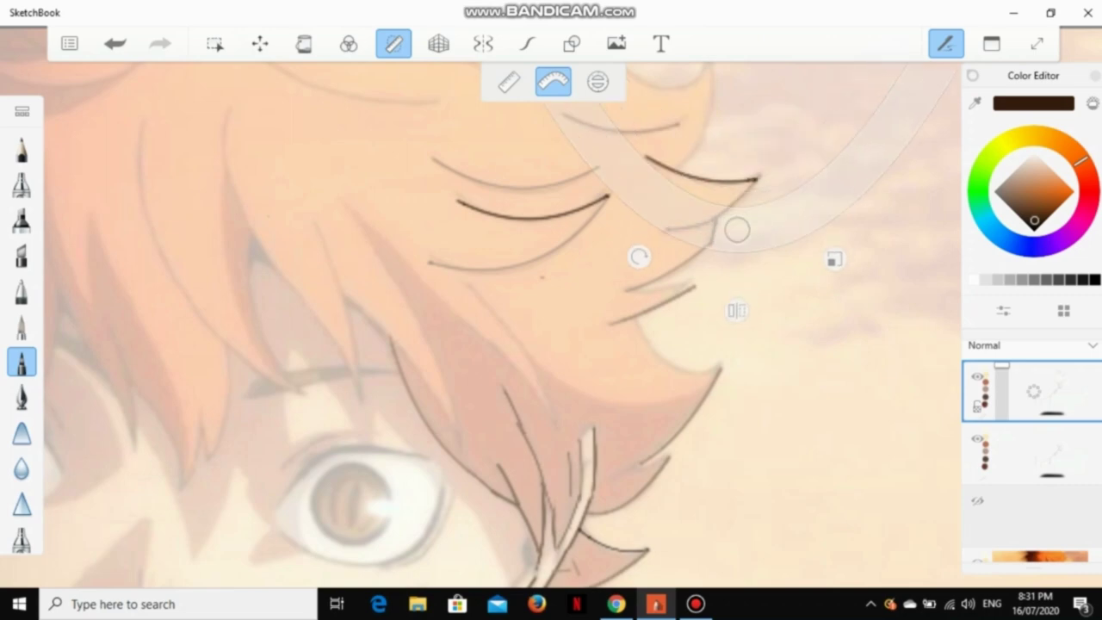
left_click_drag(639, 256, 704, 315)
left_click_drag(642, 288, 694, 287)
left_click_drag(637, 258, 641, 330)
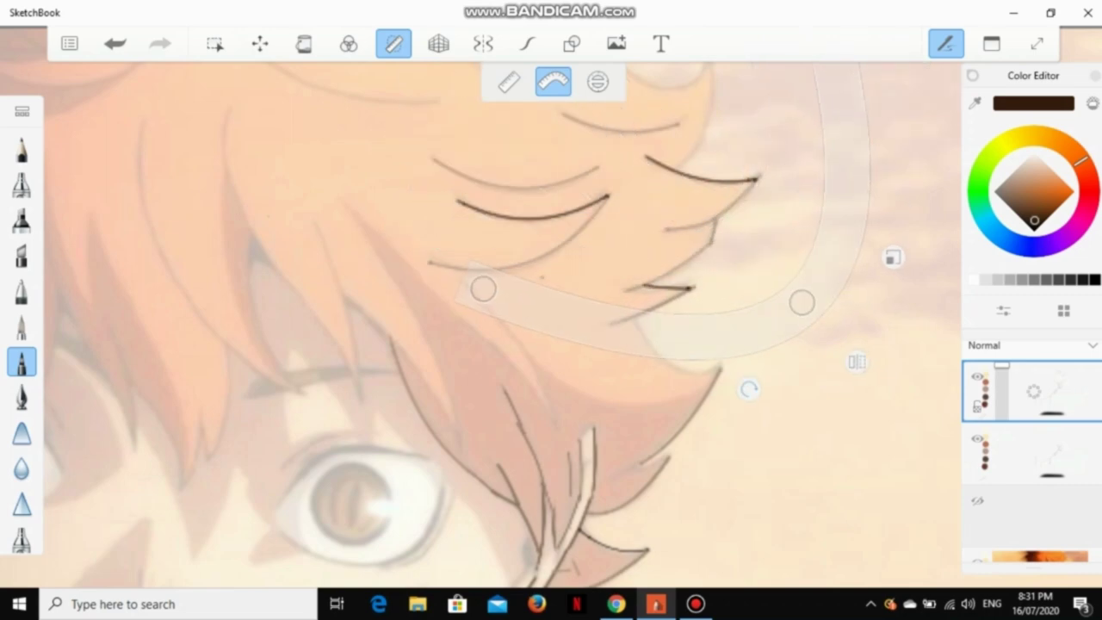
Step: Trace the concave upper edge of the large hair spike above the ear in dark brown along the French curve
mouse_move(749, 388)
left_mouse_down()
mouse_move(646, 386)
mouse_move(621, 367)
left_mouse_up()
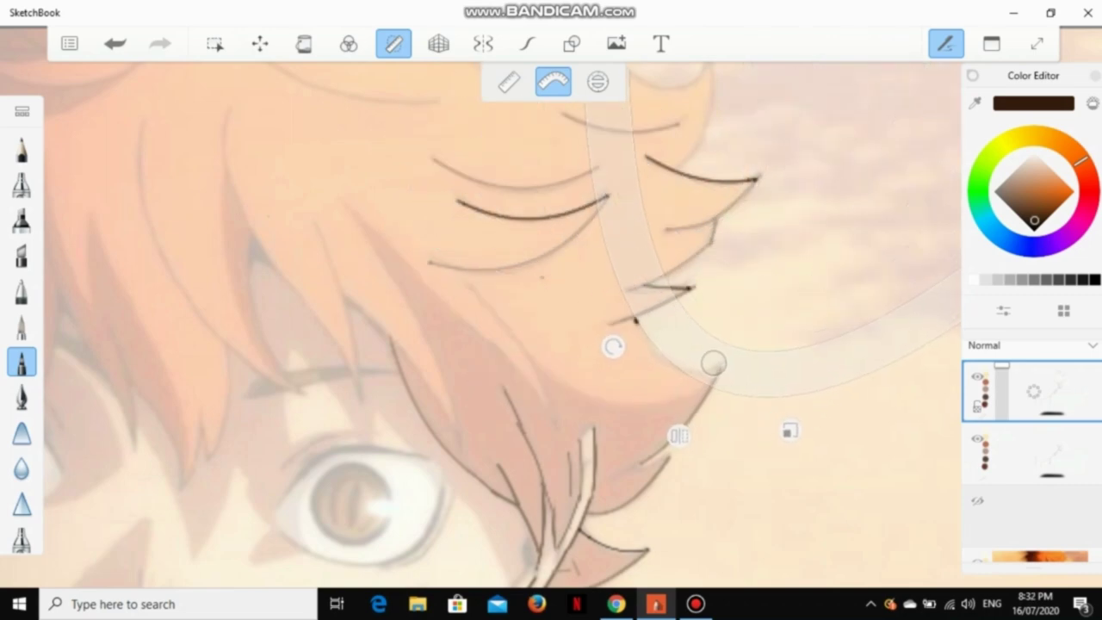
left_click_drag(635, 321, 670, 362)
left_click_drag(613, 347, 611, 368)
left_click_drag(638, 403, 632, 369)
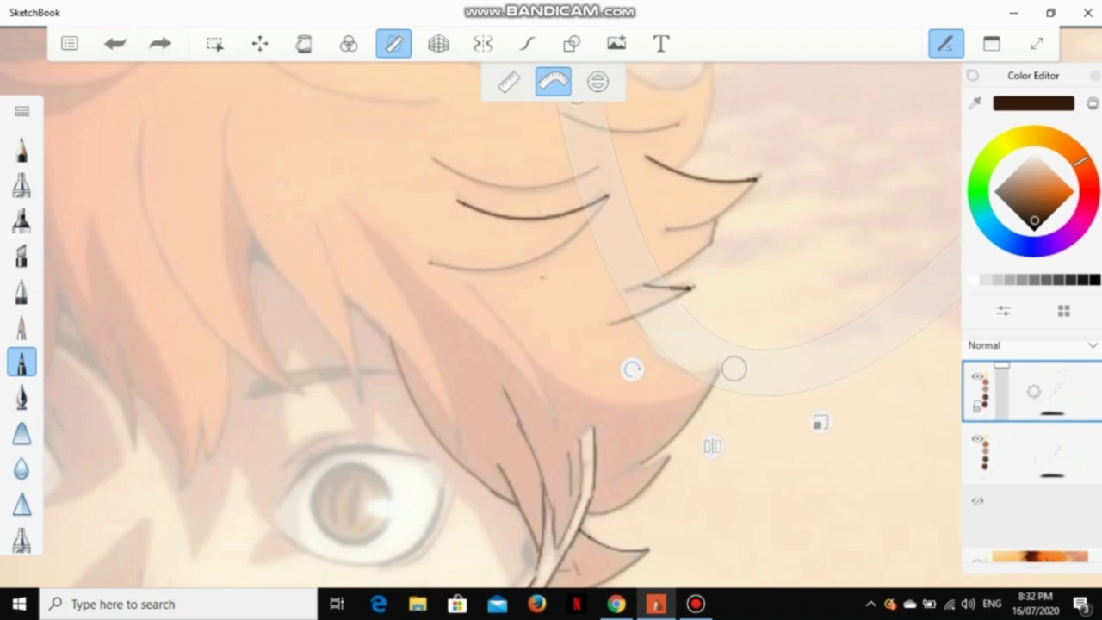
left_click_drag(695, 413, 643, 419)
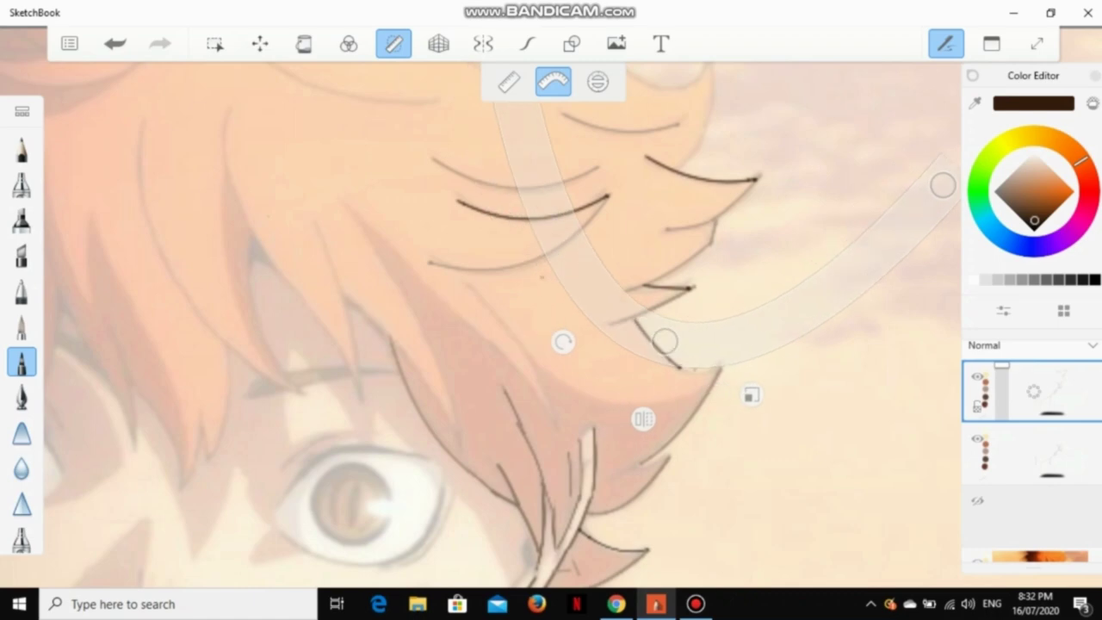
Step: Trace the short upper edge of the small hair spike beside the ear and the long strand line above the ear
left_click_drag(712, 430, 559, 543)
key("ctrl+z")
scroll(516, 345, "up", 3)
scroll(718, 434, "down", 5)
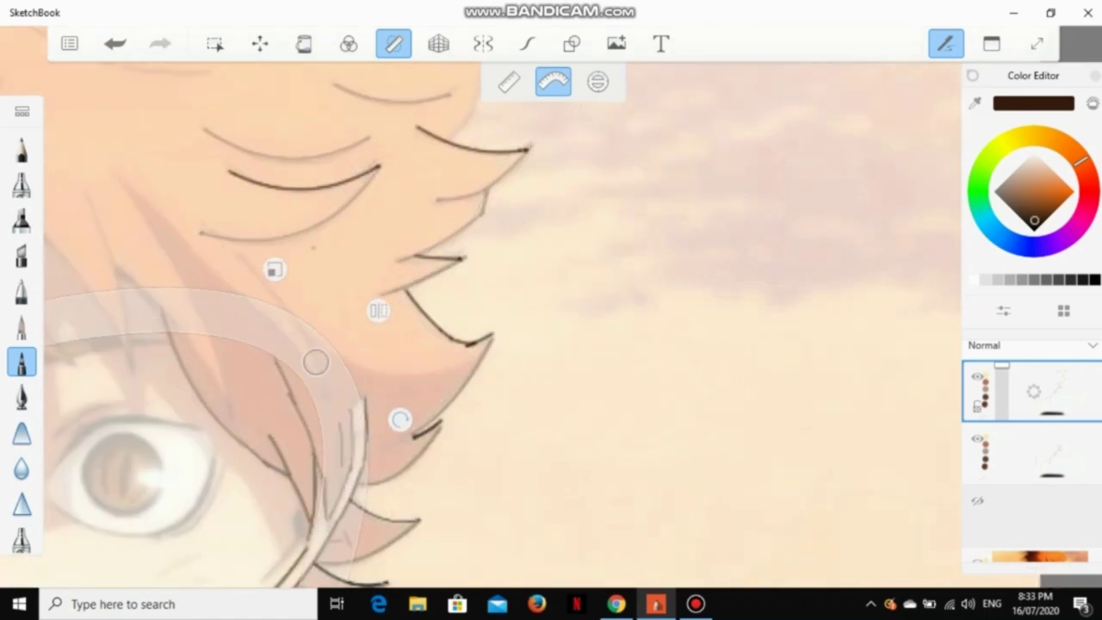
left_click_drag(315, 363, 367, 416)
scroll(553, 217, "up", 5)
left_click(554, 216, "alt")
scroll(554, 216, "down", 5)
scroll(342, 337, "up", 3)
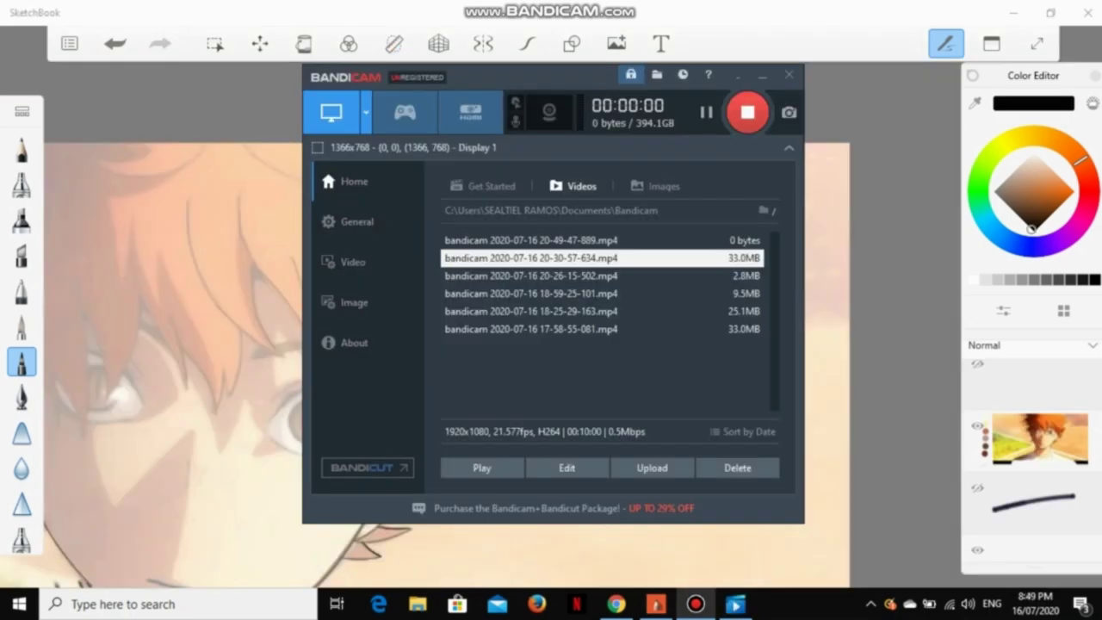
scroll(502, 344, "down", 5)
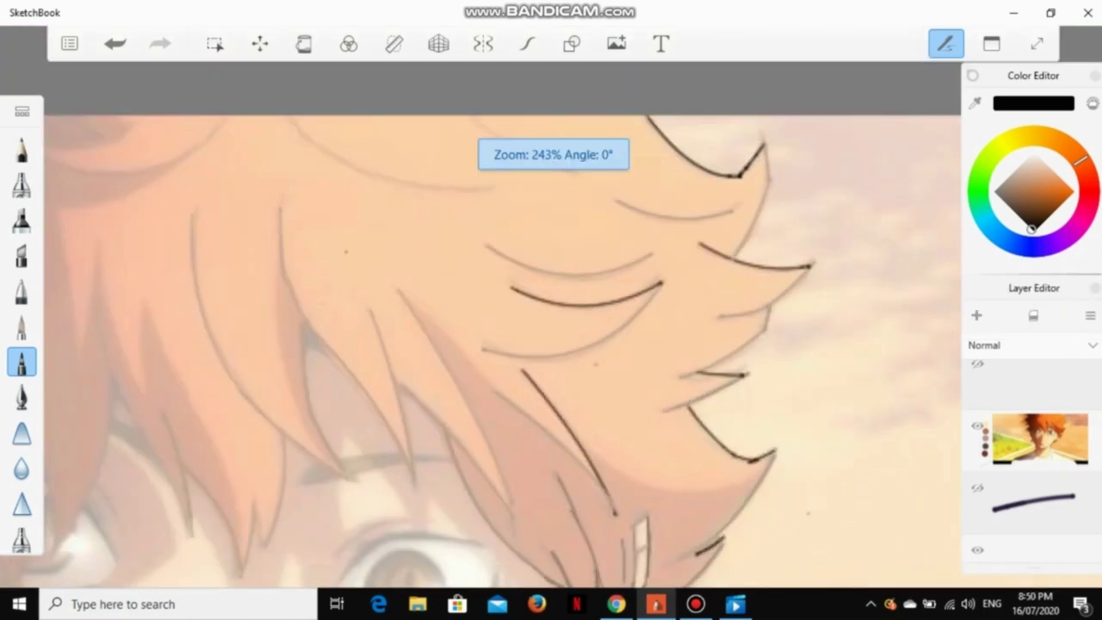
Step: Extend the dark upper edge of the small hair spike beside the ear inward along the French curve
left_click(393, 43)
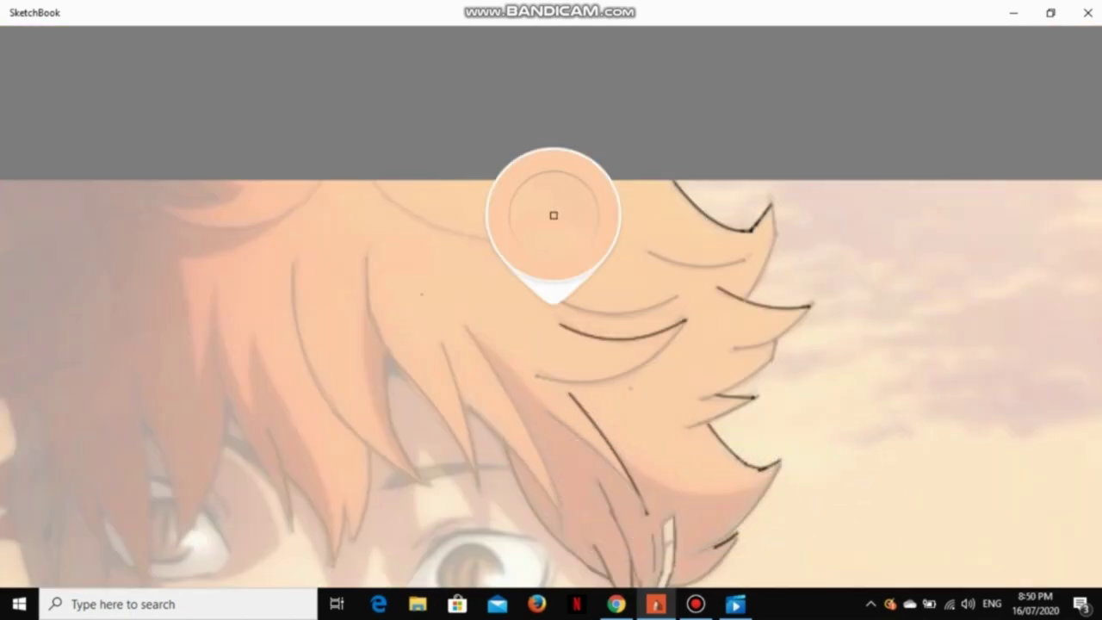
scroll(648, 457, "up", 3)
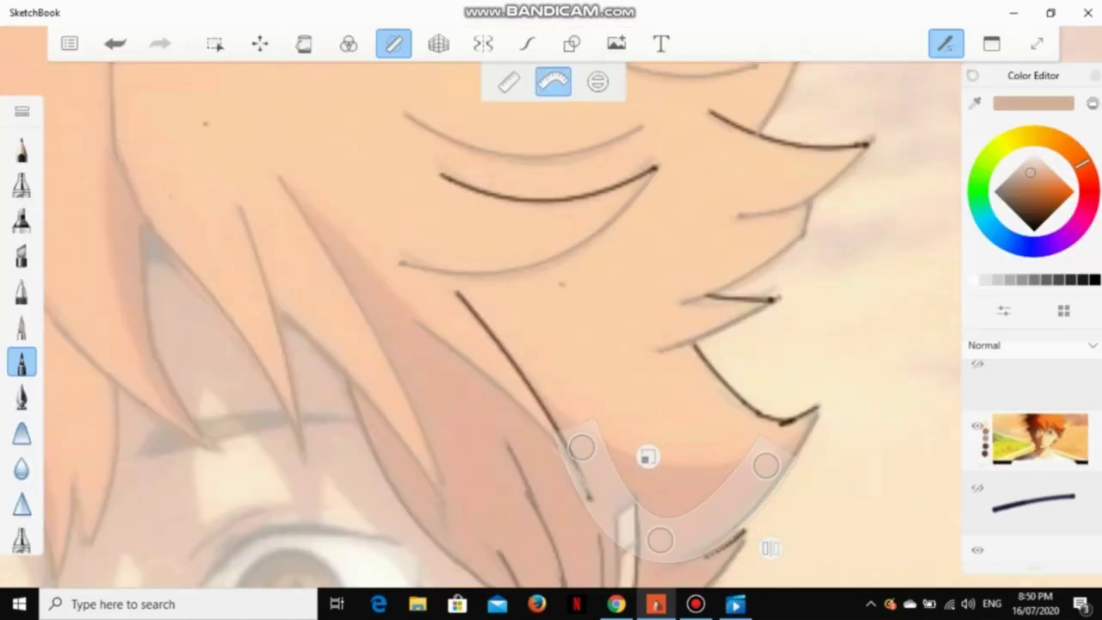
left_click_drag(660, 540, 668, 527)
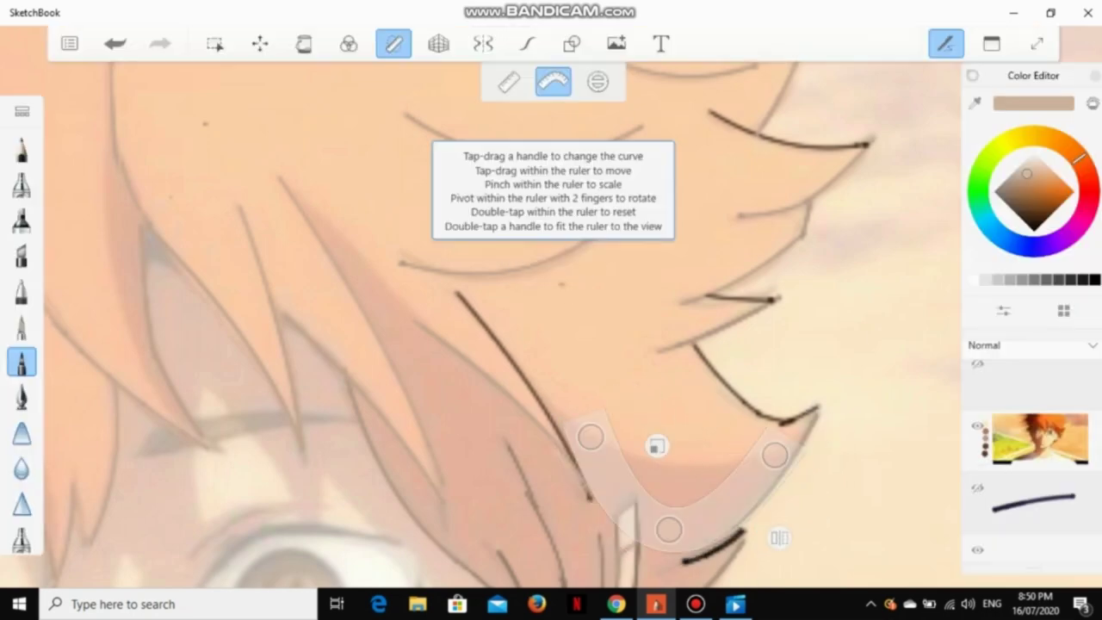
left_click_drag(775, 455, 795, 423)
left_click_drag(666, 447, 793, 224)
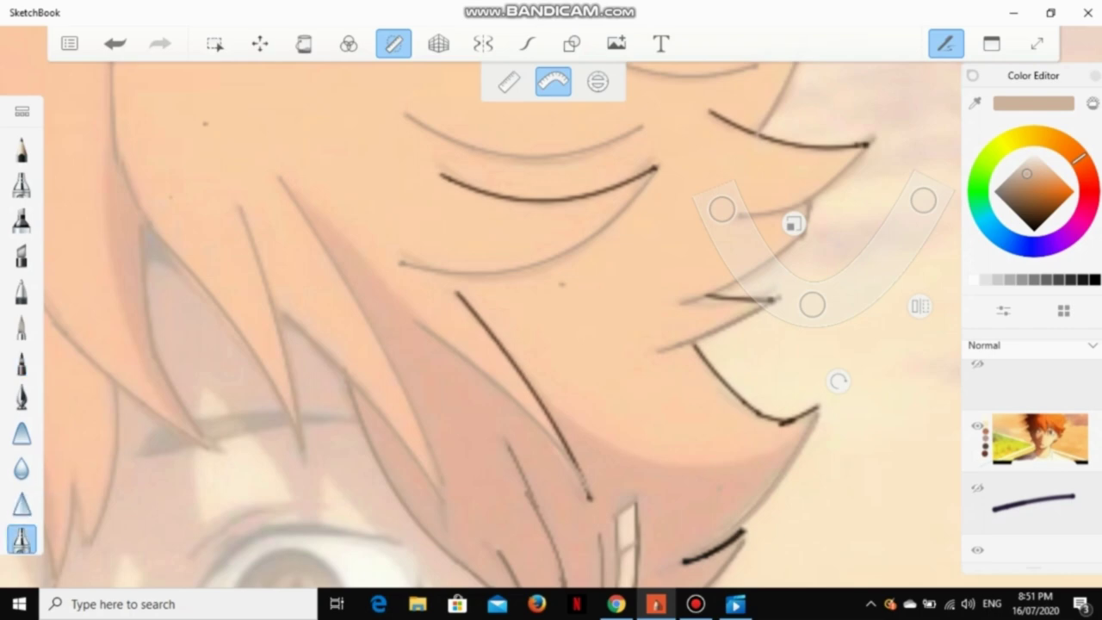
Step: Clean up the thick, rough ends of the hair spike and strand lines with the Hard Eraser at size 2.0
key("ctrl+b")
scroll(755, 426, "up", 10)
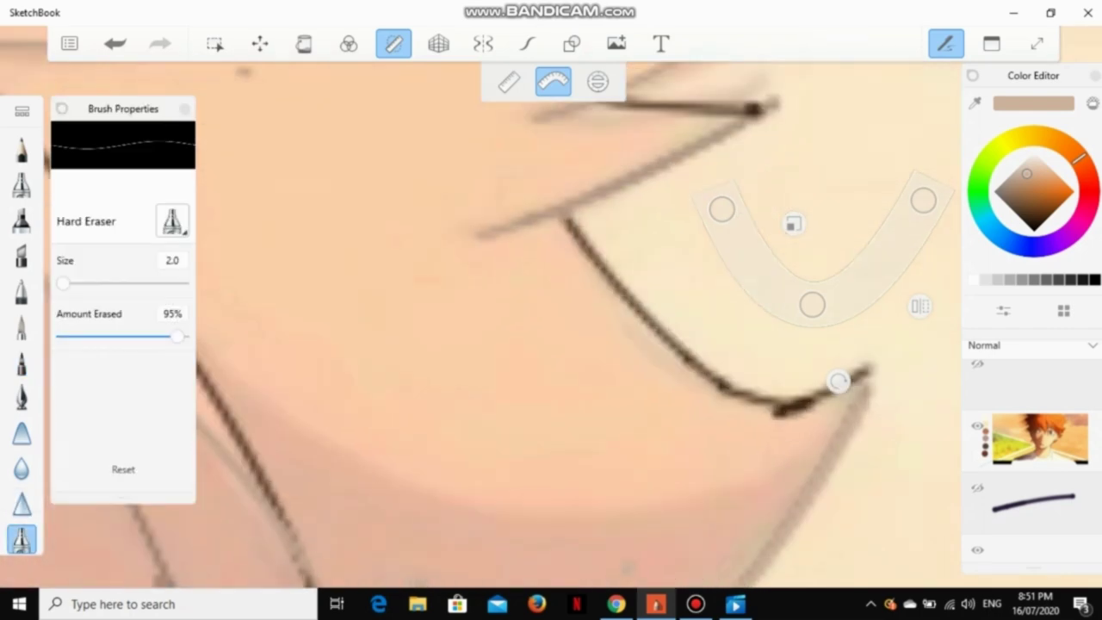
key("r")
scroll(578, 324, "down", 5)
scroll(579, 325, "up", 6)
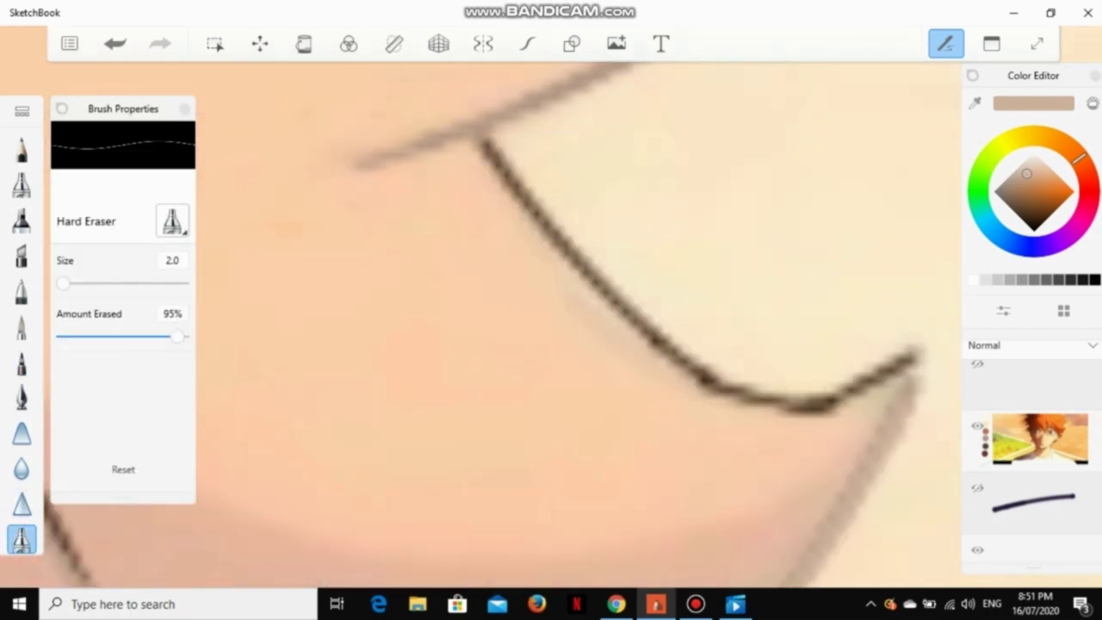
scroll(579, 324, "down", 8)
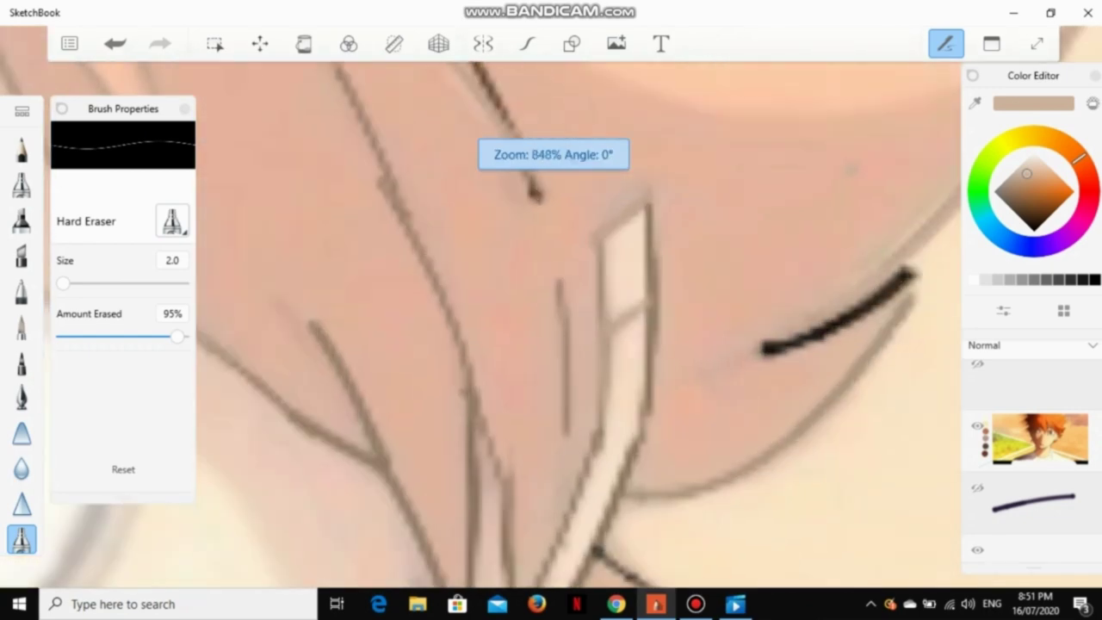
scroll(578, 324, "down", 6)
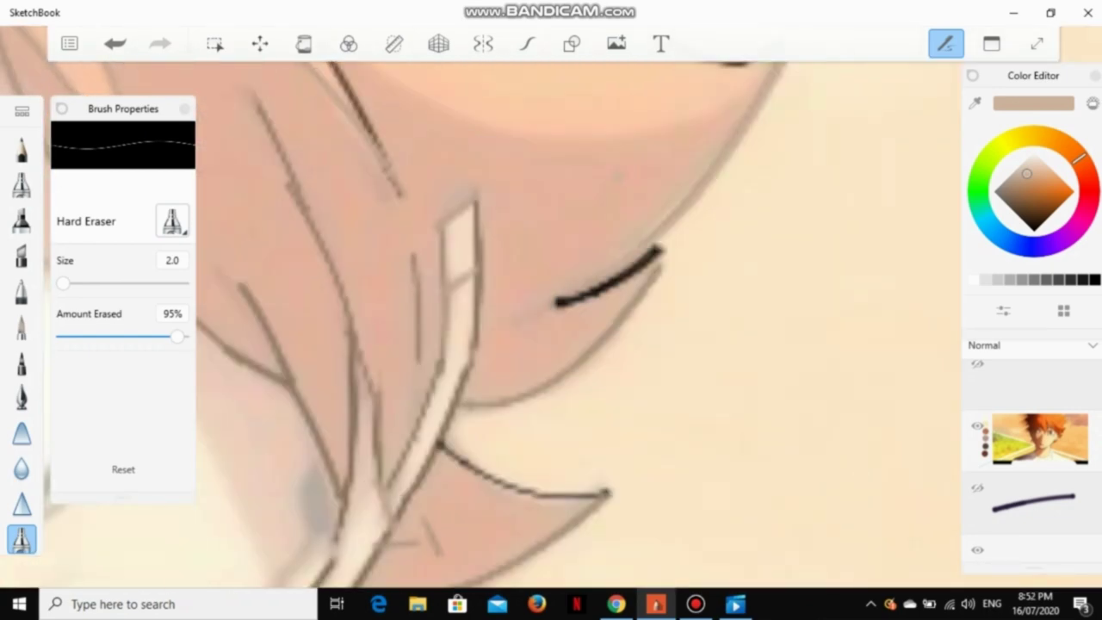
scroll(579, 324, "up", 4)
scroll(578, 325, "down", 2)
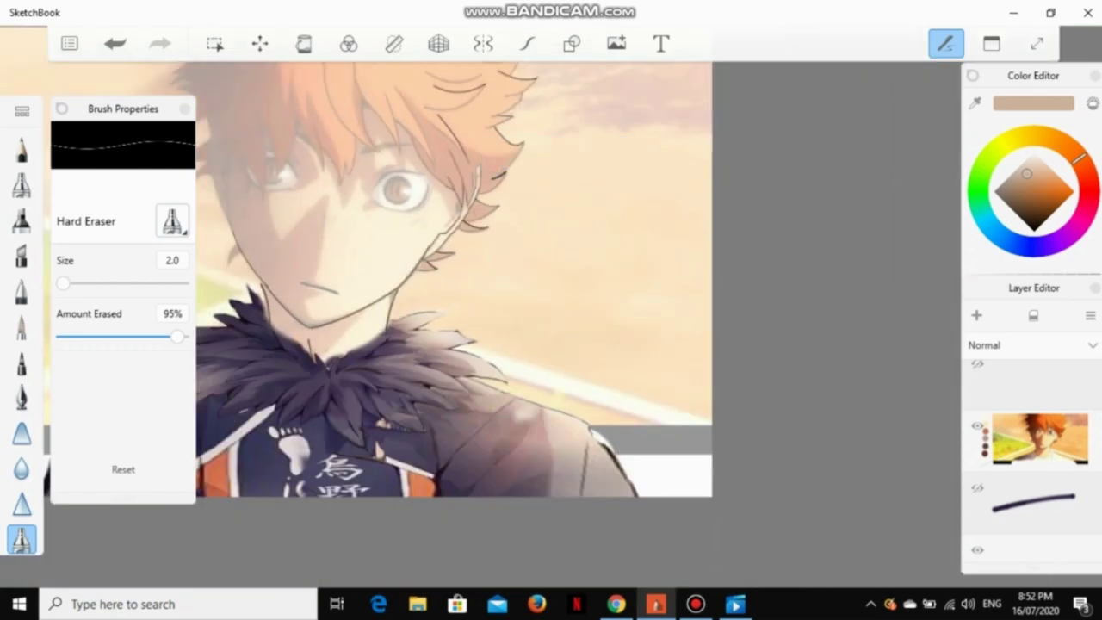
Step: Trace the hair strand edge between the brow and the ear in black with the Felt Tip Pen at size 0.8 along the French curve
scroll(579, 325, "down", 4)
scroll(579, 325, "up", 6)
left_click(393, 43)
mouse_move(812, 302)
left_mouse_down()
mouse_move(649, 301)
mouse_move(616, 410)
mouse_move(588, 327)
left_mouse_up()
left_click(22, 361)
left_click_drag(509, 135, 566, 301)
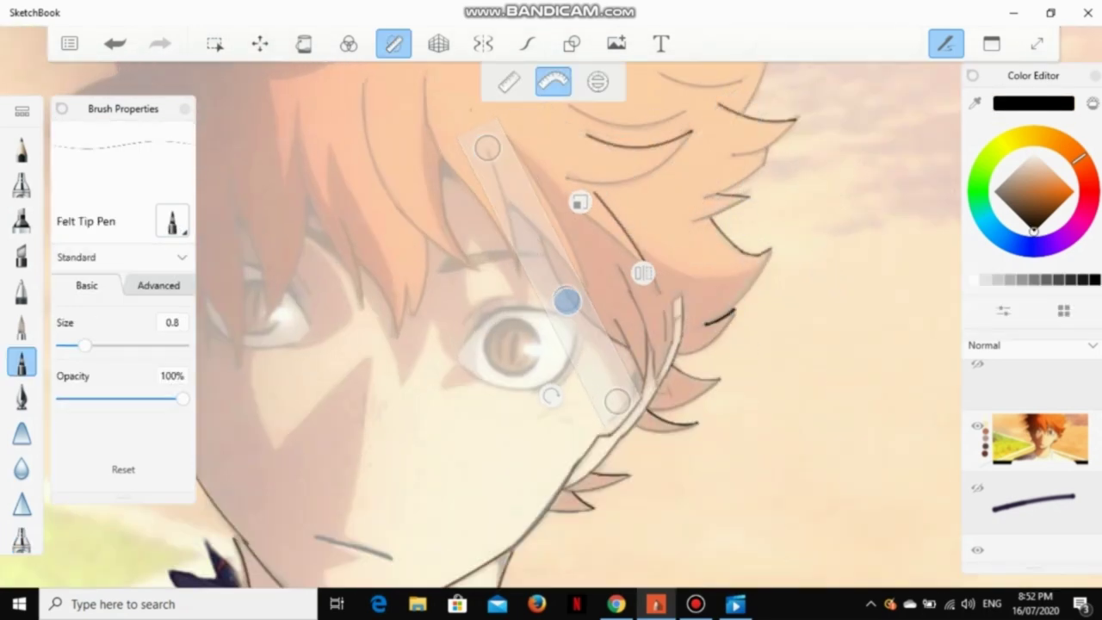
left_click_drag(616, 400, 546, 405)
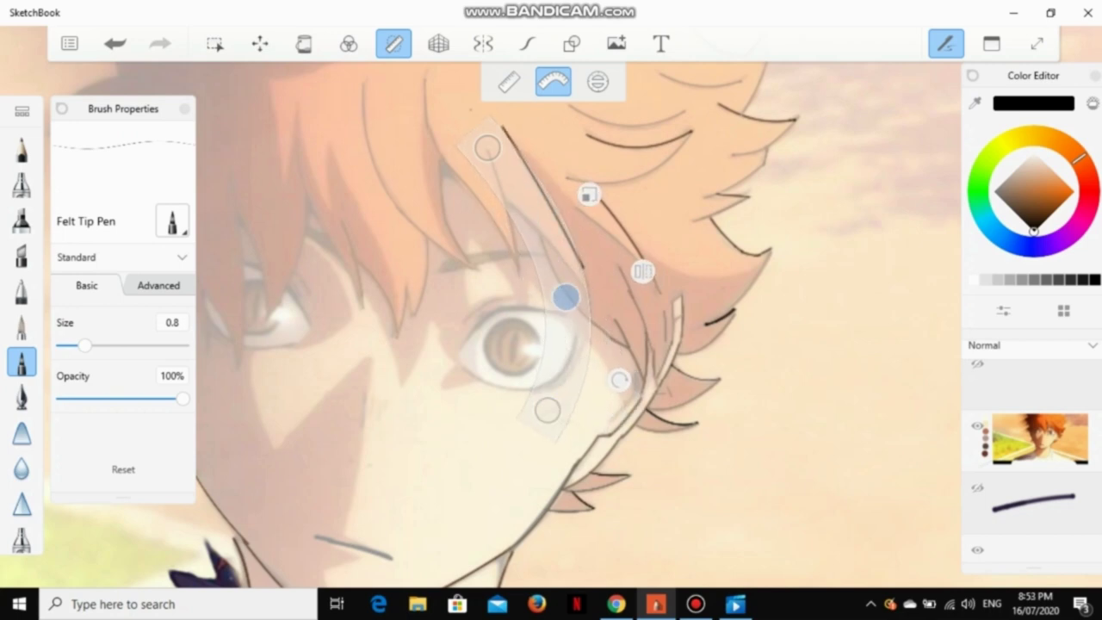
Step: Trace the two bang strands that fall across the eyebrow above the near eye in black along the French curve
left_click_drag(564, 296, 511, 259)
mouse_move(487, 148)
left_mouse_down()
mouse_move(456, 153)
mouse_move(470, 153)
left_mouse_up()
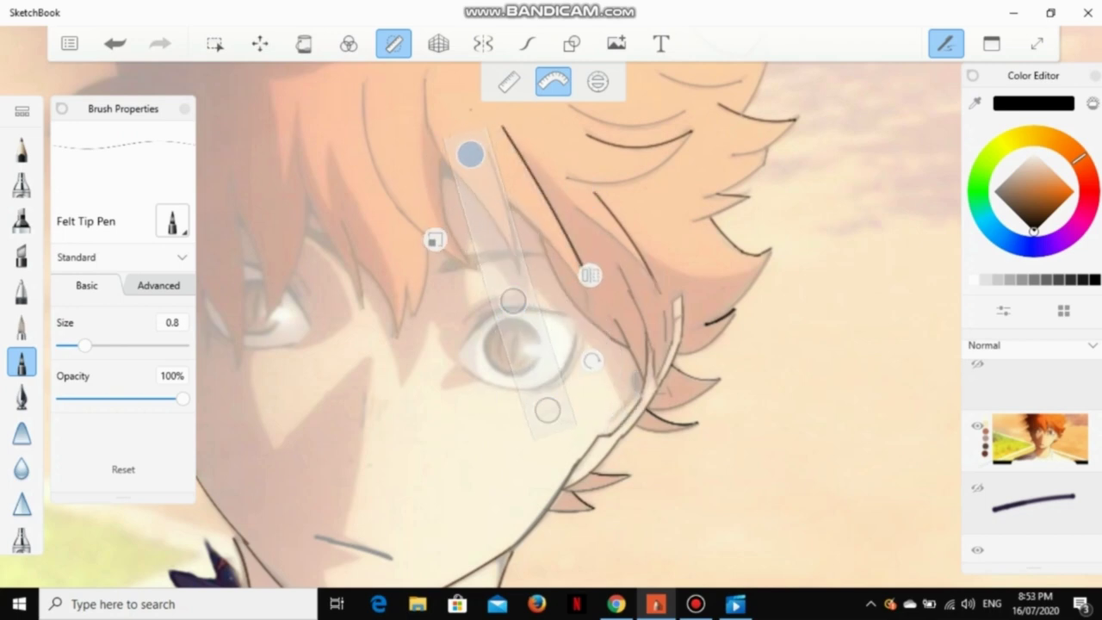
left_click_drag(548, 411, 487, 419)
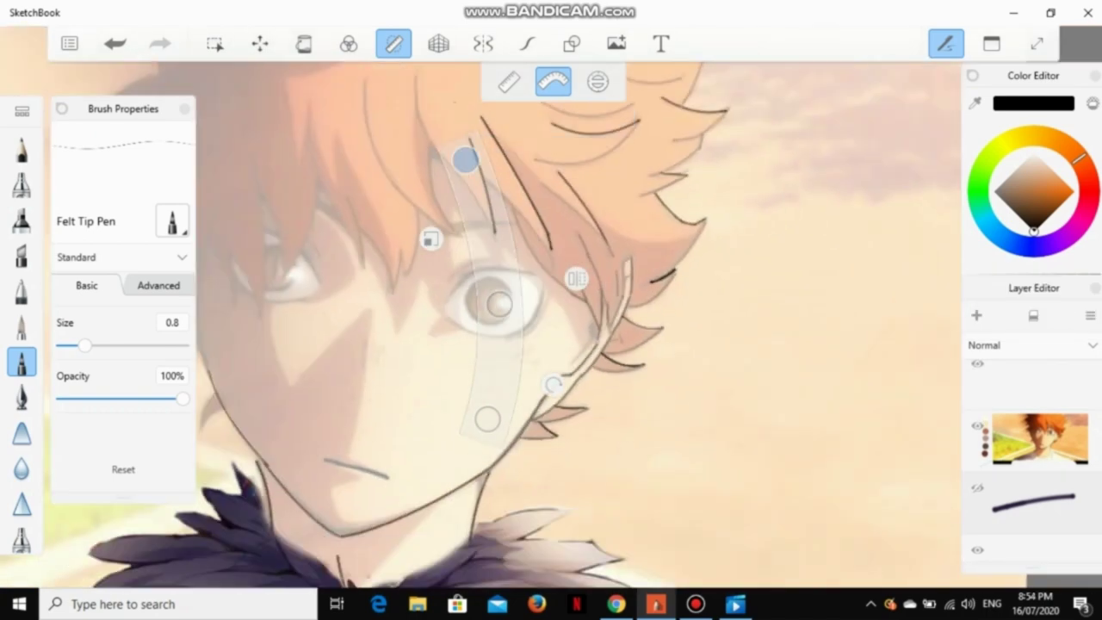
left_click_drag(465, 159, 511, 201)
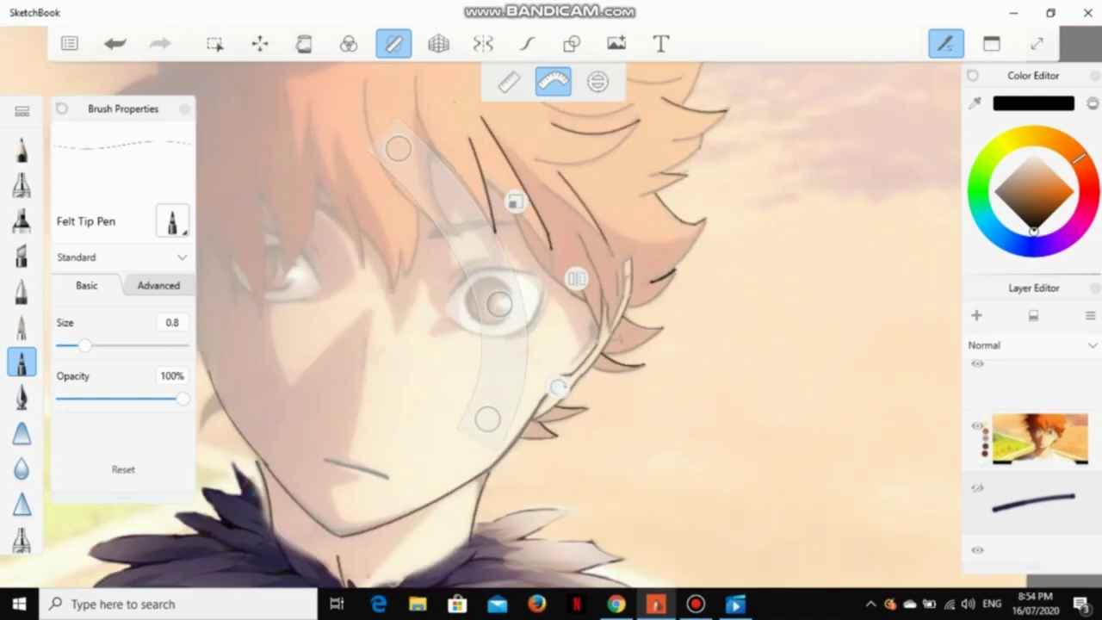
left_click_drag(499, 303, 450, 308)
left_click_drag(370, 251, 396, 148)
mouse_move(467, 219)
left_mouse_down()
mouse_move(468, 300)
mouse_move(452, 304)
mouse_move(428, 235)
left_mouse_up()
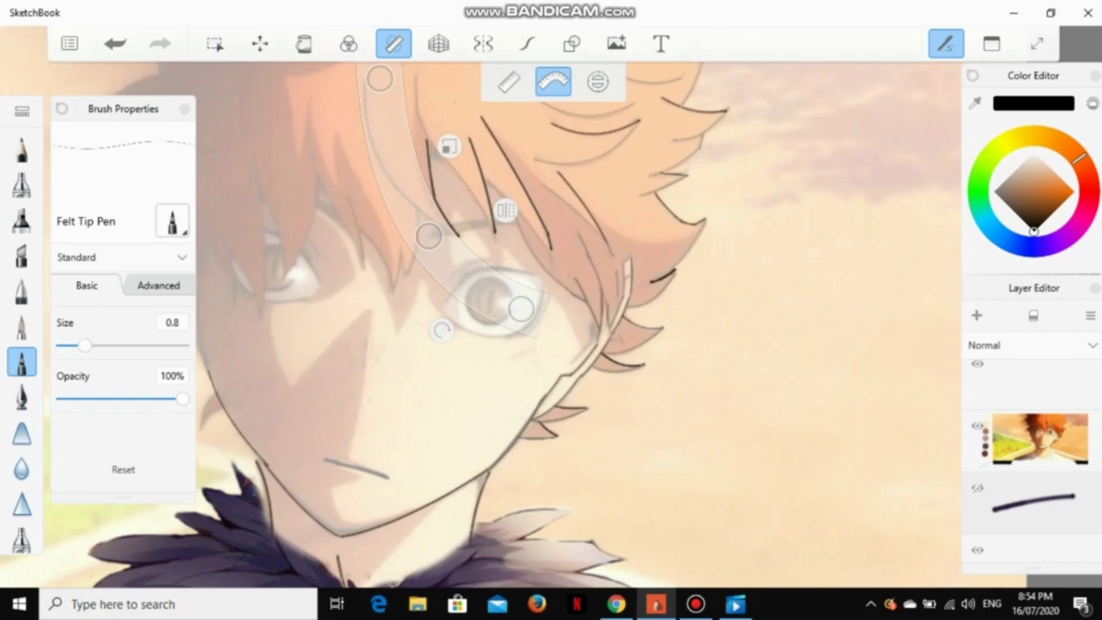
scroll(487, 297, "down", 2)
scroll(417, 310, "up", 2)
mouse_move(255, 163)
left_mouse_down()
mouse_move(262, 172)
mouse_move(281, 163)
mouse_move(245, 143)
left_mouse_up()
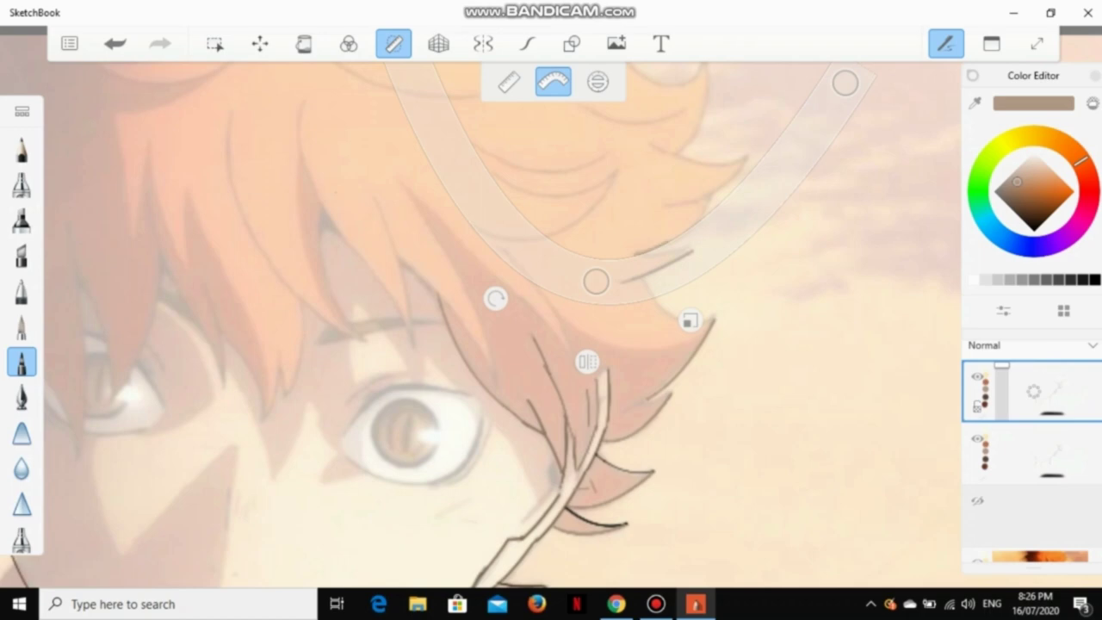
Step: Trace the lower edge of the upper outward-pointing hair spike in muted brown along the French curve
left_click_drag(534, 324, 564, 317)
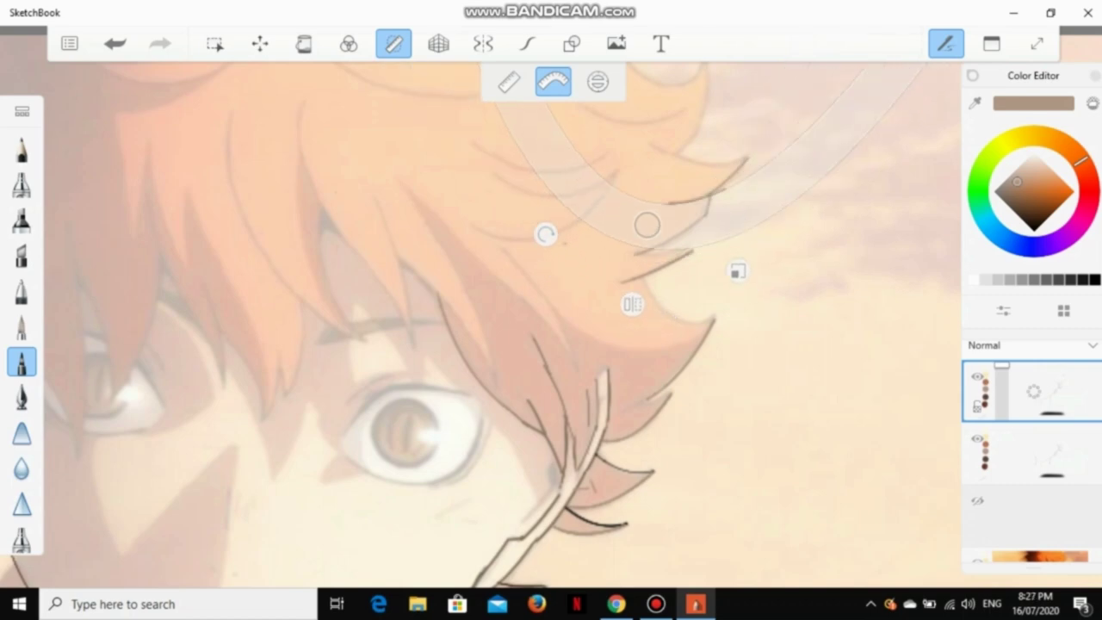
scroll(647, 226, "up", 2)
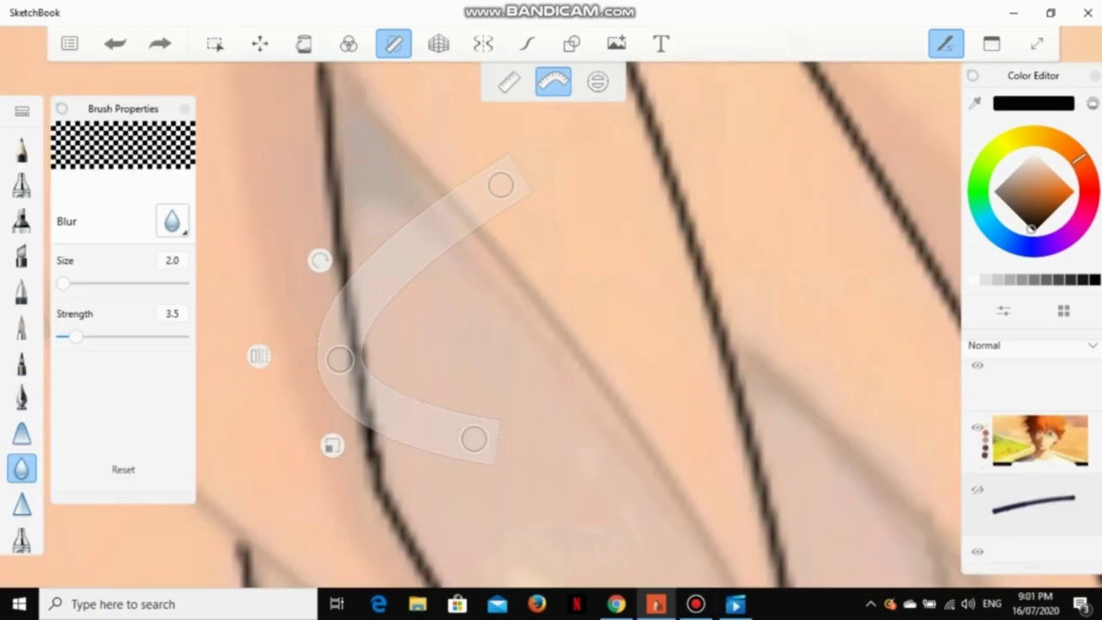
Step: Paint the lower edge of the shadow between two bangs in brown and dark grey with the Paintbrush at size 2.2 along the French curve
left_click_drag(499, 182, 285, 214)
left_click(1010, 199)
left_click(21, 326)
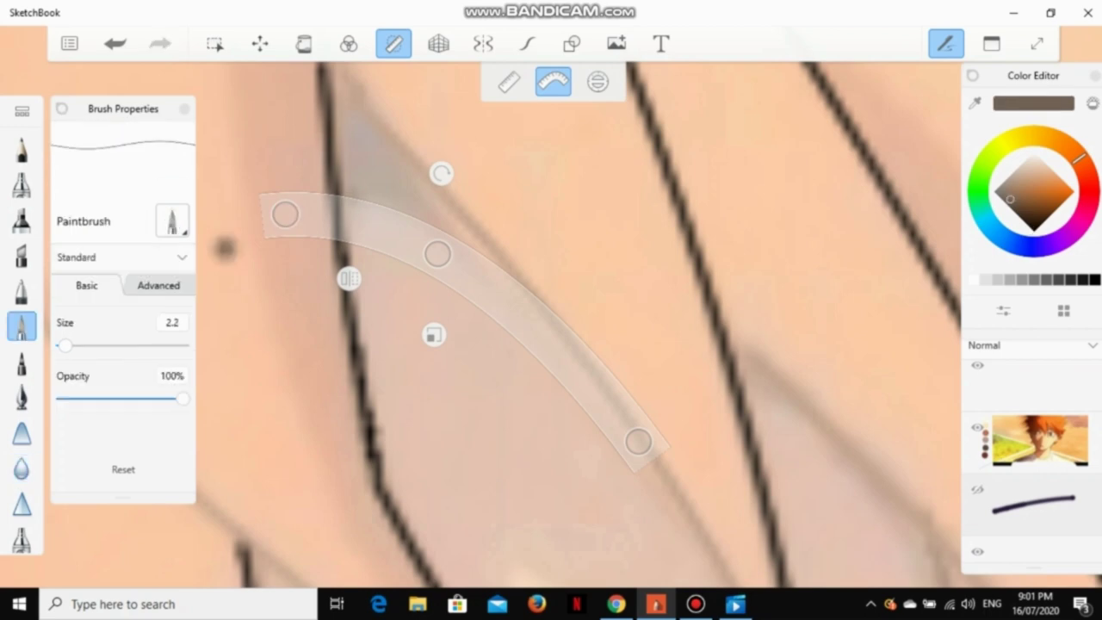
mouse_move(343, 181)
left_mouse_down()
mouse_move(431, 247)
mouse_move(495, 258)
left_mouse_up()
left_click_drag(517, 344, 518, 324)
left_click(1016, 206)
left_click_drag(336, 177, 483, 236)
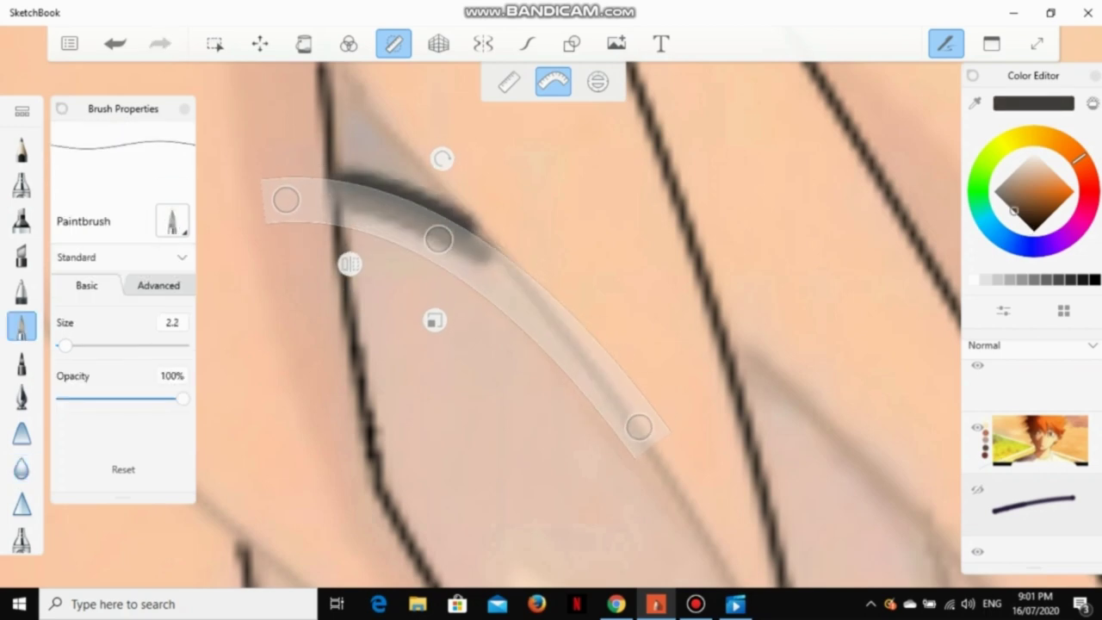
Step: Build the shadow between the bangs upward with successively darker brown strokes, shifting the French curve for each one
left_click_drag(518, 324, 522, 318)
left_click(1022, 213)
left_click_drag(336, 164, 453, 205)
left_click(1026, 218)
left_click_drag(534, 310, 532, 295)
left_click_drag(336, 155, 430, 184)
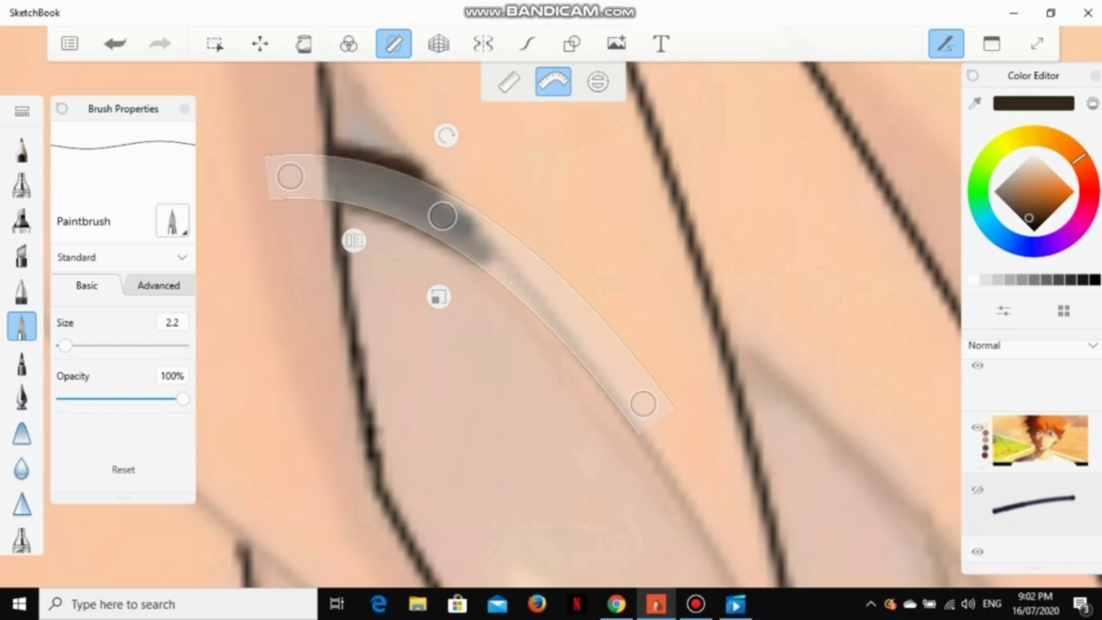
left_click_drag(532, 295, 540, 283)
left_click(1031, 222)
left_click_drag(331, 142, 412, 167)
Step: Fill the upper part of the shadow between the bangs with near-black Paintbrush strokes along the French curve
left_click_drag(563, 260, 564, 243)
left_click(1034, 226)
left_click_drag(331, 138, 413, 172)
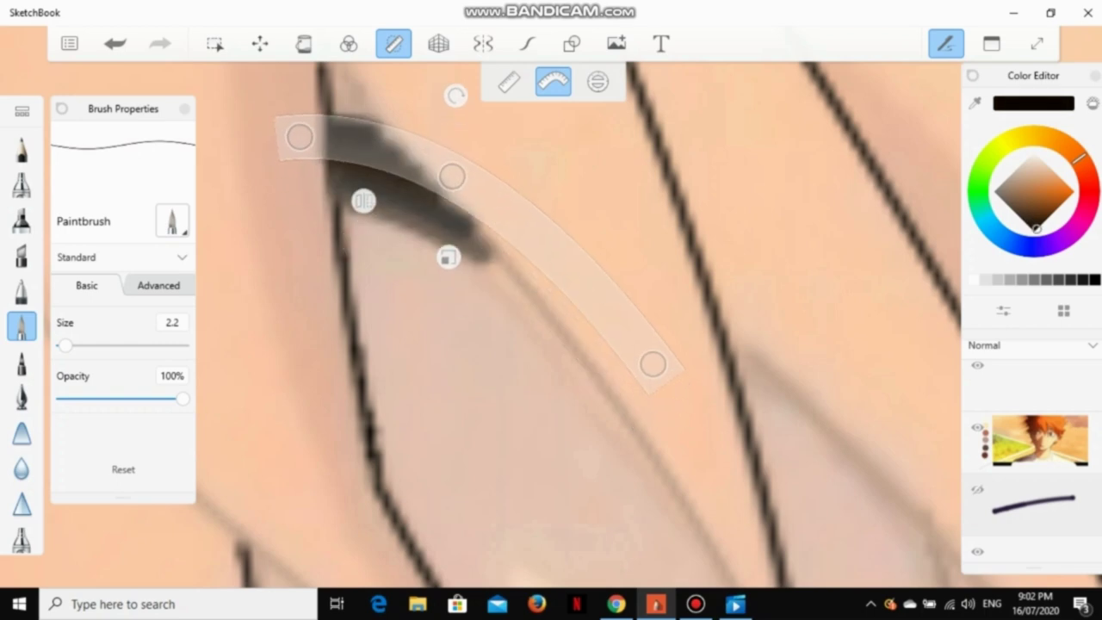
left_click_drag(566, 249, 568, 240)
left_click_drag(331, 129, 404, 159)
left_click_drag(569, 240, 570, 233)
left_click_drag(330, 122, 405, 153)
Step: Soften the painted shadow freehand with the Blur brush at size 2.0 and check the line art with the reference image hidden
scroll(551, 327, "down", 2)
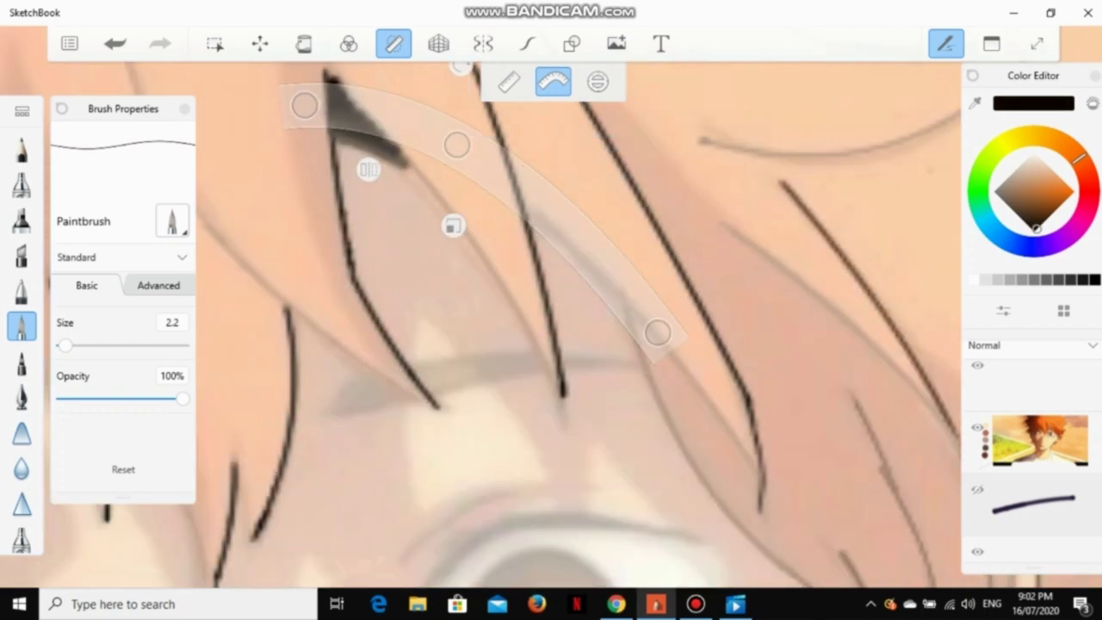
left_click_drag(563, 250, 563, 347)
left_click(22, 467)
left_click(393, 43)
left_click_drag(331, 87, 401, 158)
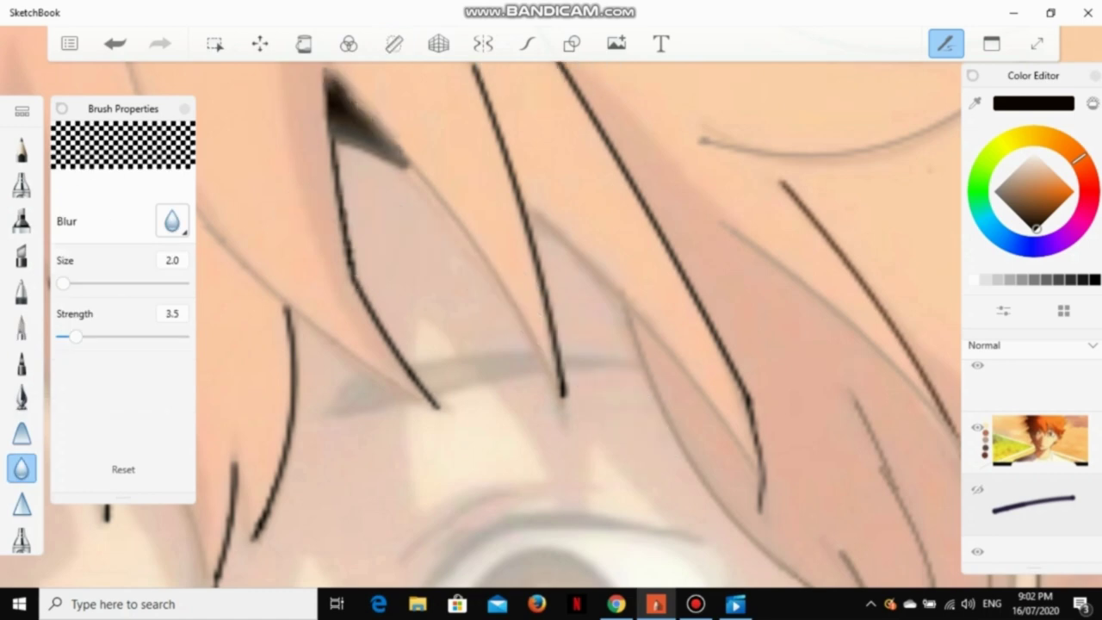
scroll(551, 327, "down", 2)
left_click(978, 428)
left_click(978, 428)
scroll(857, 336, "up", 4)
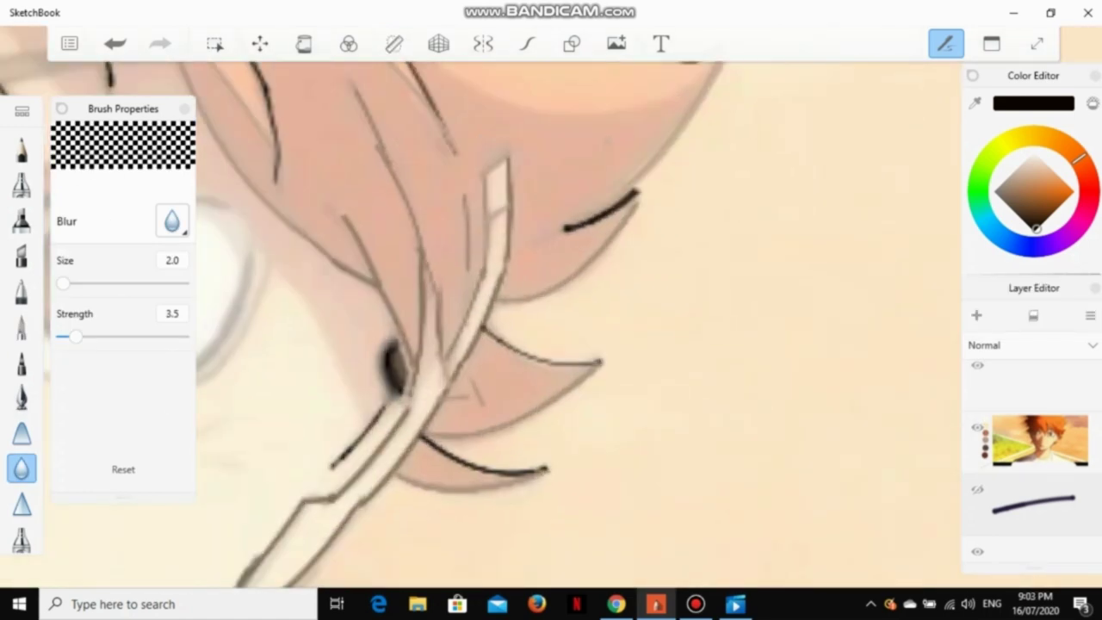
Step: Trace the thin hair strand beside the shaded eye in near-black with the Felt Tip Pen along the French curve
scroll(503, 328, "down", 5)
left_click(21, 363)
scroll(504, 327, "up", 5)
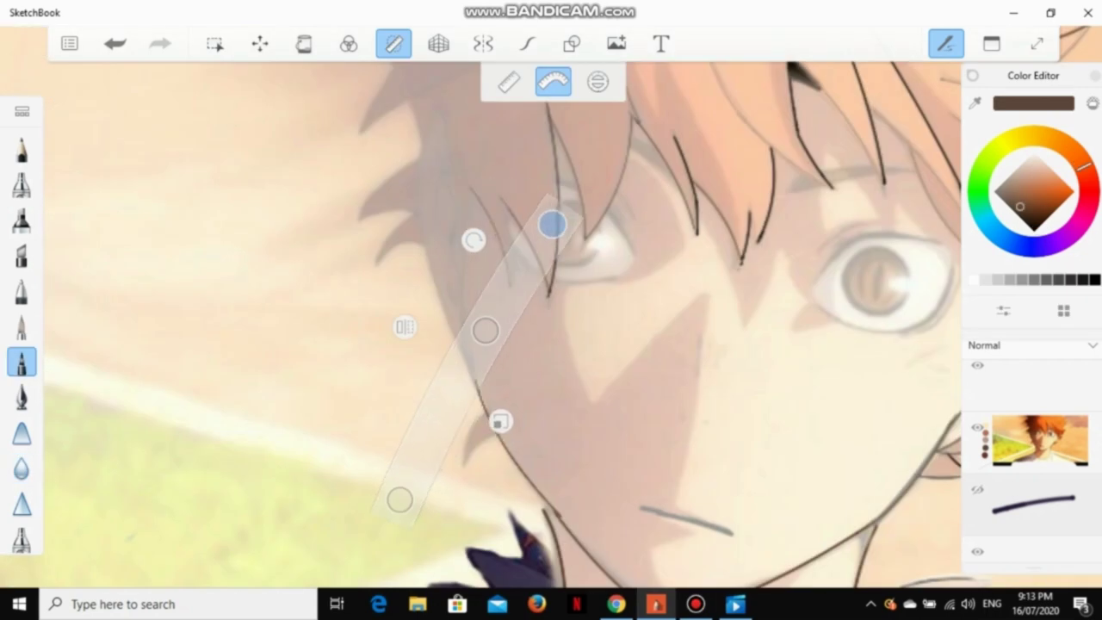
mouse_move(551, 221)
left_mouse_down()
mouse_move(514, 192)
mouse_move(526, 203)
mouse_move(510, 281)
left_mouse_up()
left_click(1031, 227)
scroll(714, 232, "up", 2)
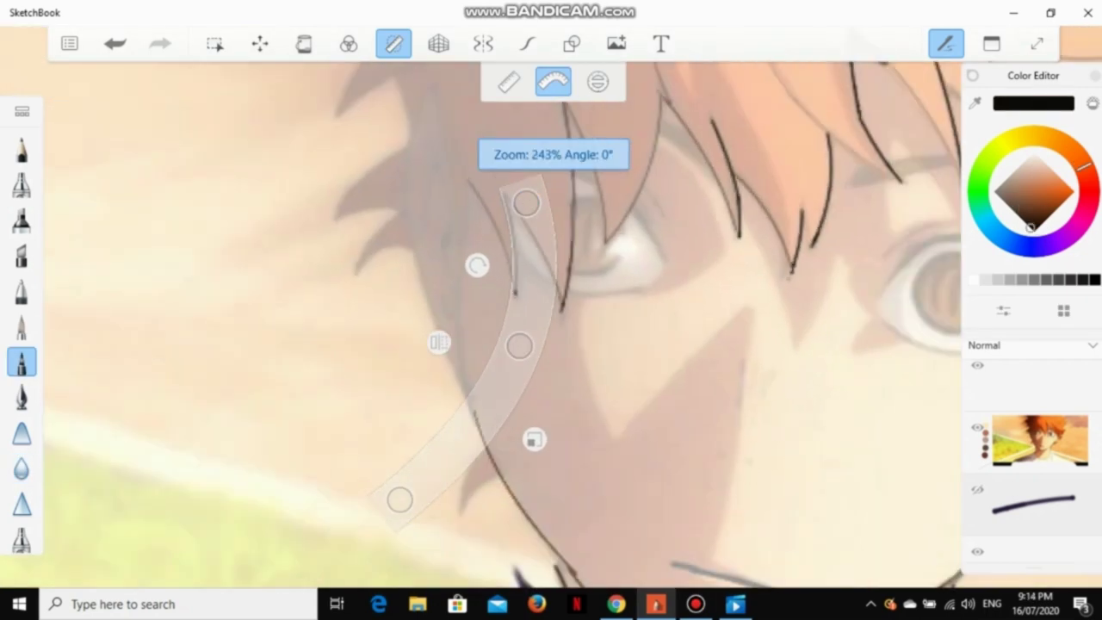
Step: Trace the outline of the shaded cheek up into the hair along the French curve
key("ctrl+z")
left_click_drag(532, 204, 494, 195)
scroll(551, 327, "up", 1)
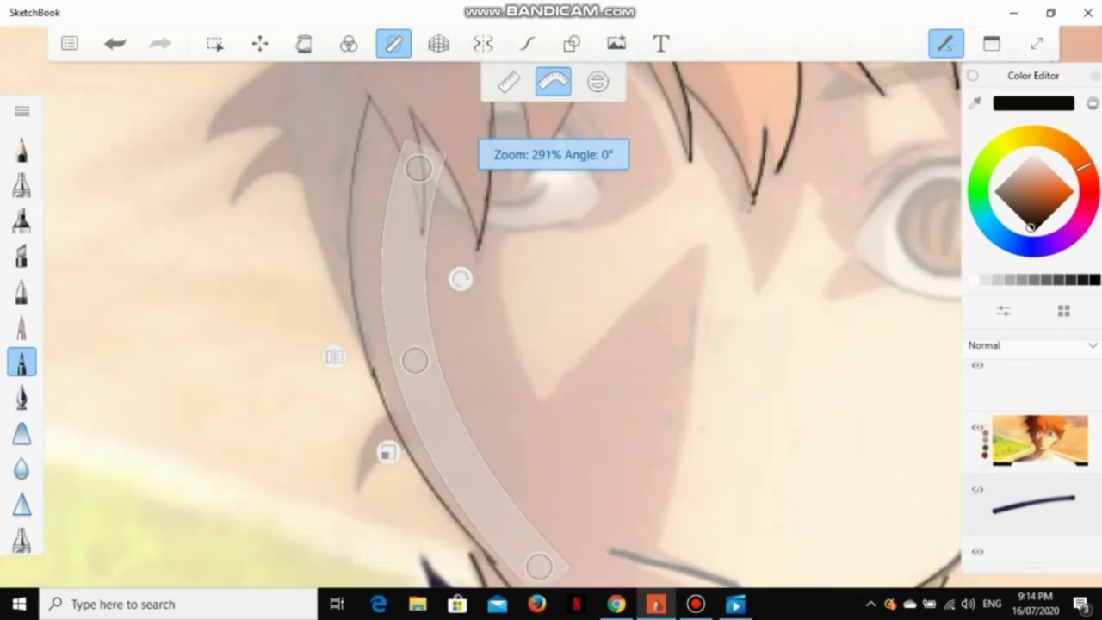
Step: Activate the reference image layer and adjust its opacity
left_click(1041, 441)
left_click_drag(1040, 441, 1008, 441)
scroll(551, 328, "down", 4)
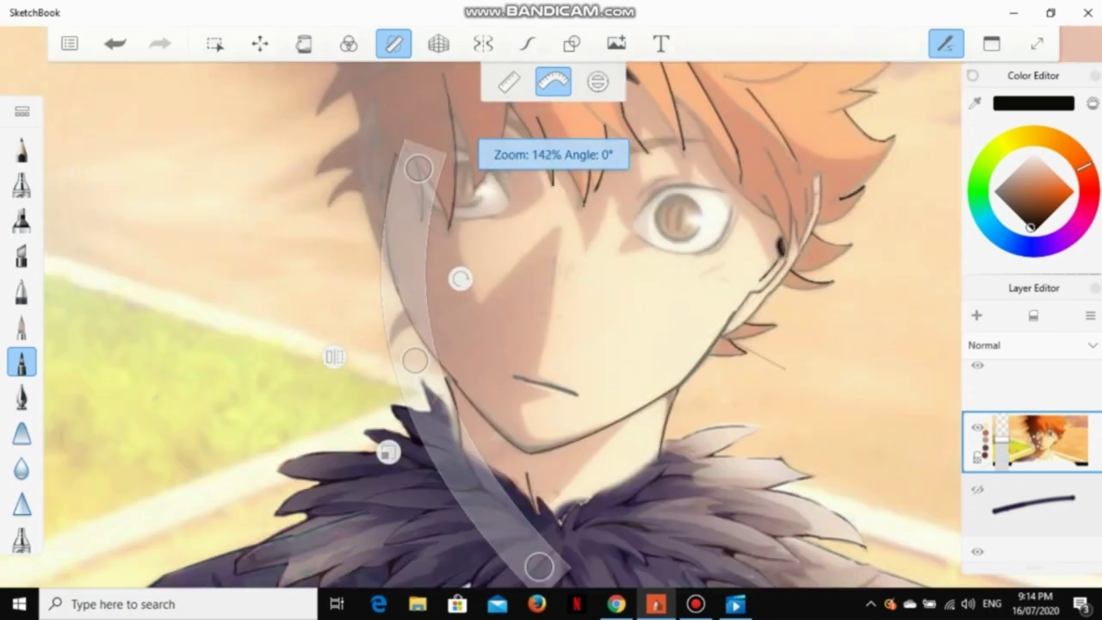
Step: Fit the French curve against the shaded side of the face and refine its outline in brown with the Felt Tip Pen
left_click_drag(414, 360, 387, 187)
left_click(1035, 197)
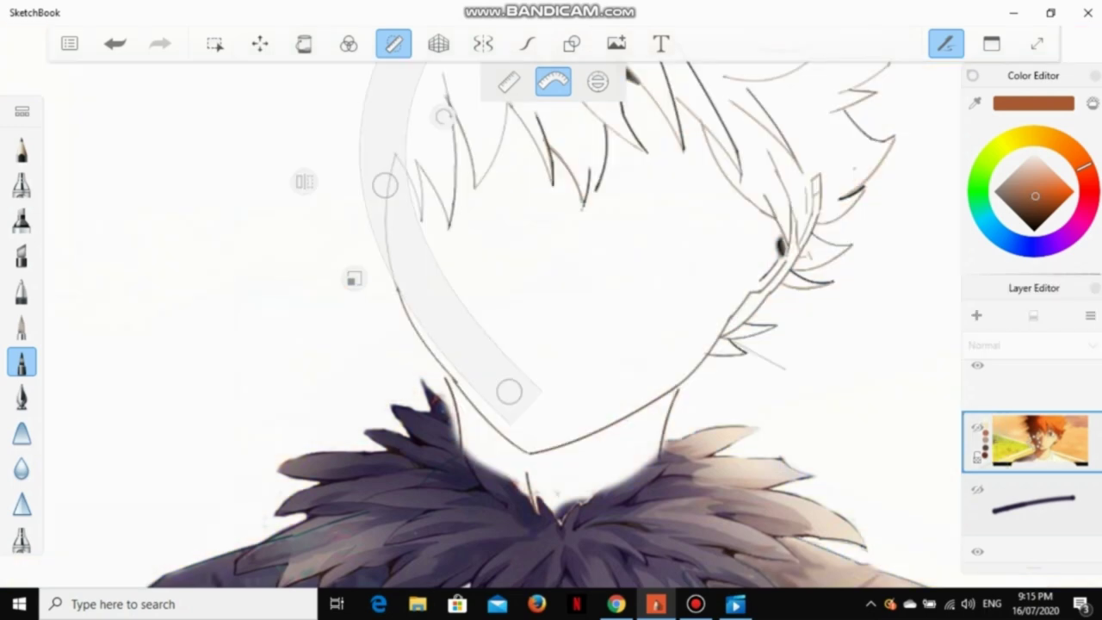
mouse_move(385, 185)
left_mouse_down()
mouse_move(399, 217)
mouse_move(382, 187)
left_mouse_up()
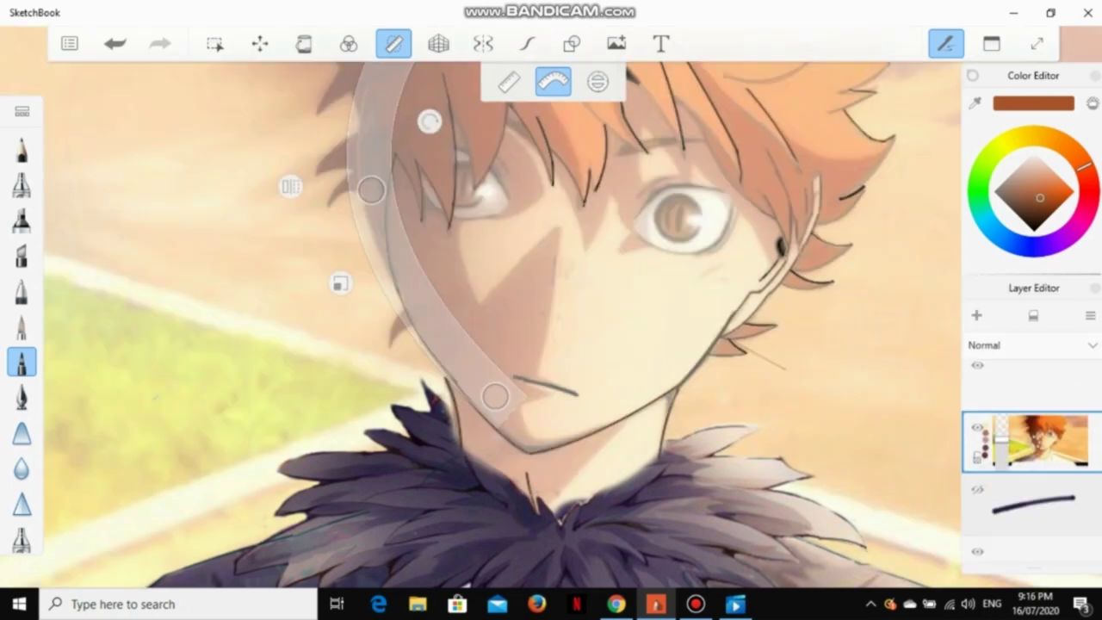
left_click_drag(447, 284, 485, 278)
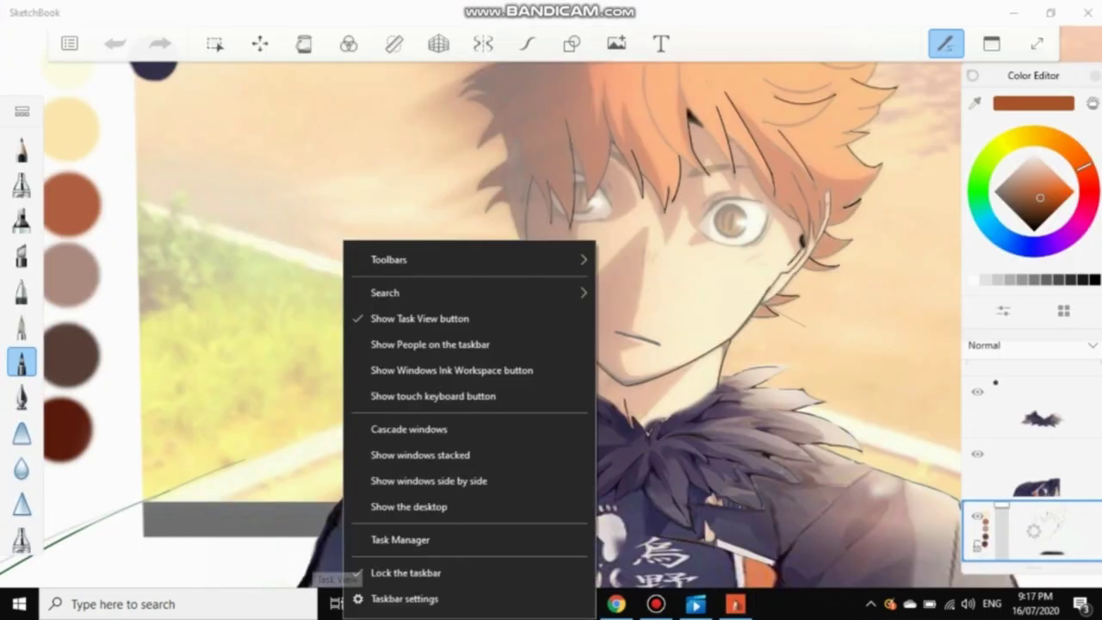
left_click(656, 604)
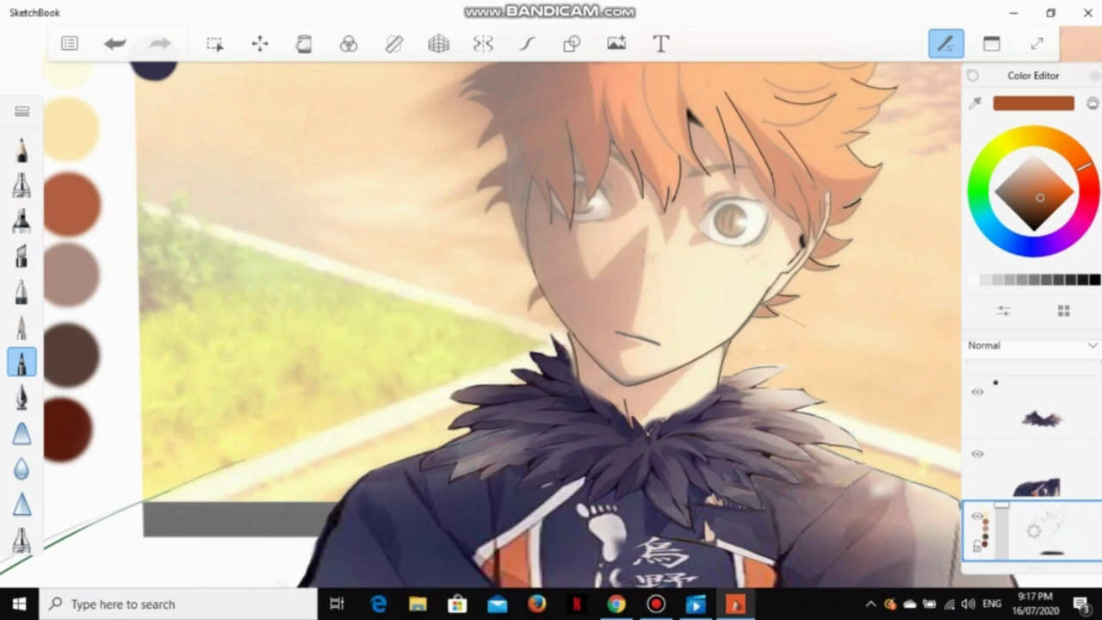
left_click(657, 604)
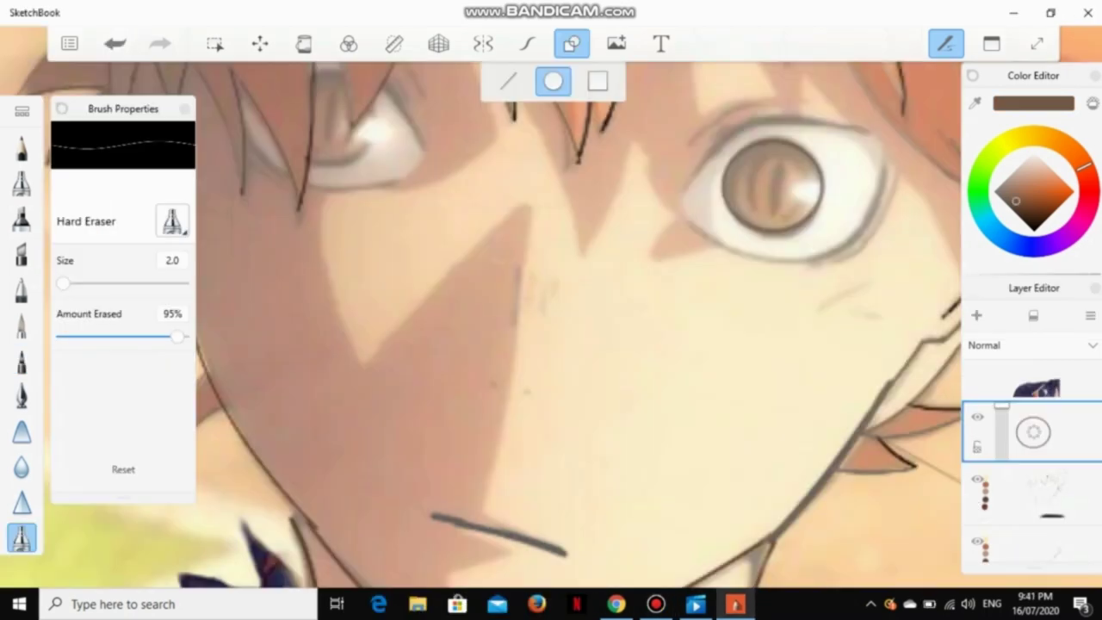
Step: Erase the iris outline where the highlight crosses it with the Hard Eraser at size 2.0, and set up a white Paintbrush at size 0.1
scroll(482, 328, "up", 3)
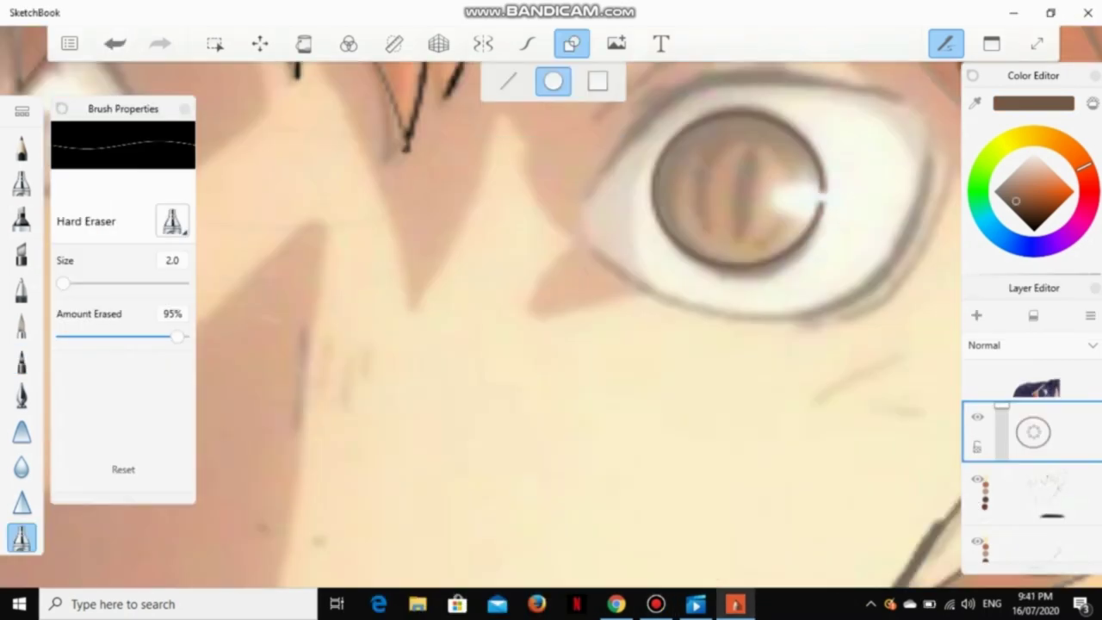
scroll(814, 203, "up", 3)
key("e")
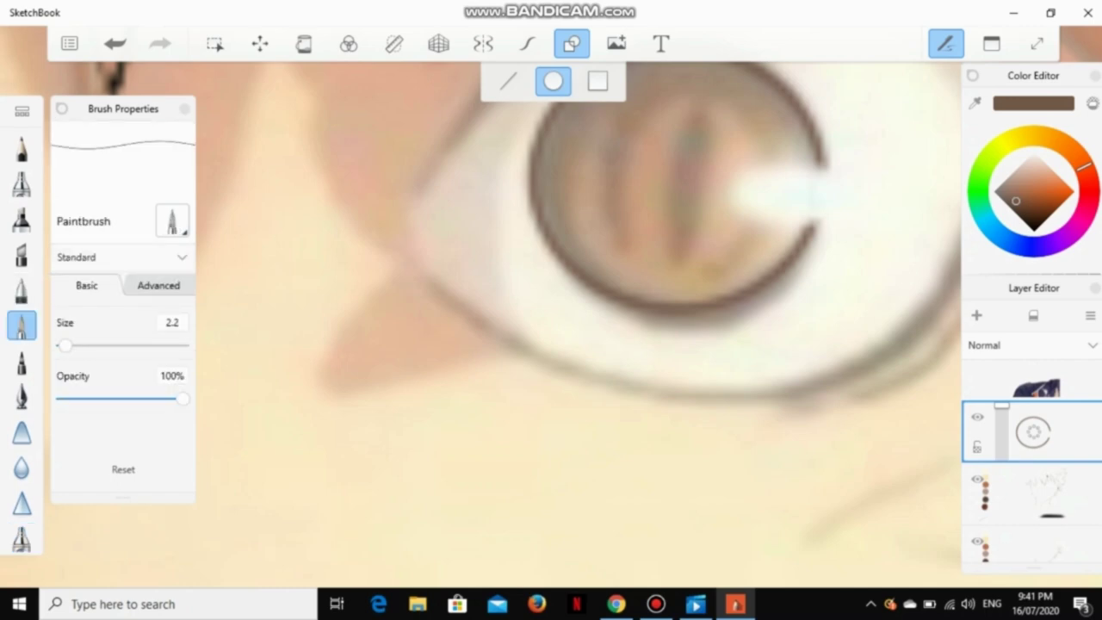
left_click(748, 194)
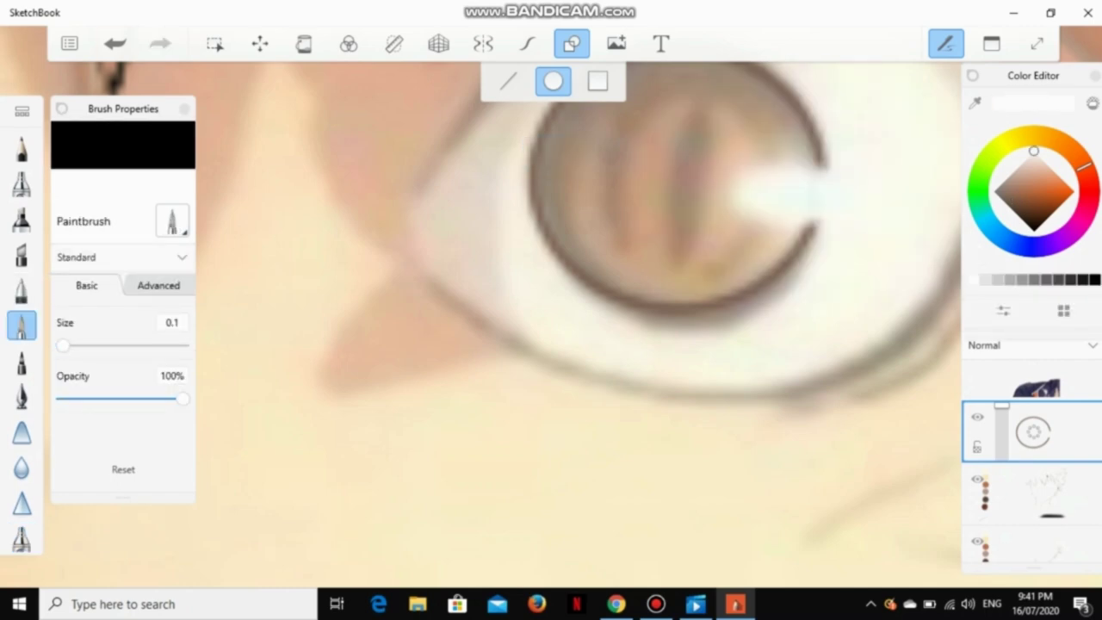
scroll(689, 207, "up", 3)
scroll(688, 206, "down", 4)
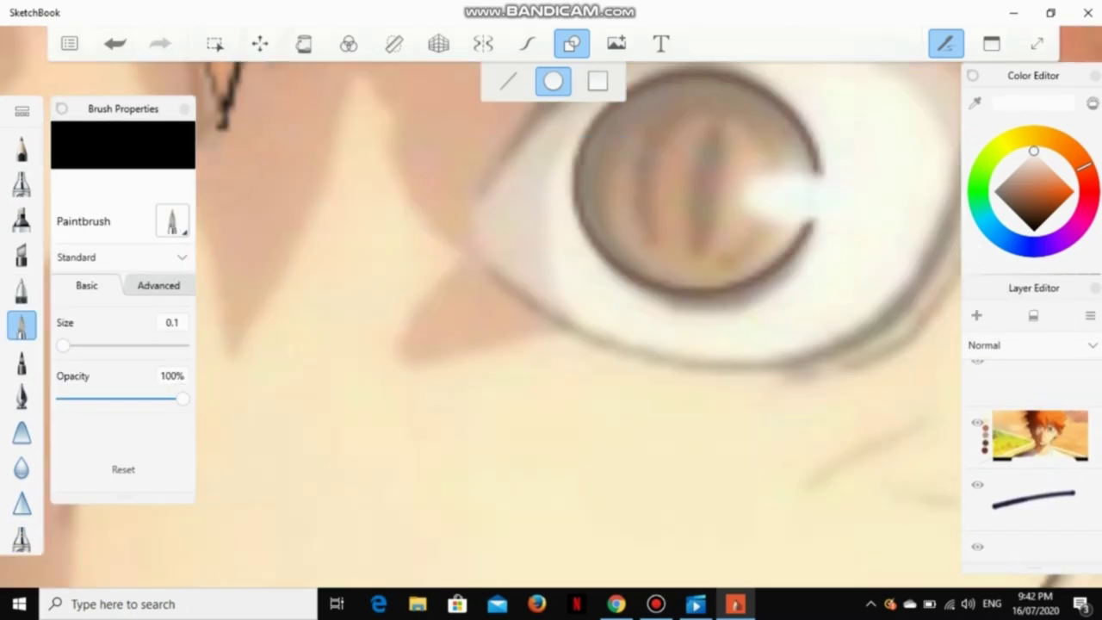
Step: Fit the French curve to the iris edge nearest the nose and test brown strokes with the Inking Pen and Paintbrush
key("r")
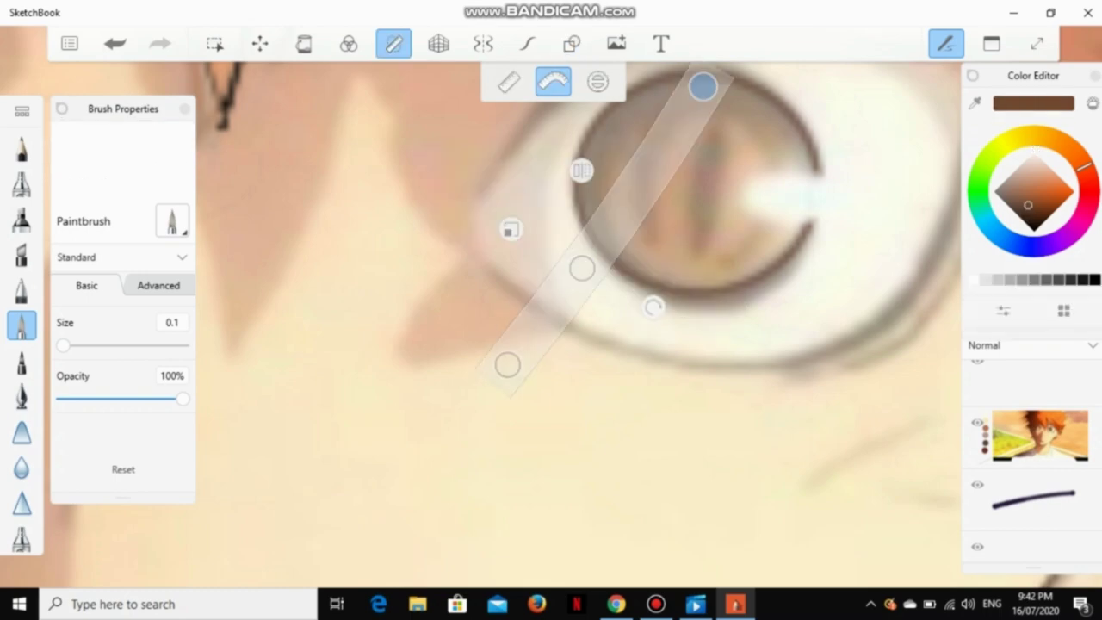
left_click_drag(538, 141, 550, 180)
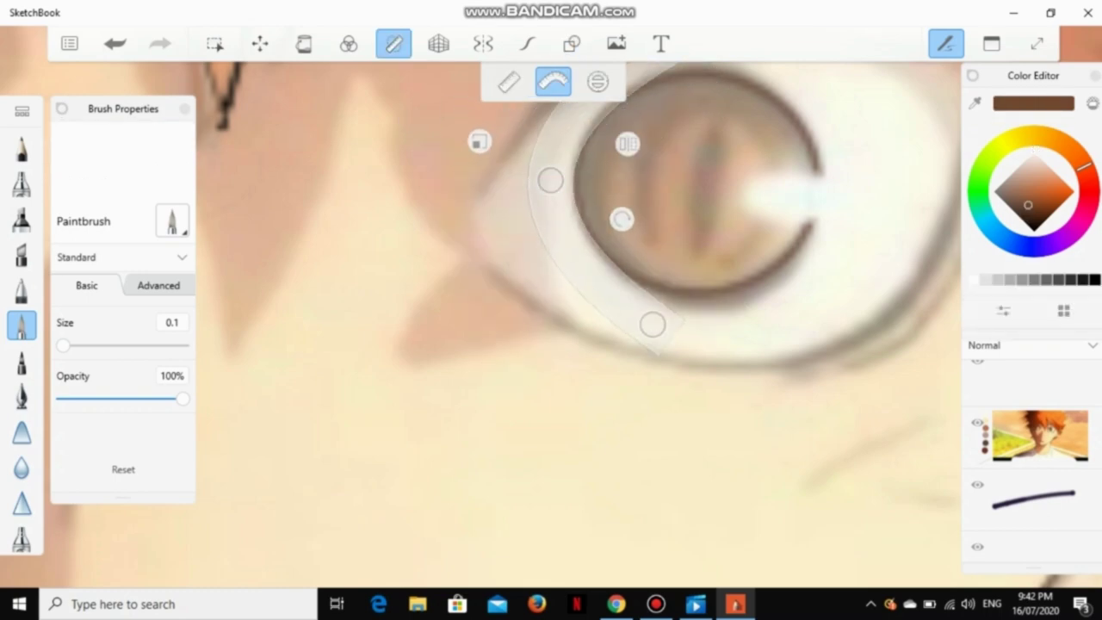
scroll(689, 207, "up", 2)
scroll(689, 207, "down", 2)
left_click(22, 396)
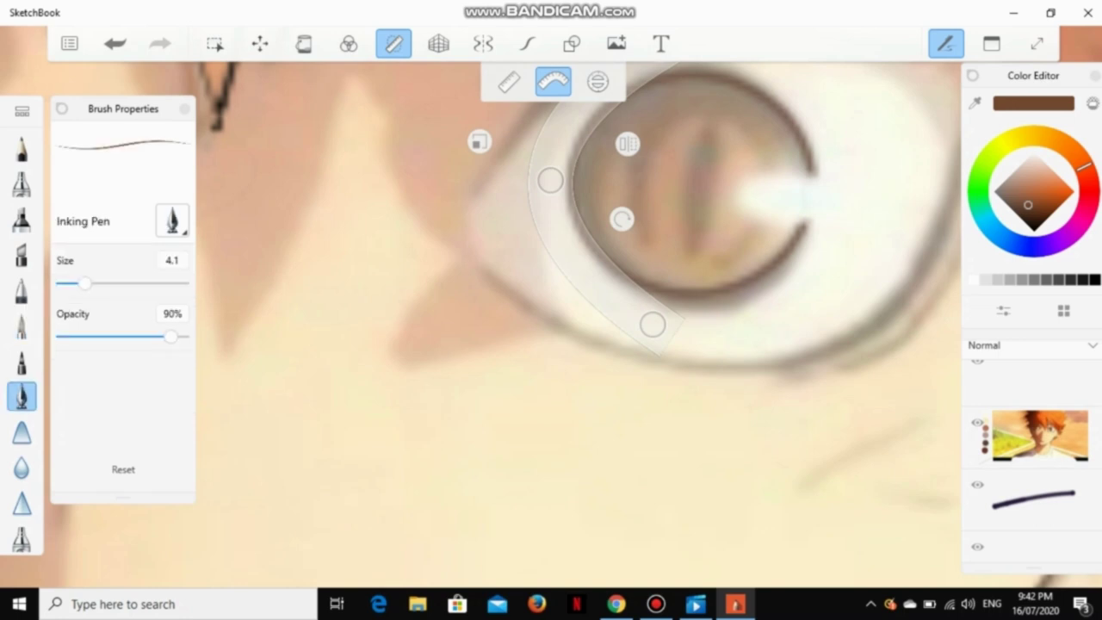
left_click(22, 327)
key("ctrl+z")
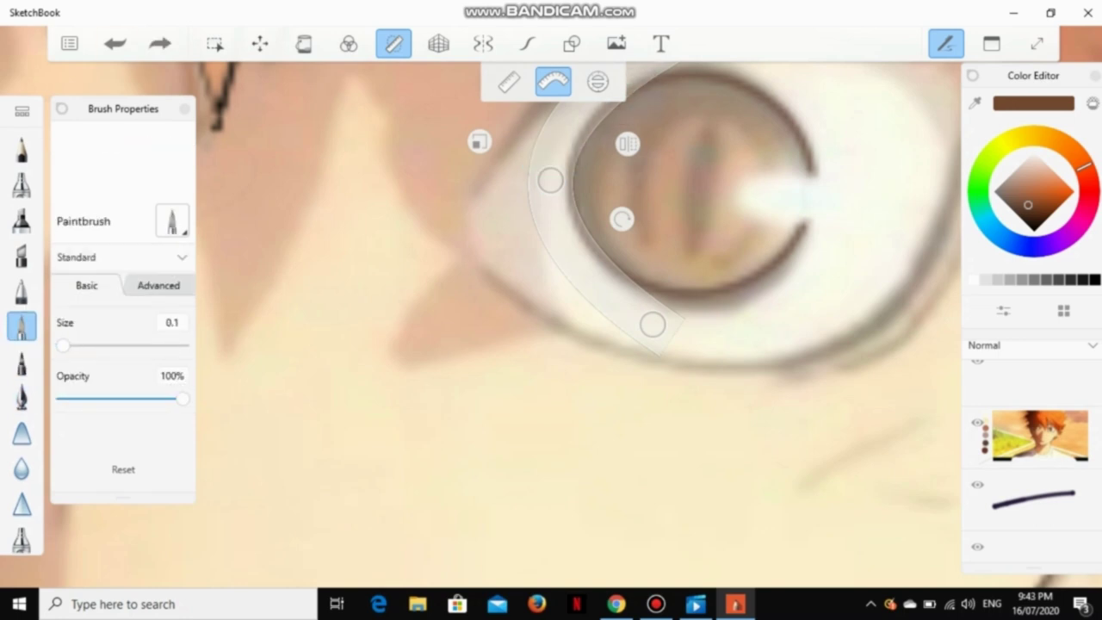
key("ctrl+y")
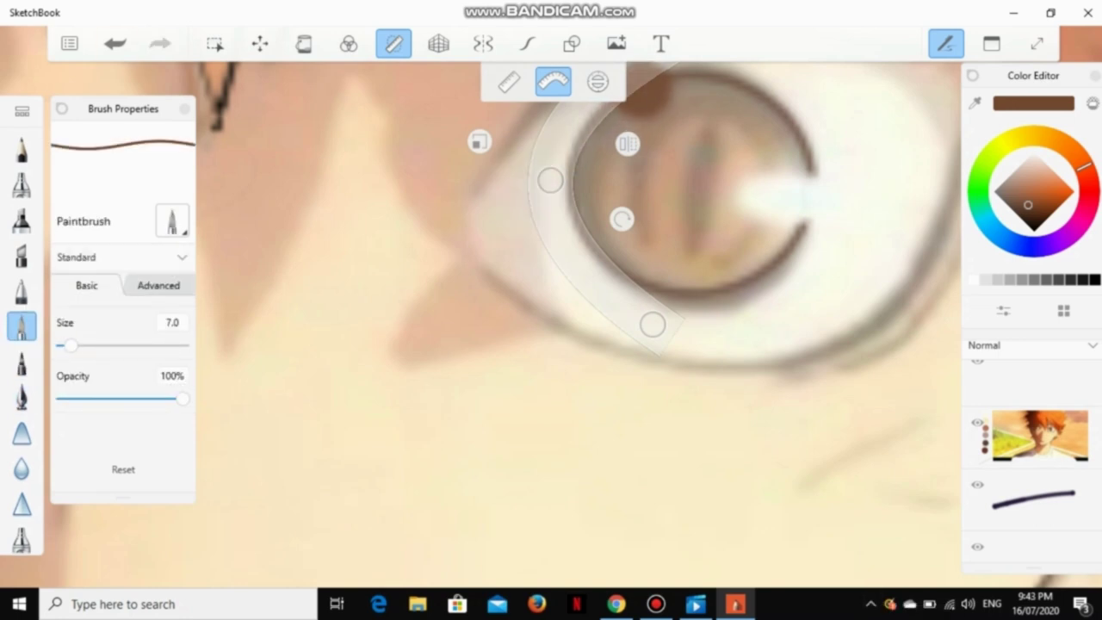
Step: Shade the iris edge nearest the nose along the French curve with the Paintbrush at size 1.5, using progressively lighter browns
mouse_move(602, 275)
left_mouse_down()
mouse_move(609, 291)
mouse_move(605, 261)
mouse_move(614, 266)
mouse_move(439, 317)
mouse_move(586, 284)
mouse_move(585, 274)
left_mouse_up()
left_click(1021, 199)
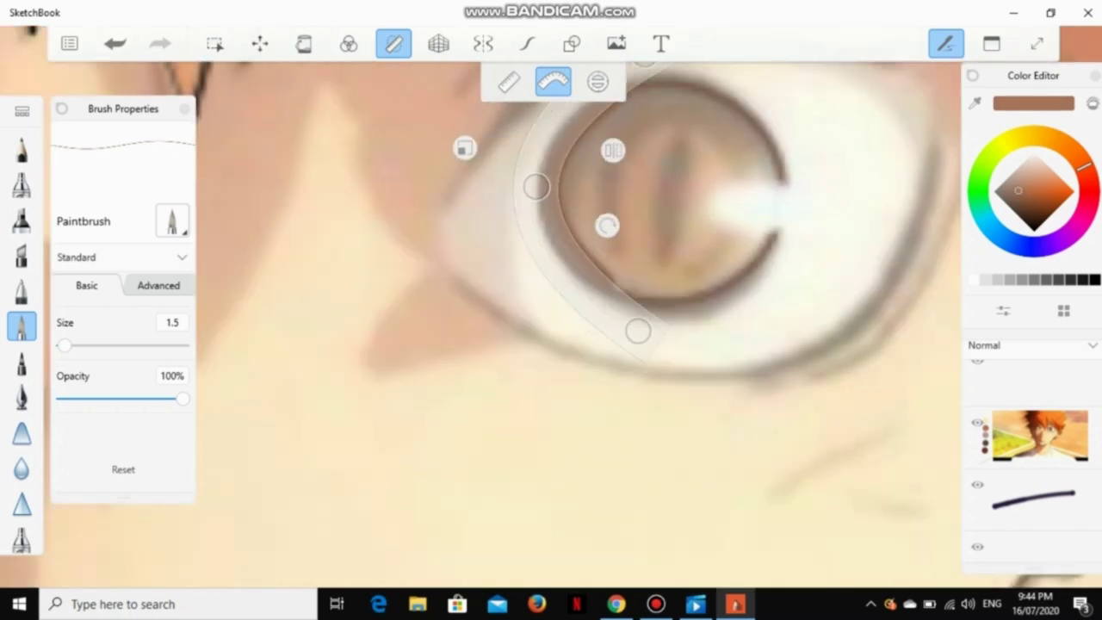
left_click(1018, 180)
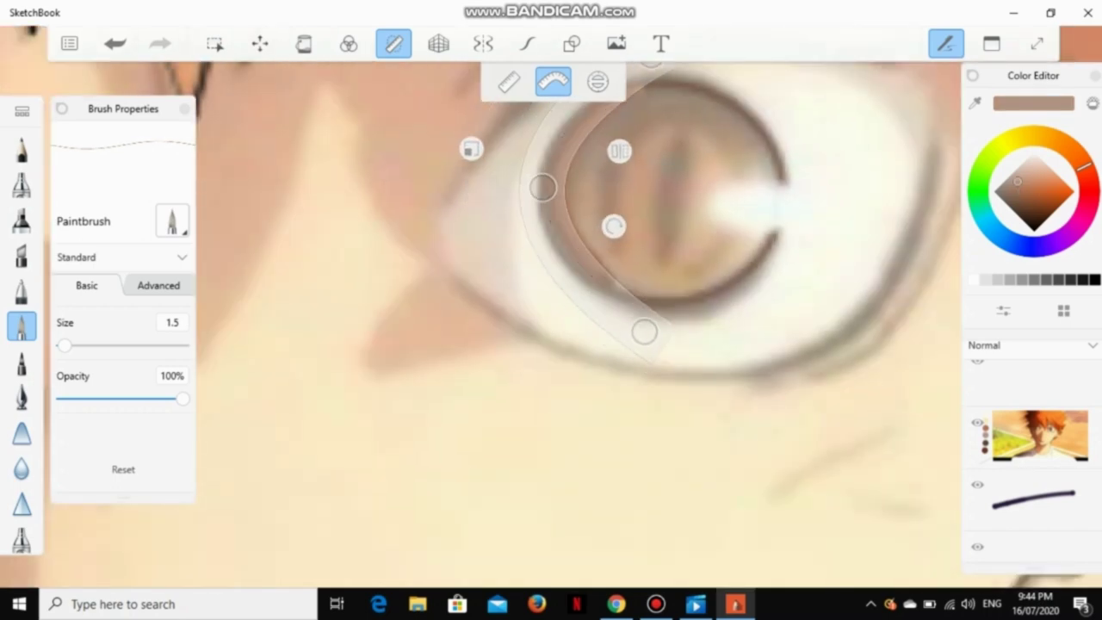
scroll(603, 224, "down", 1)
Step: Undo the last Paintbrush stroke and reshape the French curve to follow the iris edge beside the white highlight
left_click_drag(534, 172, 805, 130)
scroll(614, 246, "down", 5)
scroll(654, 164, "up", 5)
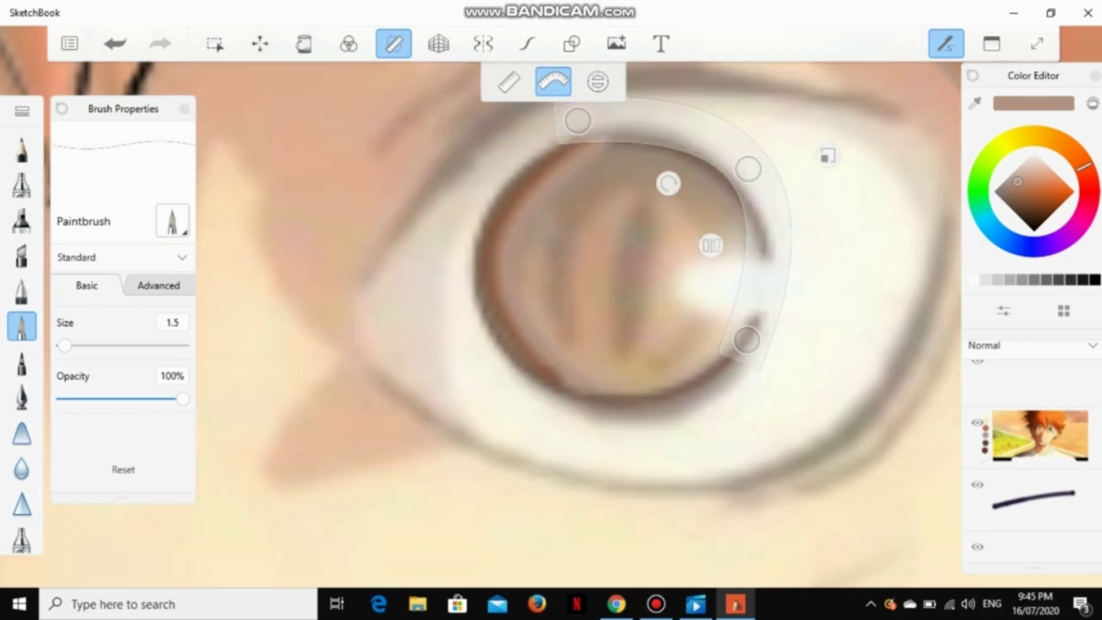
key("ctrl+z")
left_click_drag(746, 340, 777, 339)
mouse_move(577, 121)
left_mouse_down()
mouse_move(551, 135)
mouse_move(583, 113)
left_mouse_up()
left_click_drag(782, 337, 769, 357)
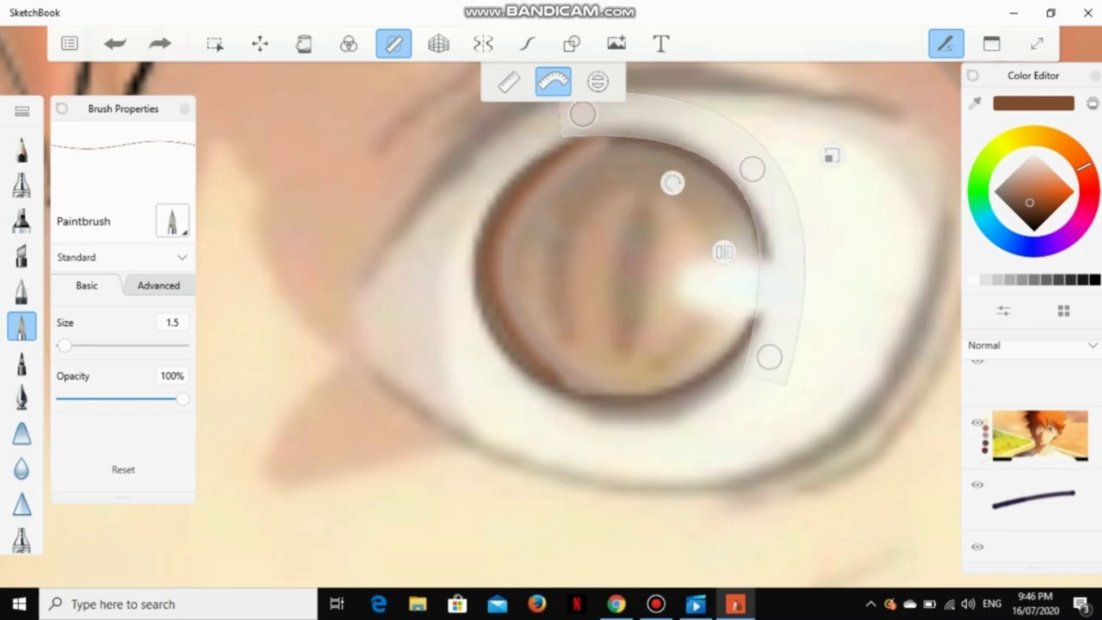
Step: Paint brown shading inside the iris with the Paintbrush at size 1.5, rotating the French curve slightly to match the iris edge
left_click_drag(551, 217, 560, 247)
mouse_move(672, 182)
left_mouse_down()
mouse_move(652, 172)
mouse_move(667, 184)
left_mouse_up()
left_click_drag(569, 131, 553, 271)
mouse_move(667, 185)
left_mouse_down()
mouse_move(630, 216)
mouse_move(658, 188)
left_mouse_up()
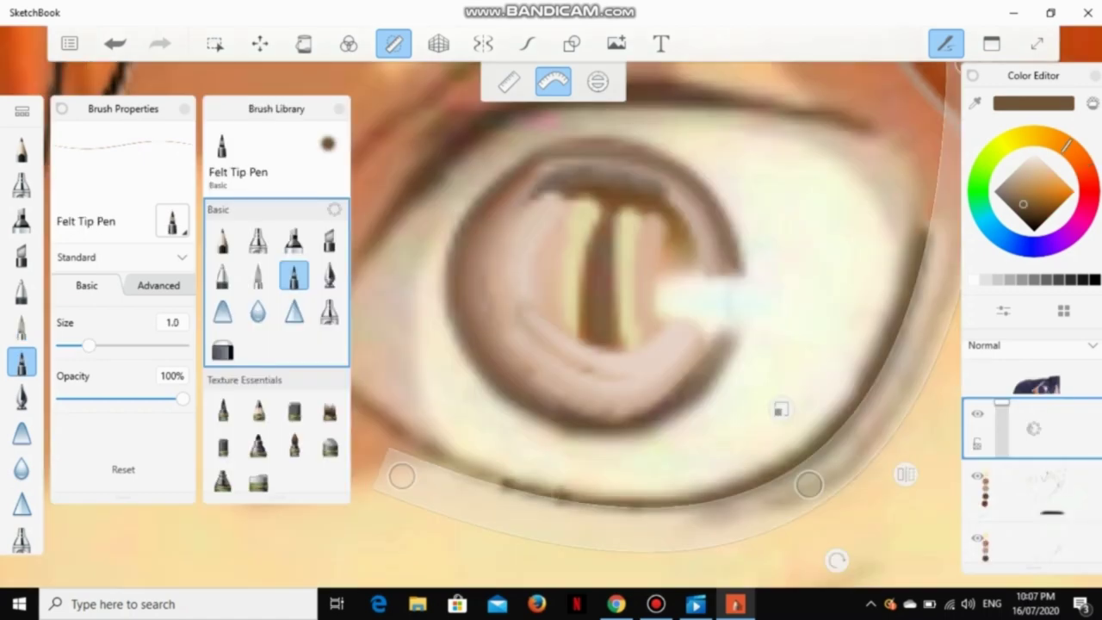
Step: Trace the lower eyelid in brown along the French curve with the Felt Tip Pen at size 1.0
left_click_drag(837, 560, 689, 560)
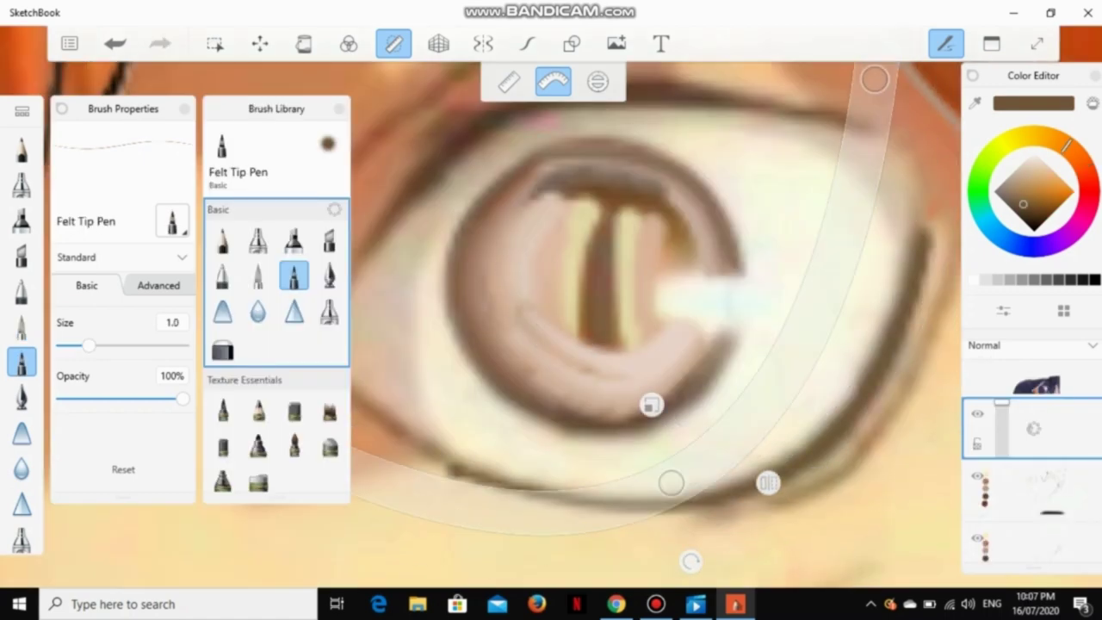
mouse_move(404, 473)
left_mouse_down()
mouse_move(263, 430)
mouse_move(329, 413)
left_mouse_up()
left_click_drag(554, 212, 553, 211)
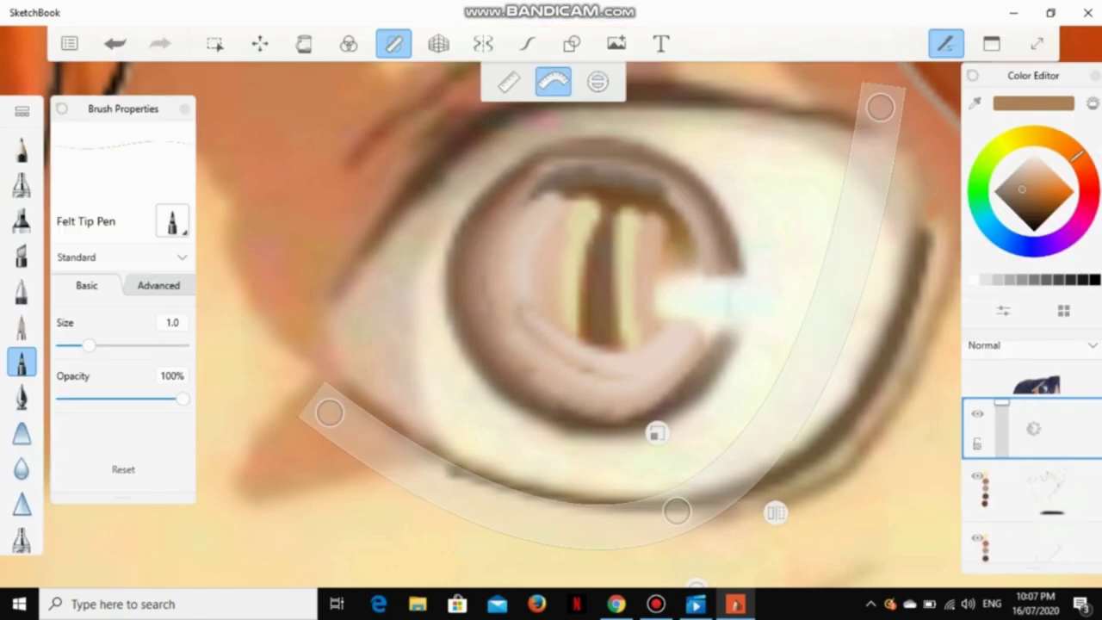
left_click_drag(329, 413, 336, 417)
Step: Trace the thin fold beside the eye's outer lower lid in light brown with the Felt Tip Pen at size 0.3
scroll(551, 310, "down", 3)
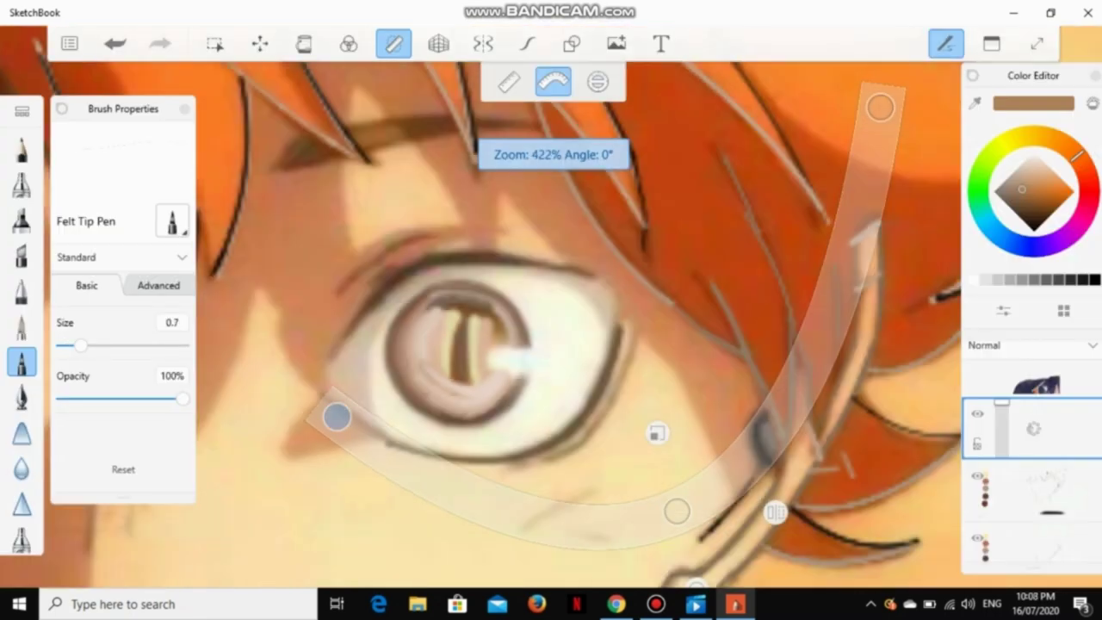
left_click_drag(680, 512, 539, 493)
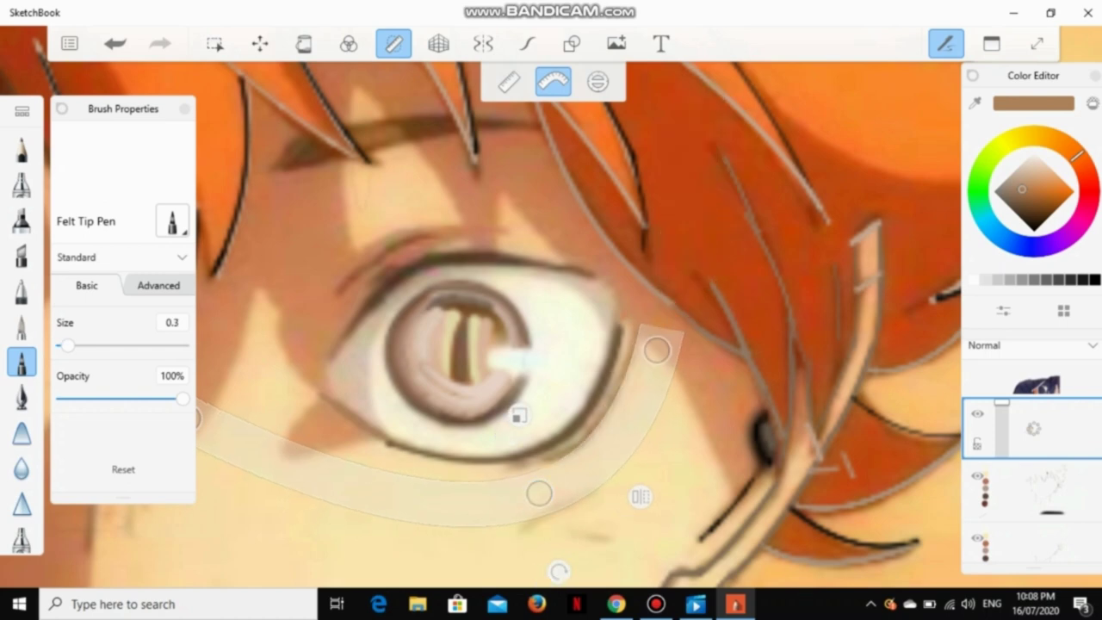
scroll(552, 310, "up", 1)
Step: Trace the upper eyelid and its crease in sampled brown with the Felt Tip Pen at size 0.7, checking the lines with the reference hidden
left_click_drag(540, 493, 385, 209)
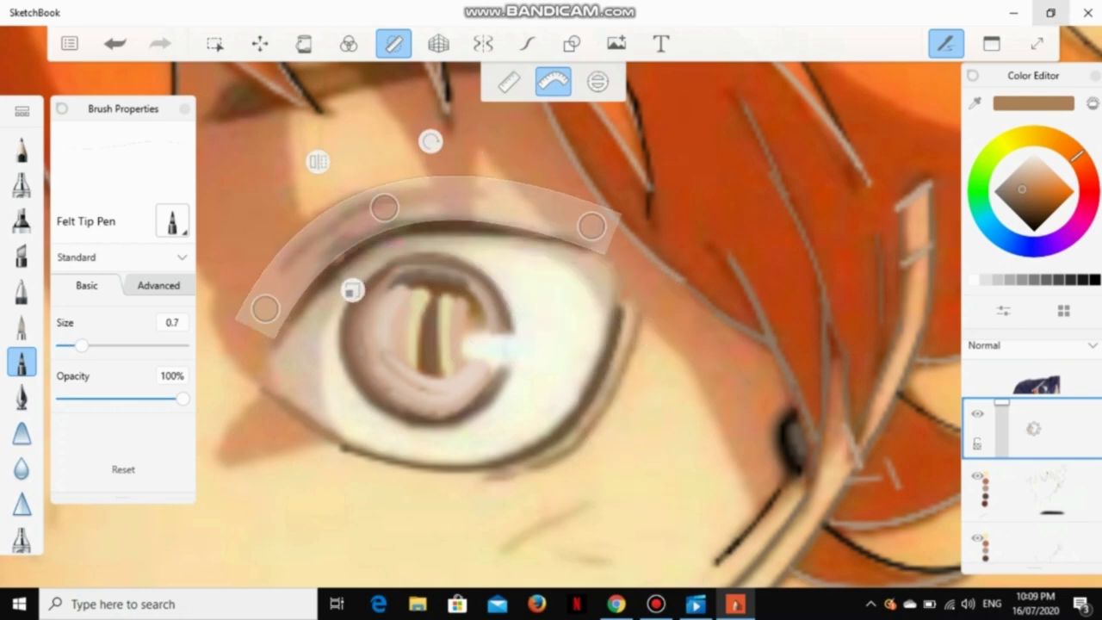
left_click(553, 244, "alt")
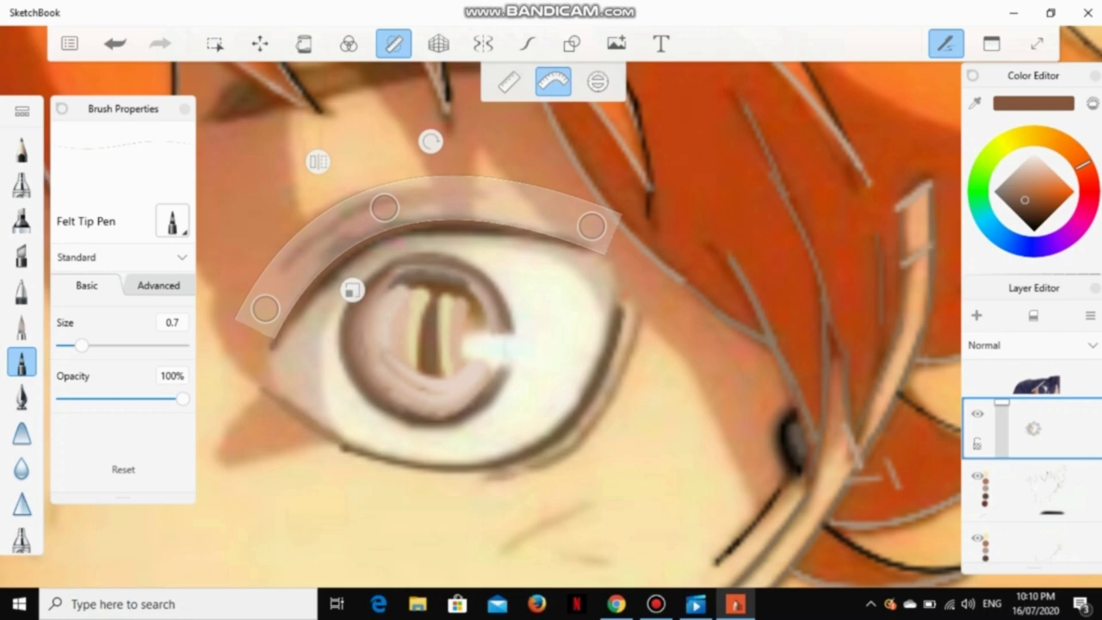
left_click_drag(430, 197, 435, 142)
scroll(552, 310, "down", 5)
scroll(551, 310, "up", 3)
scroll(551, 310, "down", 5)
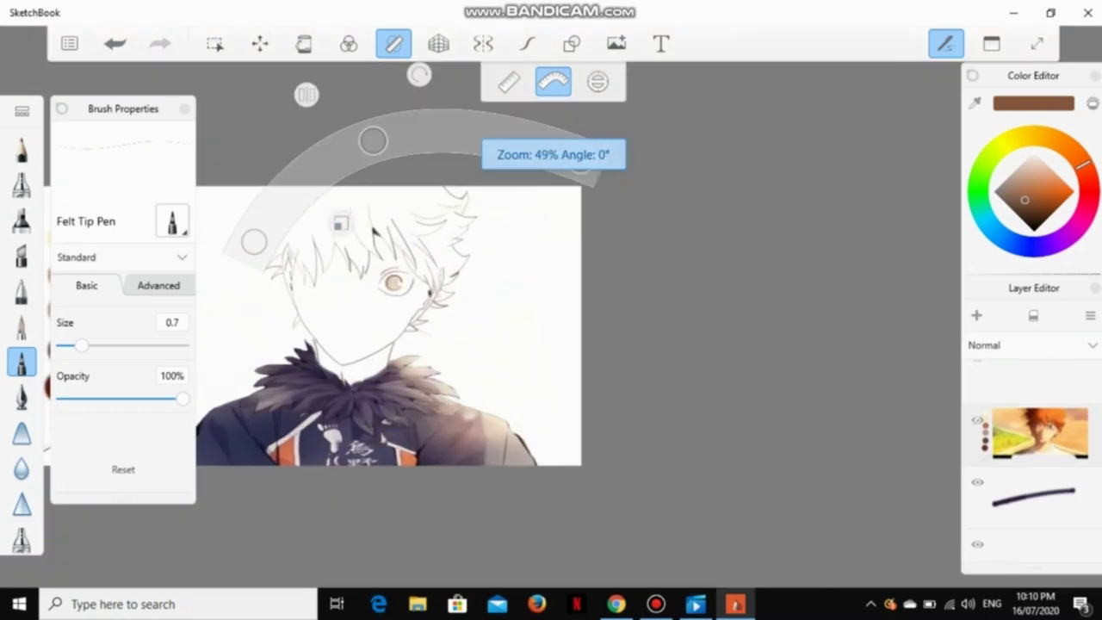
scroll(551, 310, "up", 5)
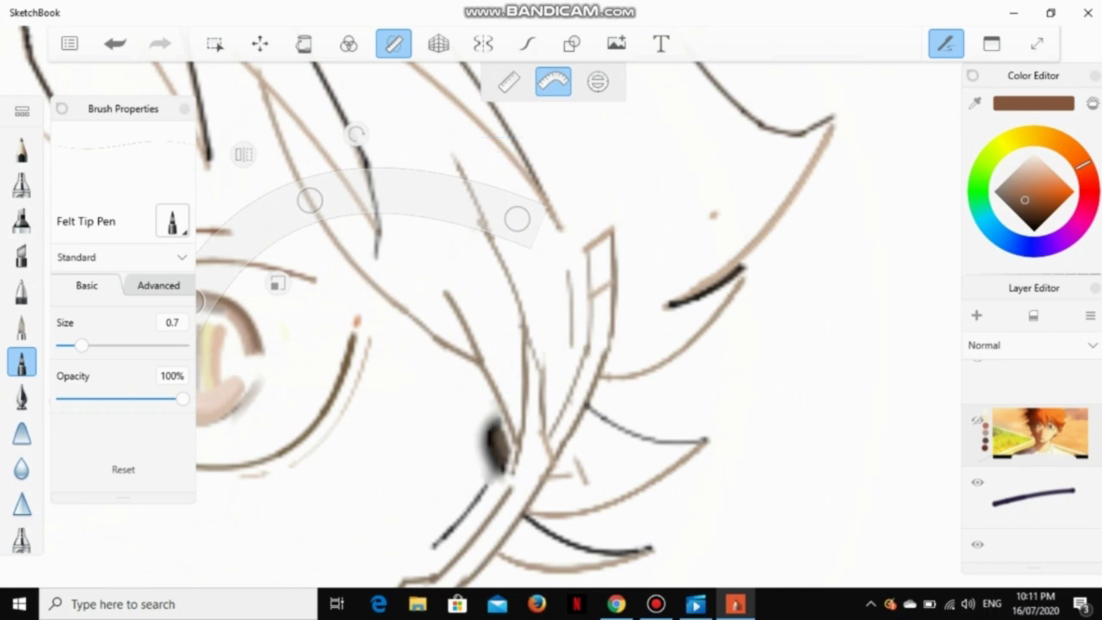
key("ctrl+b")
left_click_drag(413, 185, 402, 162)
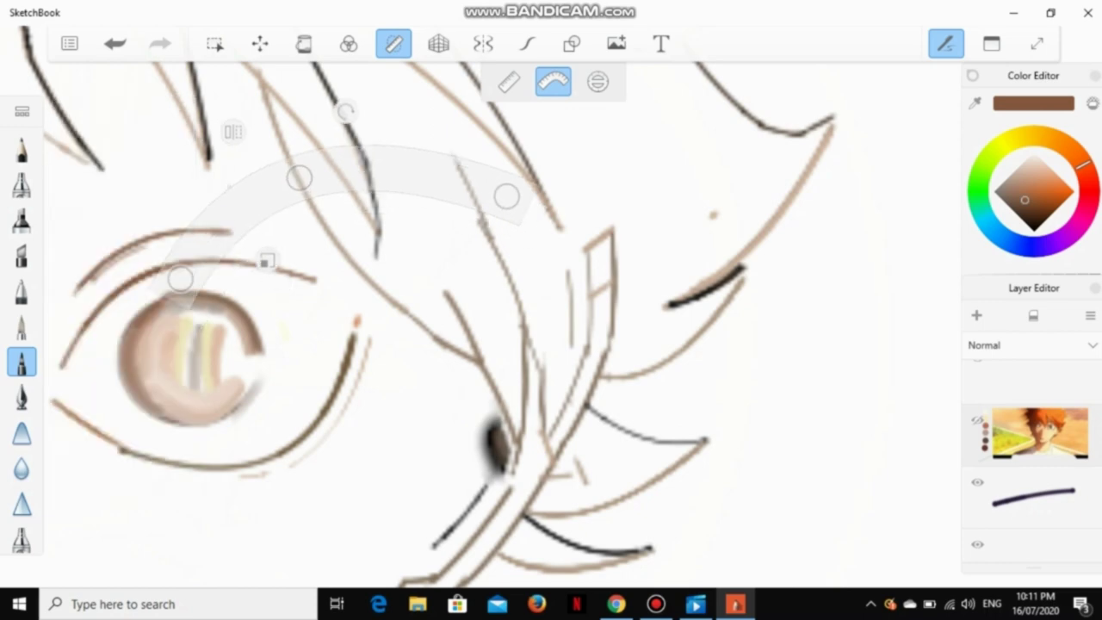
Step: Fit the French curve from the upper eyelid around the eye's outer corner and switch to the Paintbrush in light peach
left_click_drag(345, 112, 439, 253)
left_click_drag(416, 429, 349, 433)
left_click_drag(197, 285, 128, 251)
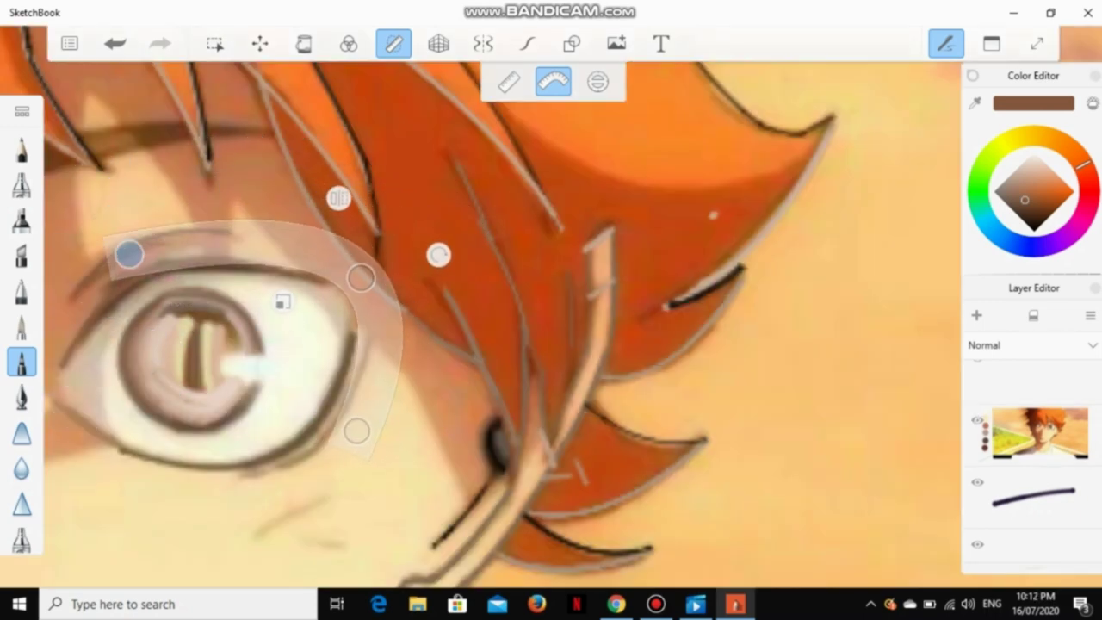
left_click_drag(351, 432, 328, 437)
left_click_drag(282, 303, 282, 311)
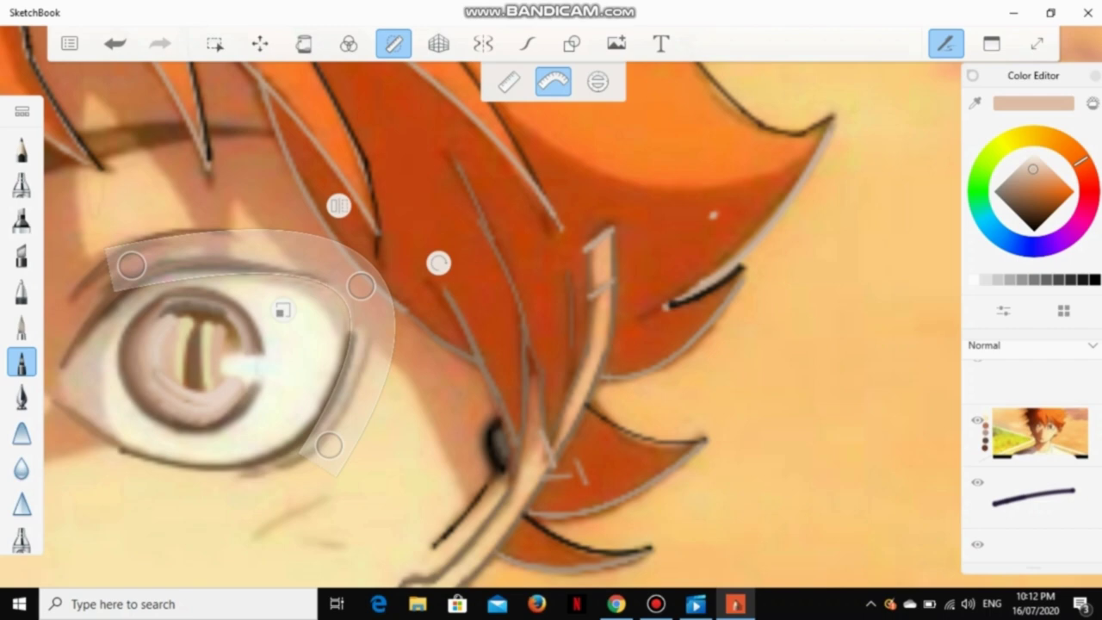
left_click(21, 362)
left_click(21, 325)
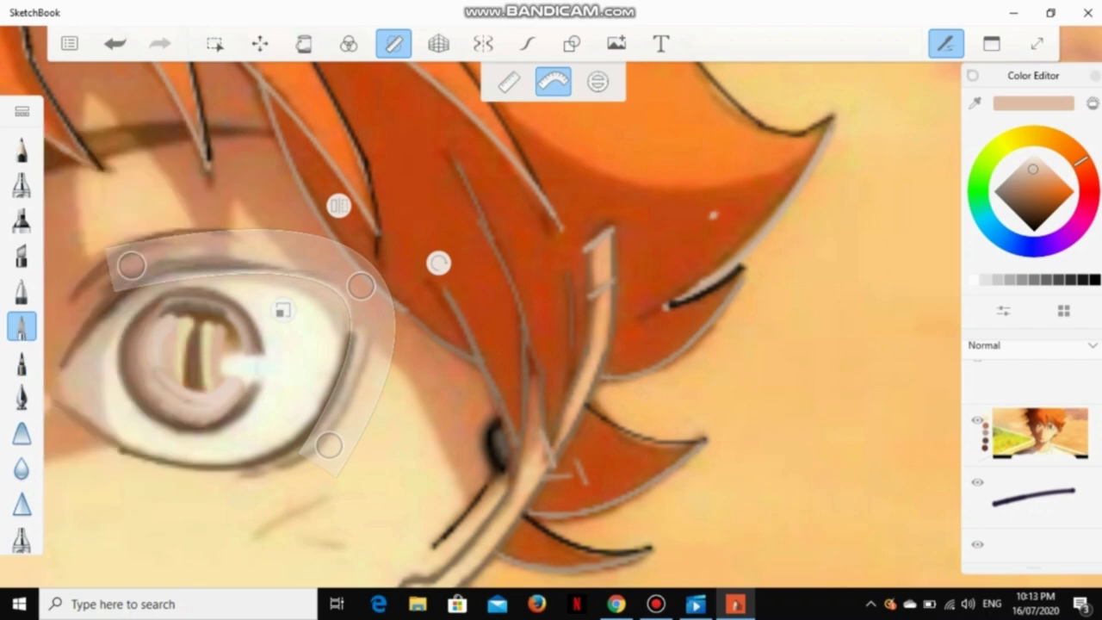
left_click_drag(131, 265, 99, 253)
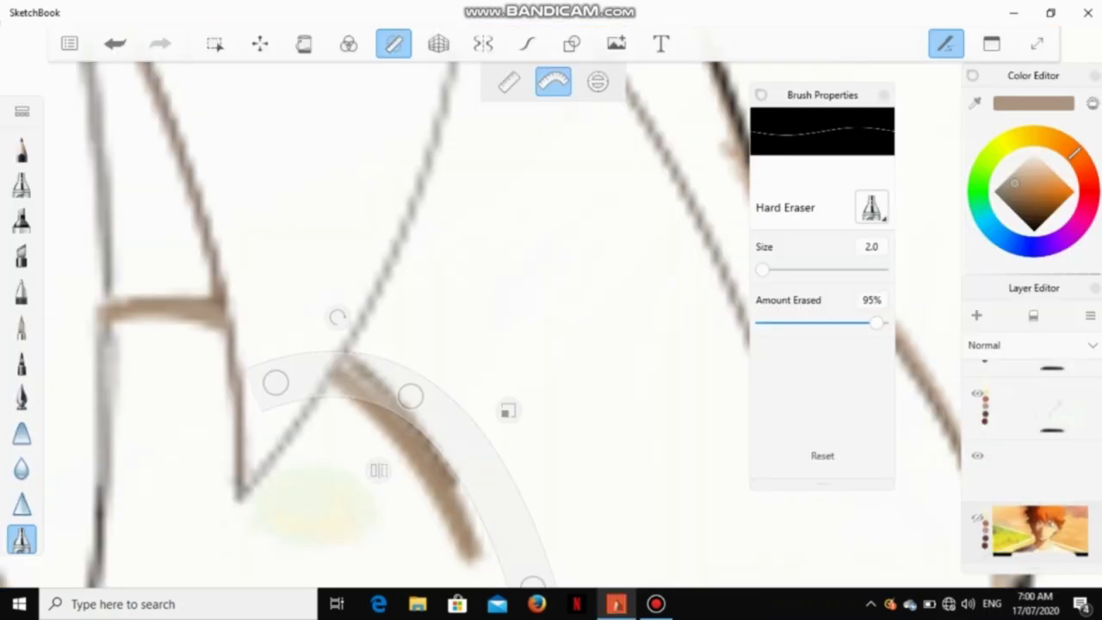
Step: Taper the outer upper eyelid stroke with the Hard Eraser at size 2.0 and refit the French curve there for the Paintbrush at size 1.4
left_click_drag(474, 561, 456, 501)
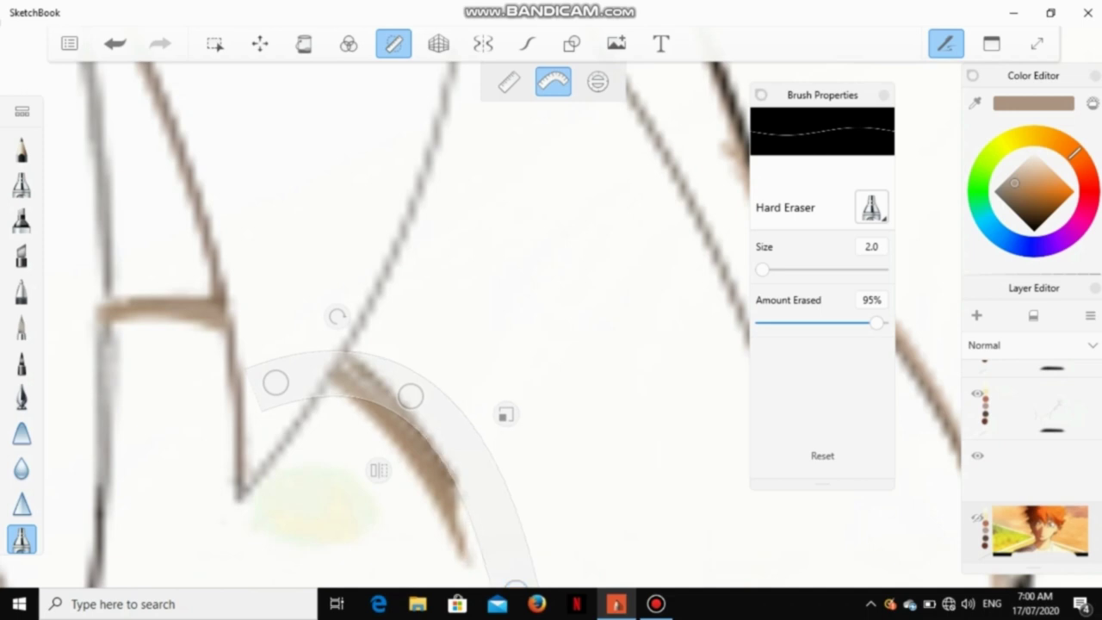
left_click_drag(405, 447, 367, 428)
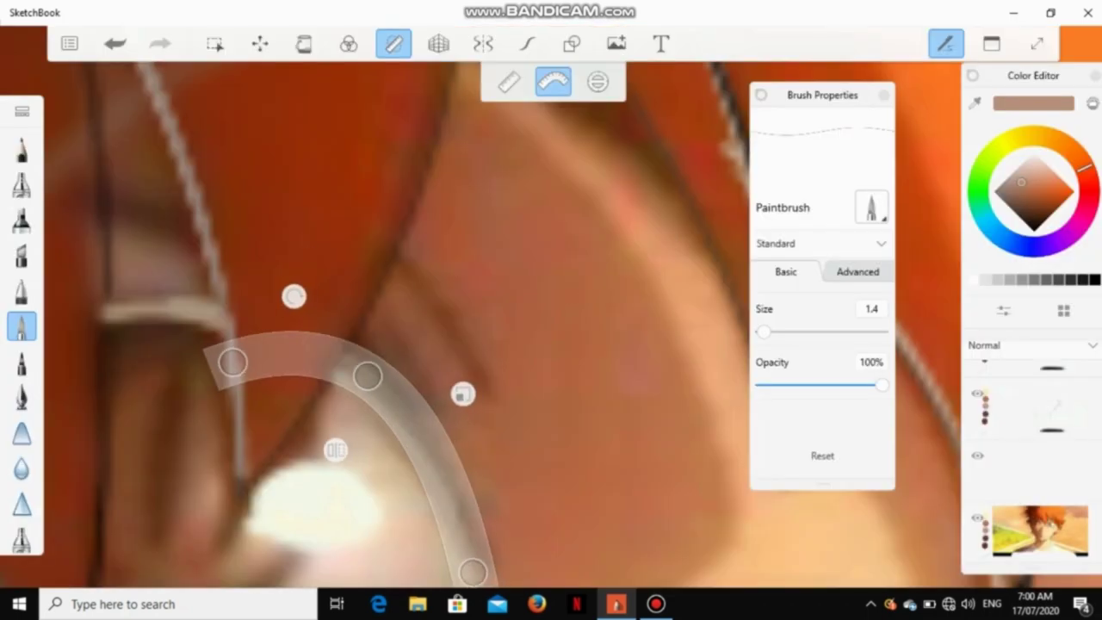
left_click_drag(367, 374, 366, 389)
key("Tab")
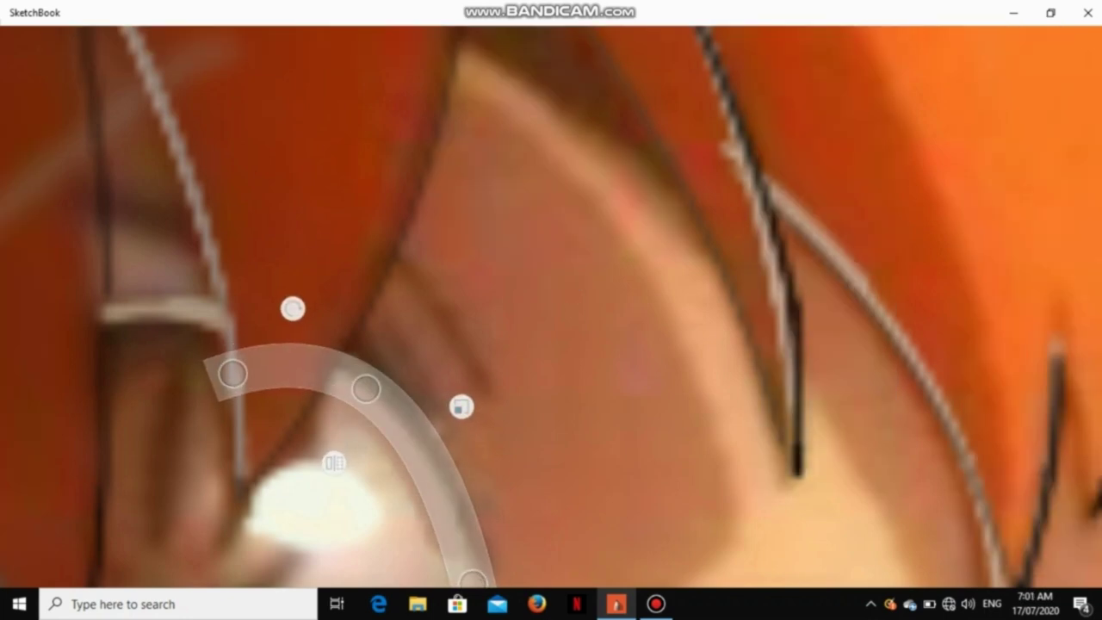
key("c")
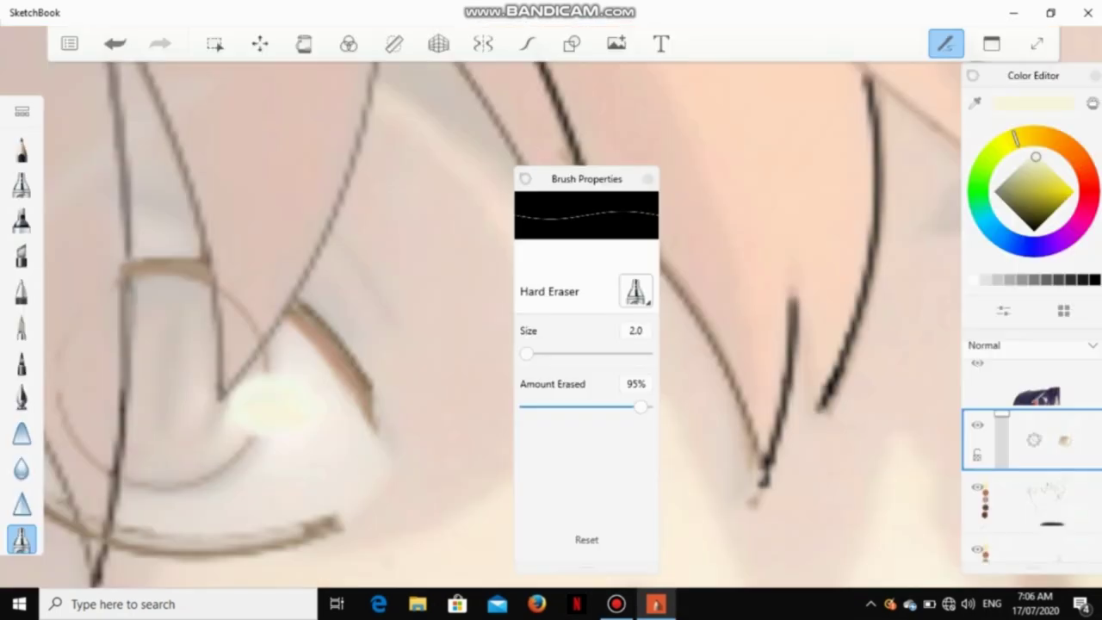
Step: Fit the French curve around the outer side of the hair-covered eye, with the Paintbrush in brown at size 1.4
scroll(483, 310, "down", 3)
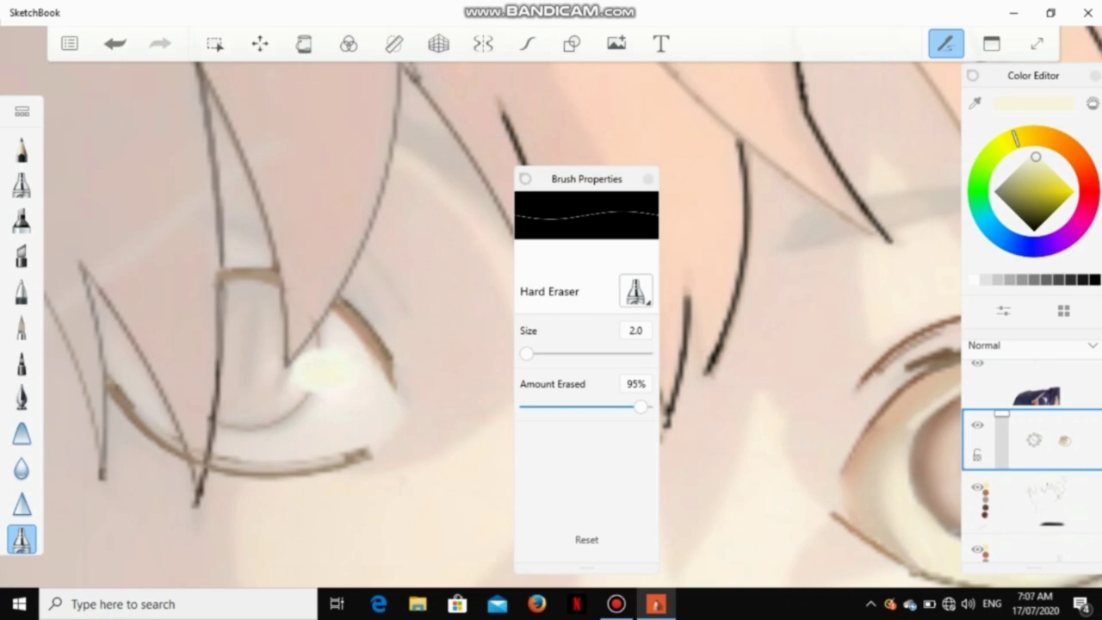
scroll(551, 310, "down", 3)
scroll(554, 215, "up", 4)
key("Tab")
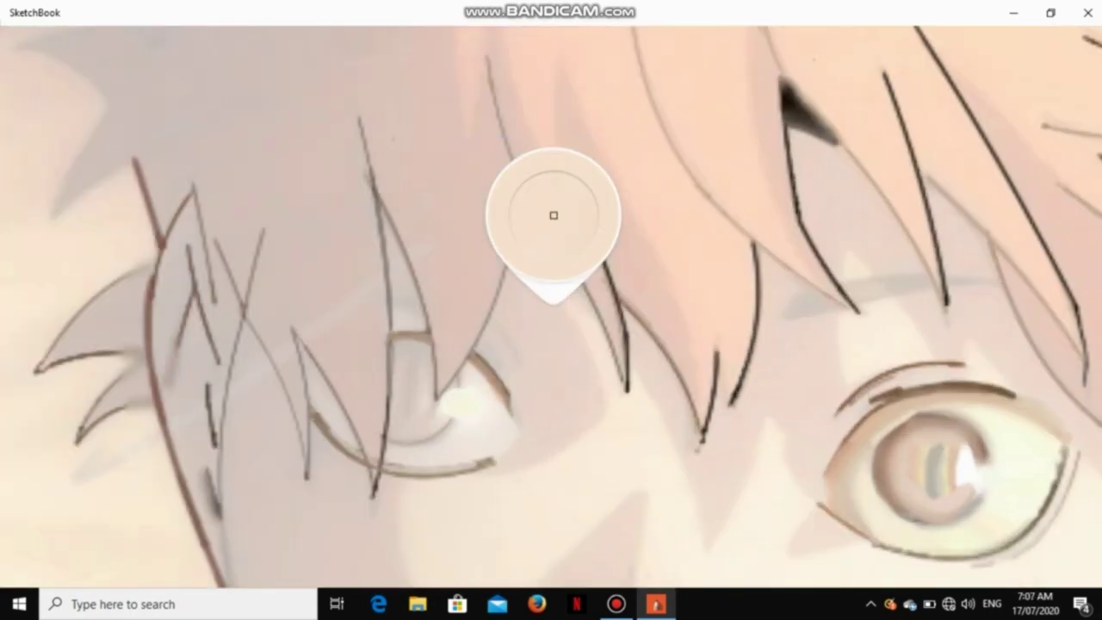
key("Tab")
key("f")
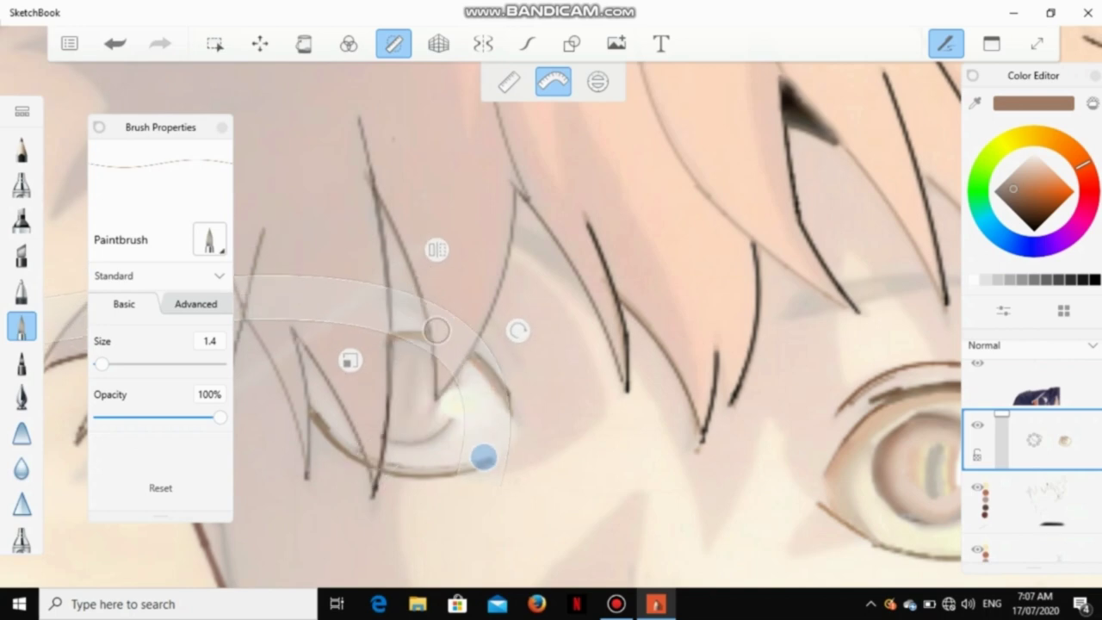
left_click_drag(482, 457, 500, 451)
left_click_drag(436, 329, 438, 330)
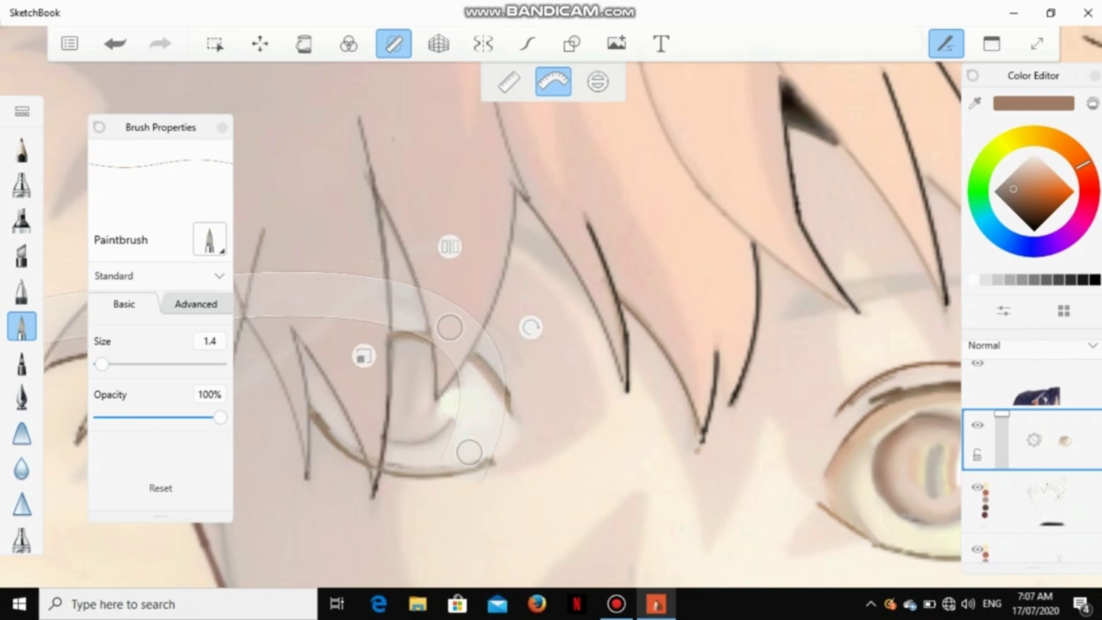
left_click_drag(468, 450, 486, 345)
left_click_drag(375, 313, 359, 319)
left_click_drag(487, 345, 457, 342)
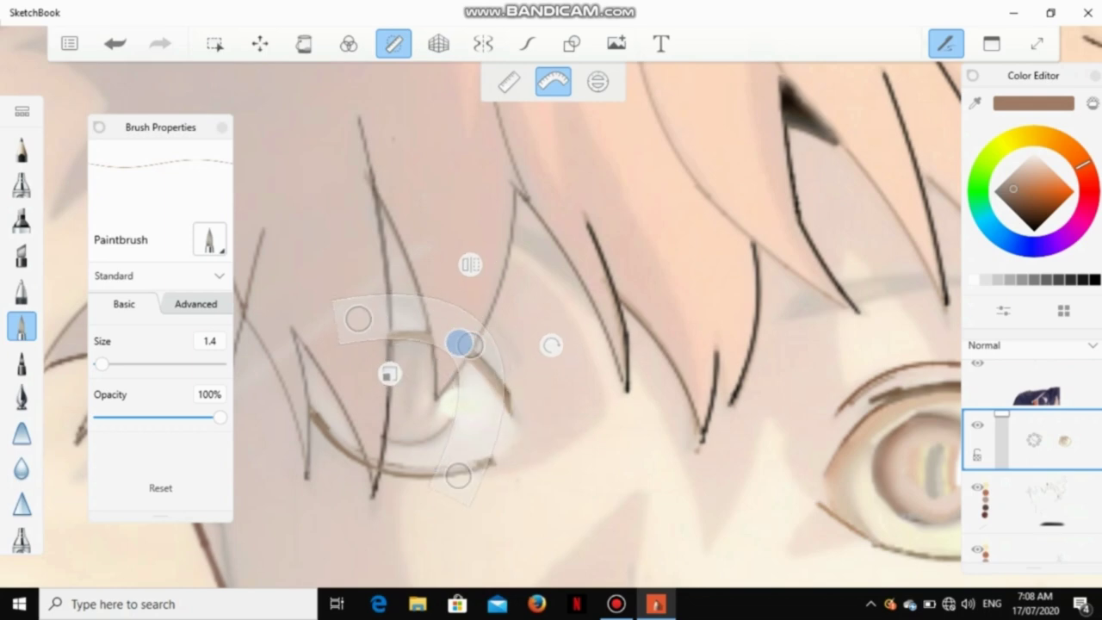
Step: Move the French curve to the hair-covered eye's inner corner and shade it in sampled light browns with the Paintbrush at size 1.4
key("Tab")
left_click(553, 215)
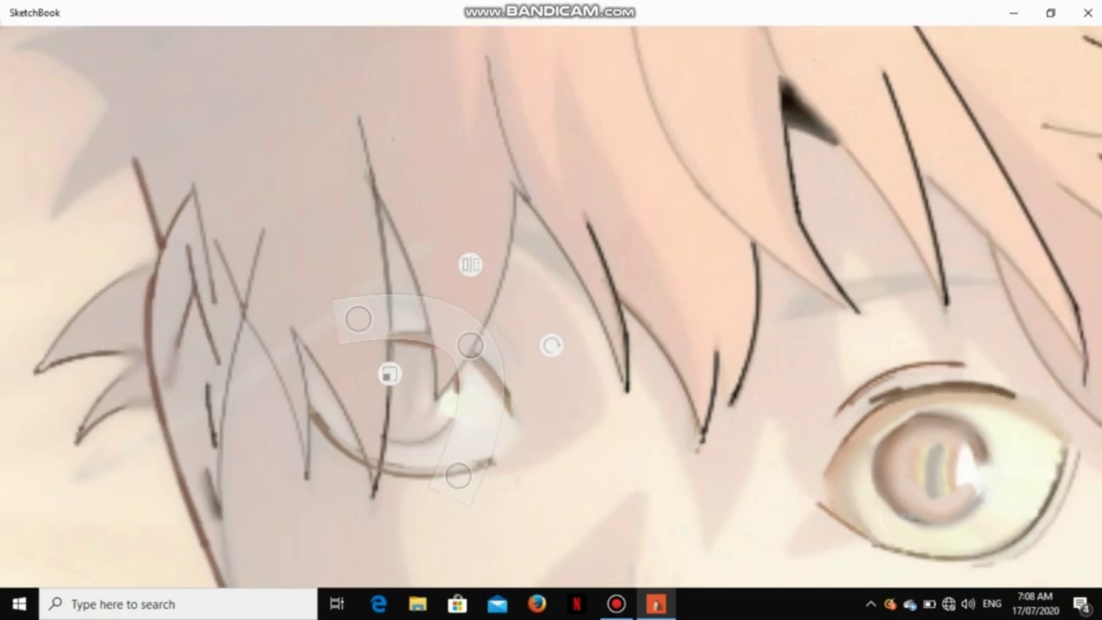
left_click_drag(429, 380, 386, 438)
mouse_move(366, 488)
left_mouse_down()
mouse_move(387, 460)
mouse_move(376, 499)
mouse_move(394, 467)
mouse_move(450, 424)
left_mouse_up()
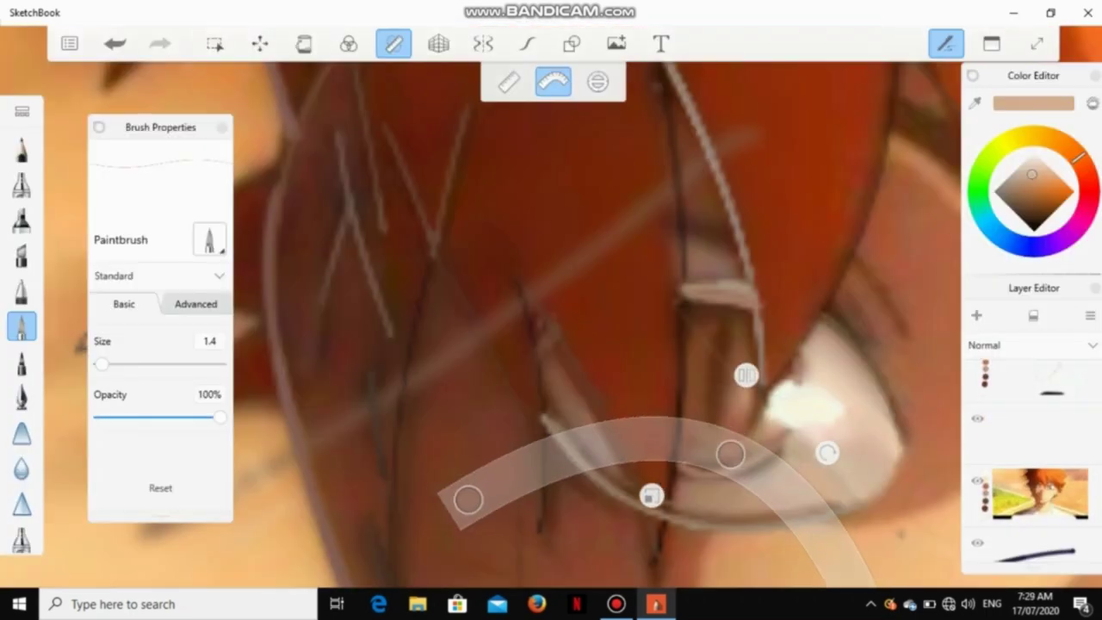
left_click(551, 290)
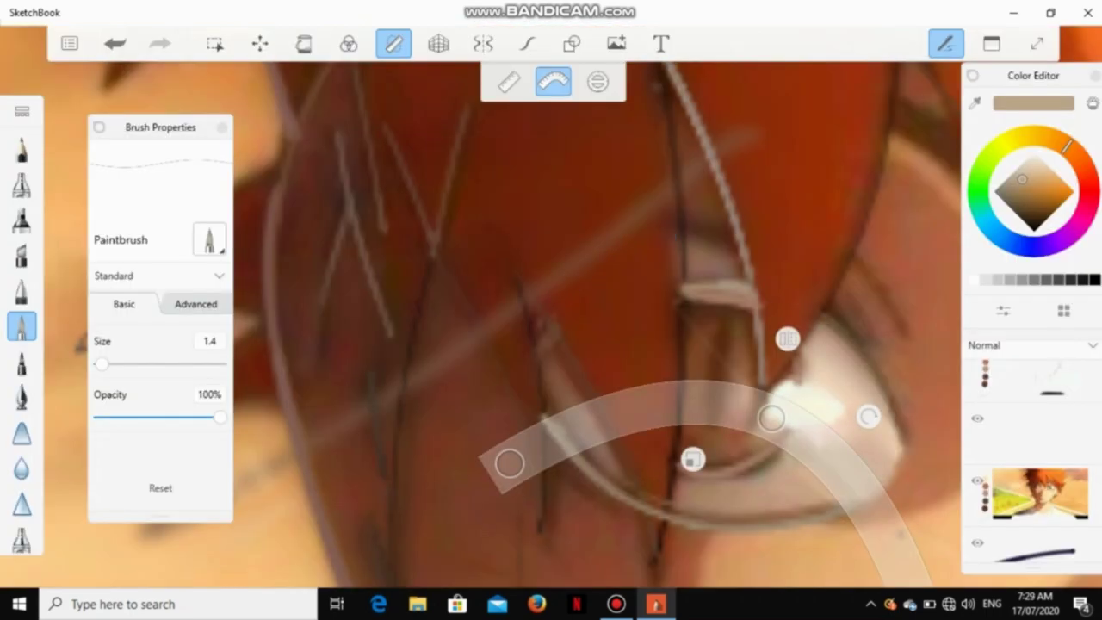
left_click(551, 291)
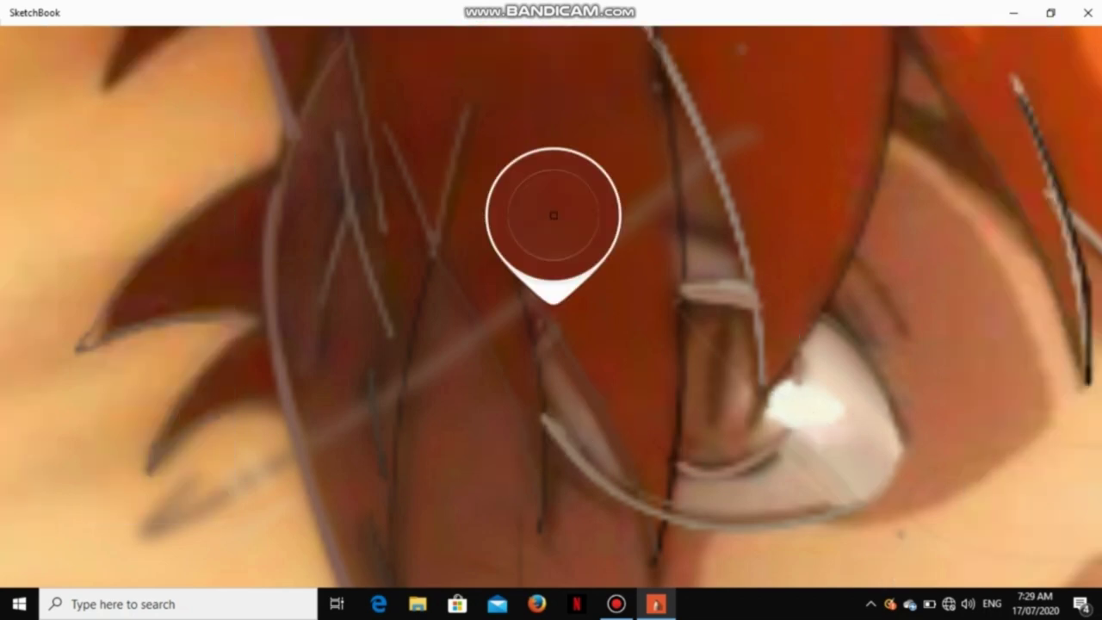
mouse_move(602, 415)
left_mouse_down()
mouse_move(610, 430)
mouse_move(589, 418)
left_mouse_up()
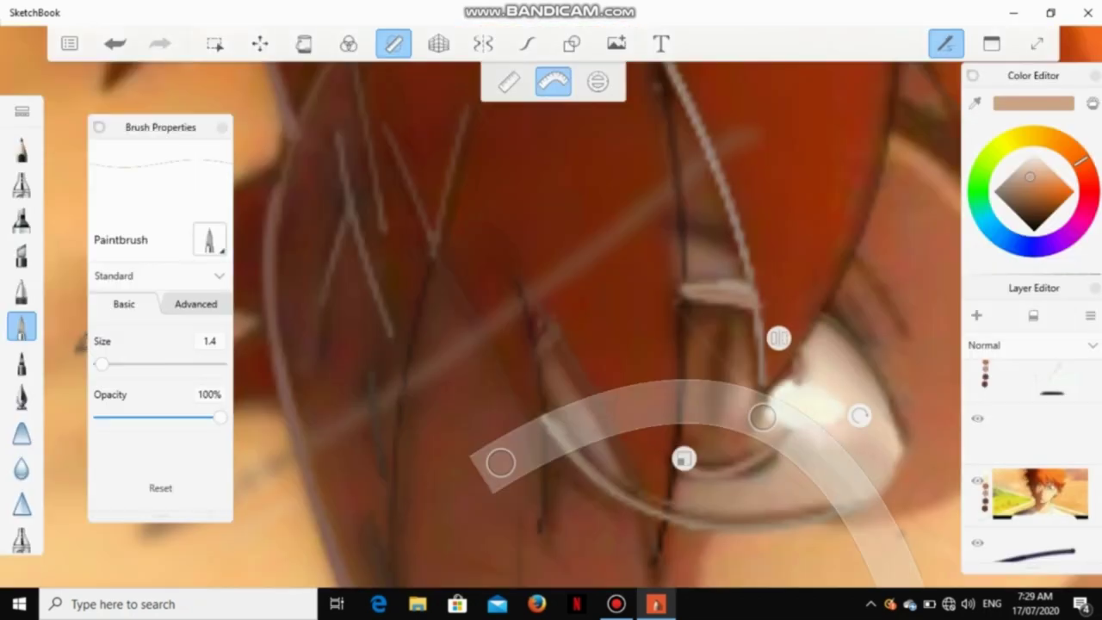
left_click_drag(602, 412, 609, 427)
left_click(603, 426)
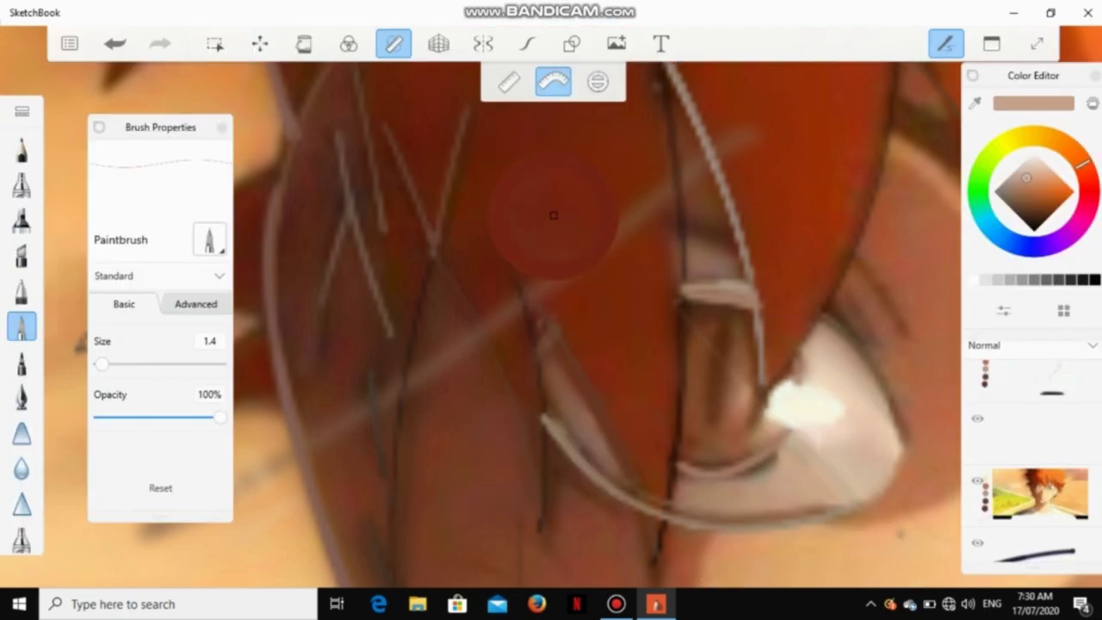
left_click_drag(113, 363, 100, 364)
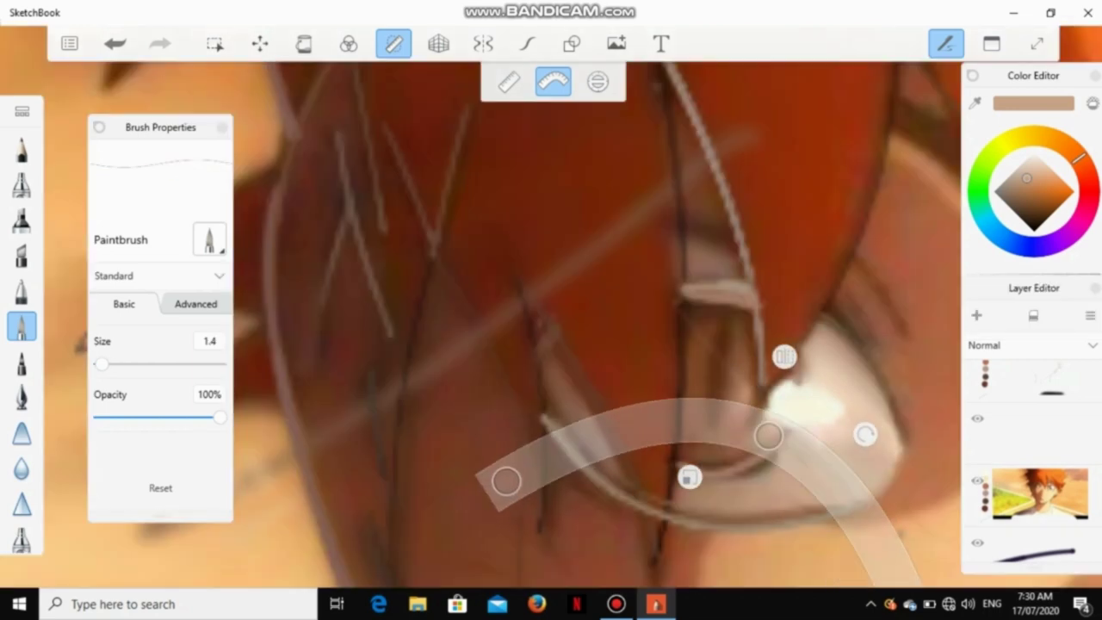
left_click(554, 215)
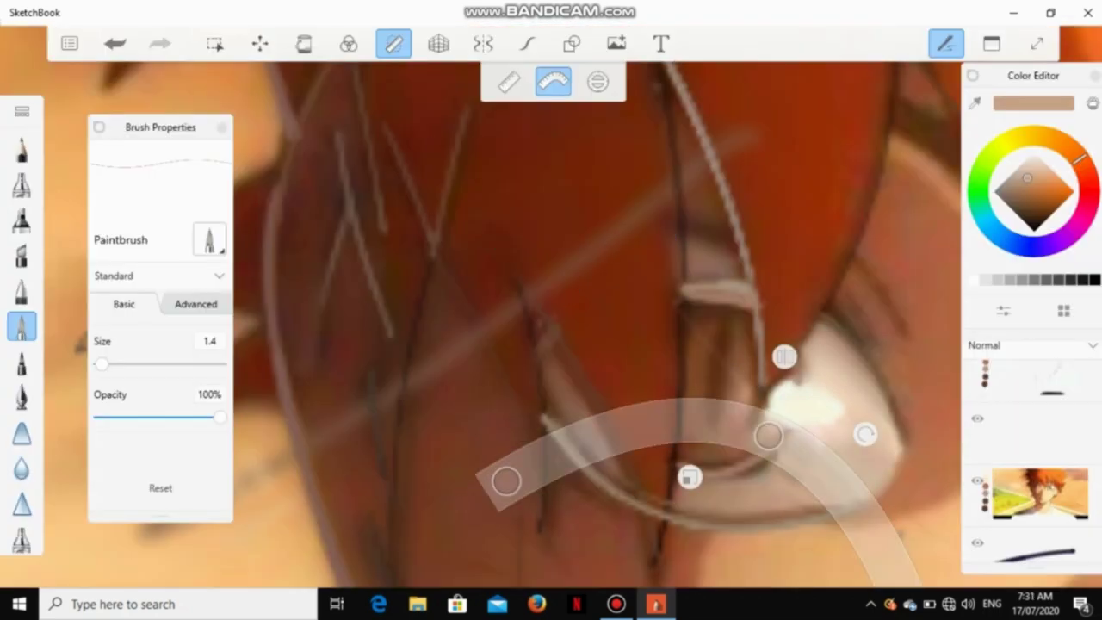
Step: Shift the French curve further toward the inner end of the lower lid, resampling brown tones for the Paintbrush
left_click_drag(689, 474, 569, 502)
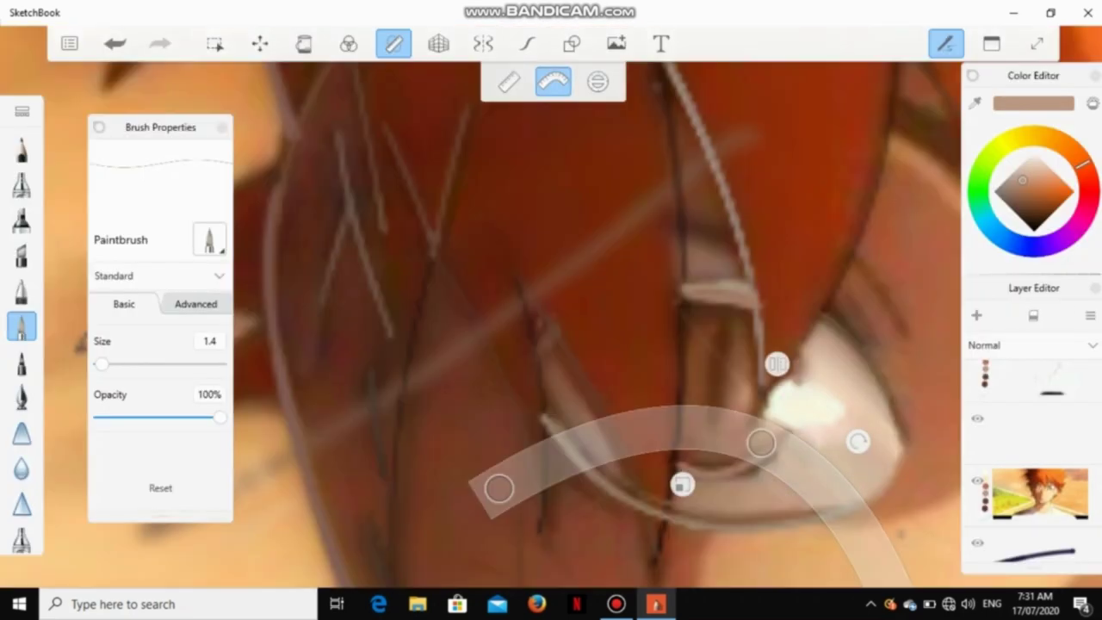
left_click(770, 384)
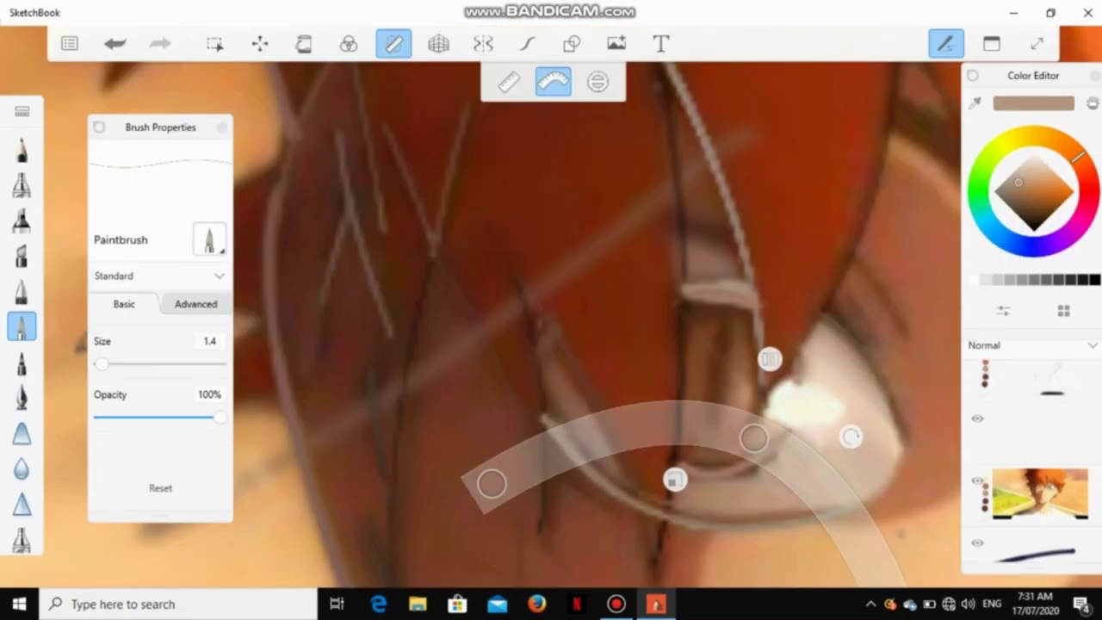
left_click_drag(767, 359, 722, 354)
left_click(551, 293)
left_click(551, 293)
left_click(551, 293)
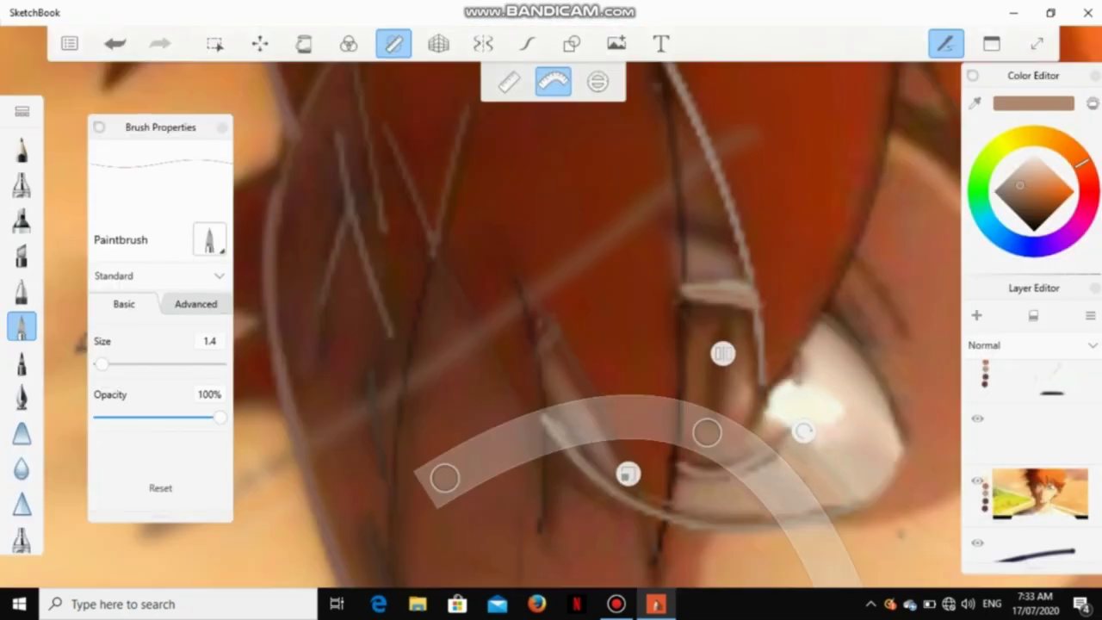
left_click_drag(722, 354, 703, 341)
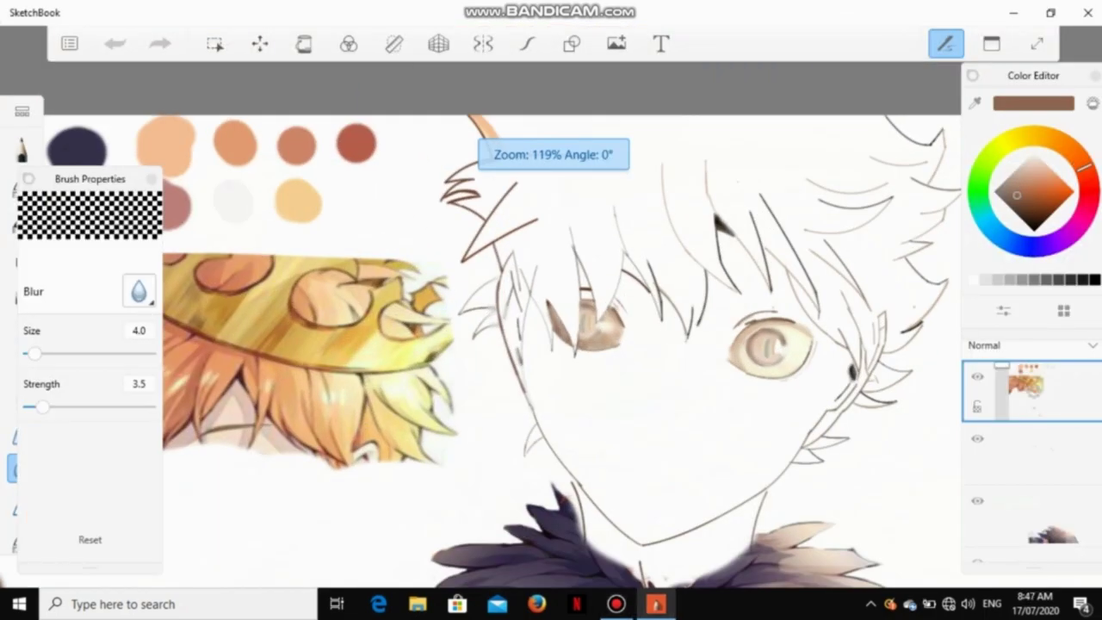
Step: Undo the last change and clean up around the brown hair outline beside the forehead with the French curve and Hard Eraser
scroll(533, 142, "up", 5)
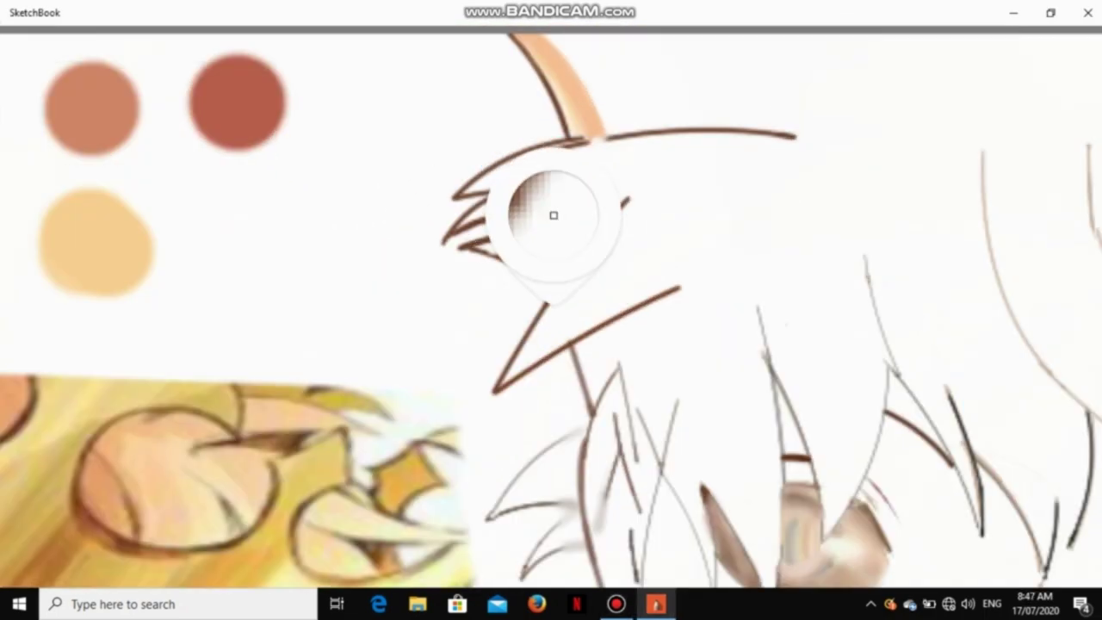
key("ctrl+z")
key("r")
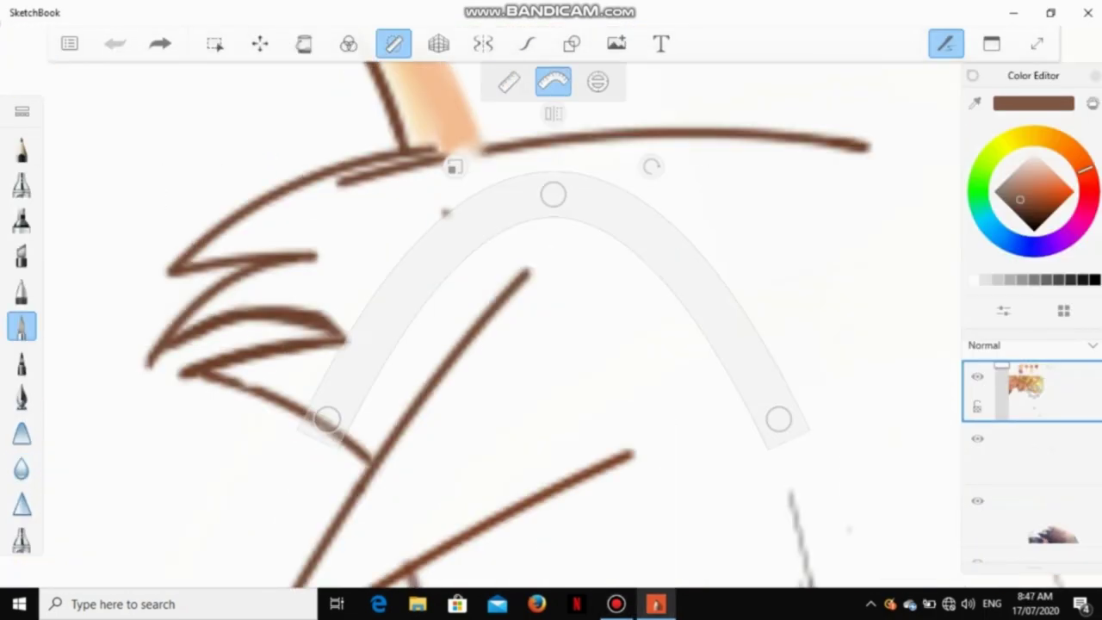
mouse_move(554, 192)
left_mouse_down()
mouse_move(500, 172)
mouse_move(474, 177)
left_mouse_up()
left_click(22, 540)
scroll(484, 328, "up", 3)
key("r")
scroll(259, 362, "down", 10)
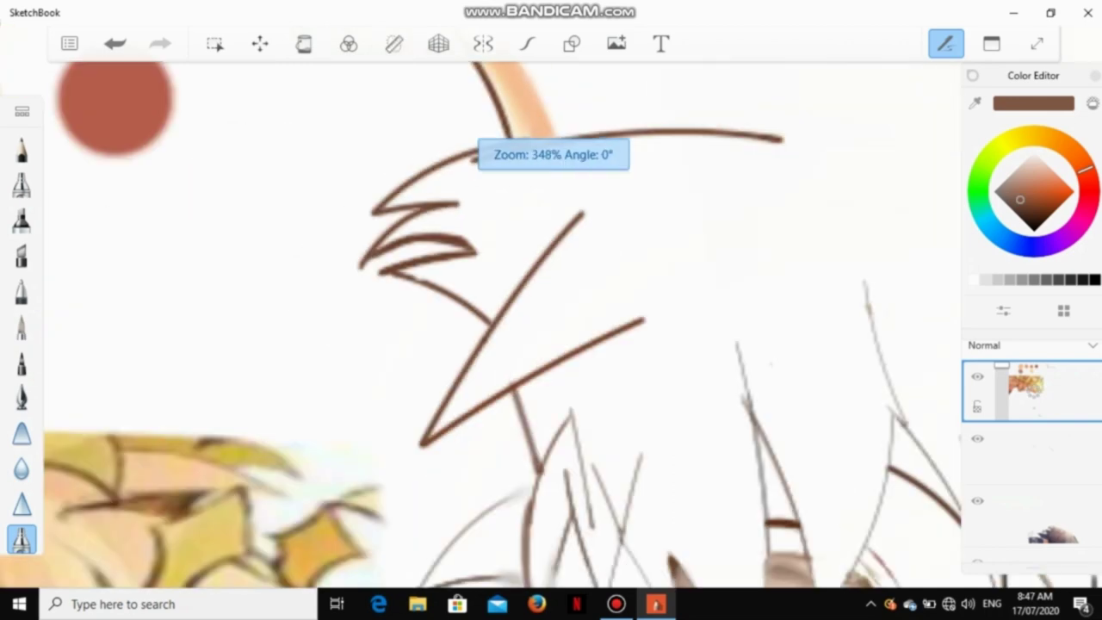
scroll(76, 333, "up", 5)
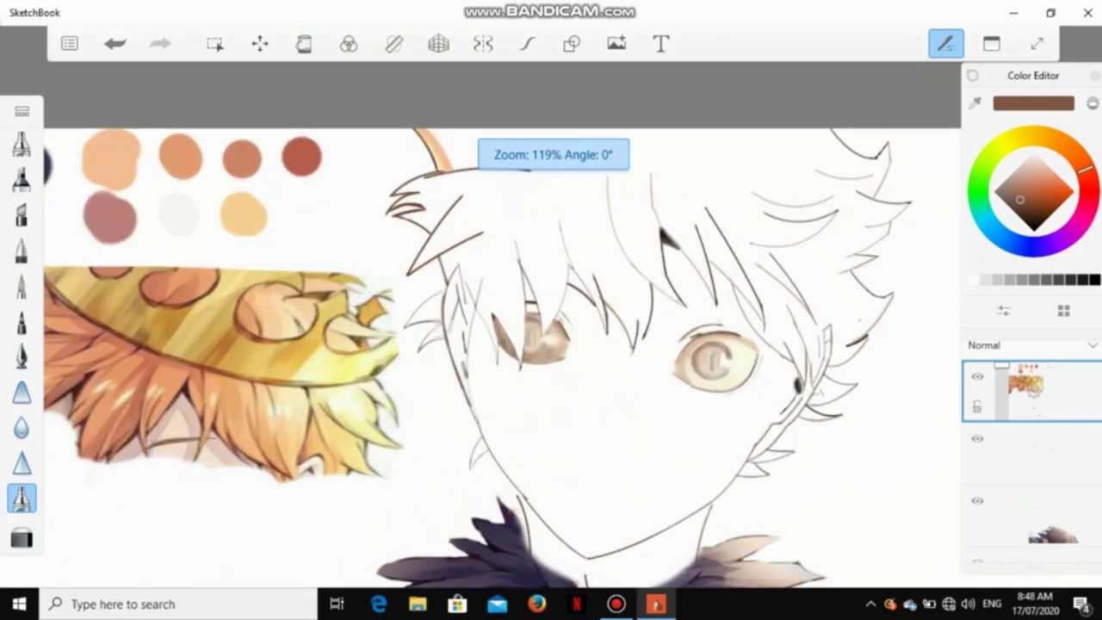
key("Tab")
scroll(594, 116, "up", 1)
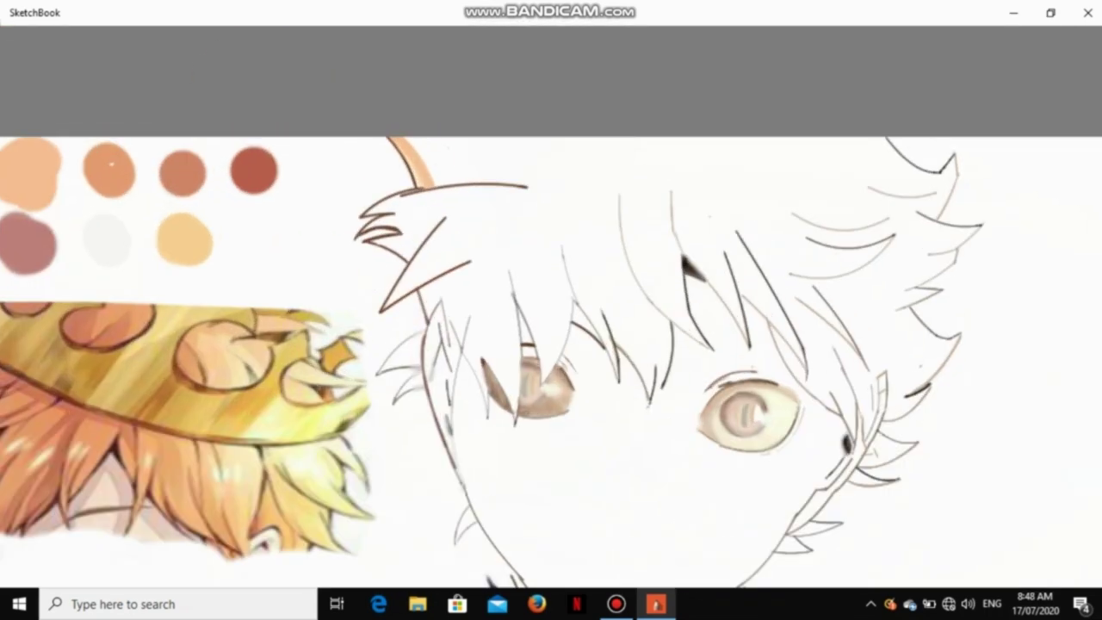
mouse_move(617, 604)
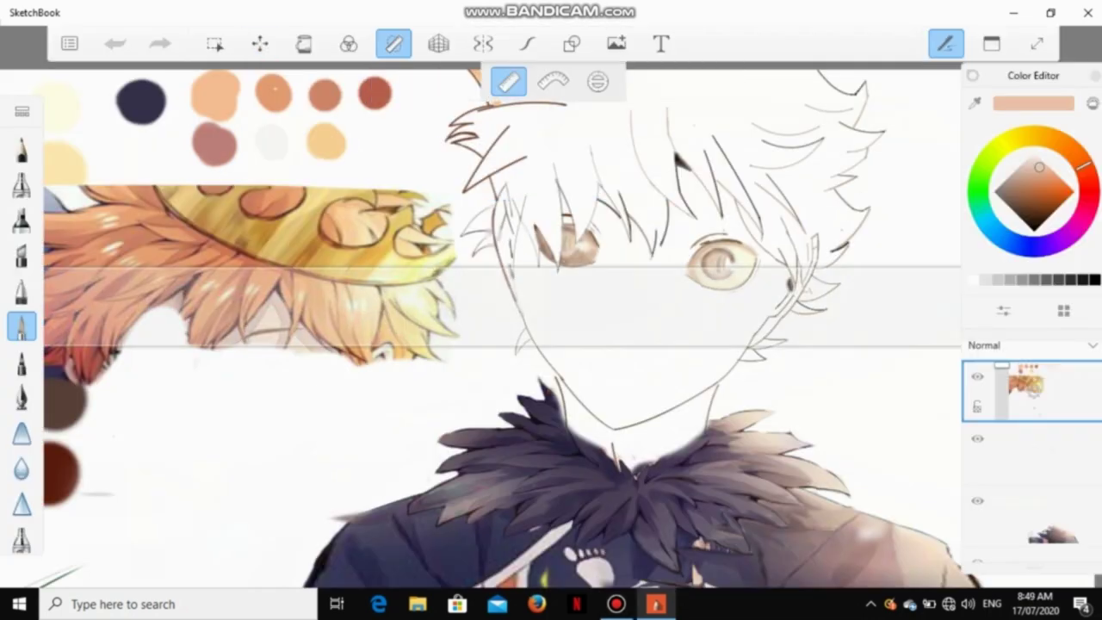
Step: Paint an orange edge along the French curve on the strand above the hair outline, using the Paintbrush at size 5.6
left_click(554, 81)
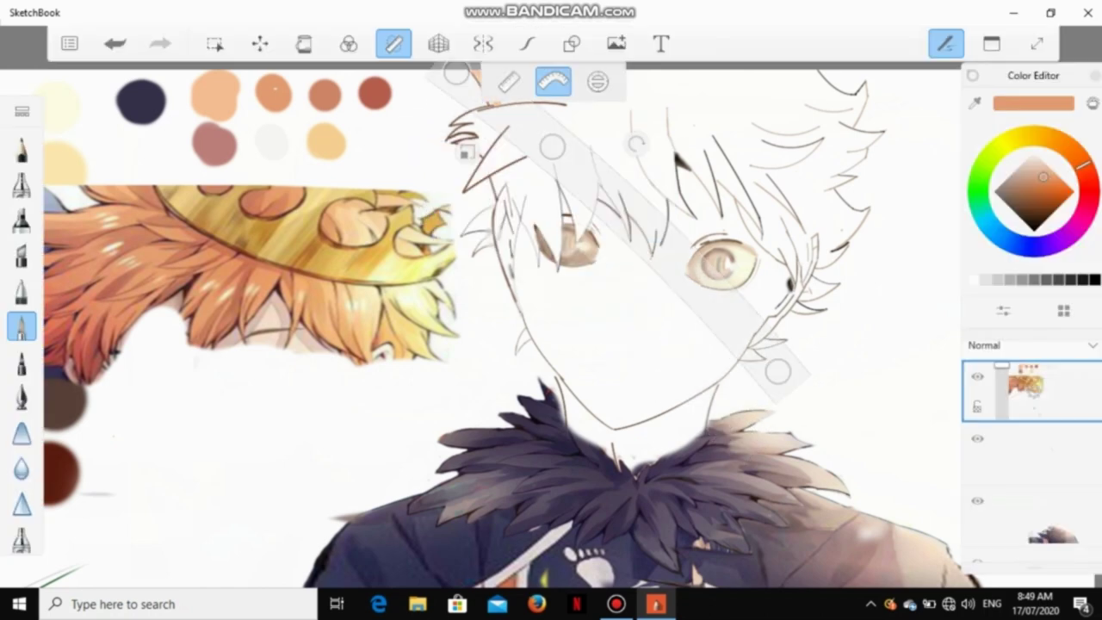
left_click(393, 43)
left_click(393, 44)
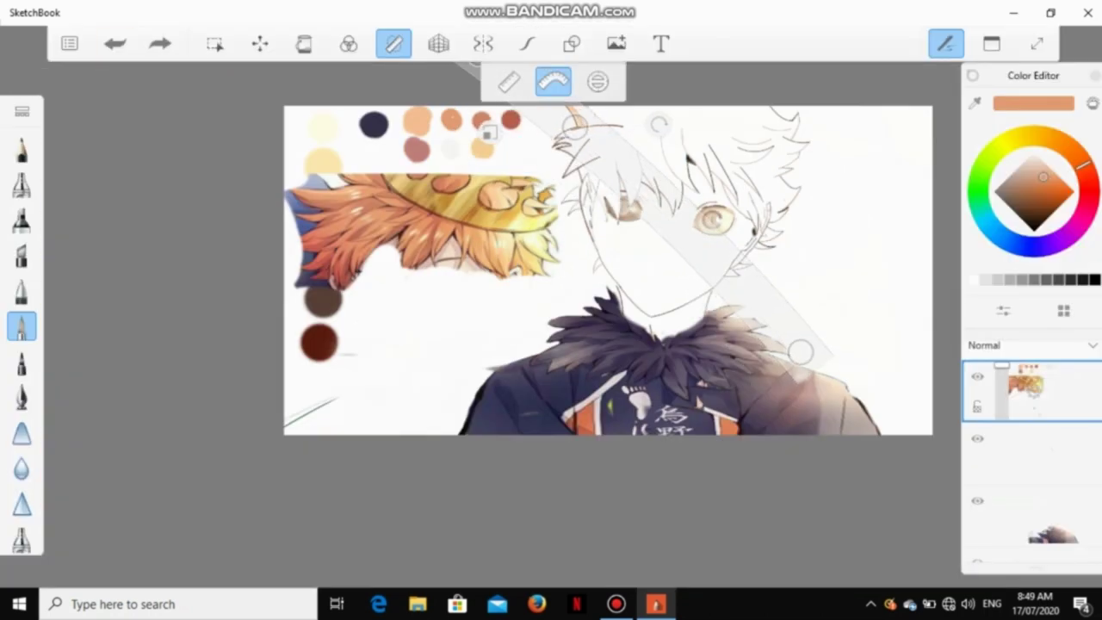
left_click(22, 325)
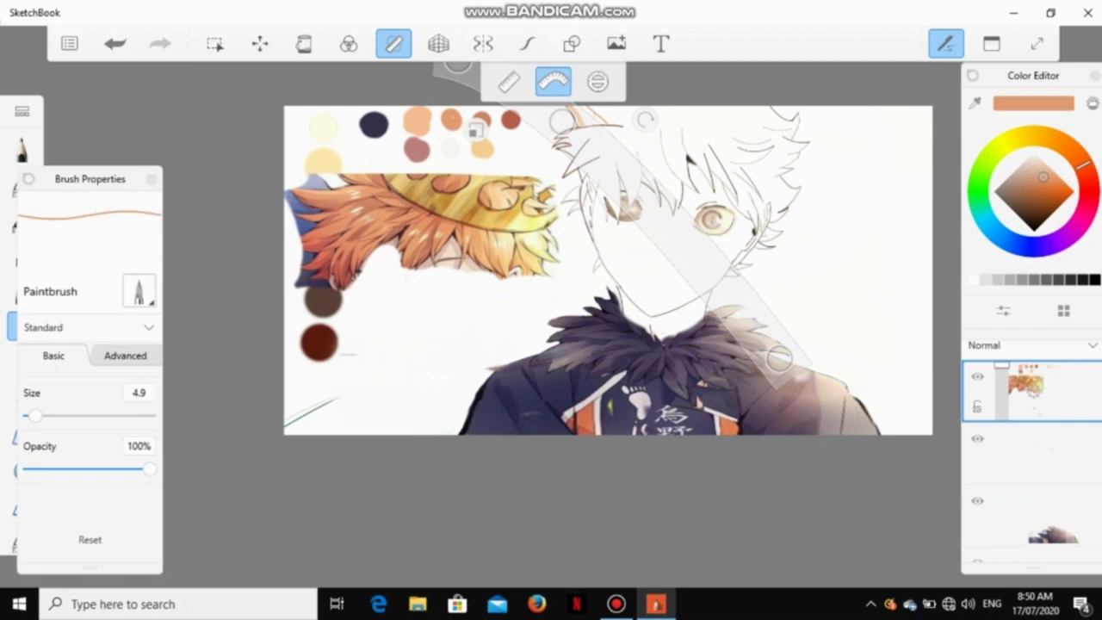
scroll(560, 259, "up", 3)
key("ctrl+z")
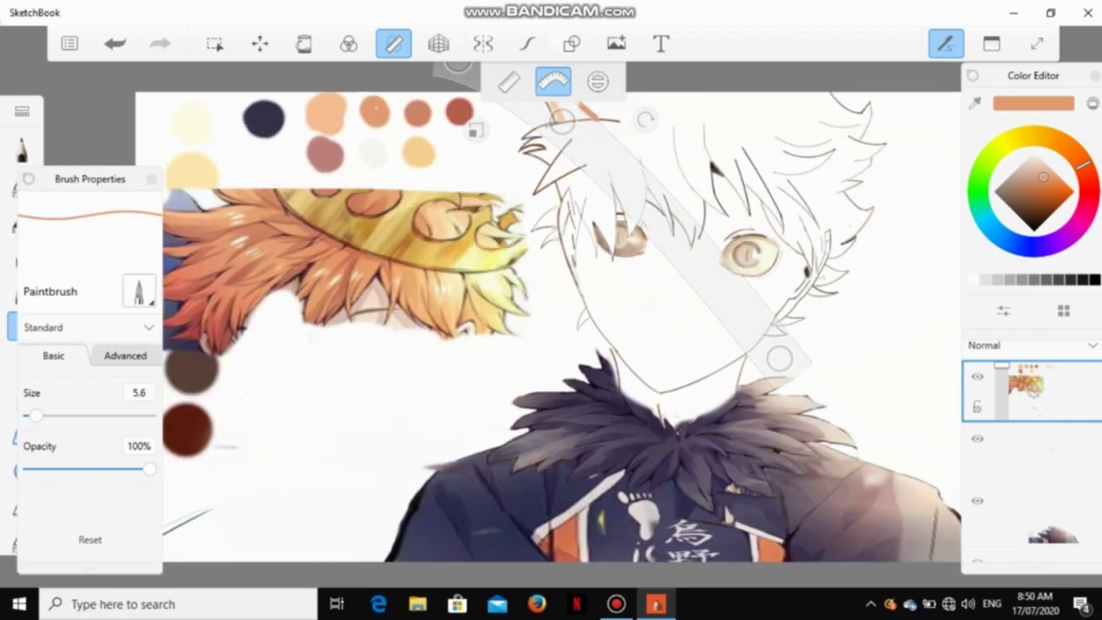
Step: Fill the strand above the hair outline with peach and yellow-orange sampled from the swatches, using the Paintbrush and French curve
scroll(560, 258, "up", 2)
key("r")
scroll(551, 327, "up", 2)
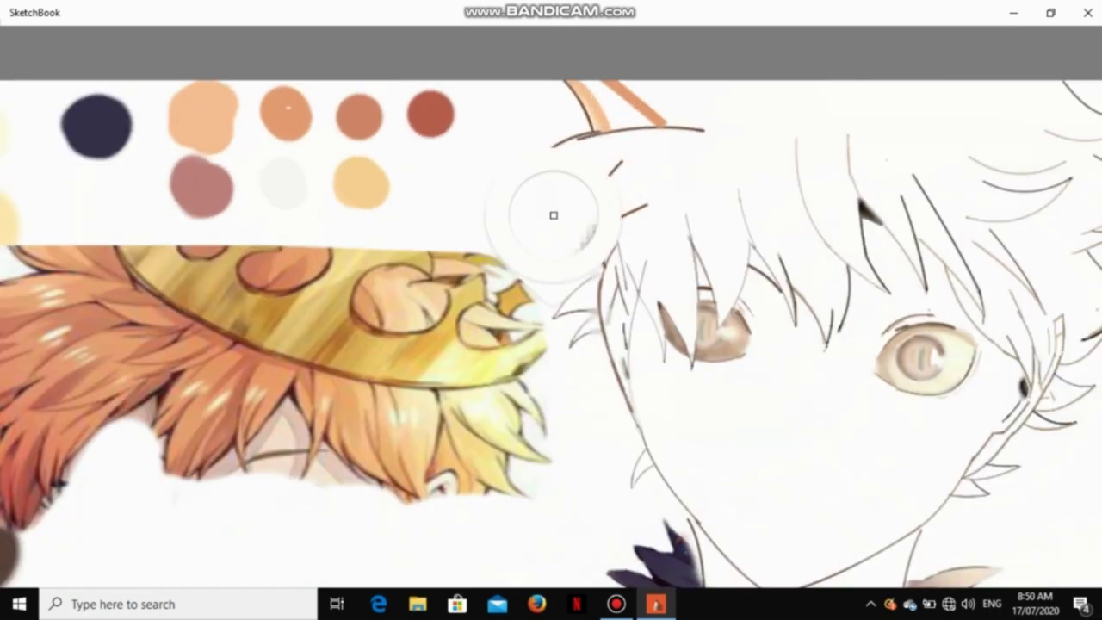
key("r")
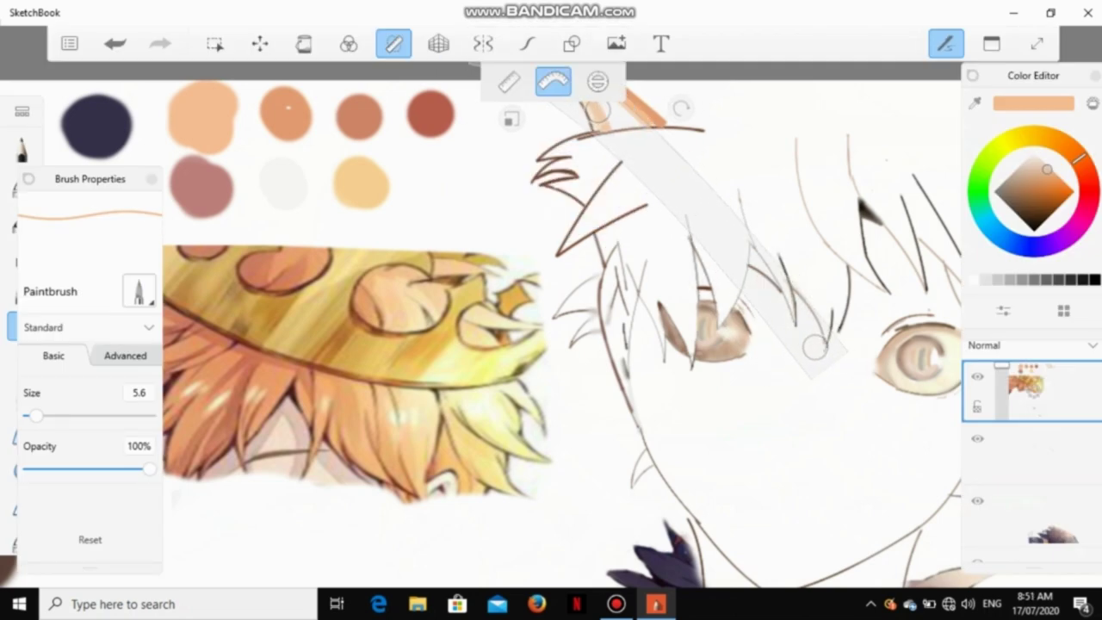
key("r")
scroll(551, 327, "down", 3)
scroll(551, 327, "up", 3)
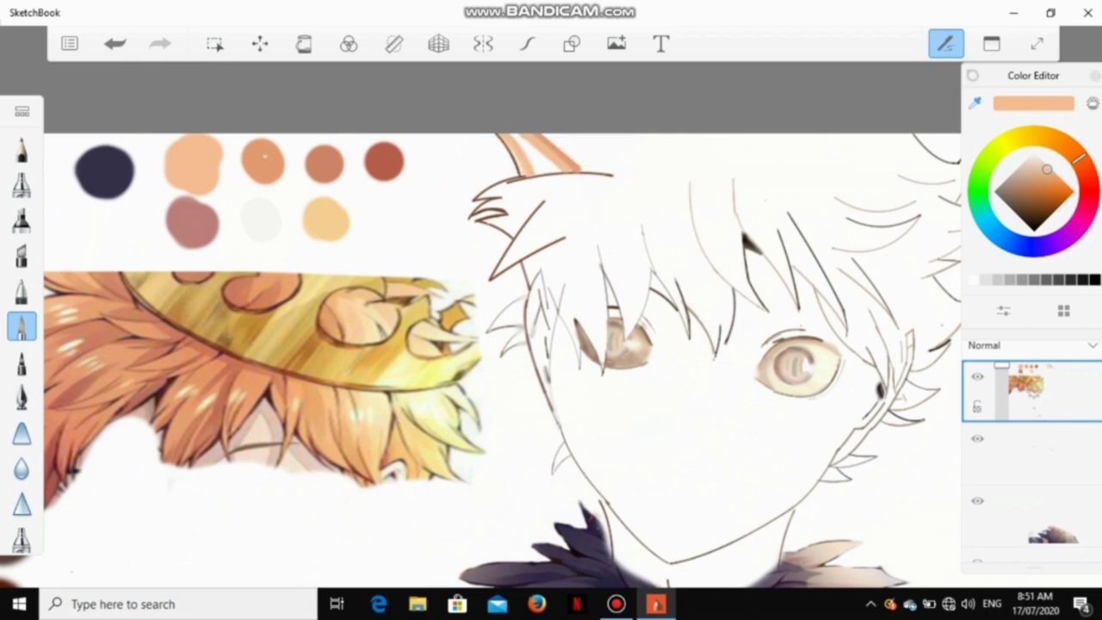
scroll(551, 327, "up", 2)
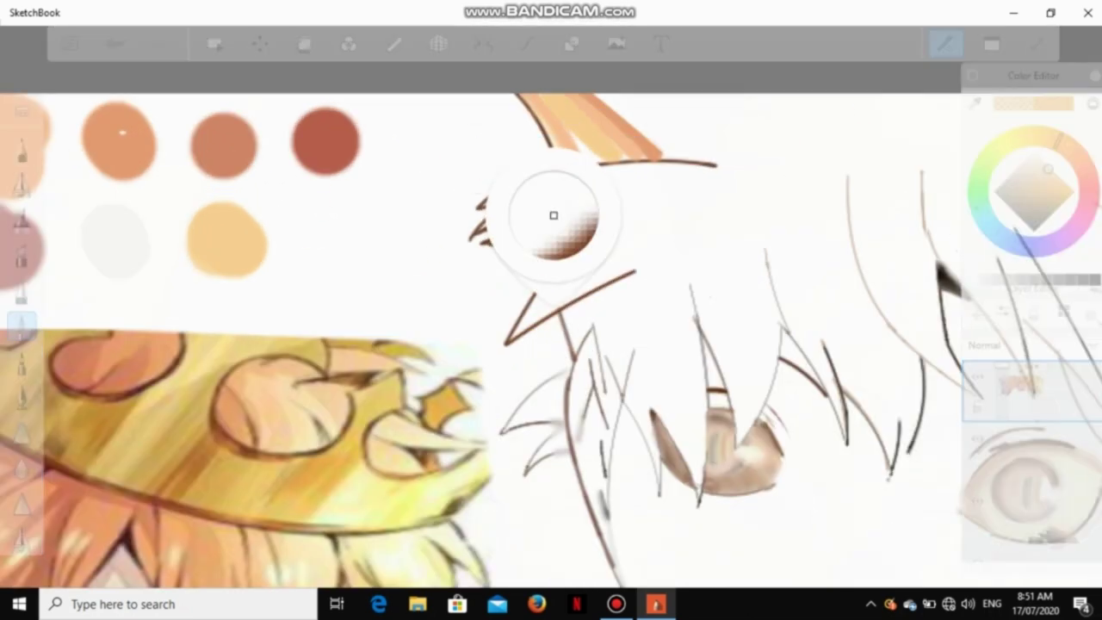
Step: Undo the last stroke, add a pale yellow swatch and highlight the strand with it using the Paintbrush at size 1.4
left_click(115, 43)
double_click(22, 326)
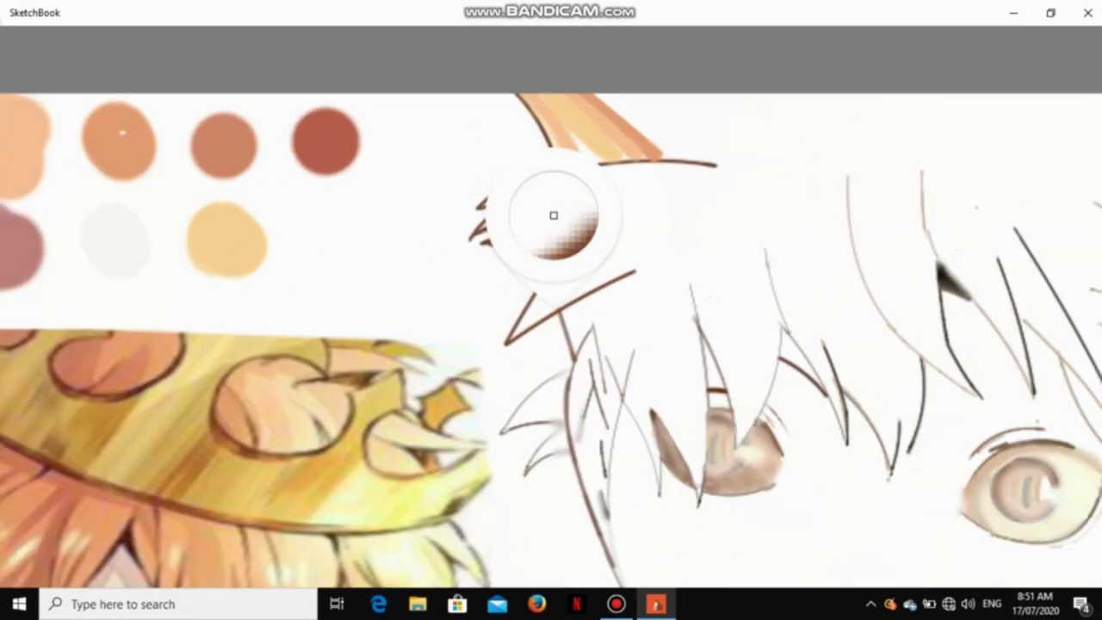
scroll(551, 327, "up", 2)
scroll(592, 131, "up", 2)
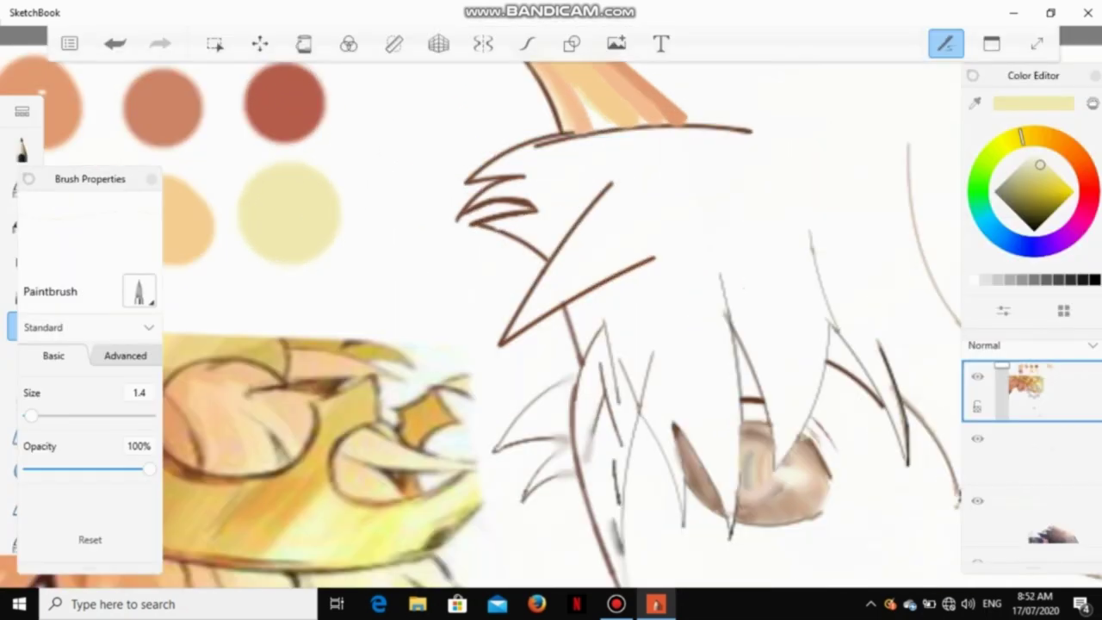
left_click(394, 43)
scroll(551, 327, "down", 3)
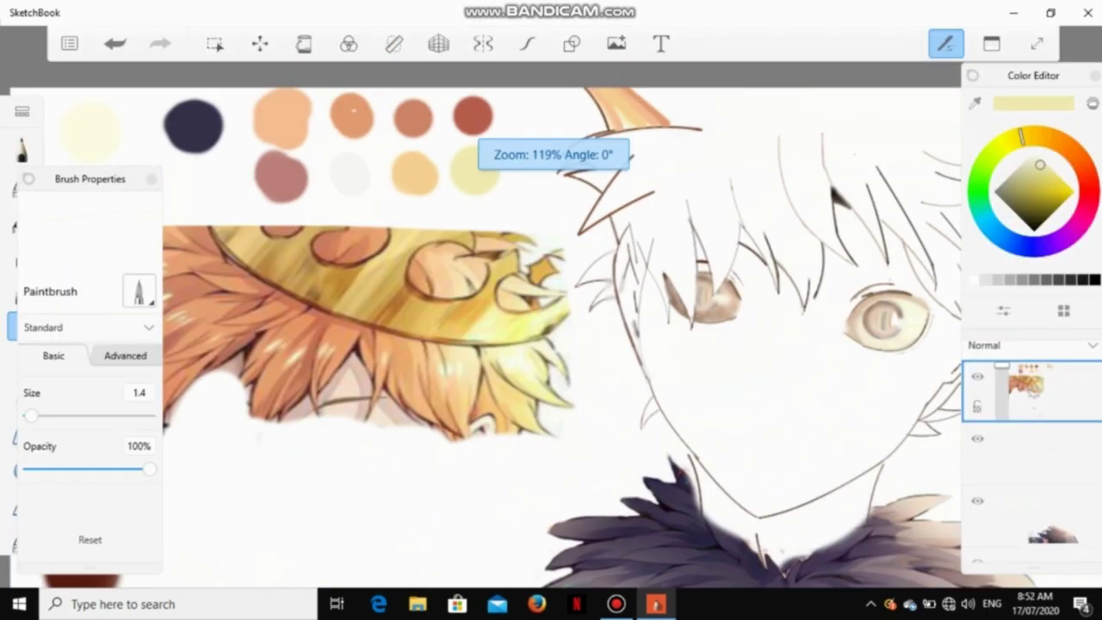
Step: Blend the strand's orange, peach and yellow tones with Blur and resample the peach swatch
left_click(21, 468)
scroll(697, 94, "up", 3)
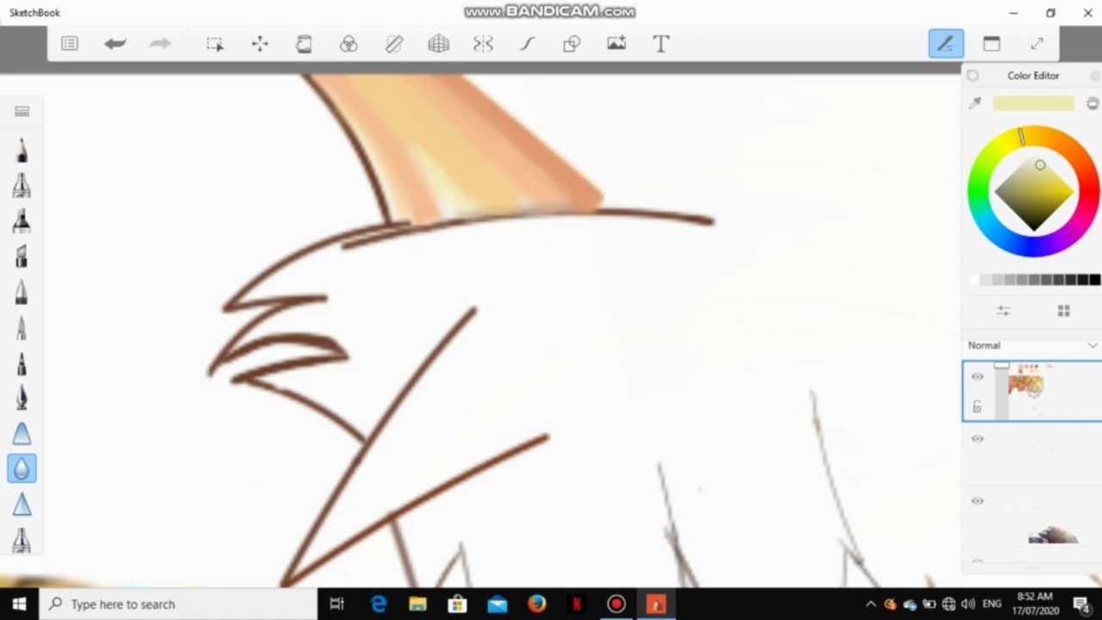
scroll(499, 327, "down", 5)
scroll(500, 327, "up", 4)
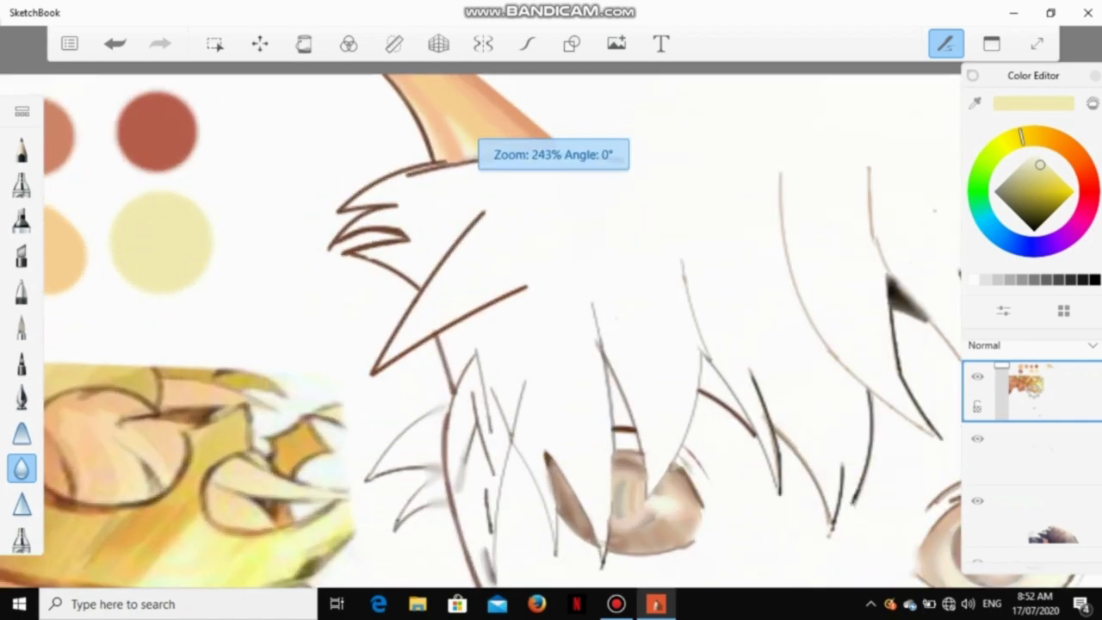
scroll(499, 327, "down", 3)
scroll(500, 327, "up", 1)
scroll(499, 327, "down", 2)
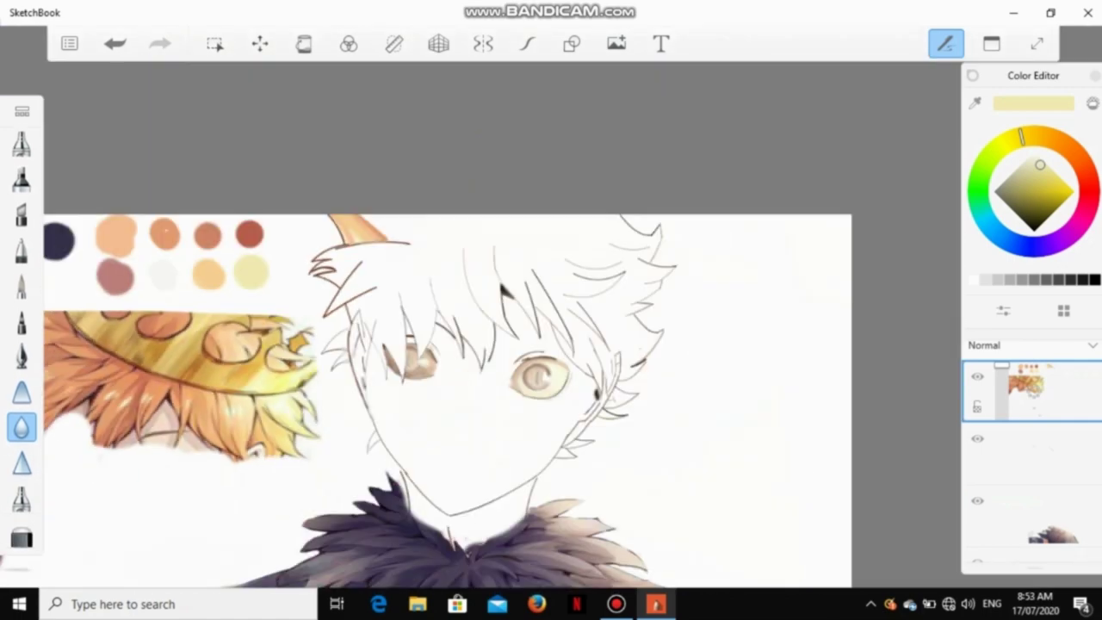
scroll(500, 327, "down", 1)
scroll(500, 327, "up", 4)
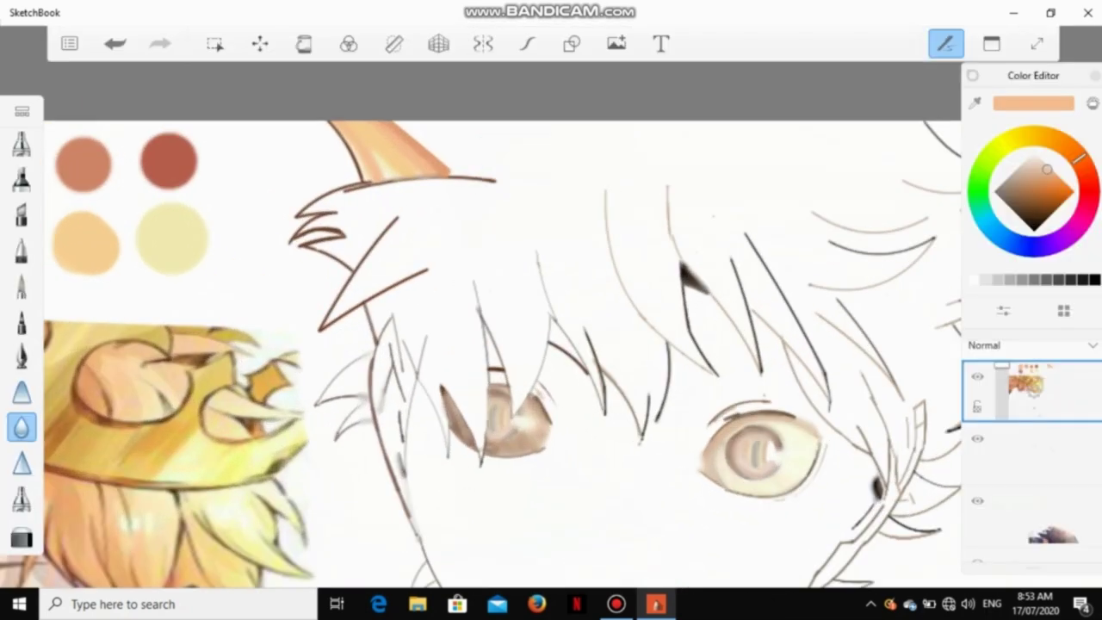
Step: Fit the French curve to the hair outline below the coloured strand and try peach Paintbrush strokes along it
left_click(393, 43)
left_click(21, 287)
left_click(22, 286)
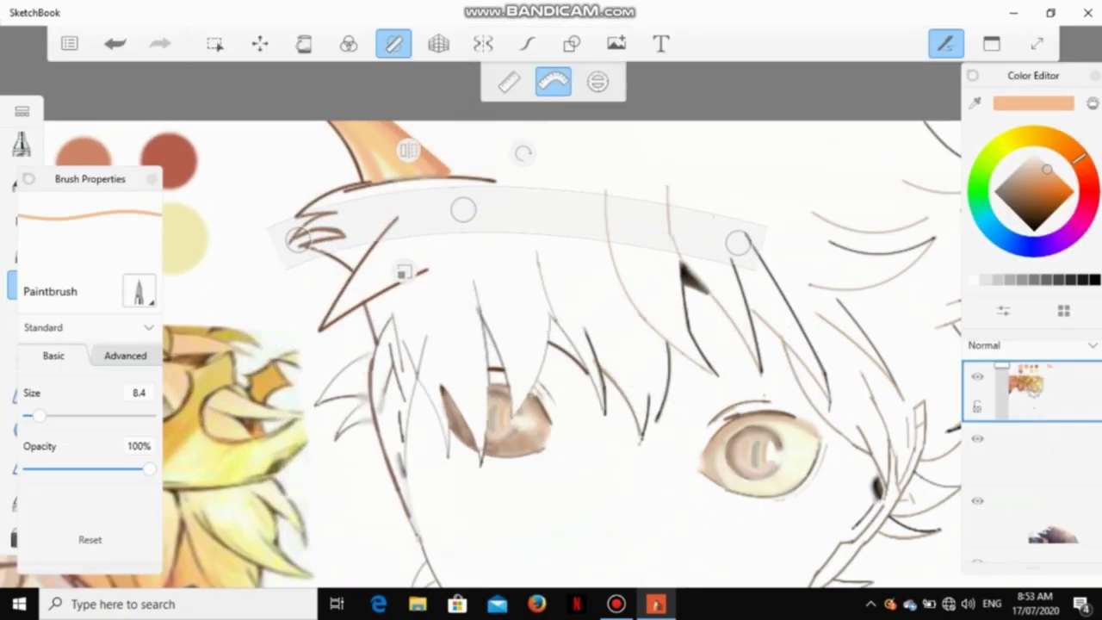
left_click_drag(402, 272, 567, 305)
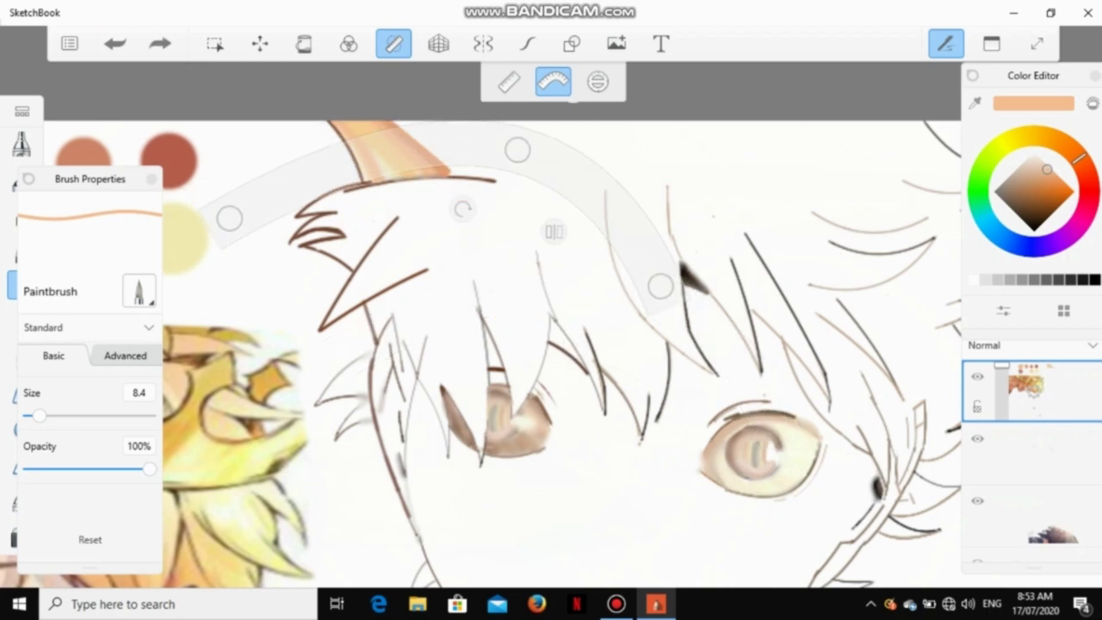
scroll(482, 344, "up", 2)
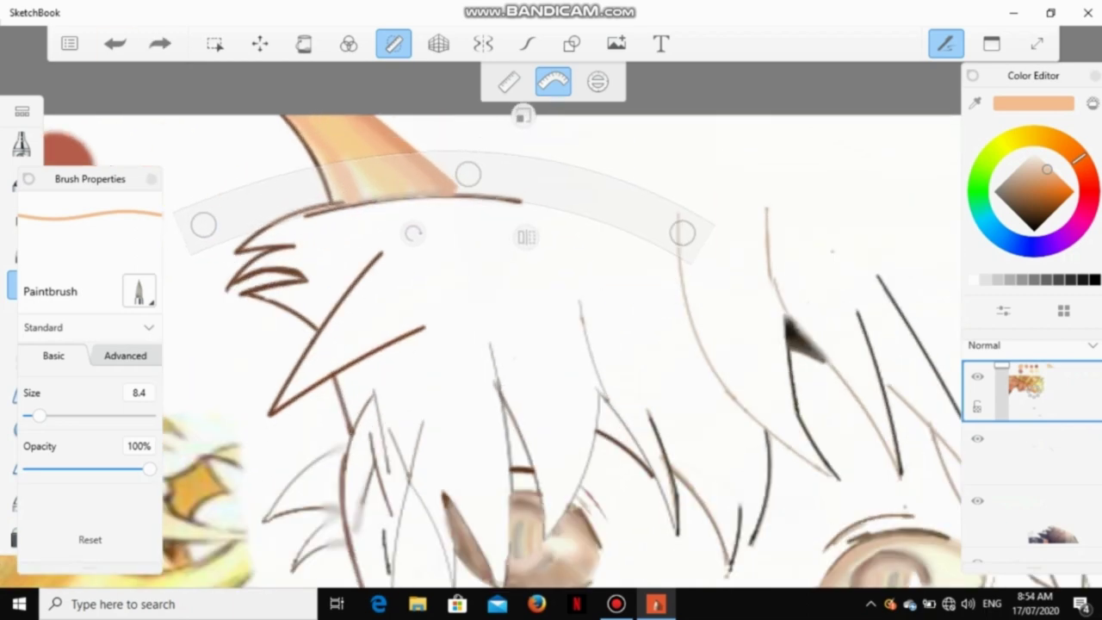
key("ctrl+z")
left_click_drag(526, 237, 478, 234)
left_click_drag(244, 250, 348, 207)
key("ctrl+z")
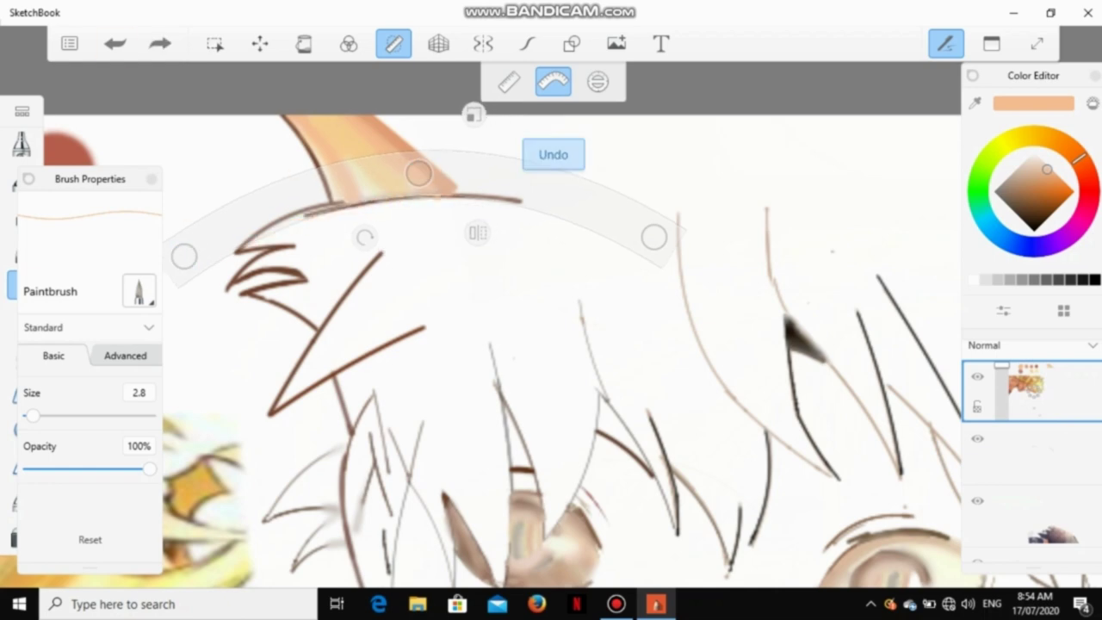
Step: Paint a peach band just inside the hair outline along the French curve with the Paintbrush at size 2.8
left_click_drag(234, 251, 520, 202)
left_click_drag(478, 233, 508, 193)
key("ctrl+z")
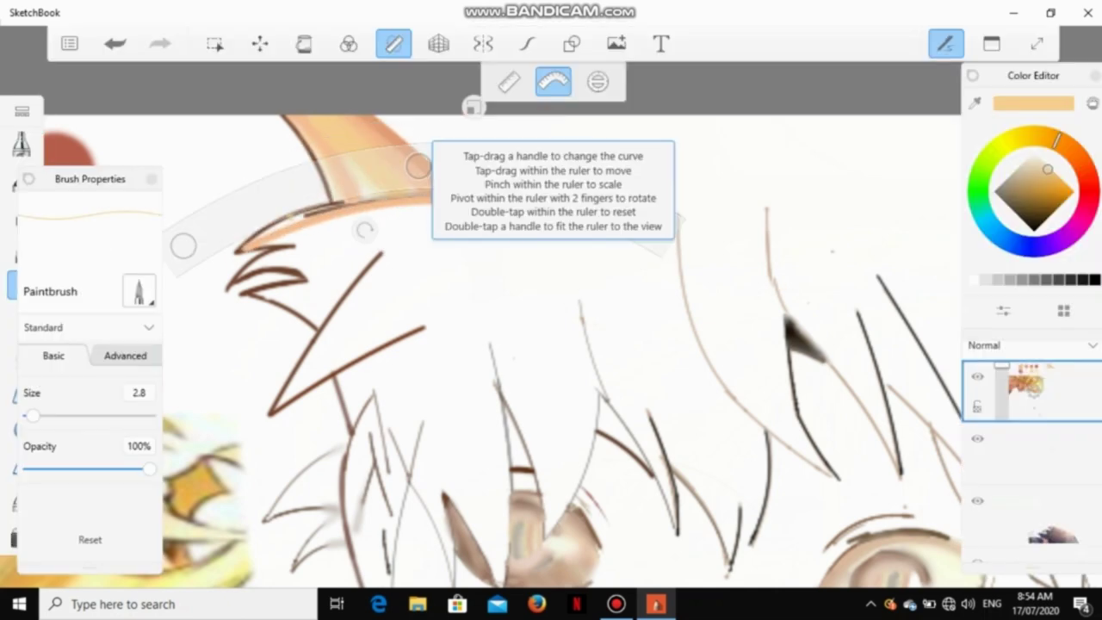
scroll(138, 114, "up", 2)
mouse_move(470, 231)
left_mouse_down()
mouse_move(522, 209)
mouse_move(467, 218)
mouse_move(197, 344)
left_mouse_up()
scroll(367, 233, "up", 2)
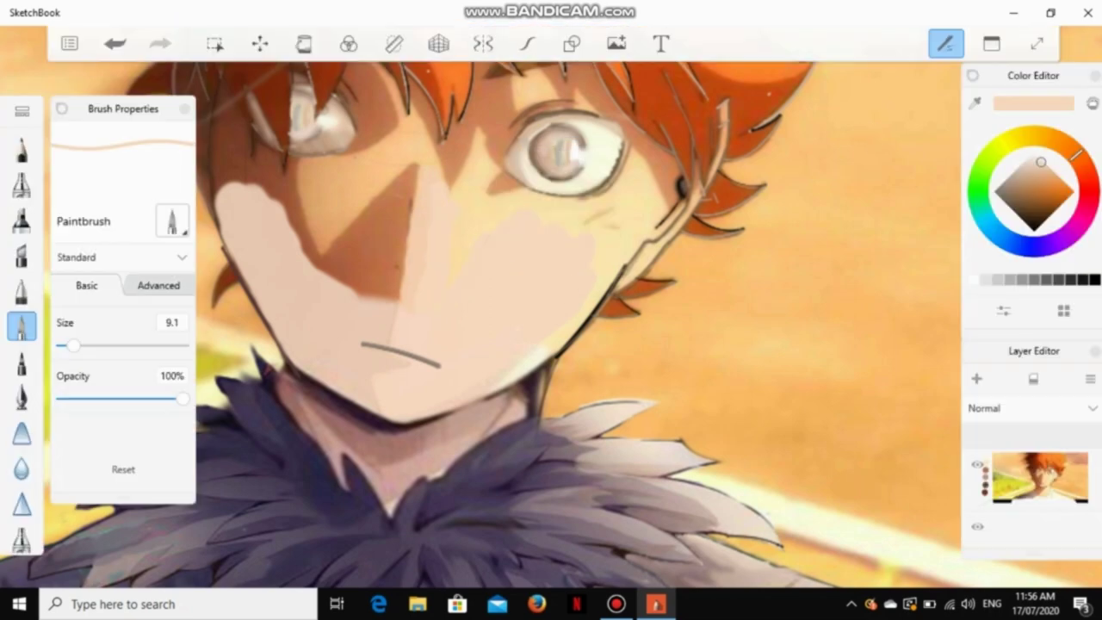
Step: Extend the light skin tone beside the nose with the Paintbrush and blend it with Blur at size 4.0, strength 3.5
left_click_drag(551, 344, 392, 284)
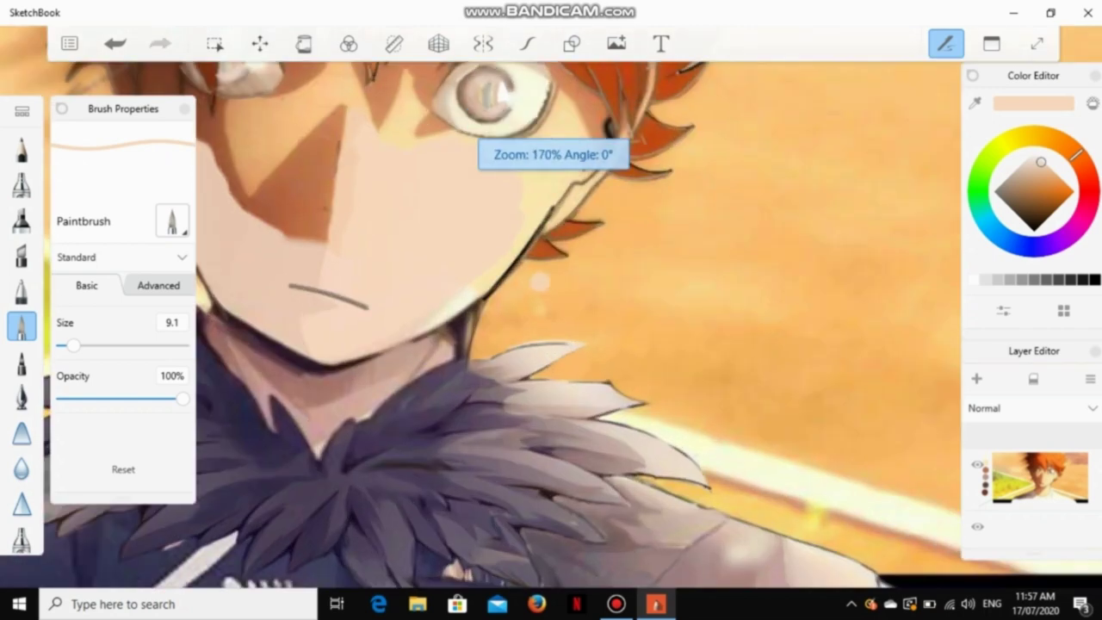
left_click(22, 467)
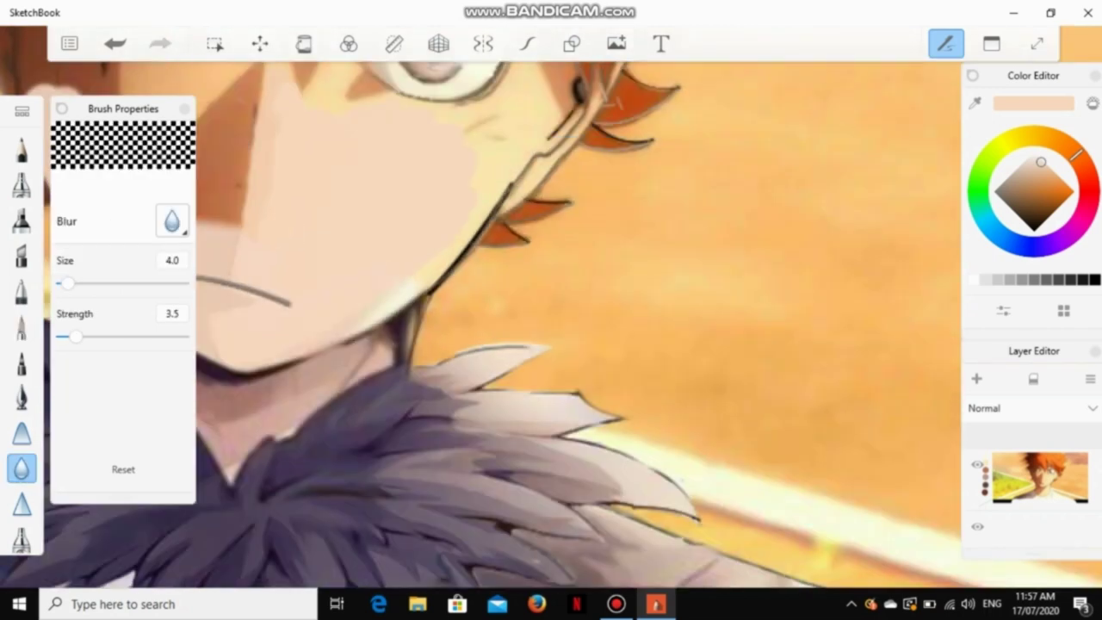
scroll(551, 310, "down", 3)
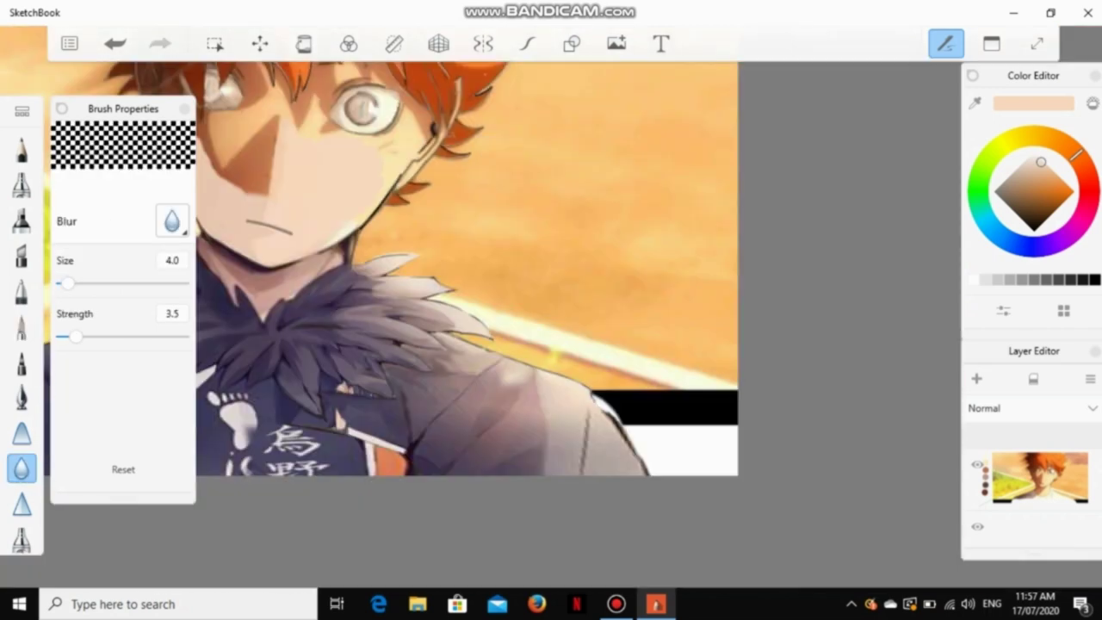
Step: Cover the lower part of the nose shadow with a sampled darker skin tone using the Paintbrush
scroll(551, 310, "up", 5)
left_click(22, 325)
left_click_drag(284, 103, 276, 211)
left_click_drag(215, 111, 250, 172)
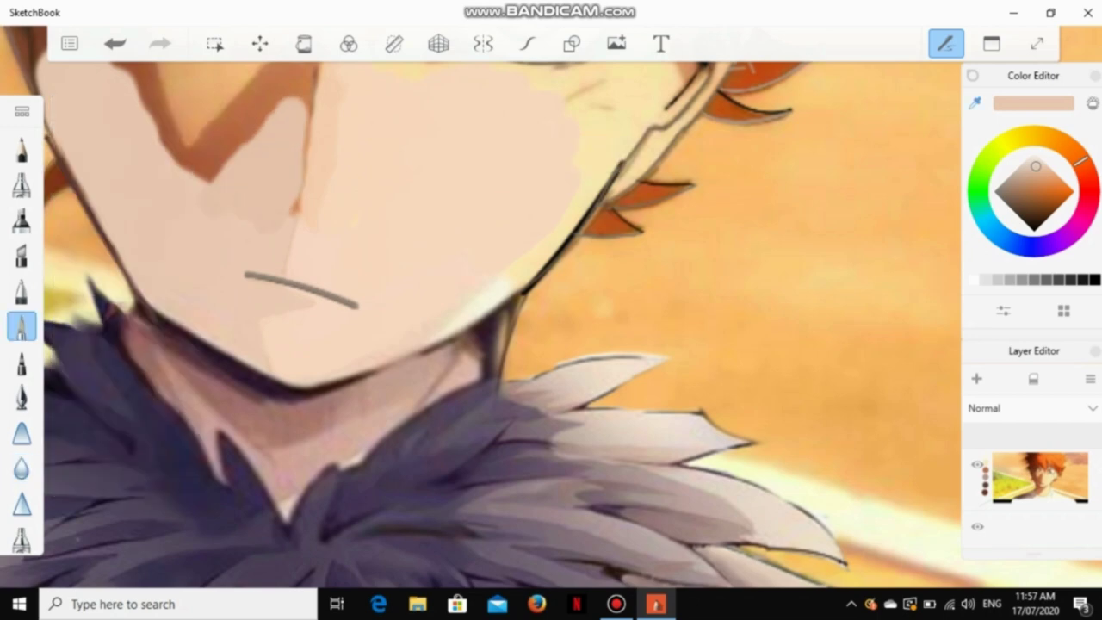
left_click_drag(189, 95, 259, 181)
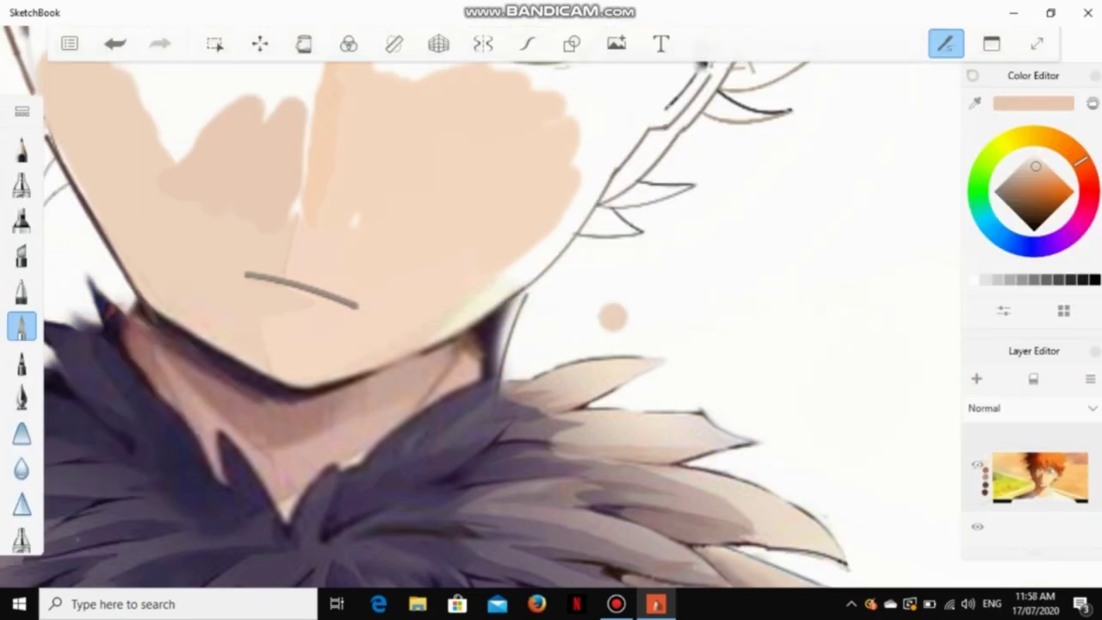
scroll(612, 318, "down", 2)
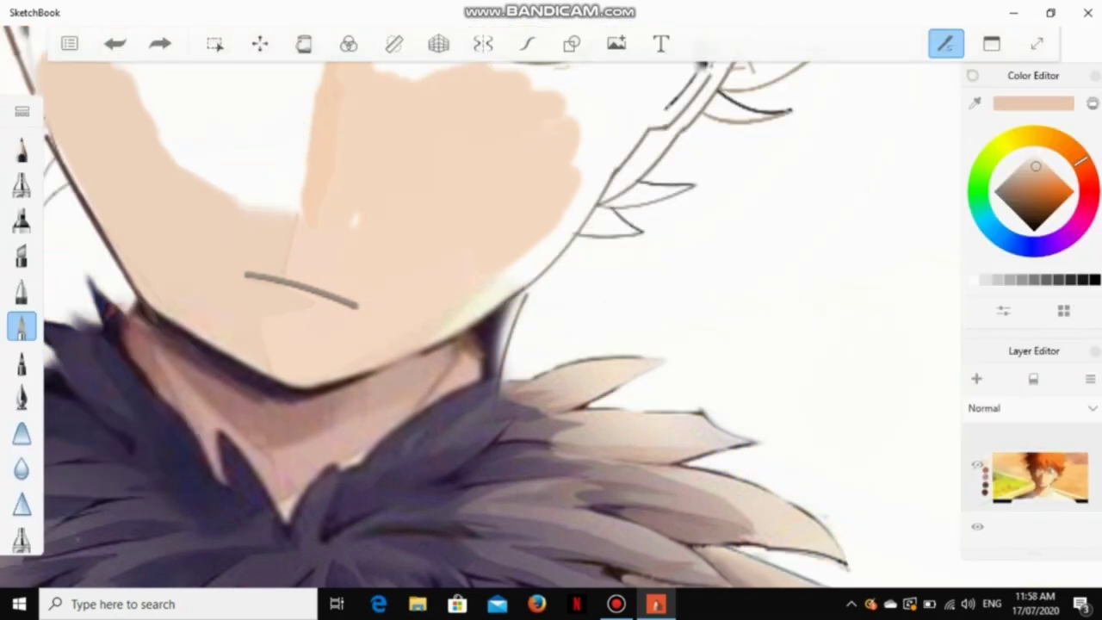
scroll(551, 310, "down", 2)
scroll(220, 134, "down", 2)
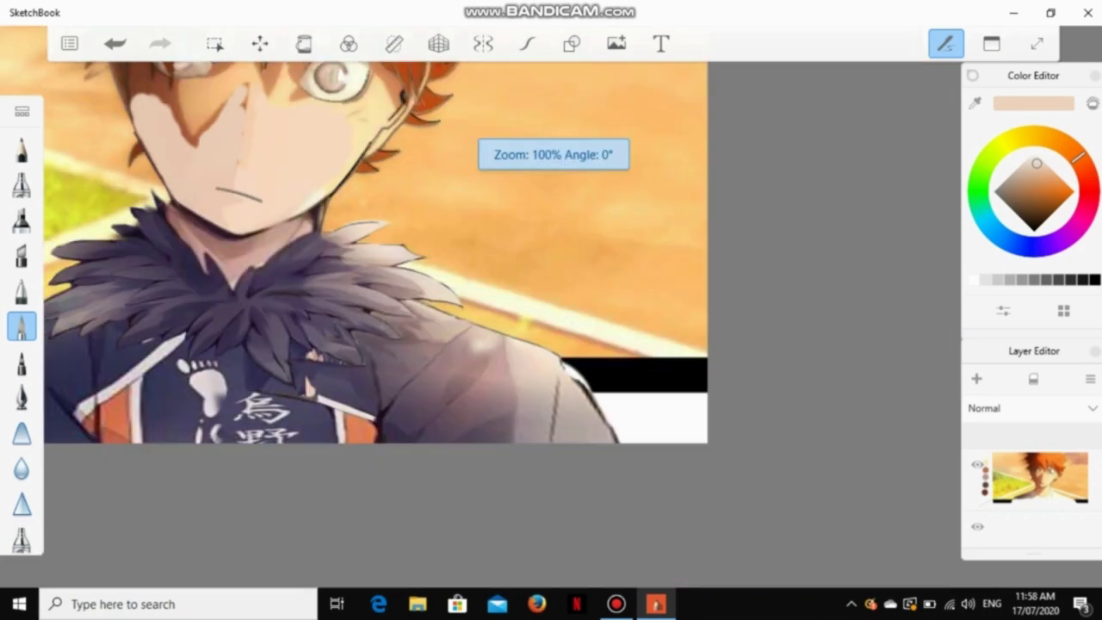
Step: Undo the last stroke and soften the transition between the light and shaded skin along the nose with Blur
scroll(220, 134, "up", 4)
key("ctrl+z")
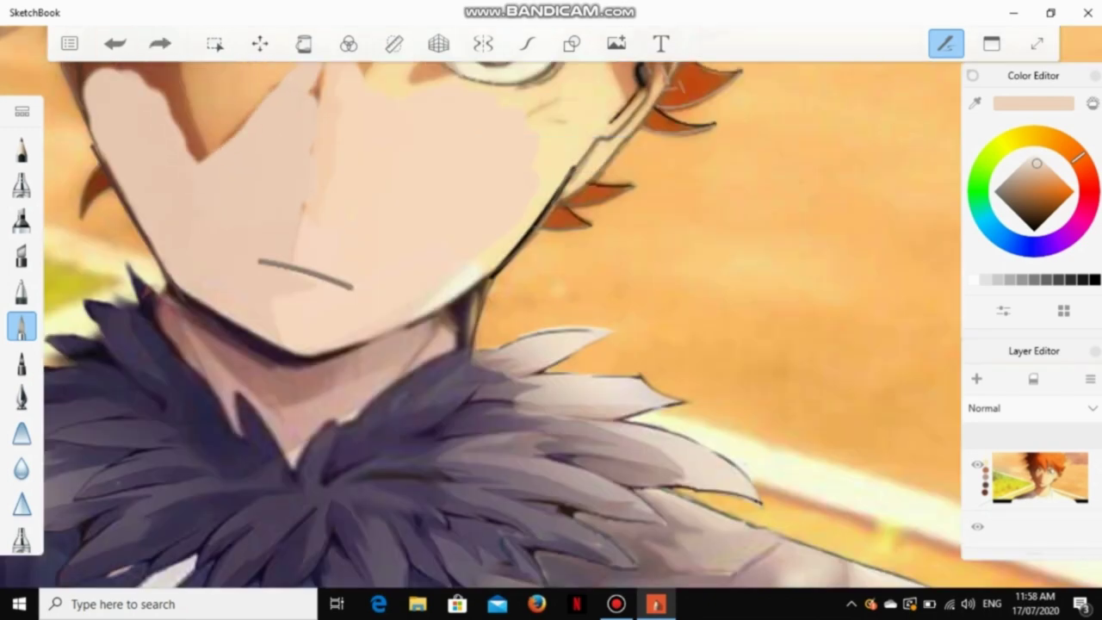
scroll(206, 112, "up", 2)
left_click(21, 468)
scroll(483, 306, "down", 3)
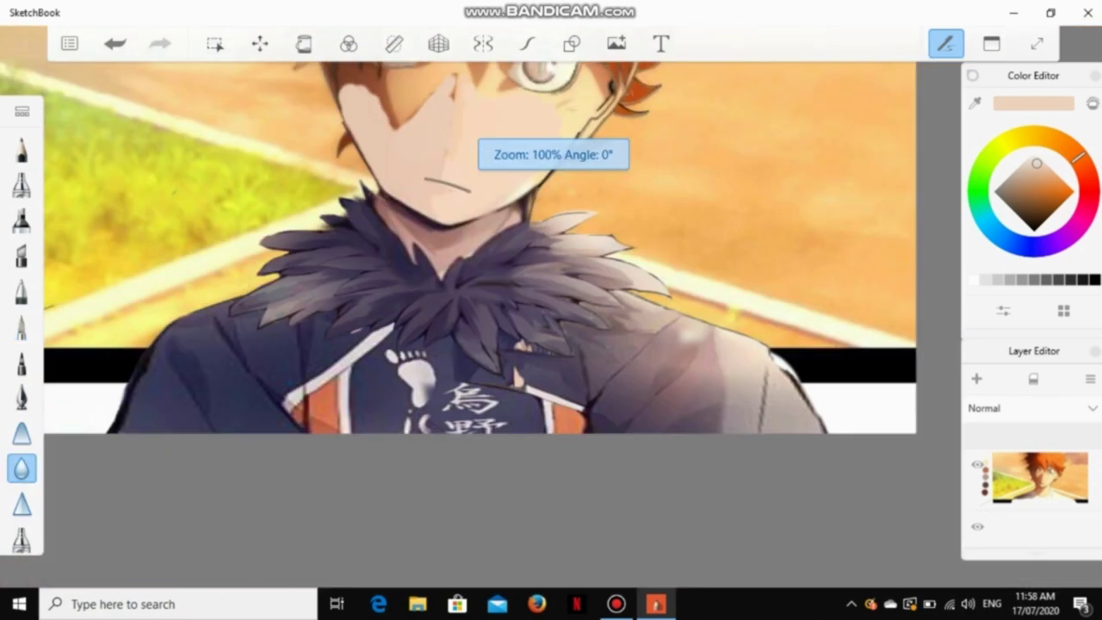
Step: Touch up the skin tones along the nose ridge with the Paintbrush at size 3.5
scroll(482, 306, "up", 4)
left_click(21, 326)
left_click(21, 326)
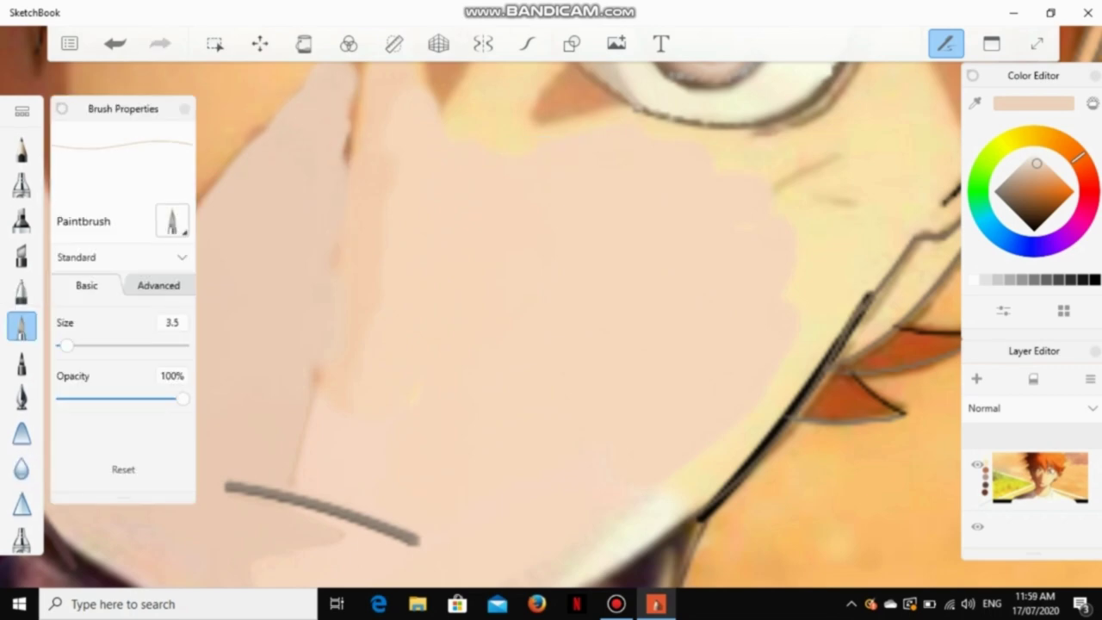
scroll(338, 142, "down", 4)
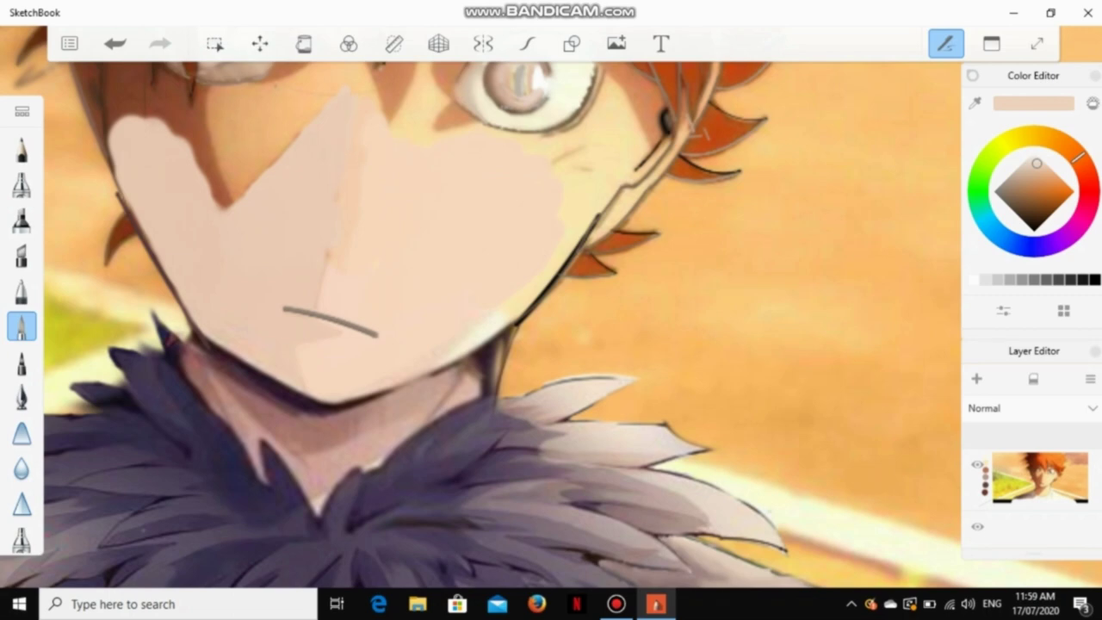
scroll(483, 306, "down", 3)
scroll(482, 307, "up", 3)
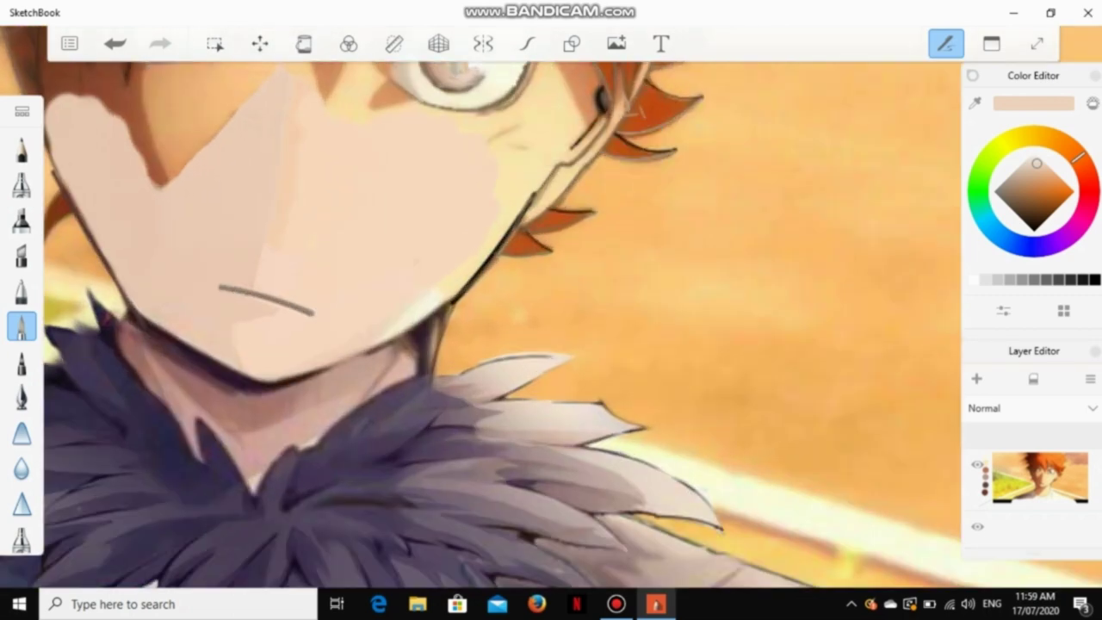
scroll(482, 307, "down", 3)
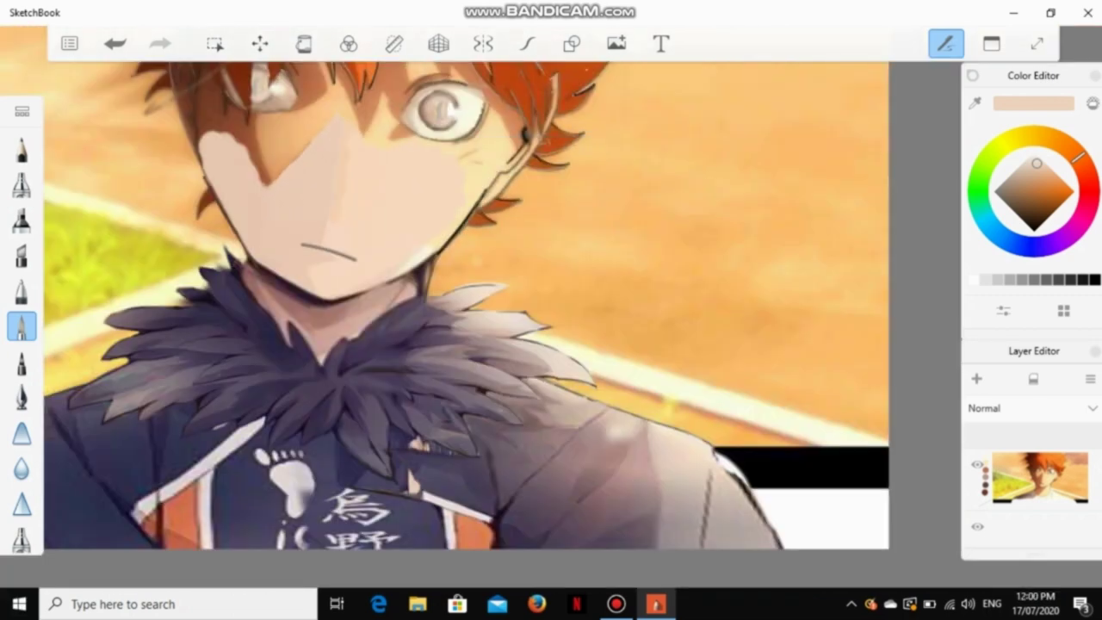
Step: Smooth the retouched skin tones on the face with Blur
scroll(482, 306, "up", 3)
left_click(21, 466)
scroll(482, 307, "down", 4)
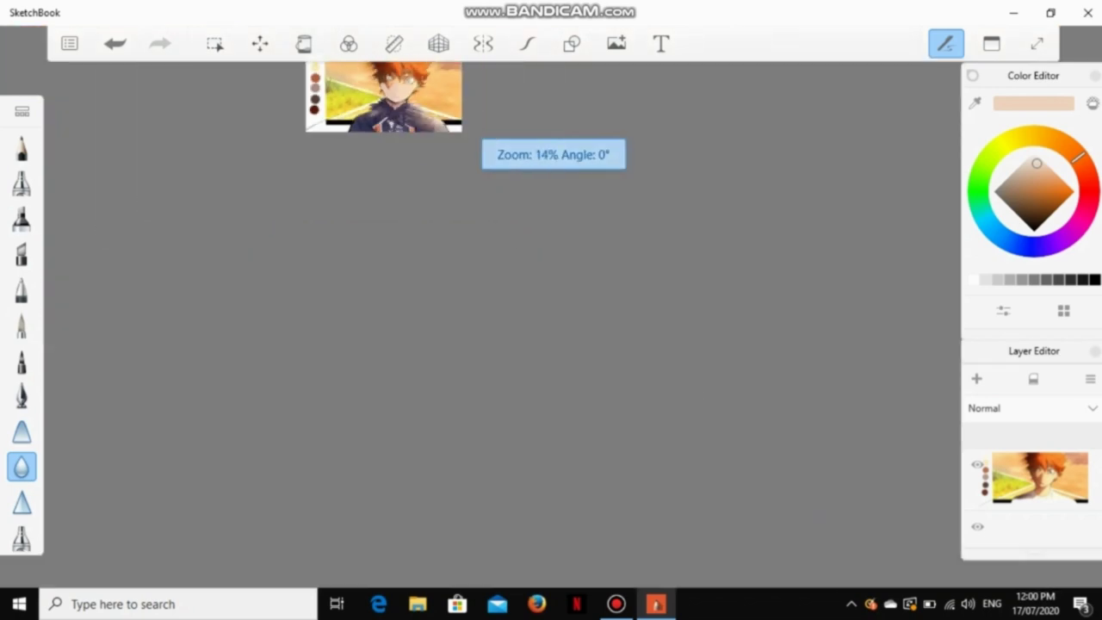
scroll(482, 306, "up", 4)
Step: Paint the cheek and lower face with a light skin tone using the Paintbrush at size 9.8
left_click(21, 325)
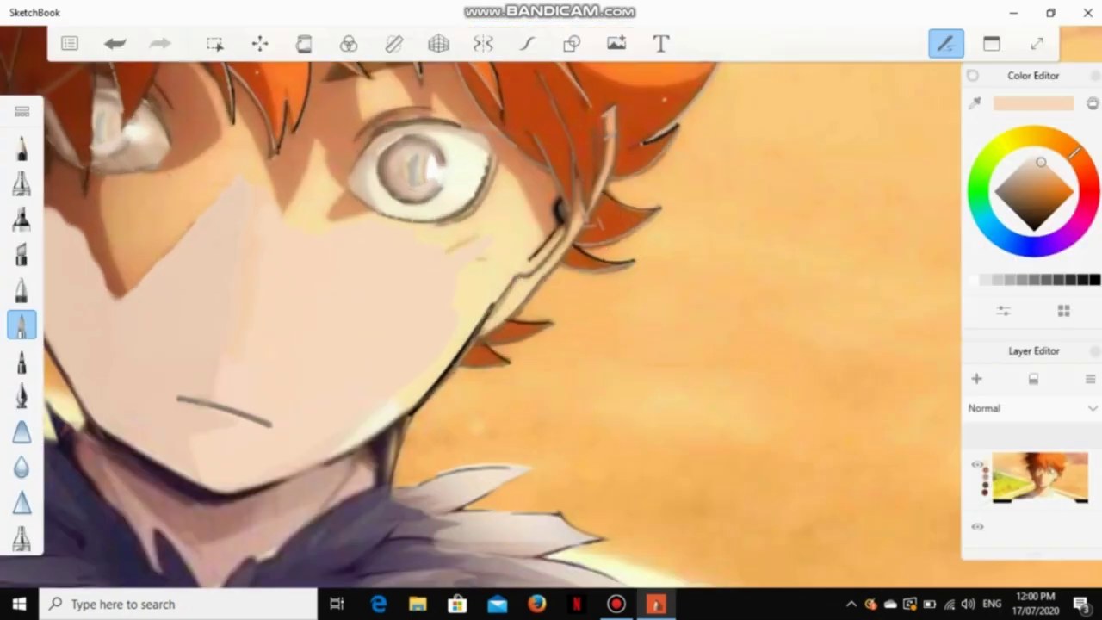
left_click(22, 324)
left_click_drag(59, 346, 74, 345)
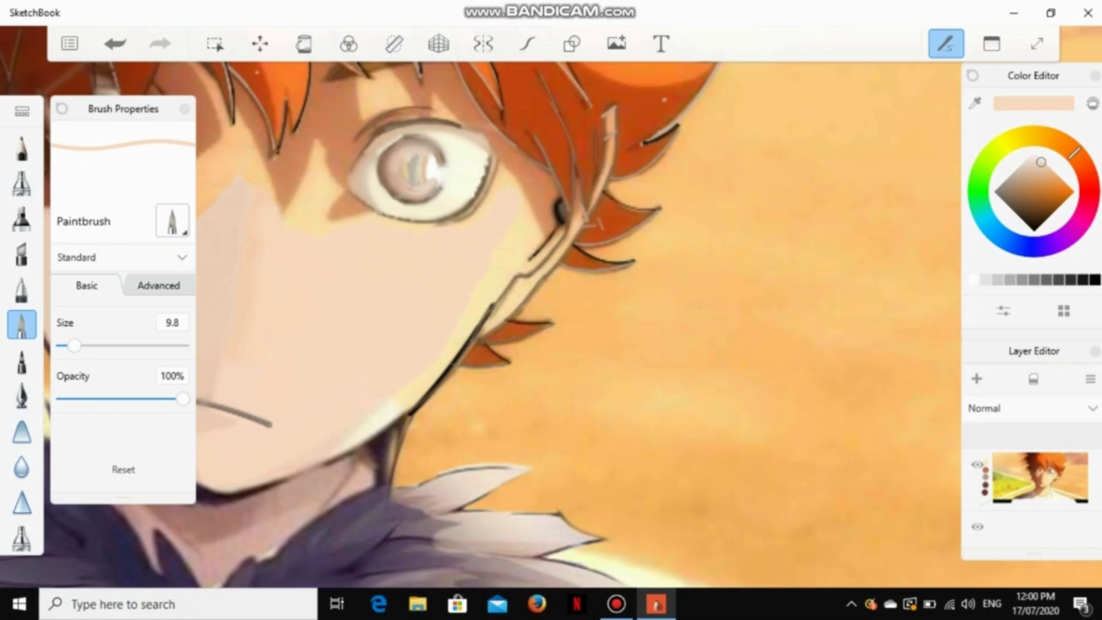
key("ctrl+z")
scroll(394, 264, "up", 3)
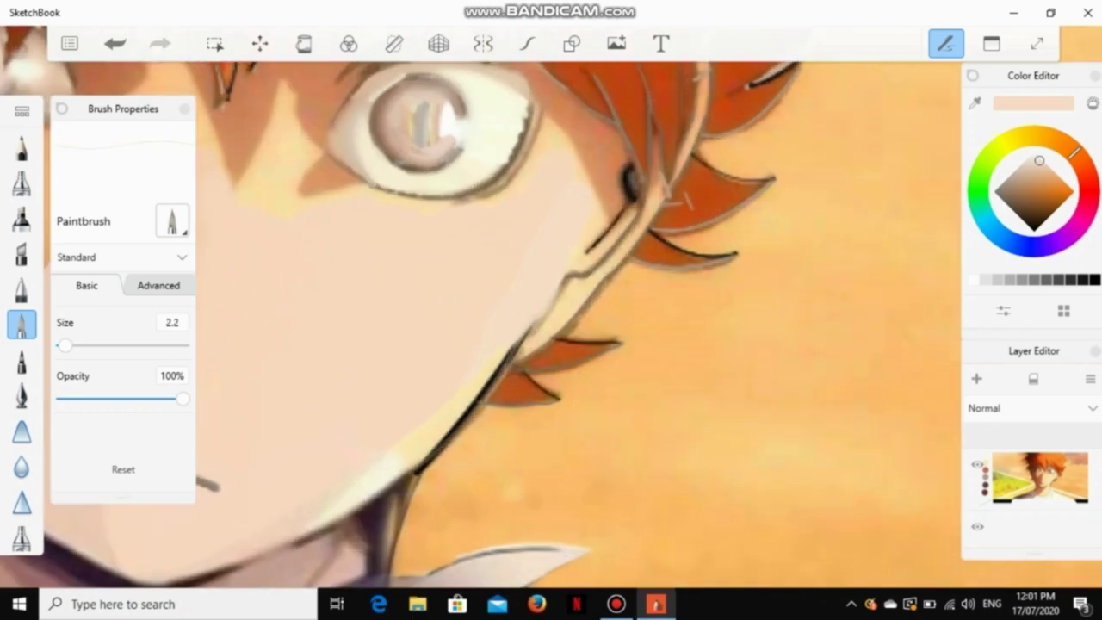
Step: Paint a paler skin tone along the jawline and lower ear with the Paintbrush at sizes 7.0 and 2.2
scroll(483, 379, "up", 3)
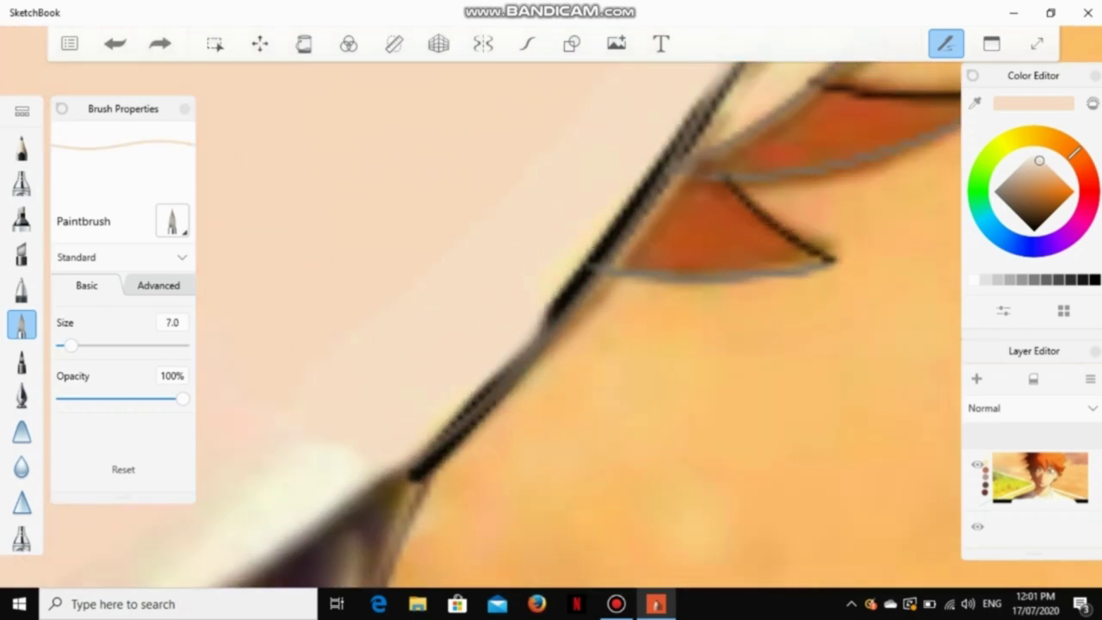
scroll(551, 327, "down", 6)
scroll(568, 103, "up", 6)
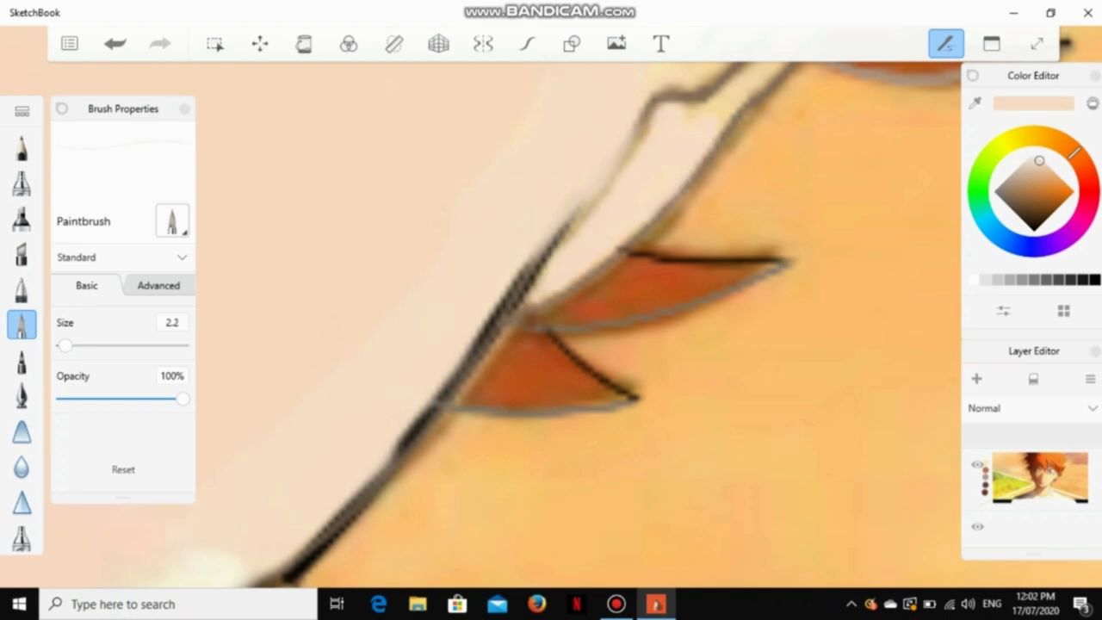
scroll(551, 328, "down", 10)
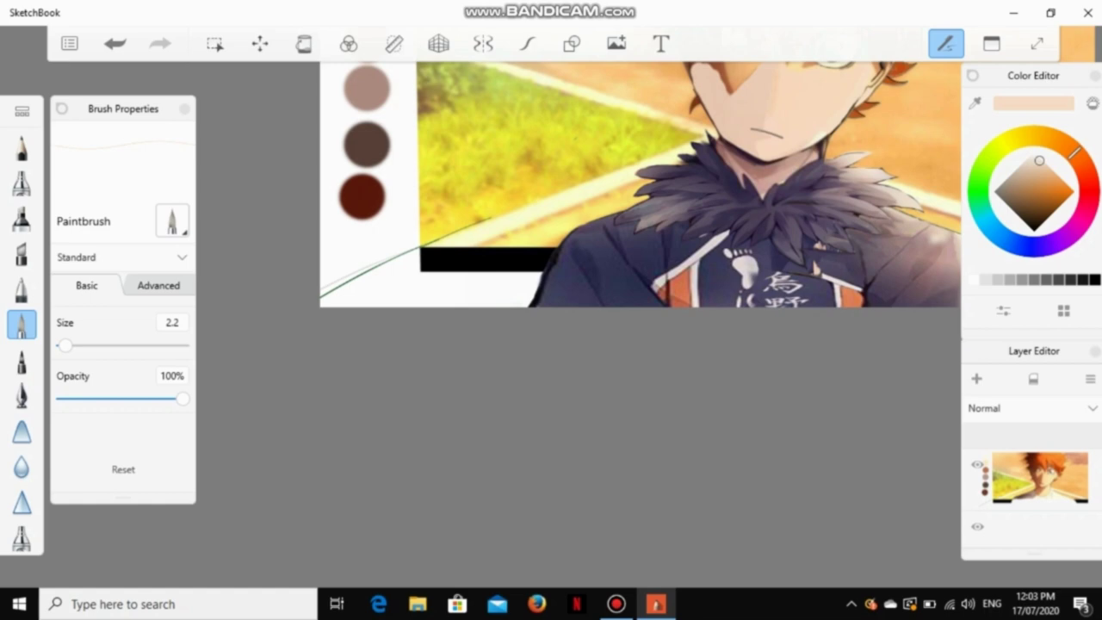
Step: Fill the narrow strips inside the ear outline with the pale skin tone using the Paintbrush at size 2.2
scroll(551, 327, "up", 10)
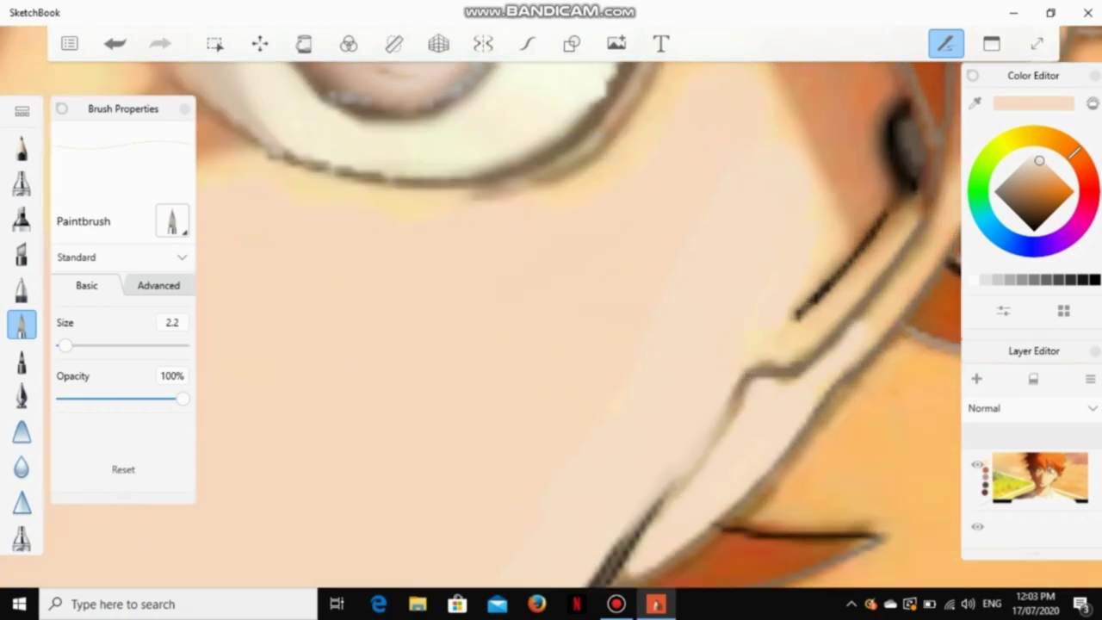
scroll(551, 327, "down", 2)
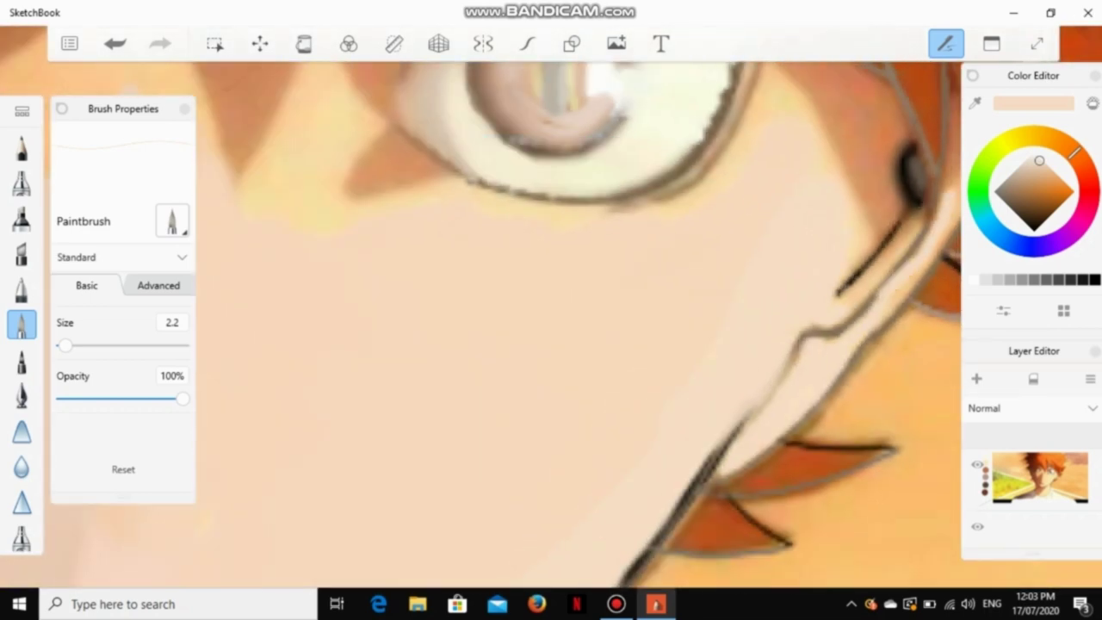
key("ctrl+z")
scroll(551, 327, "down", 1)
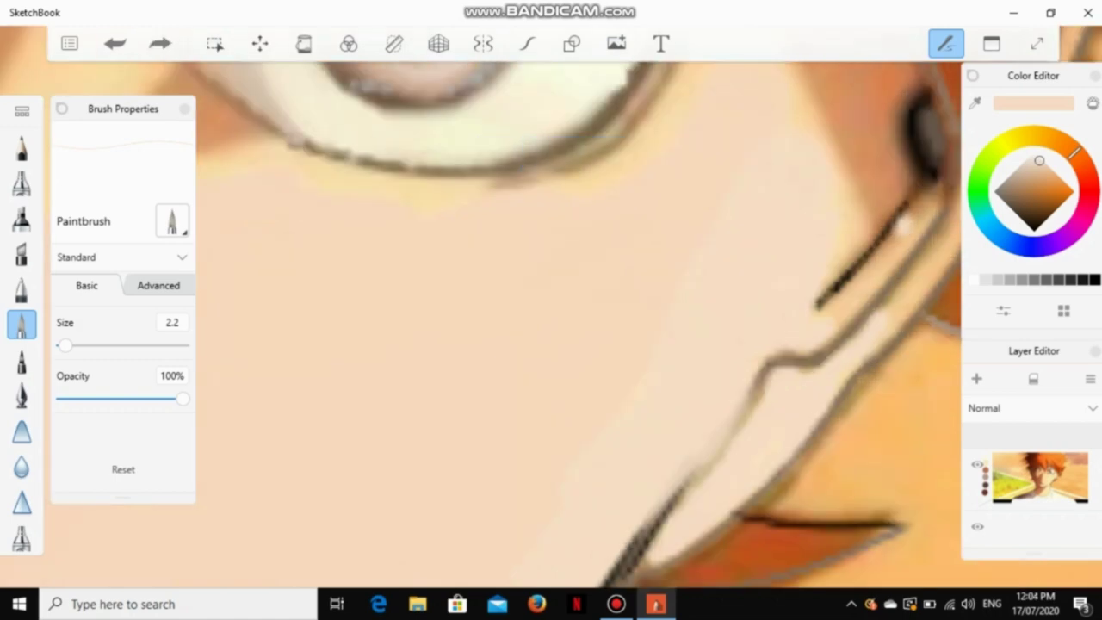
key("ctrl+y")
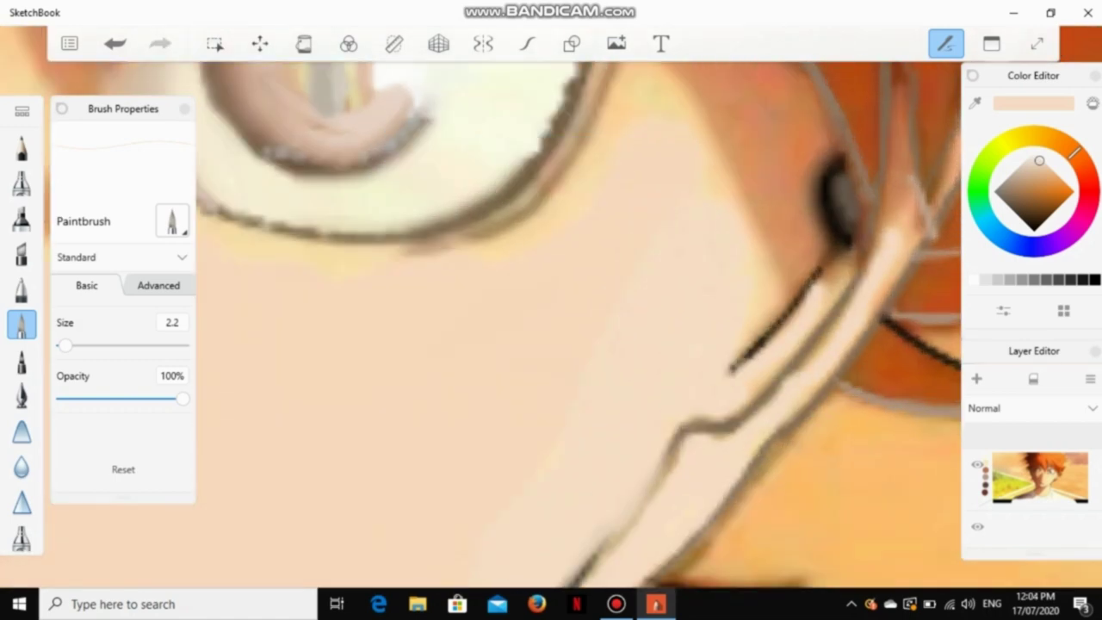
scroll(499, 296, "down", 5)
scroll(500, 296, "up", 5)
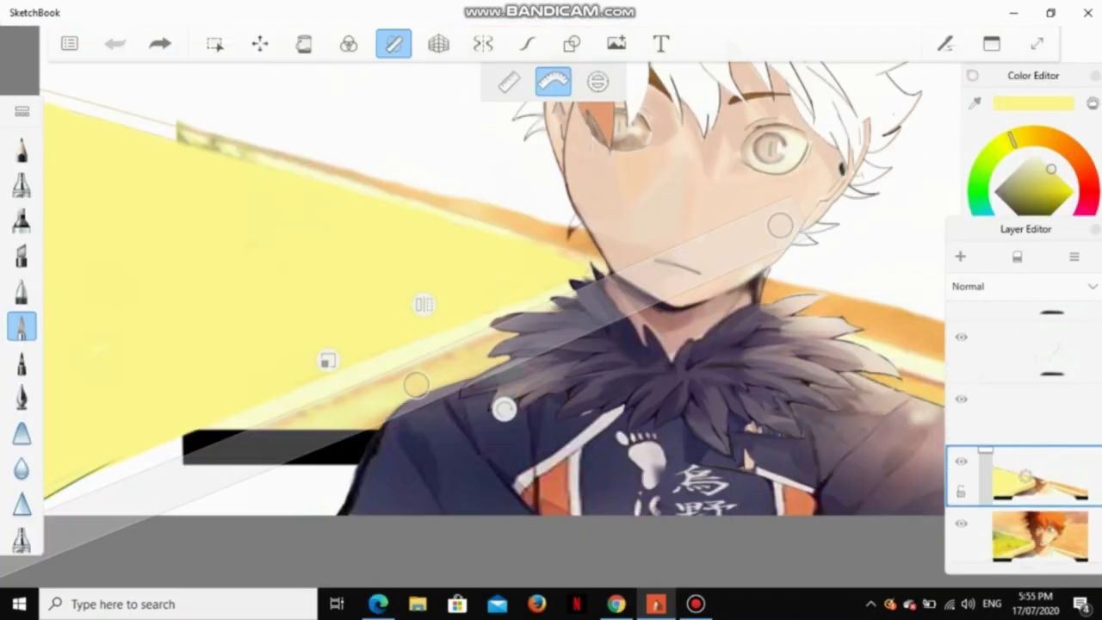
Step: Paint the pale yellow line below the yellow field along the curved ruler down to the canvas's lower-left corner
left_click_drag(594, 297, 566, 302)
left_click(21, 540)
scroll(495, 293, "up", 3)
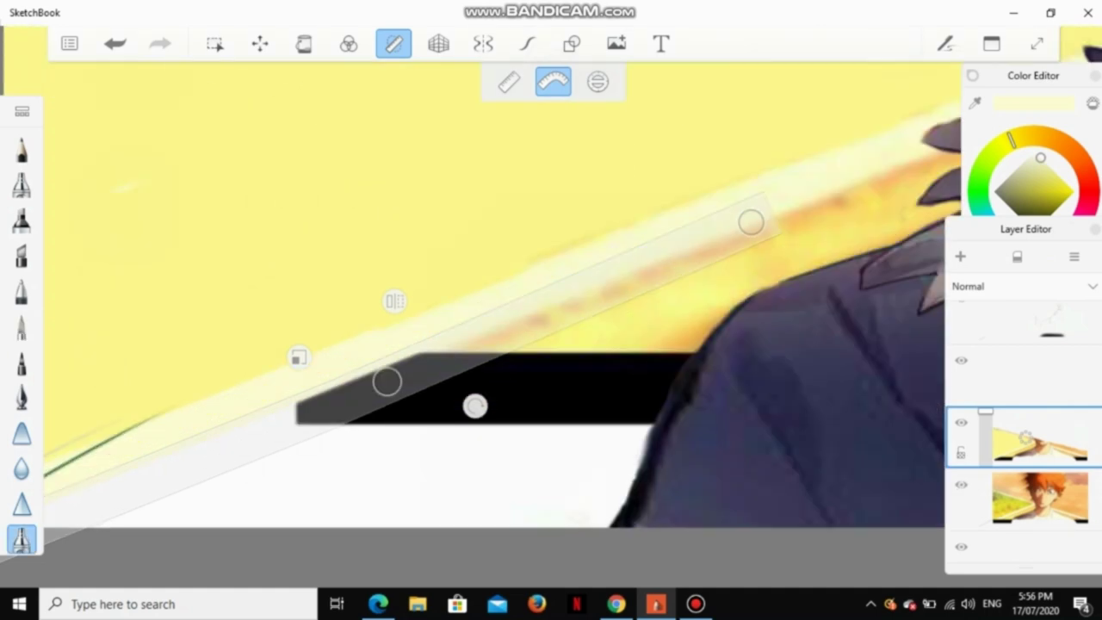
Step: Put away the curved ruler and hide layers to isolate the stray green line in the canvas's lower-left corner
left_click(394, 43)
left_click(1040, 498)
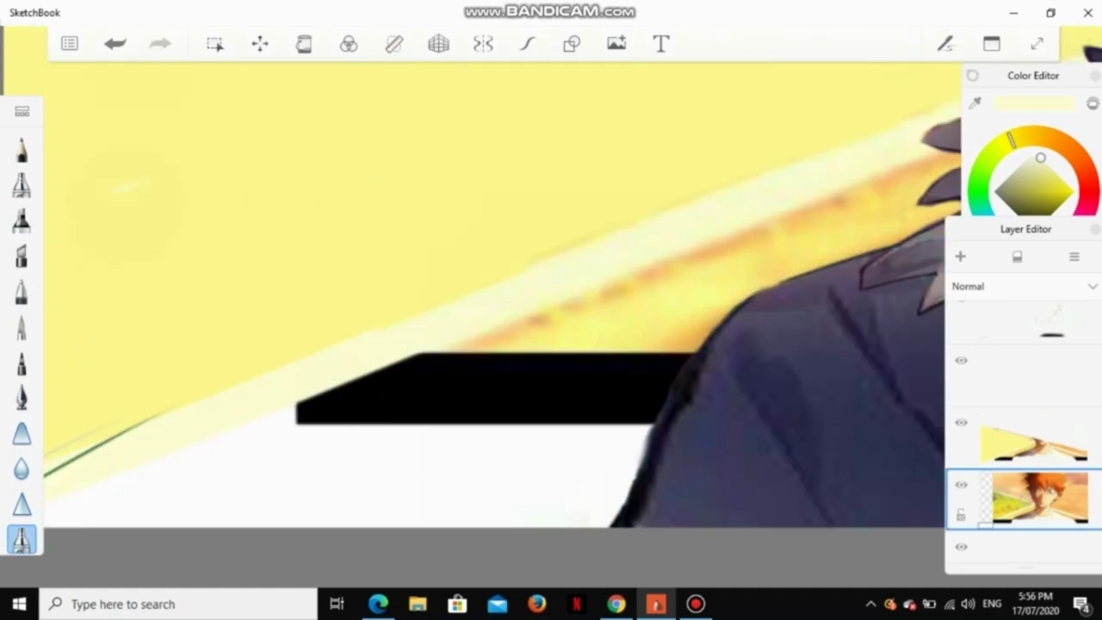
scroll(495, 292, "up", 3)
key("ctrl+z")
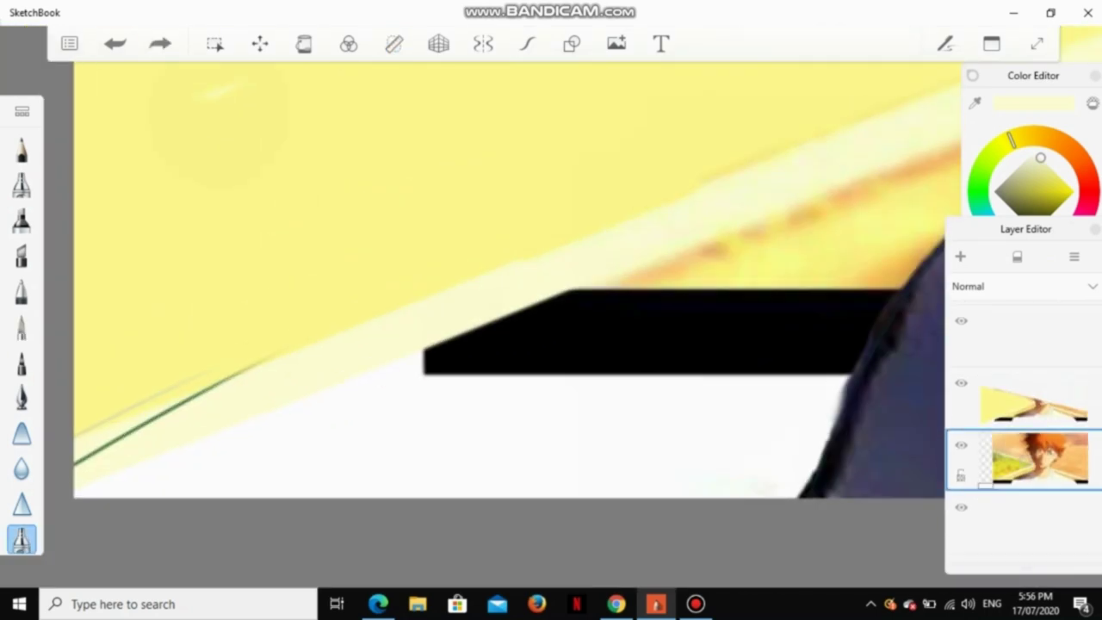
key("ctrl+z")
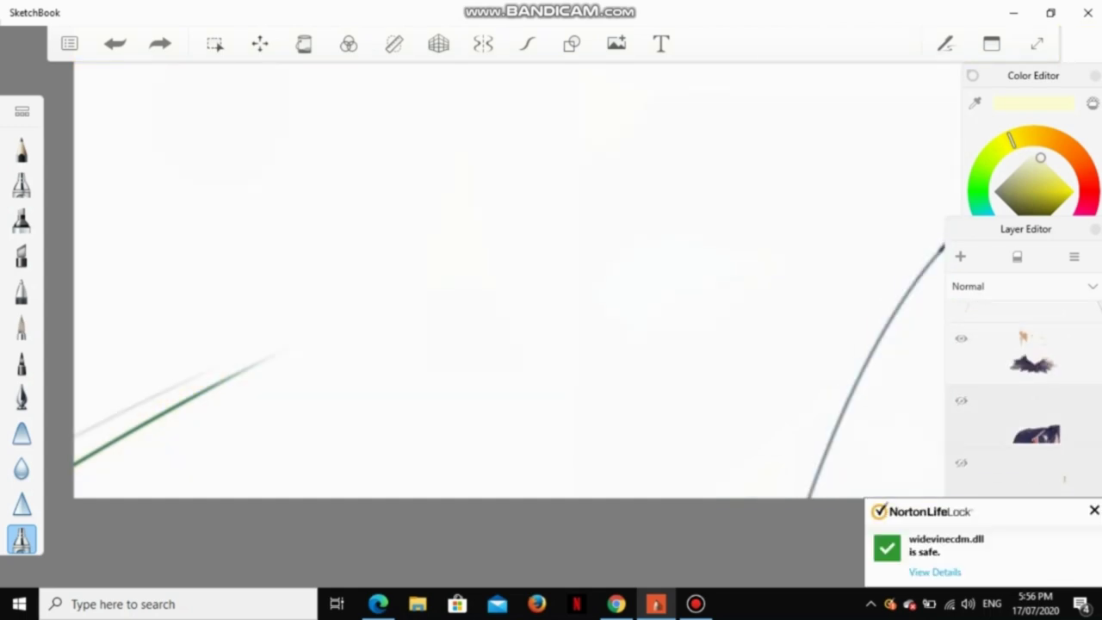
key("ctrl+z")
key("ctrl+z")
key("ctrl+z")
key("ctrl+z")
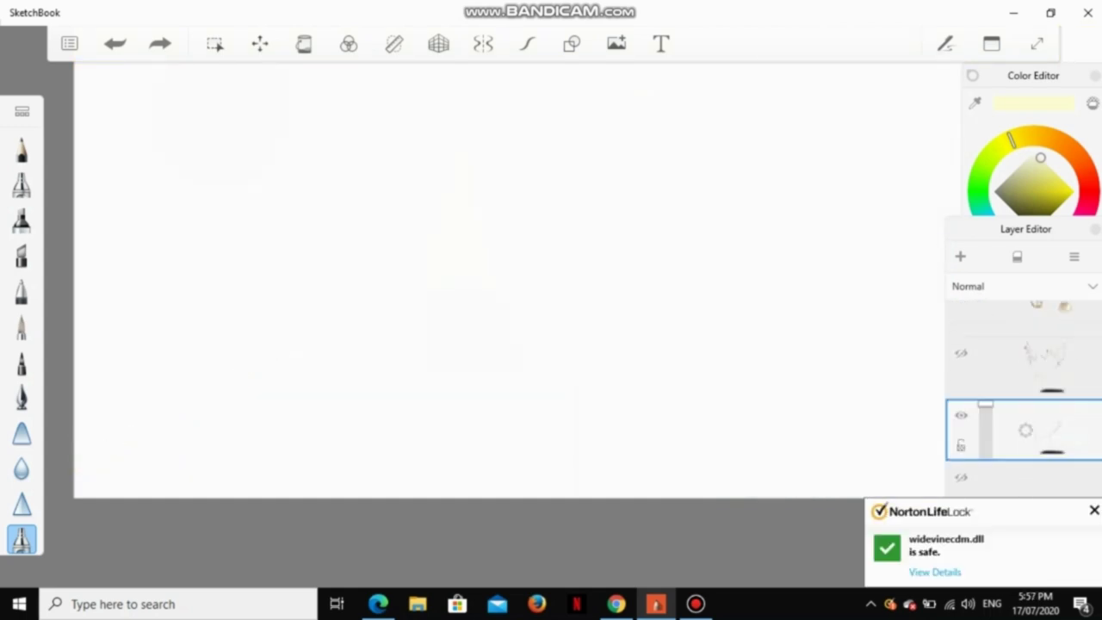
Step: Remove the stray green line from the canvas's lower-left corner and show the background painting again
key("ctrl+y")
key("ctrl+y")
key("ctrl+y")
key("ctrl+y")
key("ctrl+y")
key("ctrl+y")
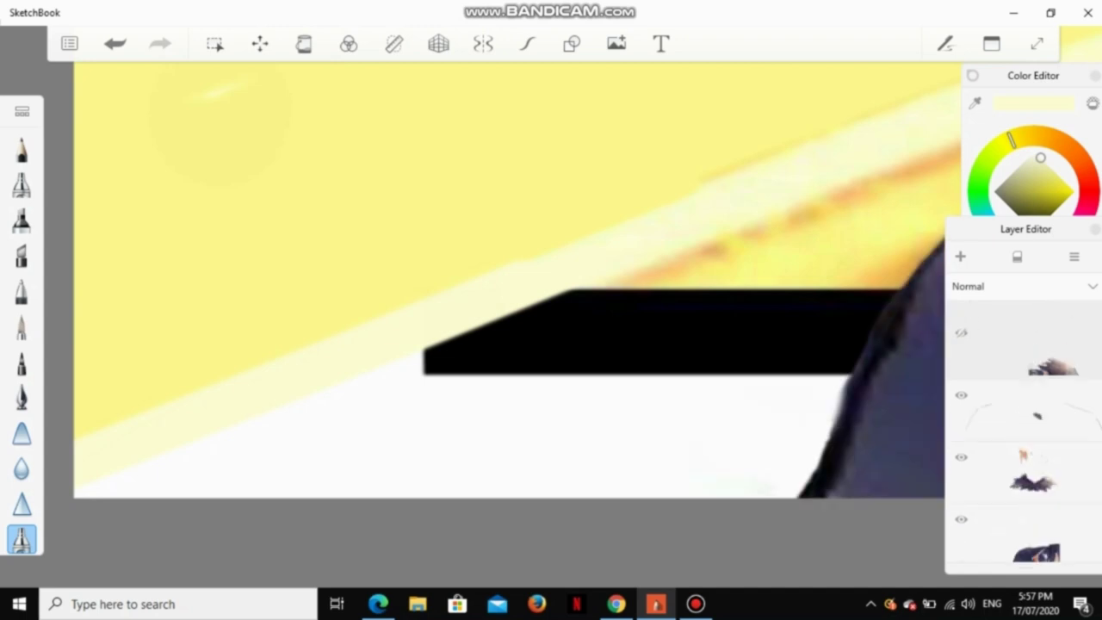
Step: Soften the lower part of the pale yellow line with Blur along the curved ruler
key("c")
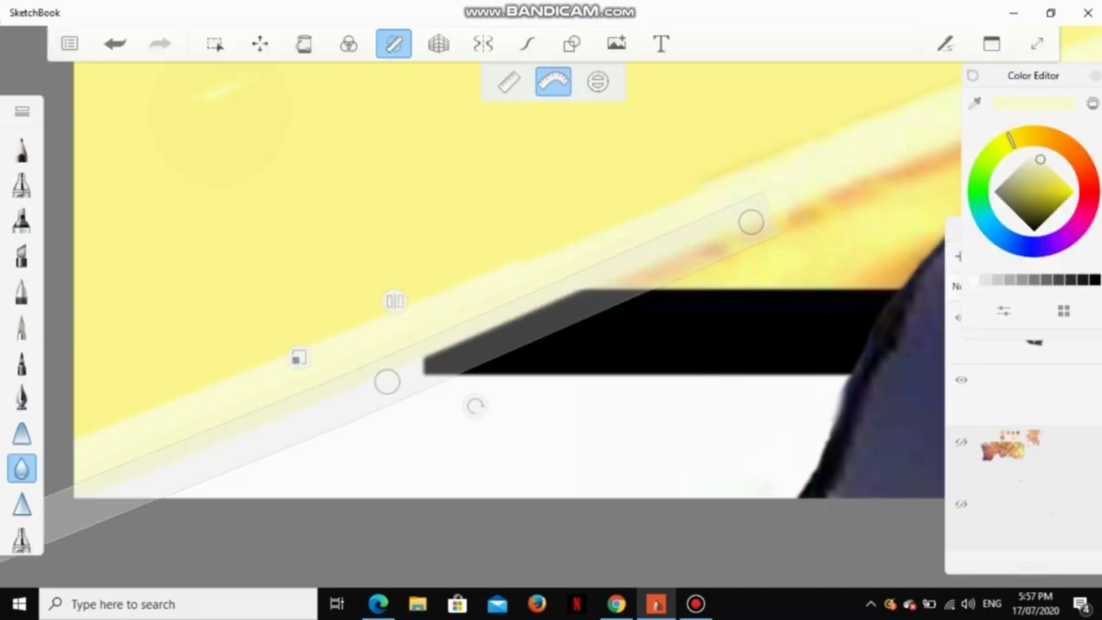
scroll(551, 284, "down", 5)
scroll(551, 285, "up", 10)
key("Tab")
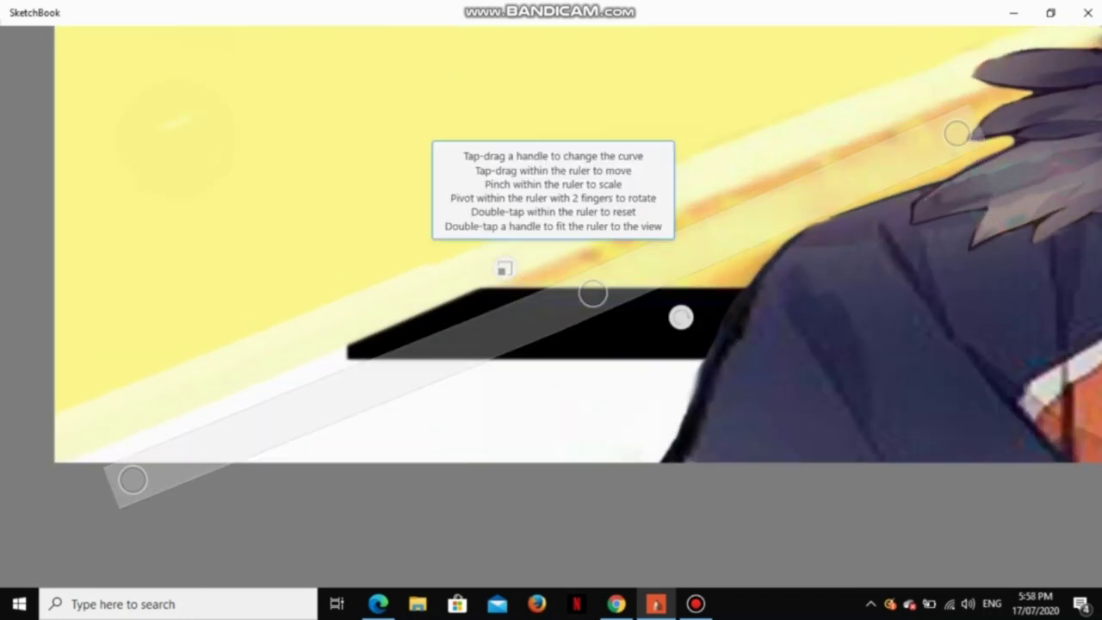
Step: Reposition the curved ruler along the lower edge of the pale yellow line, beside the orange fringe
left_click_drag(681, 317, 627, 325)
scroll(627, 326, "down", 3)
key("Tab")
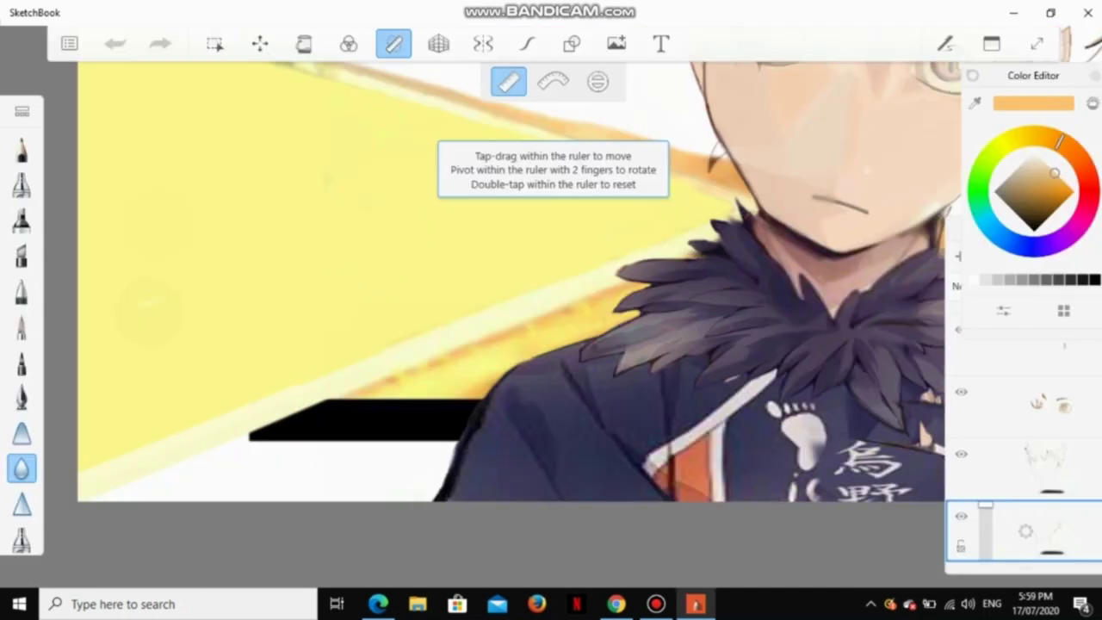
left_click_drag(553, 193, 495, 357)
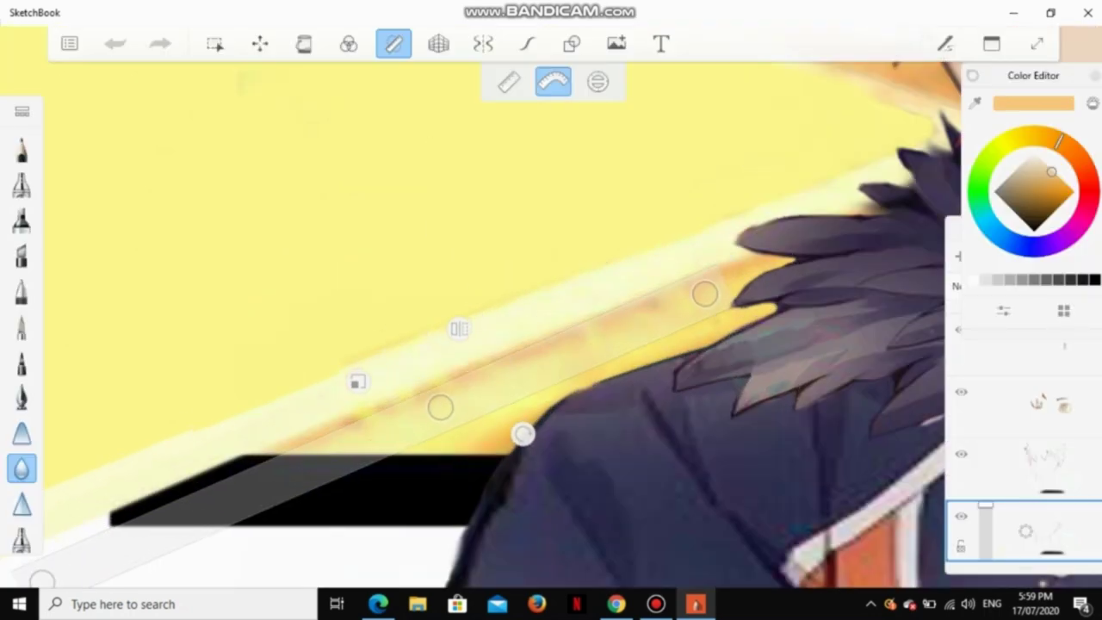
Step: Replace the thick orange stroke under the pale yellow line with a thin Paintbrush line drawn along the curved ruler
left_click(22, 327)
left_click_drag(52, 545, 405, 404)
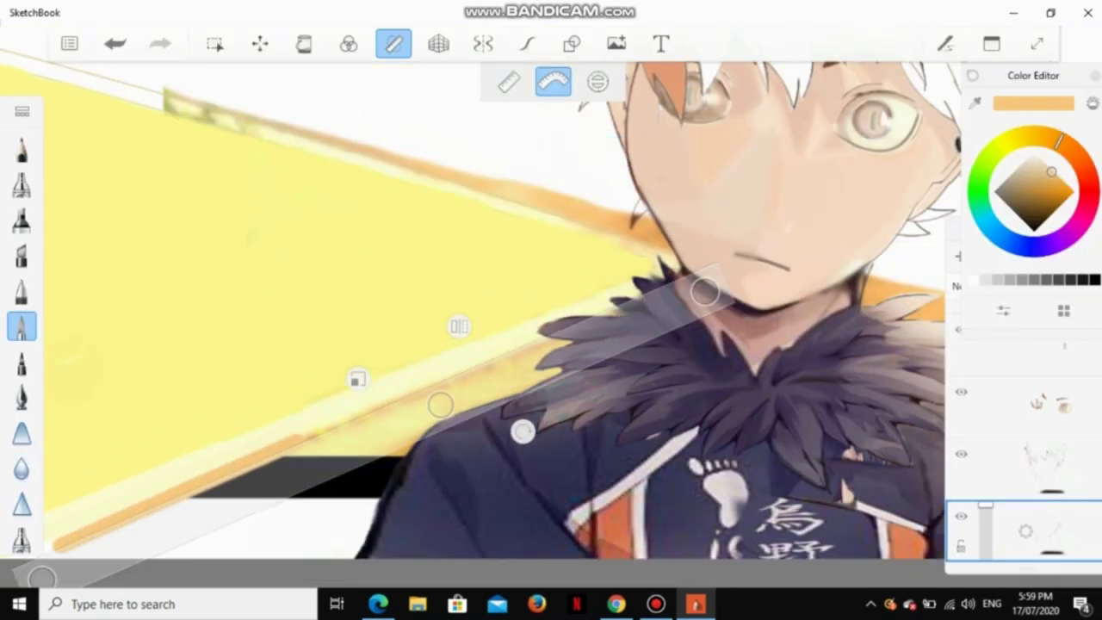
left_click(22, 327)
left_click_drag(52, 387, 26, 387)
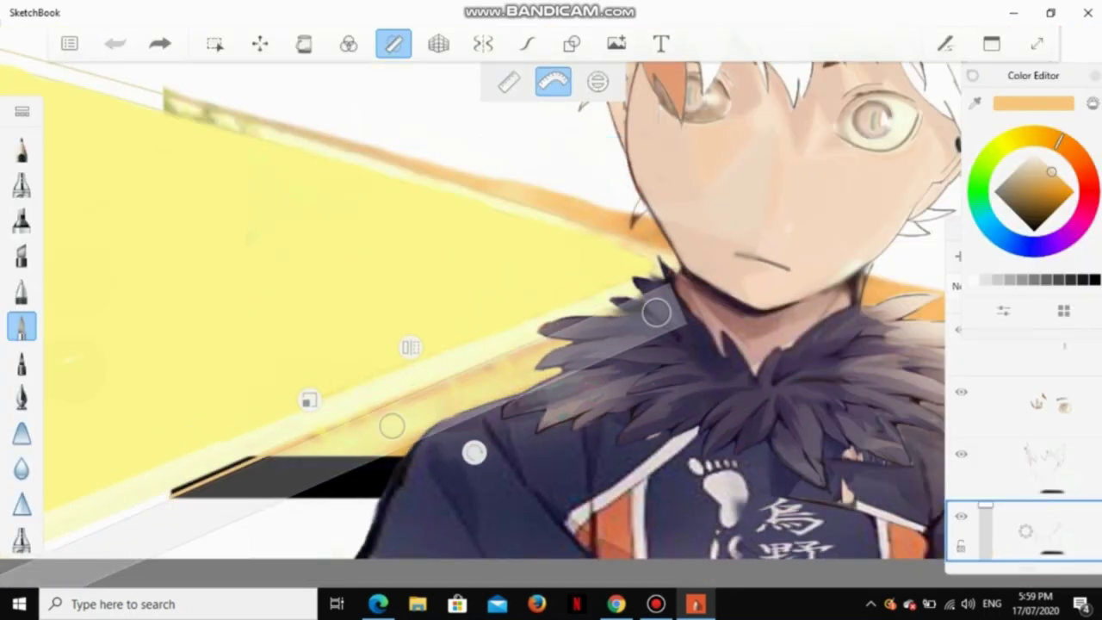
scroll(551, 310, "up", 3)
scroll(486, 450, "down", 2)
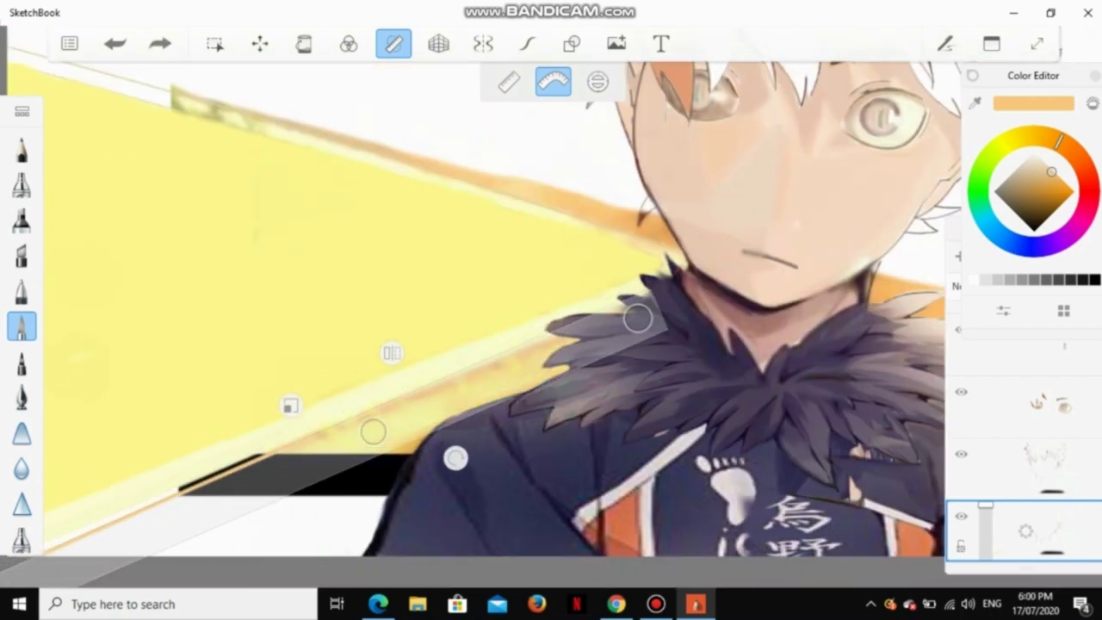
Step: Cover the dark gap between the pale yellow band and the thin orange line with a sampled pale yellow
key("Tab")
key("Tab")
scroll(579, 347, "down", 1)
scroll(579, 347, "up", 3)
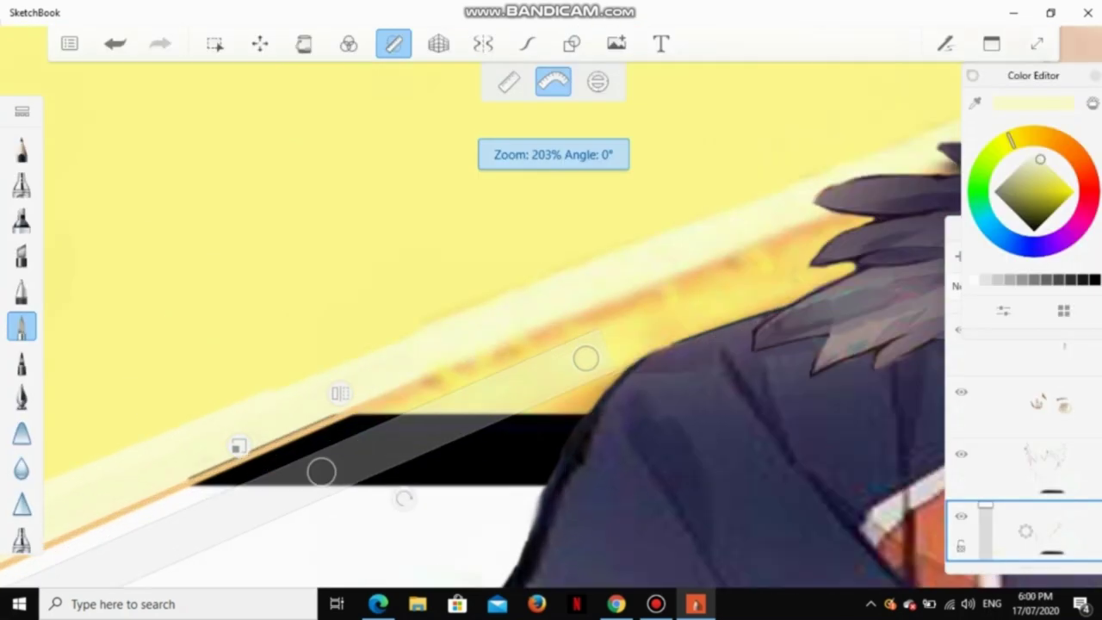
scroll(579, 347, "down", 2)
scroll(579, 347, "up", 2)
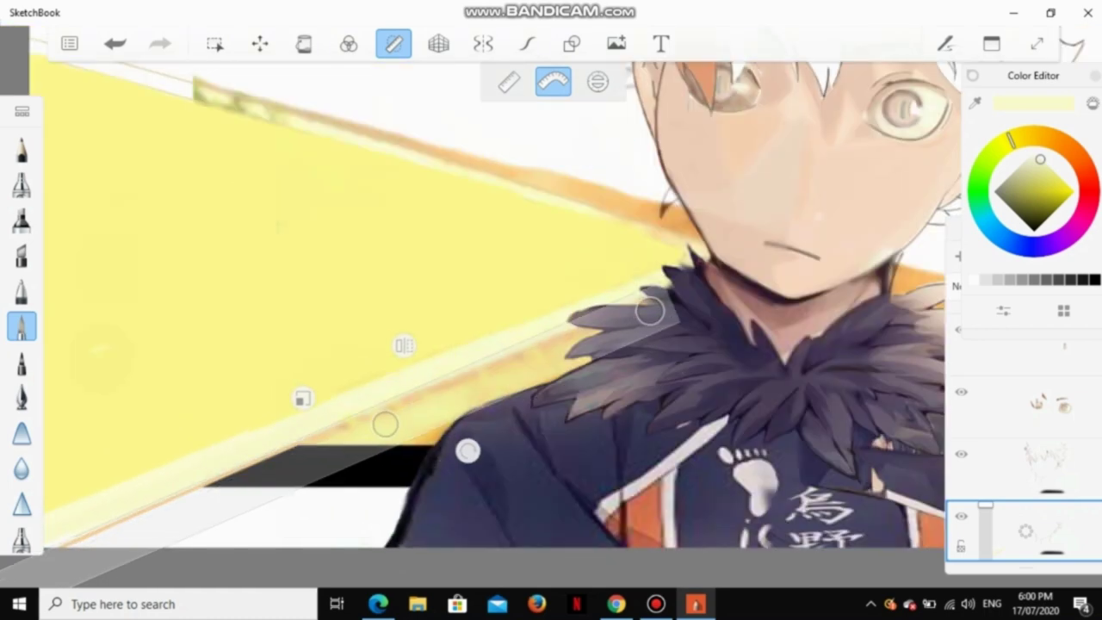
Step: Shift the curved ruler and thicken the orange line under the pale yellow band with a sampled orange
left_click_drag(494, 432, 556, 432)
left_click(554, 290, "alt")
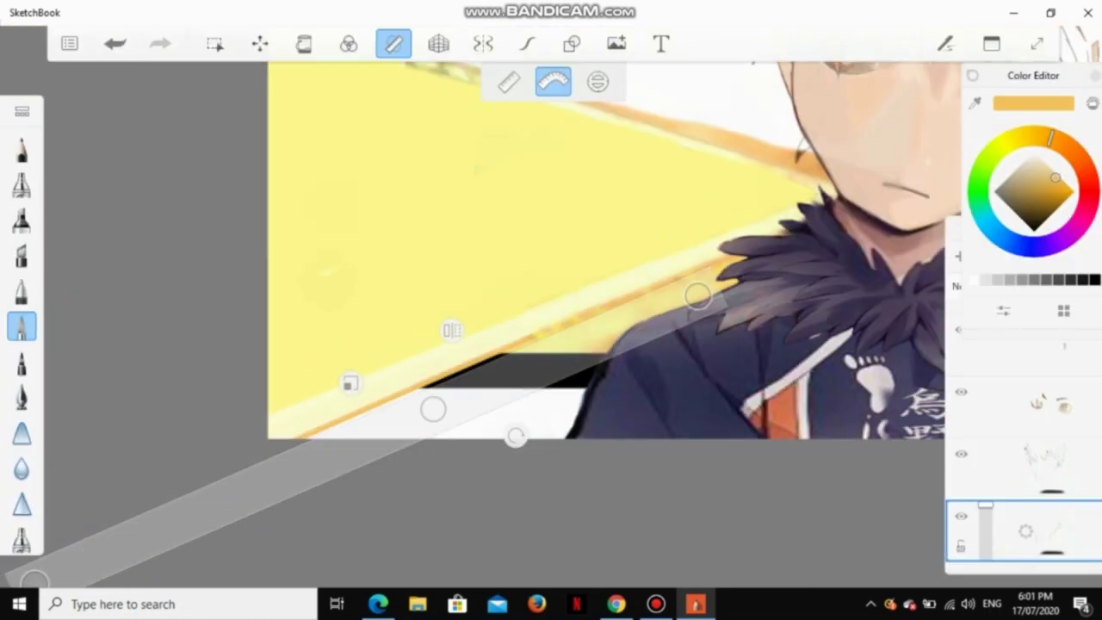
scroll(528, 425, "down", 2)
scroll(528, 425, "up", 2)
scroll(528, 425, "down", 2)
scroll(528, 425, "up", 1)
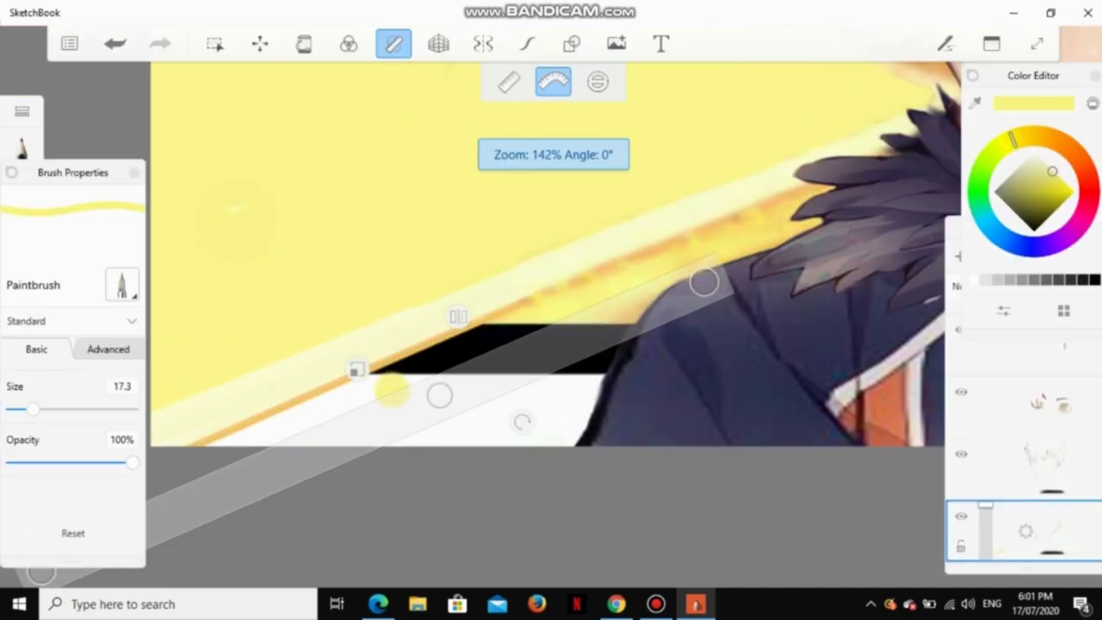
Step: Put away the ruler and fill the area below the orange line with yellow using the Paintbrush at size 17.3
scroll(528, 424, "down", 2)
scroll(528, 425, "up", 3)
scroll(528, 425, "down", 2)
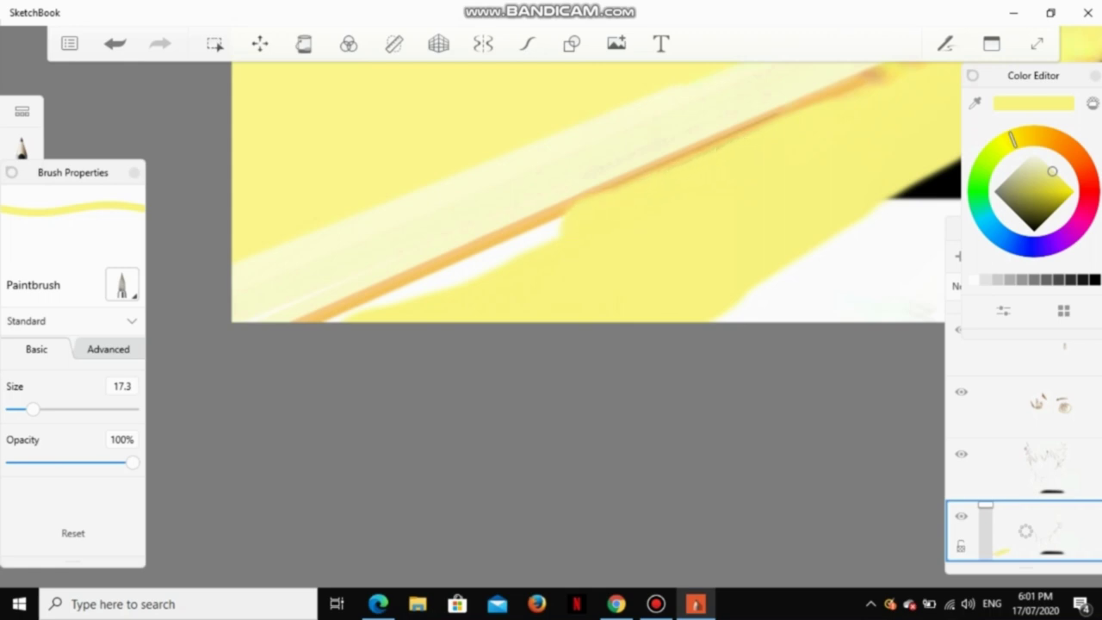
Step: Paint orange beside the jacket's shoulder and cover part of it with a darker yellow using the Paintbrush at size 17.3
scroll(528, 425, "down", 2)
scroll(528, 424, "up", 2)
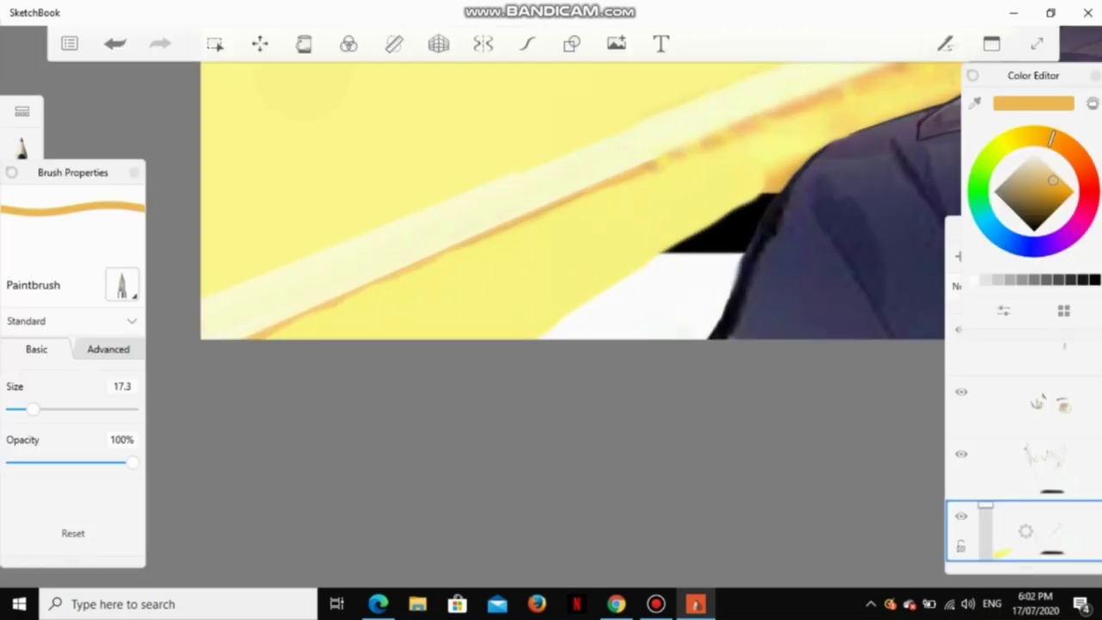
left_click(554, 214, "alt")
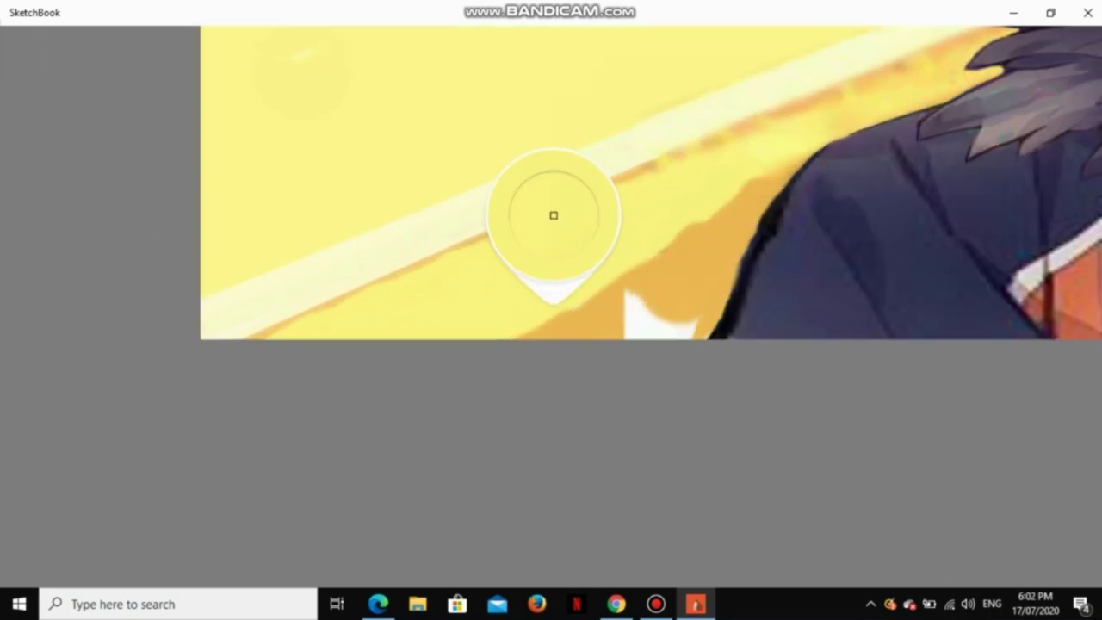
scroll(1025, 448, "down", 1)
Step: Toggle layer visibility to find the white patch beside the jacket and clear it from the background
left_click(961, 522)
left_click(961, 523)
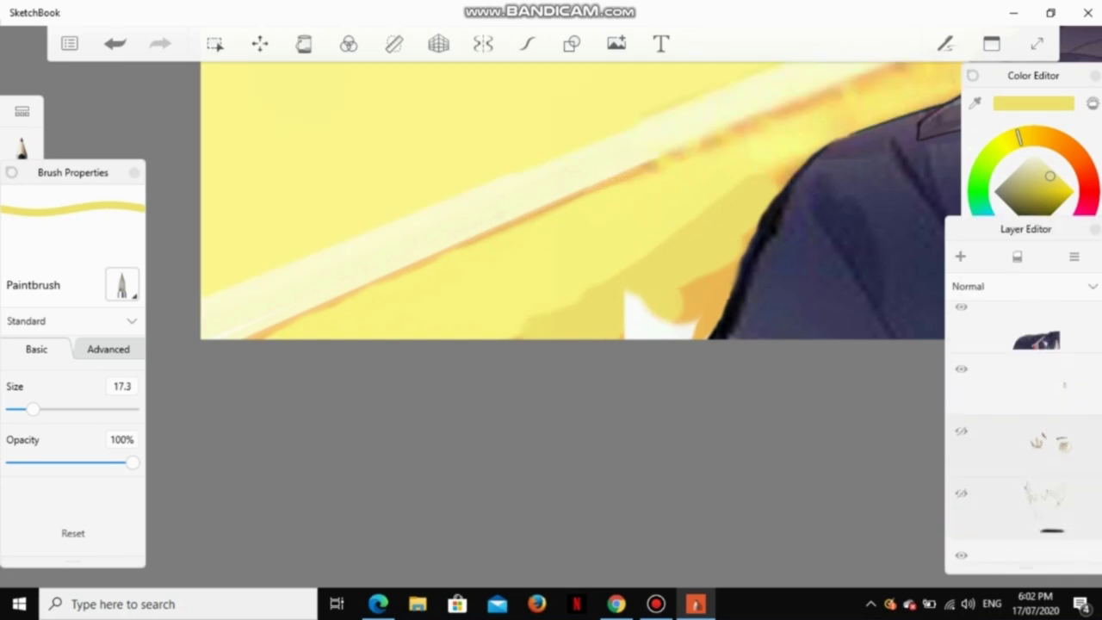
scroll(1025, 448, "up", 2)
left_click(22, 539)
scroll(474, 164, "down", 3)
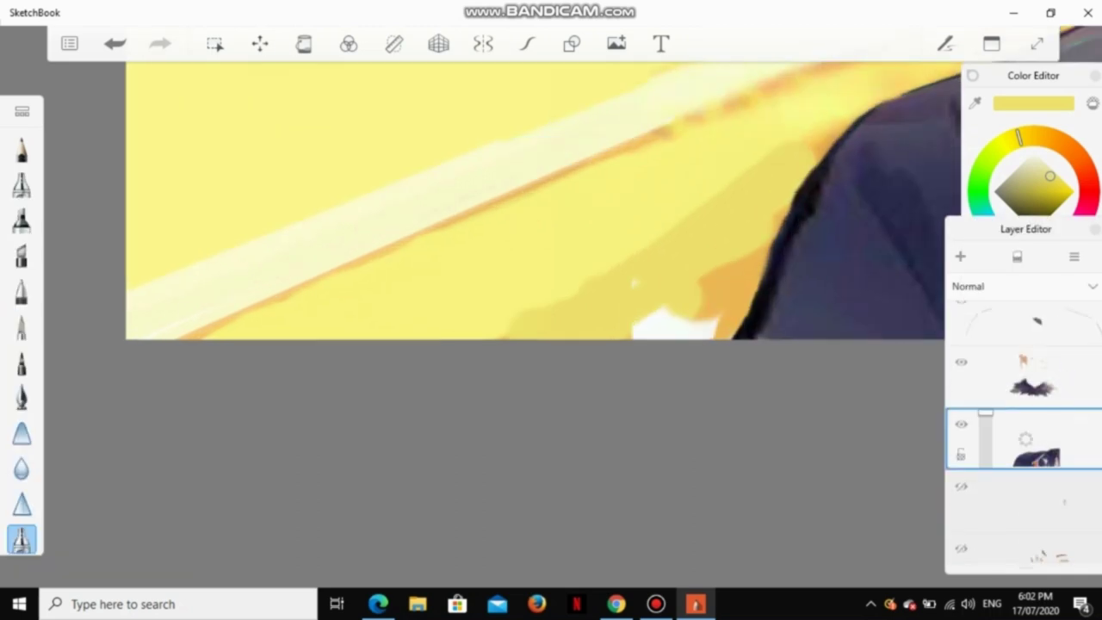
scroll(474, 164, "up", 3)
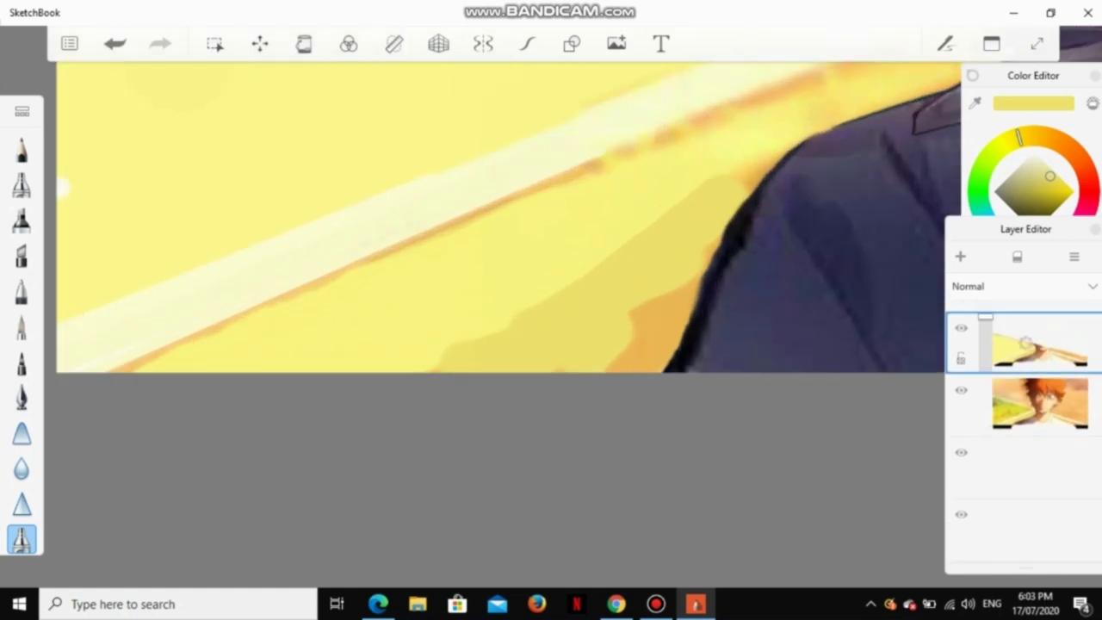
Step: Try Synthetic Flat Bristle Brush 3 and the Camo texture brush on the yellow background beside the jacket
left_click(22, 111)
scroll(275, 345, "down", 3)
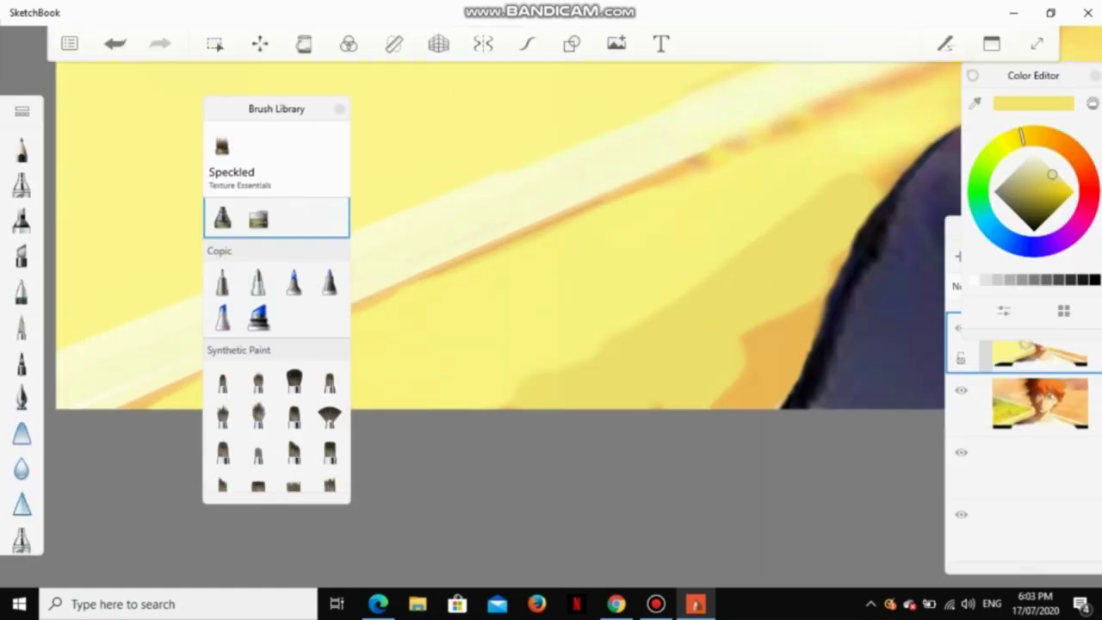
left_click(222, 364)
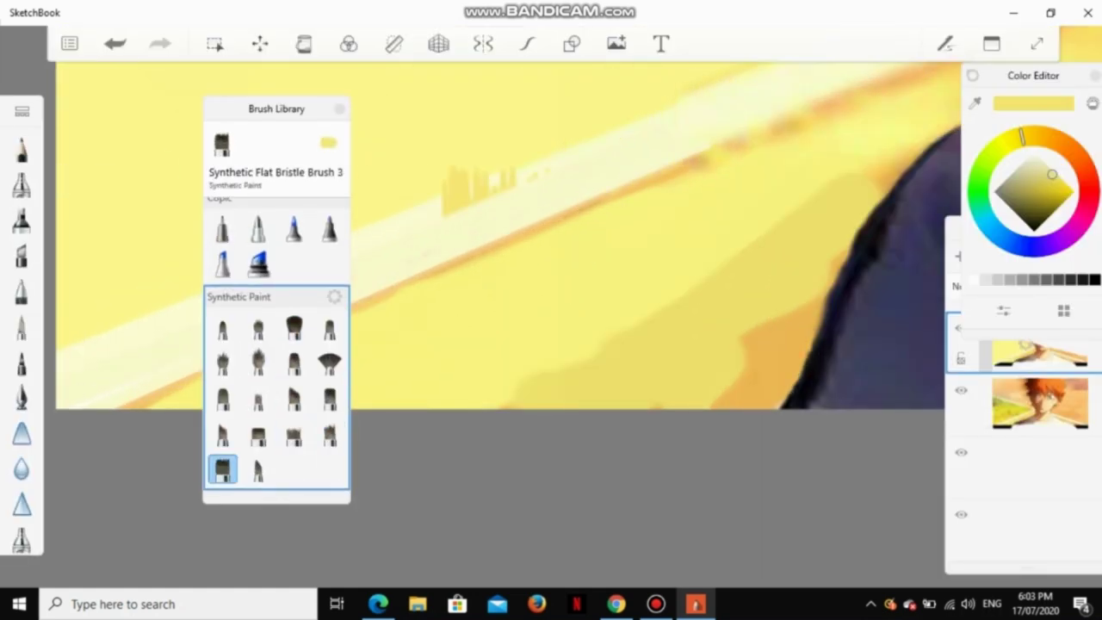
left_click(258, 472)
scroll(275, 344, "down", 3)
left_click(222, 363)
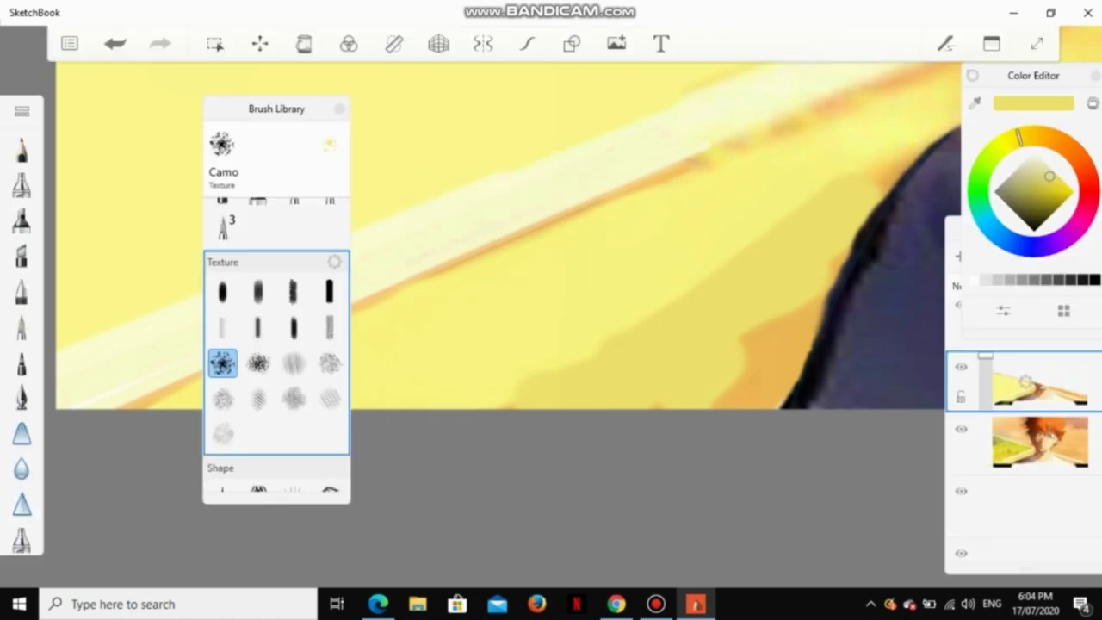
scroll(603, 258, "up", 3)
scroll(277, 345, "down", 3)
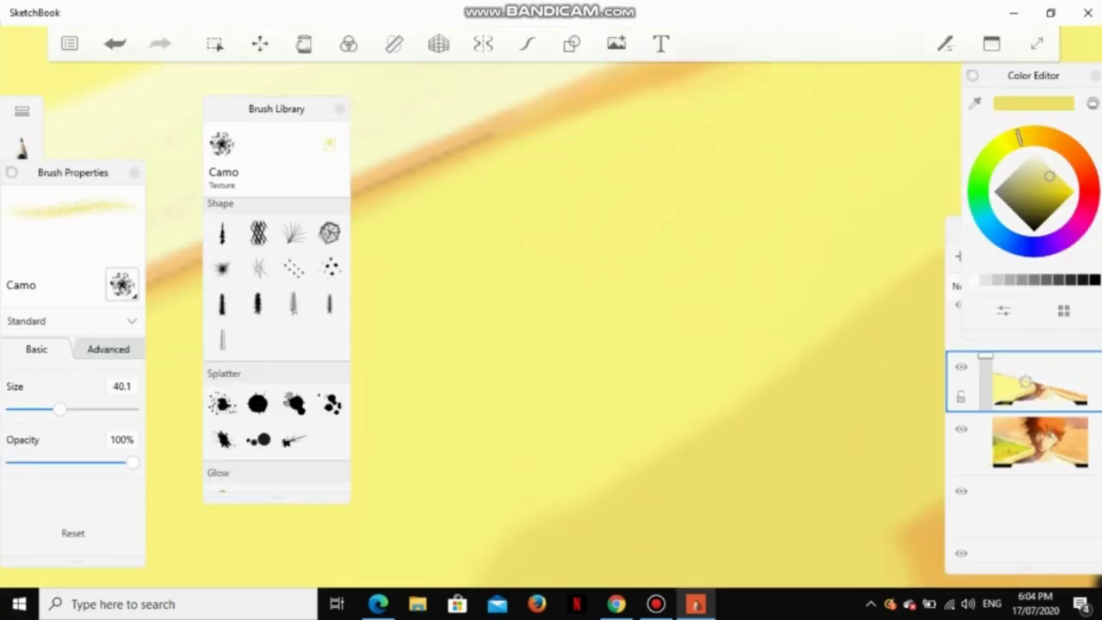
Step: Try the Feathery shape brush on the background at sizes 88.8 and 9.1
scroll(277, 344, "up", 2)
left_click(294, 364)
scroll(276, 344, "down", 1)
scroll(603, 301, "down", 10)
scroll(603, 302, "up", 8)
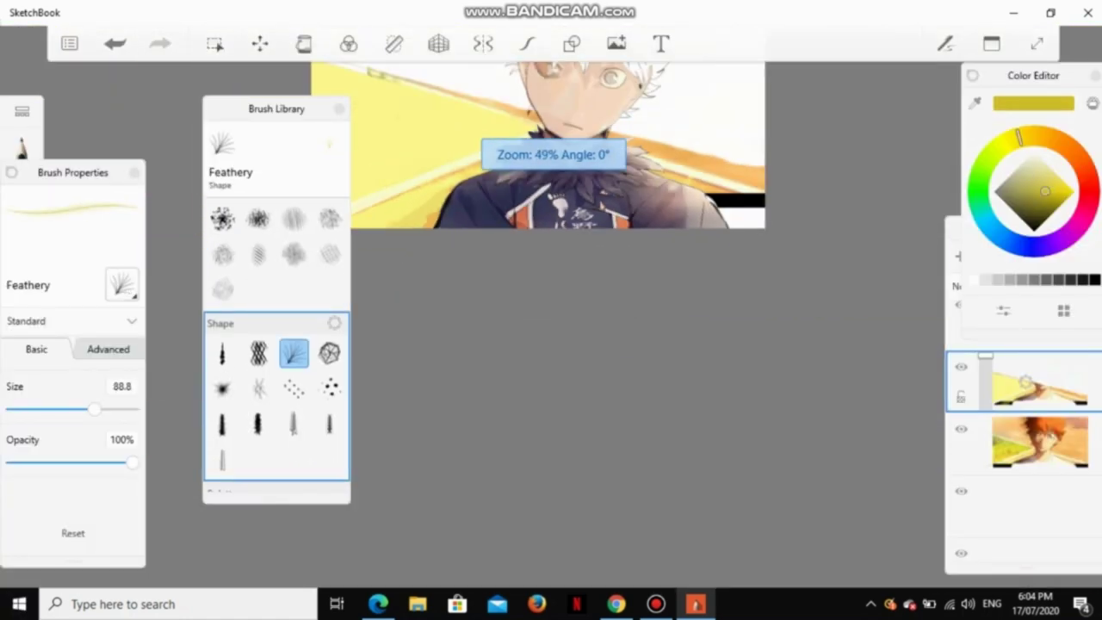
left_click(258, 353)
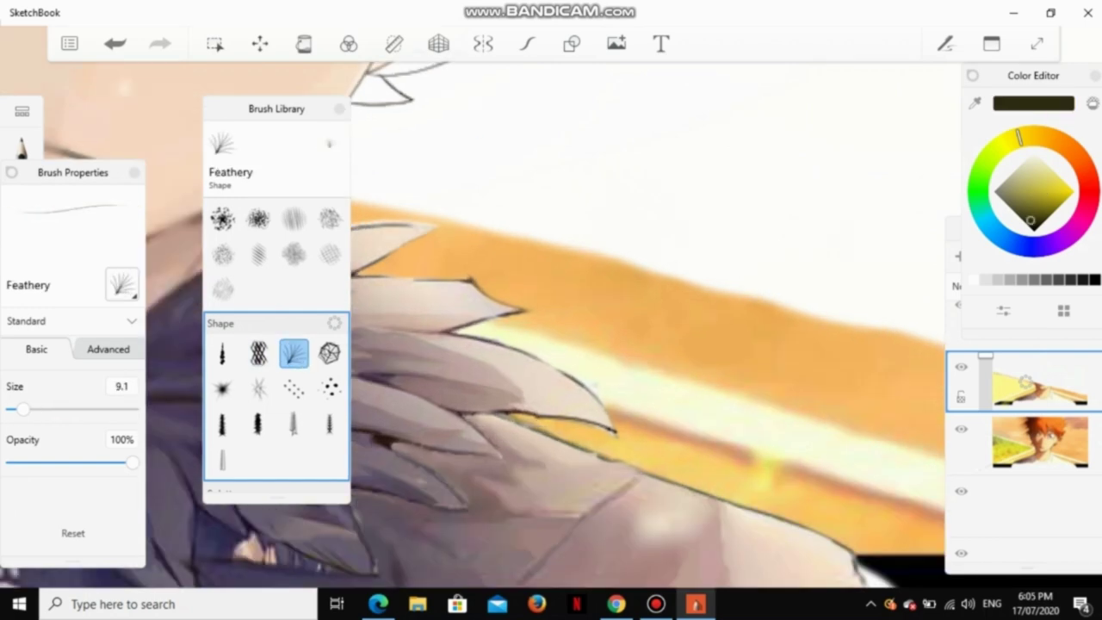
Step: Try the Synthetic Fan Brush at size 105.8 on the background beside the hair and on the yellow field
scroll(277, 345, "down", 3)
left_click(222, 310)
left_click(294, 310)
left_click(330, 276)
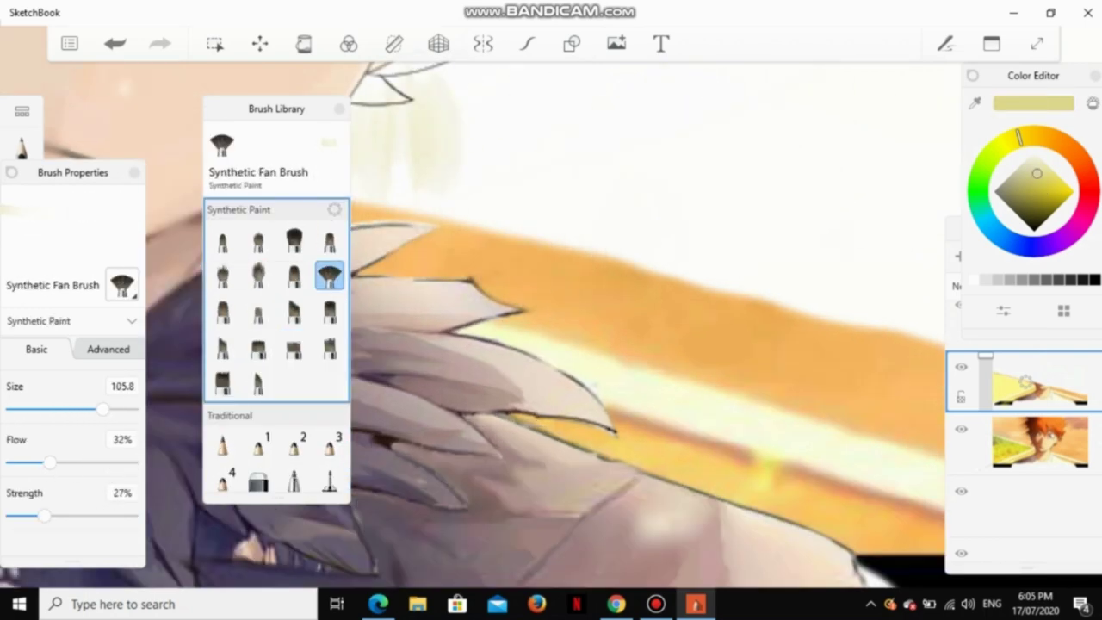
scroll(603, 302, "down", 5)
scroll(603, 301, "up", 8)
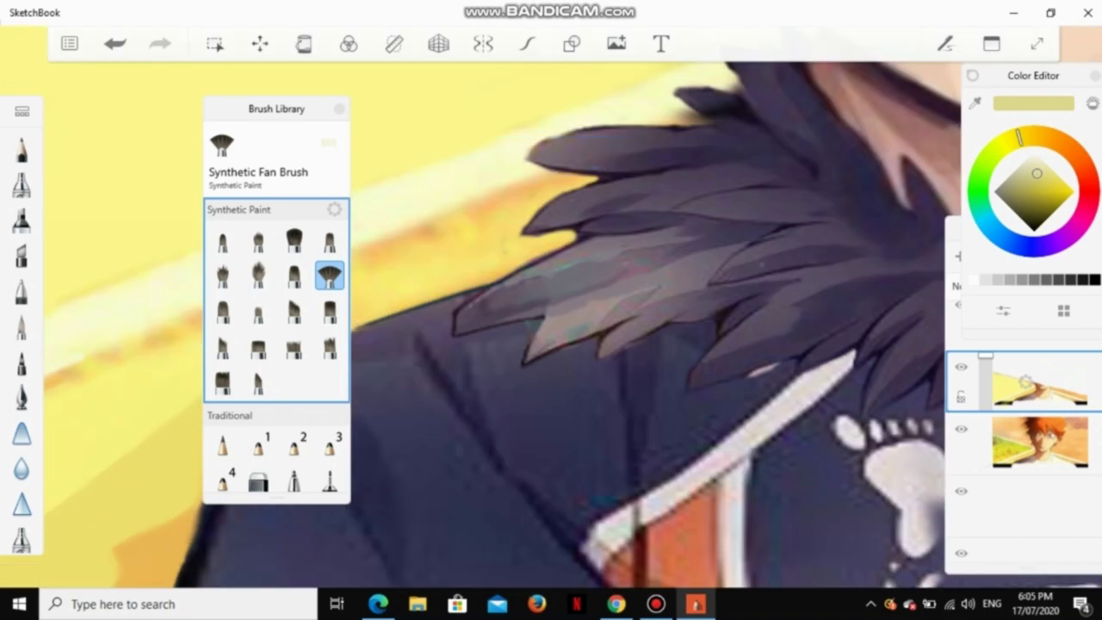
scroll(447, 258, "down", 5)
scroll(448, 259, "up", 5)
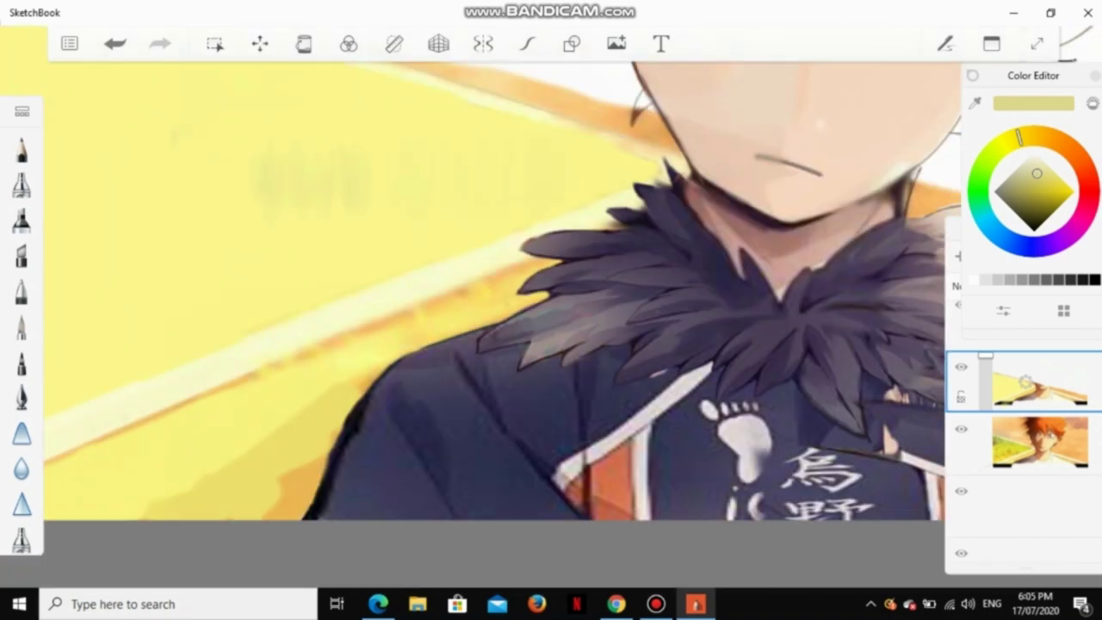
scroll(447, 258, "down", 5)
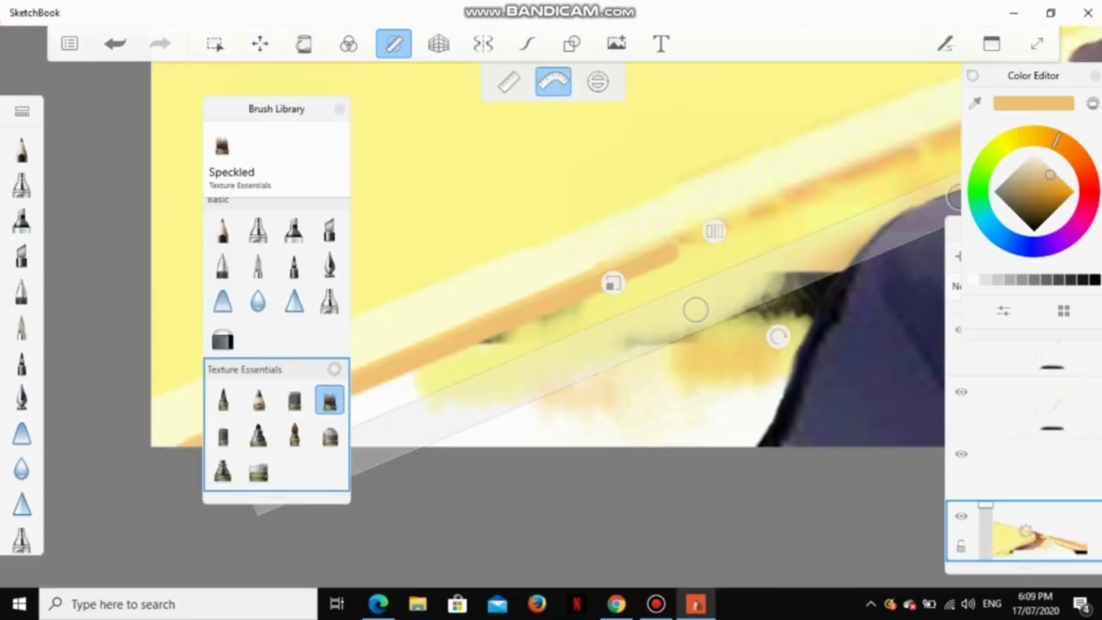
Step: Test Synthetic Paint brushes, including Synthetic Bristle Round Brush, below the orange line and settle on Synthetic Heavy Flat Brush 2
scroll(276, 387, "up", 2)
left_click(294, 433)
left_click(258, 359)
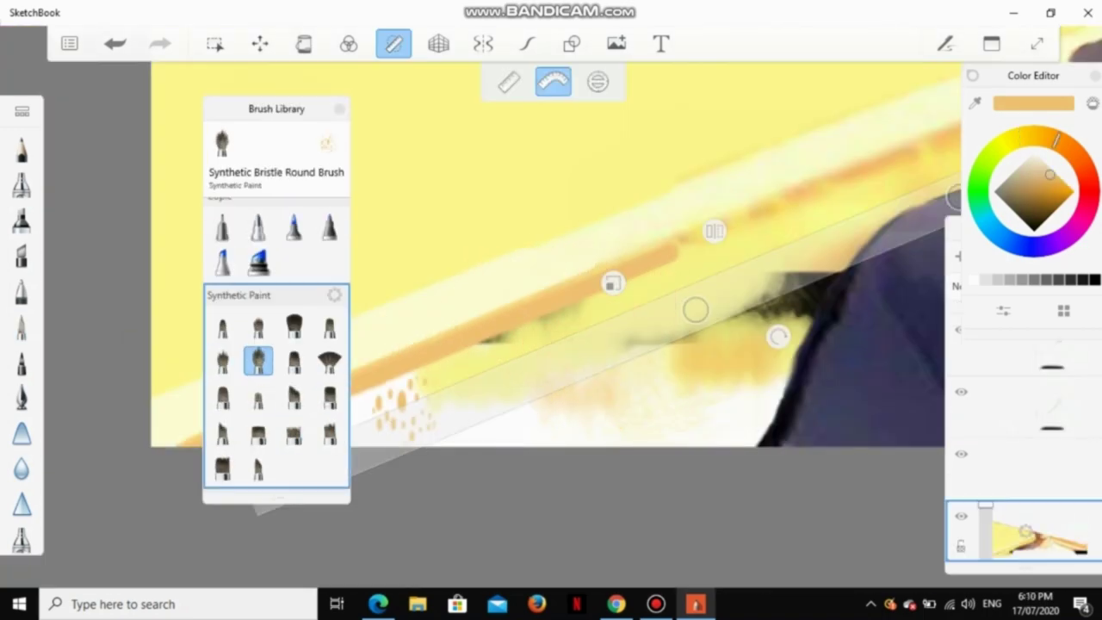
left_click(258, 325)
left_click(330, 396)
scroll(654, 258, "down", 2)
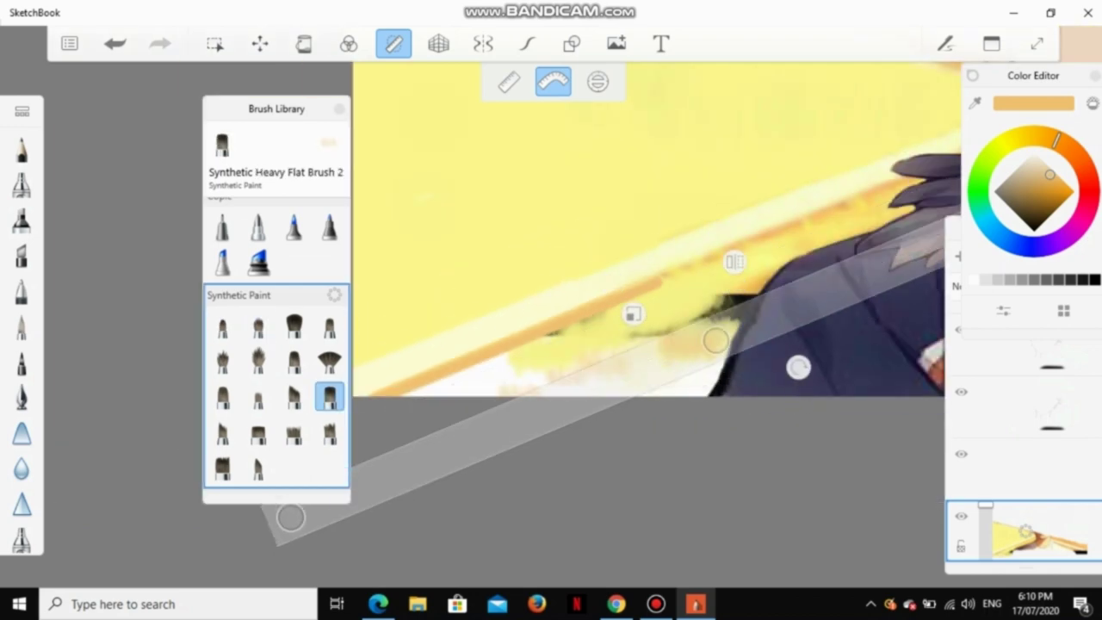
Step: Sample yellow, shift the curved ruler and brush yellow over the orange line and white area below the pale band
left_click(553, 191, "alt")
left_click_drag(484, 391, 527, 382)
mouse_move(716, 340)
left_mouse_down()
mouse_move(719, 309)
mouse_move(756, 279)
left_mouse_up()
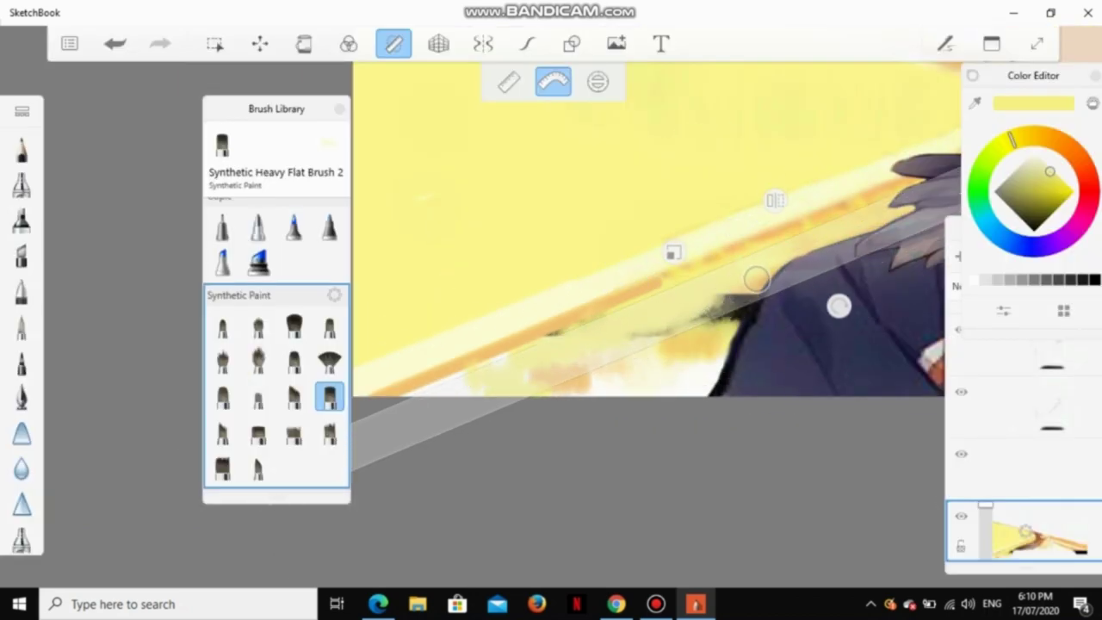
scroll(749, 267, "up", 3)
scroll(801, 274, "down", 3)
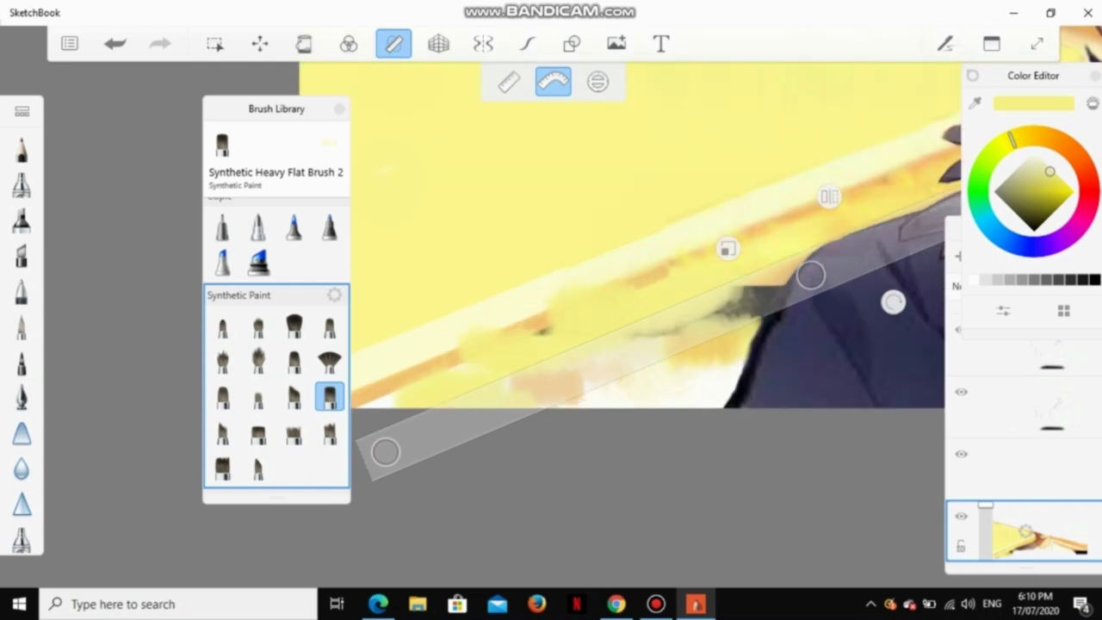
scroll(655, 259, "down", 1)
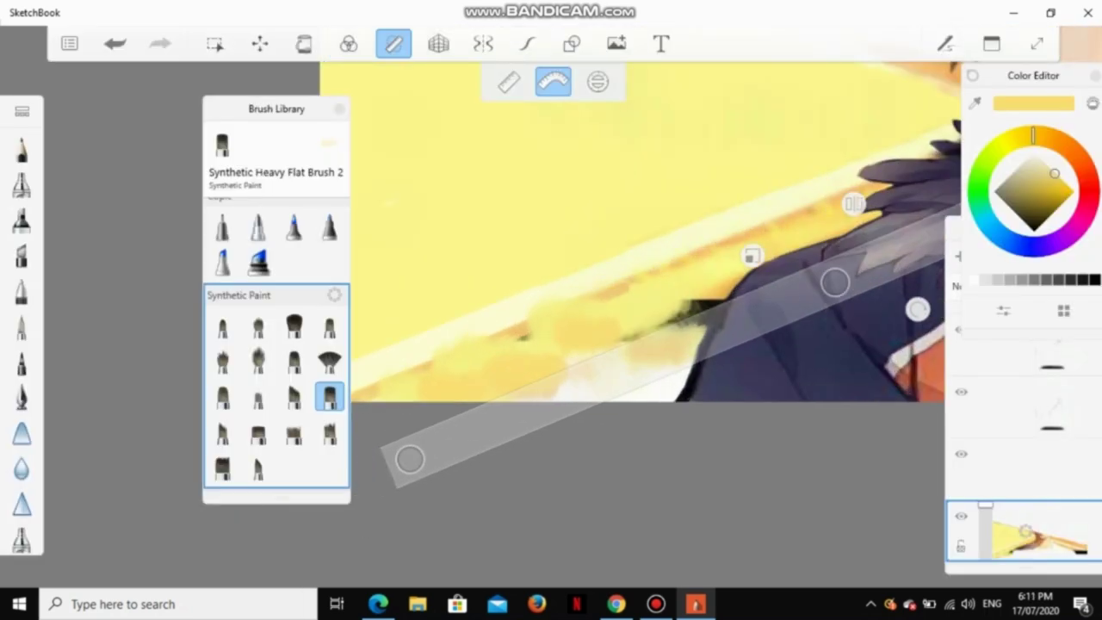
Step: Cover the white area and dark smudges beside the jacket with sampled yellow and orange patches using Synthetic Heavy Flat Brush 2
scroll(551, 214, "down", 2)
left_click(554, 217, "alt")
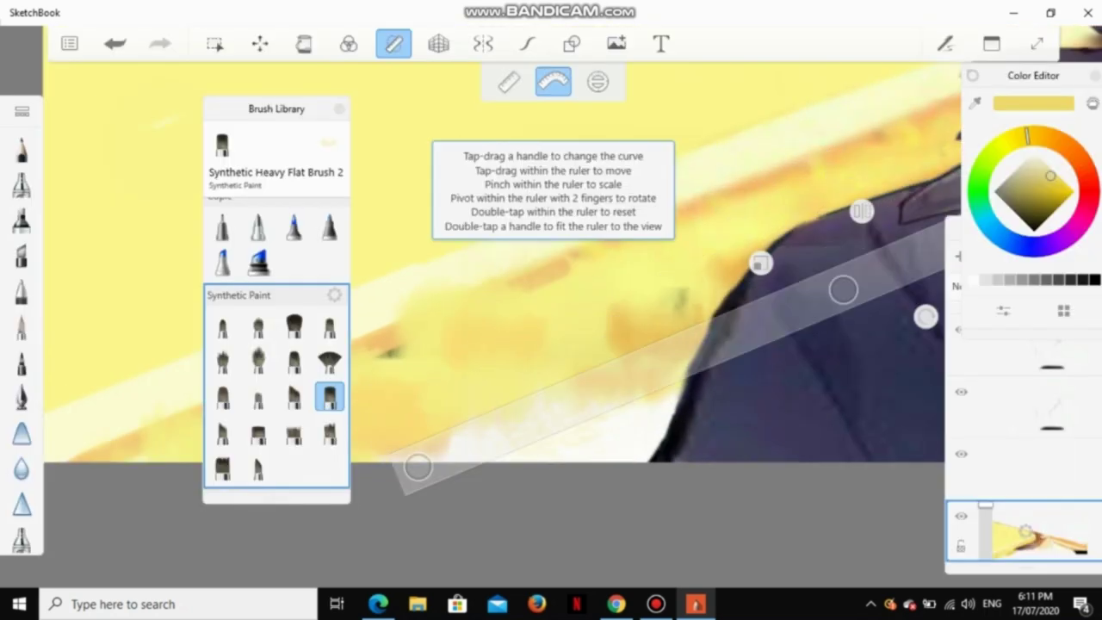
scroll(646, 258, "up", 1)
scroll(646, 241, "down", 1)
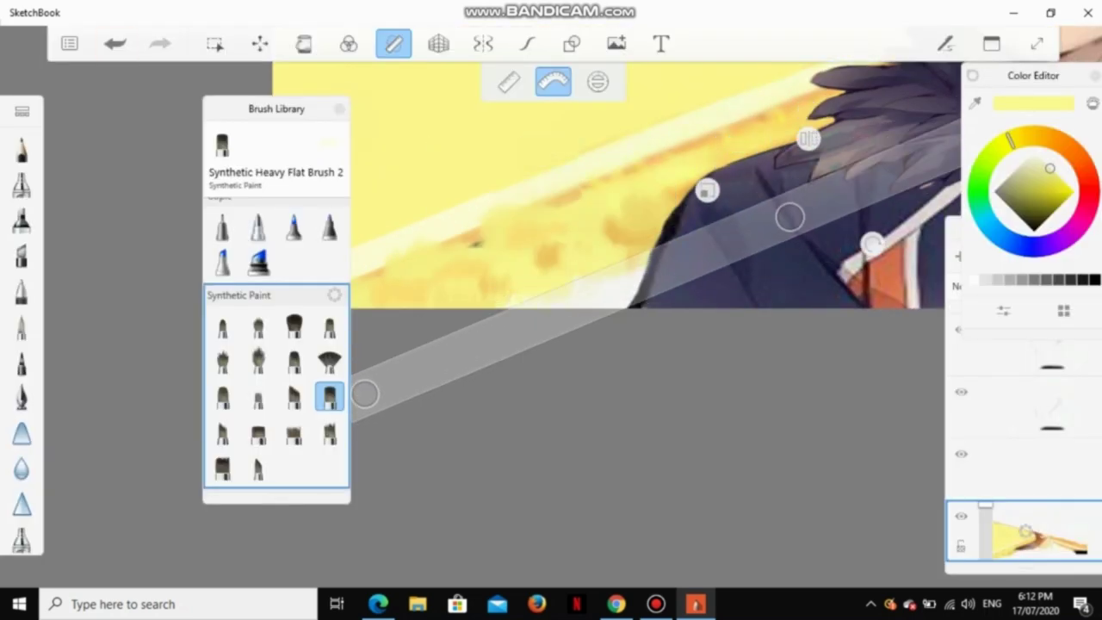
scroll(603, 215, "up", 1)
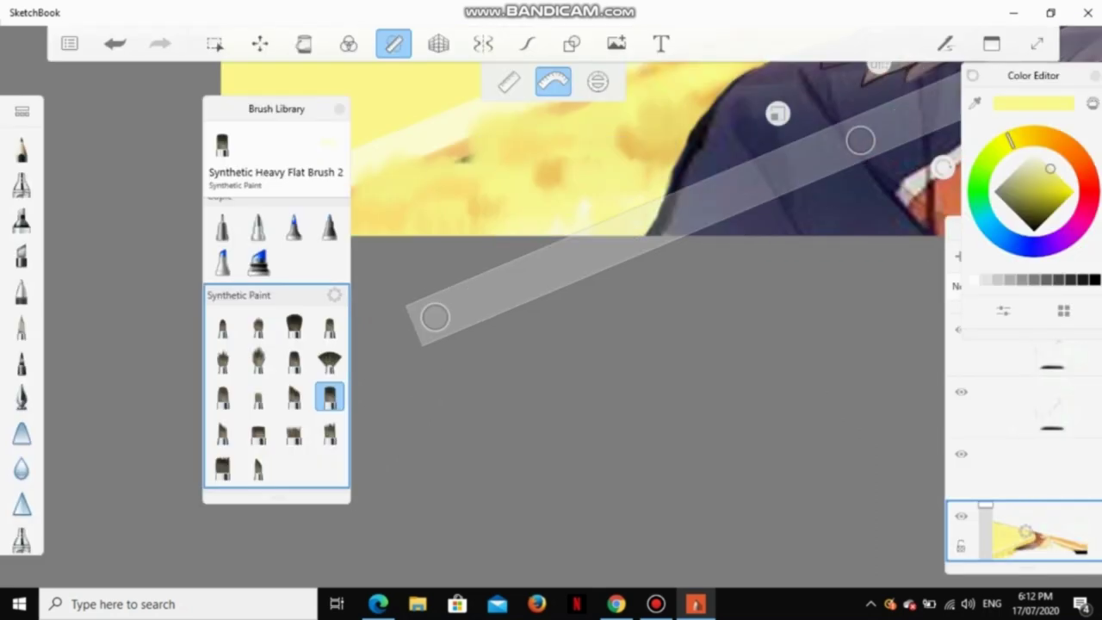
scroll(603, 215, "up", 2)
scroll(603, 215, "up", 3)
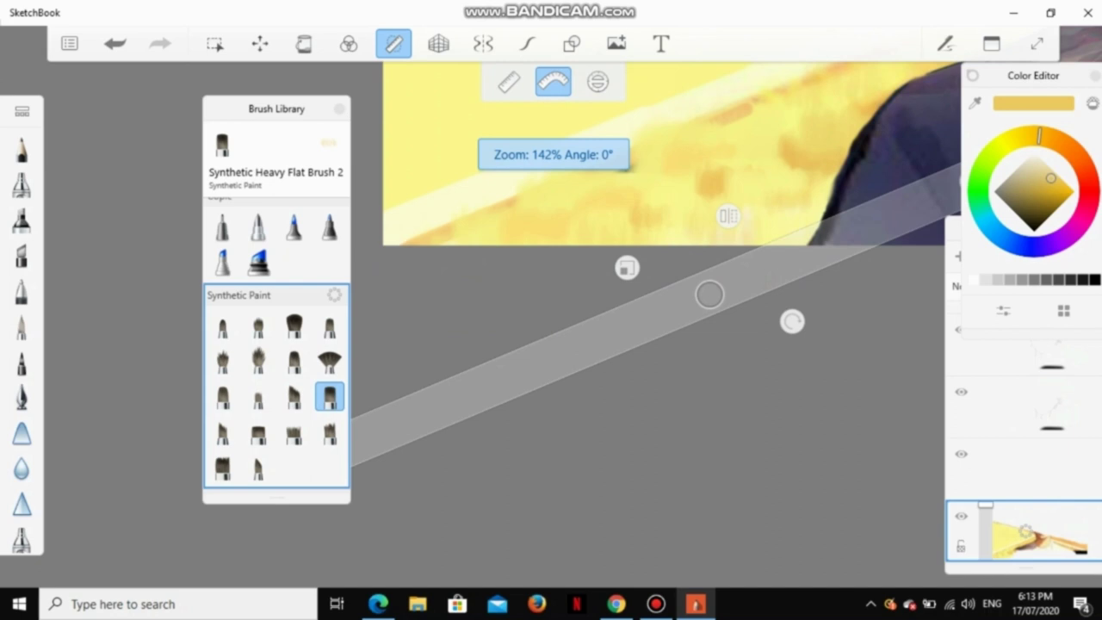
Step: Try Synthetic Bristle Round Brush and Synthetic Flat Bristle Brush beside the jacket, and settle on Synthetic Flat Brush 3
left_click(258, 361)
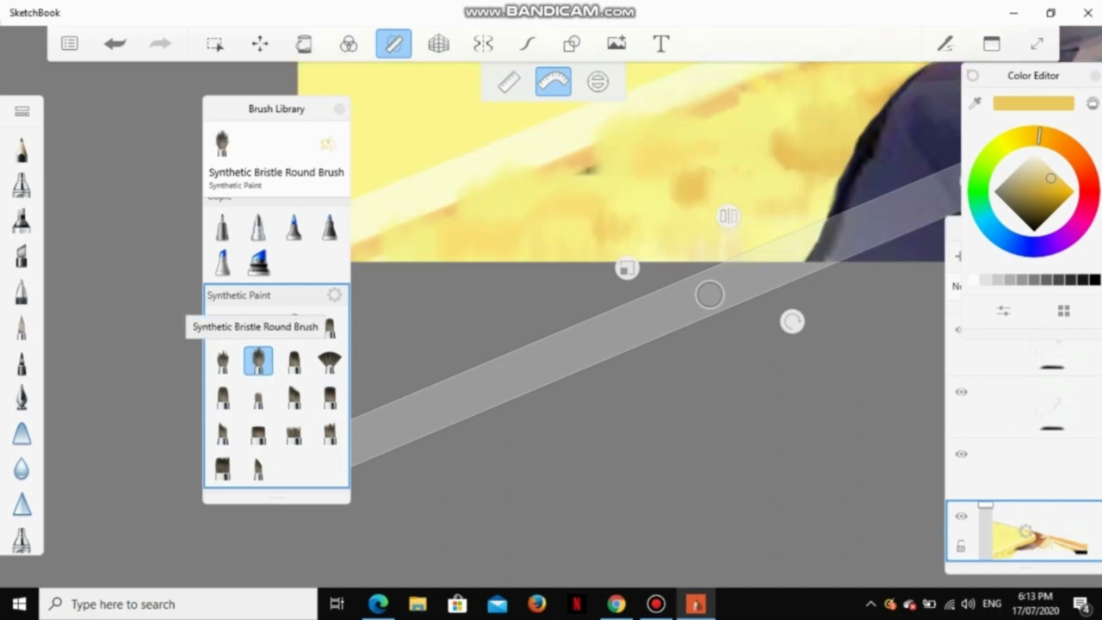
left_click(259, 397)
left_click(293, 433)
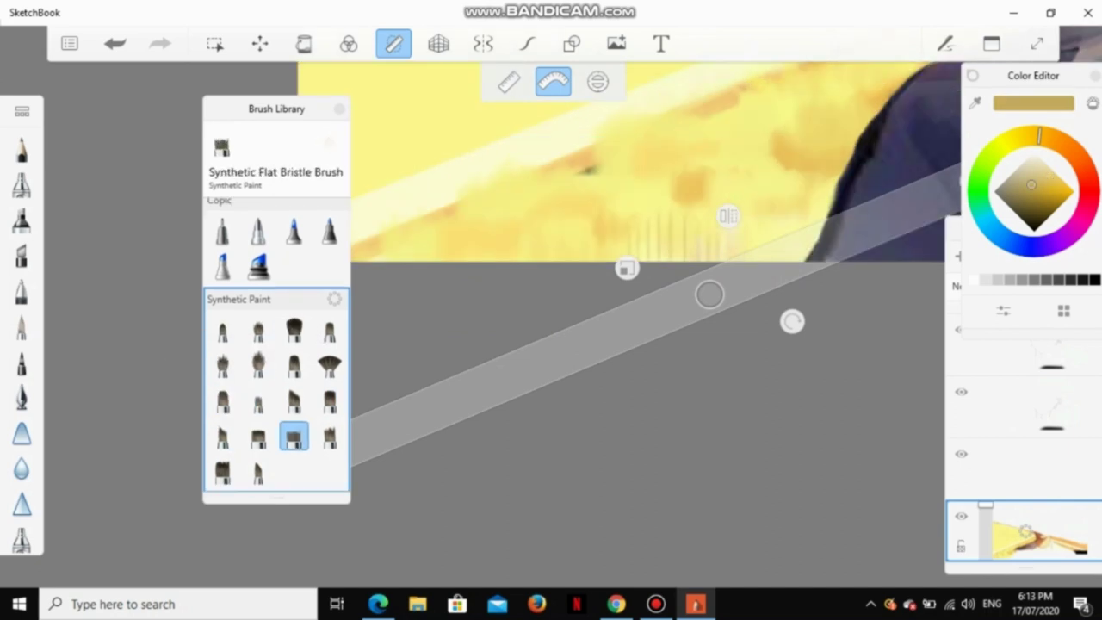
left_click(327, 423)
left_click(292, 387)
left_click(293, 352)
Step: Move the curved ruler and dab sampled yellow and orange tones along the area below the pale band with Synthetic Flat Brush 3
mouse_move(709, 294)
left_mouse_down()
mouse_move(665, 243)
mouse_move(736, 318)
mouse_move(742, 243)
mouse_move(760, 269)
left_mouse_up()
left_click(551, 215, "alt")
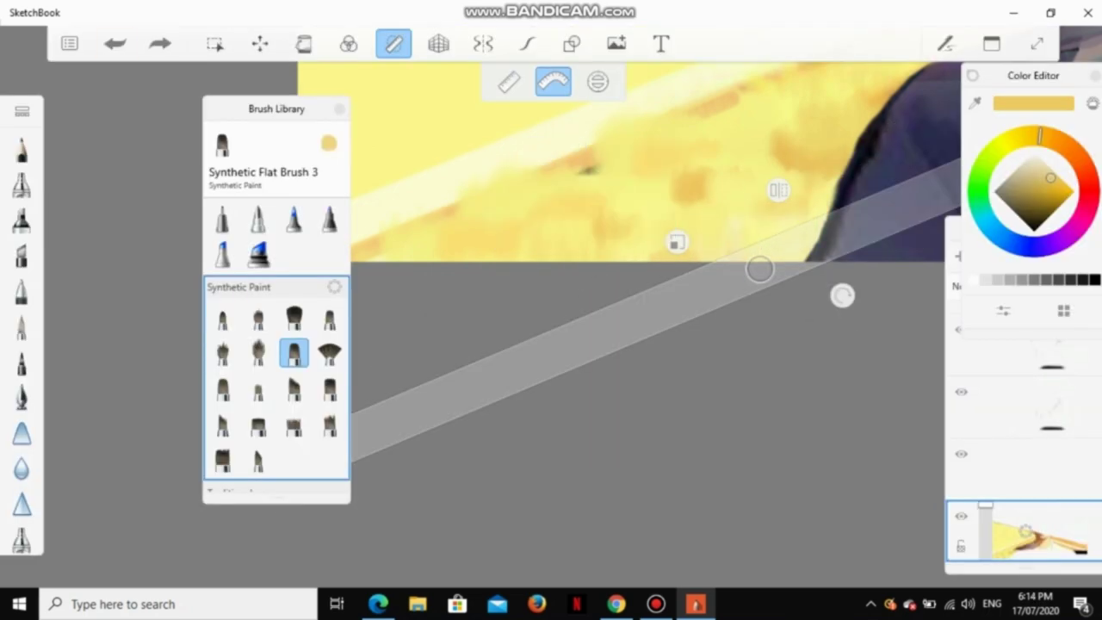
left_click(551, 173, "alt")
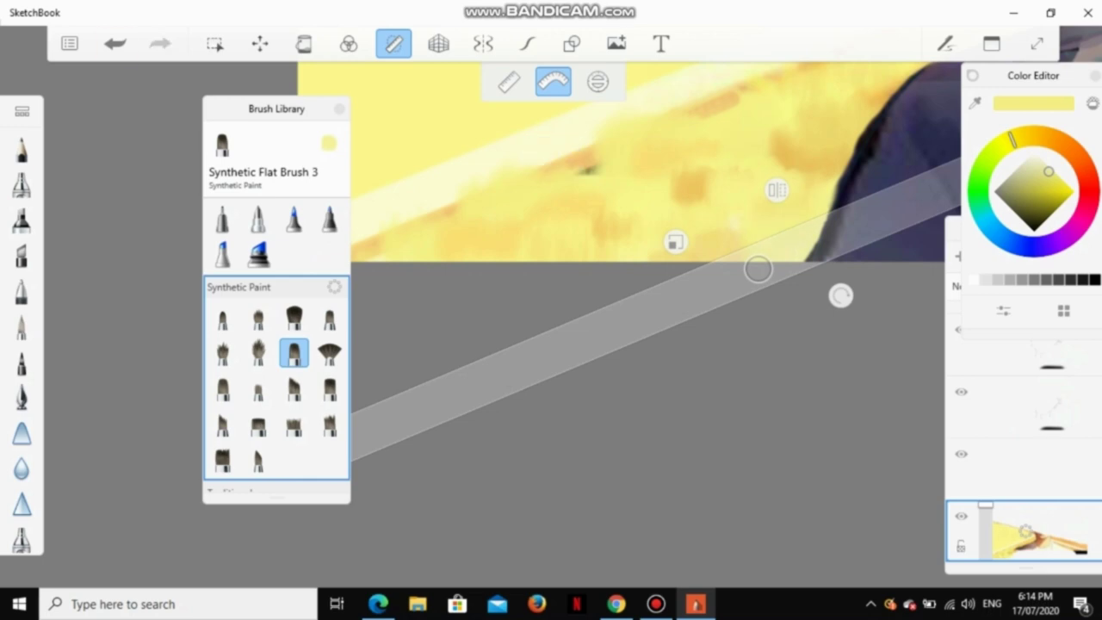
scroll(655, 258, "down", 2)
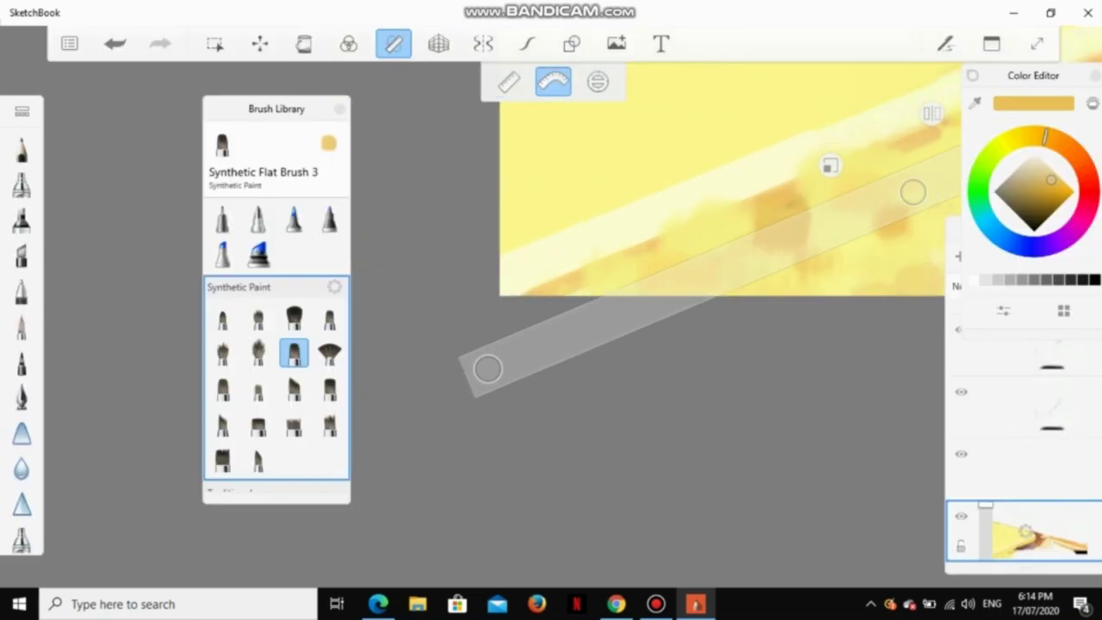
left_click(893, 116, "alt")
scroll(893, 116, "up", 1)
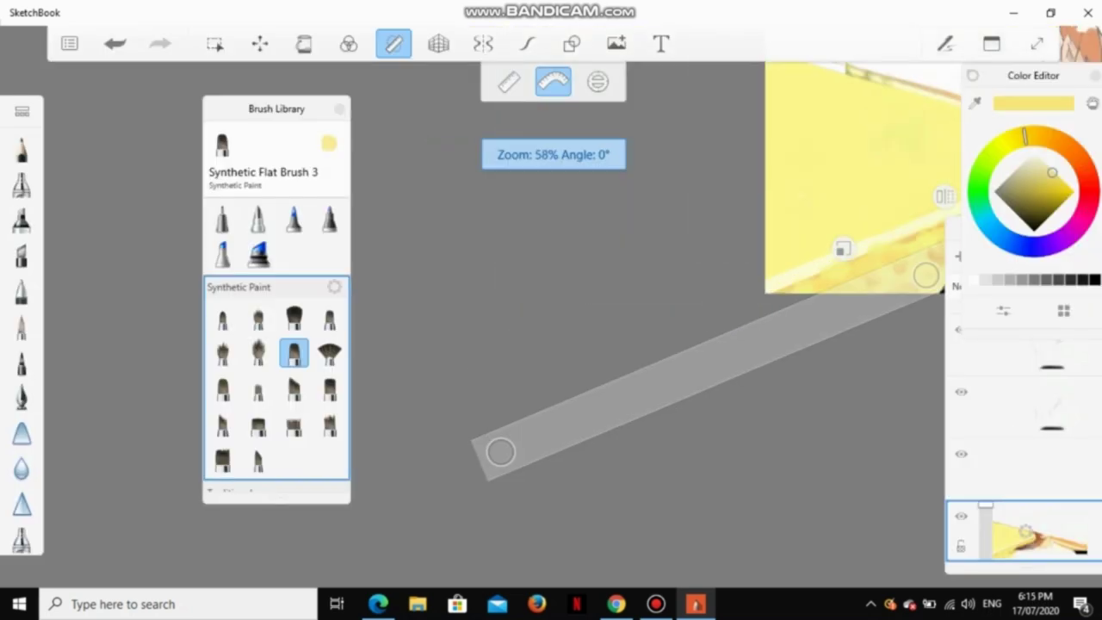
Step: Choose the Camo texture brush and add orange speckles to the lower part of the yellow field
scroll(654, 259, "down", 3)
left_click(222, 426)
scroll(655, 258, "up", 2)
scroll(275, 387, "down", 3)
scroll(655, 259, "up", 2)
left_click(222, 360)
scroll(655, 258, "up", 2)
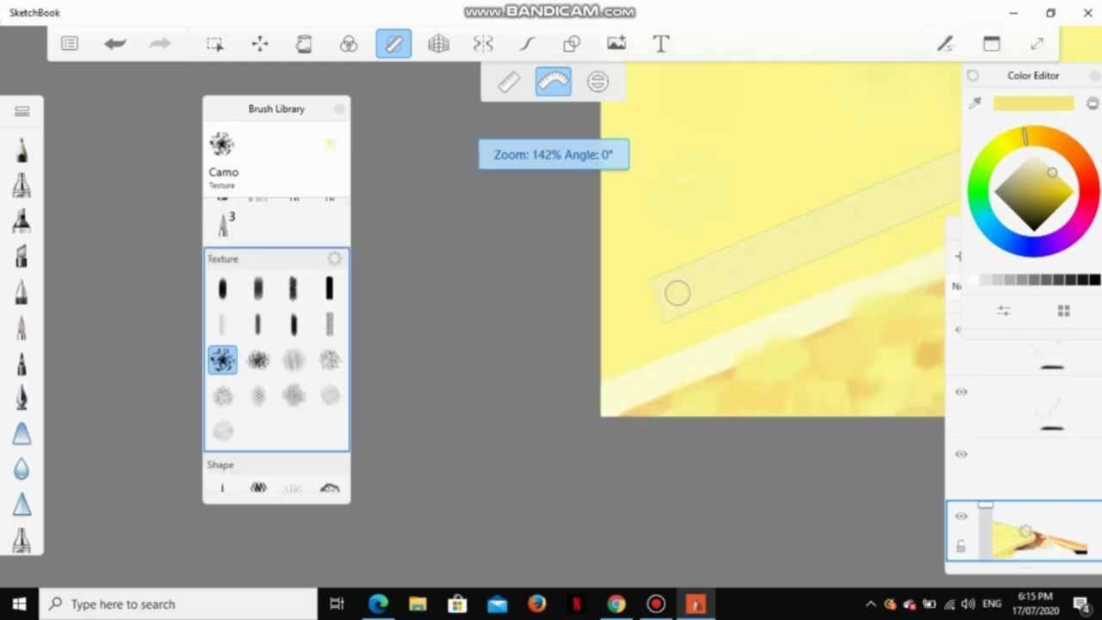
scroll(677, 294, "down", 3)
scroll(677, 294, "up", 2)
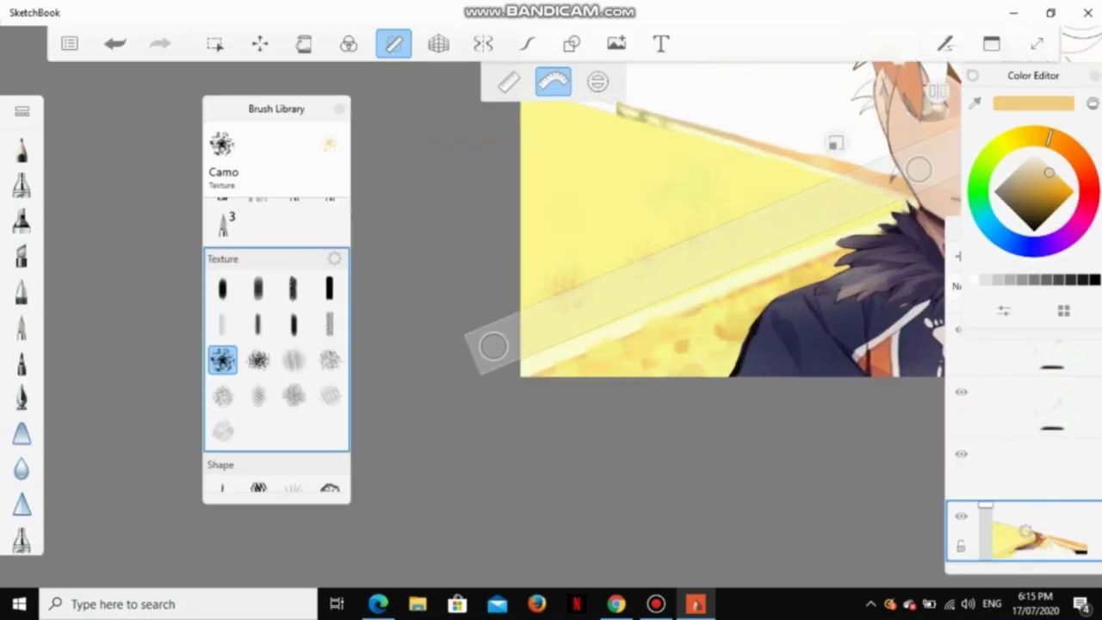
Step: Shift the curved ruler and spread orange Camo speckles across the rest of the yellow field
left_click_drag(493, 346, 506, 455)
scroll(732, 241, "down", 1)
scroll(732, 258, "up", 2)
scroll(361, 366, "down", 2)
scroll(357, 339, "up", 2)
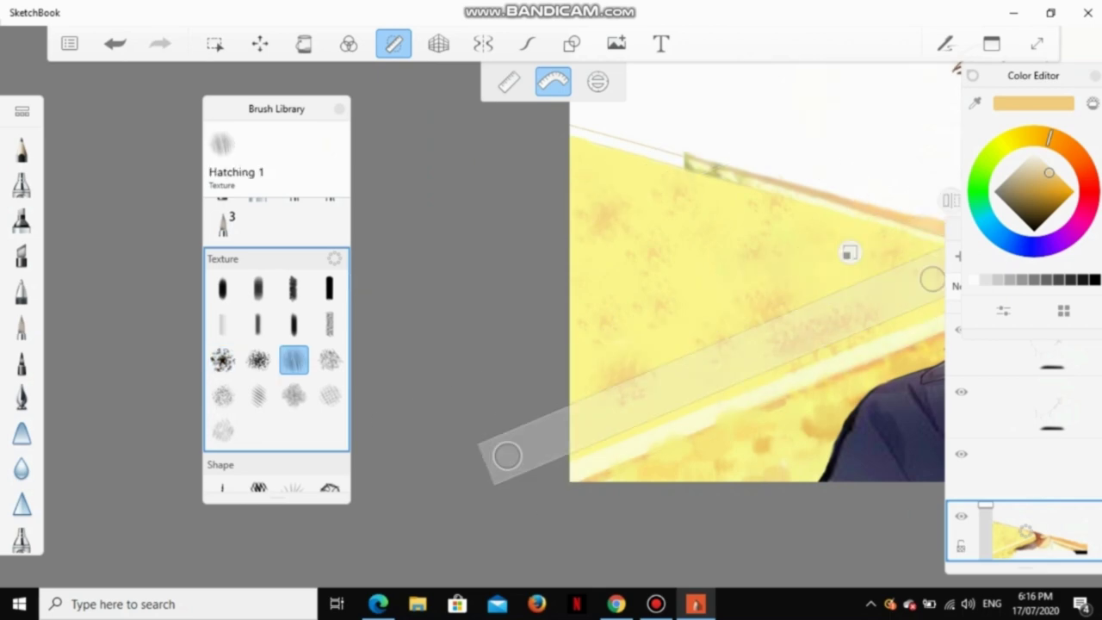
left_click_drag(623, 412, 532, 452)
scroll(758, 275, "down", 2)
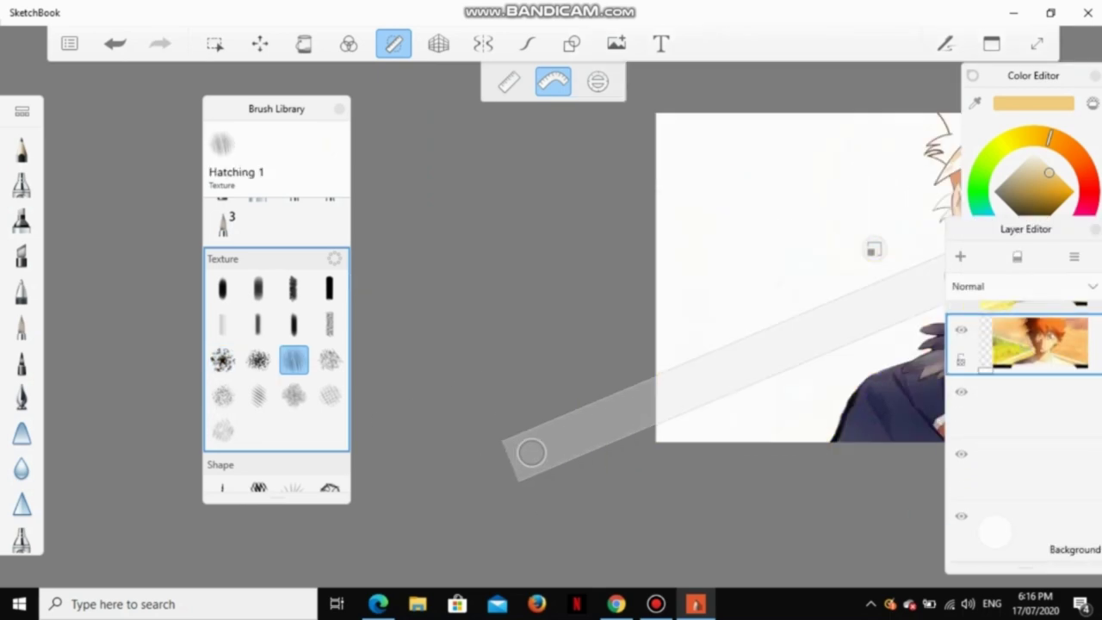
Step: Undo the change hiding the yellow field, sample green from the reference and paint thin grass tufts across the field's upper part
key("ctrl+z")
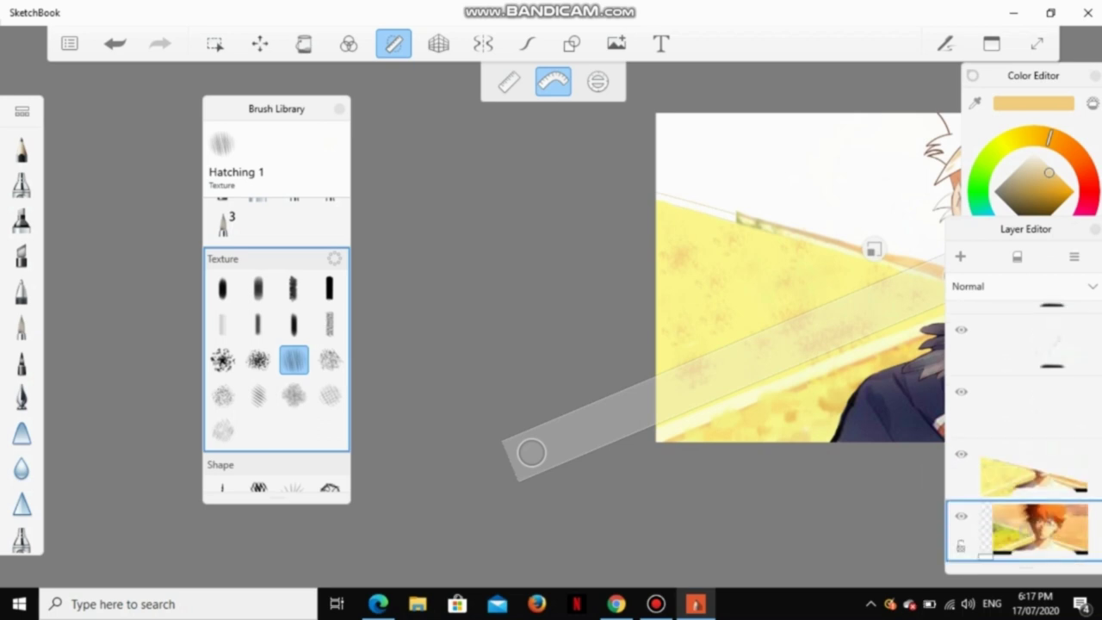
scroll(873, 250, "up", 2)
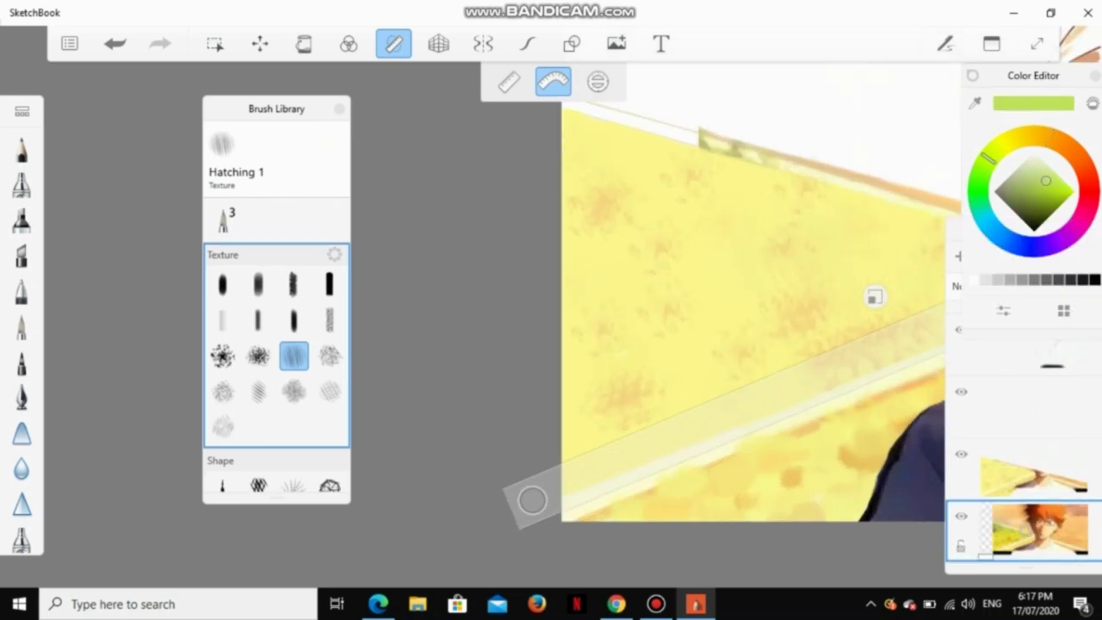
left_click(223, 220)
scroll(276, 361, "down", 2)
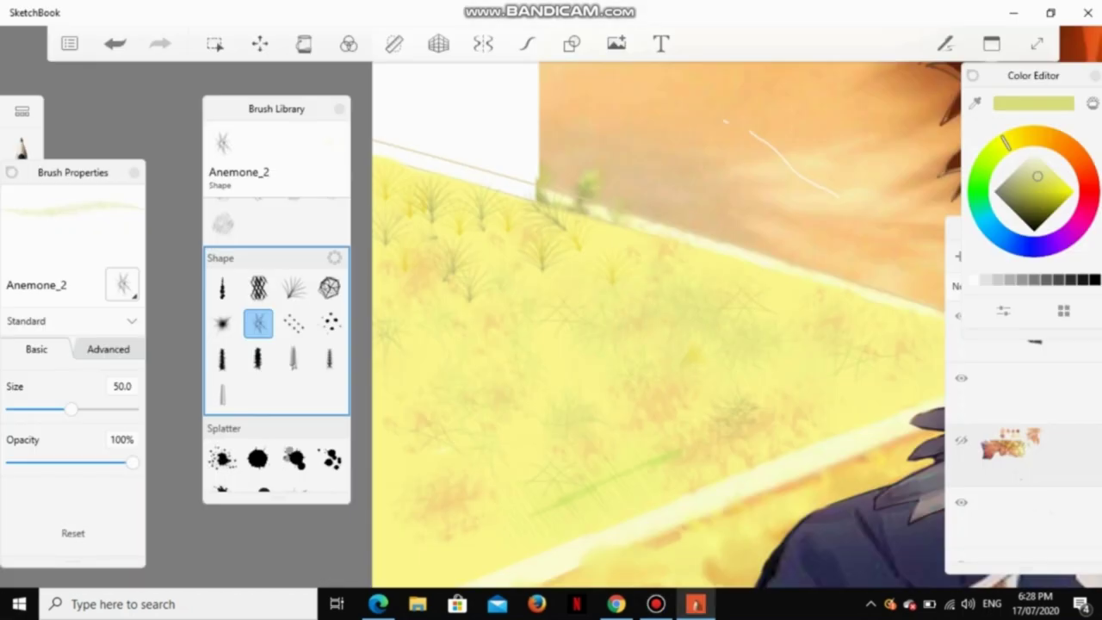
Step: Texture the yellow field with olive Anemone_2 strokes at size 50.0 and undo the last stroke
scroll(565, 384, "down", 3)
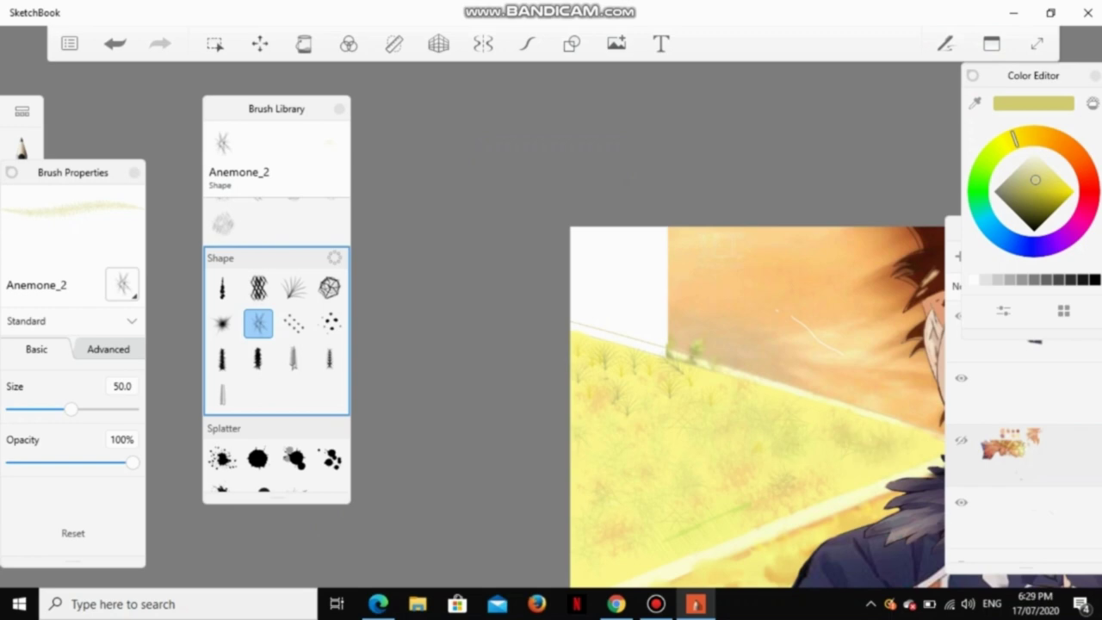
scroll(861, 400, "up", 3)
left_click_drag(489, 394, 586, 408)
key("ctrl+z")
Step: Add small Feathery tufts and spread green and lime Camo texture at size 40.1 across the yellow field
left_click(294, 288)
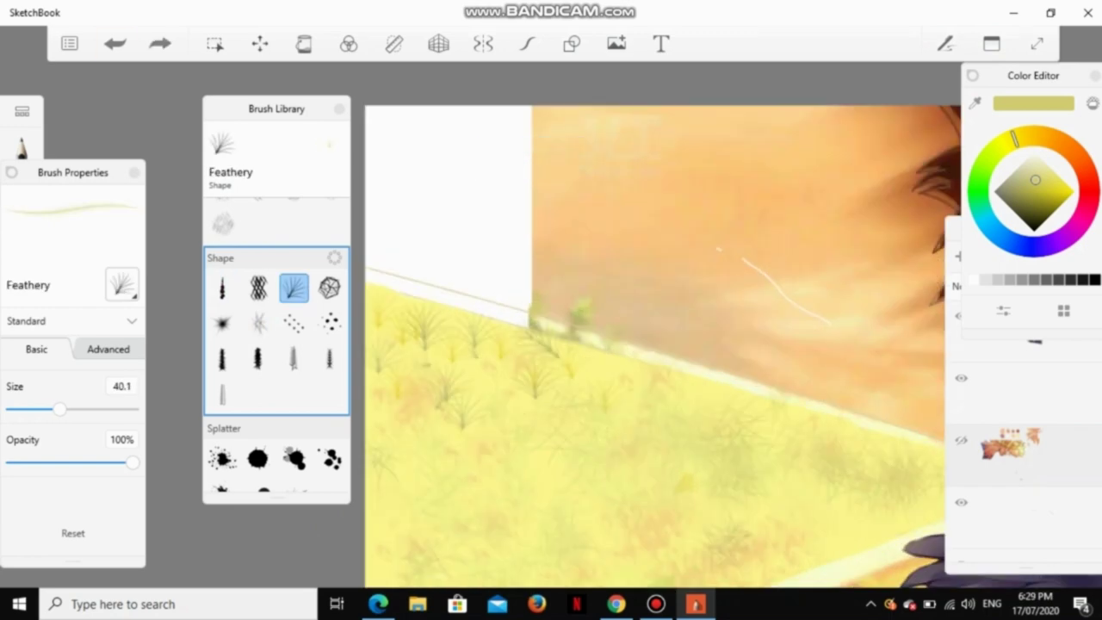
scroll(276, 344, "up", 3)
left_click(222, 310)
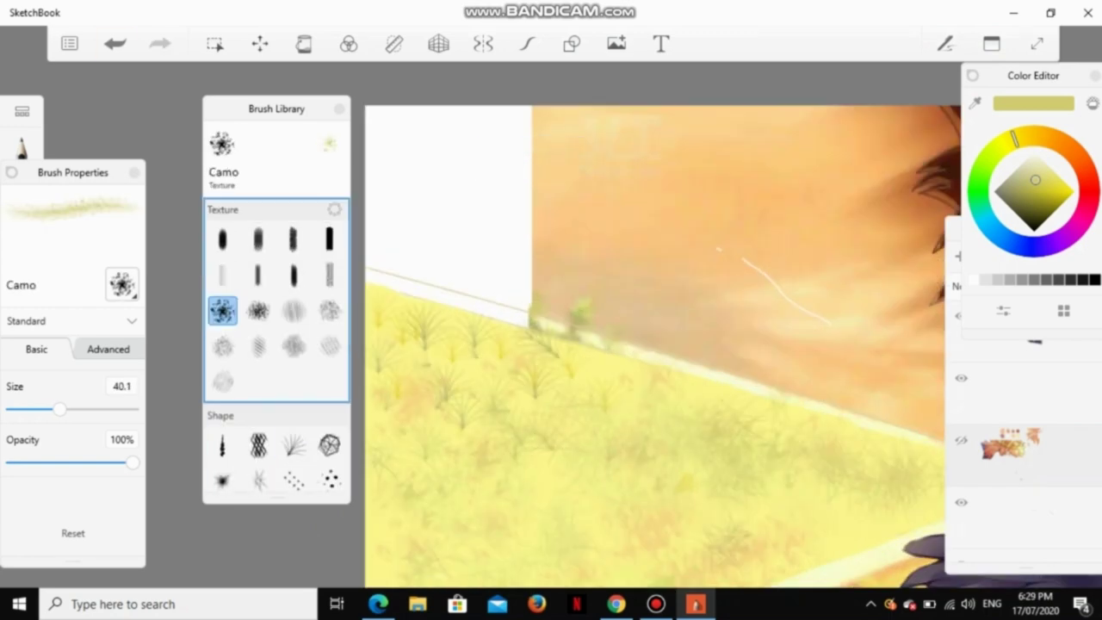
scroll(714, 372, "down", 3)
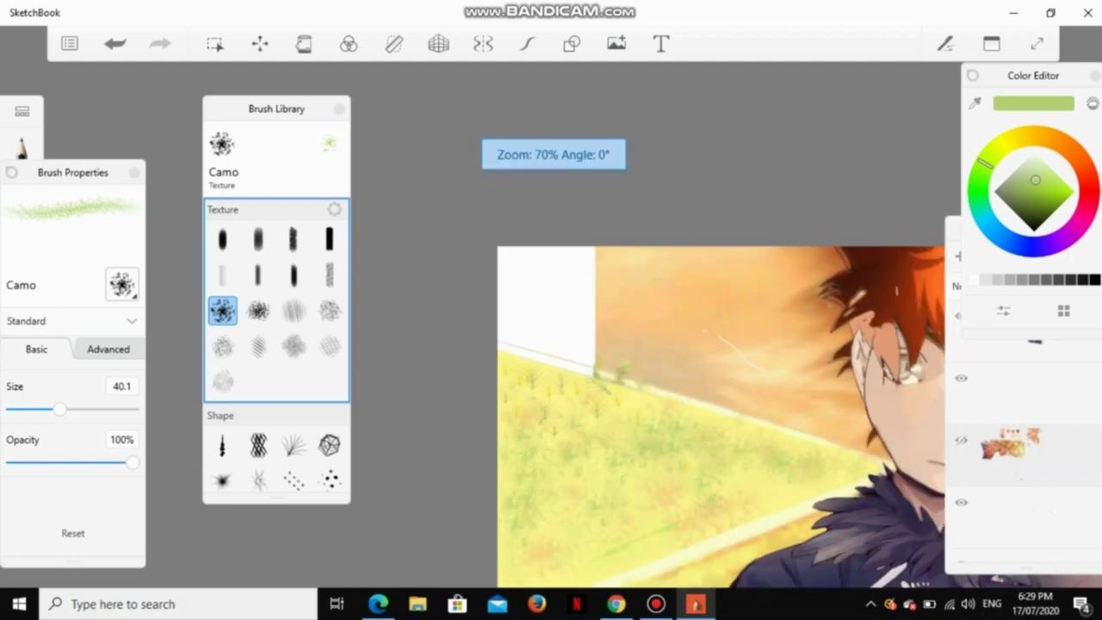
scroll(633, 307, "up", 1)
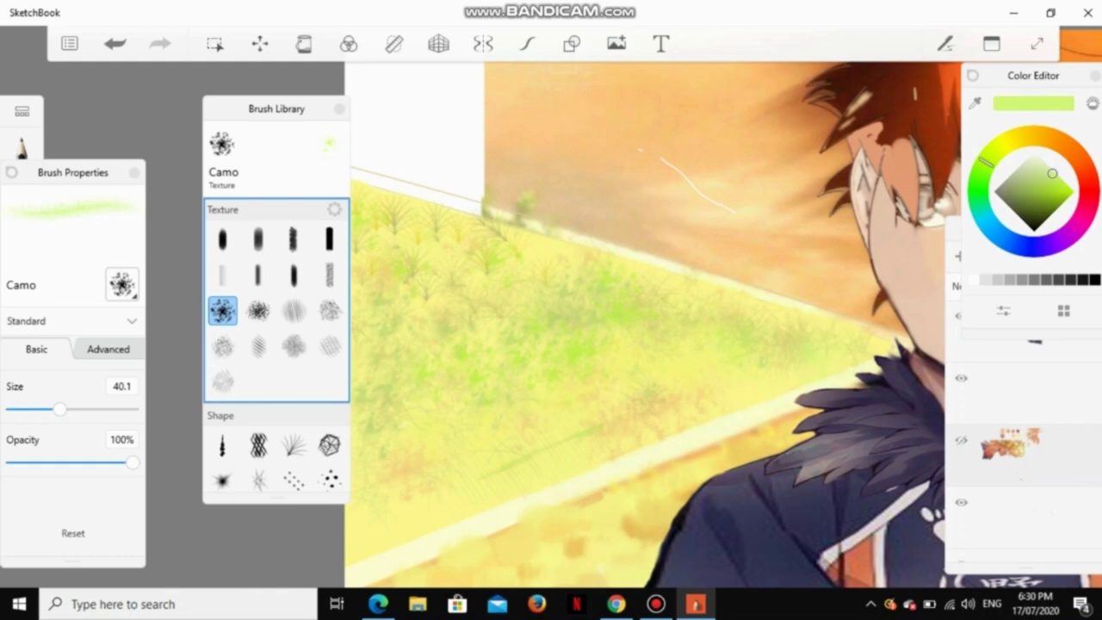
scroll(637, 327, "down", 2)
scroll(638, 327, "up", 3)
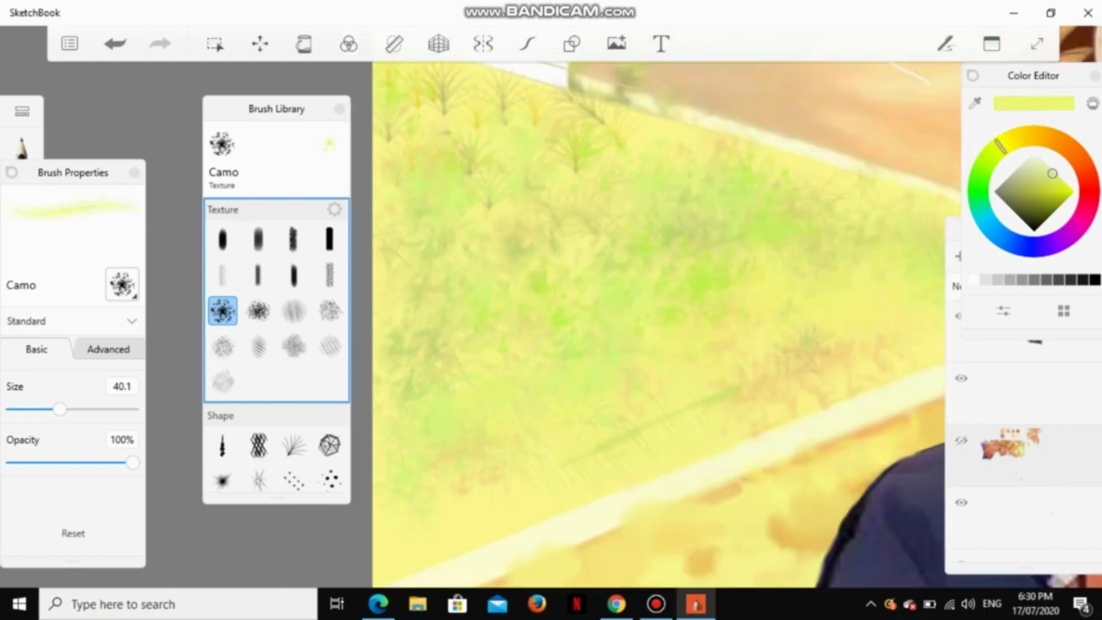
Step: Paint bright green Feathery tufts across the field's upper part and a yellow-olive grass clump near its middle
left_click(294, 445)
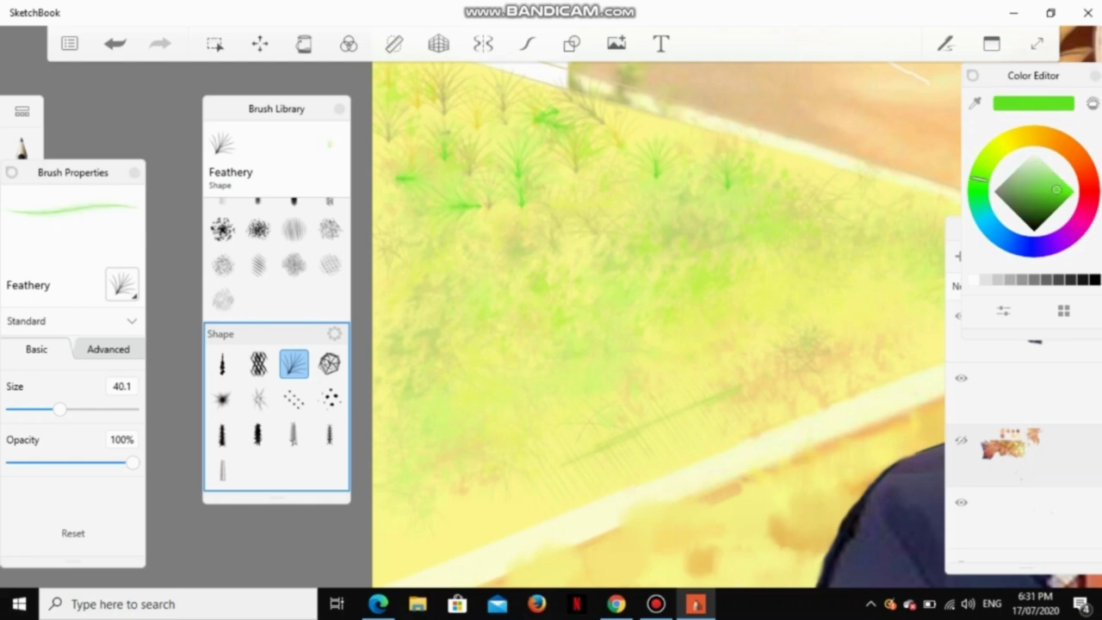
scroll(638, 327, "down", 2)
scroll(638, 327, "up", 2)
scroll(638, 328, "down", 1)
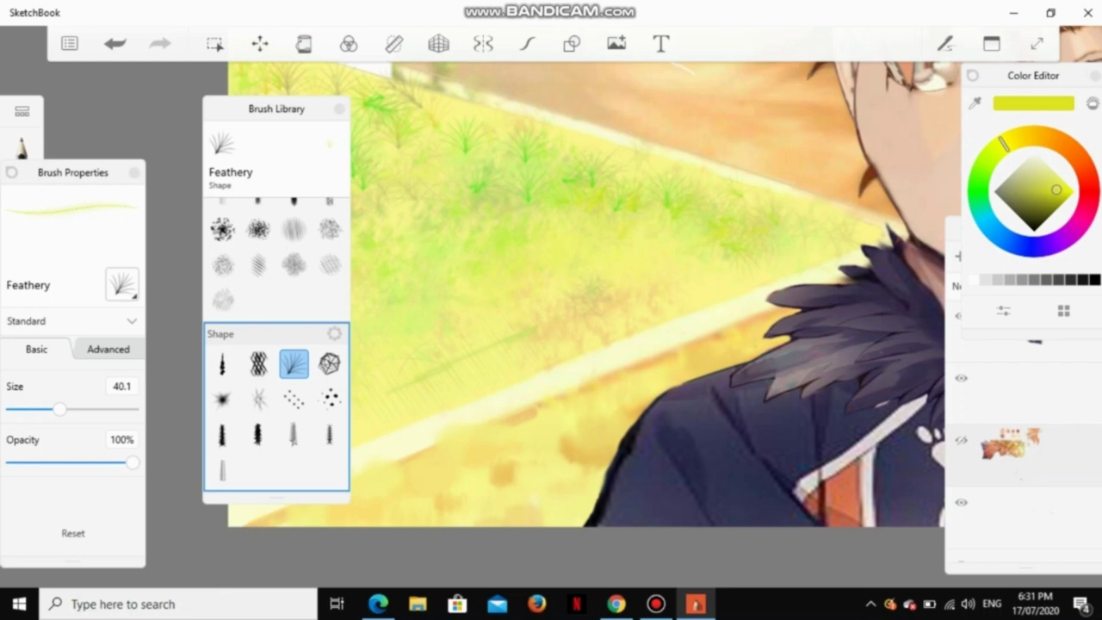
scroll(596, 294, "down", 2)
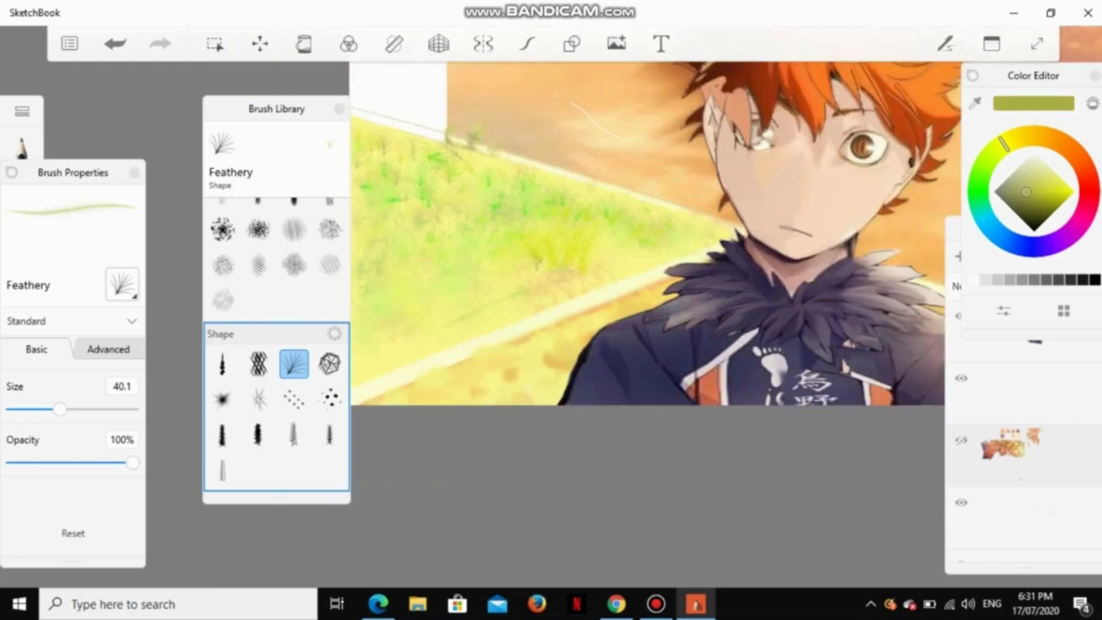
scroll(656, 237, "right", 2)
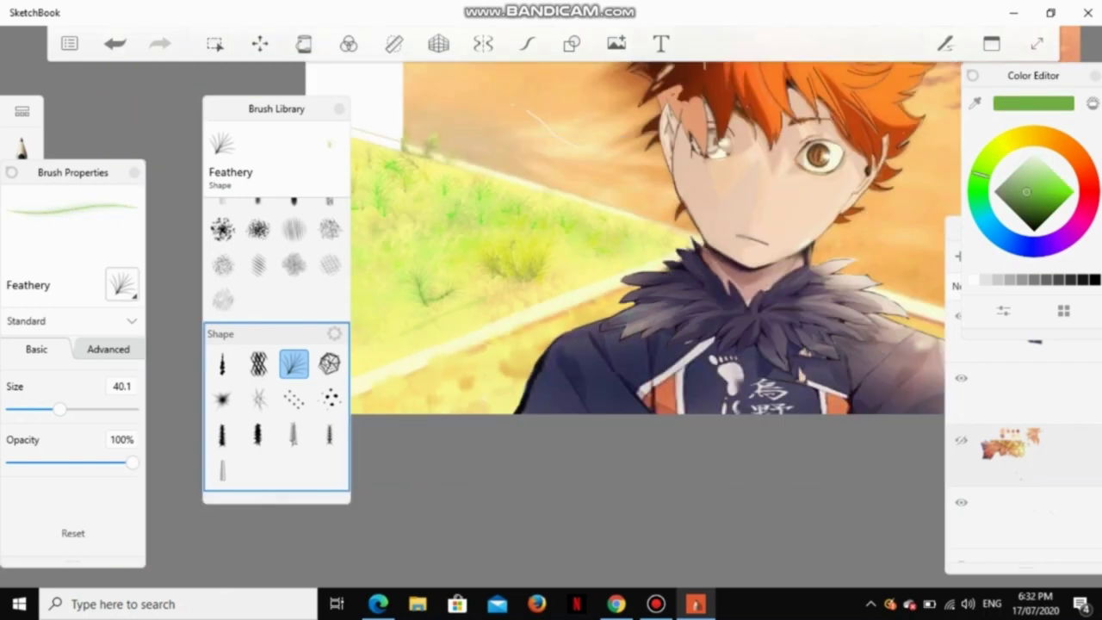
Step: Choose the Hr texture brush at size 75.0 and work olive-green texture into the field
left_click(294, 264)
scroll(655, 259, "up", 2)
scroll(654, 258, "down", 3)
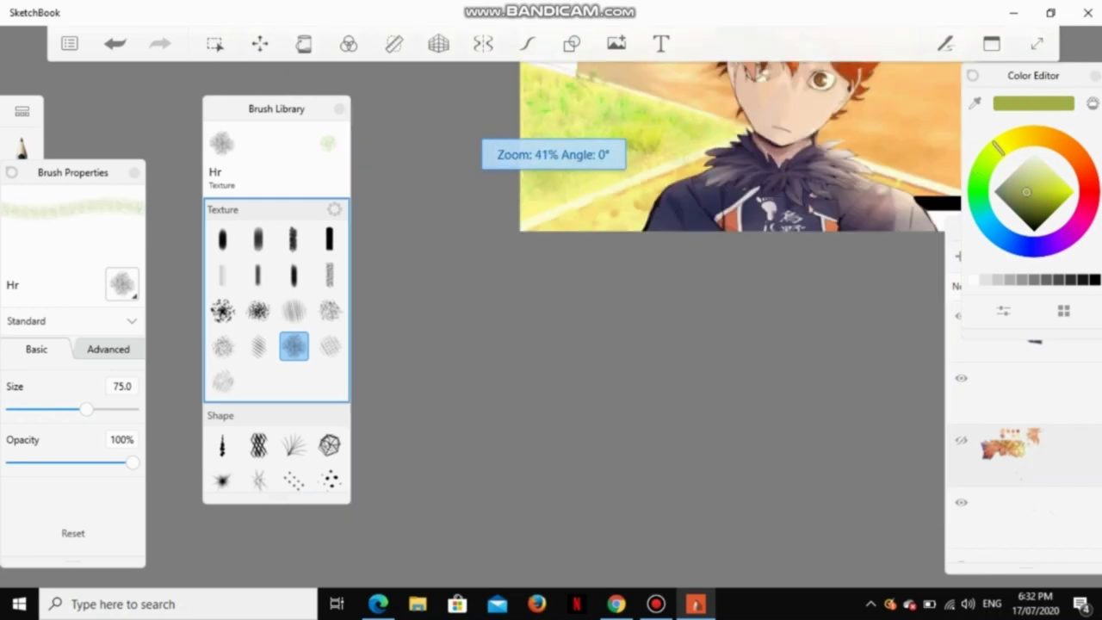
scroll(688, 258, "up", 3)
Step: Try the Brush 2 texture on the field, then cover it with fine olive Feathery grass strokes at size 40.1
left_click(258, 238)
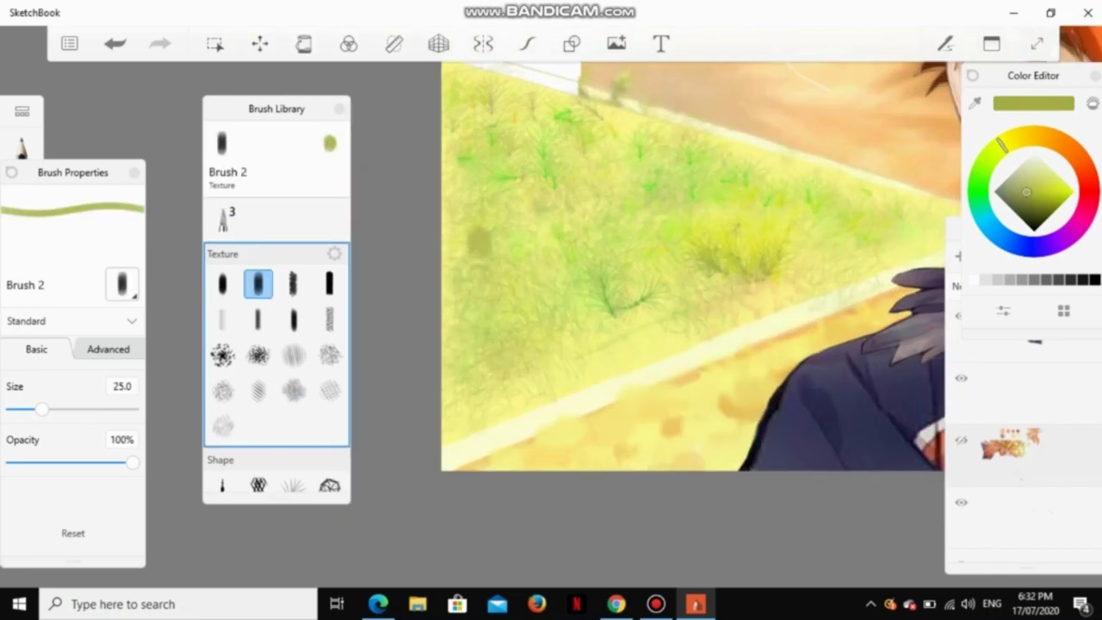
scroll(276, 344, "down", 1)
left_click(222, 362)
scroll(689, 258, "up", 1)
left_click(294, 363)
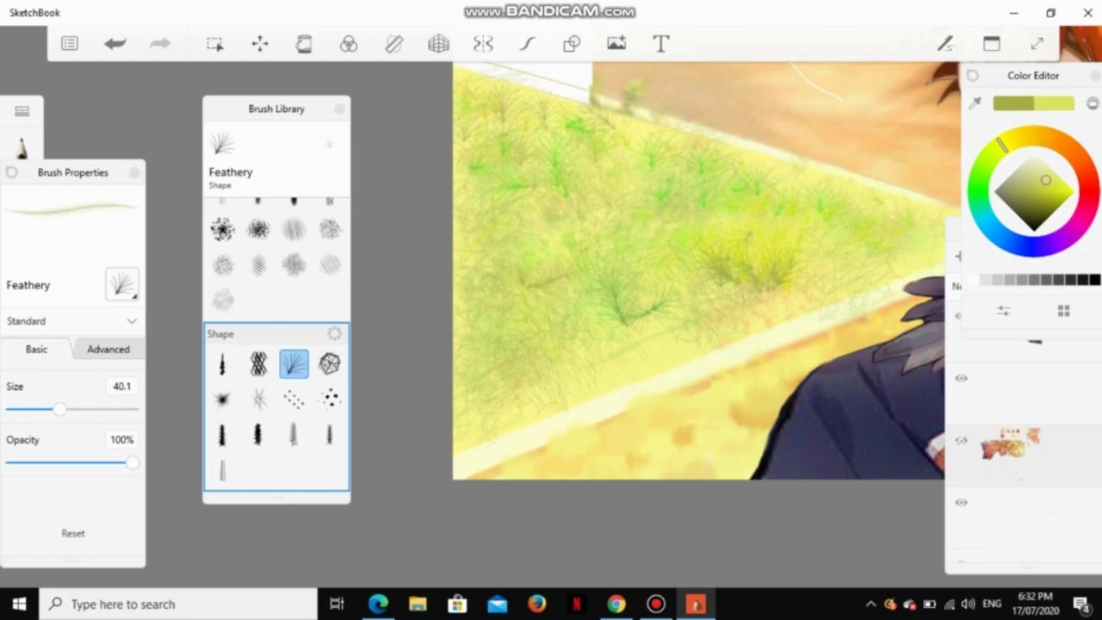
Step: Add light-green texture and golden-brown patches to the field with the Thorny brush at size 25.0
scroll(697, 267, "down", 3)
scroll(697, 267, "up", 4)
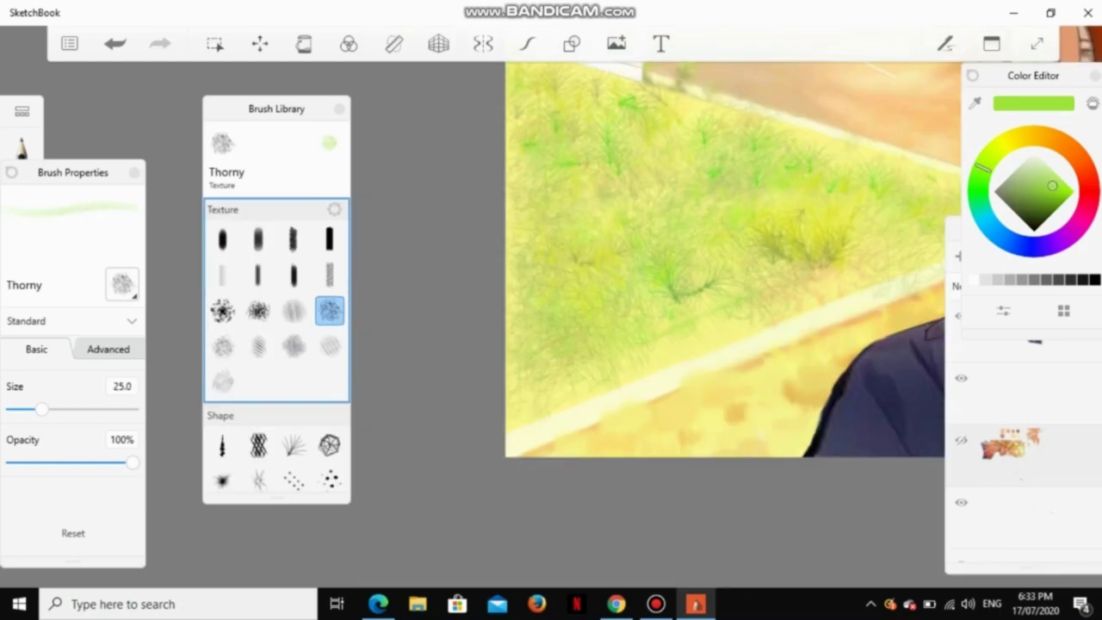
scroll(723, 259, "down", 3)
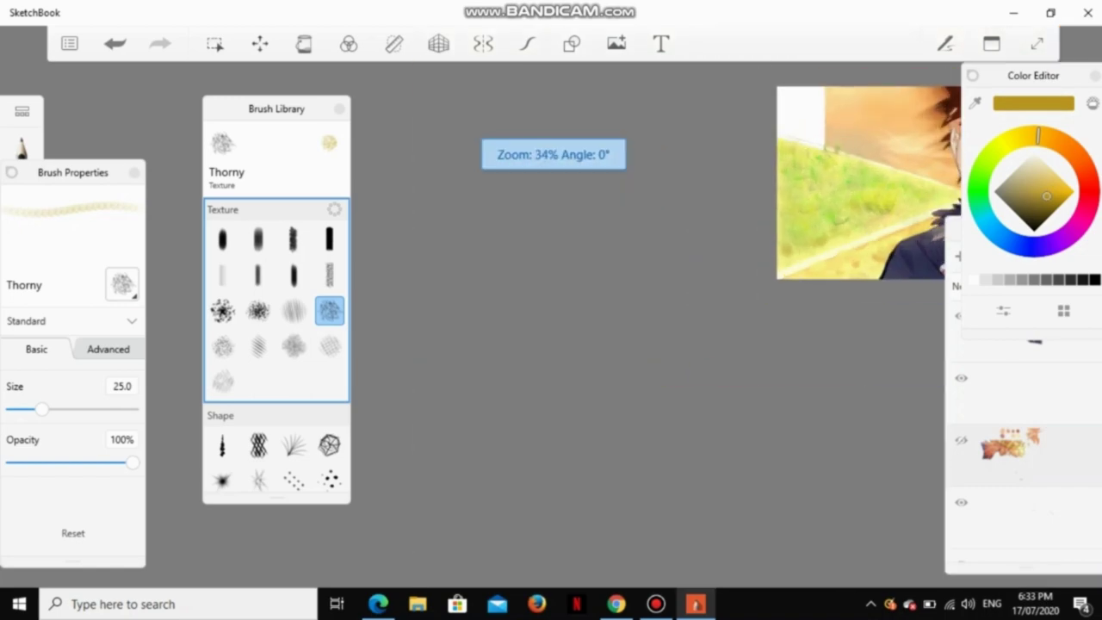
scroll(724, 258, "up", 4)
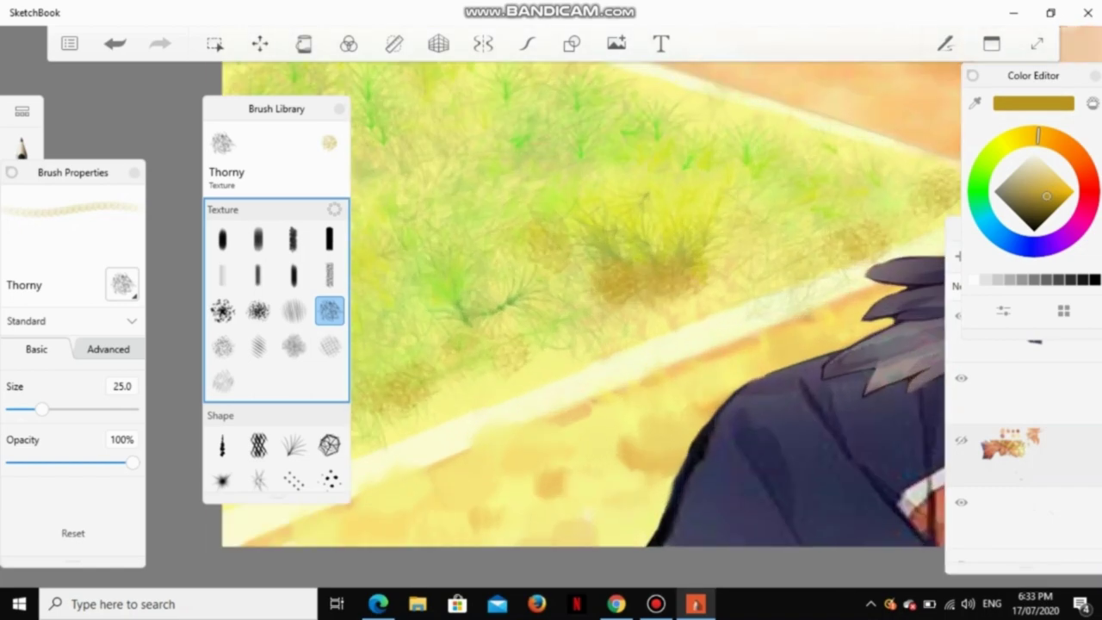
scroll(577, 305, "down", 3)
scroll(577, 305, "up", 4)
scroll(577, 306, "down", 1)
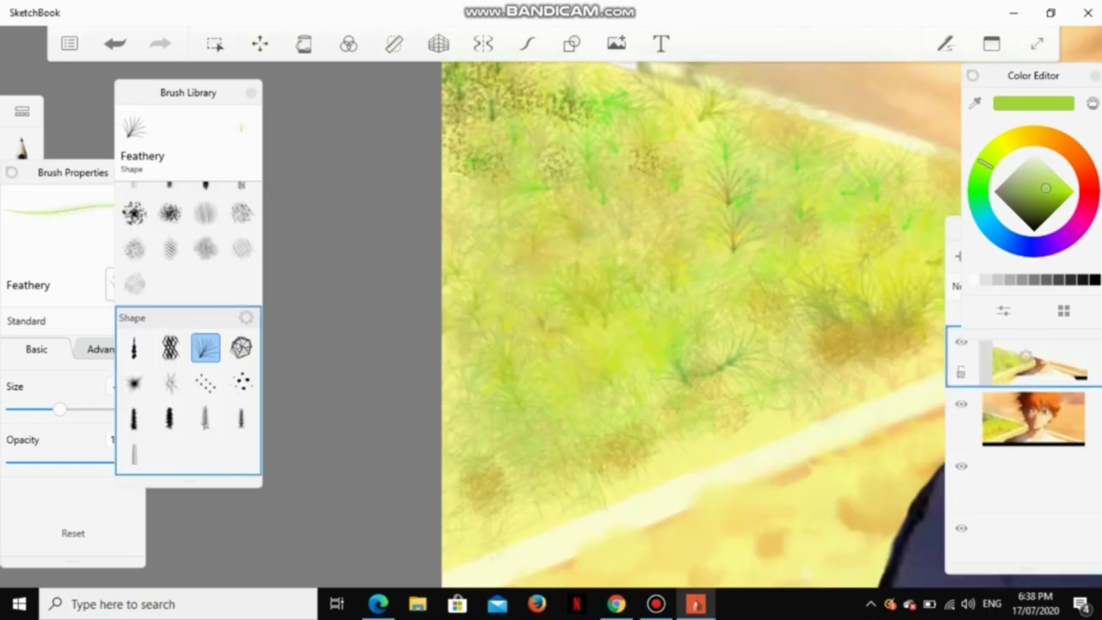
Step: Paint darker green Feathery tufts in the field's upper-left corner
scroll(724, 301, "down", 4)
scroll(724, 301, "up", 3)
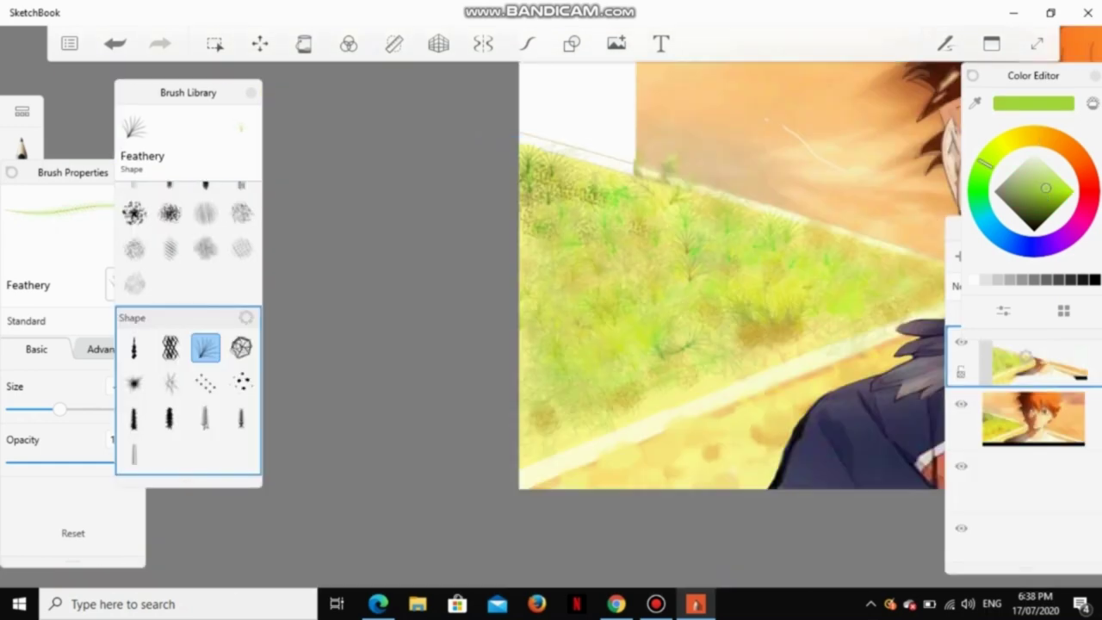
scroll(715, 323, "up", 2)
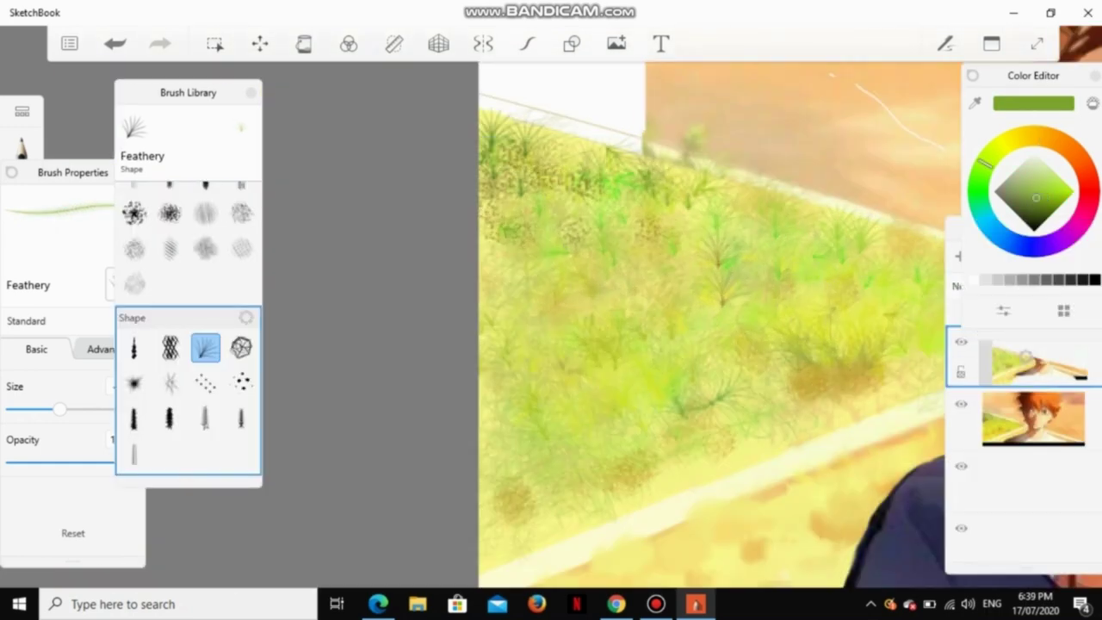
Step: Blend orange-brown Hr and Thorny texture into the upper part of the grassy field
left_click(205, 249)
scroll(698, 324, "right", 1)
scroll(698, 325, "down", 1)
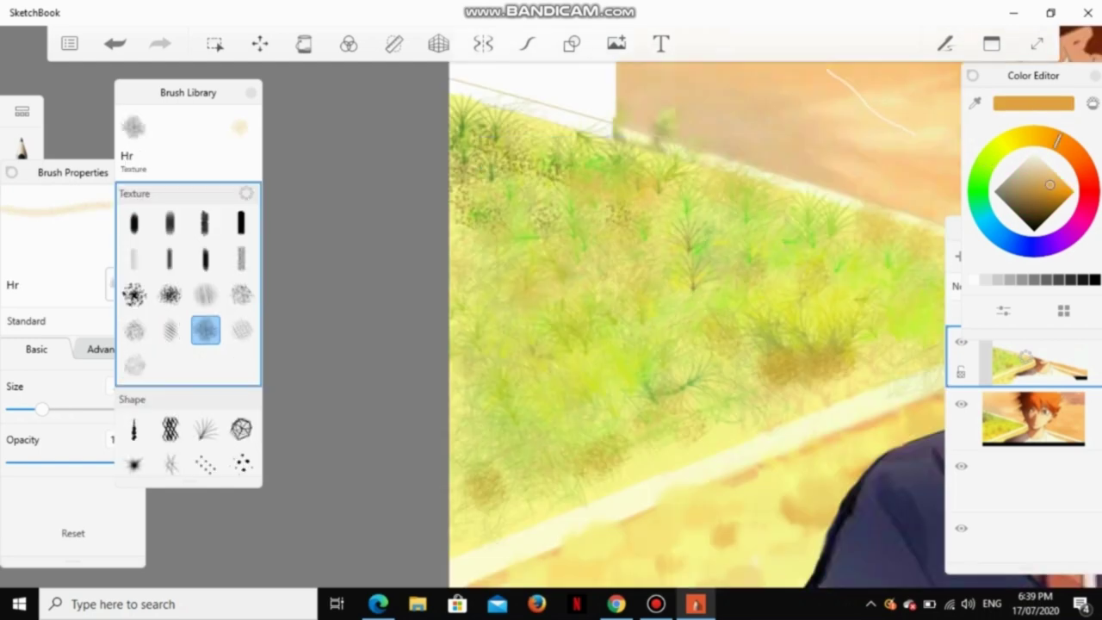
scroll(698, 324, "down", 1)
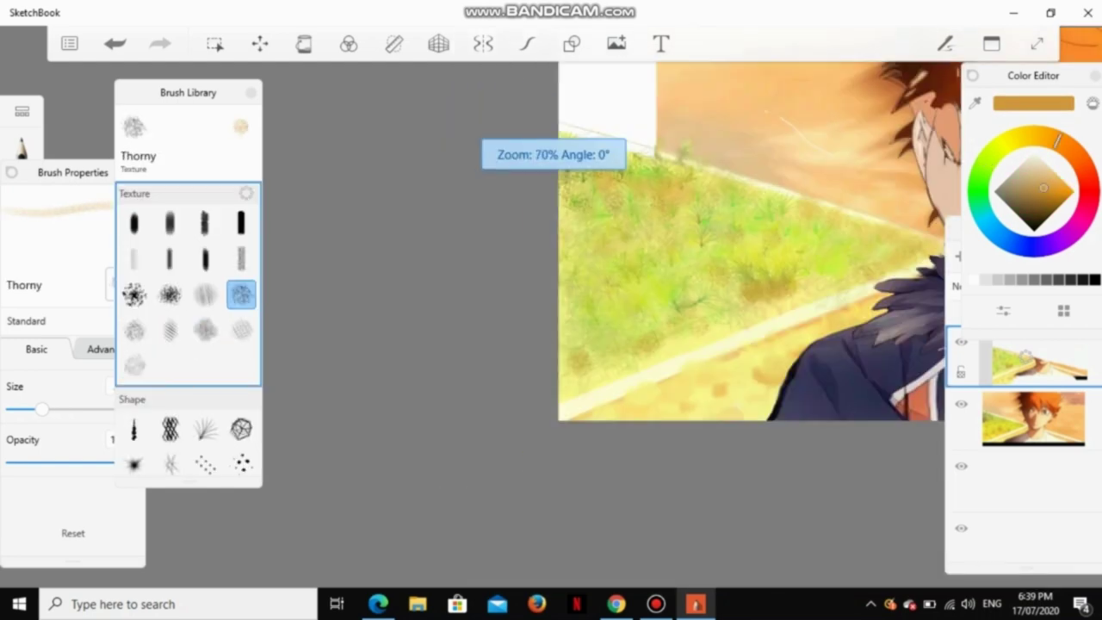
scroll(697, 325, "up", 2)
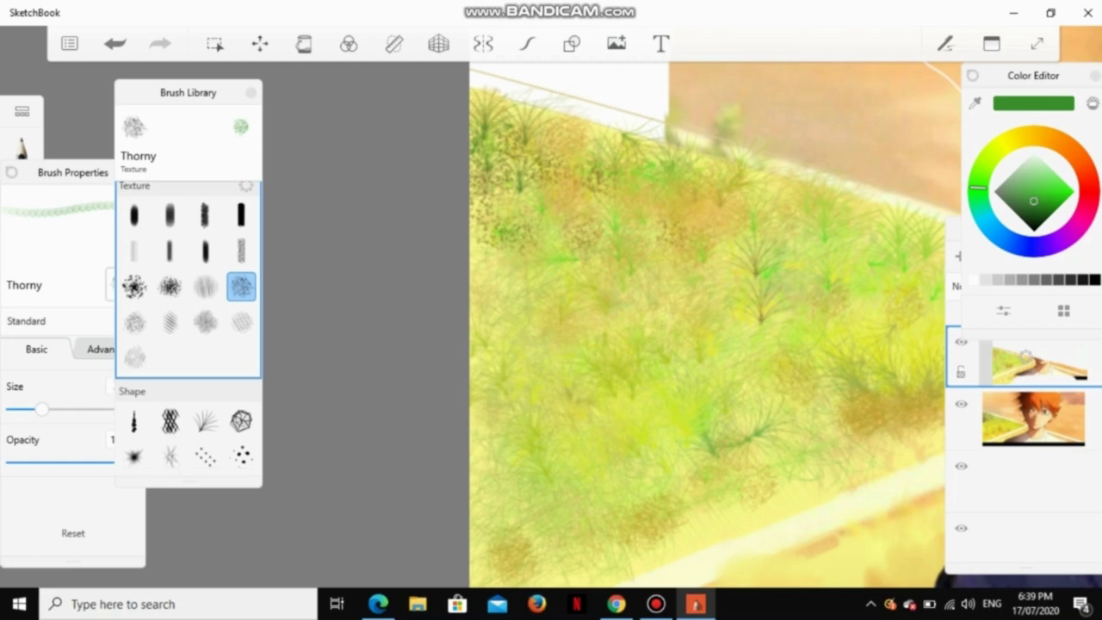
Step: Add dark green Feathery tufts and light-green touches to the field, alternating with the Thorny texture brush
left_click(205, 426)
scroll(698, 325, "down", 2)
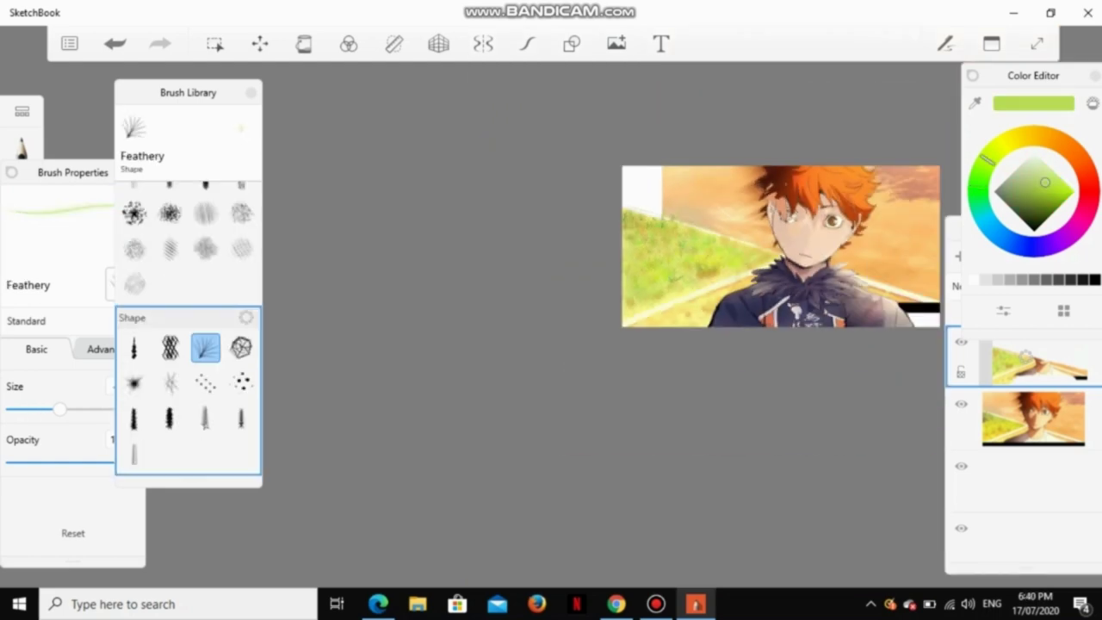
scroll(697, 324, "up", 2)
scroll(697, 325, "down", 2)
scroll(697, 325, "up", 2)
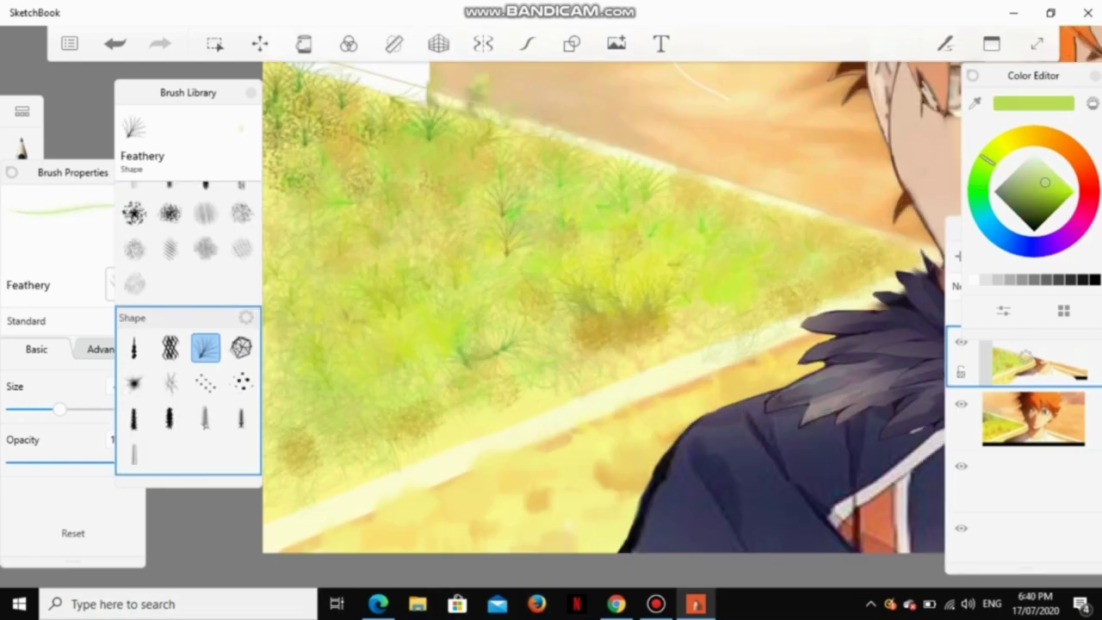
left_click(241, 214)
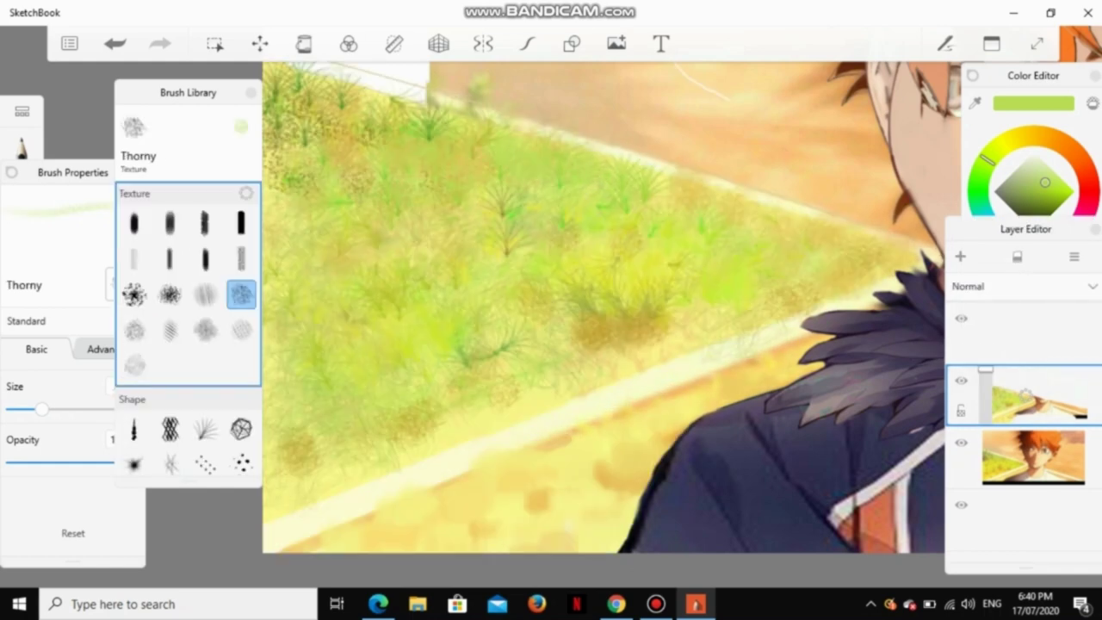
scroll(187, 328, "down", 1)
scroll(188, 396, "down", 1)
left_click(205, 347)
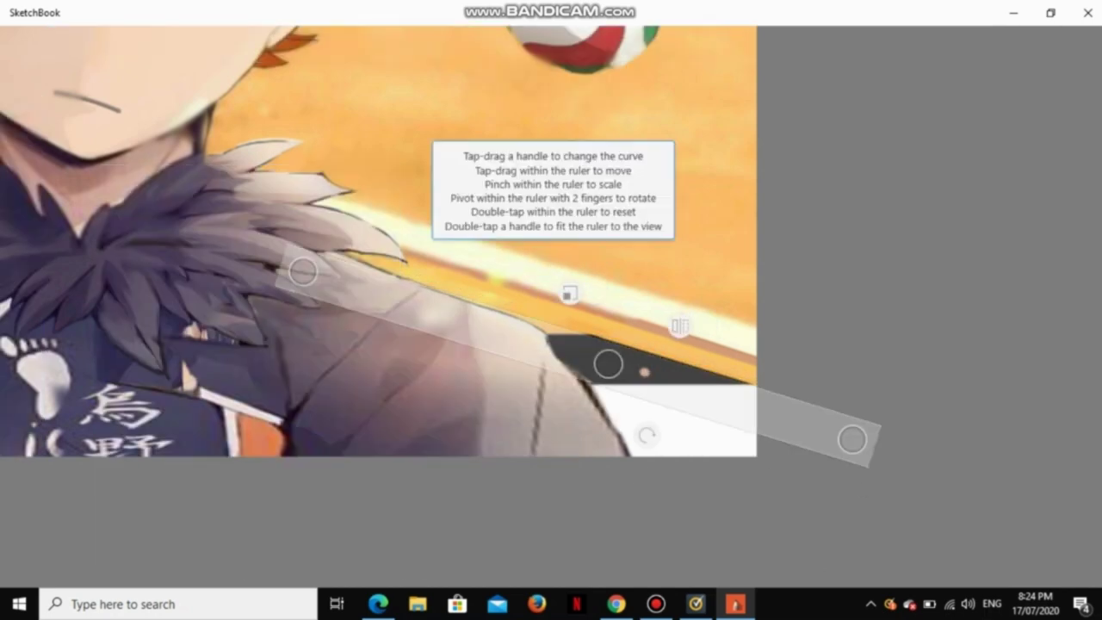
Step: Shift the curved ruler below the court strip, sample its orange-yellow and paint over part of the black area beside the shoulder
left_click_drag(609, 363, 718, 401)
left_click(554, 215, "alt")
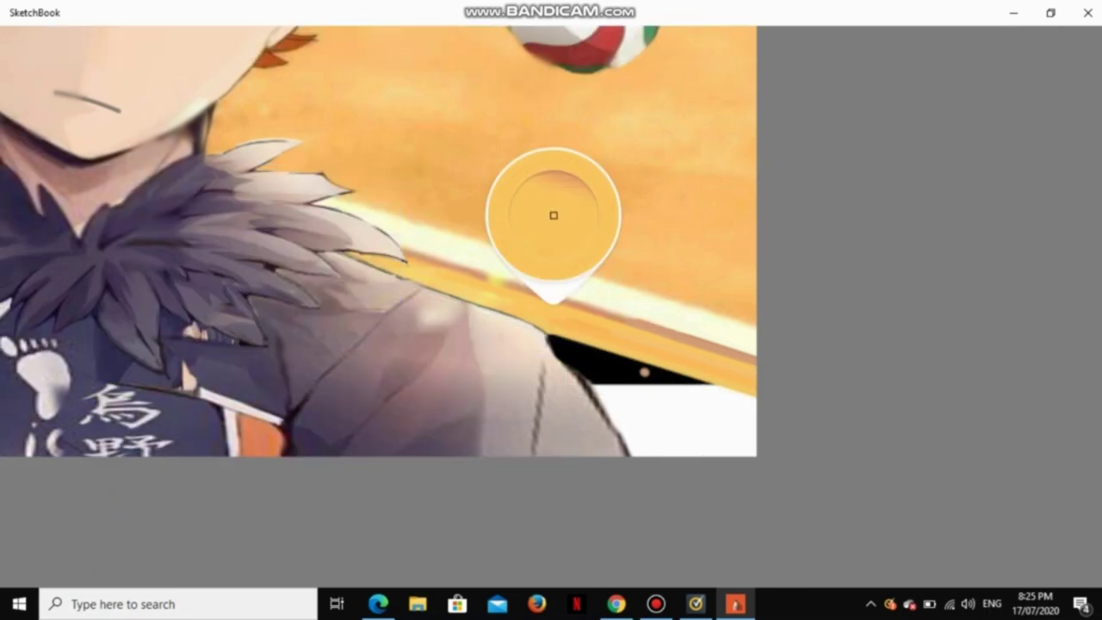
left_click(554, 215, "alt")
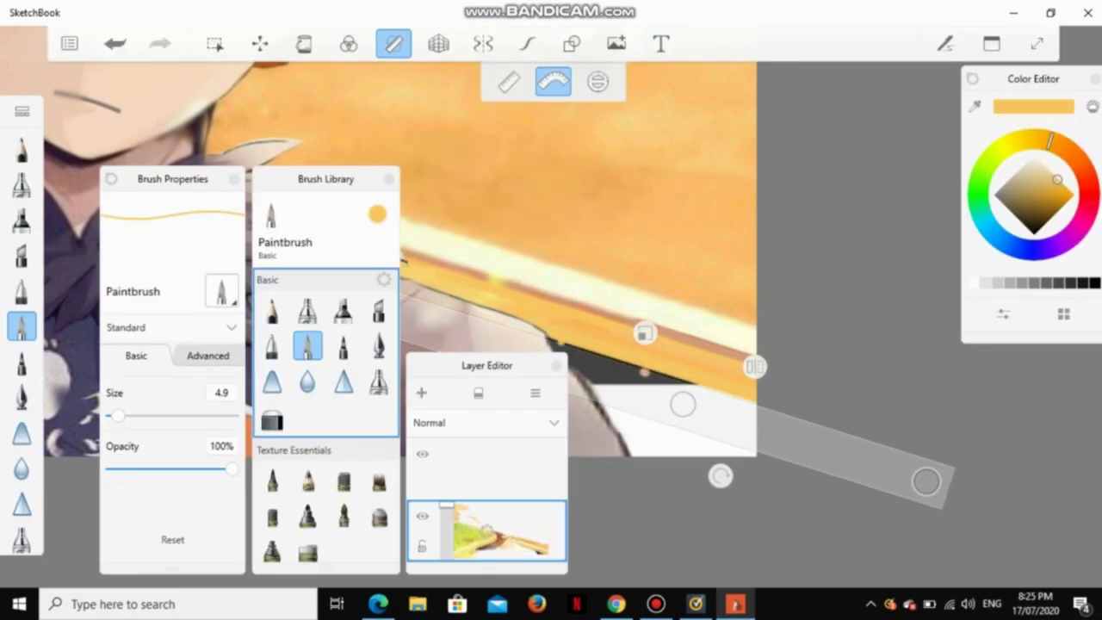
scroll(553, 217, "up", 2)
left_click(554, 216, "alt")
left_click_drag(700, 419, 718, 428)
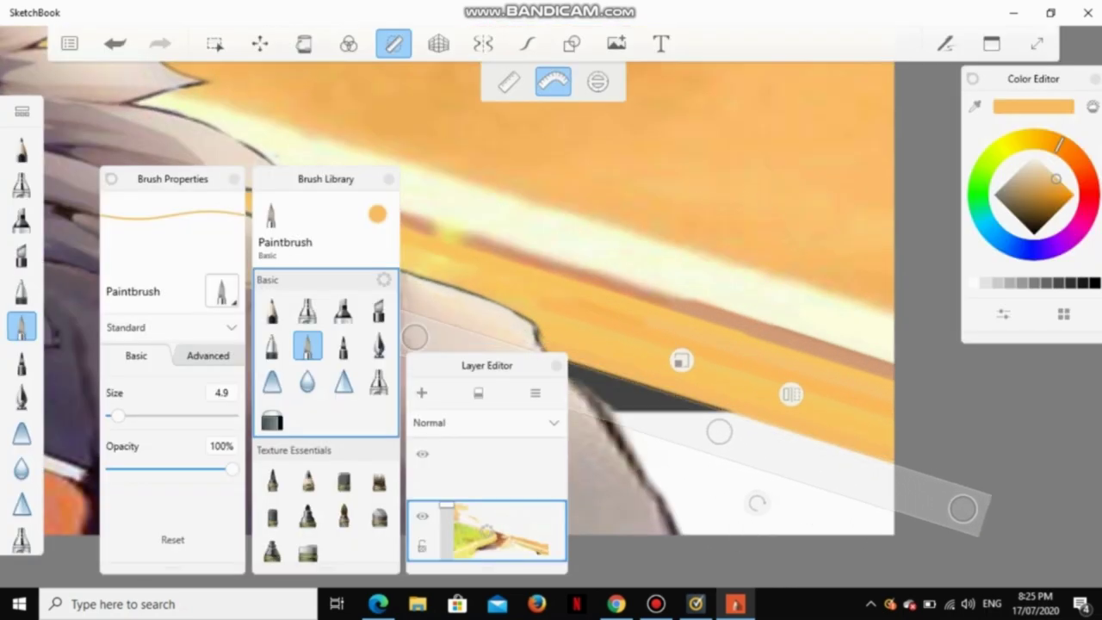
Step: Move the ruler progressively down and fill the black and white corner beside the shoulder with sampled orange-yellow Paintbrush strokes at size 4.9
left_click_drag(487, 365, 501, 75)
left_click_drag(714, 428, 790, 502)
left_click(553, 215, "alt")
left_click(554, 214, "alt")
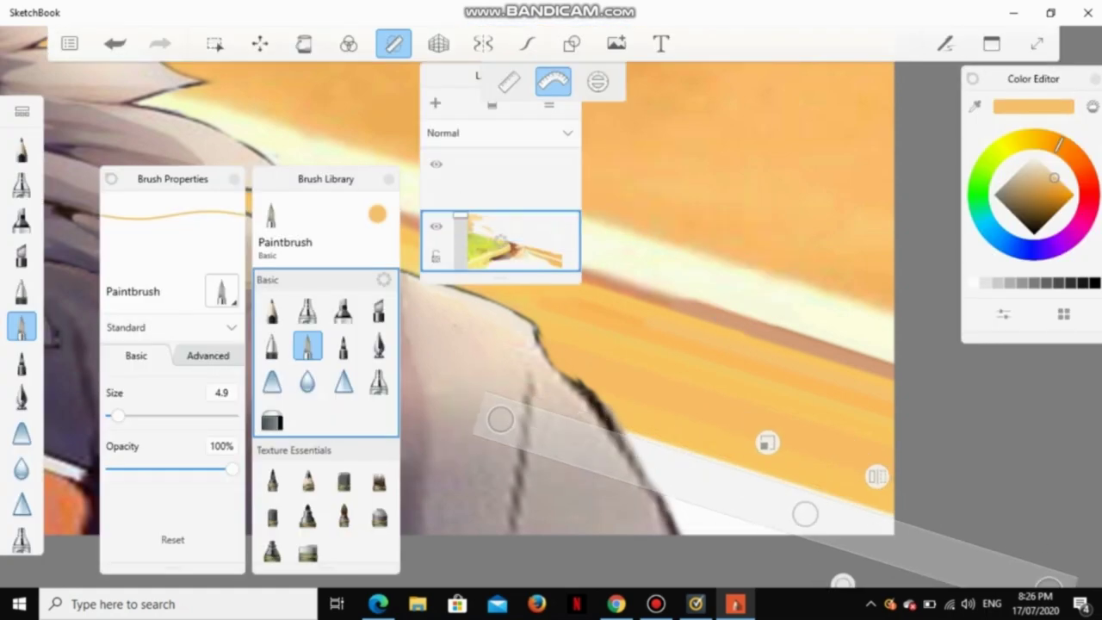
left_click_drag(768, 442, 801, 529)
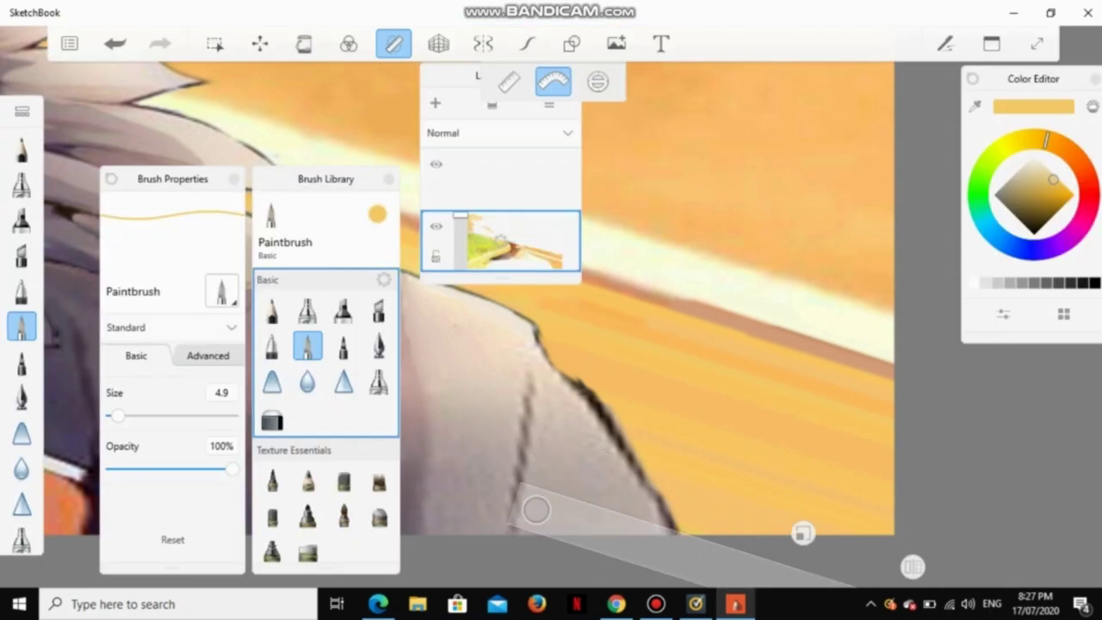
Step: Soften the painted orange strip beside the shoulder with the Blur brush and turn off the curved ruler
left_click(307, 382)
left_click_drag(482, 75, 310, 302)
left_click(394, 43)
scroll(448, 284, "down", 5)
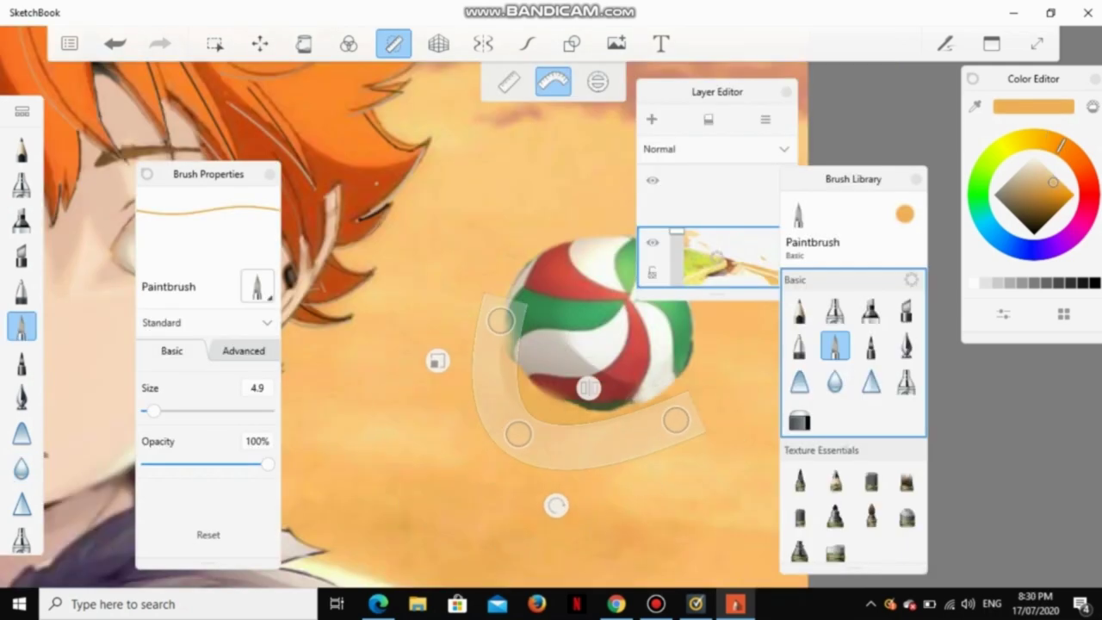
Step: Shift the curved ruler by the volleyball, paint the orange around it and soften it with Blur at size 23.2, strength 11.5
left_click_drag(589, 388, 561, 382)
scroll(561, 382, "up", 2)
scroll(561, 381, "down", 4)
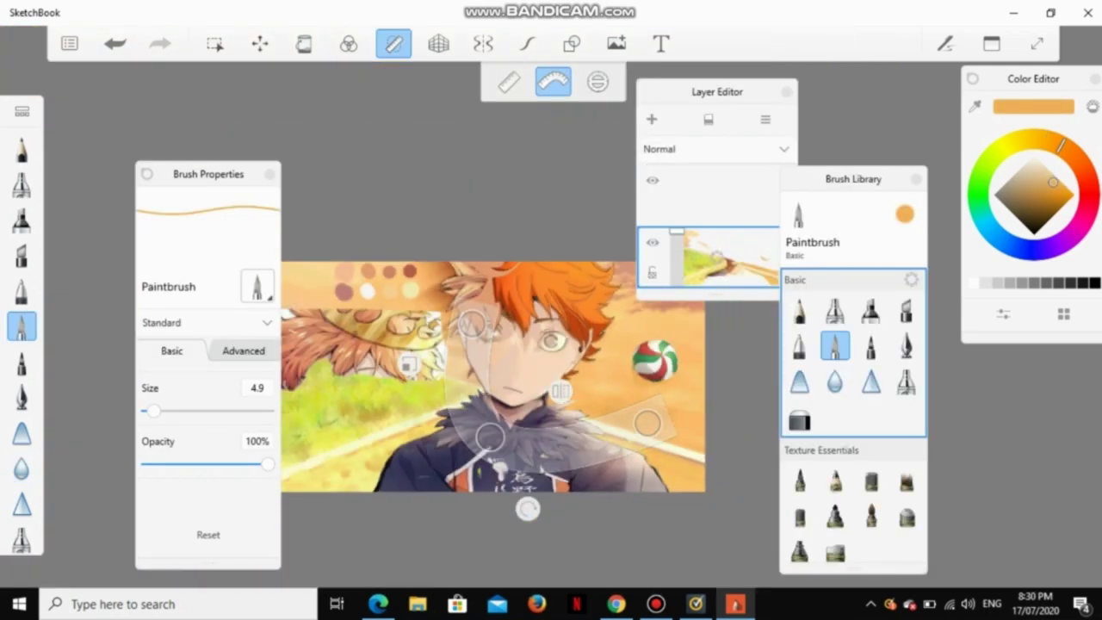
scroll(562, 381, "up", 3)
left_click(834, 381)
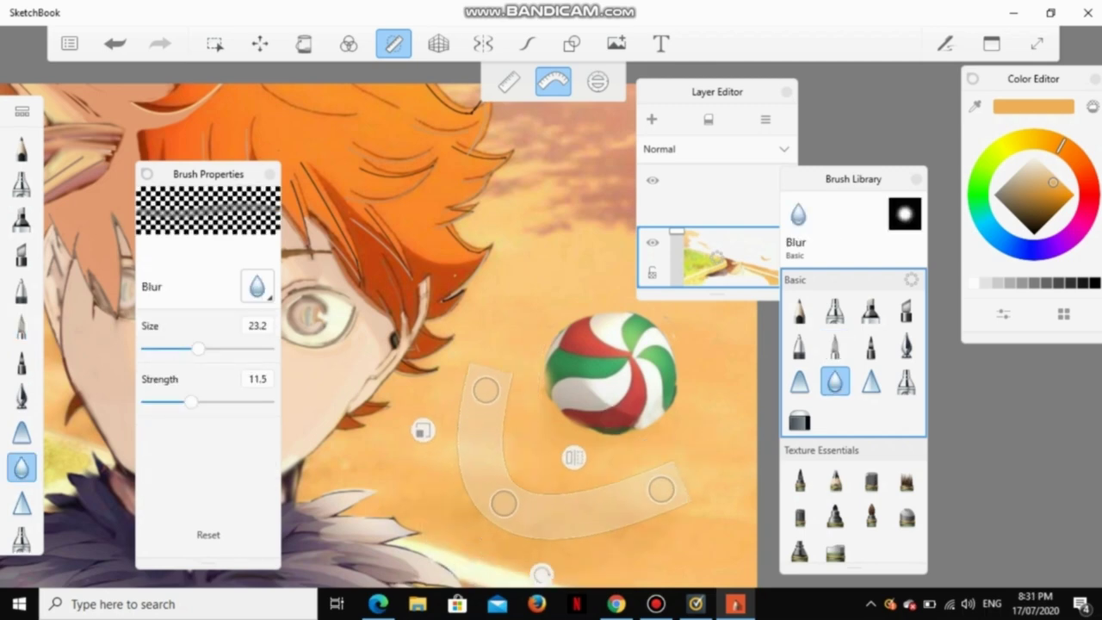
scroll(560, 409, "down", 5)
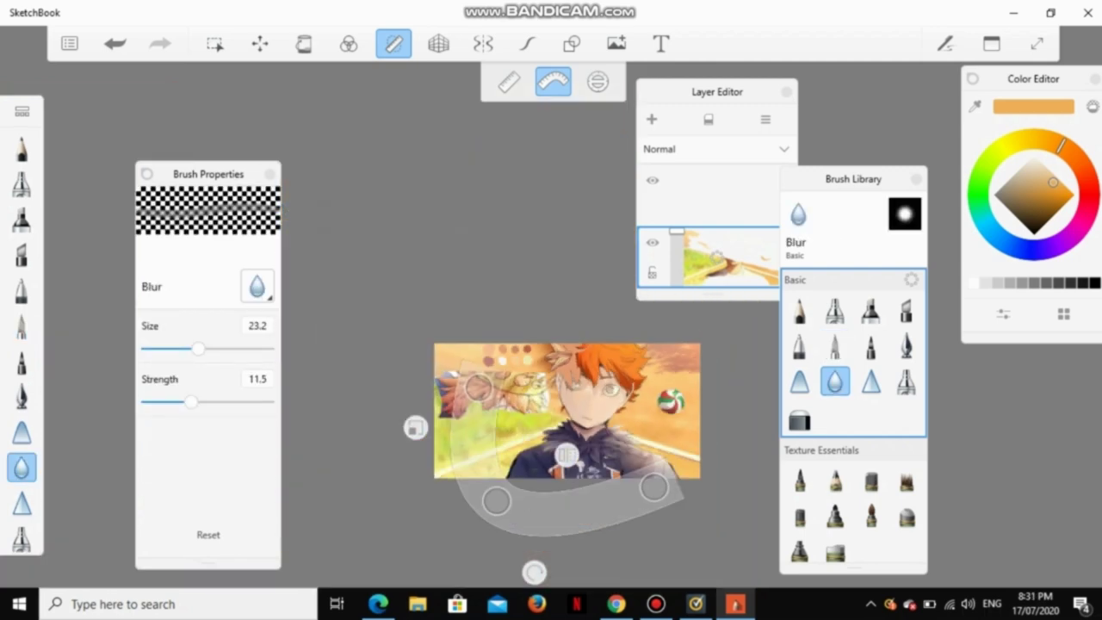
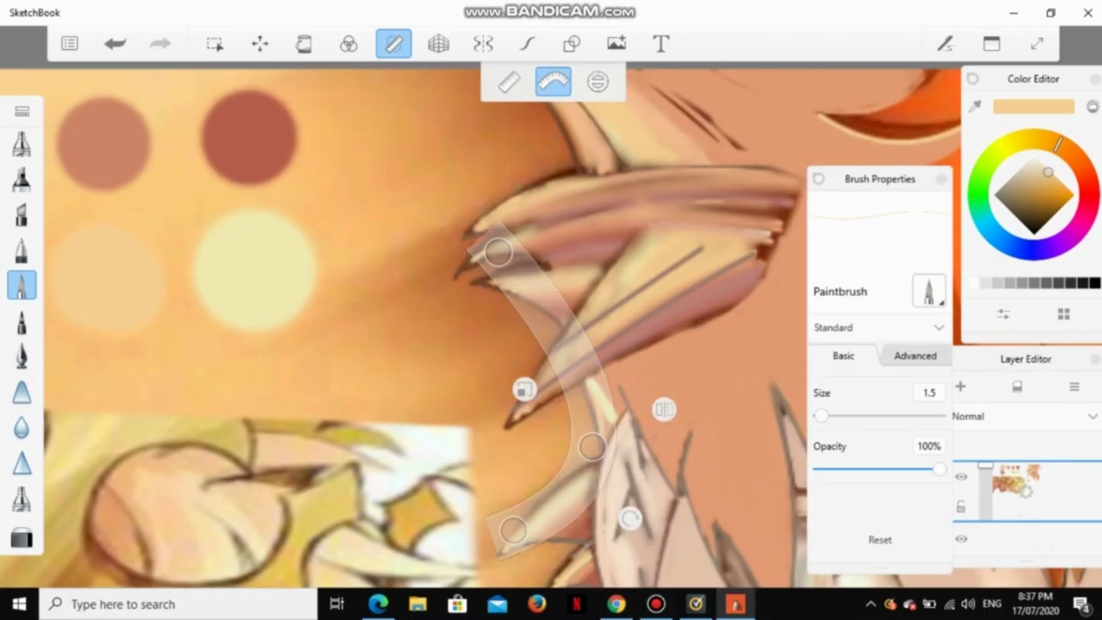
Step: Hide the reference and fit the curved ruler along the pale hair spikes beside the face, using a 1.5 Paintbrush in light orange
scroll(448, 327, "up", 3)
scroll(447, 327, "down", 3)
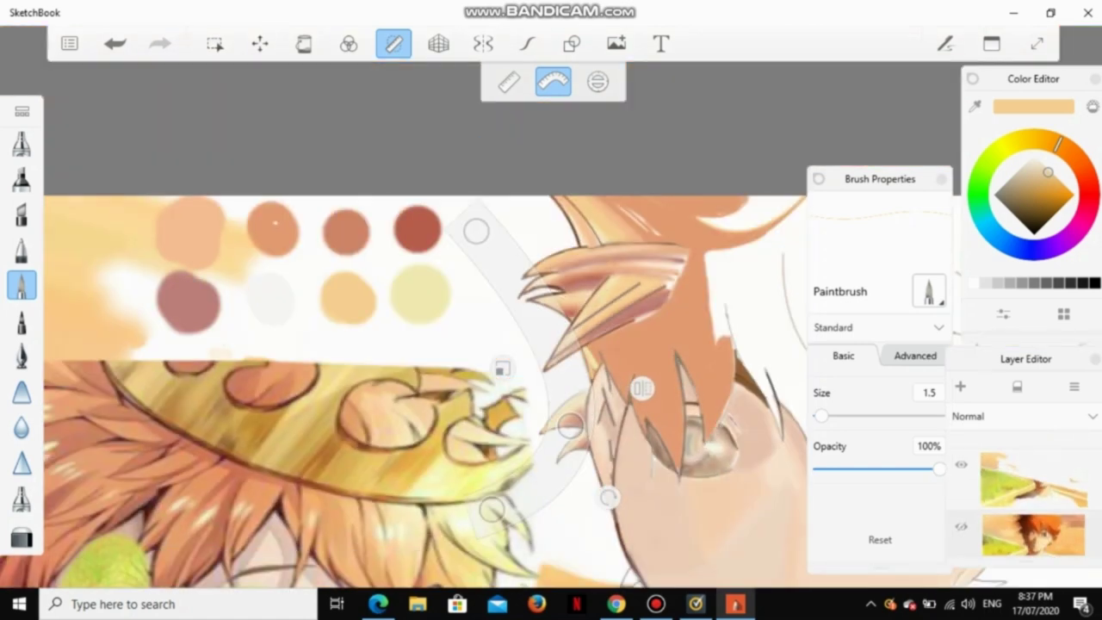
scroll(448, 327, "down", 3)
scroll(448, 327, "up", 4)
scroll(448, 327, "up", 2)
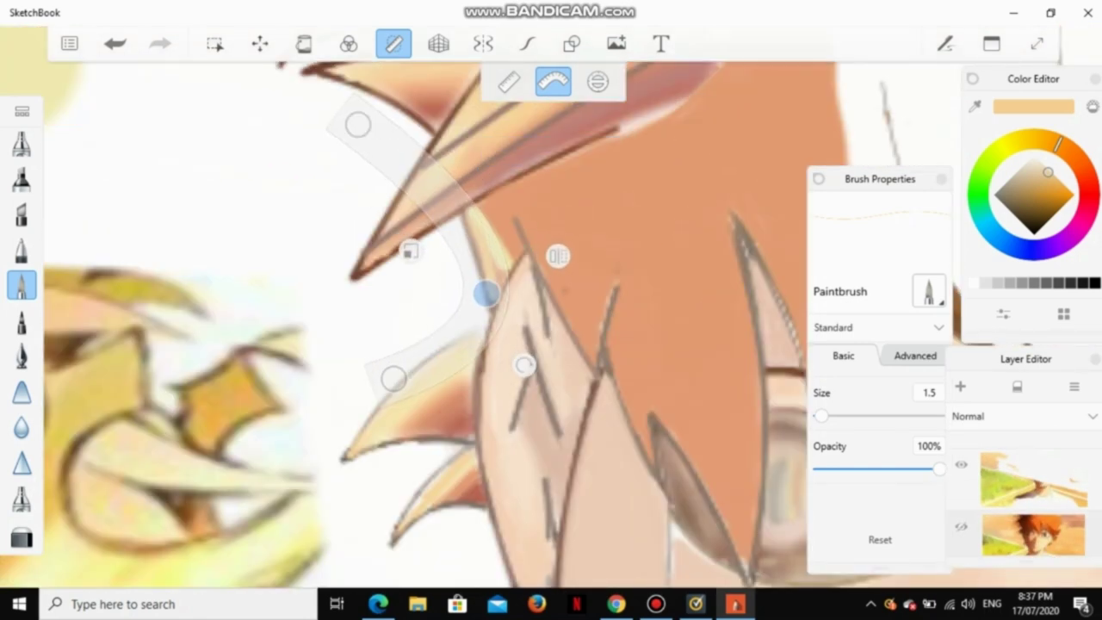
Step: Place the curved ruler near the small hair strand beside the ear and shade the strand in light orange at brush size 1.5
scroll(448, 327, "down", 5)
scroll(448, 327, "up", 8)
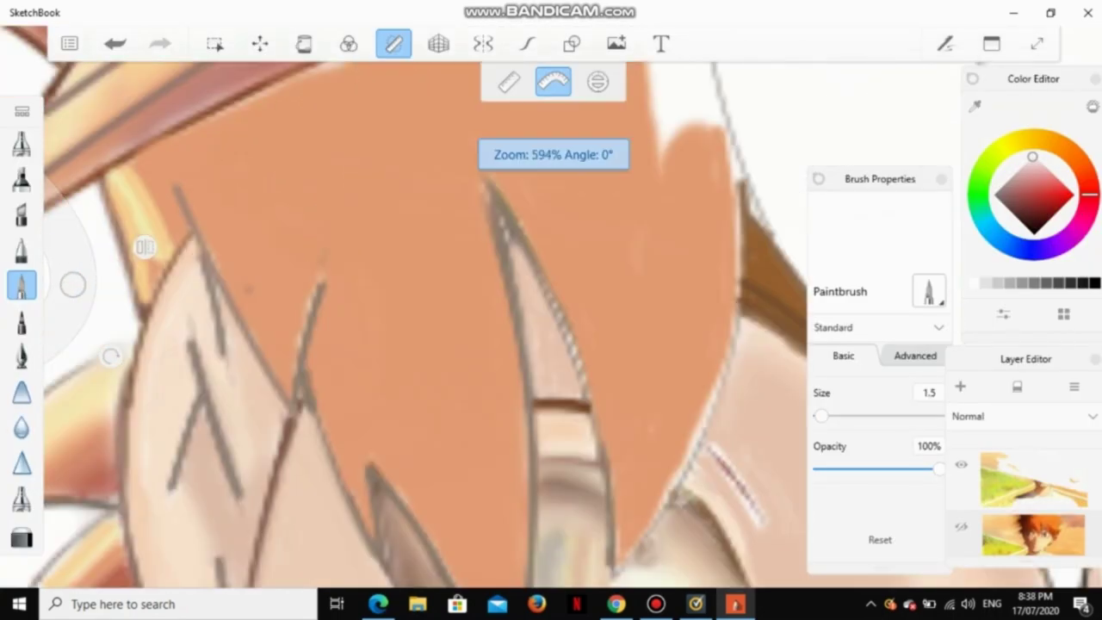
scroll(127, 291, "down", 6)
scroll(128, 291, "up", 1)
scroll(69, 382, "down", 3)
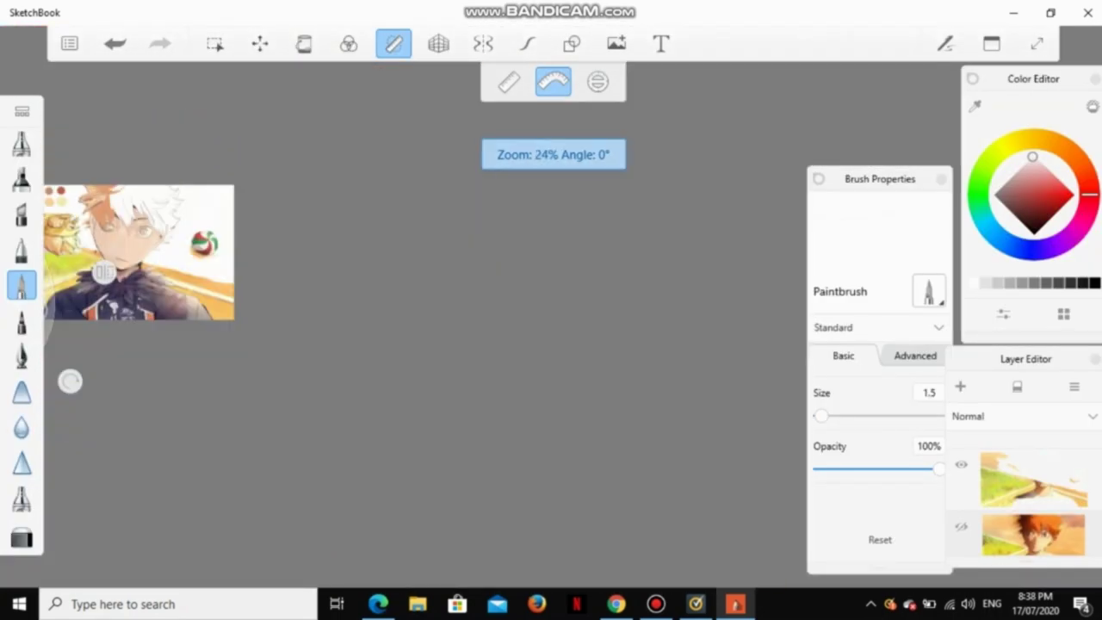
scroll(69, 382, "up", 6)
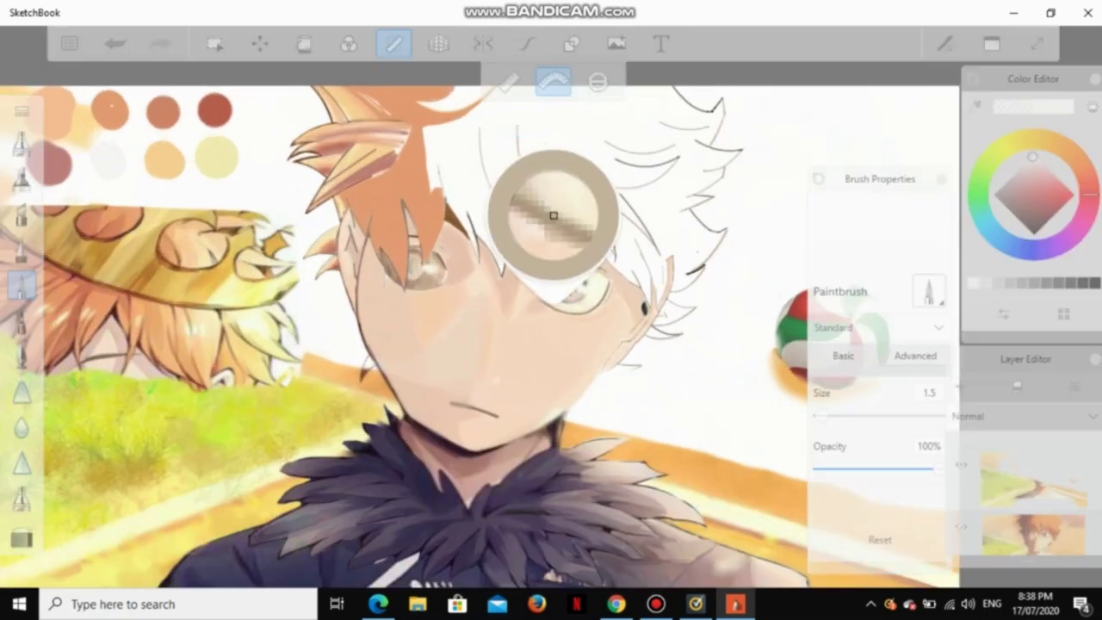
left_click_drag(131, 268, 450, 264)
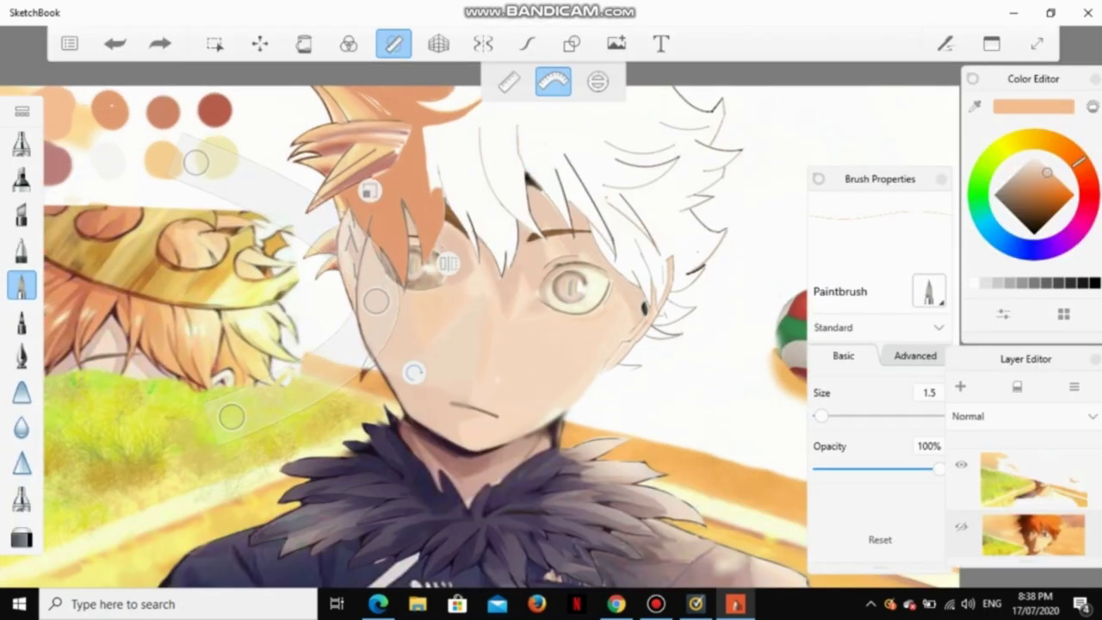
scroll(293, 190, "up", 3)
scroll(258, 172, "up", 2)
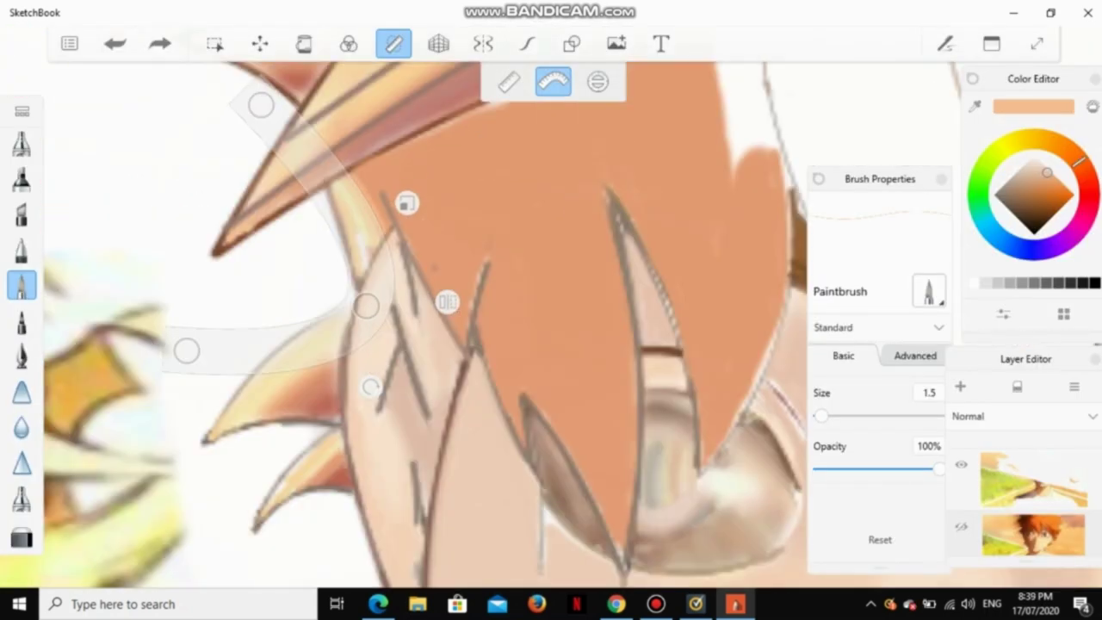
Step: Reposition the curved ruler against the small strand beside the ear and add a deeper orange tone with the size 1.5 Paintbrush
left_click_drag(439, 302, 305, 222)
scroll(129, 258, "down", 8)
scroll(284, 259, "up", 5)
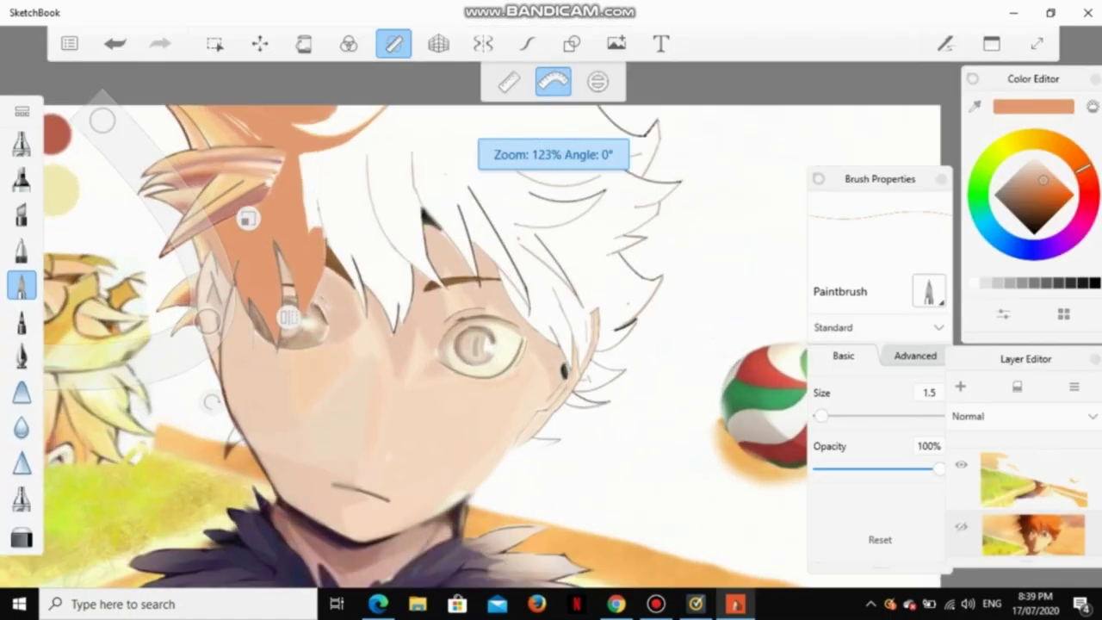
scroll(241, 242, "up", 3)
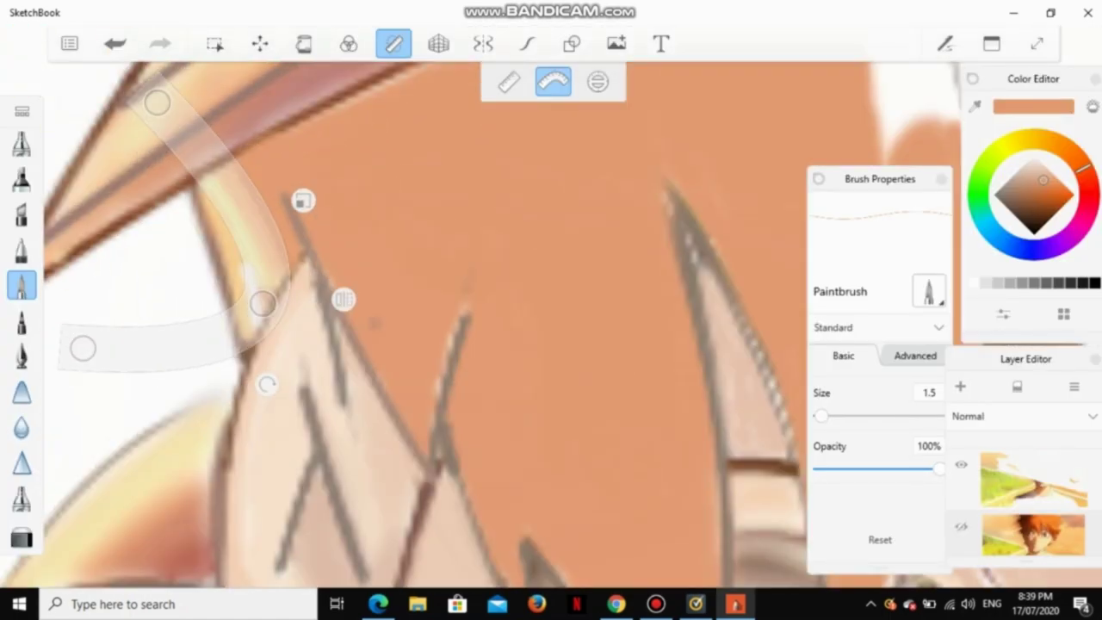
scroll(388, 327, "down", 6)
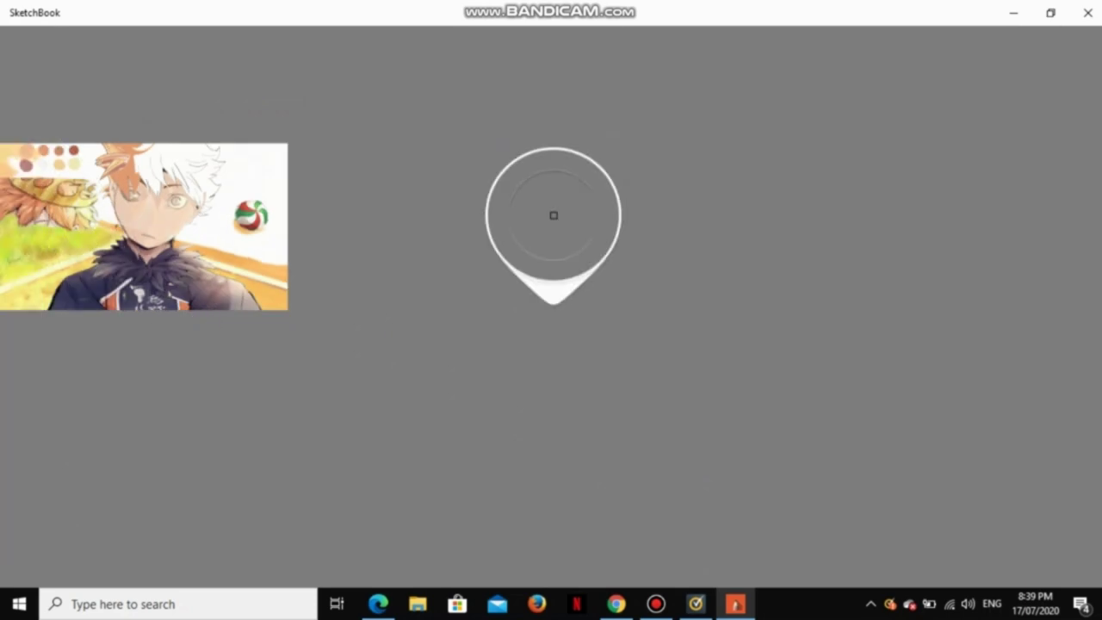
scroll(388, 327, "up", 6)
Step: Undo the last stroke, realign the curved ruler and paint brick-red shading on the inner side of the small strand
key("ctrl+z")
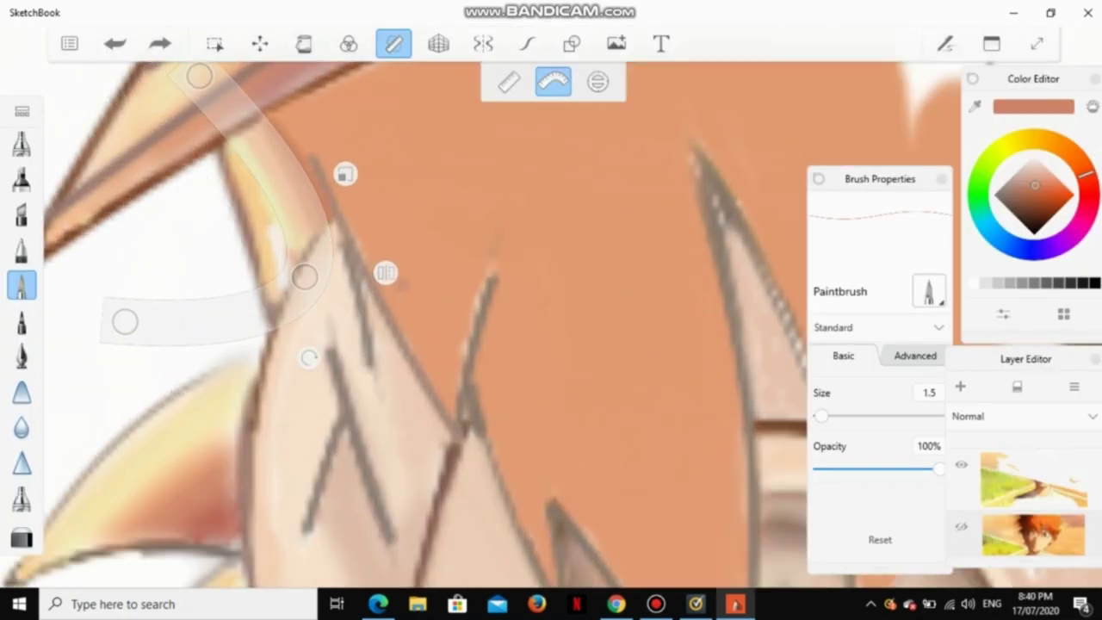
left_click_drag(259, 198, 246, 182)
scroll(551, 327, "down", 5)
scroll(551, 327, "up", 5)
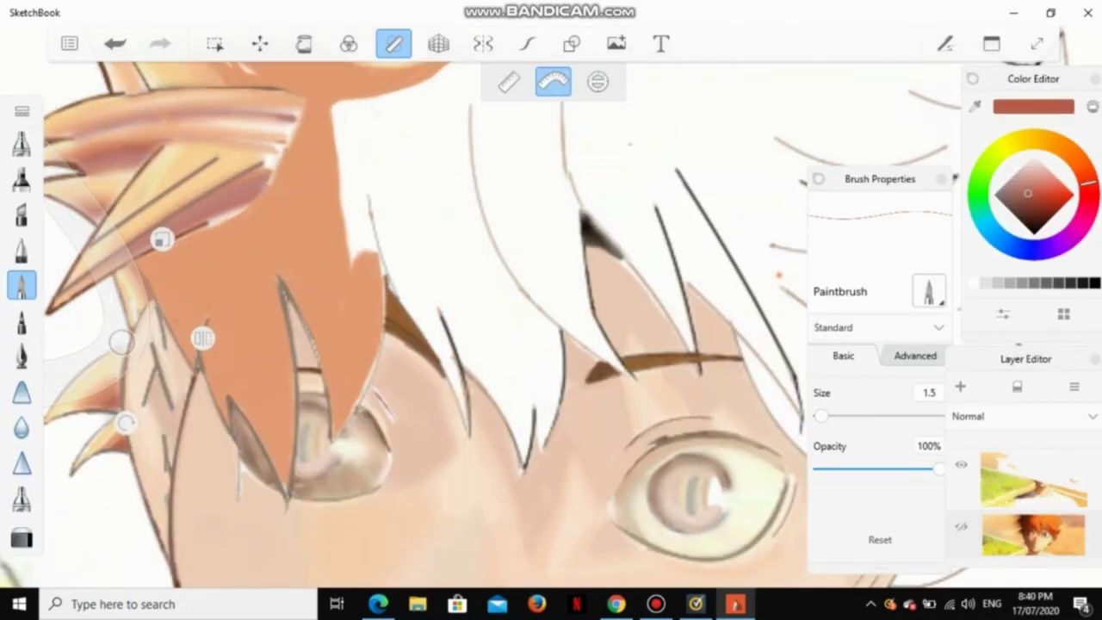
scroll(388, 327, "up", 3)
left_click_drag(164, 361, 177, 359)
Step: Soften the brick-red shading on the small strand with Blur at size 13.0 and strength 4.6
left_click(21, 428)
scroll(387, 327, "up", 2)
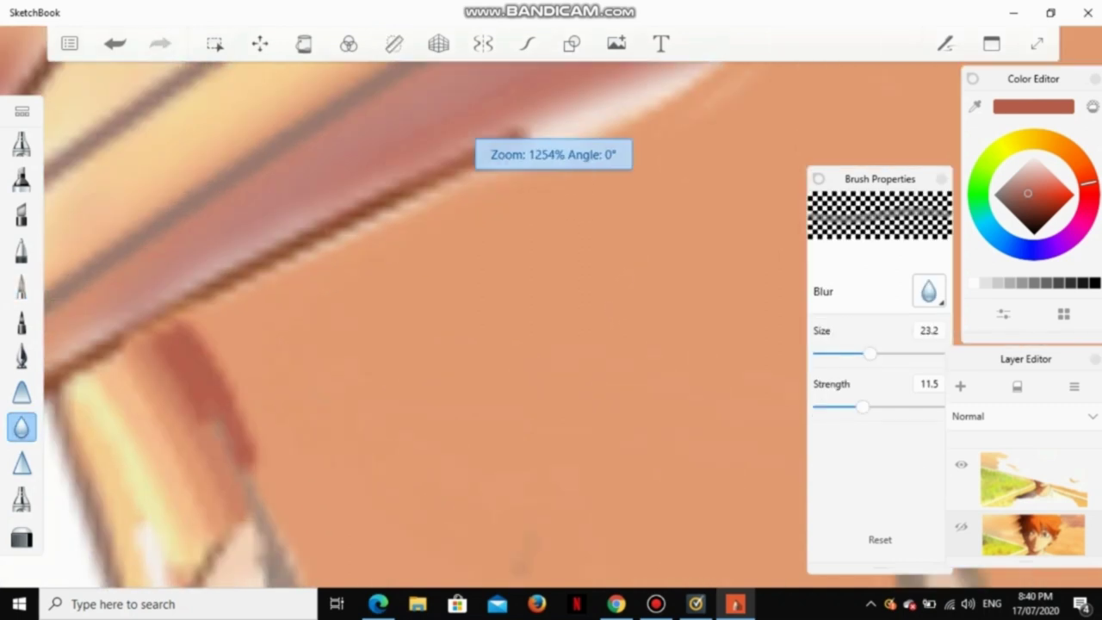
scroll(388, 327, "down", 2)
left_click(394, 43)
key("ctrl+z")
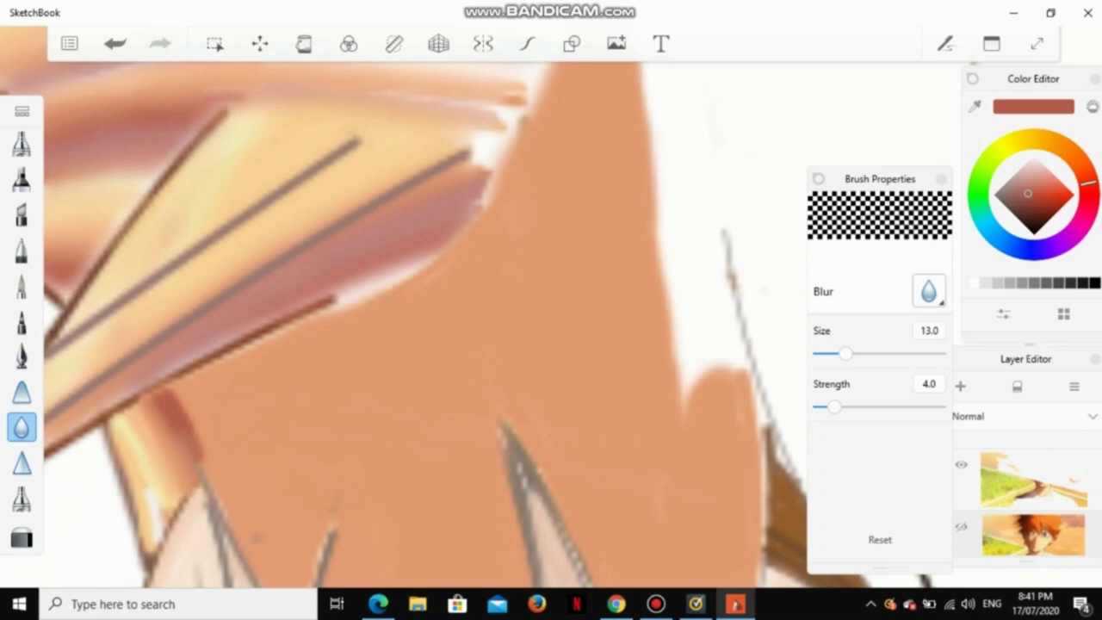
left_click_drag(834, 407, 847, 406)
scroll(405, 328, "down", 5)
scroll(405, 327, "up", 5)
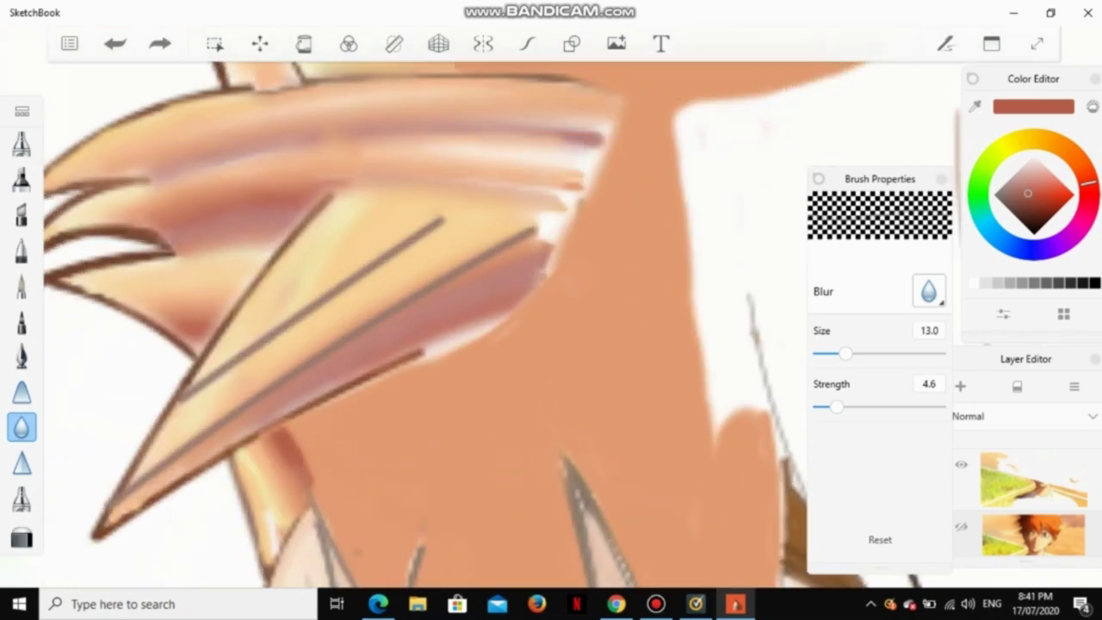
scroll(405, 328, "down", 5)
scroll(405, 327, "up", 3)
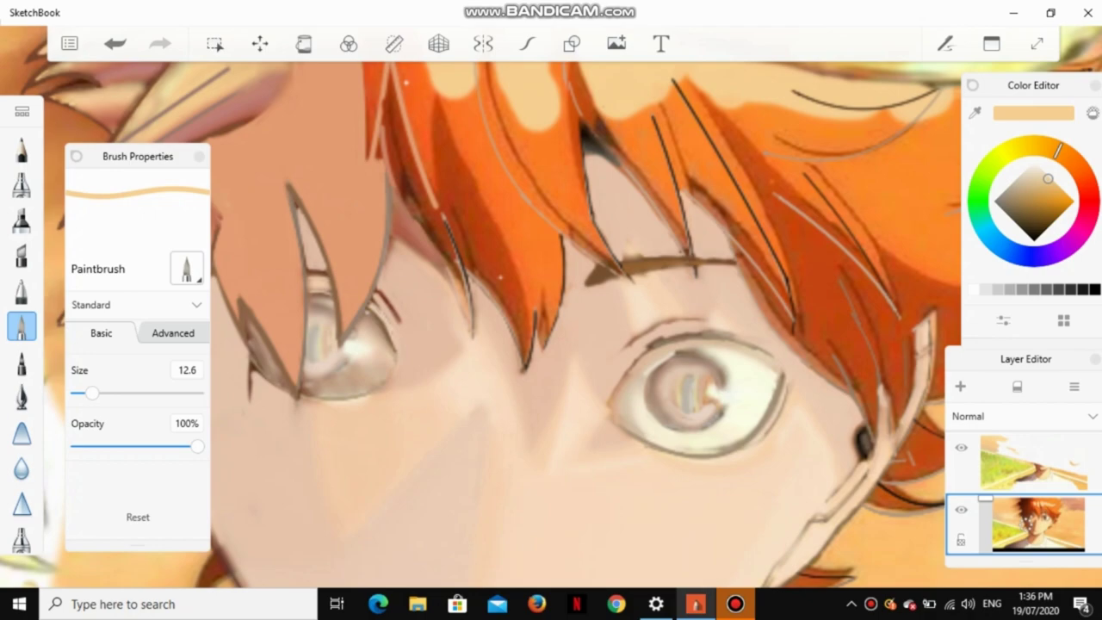
Step: Paint pale yellow-orange over the orange fringe and side hair above the open eye with a size 12.6 Paintbrush
scroll(482, 327, "up", 2)
scroll(814, 112, "up", 1)
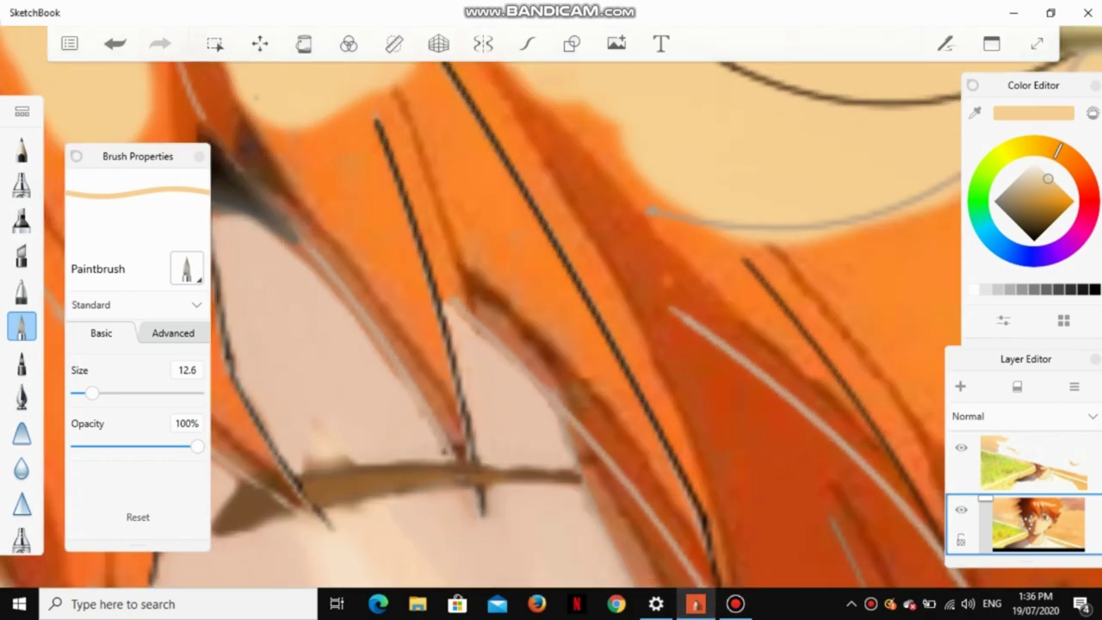
scroll(551, 310, "down", 4)
scroll(551, 310, "up", 4)
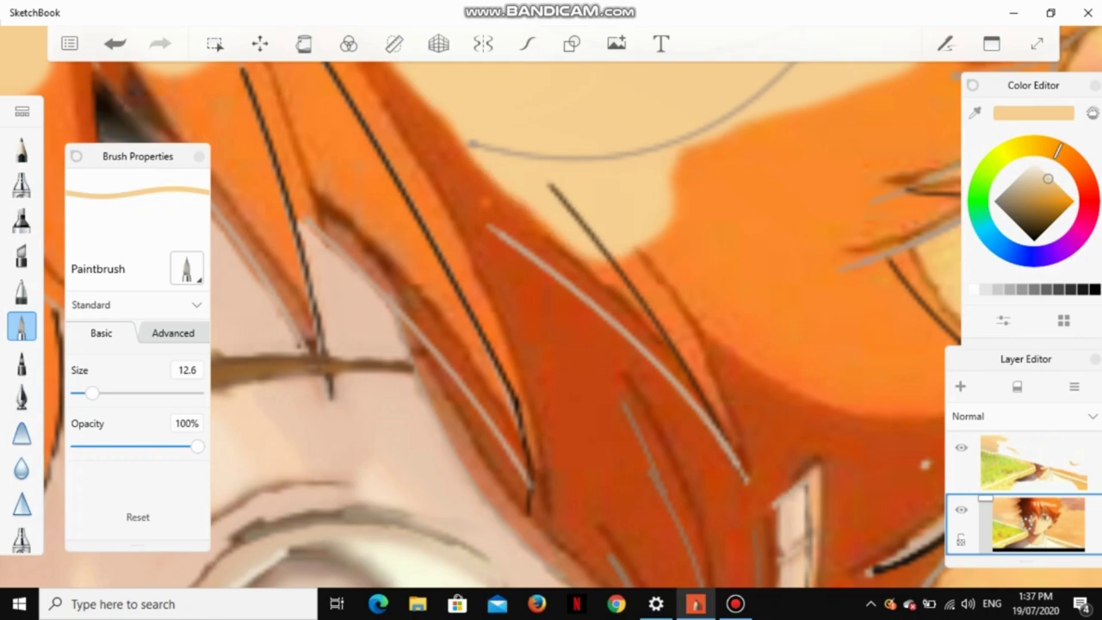
scroll(552, 310, "down", 2)
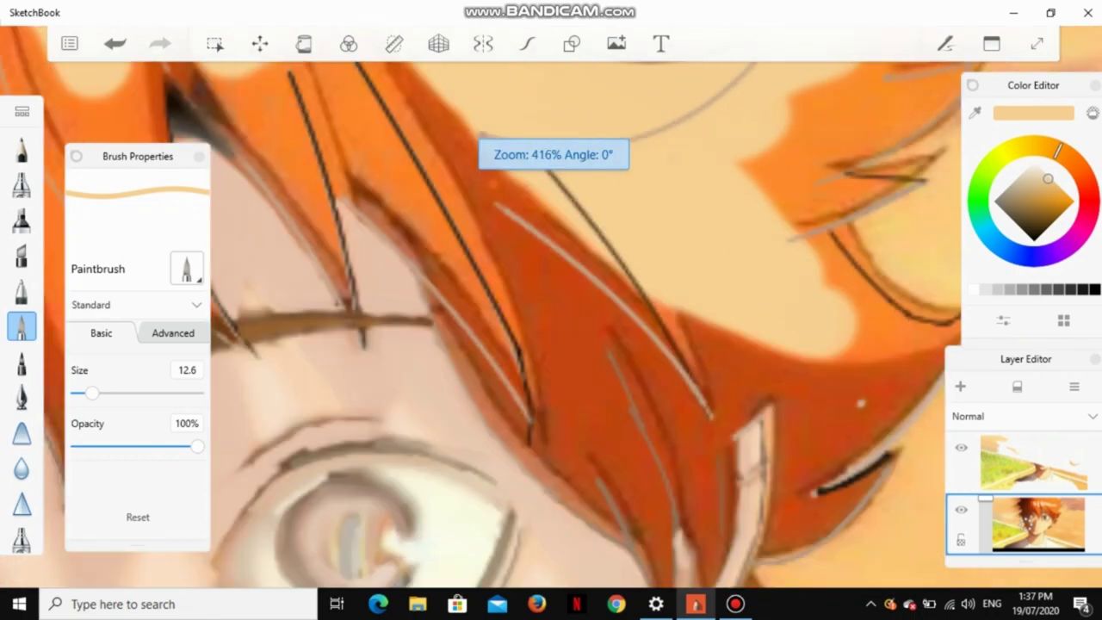
scroll(551, 310, "up", 3)
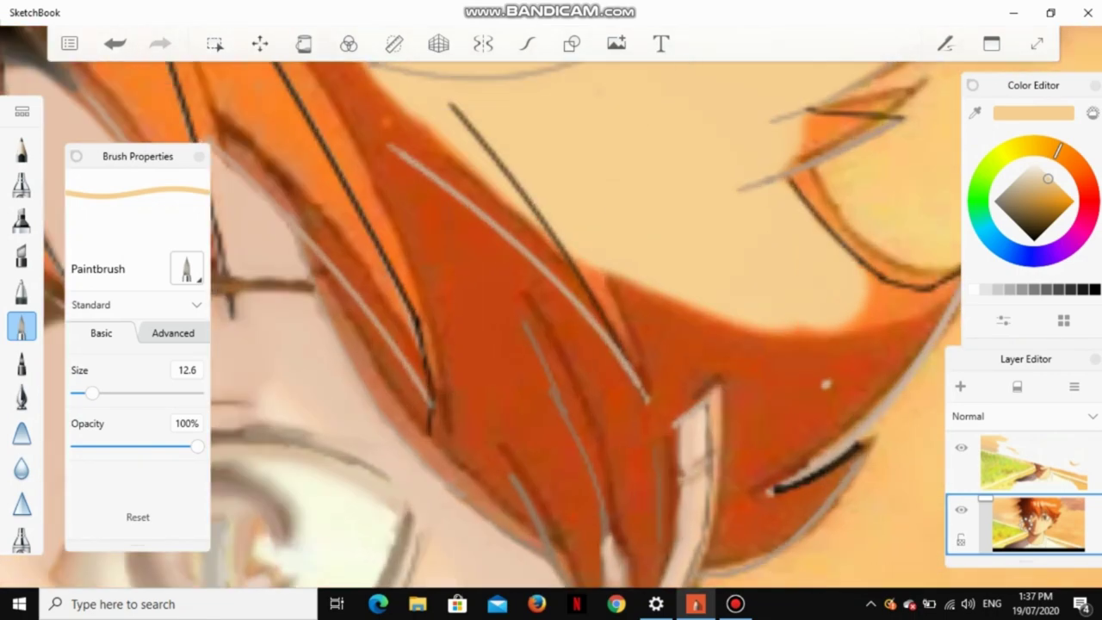
scroll(551, 310, "down", 2)
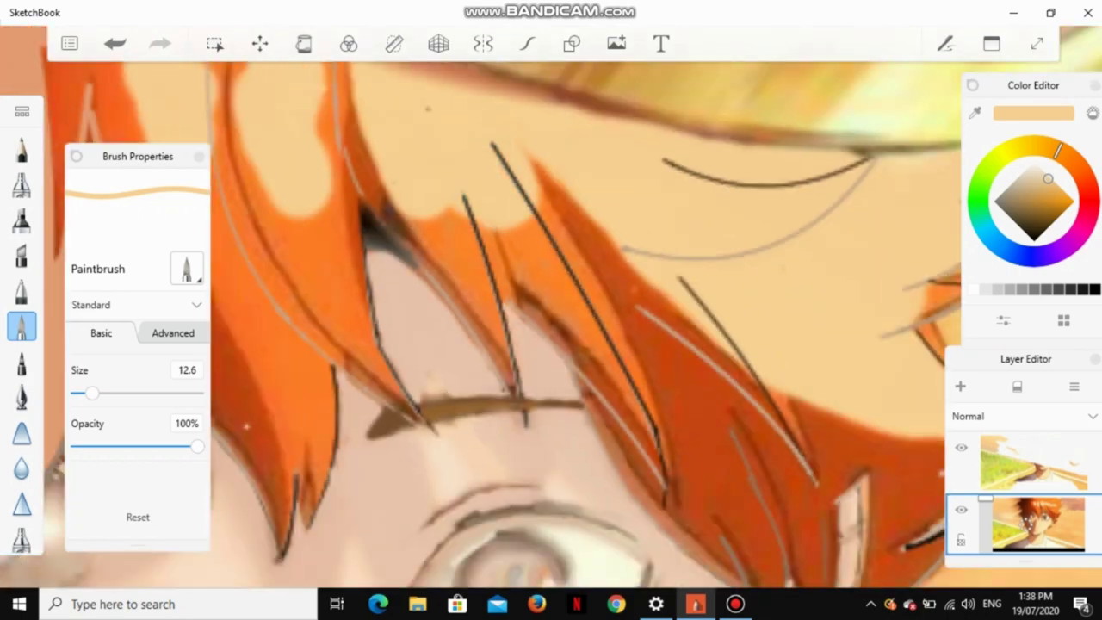
Step: Fill the fringe above the open eye with pale yellow-orange at brush size 5.0, using the curved ruler along its lower edge
scroll(551, 310, "up", 1)
scroll(551, 310, "down", 4)
scroll(551, 310, "up", 5)
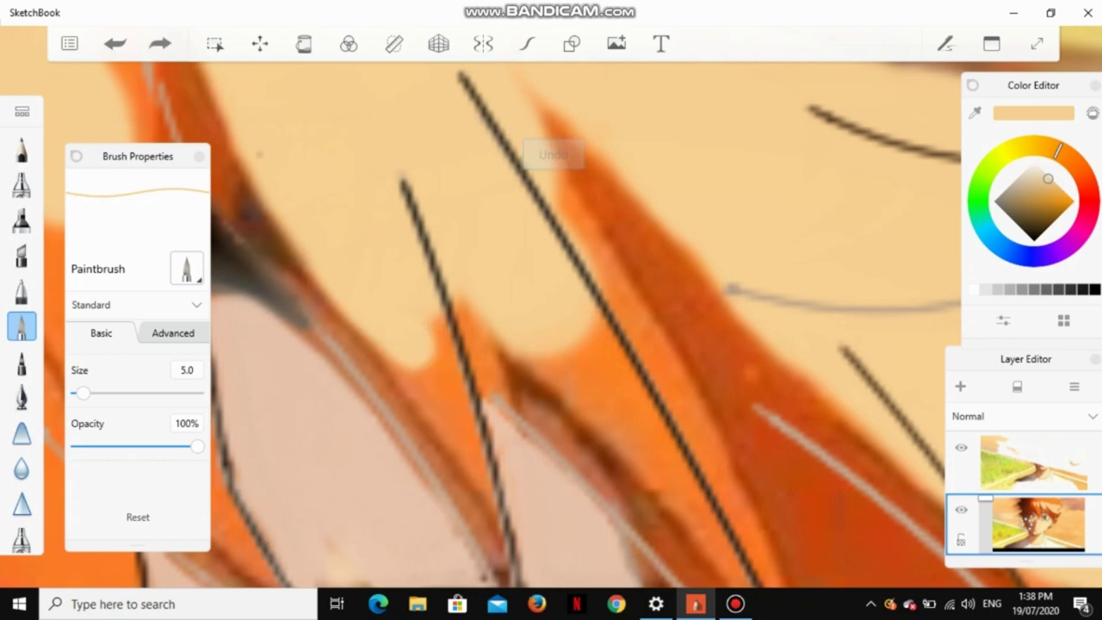
left_click(393, 43)
left_click_drag(551, 189, 510, 373)
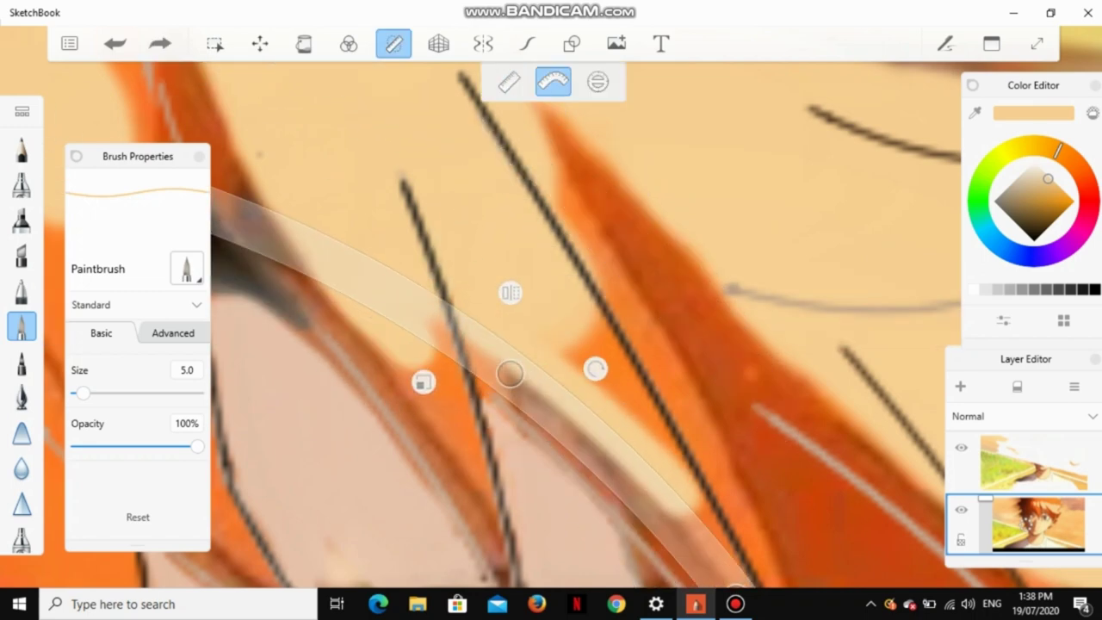
scroll(551, 310, "down", 5)
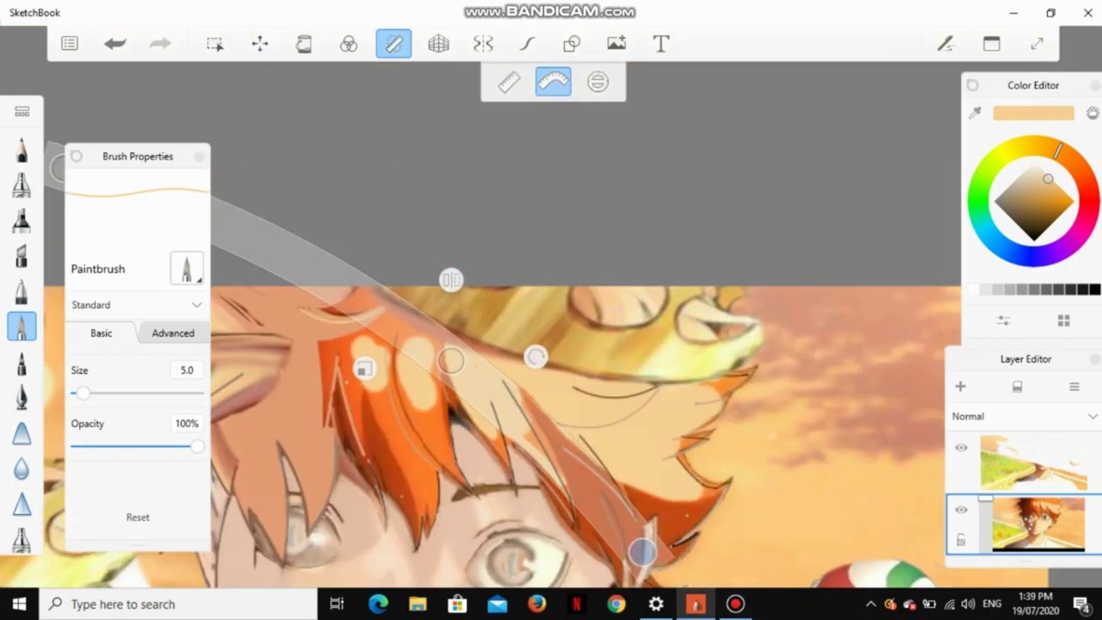
Step: Reshape the curved ruler to follow the long dark fringe line and fill the orange gaps beside it at brush size 5.0
left_click_drag(642, 552, 585, 546)
scroll(586, 546, "up", 3)
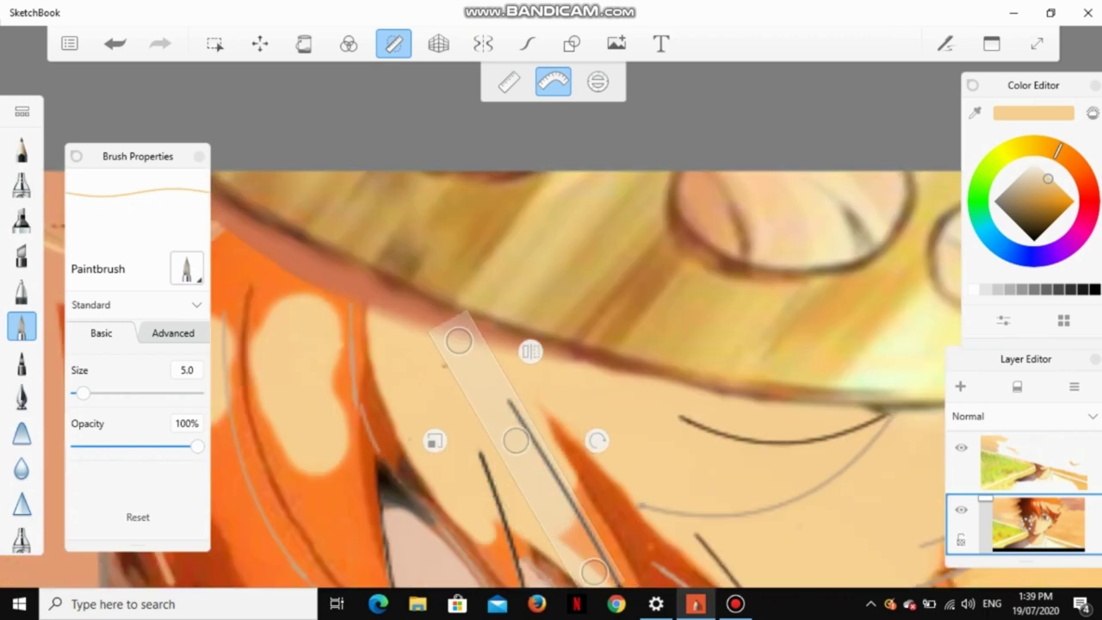
scroll(551, 310, "up", 5)
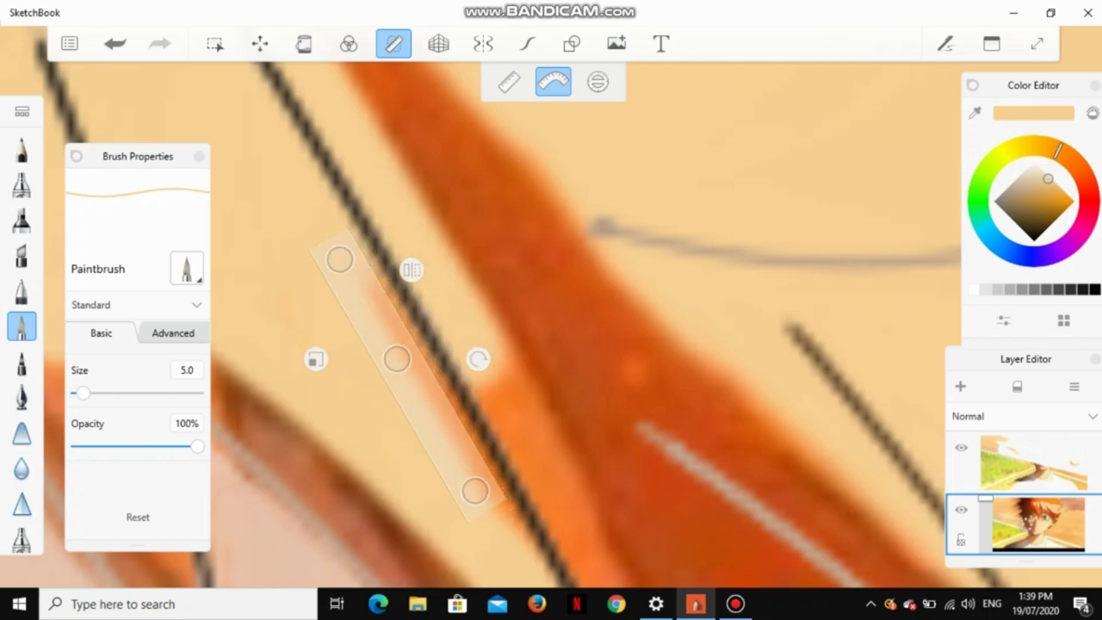
scroll(551, 310, "down", 5)
scroll(551, 310, "up", 5)
scroll(551, 310, "up", 2)
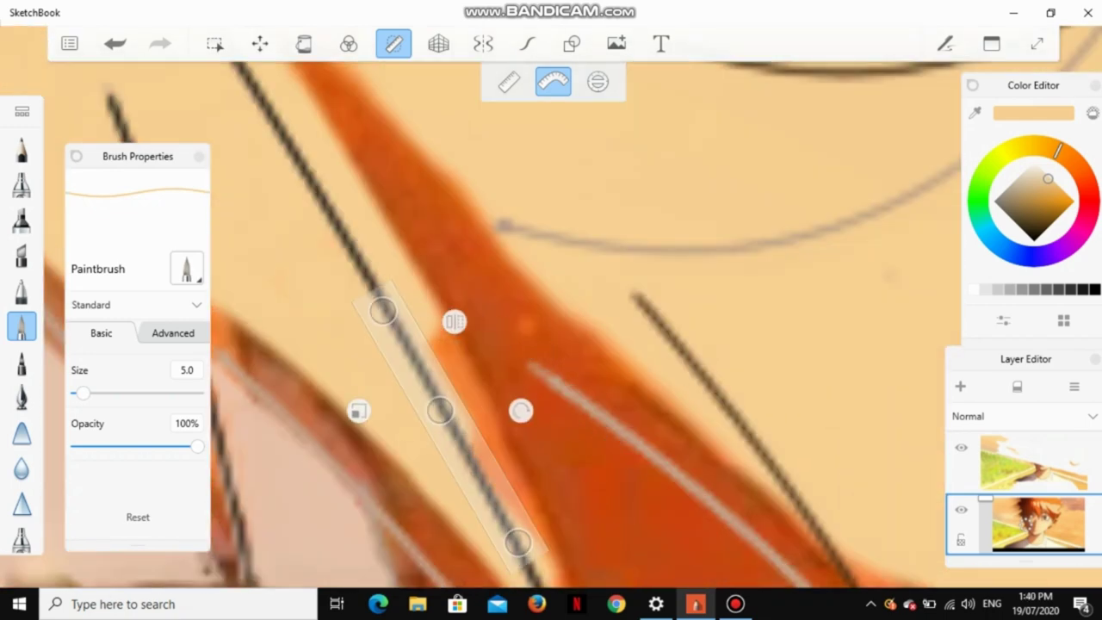
scroll(516, 556, "down", 2)
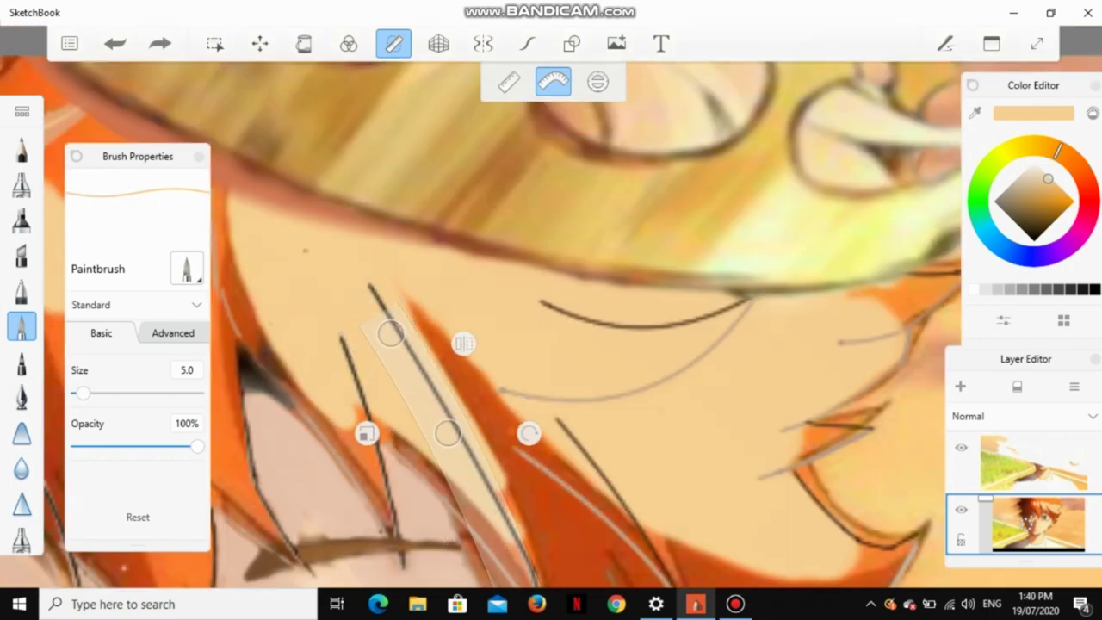
Step: Fill the narrow tips of the long fringe strand and its neighbouring strand along the curved ruler at brush size 1.5
scroll(551, 310, "down", 2)
scroll(551, 310, "up", 5)
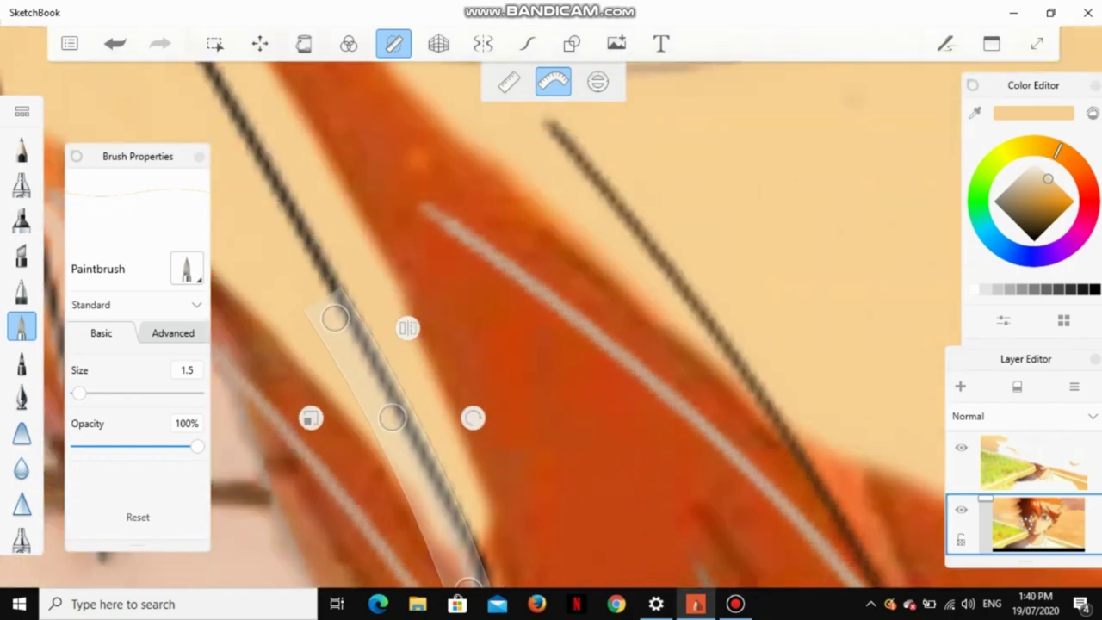
scroll(551, 310, "down", 2)
scroll(551, 310, "up", 4)
key("ctrl+z")
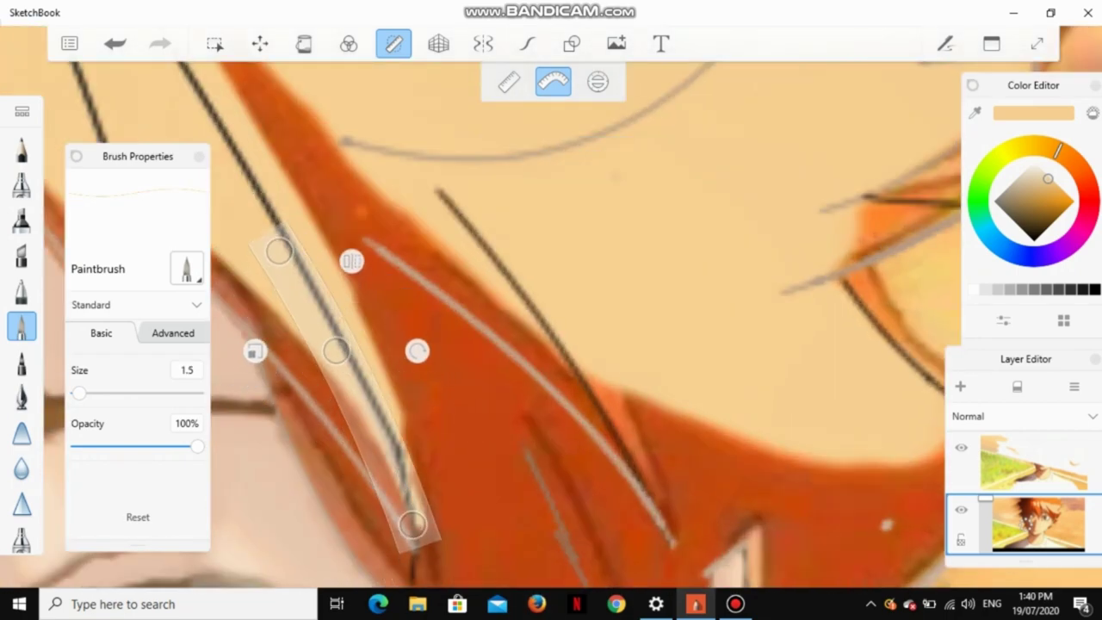
mouse_move(407, 526)
left_mouse_down()
mouse_move(372, 528)
mouse_move(399, 542)
left_mouse_up()
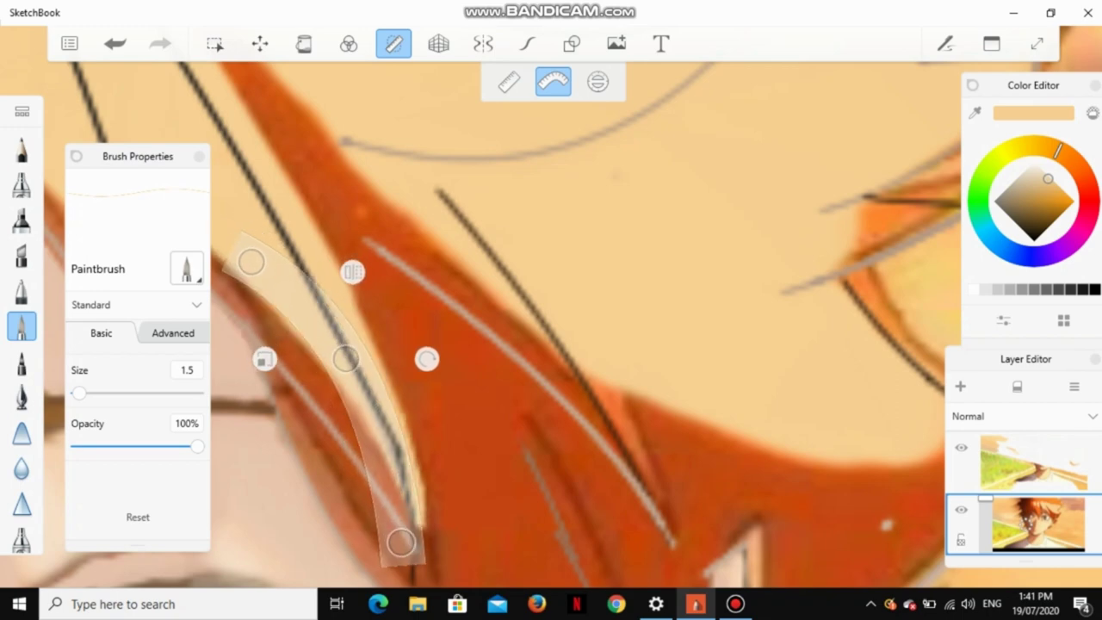
left_click_drag(345, 359, 556, 335)
scroll(552, 310, "down", 10)
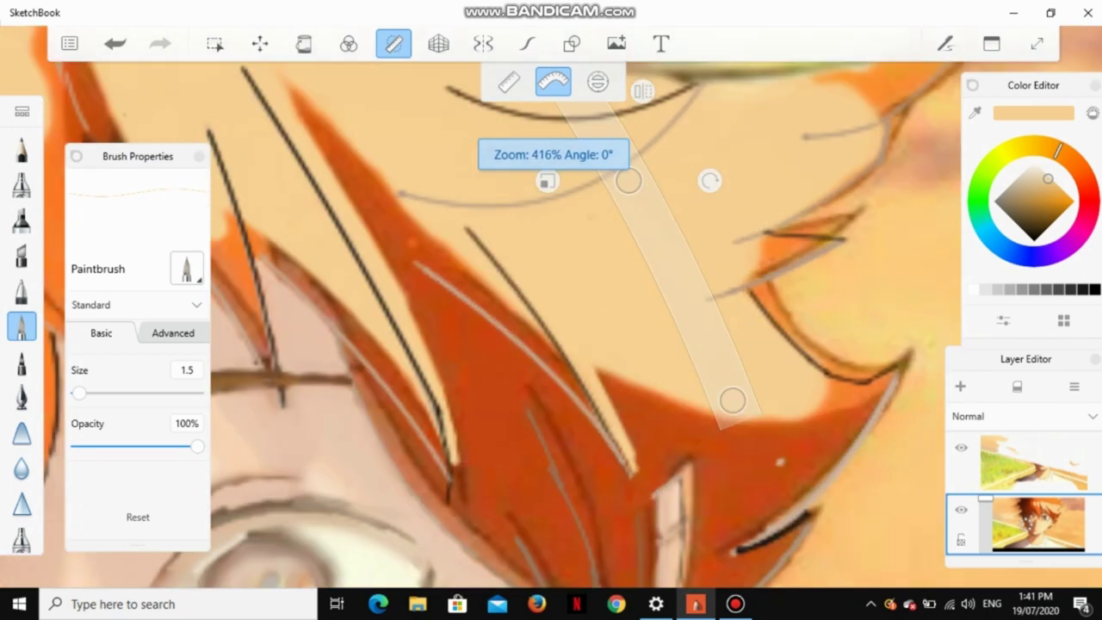
Step: Move the brush settings clear of the hair, align the curved ruler with the short fringe line and paint along it
left_click_drag(138, 156, 769, 179)
scroll(551, 310, "up", 10)
left_click_drag(332, 394, 250, 423)
key("ctrl+z")
left_click_drag(217, 234, 273, 333)
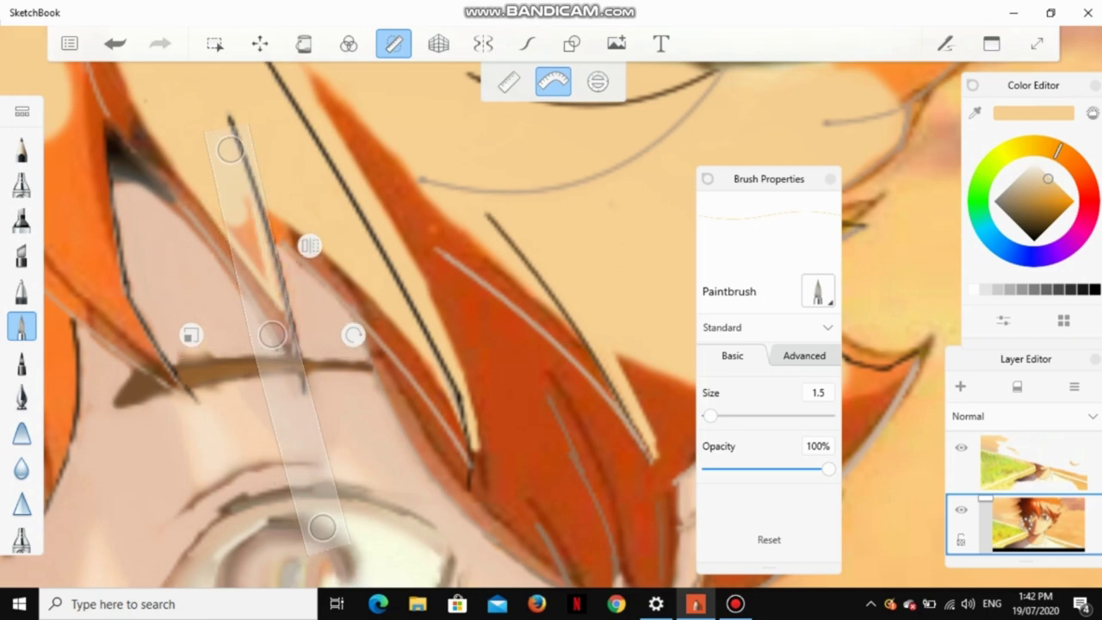
Step: Turn off the curved ruler and fill the remaining orange patches around the short fringe strand freehand
left_click_drag(710, 416, 719, 416)
left_click(393, 43)
scroll(349, 307, "up", 3)
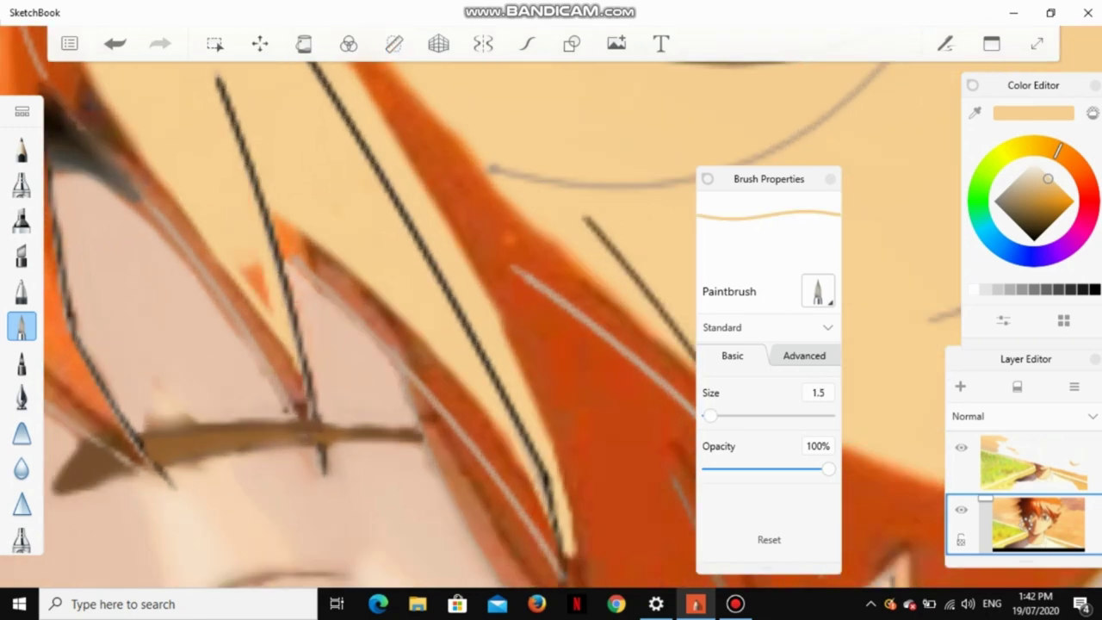
scroll(349, 306, "down", 3)
scroll(349, 307, "up", 2)
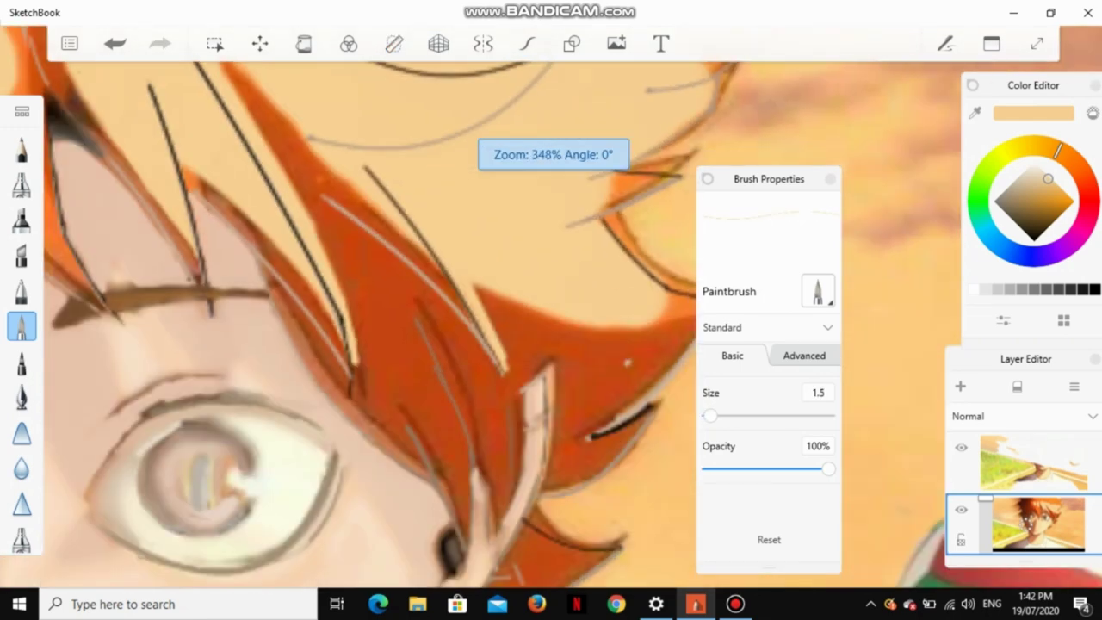
Step: Extend the pale yellow-orange fill into the pointed tip of the side hair at brush size 1.5
scroll(349, 306, "up", 2)
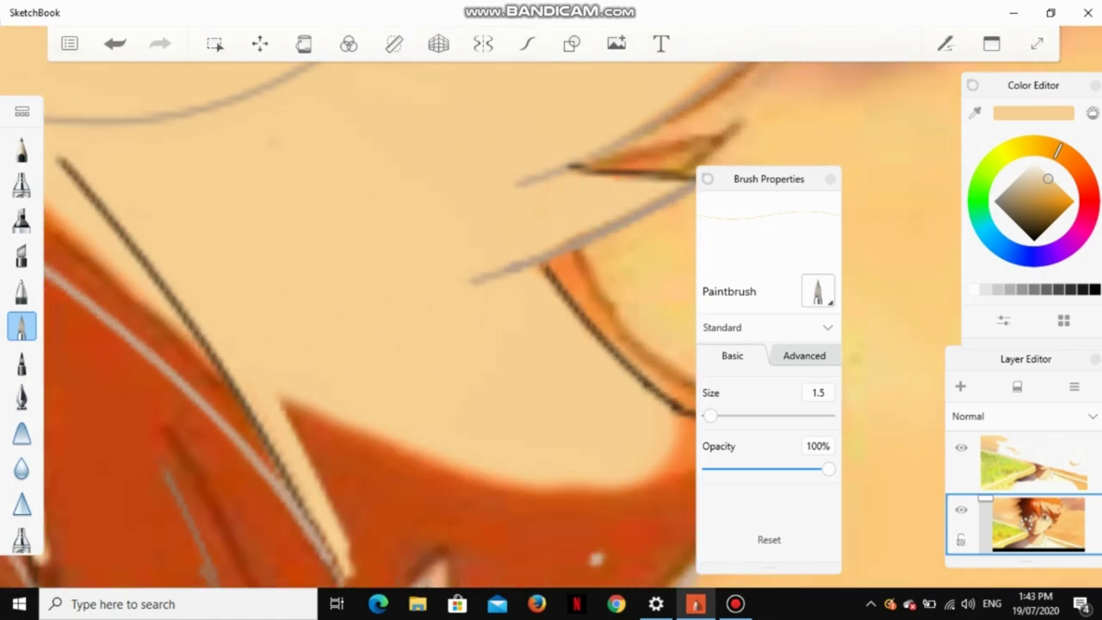
scroll(348, 306, "down", 3)
scroll(348, 307, "up", 4)
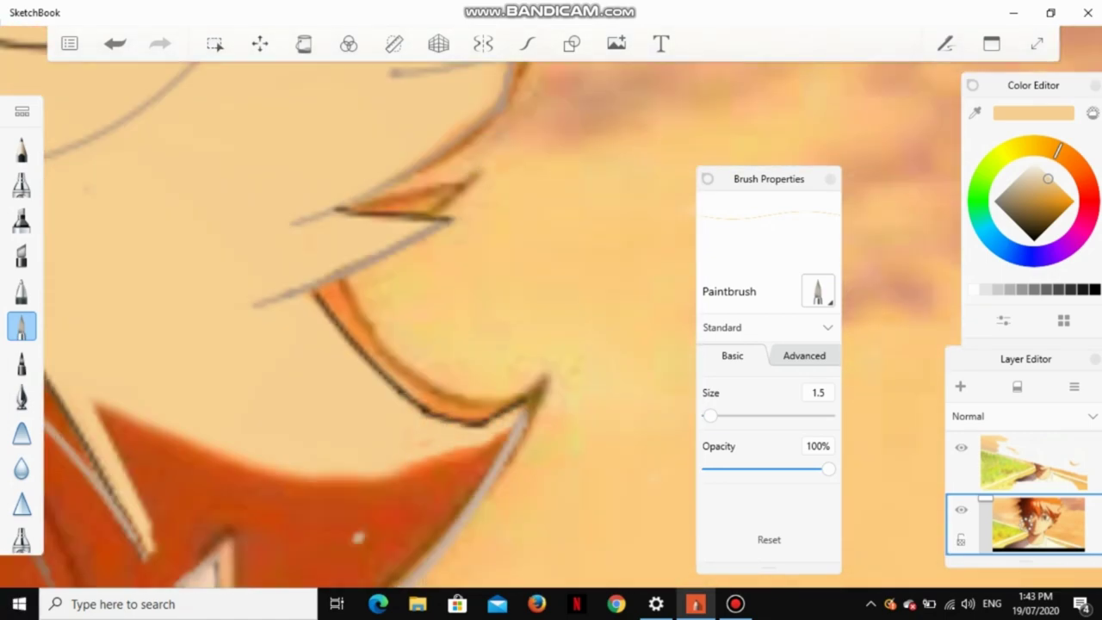
Step: Extend the pale yellow-orange fill over the orange middle fringe strand at brush size 18.8
scroll(349, 307, "down", 3)
scroll(348, 306, "up", 3)
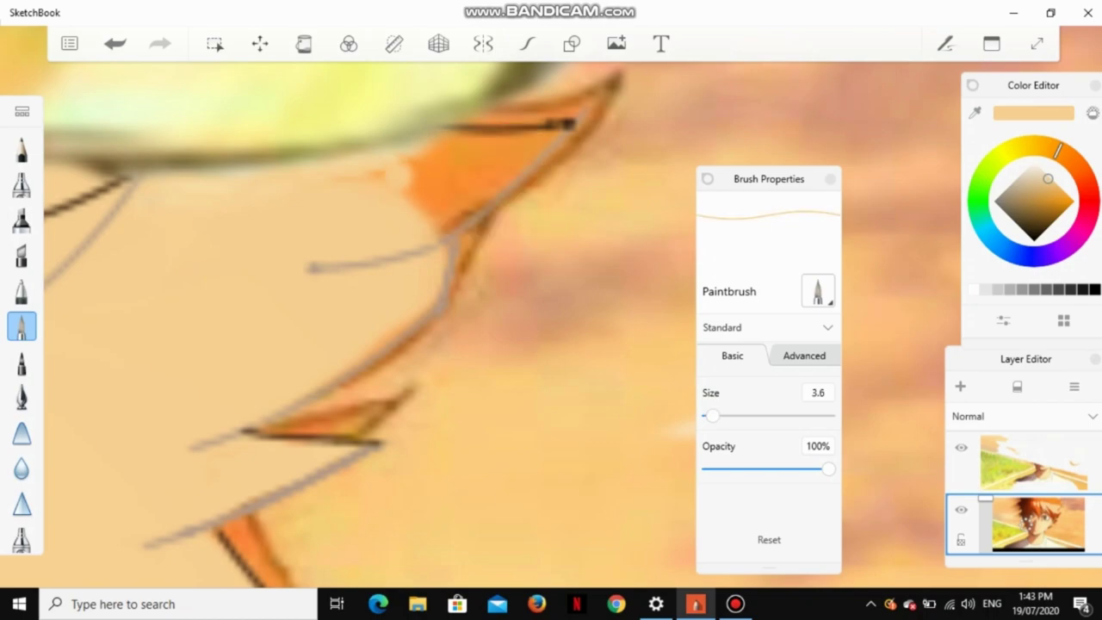
scroll(445, 290, "down", 3)
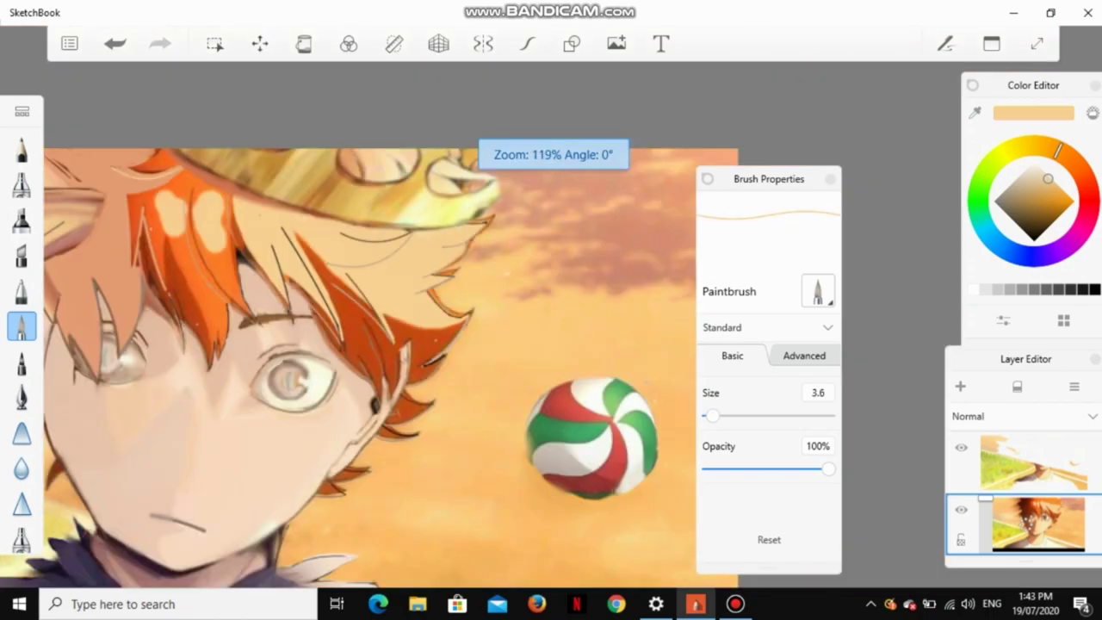
scroll(445, 290, "up", 2)
scroll(445, 290, "up", 1)
scroll(445, 290, "down", 3)
scroll(445, 290, "up", 4)
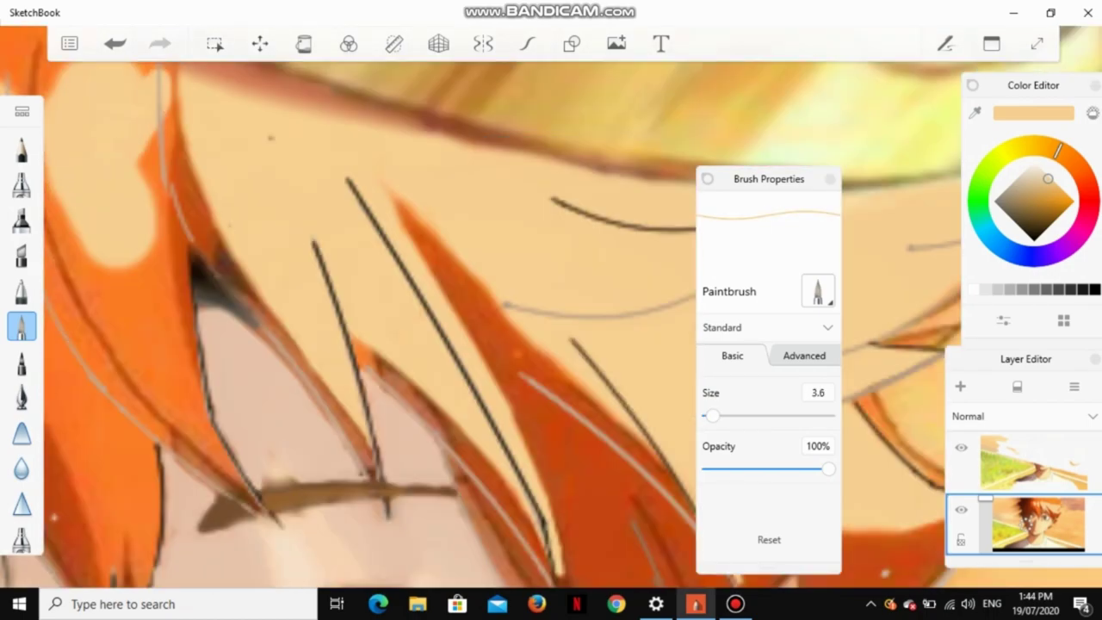
key("]")
mouse_move(129, 267)
left_mouse_down()
mouse_move(86, 344)
mouse_move(103, 370)
left_mouse_up()
scroll(445, 290, "down", 4)
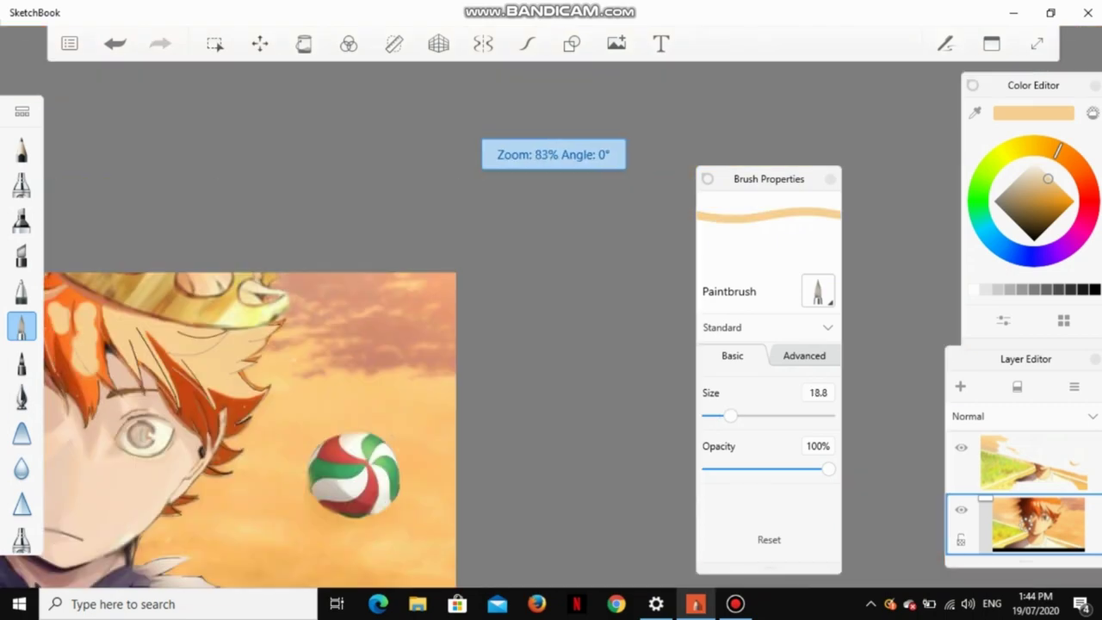
scroll(445, 290, "up", 5)
scroll(445, 290, "up", 2)
scroll(445, 290, "down", 2)
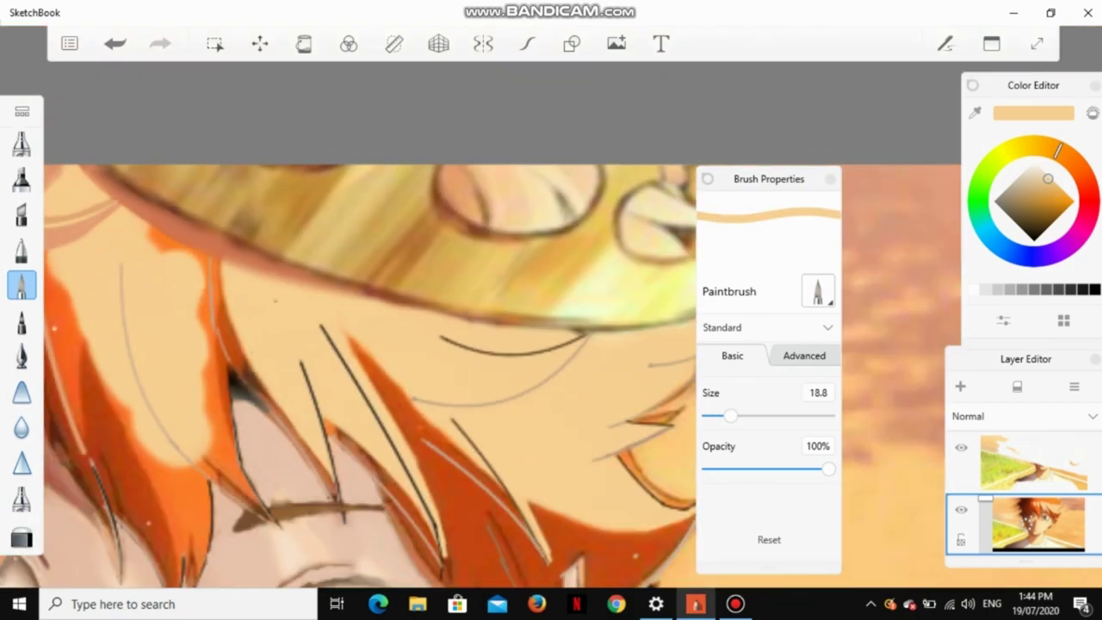
scroll(446, 290, "up", 1)
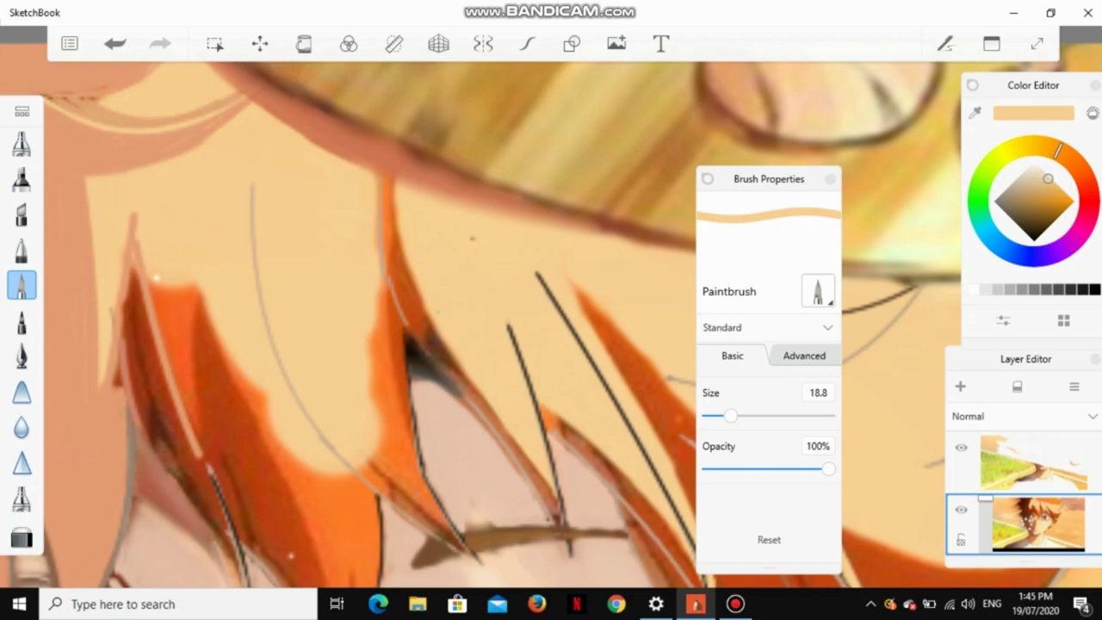
Step: Set the brush size to 2 and trace the middle fringe strand's edge in pale yellow-orange along the curved ruler
key("r")
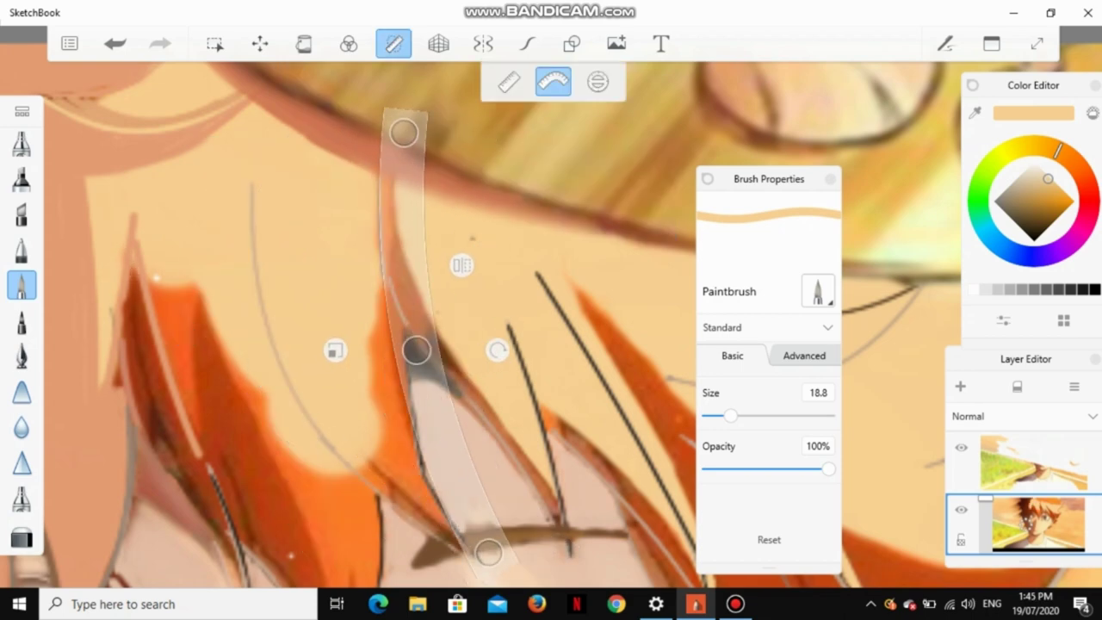
left_click_drag(730, 416, 703, 416)
left_click(818, 393)
type("2")
key("Return")
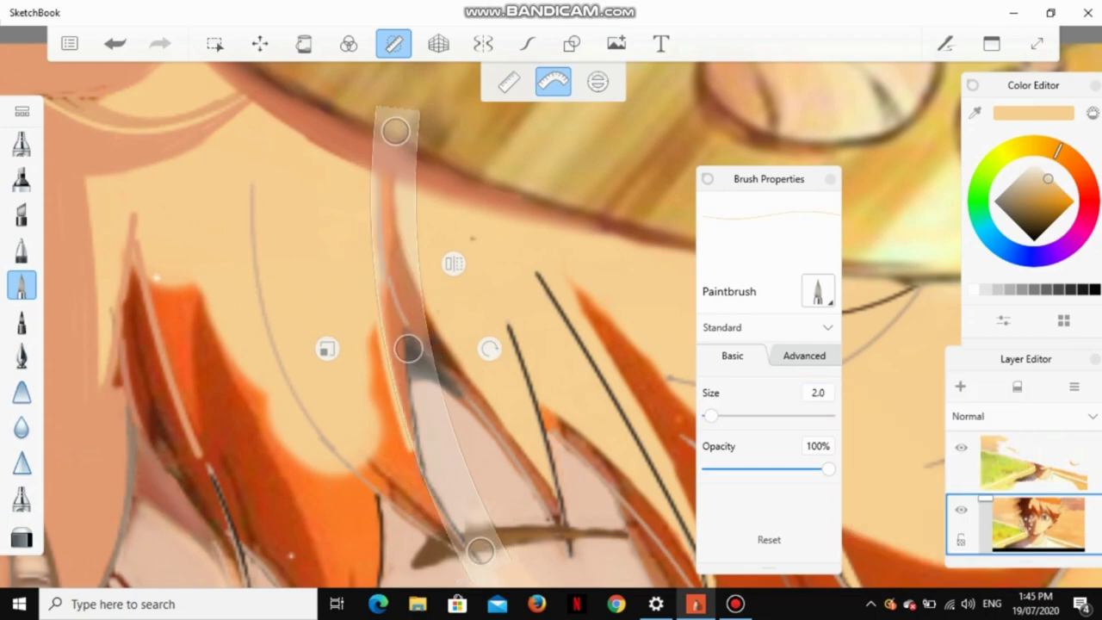
left_click_drag(472, 237, 492, 196)
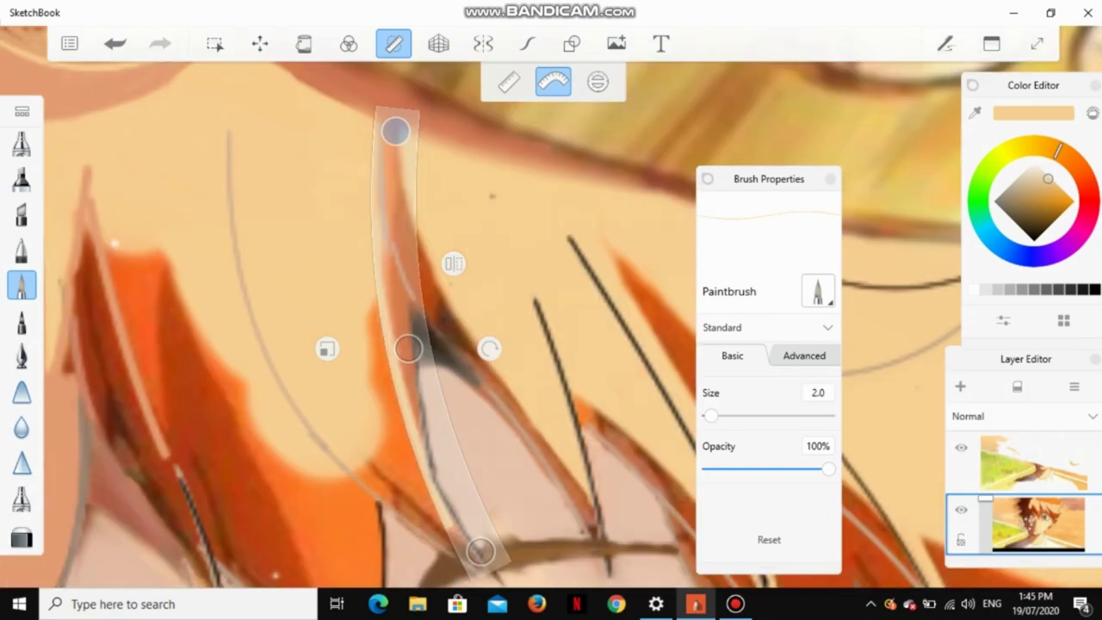
left_click_drag(408, 349, 264, 316)
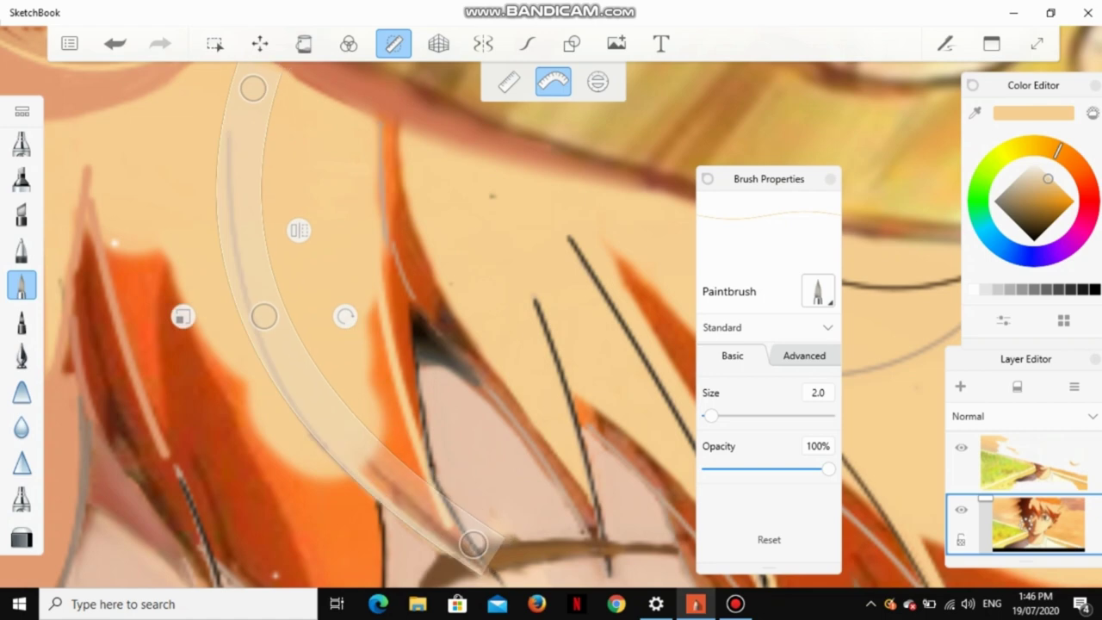
left_click(394, 43)
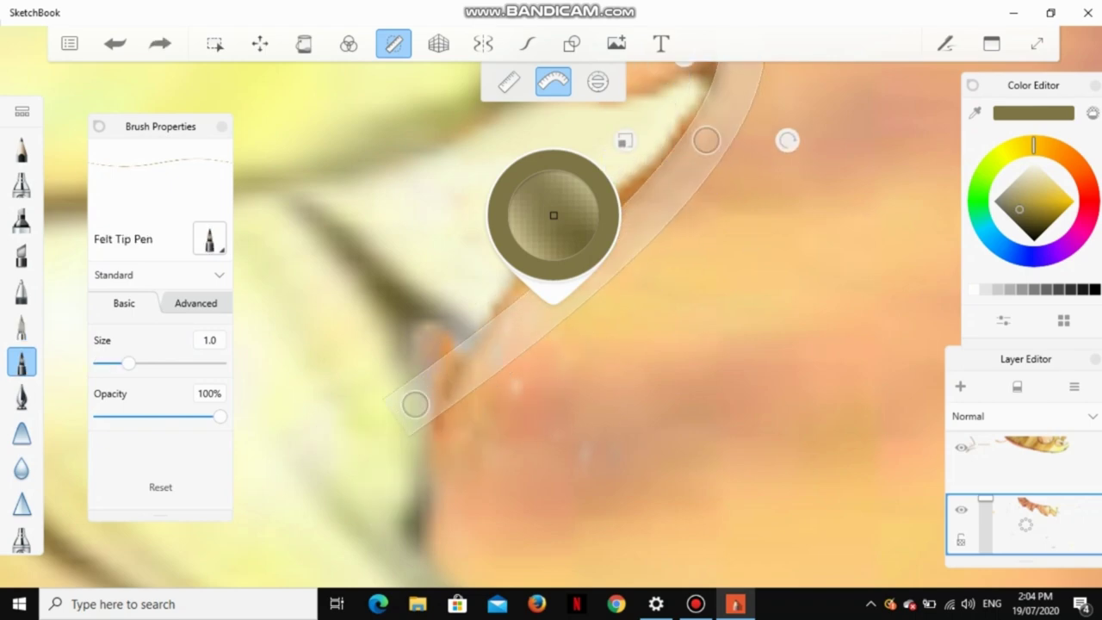
Step: Sample the orange background colour beside the small blond tuft for the Felt Tip Pen
left_click_drag(788, 140, 684, 231)
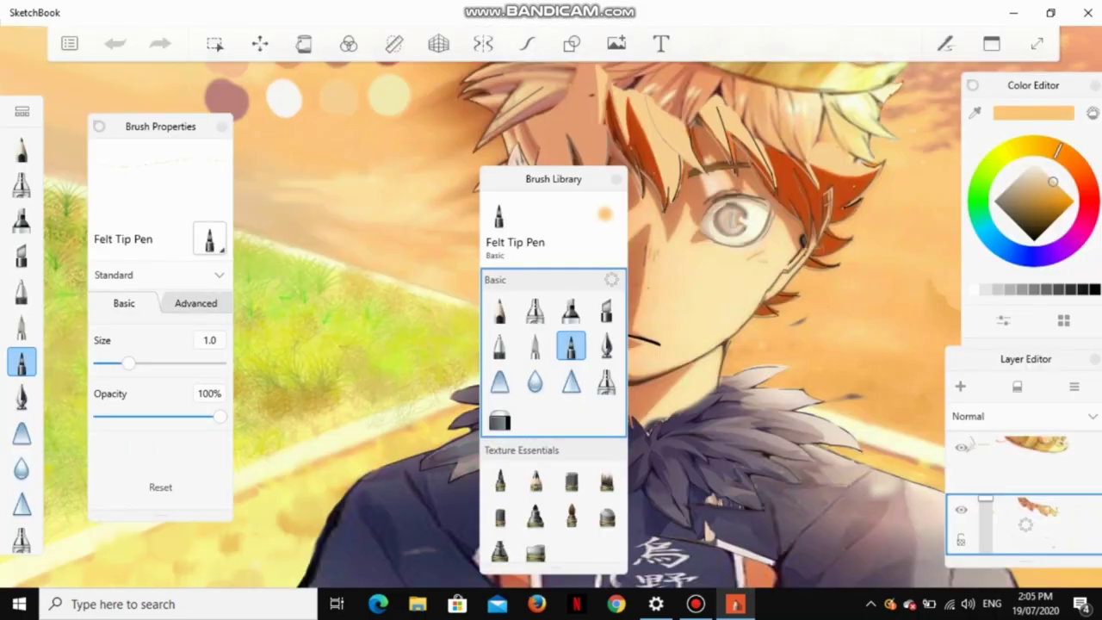
scroll(551, 310, "up", 5)
scroll(551, 310, "up", 2)
key("Tab")
key("Tab")
key("Tab")
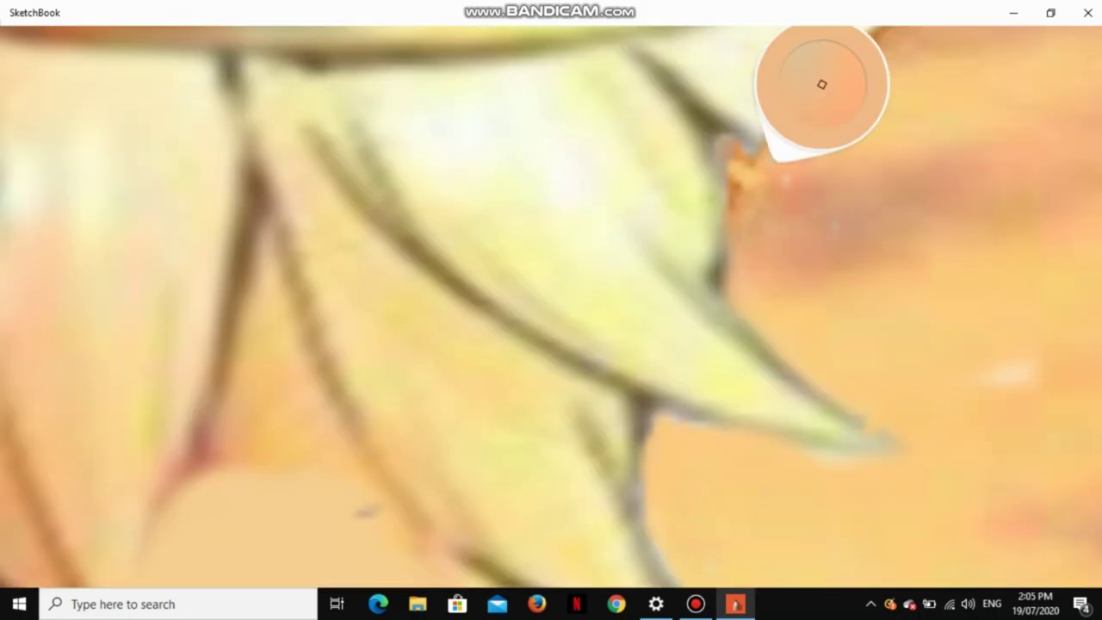
key("Tab")
scroll(551, 310, "down", 2)
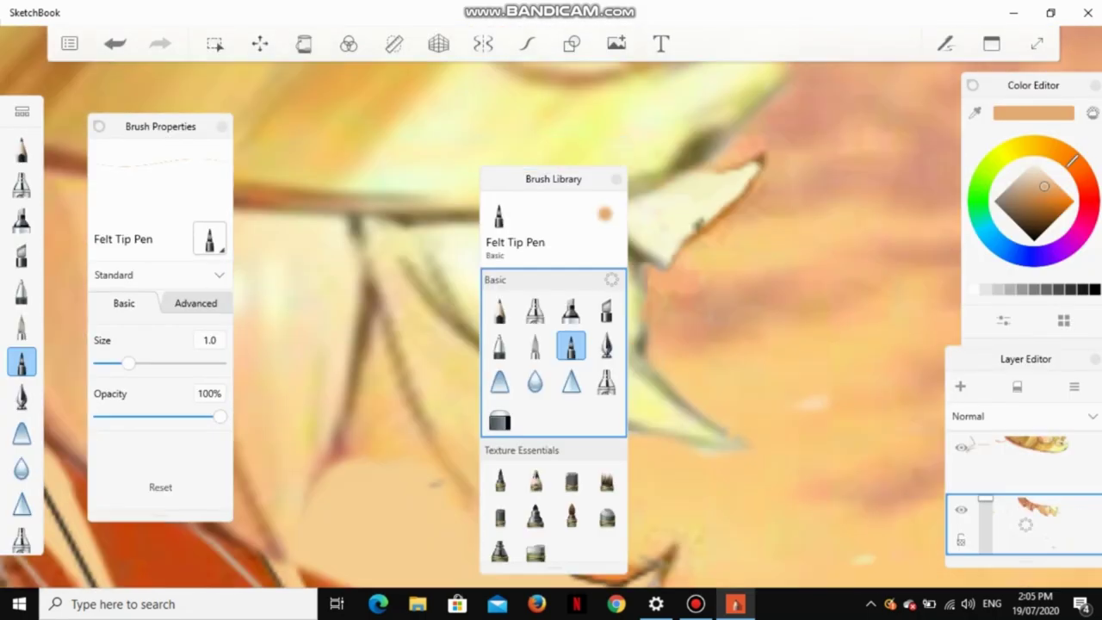
Step: Fit the curved ruler to the small blond tuft's lower edge and outline it in olive brown with the Felt Tip Pen
left_click(394, 43)
left_click_drag(554, 179, 349, 79)
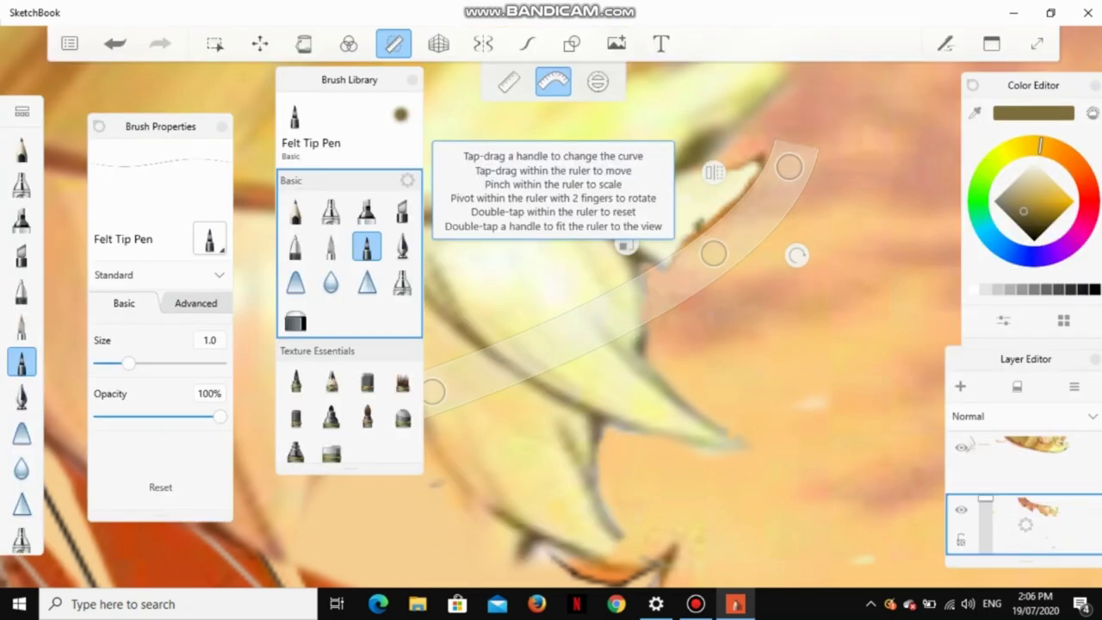
left_click_drag(603, 310, 669, 279)
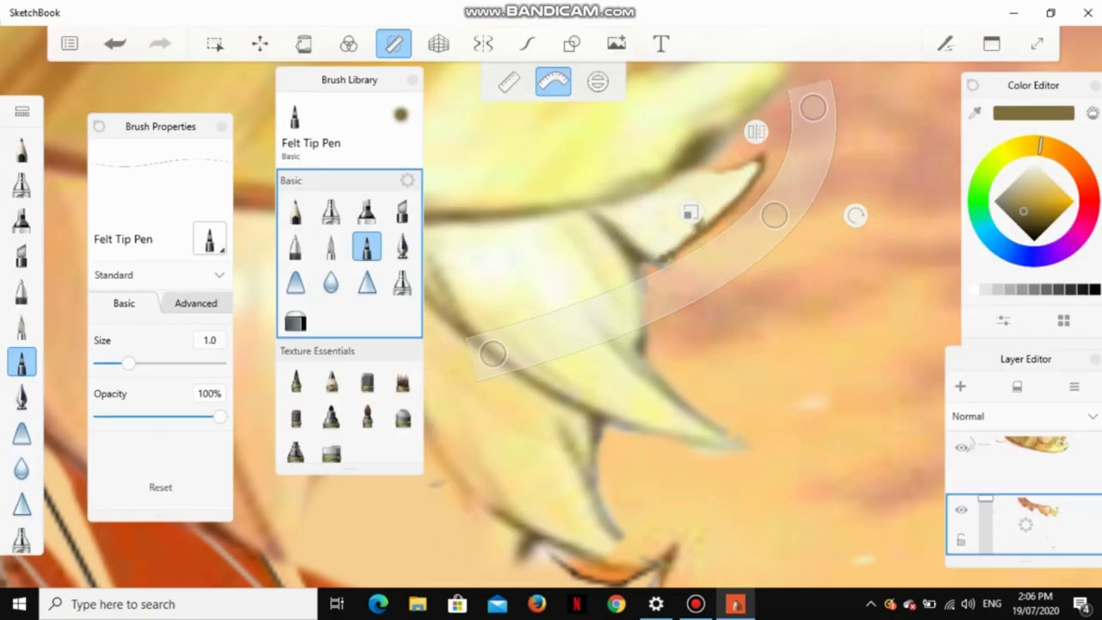
left_click_drag(855, 215, 840, 242)
left_click_drag(848, 160, 726, 181)
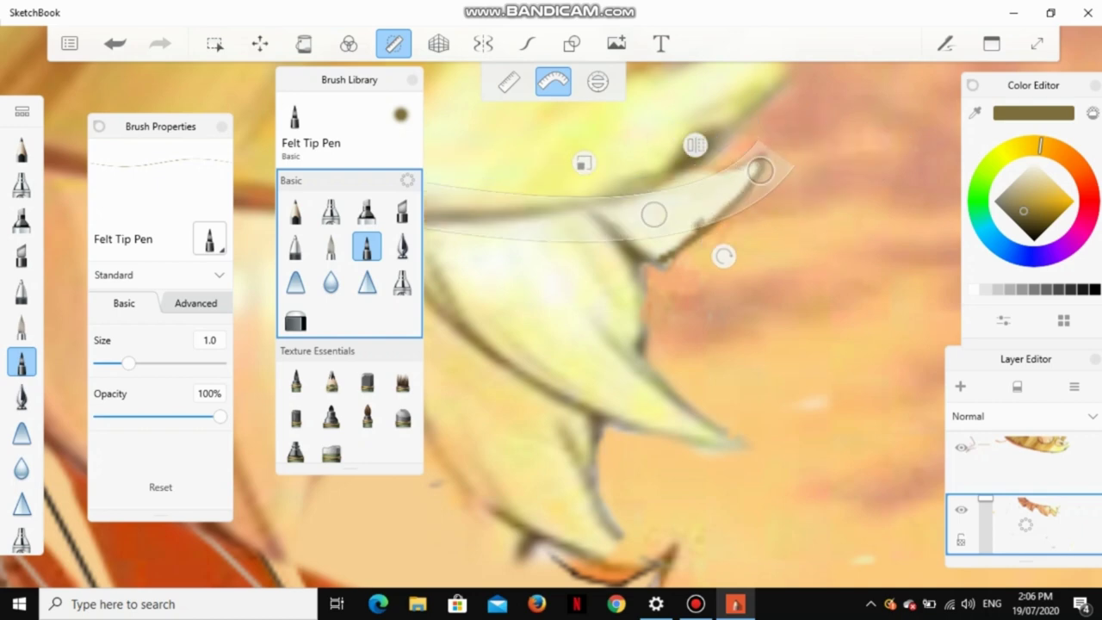
mouse_move(349, 79)
left_mouse_down()
mouse_move(181, 138)
mouse_move(176, 156)
left_mouse_up()
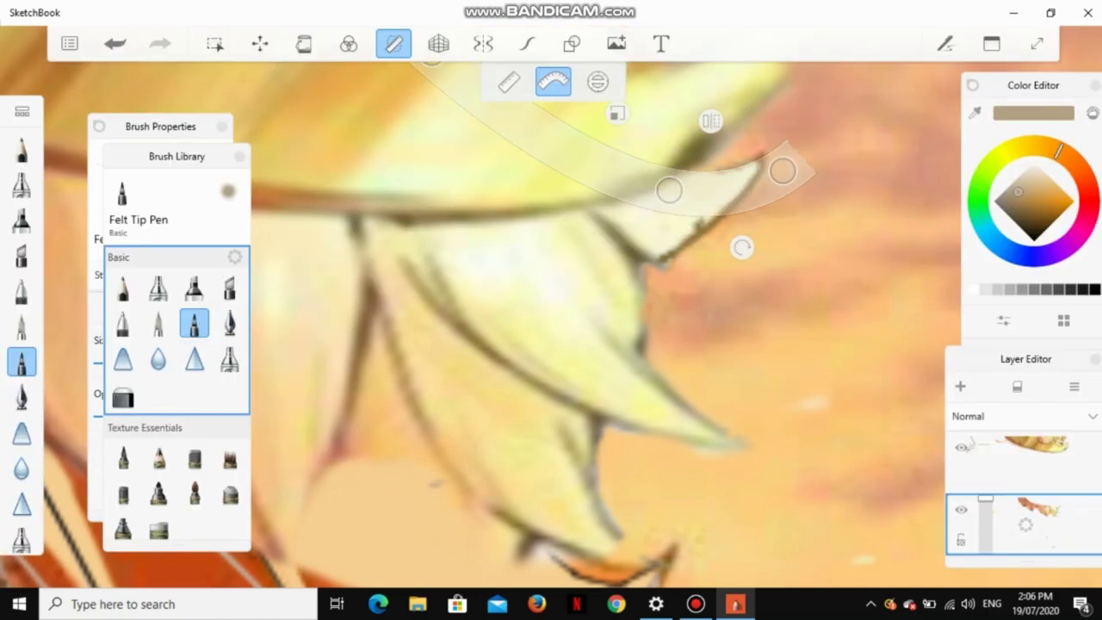
Step: Sample pale yellow from the blond hair and reshape the curved ruler to follow the small tuft's lower edge
left_click(551, 214, "alt")
left_click_drag(669, 190, 729, 282)
left_click_drag(663, 253, 611, 210)
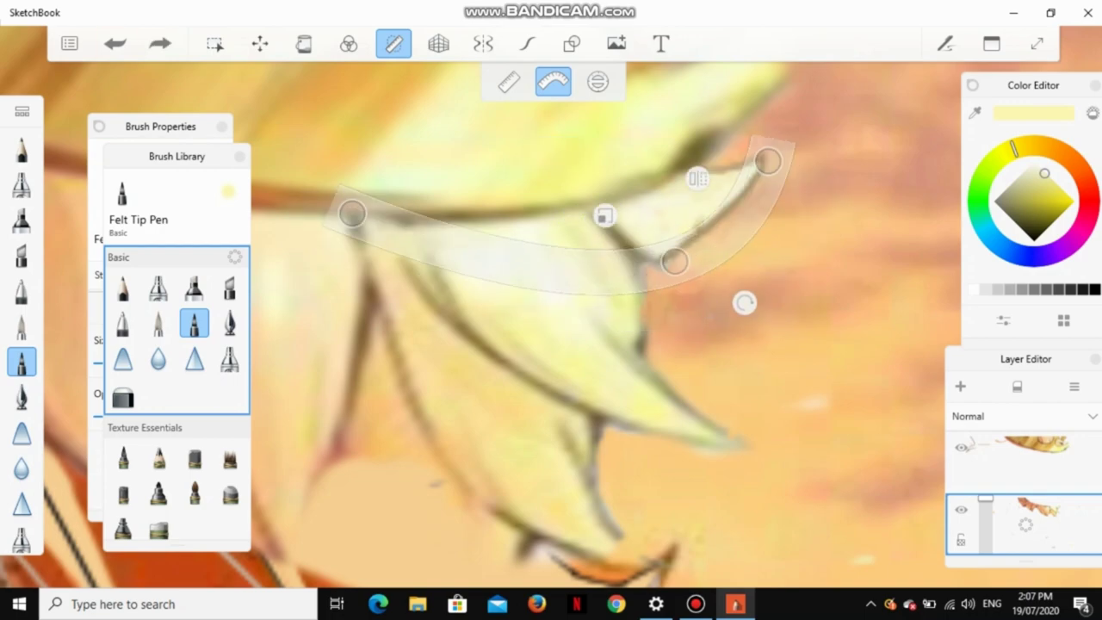
Step: Switch to the Synthetic Heavy Flat Brush 2 for working on the fringe strands
scroll(551, 345, "down", 5)
scroll(551, 344, "up", 6)
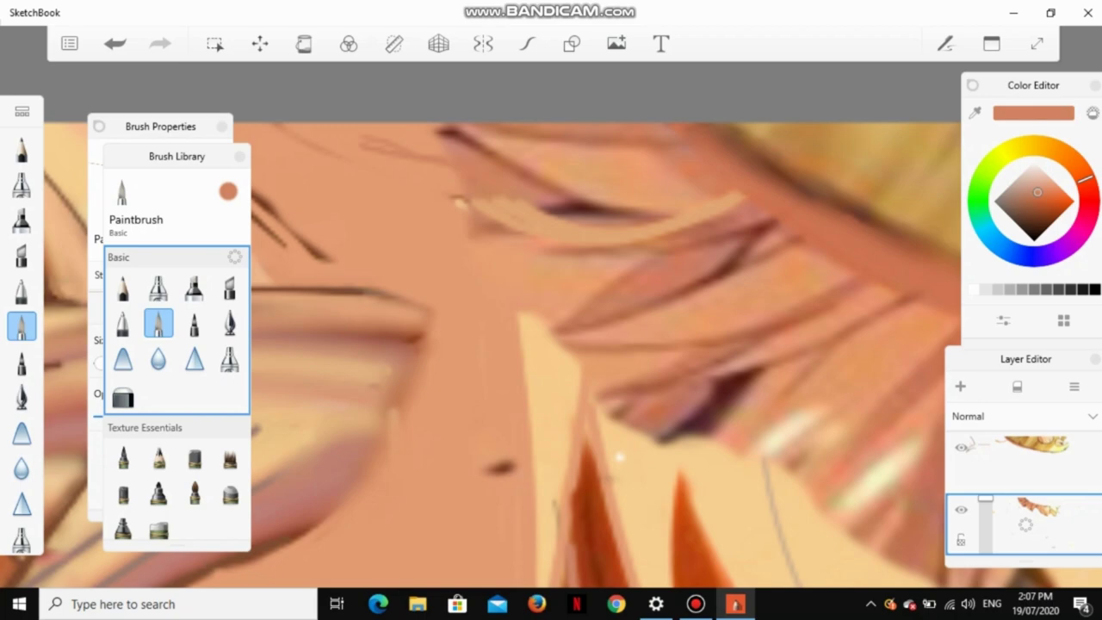
left_click(229, 367)
scroll(551, 344, "down", 1)
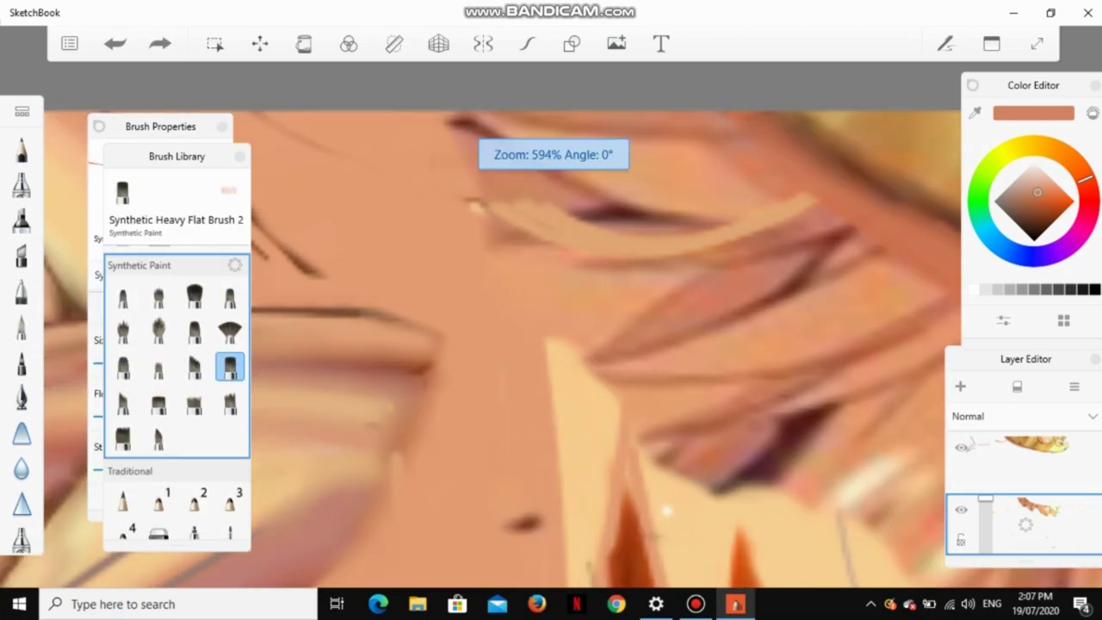
scroll(552, 345, "up", 2)
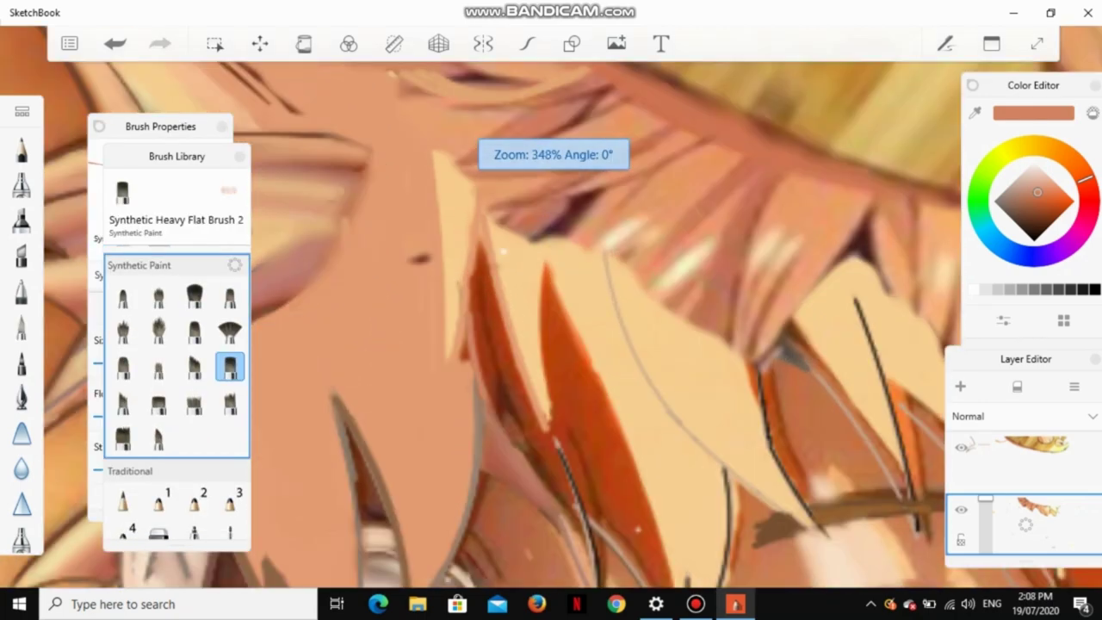
scroll(551, 344, "down", 6)
scroll(551, 344, "up", 6)
scroll(551, 345, "down", 2)
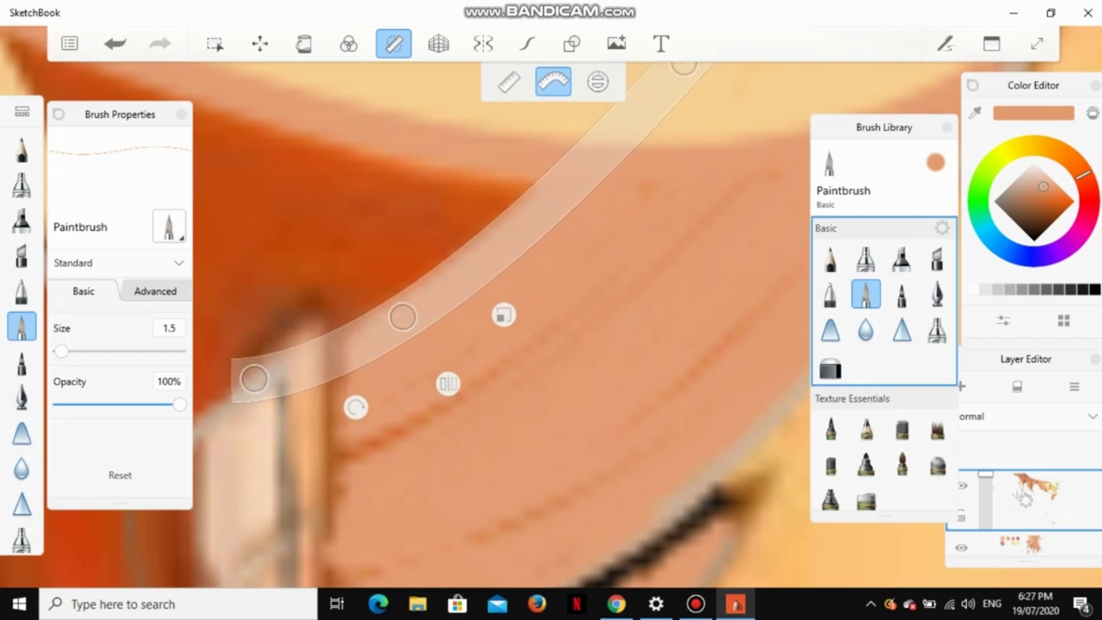
Step: Paint salmon along the curved ruler over the dark red area above the ear tip at brush size 1.5
scroll(388, 327, "up", 5)
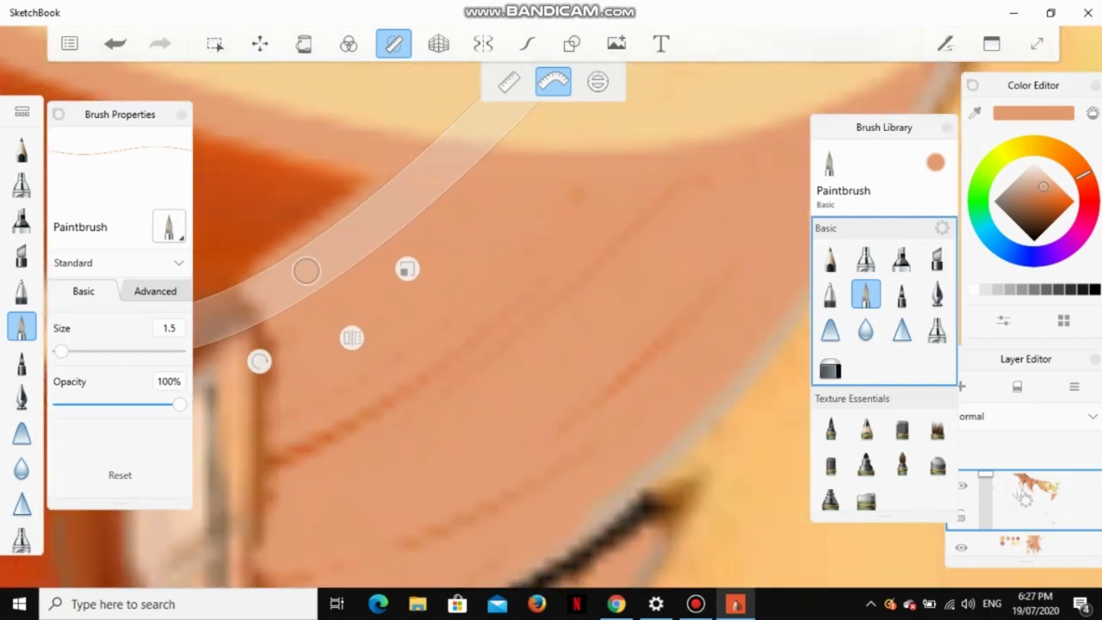
scroll(388, 327, "down", 3)
scroll(387, 327, "up", 3)
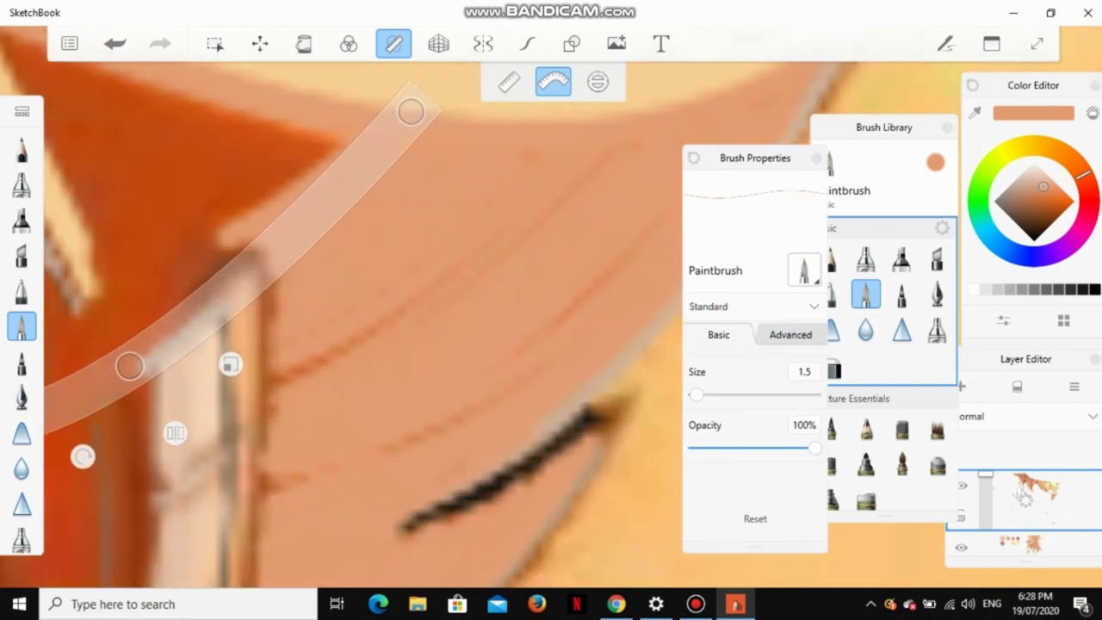
mouse_move(129, 331)
left_mouse_down()
mouse_move(174, 289)
mouse_move(141, 321)
left_mouse_up()
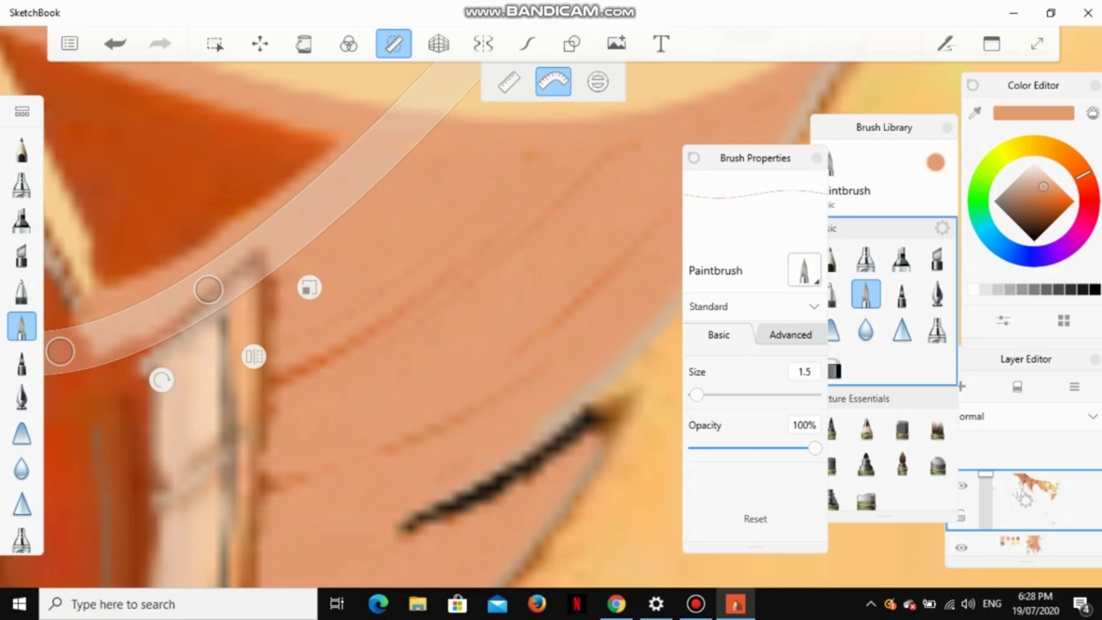
left_click_drag(130, 331, 241, 308)
Step: Align the curved ruler with the upper edge of the dark red strand between the fringe and the ear
scroll(388, 327, "up", 1)
scroll(387, 327, "down", 10)
scroll(388, 328, "up", 10)
scroll(388, 327, "up", 1)
scroll(344, 327, "down", 5)
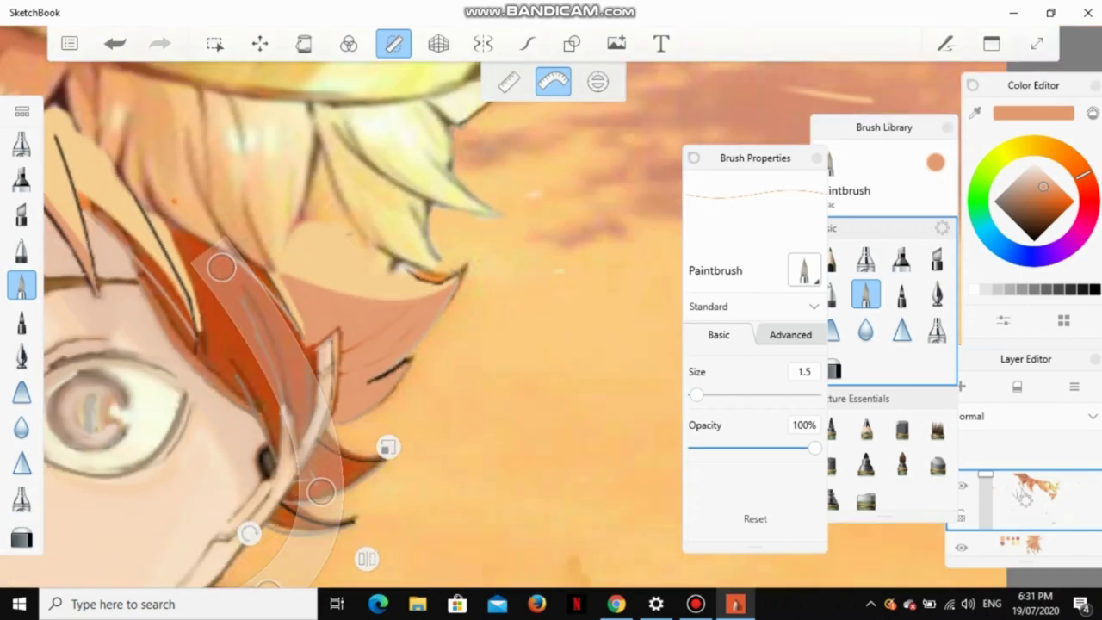
scroll(344, 327, "up", 5)
left_click_drag(221, 263, 123, 238)
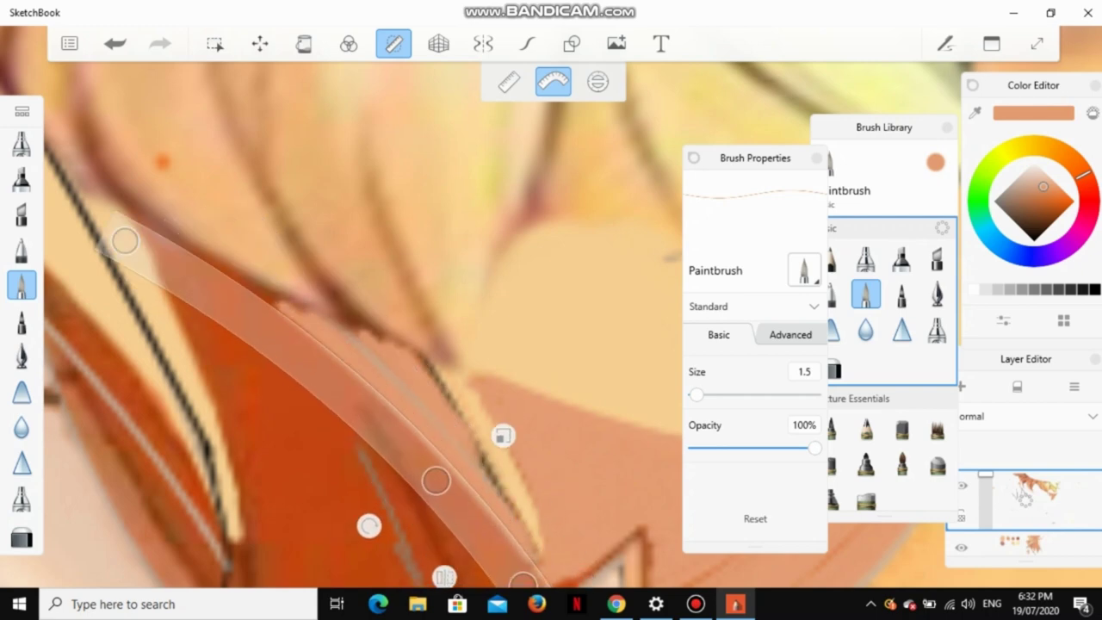
Step: Paint the dark red strand above the ear in salmon, following its curved edge
scroll(344, 328, "down", 5)
scroll(344, 327, "up", 5)
left_click_drag(166, 305, 674, 468)
left_click_drag(564, 529, 416, 523)
left_click_drag(172, 123, 162, 167)
scroll(344, 344, "up", 3)
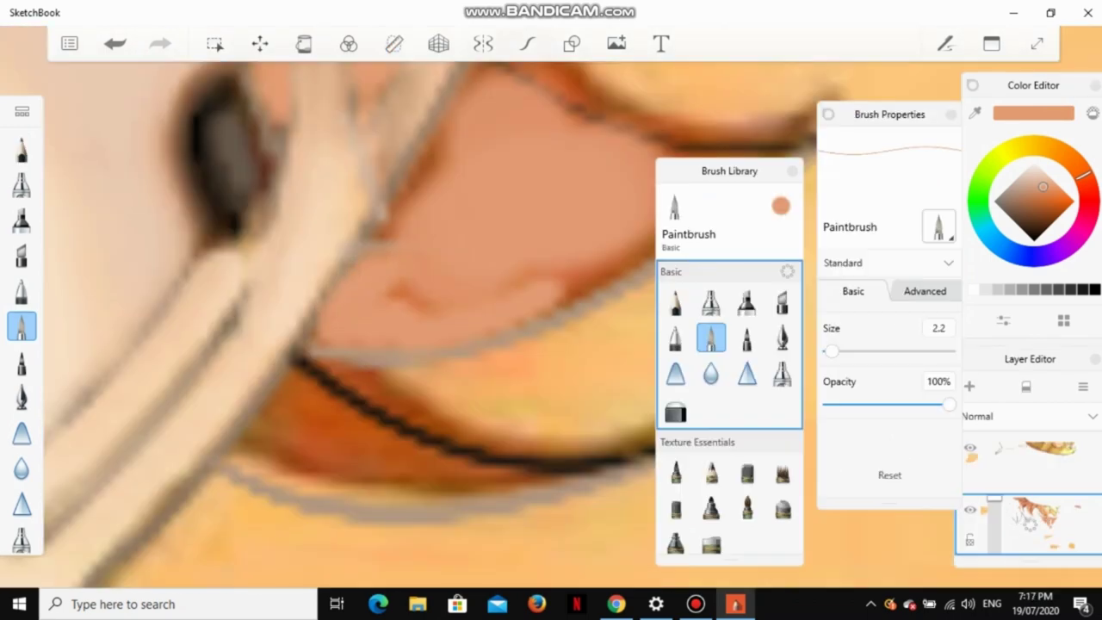
Step: Undo the last salmon stroke and repaint the hair strand's edge beside the ear outline at brush size 2.2
key("ctrl+z")
left_click_drag(474, 80, 325, 314)
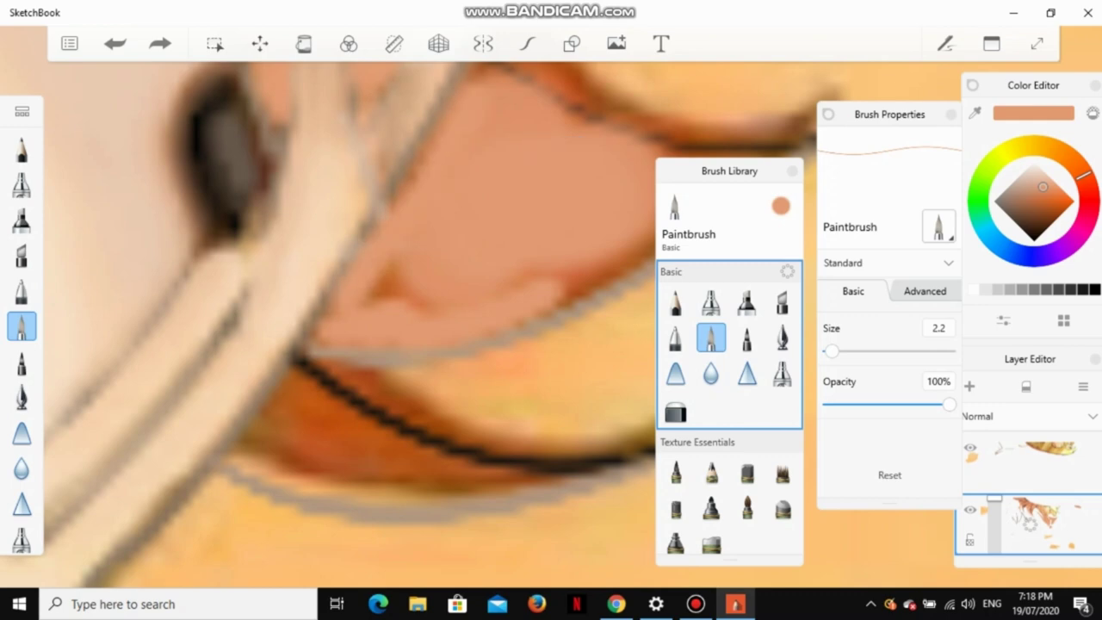
scroll(345, 327, "down", 3)
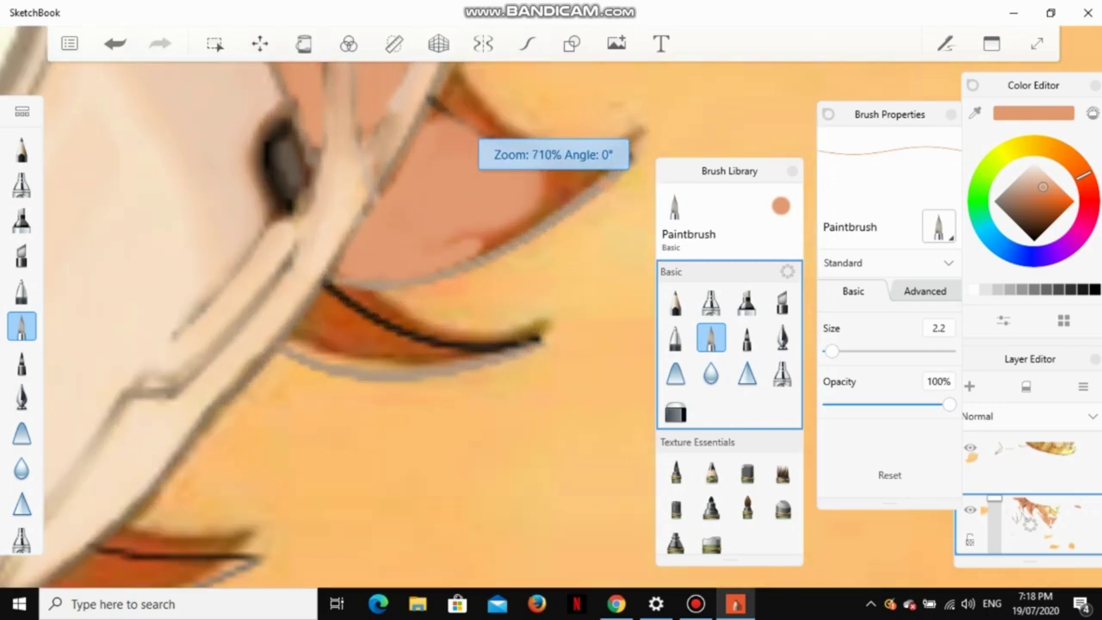
Step: Fill the remaining orange in the strand behind the ear with salmon, between its outlines and out to the tip
scroll(344, 327, "up", 3)
scroll(344, 327, "up", 2)
mouse_move(723, 64)
left_mouse_down()
mouse_move(672, 120)
mouse_move(336, 349)
left_mouse_up()
left_click_drag(388, 323, 560, 222)
scroll(344, 327, "down", 4)
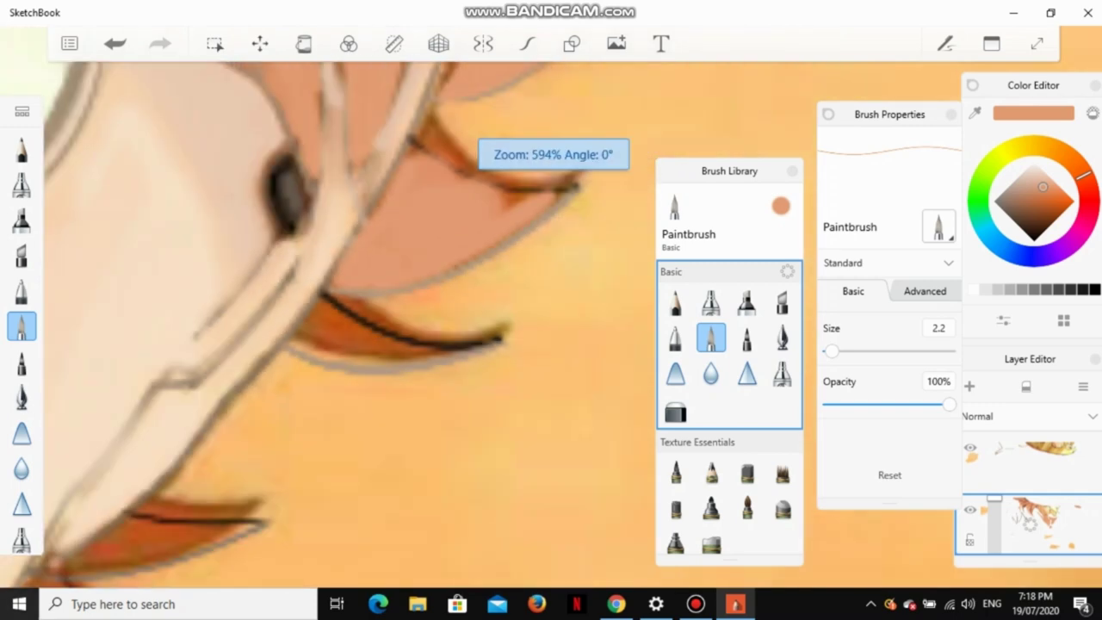
scroll(344, 327, "up", 5)
mouse_move(560, 112)
left_mouse_down()
mouse_move(345, 206)
mouse_move(534, 147)
mouse_move(344, 224)
left_mouse_up()
scroll(345, 327, "down", 5)
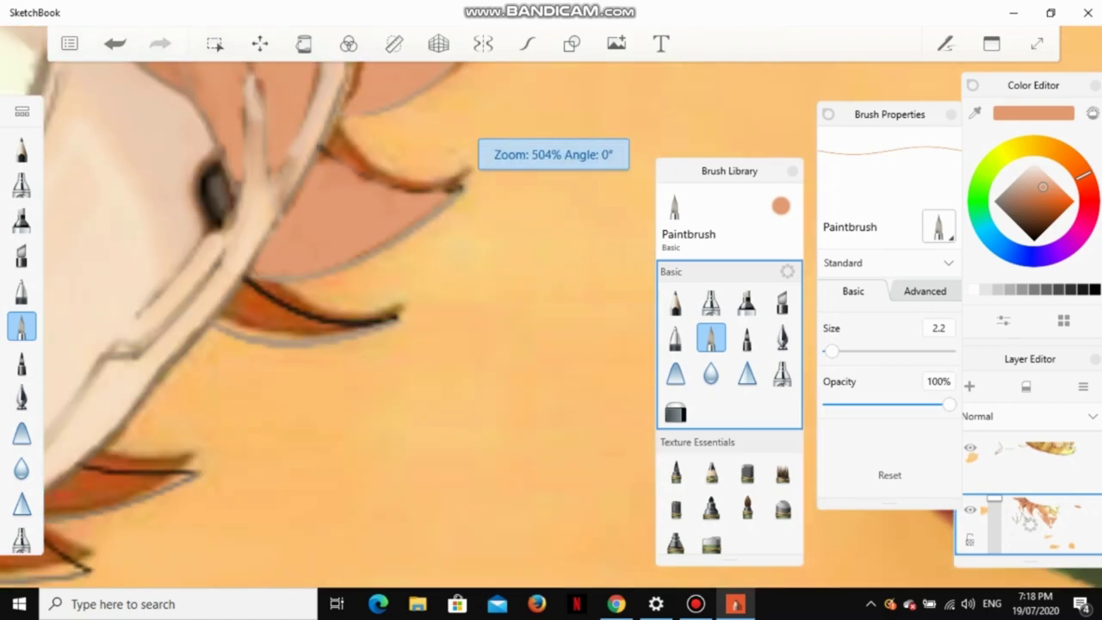
Step: Touch up the salmon fill where the strand meets the back of the ear
scroll(344, 327, "up", 4)
left_click_drag(259, 155, 150, 336)
scroll(345, 327, "down", 4)
scroll(345, 327, "down", 2)
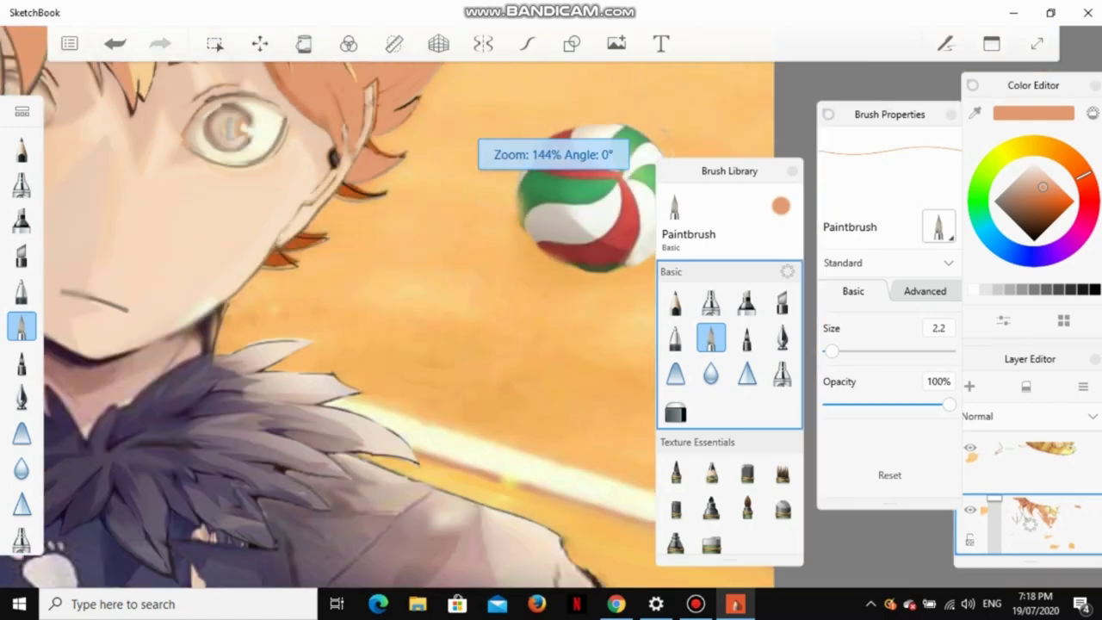
scroll(344, 327, "up", 6)
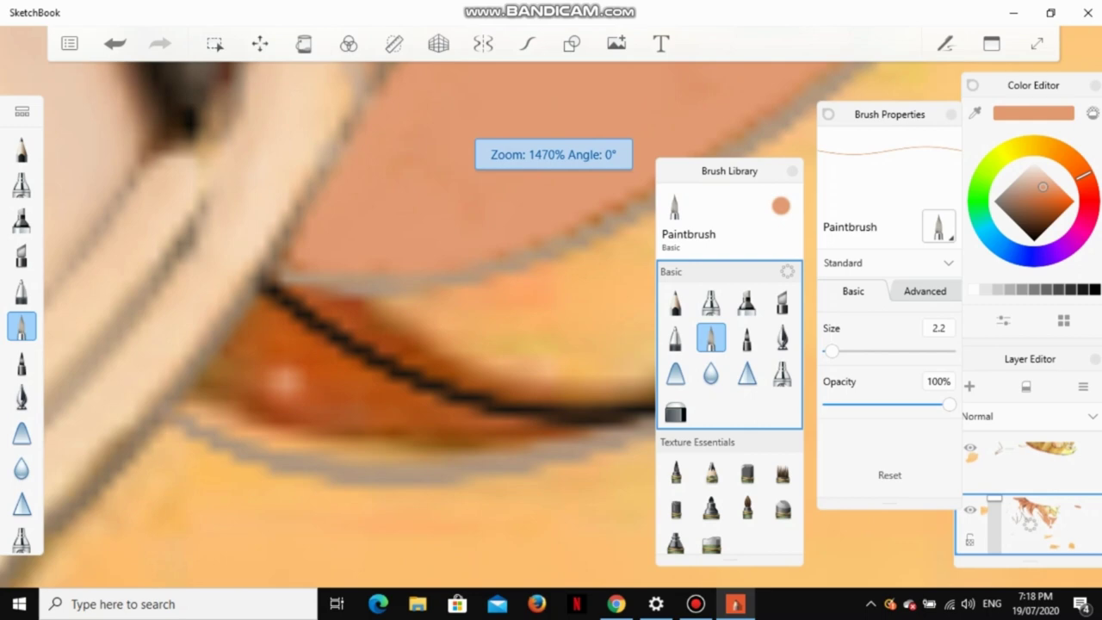
Step: Fill the dark orange area below the black line in the strand behind the earlobe with salmon
mouse_move(250, 310)
left_mouse_down()
mouse_move(276, 344)
mouse_move(344, 387)
left_mouse_up()
scroll(344, 328, "up", 2)
mouse_move(172, 430)
left_mouse_down()
mouse_move(465, 461)
mouse_move(603, 456)
left_mouse_up()
mouse_move(211, 233)
left_mouse_down()
mouse_move(138, 371)
mouse_move(215, 397)
left_mouse_up()
left_click_drag(258, 198, 190, 250)
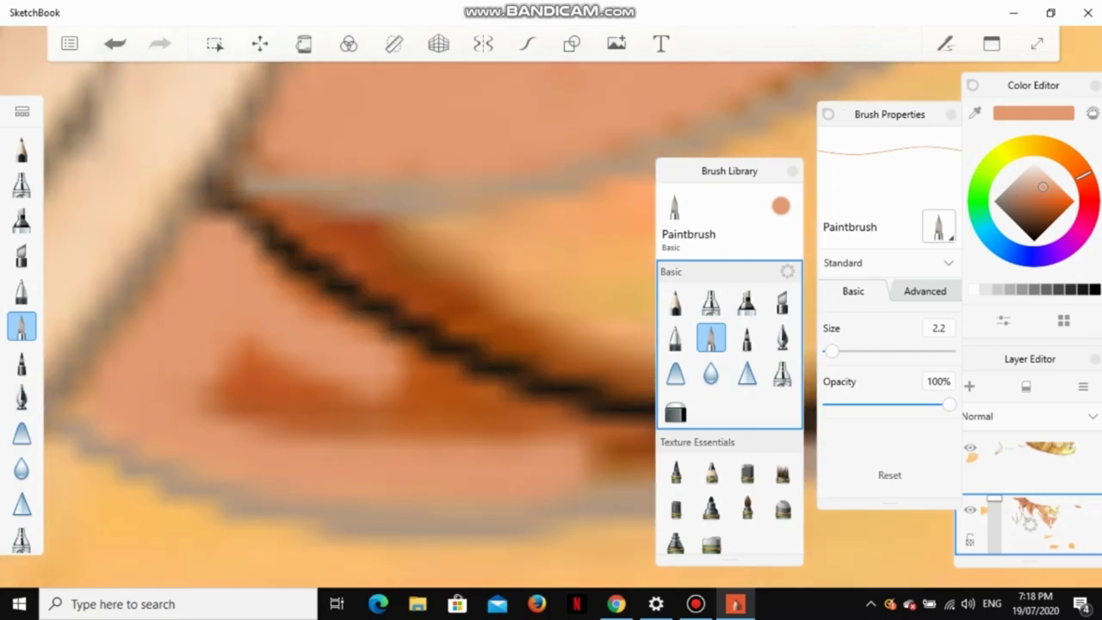
mouse_move(250, 228)
left_mouse_down()
mouse_move(414, 374)
mouse_move(344, 400)
left_mouse_up()
mouse_move(198, 345)
left_mouse_down()
mouse_move(370, 439)
mouse_move(491, 383)
mouse_move(568, 366)
left_mouse_up()
scroll(345, 327, "down", 2)
scroll(525, 465, "up", 2)
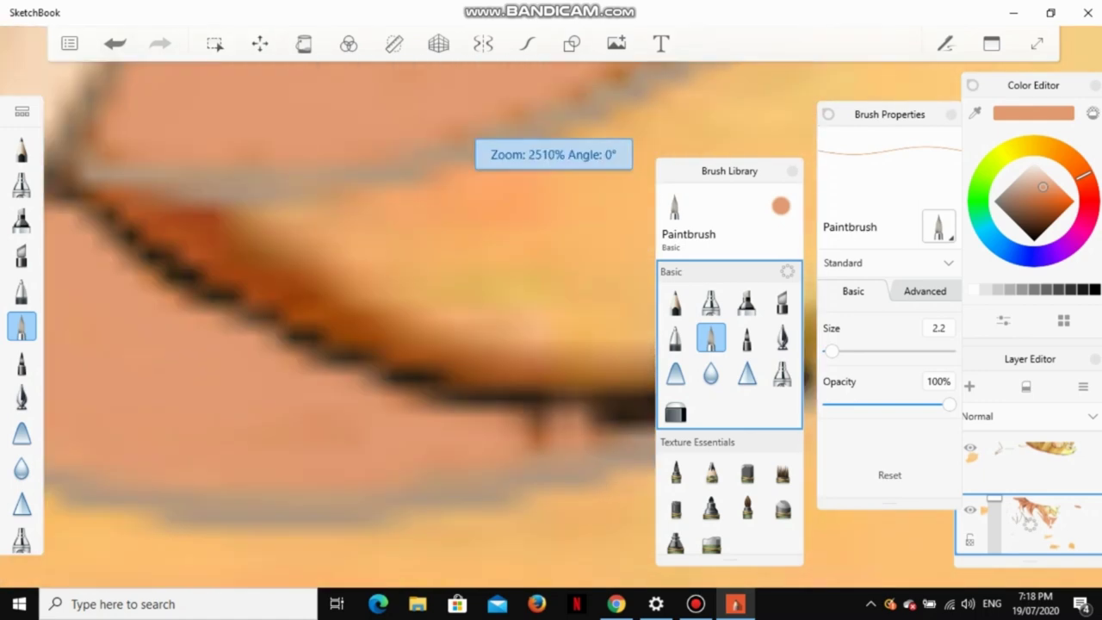
Step: Set the brush size to 1.0 and cover the remaining orange near the earlobe strand's tip with salmon
left_click(938, 328)
type("1")
key("Return")
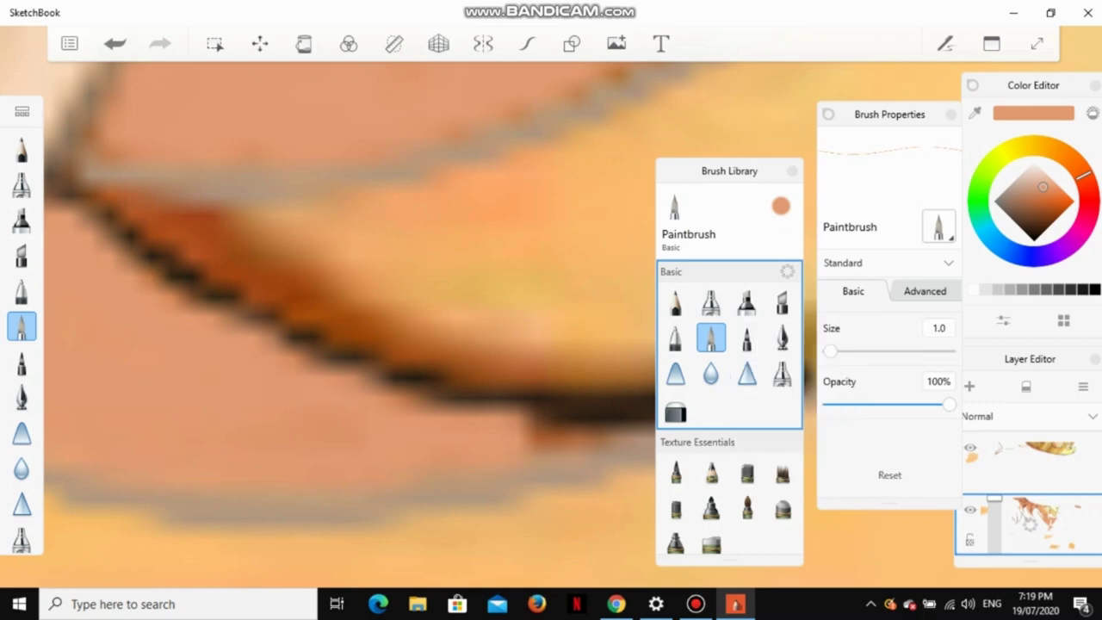
scroll(344, 327, "down", 8)
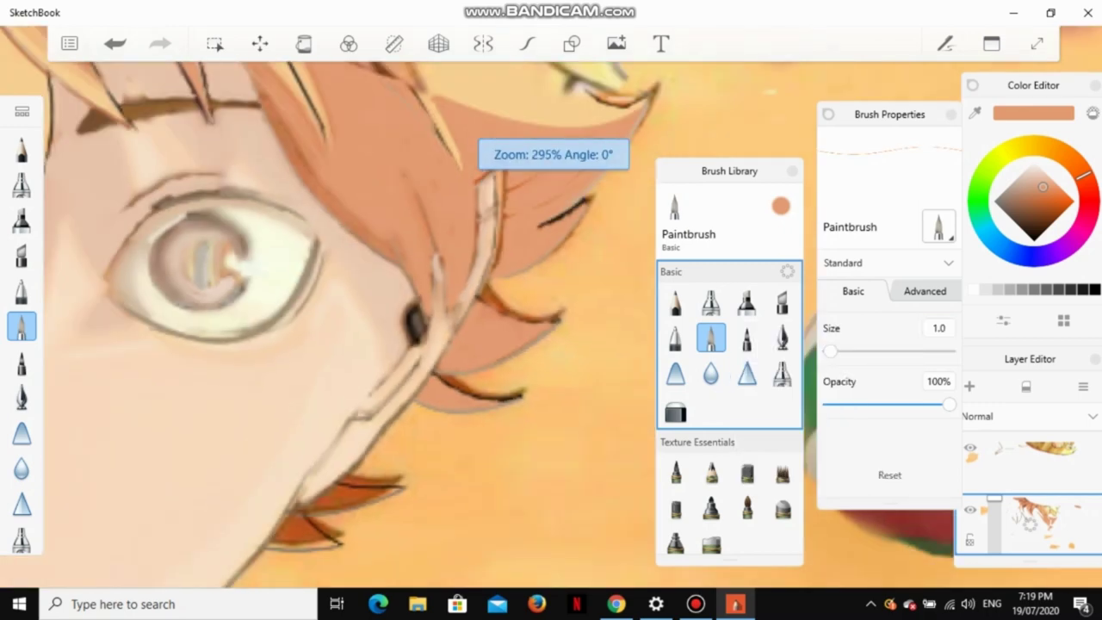
scroll(345, 327, "up", 1)
scroll(344, 327, "down", 4)
scroll(427, 407, "up", 1)
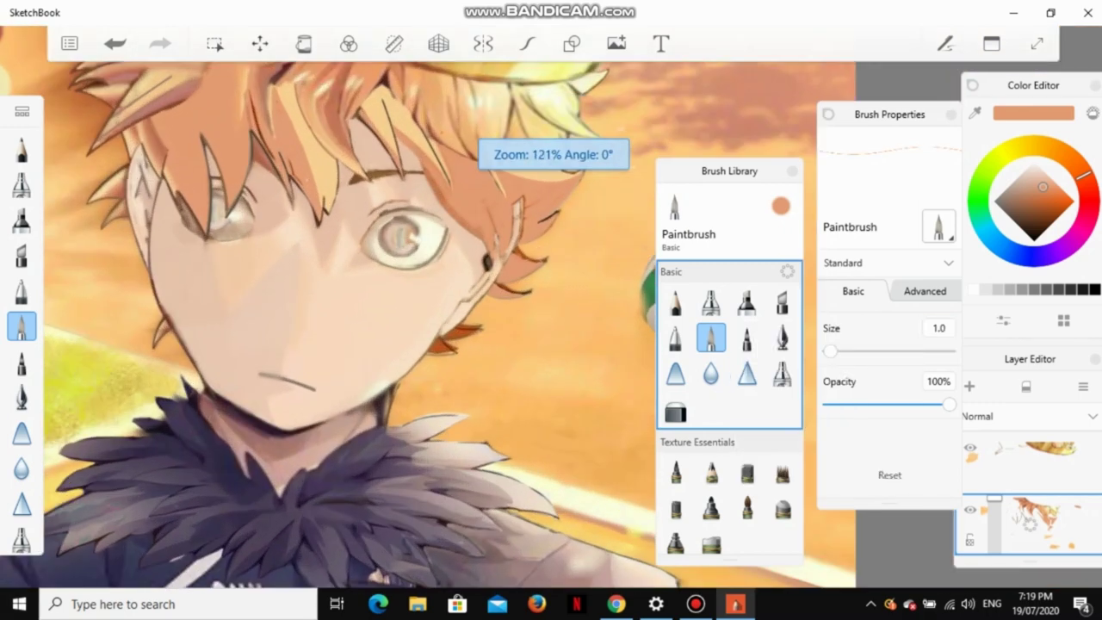
Step: Fill the lowest small hair strand beside the jaw with salmon at brush size 2.0, up to its outlines
scroll(427, 406, "down", 3)
scroll(427, 406, "up", 4)
scroll(432, 353, "up", 3)
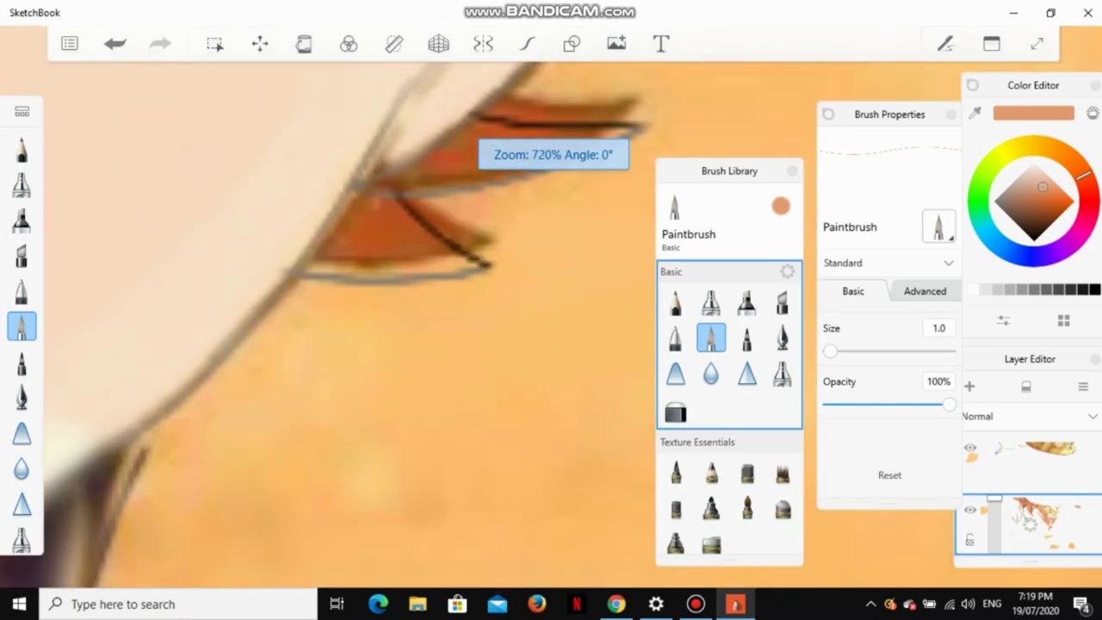
left_click(939, 328)
type("2")
key("Return")
scroll(452, 344, "up", 2)
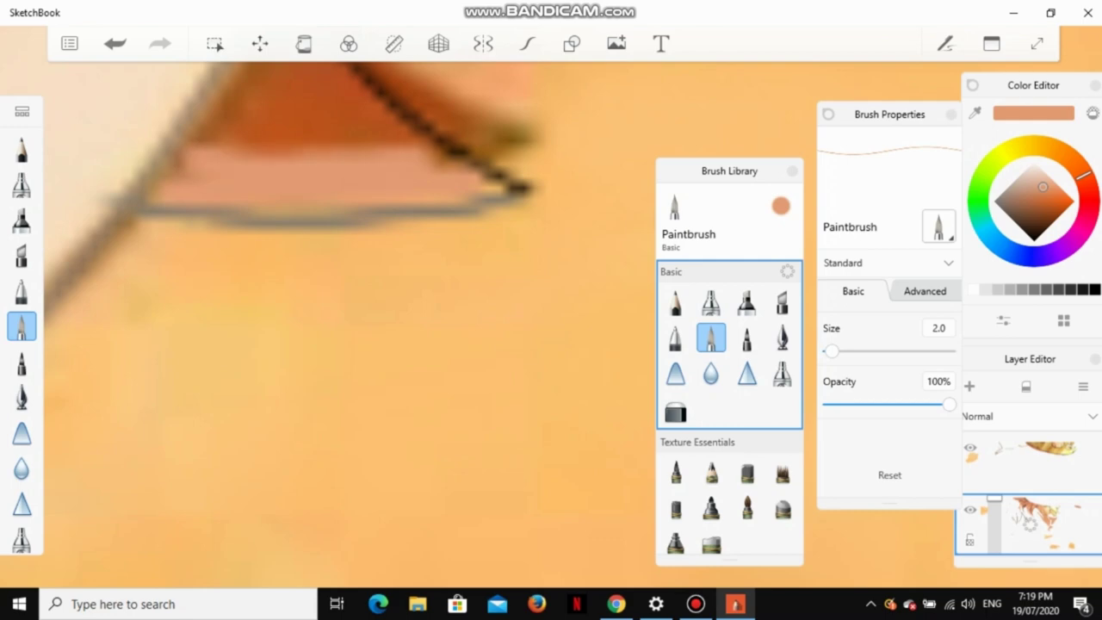
scroll(452, 345, "down", 2)
scroll(452, 344, "up", 1)
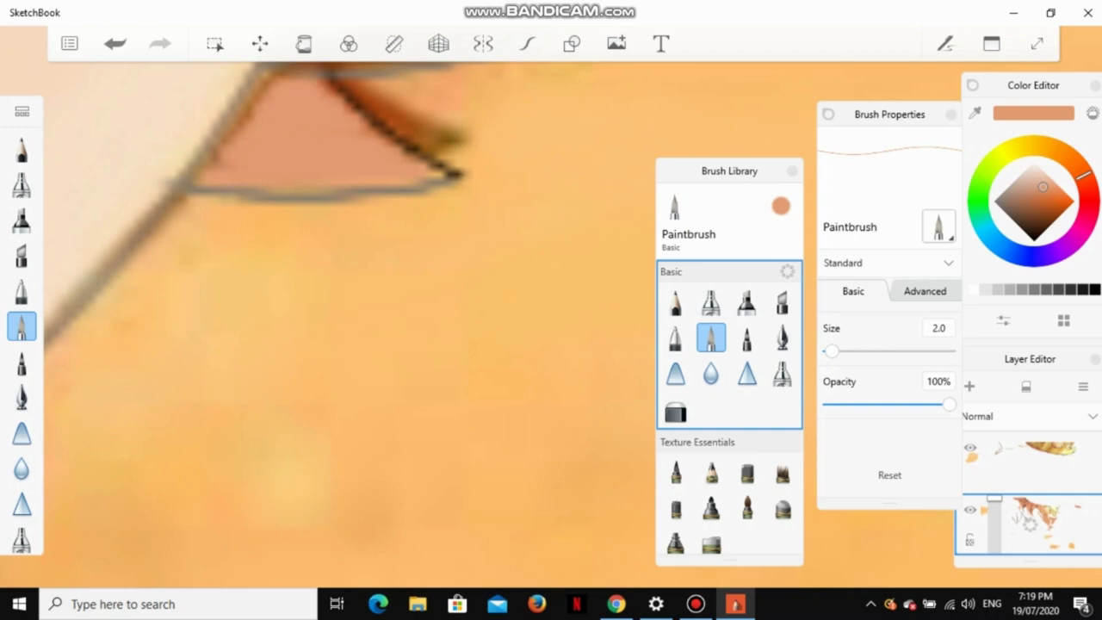
Step: Undo the last salmon stroke on the lowest jaw strand and touch up its fill
key("ctrl+z")
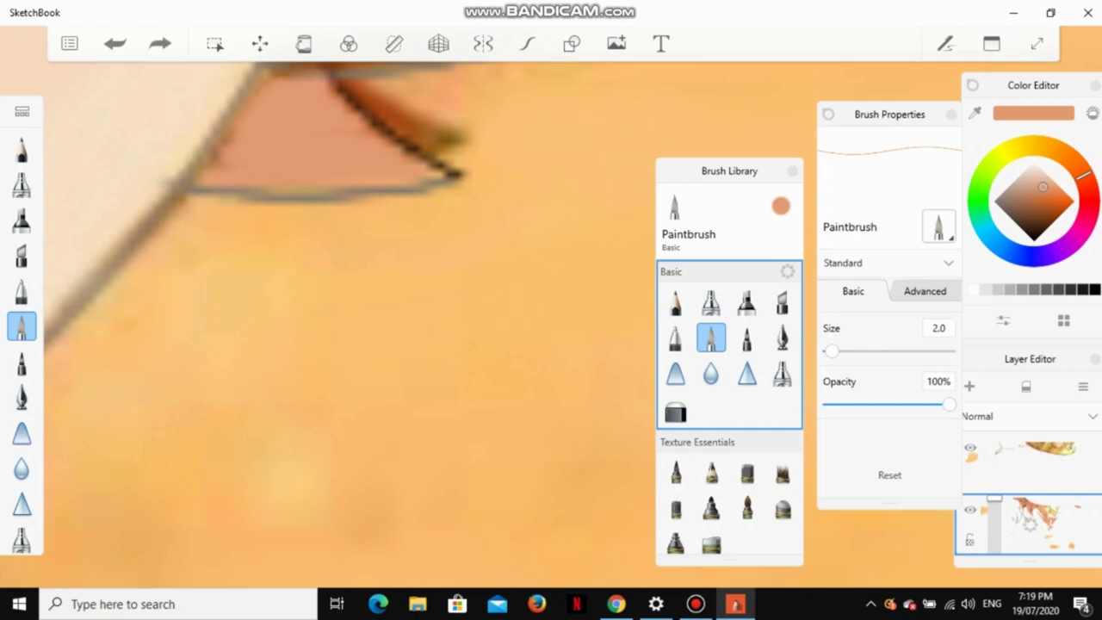
scroll(362, 325, "down", 5)
scroll(362, 325, "up", 5)
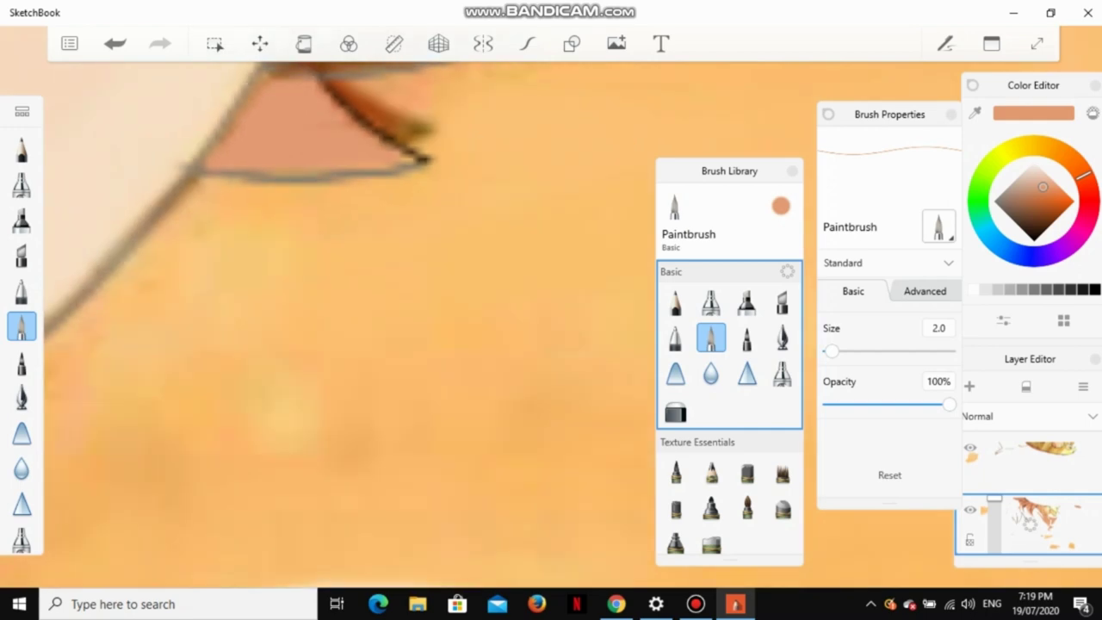
scroll(362, 325, "down", 5)
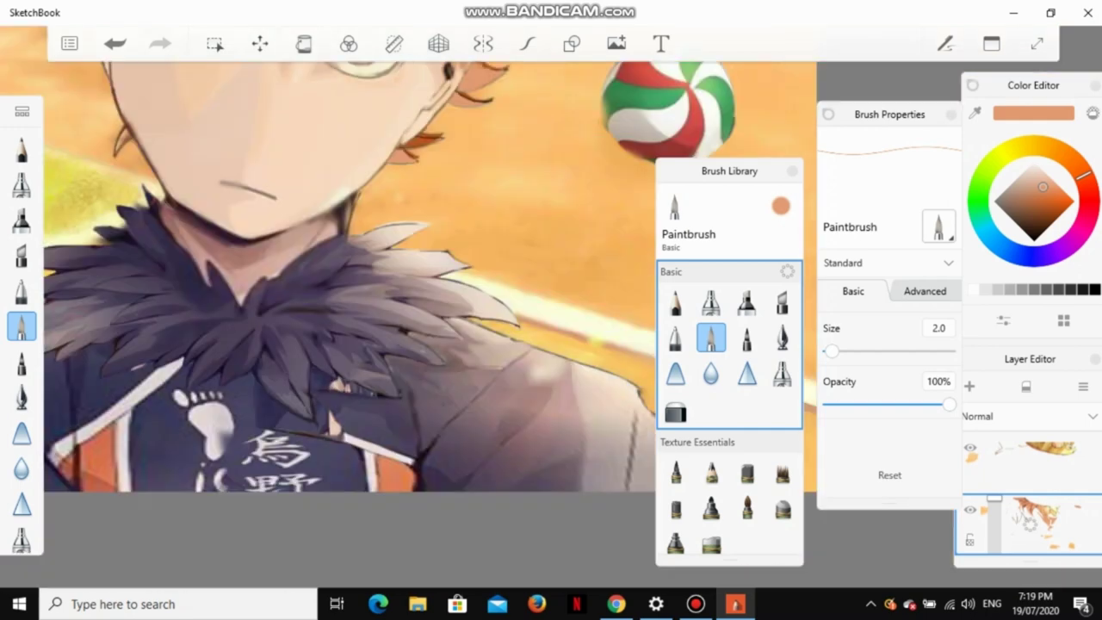
scroll(361, 325, "up", 5)
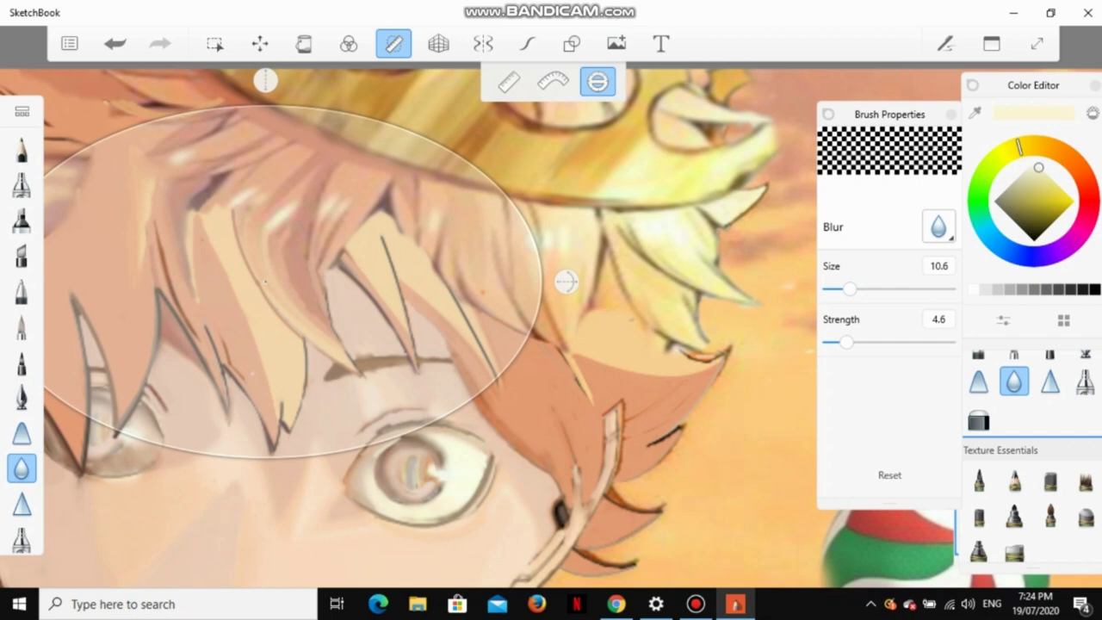
Step: Paint light peach highlights along the ellipse ruler at the fringe's roots and soften them with Blur
scroll(329, 305, "up", 3)
mouse_move(328, 305)
left_mouse_down()
mouse_move(321, 299)
mouse_move(352, 342)
mouse_move(345, 303)
mouse_move(364, 296)
mouse_move(373, 388)
mouse_move(371, 301)
mouse_move(411, 308)
mouse_move(396, 295)
left_mouse_up()
key("b")
left_click(554, 214, "alt")
left_click(553, 289, "alt")
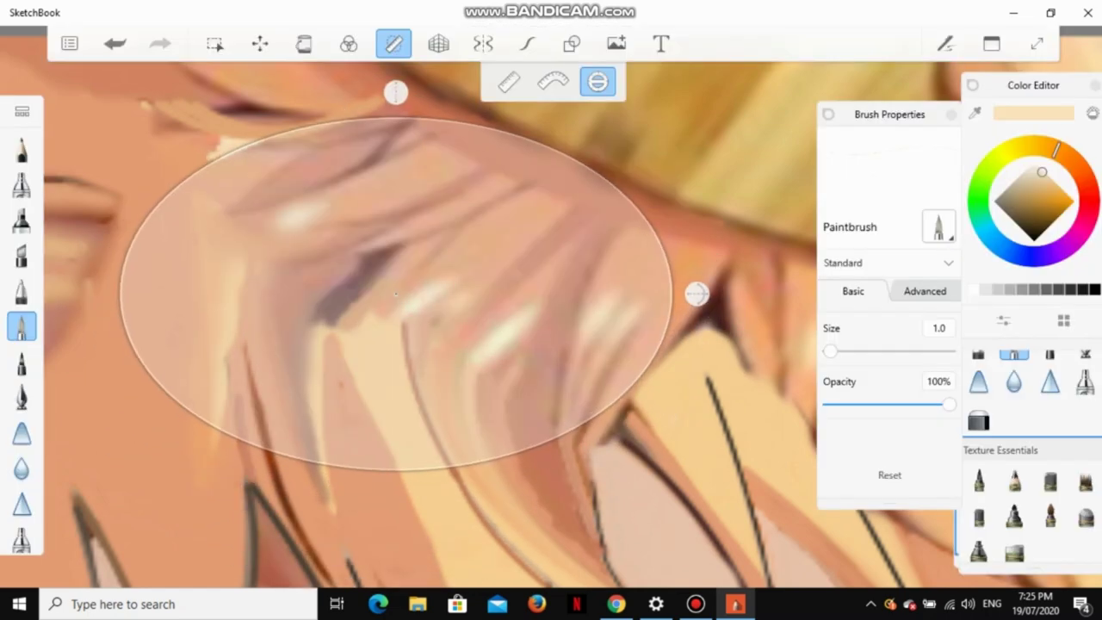
left_click(22, 468)
scroll(426, 388, "down", 4)
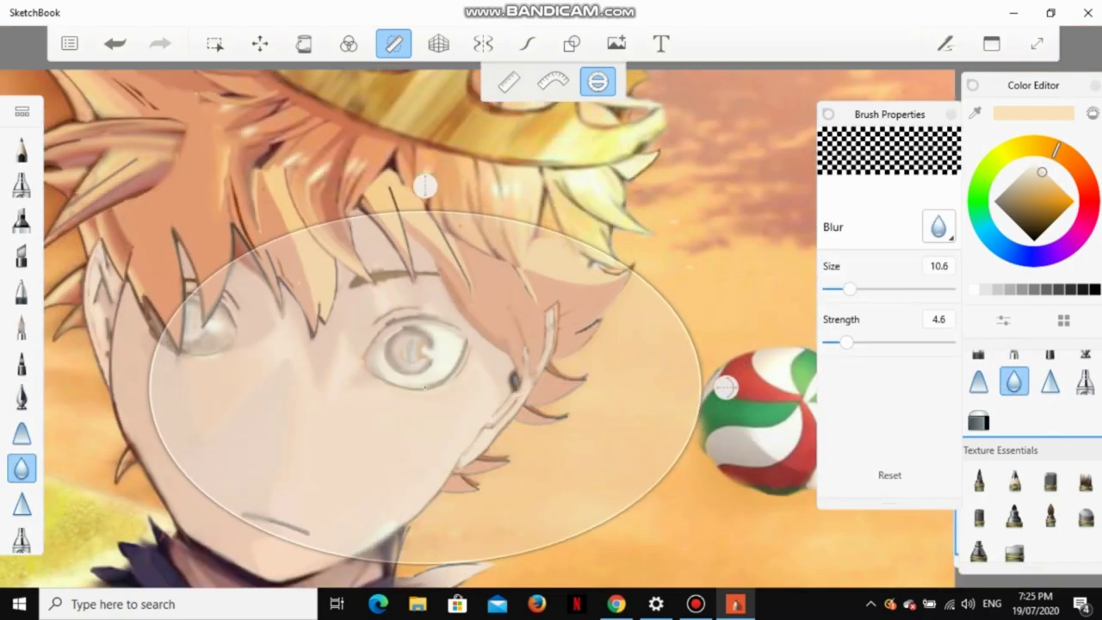
Step: Paint a pale peach highlight near the crown's brim, using the repositioned ellipse ruler, and soften it with Blur
left_click_drag(425, 387, 391, 390)
scroll(391, 390, "up", 5)
left_click(554, 212, "alt")
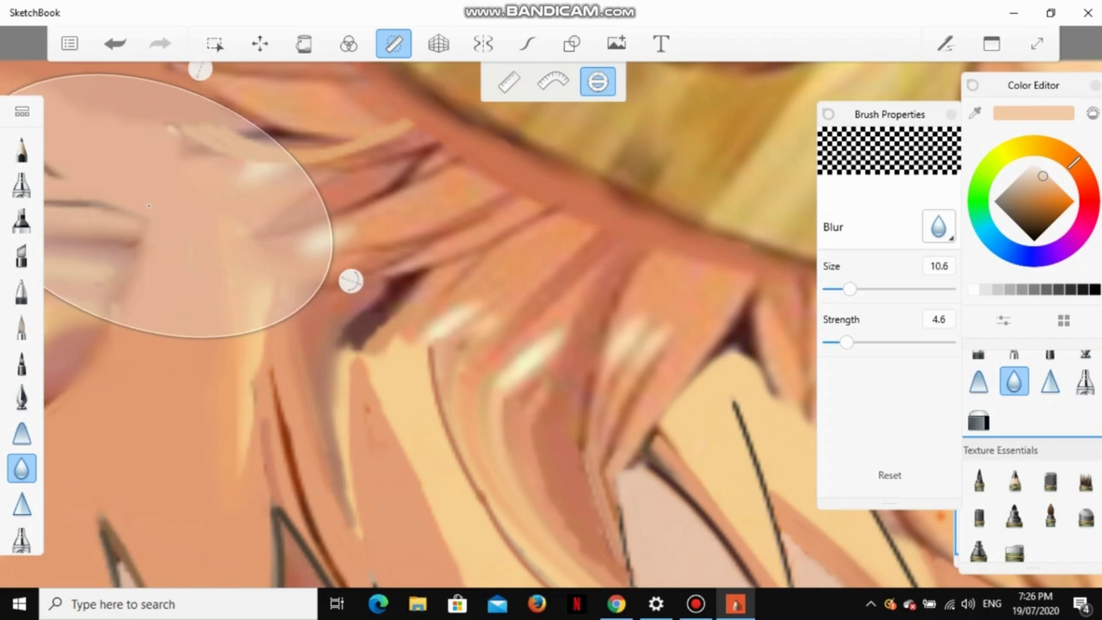
key("ctrl+z")
left_click(21, 326)
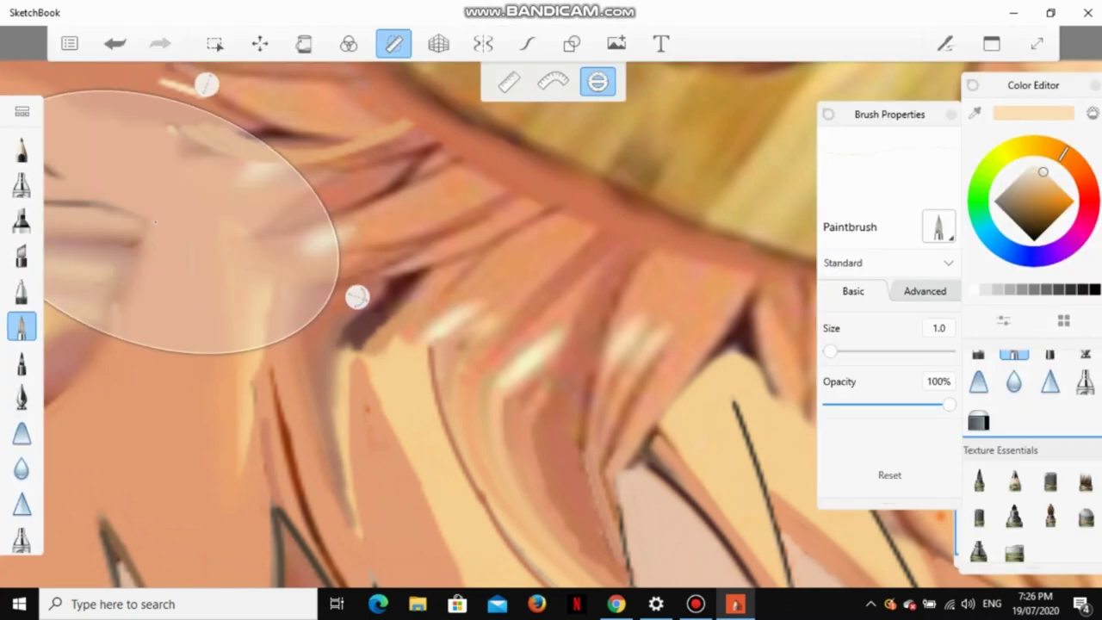
left_click_drag(148, 205, 167, 219)
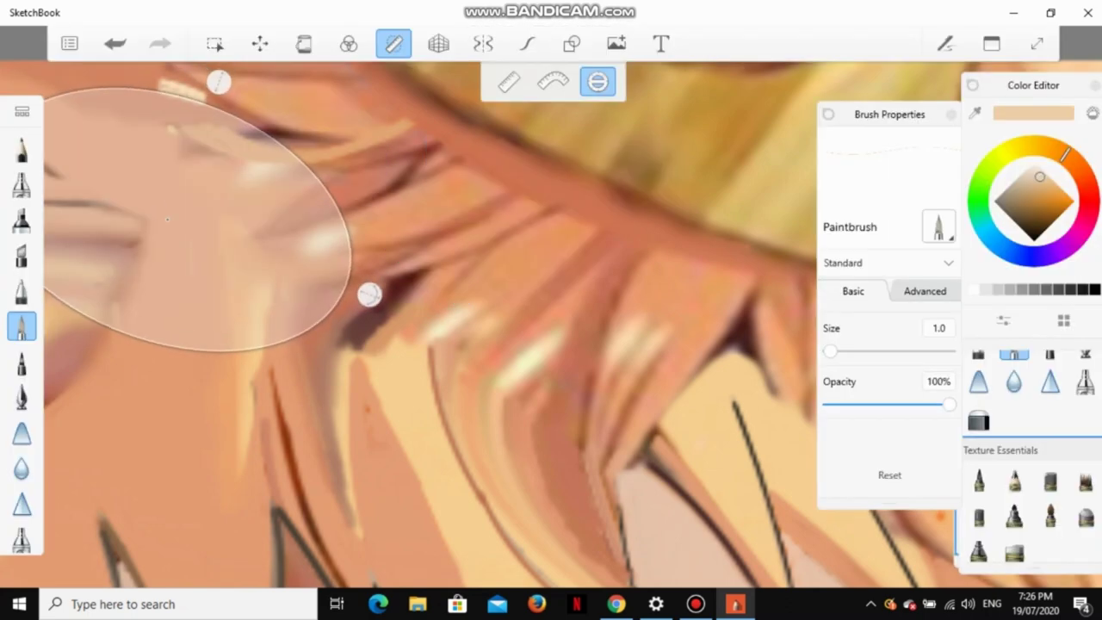
scroll(167, 219, "up", 3)
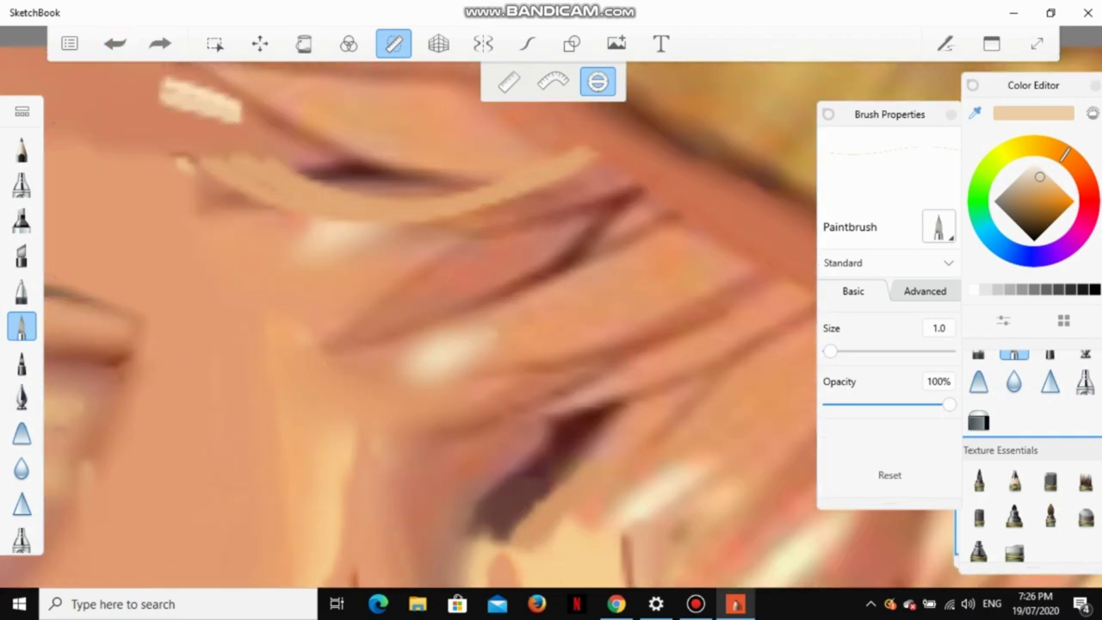
left_click(22, 468)
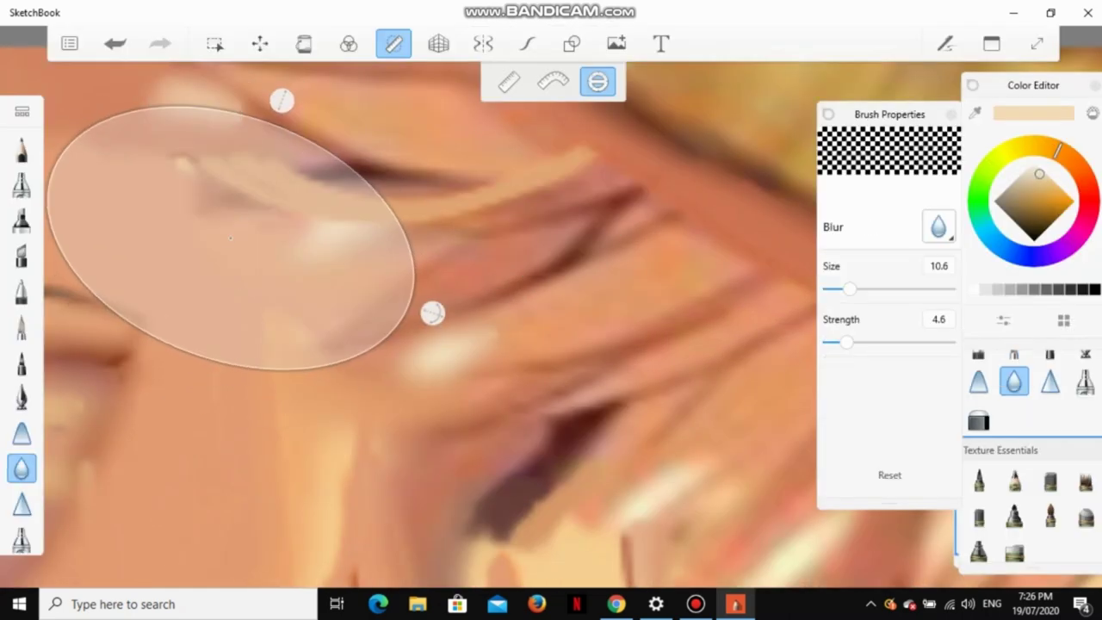
scroll(306, 302, "down", 5)
left_click(393, 43)
scroll(310, 146, "up", 5)
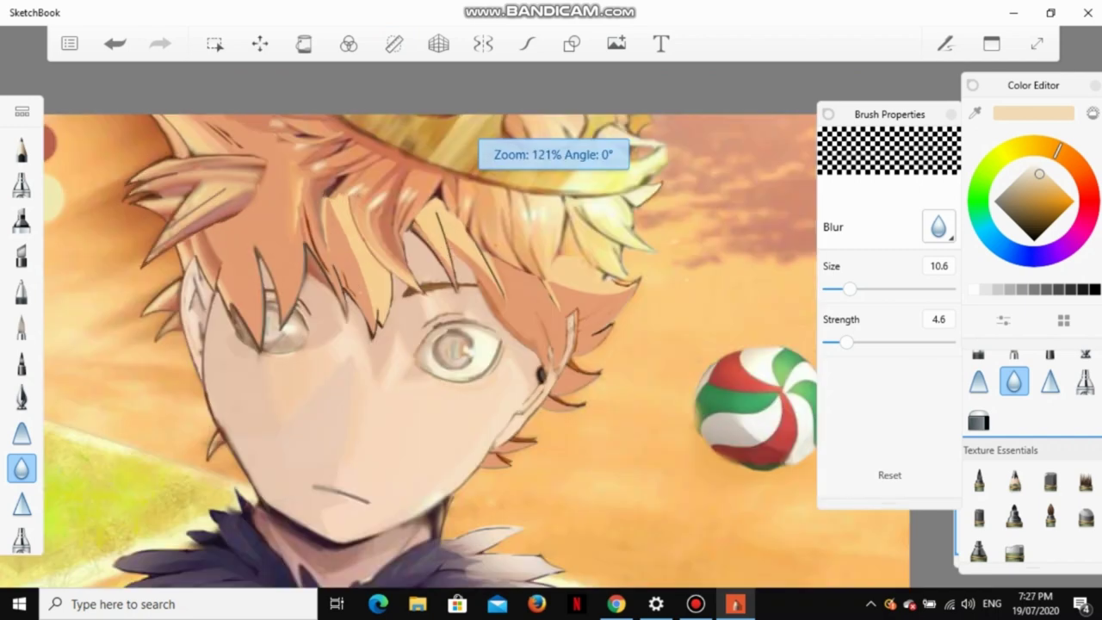
scroll(310, 146, "down", 3)
scroll(310, 259, "up", 3)
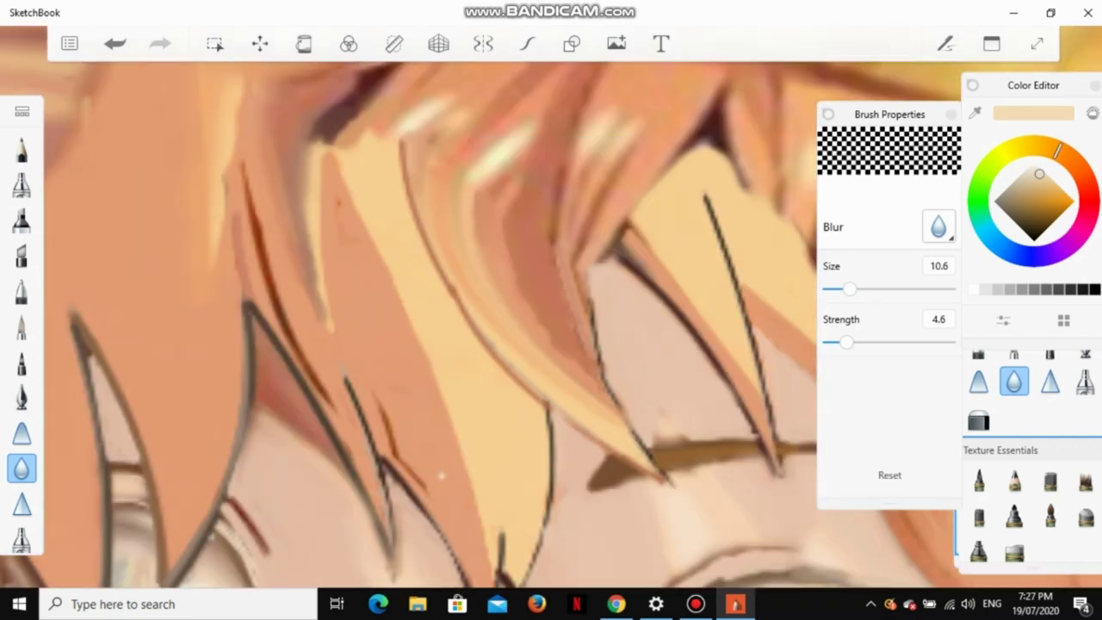
Step: Lay the curved ruler over the salmon side hair beside the eye and sample a darker orange
left_click(394, 43)
left_click(553, 81)
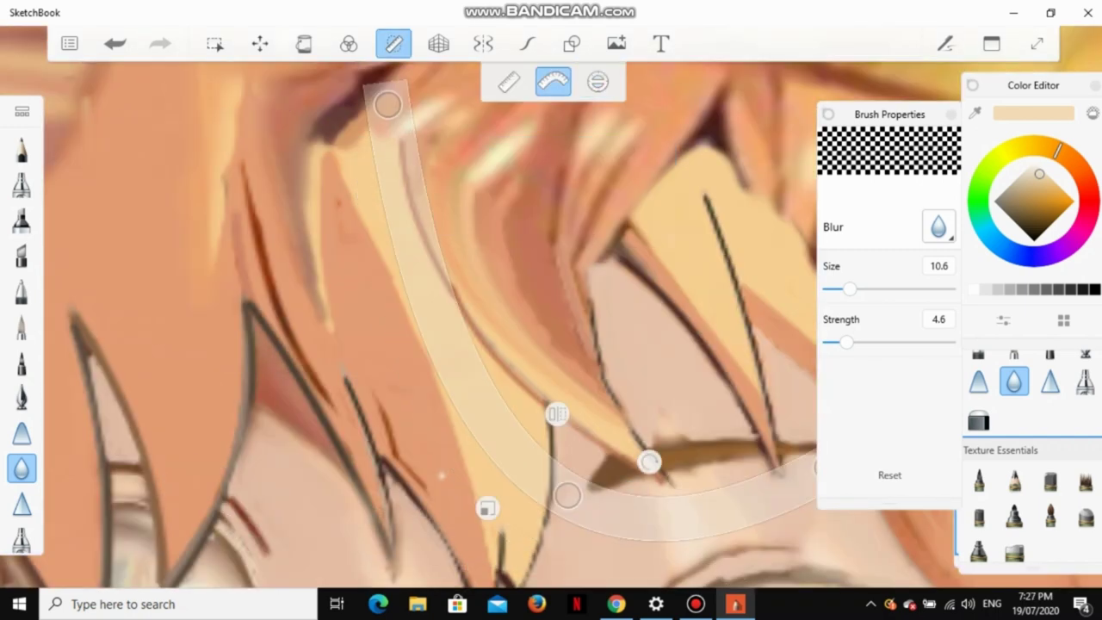
left_click(394, 43)
scroll(388, 302, "up", 2)
scroll(554, 214, "down", 4)
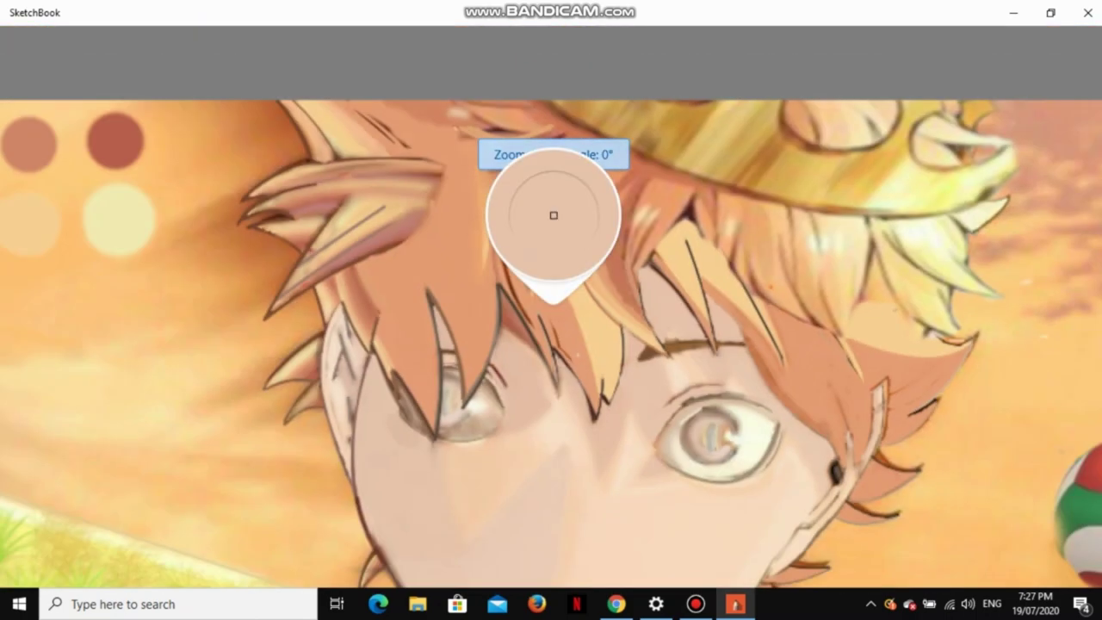
scroll(553, 214, "up", 4)
left_click(394, 43)
mouse_move(448, 327)
left_mouse_down()
mouse_move(500, 487)
mouse_move(704, 526)
left_mouse_up()
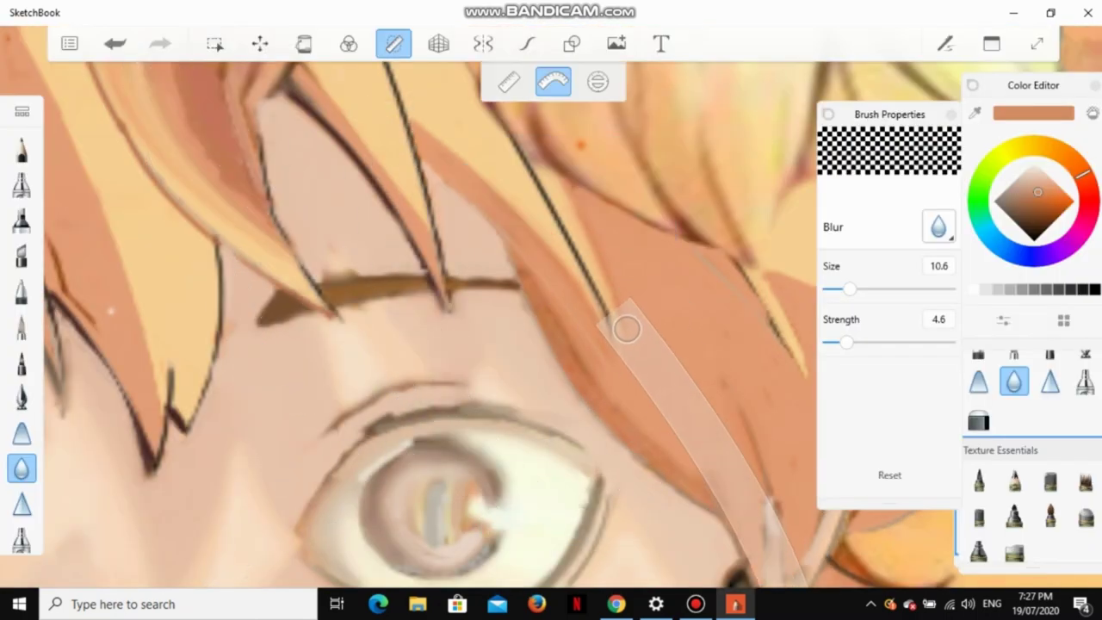
Step: Paint thin darker orange strand lines along the curved ruler with the Paintbrush at size 1.0
key("b")
mouse_move(645, 321)
left_mouse_down()
mouse_move(617, 305)
mouse_move(630, 304)
mouse_move(641, 332)
left_mouse_up()
scroll(677, 366, "down", 4)
scroll(677, 366, "up", 4)
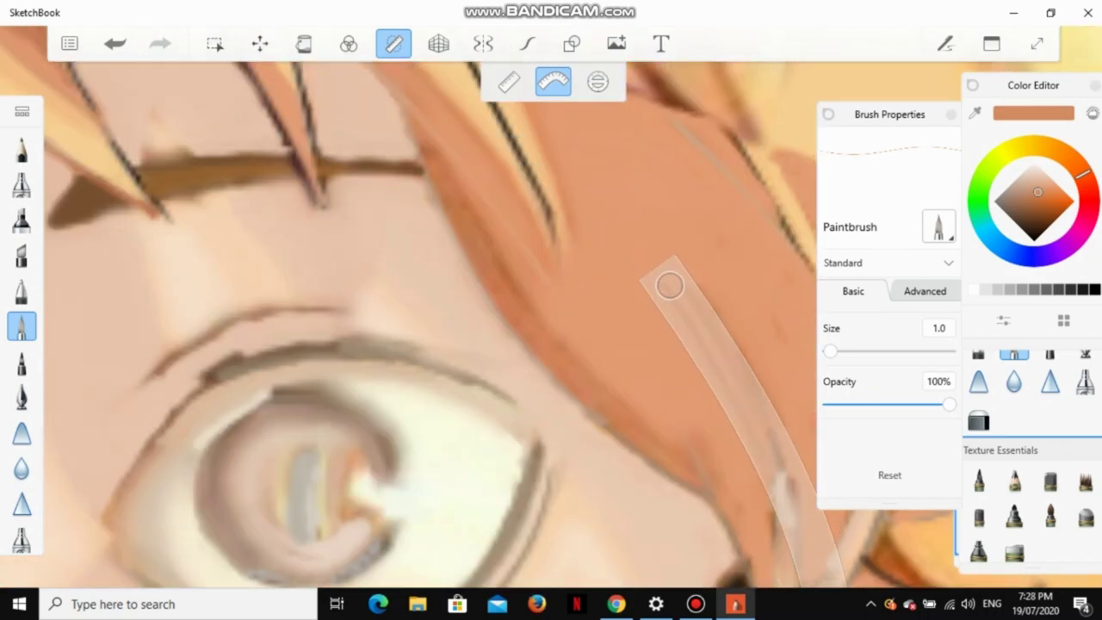
left_click_drag(670, 286, 636, 256)
scroll(677, 366, "down", 3)
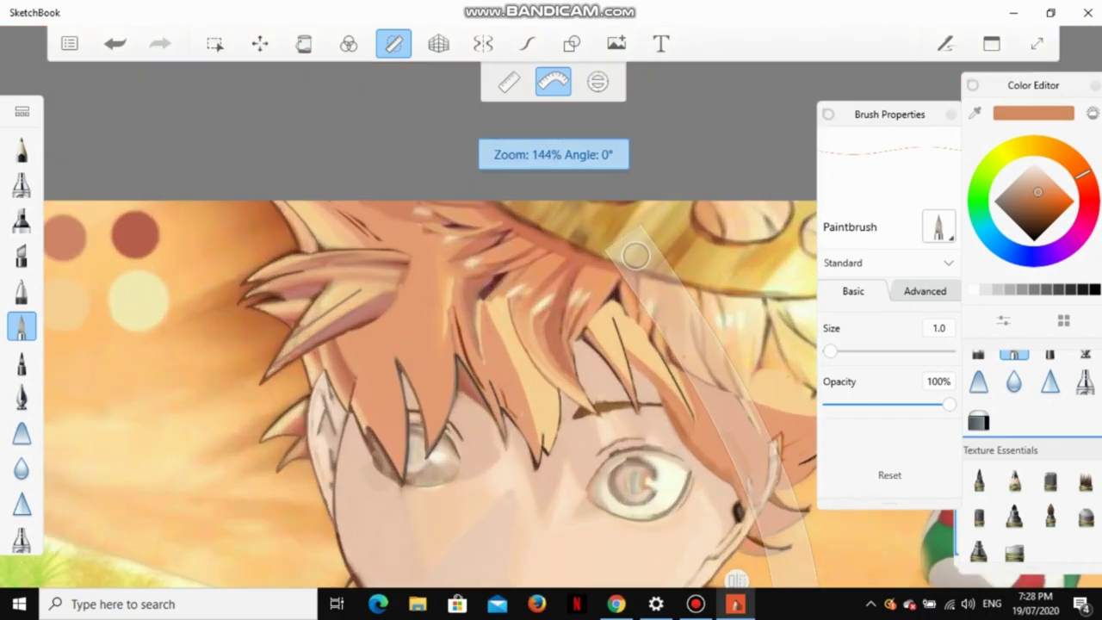
Step: Soften the thin strand lines in the side hair above the ear with Blur at size 10.6 and strength 4.6
scroll(677, 366, "up", 3)
left_click(1014, 382)
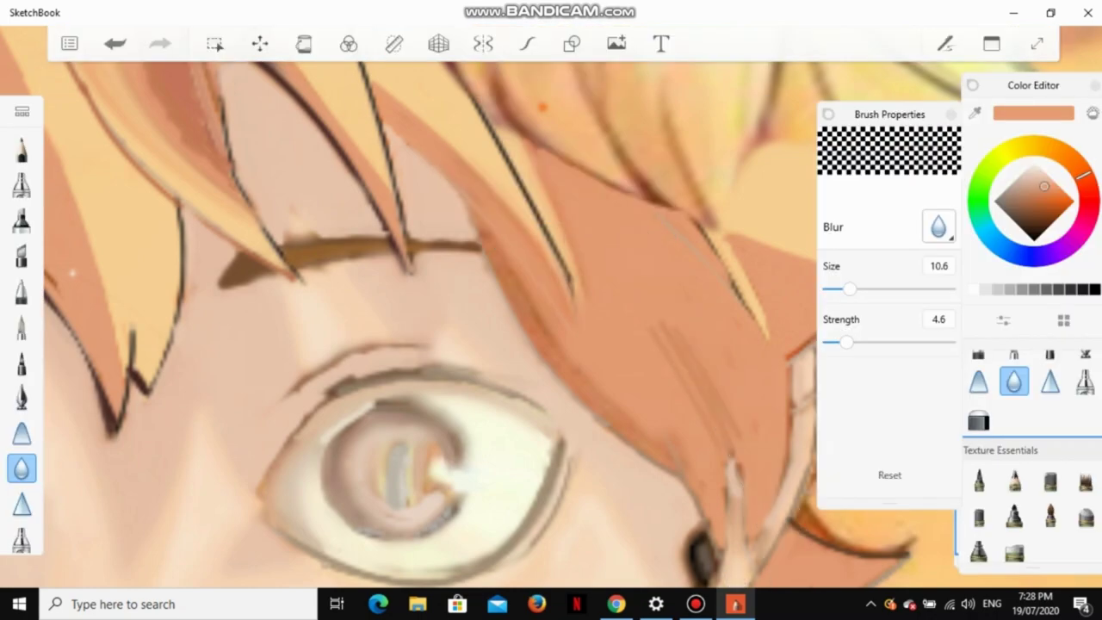
scroll(636, 255, "up", 2)
scroll(636, 256, "down", 3)
scroll(636, 256, "up", 4)
scroll(345, 99, "down", 1)
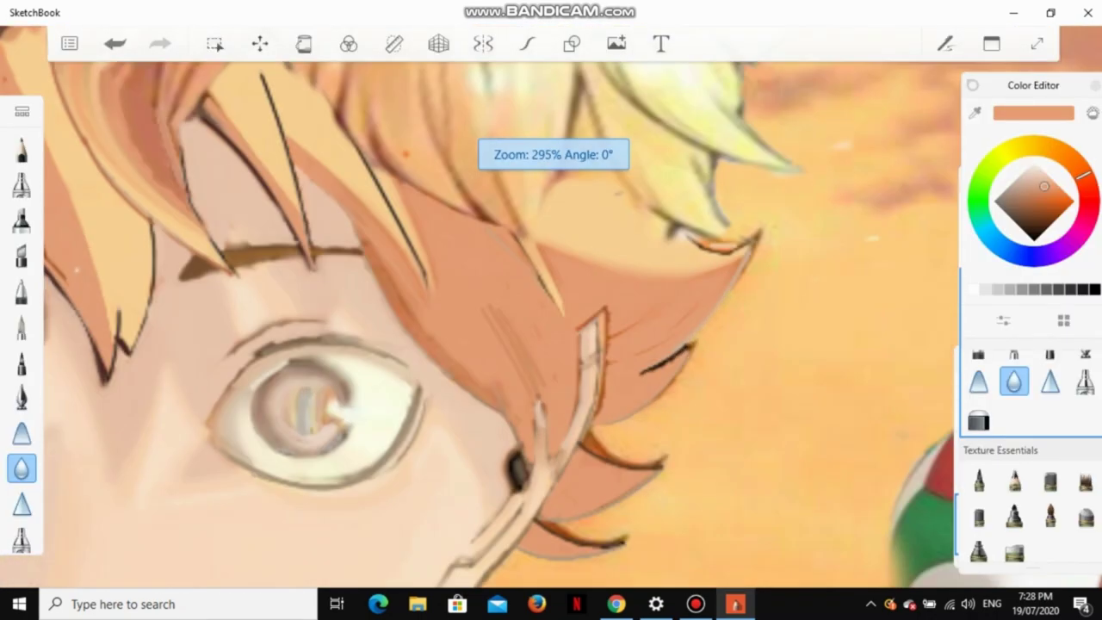
scroll(551, 307, "down", 3)
scroll(552, 307, "up", 4)
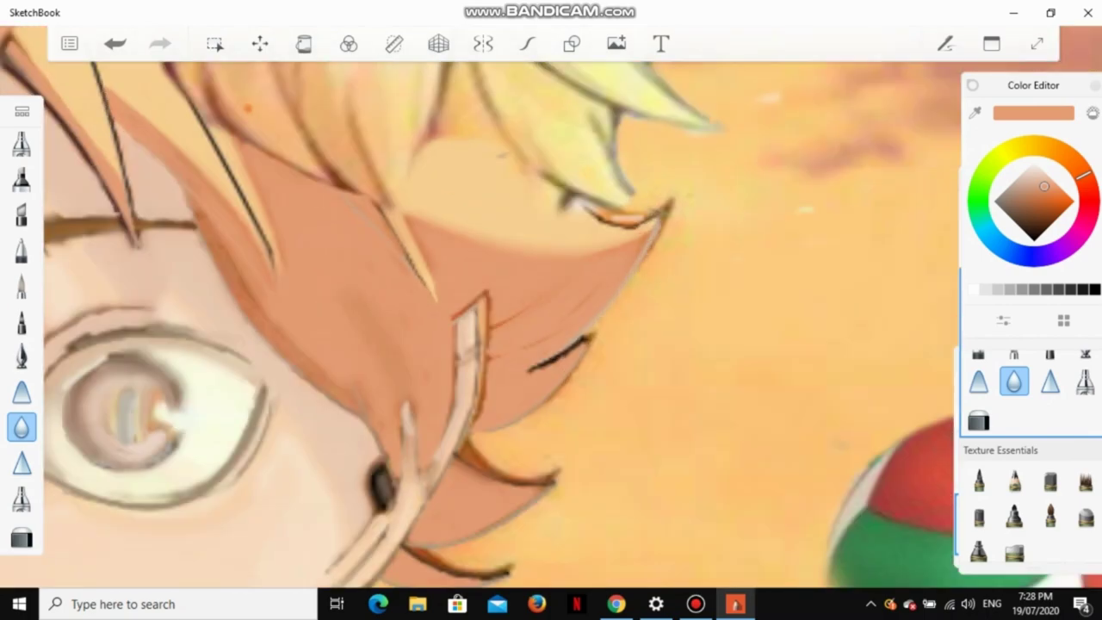
Step: Lay the curved ruler along the fringe strand between the ear and the covered eye and sample a pale yellow-orange
scroll(551, 307, "down", 5)
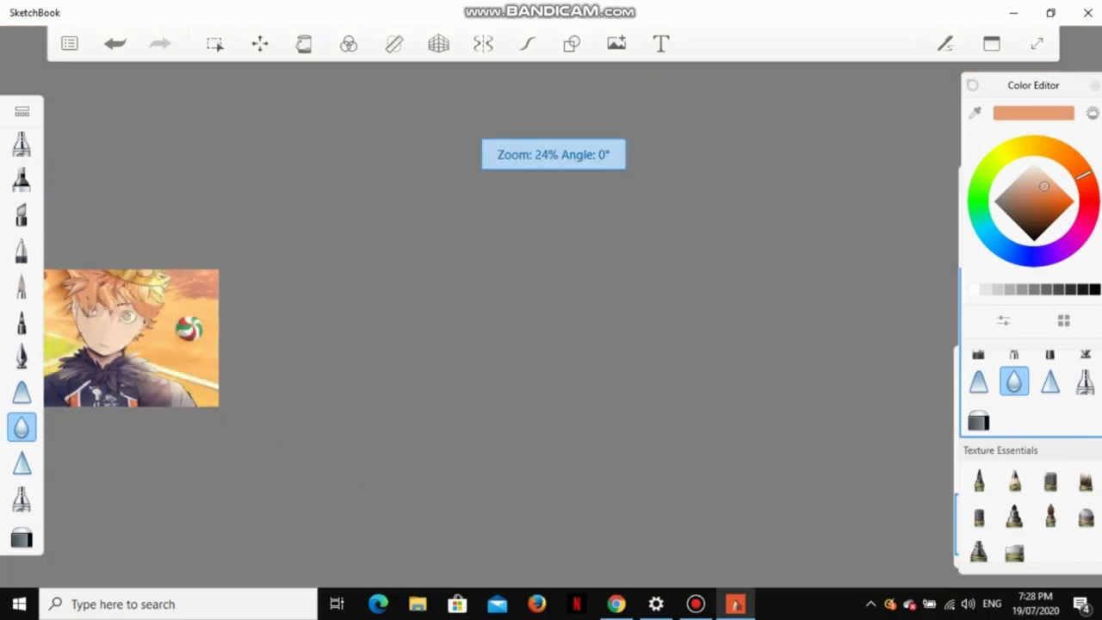
scroll(551, 307, "up", 4)
scroll(551, 307, "down", 1)
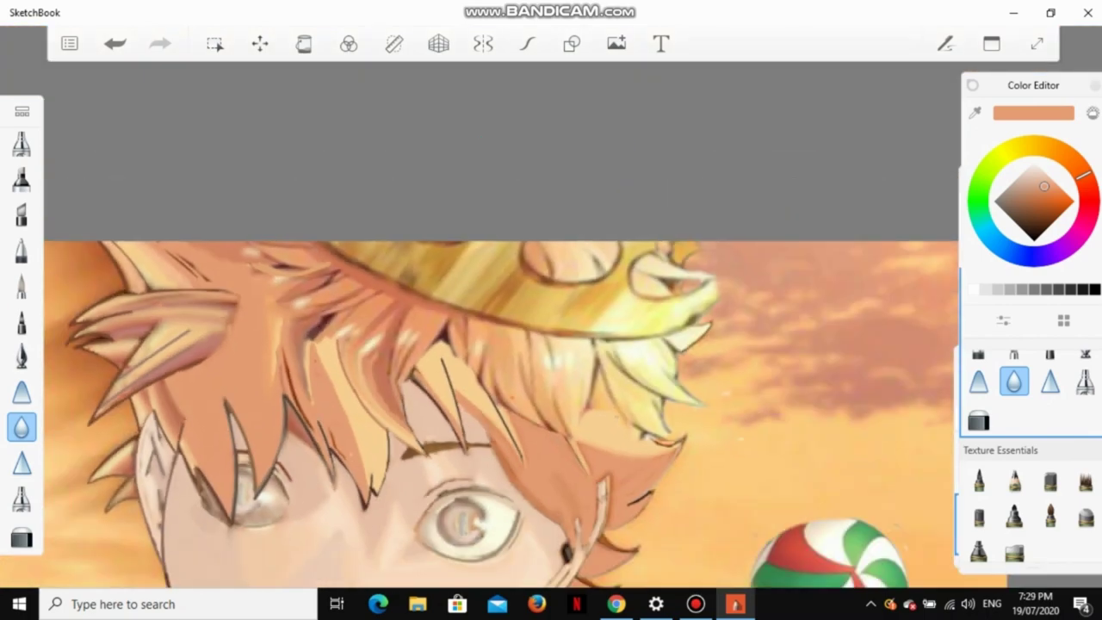
scroll(551, 307, "up", 2)
key("r")
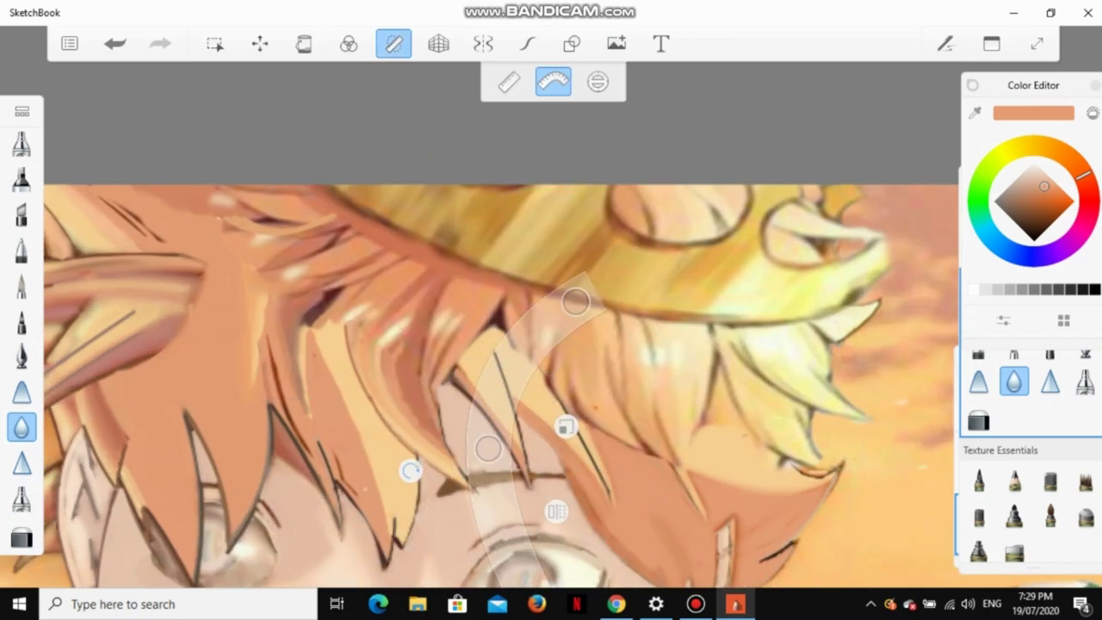
left_click_drag(565, 427, 233, 170)
scroll(551, 308, "down", 4)
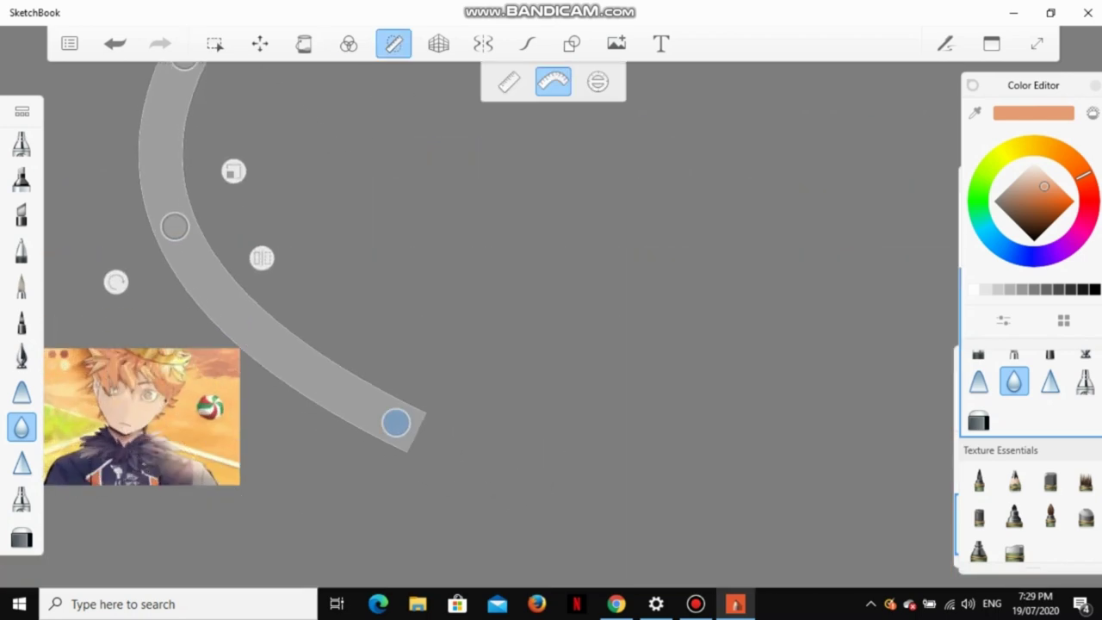
scroll(47, 305, "up", 6)
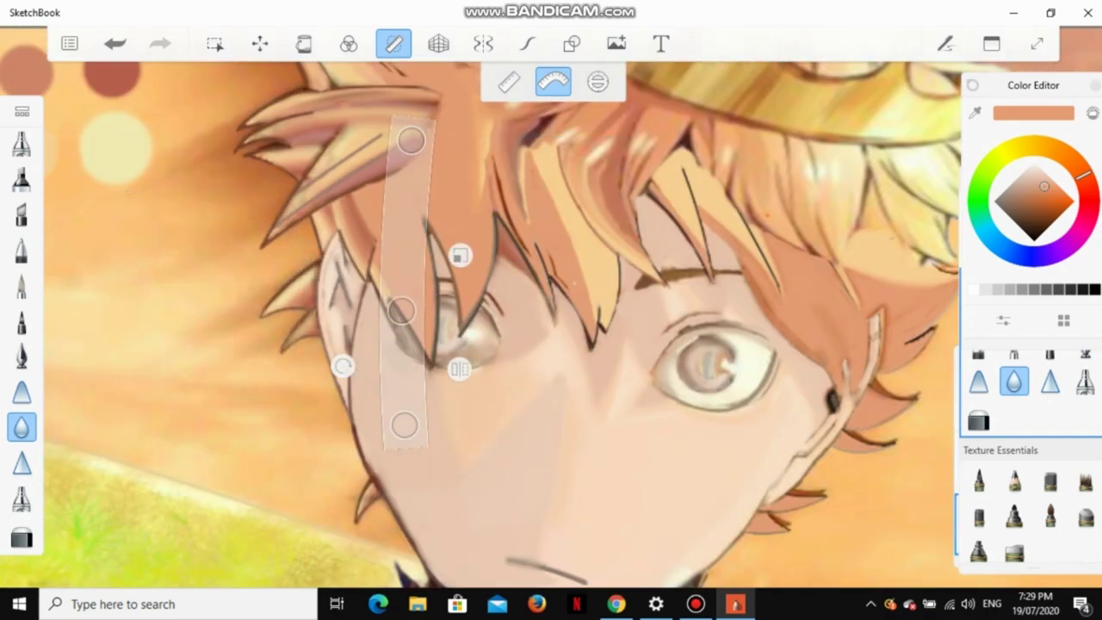
left_click_drag(342, 366, 388, 373)
scroll(551, 307, "up", 3)
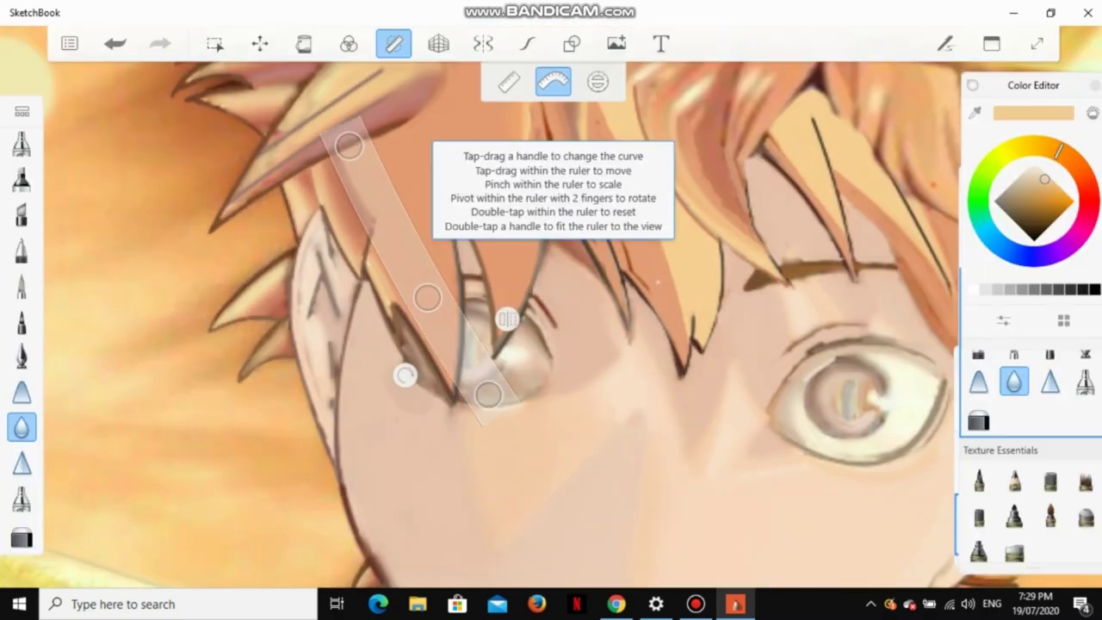
Step: Paint thin pale yellow strand lines along the curved ruler with the Paintbrush, beside the covered eye
left_click(22, 284)
key("ctrl+z")
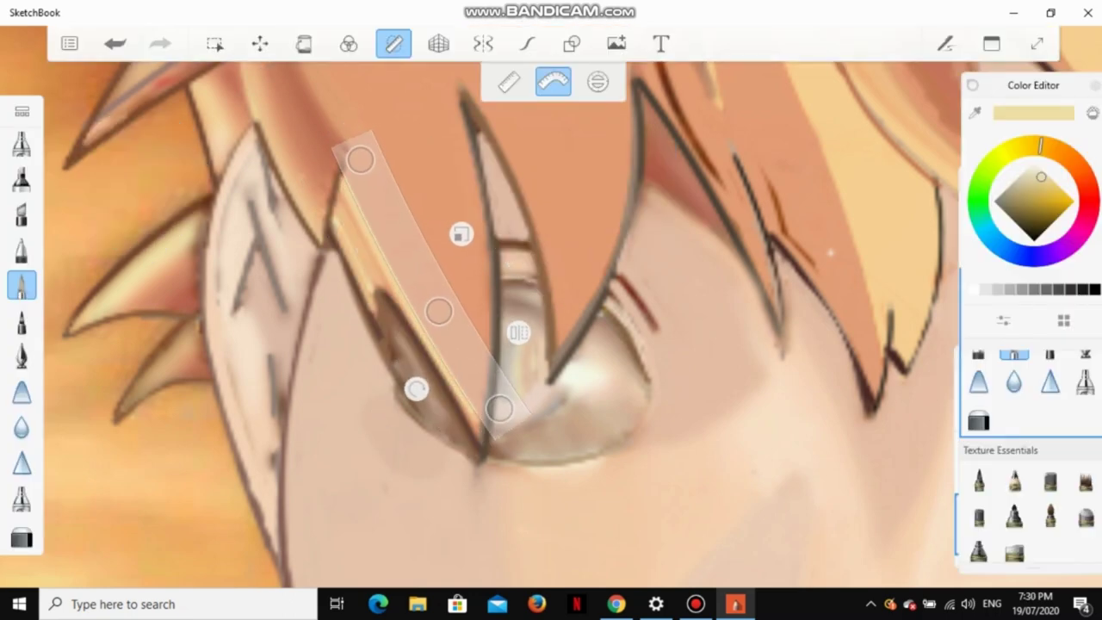
scroll(413, 258, "down", 3)
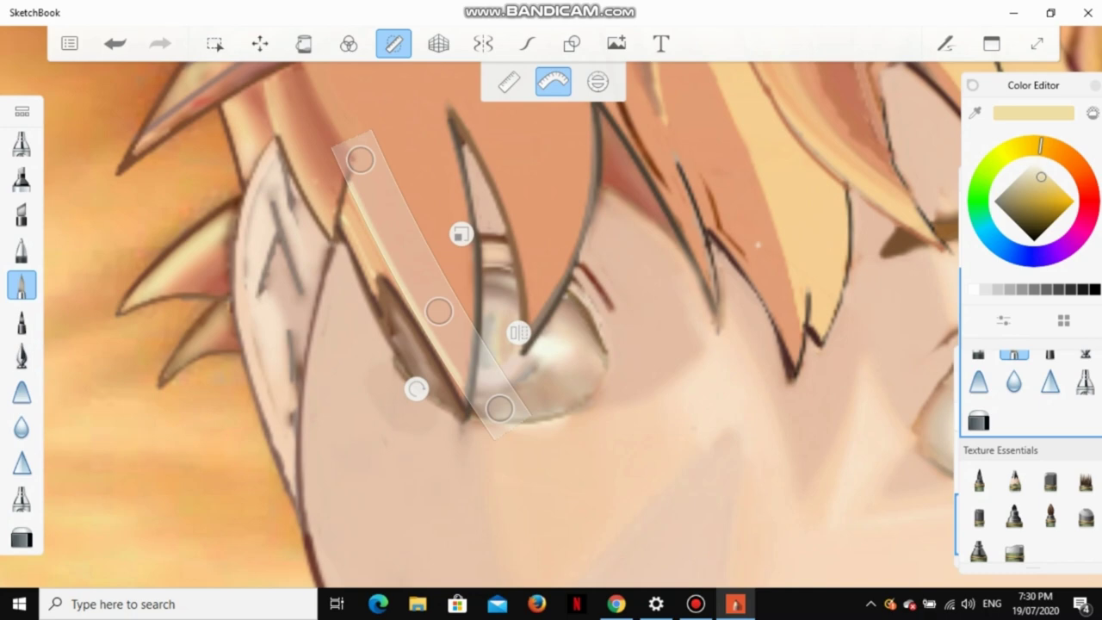
Step: Sample light and darker orange tones and paint thin lines next to the pale yellow ones, undoing unwanted strokes
left_click(551, 274, "alt")
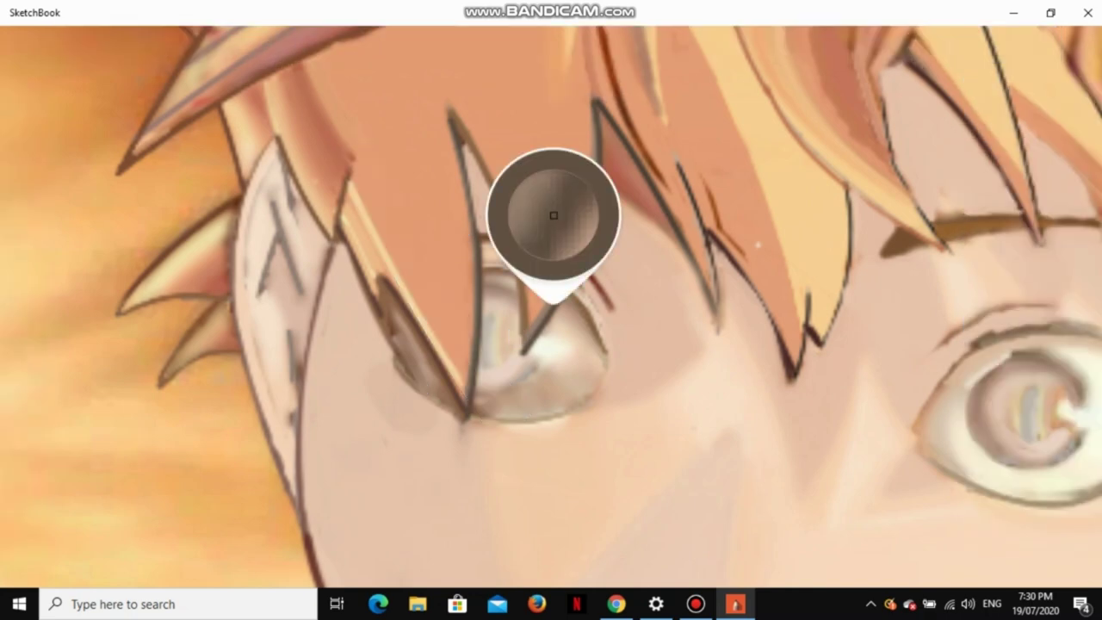
key("ctrl+z")
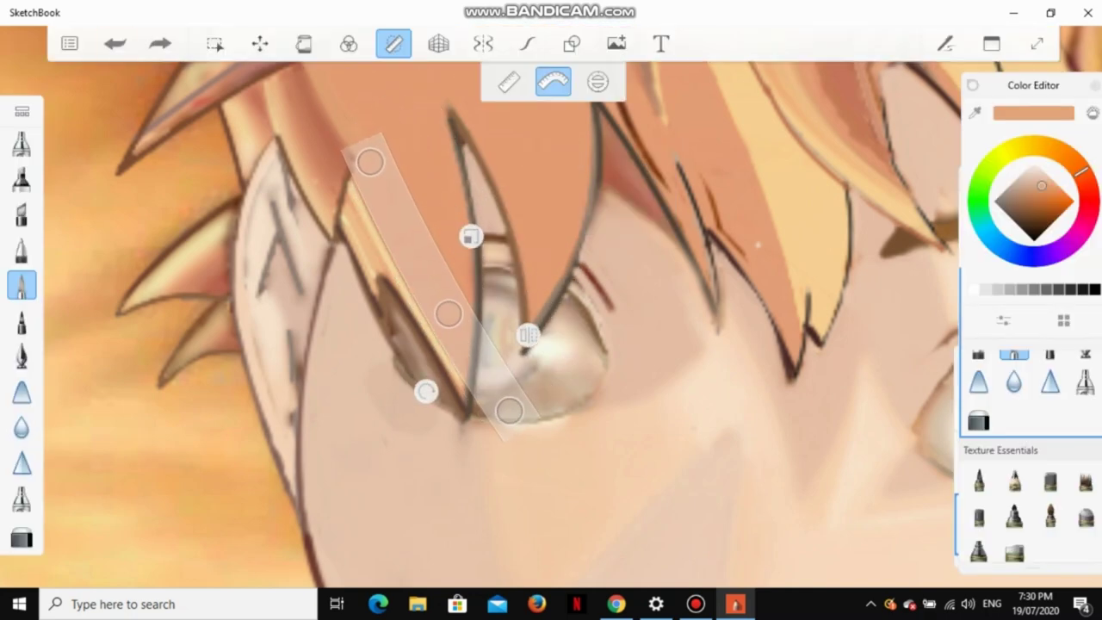
key("ctrl+z")
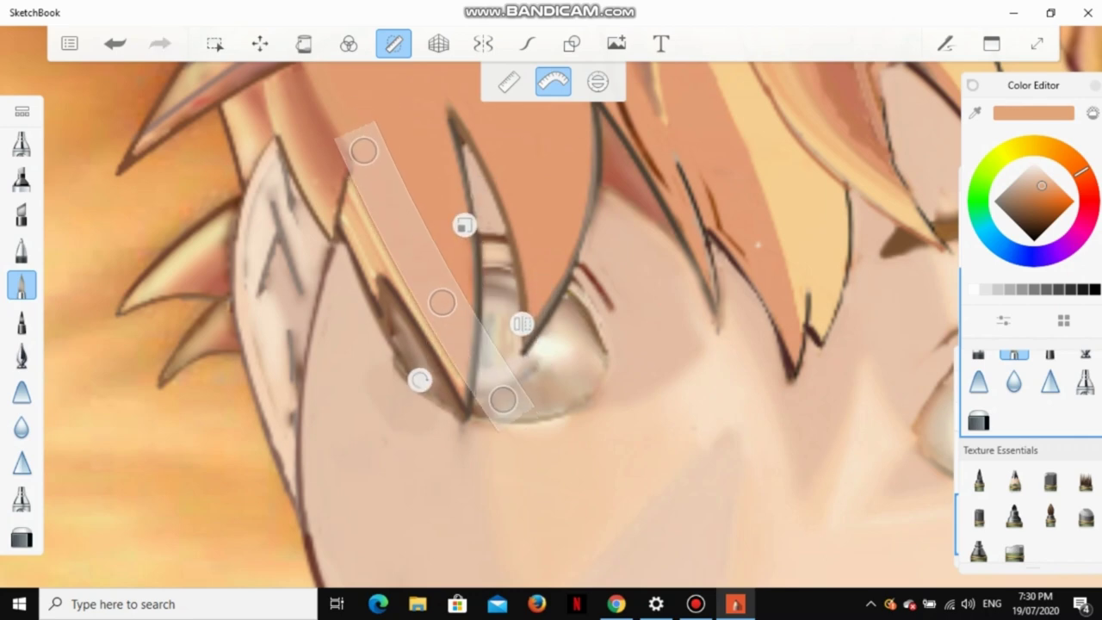
left_click(551, 276, "alt")
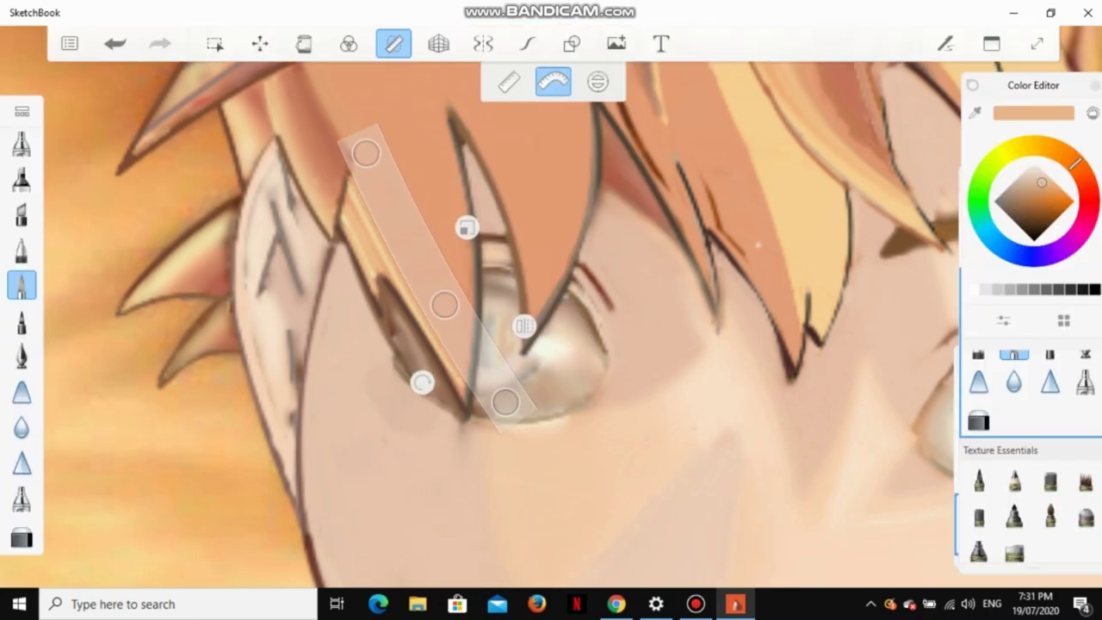
left_click(551, 275, "alt")
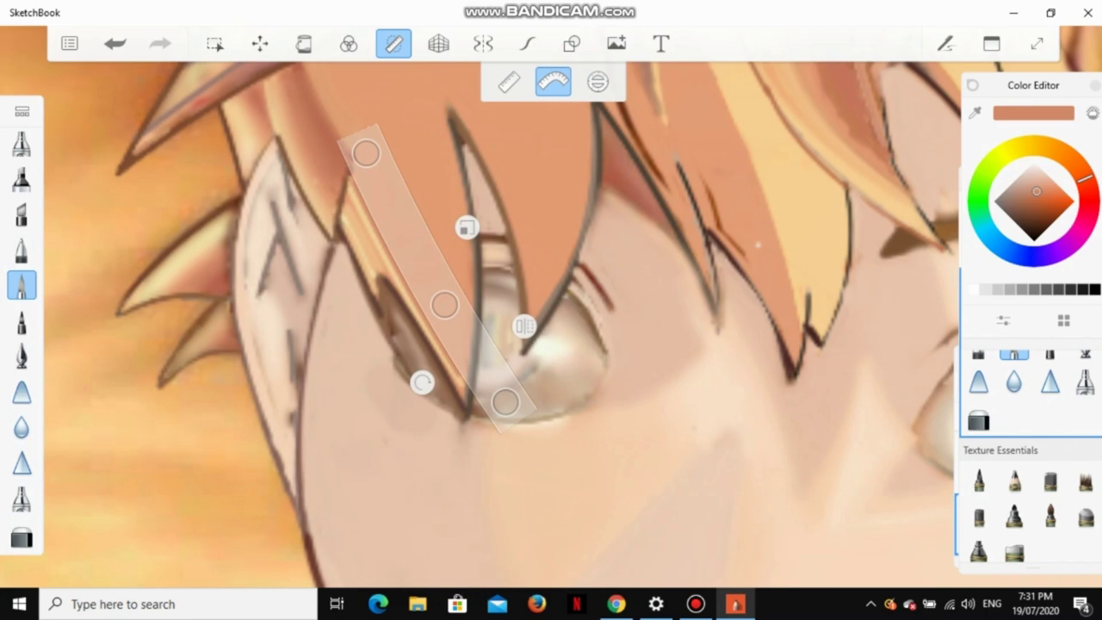
left_click(551, 276, "alt")
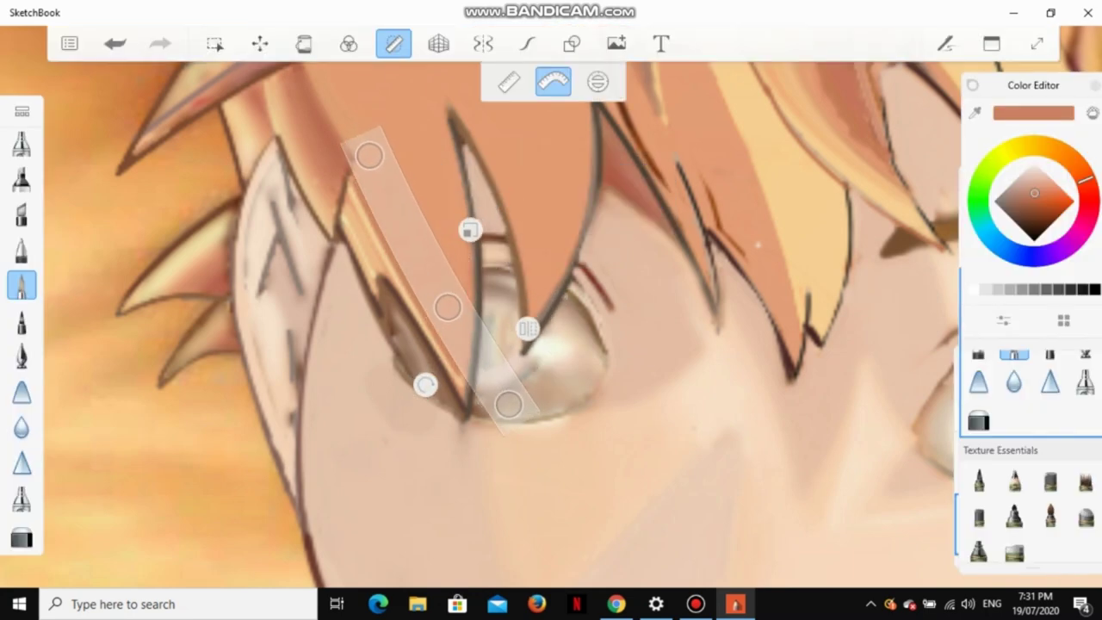
left_click(551, 276, "alt")
Step: Shift the curved ruler slightly inward on the strand and extend its shading with sampled salmon and reddish-orange tones
scroll(551, 310, "down", 5)
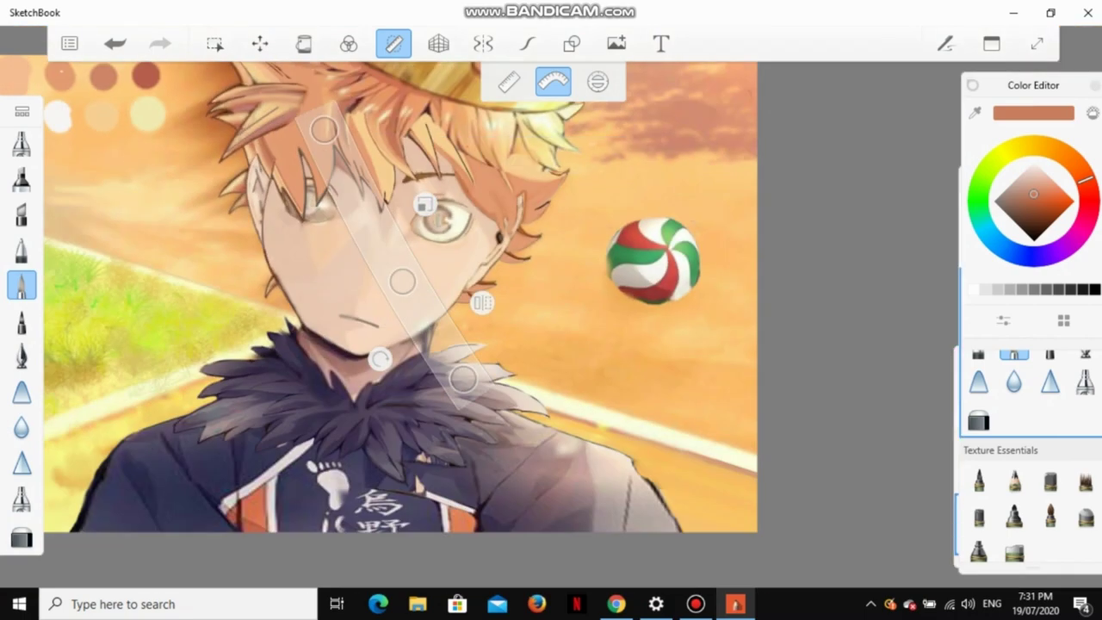
scroll(358, 142, "up", 8)
left_click_drag(504, 303, 513, 310)
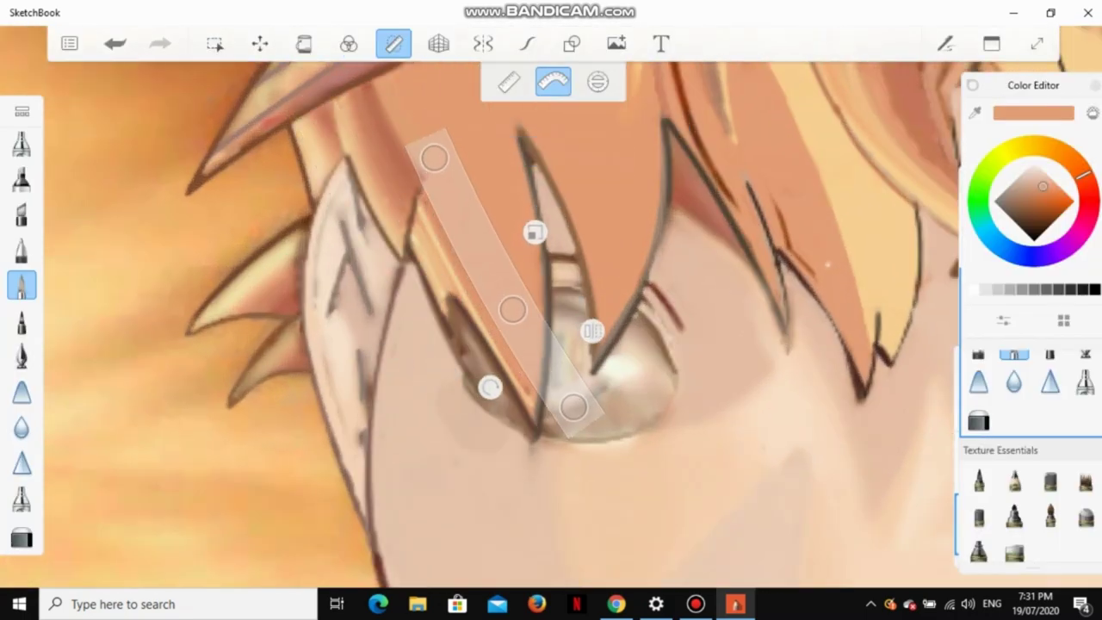
scroll(554, 215, "down", 8)
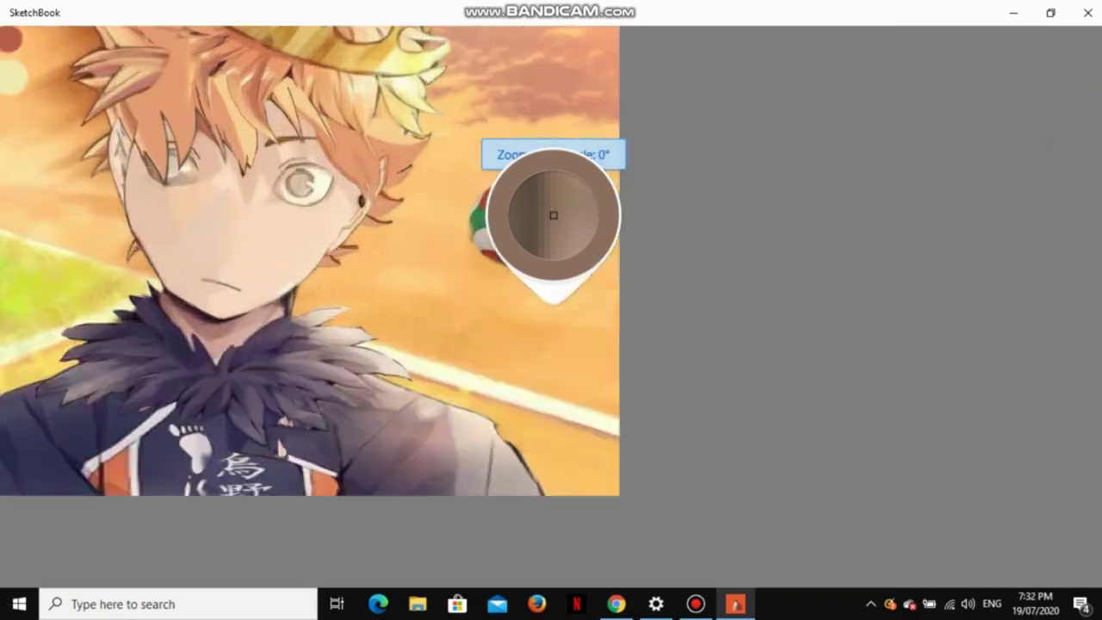
scroll(554, 215, "up", 5)
scroll(554, 216, "up", 3)
left_click_drag(541, 358, 336, 275)
scroll(336, 276, "up", 3)
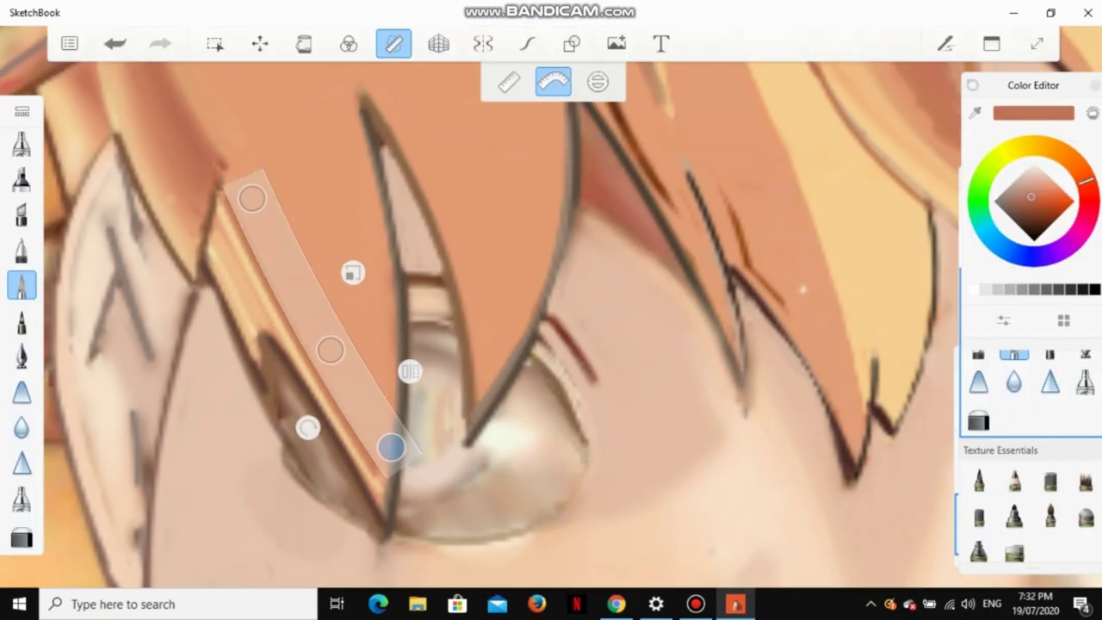
Step: Refit the ruler to a nearly straight line along the strand and add thin lines in sampled orange tones
left_click(553, 190)
left_click_drag(251, 199, 226, 162)
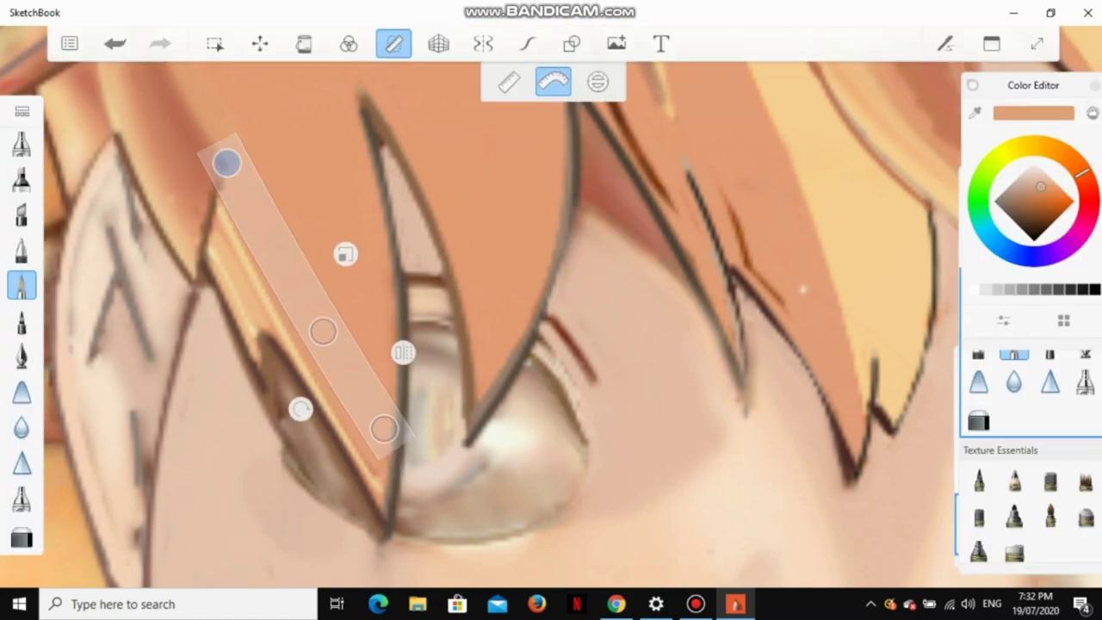
left_click(554, 213)
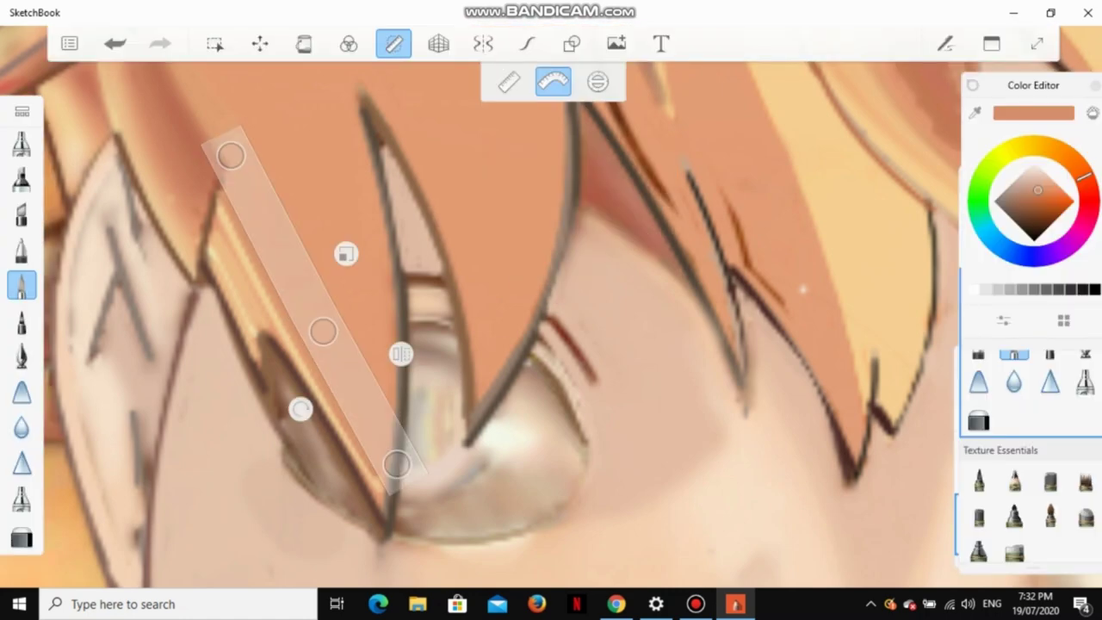
left_click(551, 216)
left_click_drag(323, 332, 334, 334)
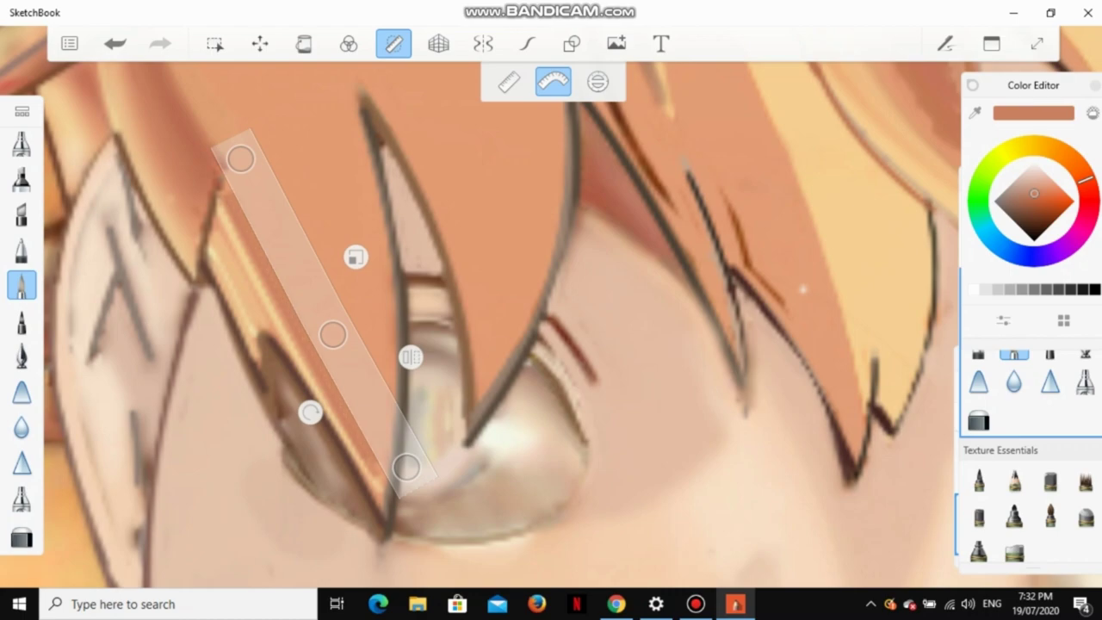
Step: Sample a mauve pink and paint a thin shadow line along the ruler inside the strand beside the covered eye
scroll(551, 306, "down", 5)
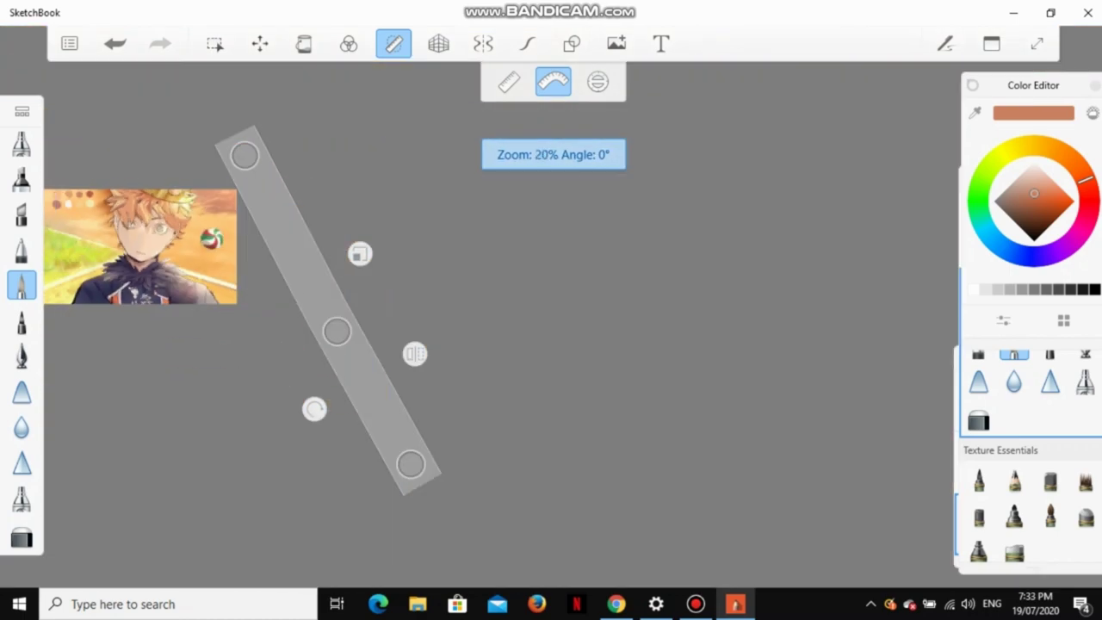
scroll(551, 306, "up", 8)
left_click(554, 215)
scroll(551, 307, "up", 4)
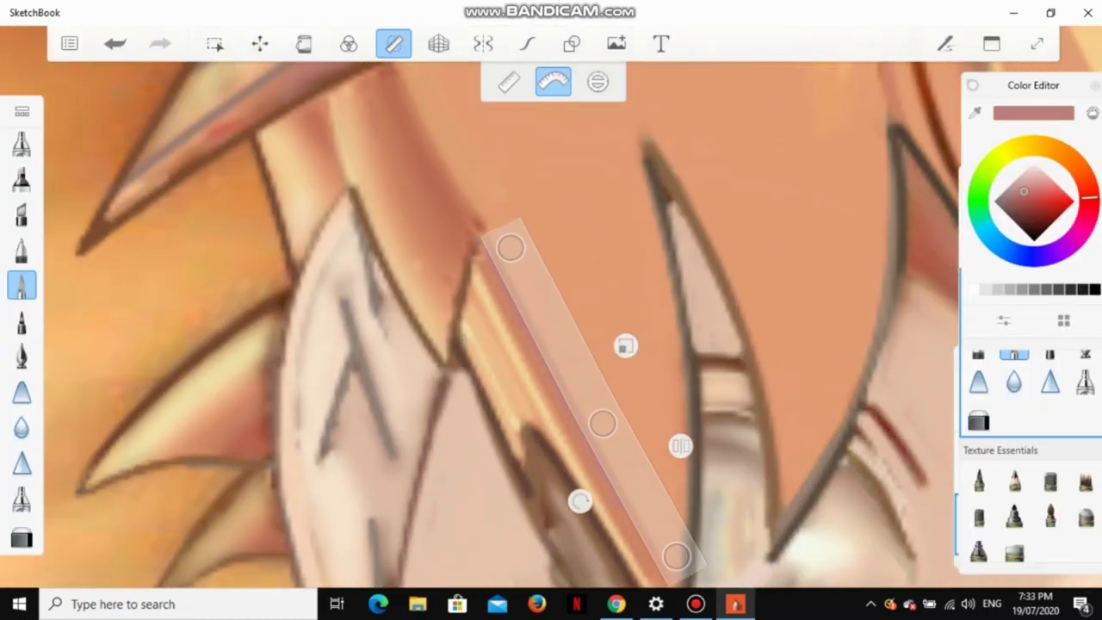
mouse_move(601, 423)
left_mouse_down()
mouse_move(617, 420)
mouse_move(599, 425)
left_mouse_up()
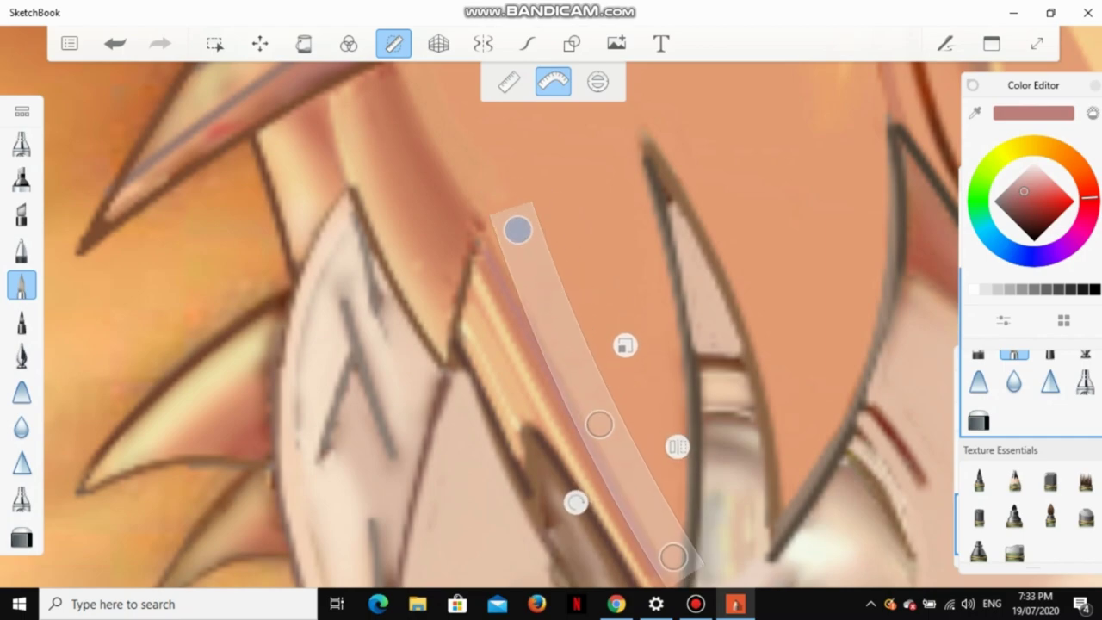
Step: Sample brick red and deepen the shadow band along the ruler on the strand beside the covered eye
scroll(551, 306, "down", 4)
scroll(551, 306, "up", 5)
left_click(555, 298)
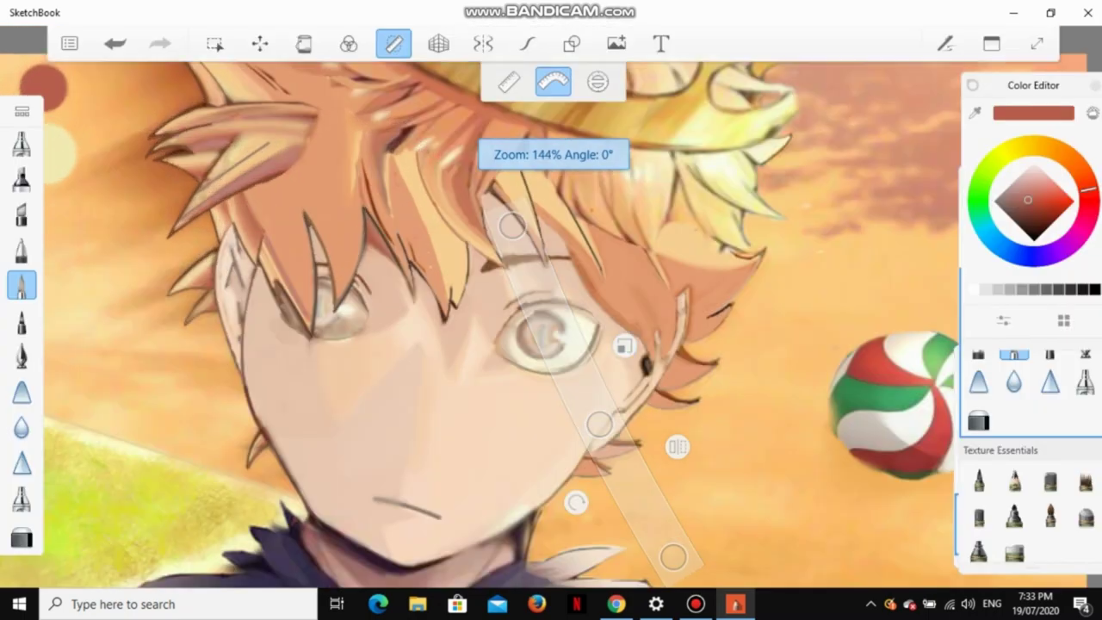
scroll(698, 288, "down", 5)
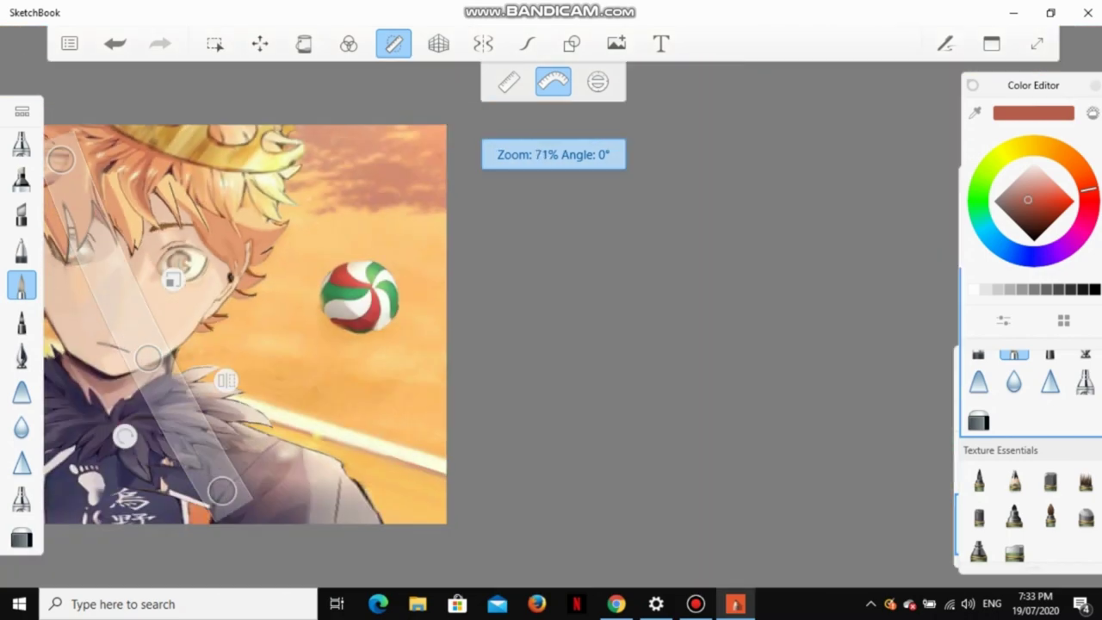
scroll(698, 288, "up", 3)
scroll(551, 307, "up", 3)
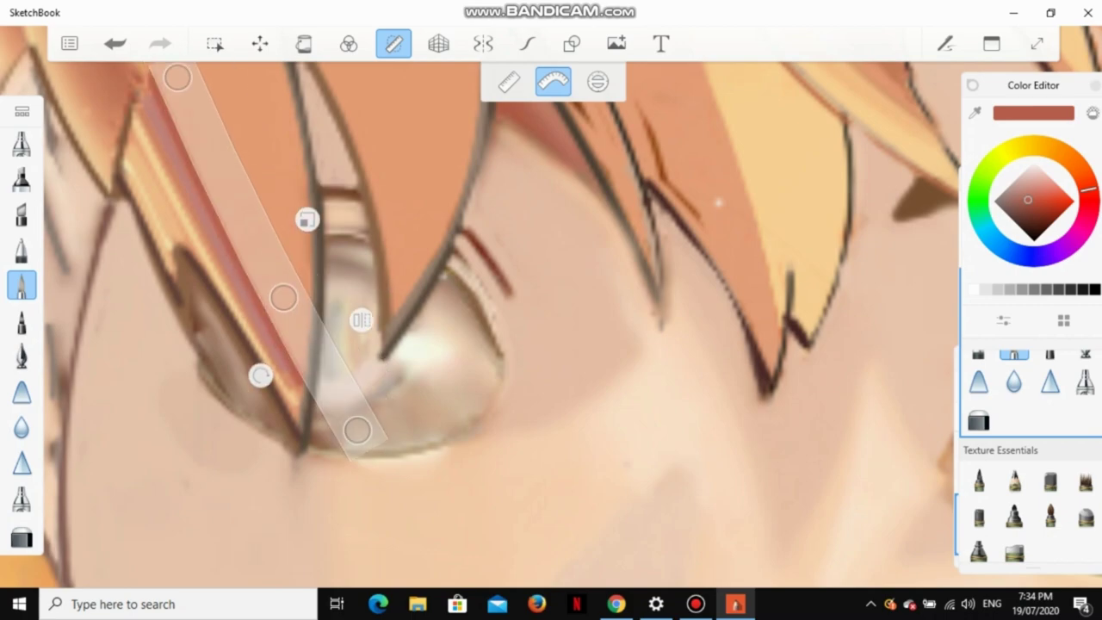
scroll(551, 307, "down", 4)
scroll(551, 306, "up", 4)
scroll(551, 306, "down", 8)
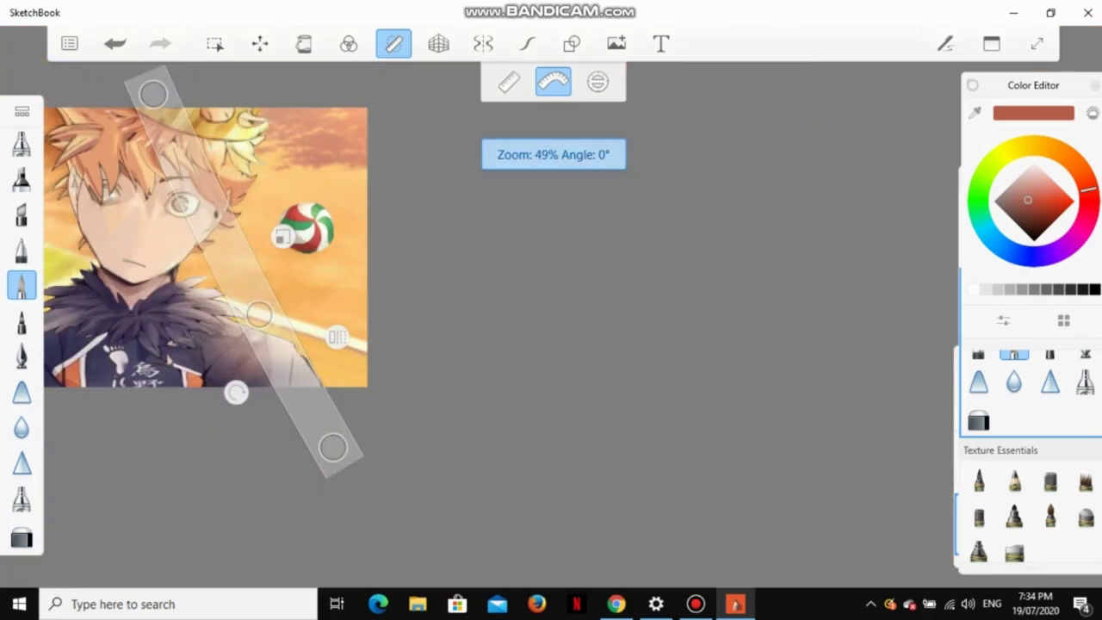
scroll(552, 307, "up", 3)
scroll(98, 217, "up", 3)
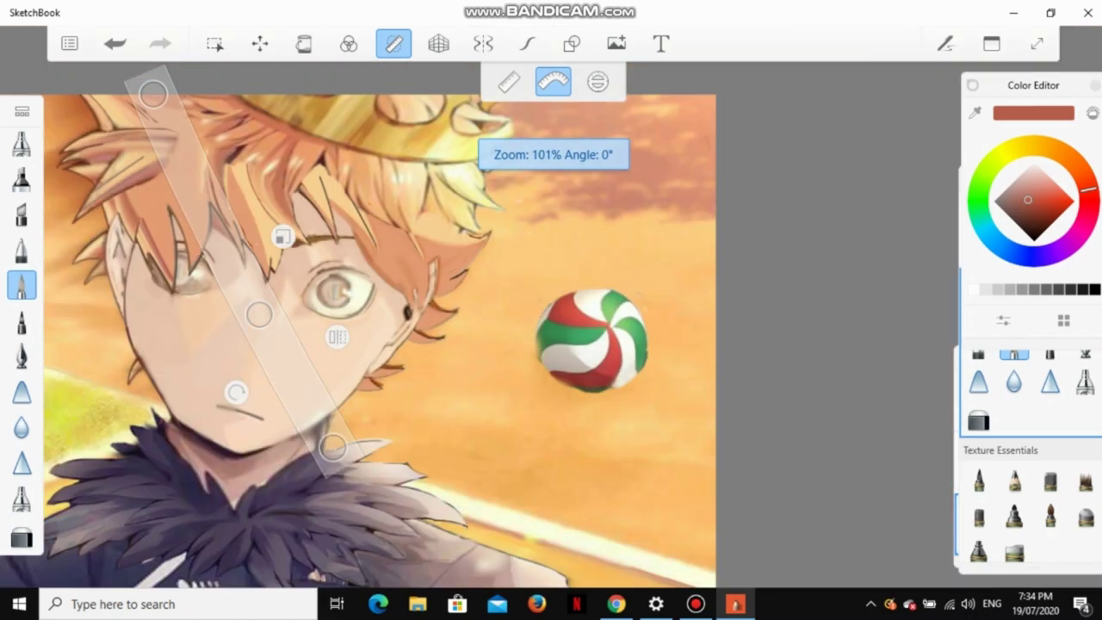
scroll(98, 218, "down", 4)
scroll(98, 217, "up", 5)
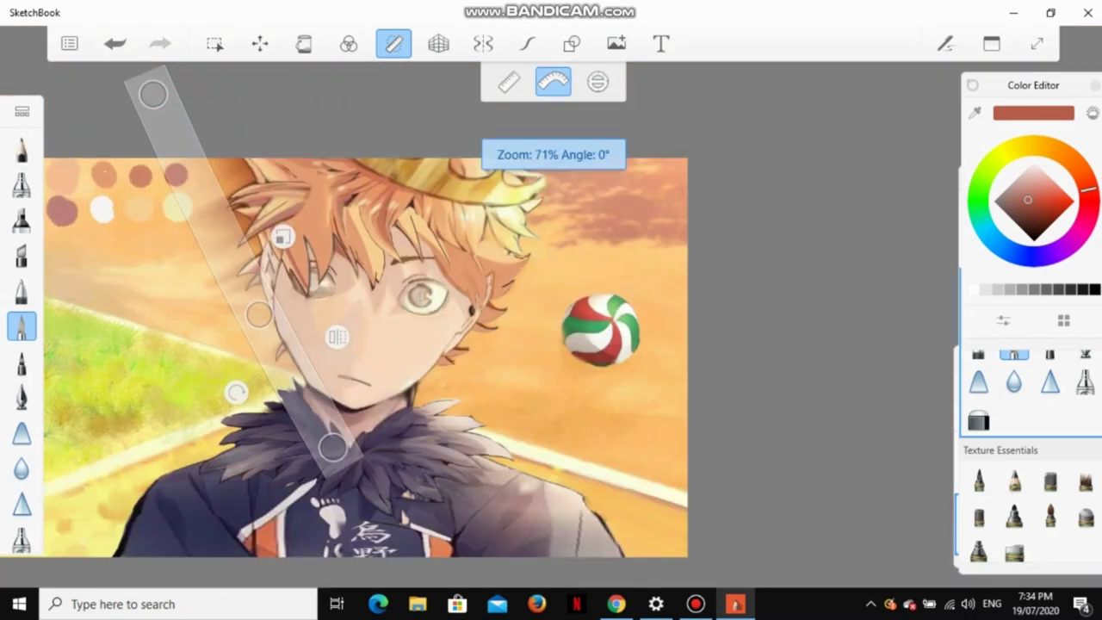
Step: Paint thin light orange lines along the outer edge of the neighbouring pointed fringe strand, using the curved ruler and Paintbrush at size 1.0
left_click(554, 214)
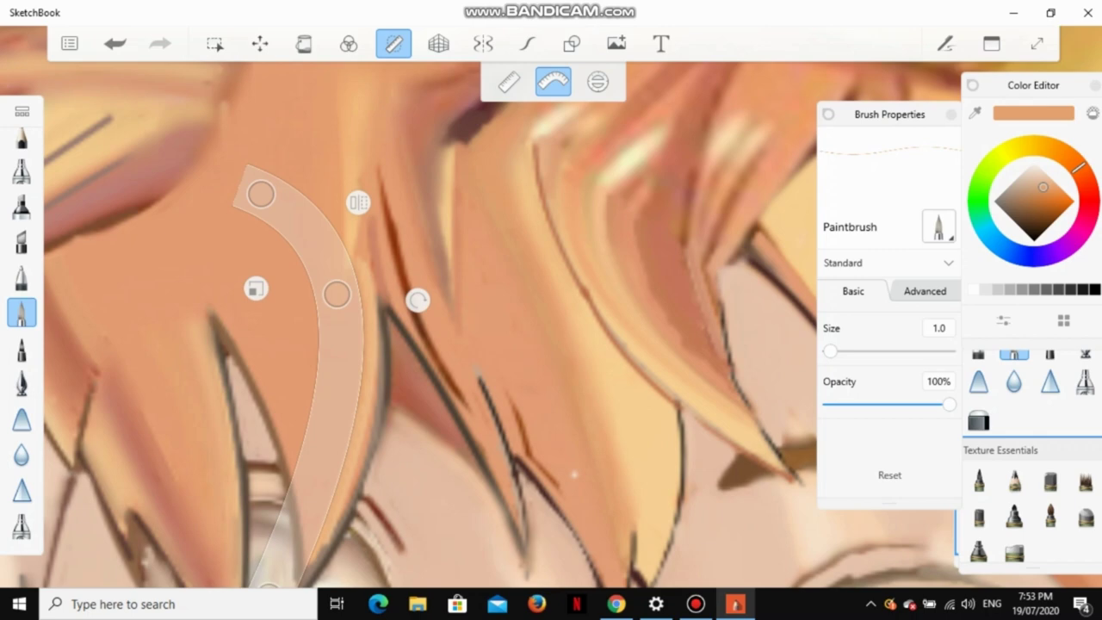
left_click_drag(341, 362, 225, 434)
scroll(413, 310, "down", 3)
scroll(413, 310, "up", 3)
Step: Shift the curved ruler along the pointed strand's inner edge and paint mauve shadow and light orange edge lines at size 1.0
left_click_drag(105, 357, 551, 215)
mouse_move(220, 342)
left_mouse_down()
mouse_move(254, 283)
mouse_move(215, 367)
mouse_move(229, 350)
left_mouse_up()
left_click_drag(551, 216, 551, 216)
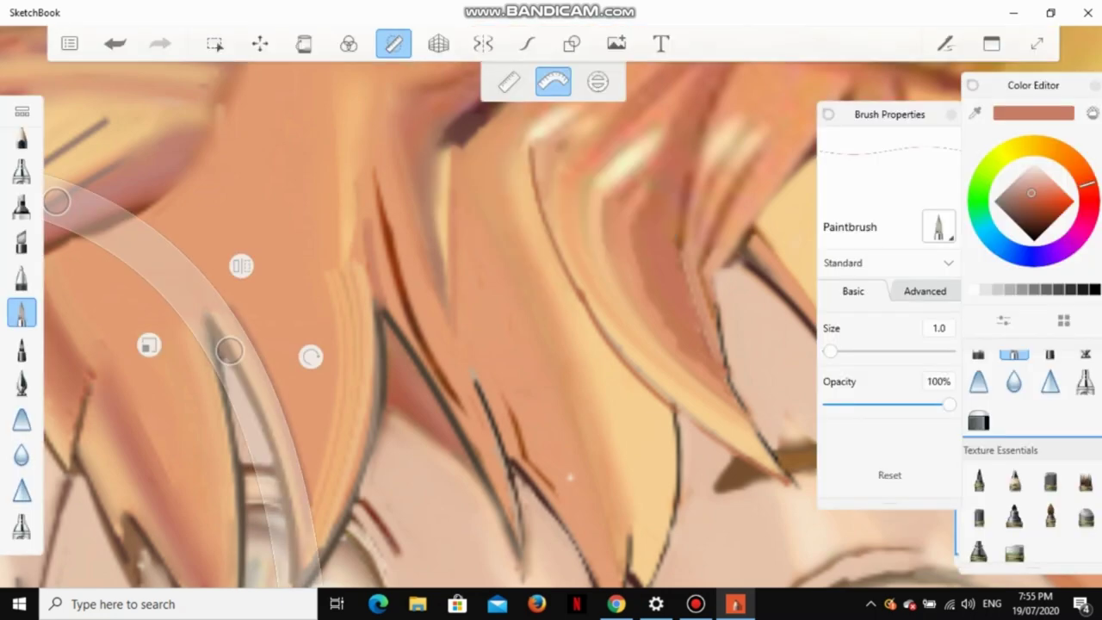
left_click_drag(229, 350, 238, 350)
left_click_drag(553, 214, 554, 215)
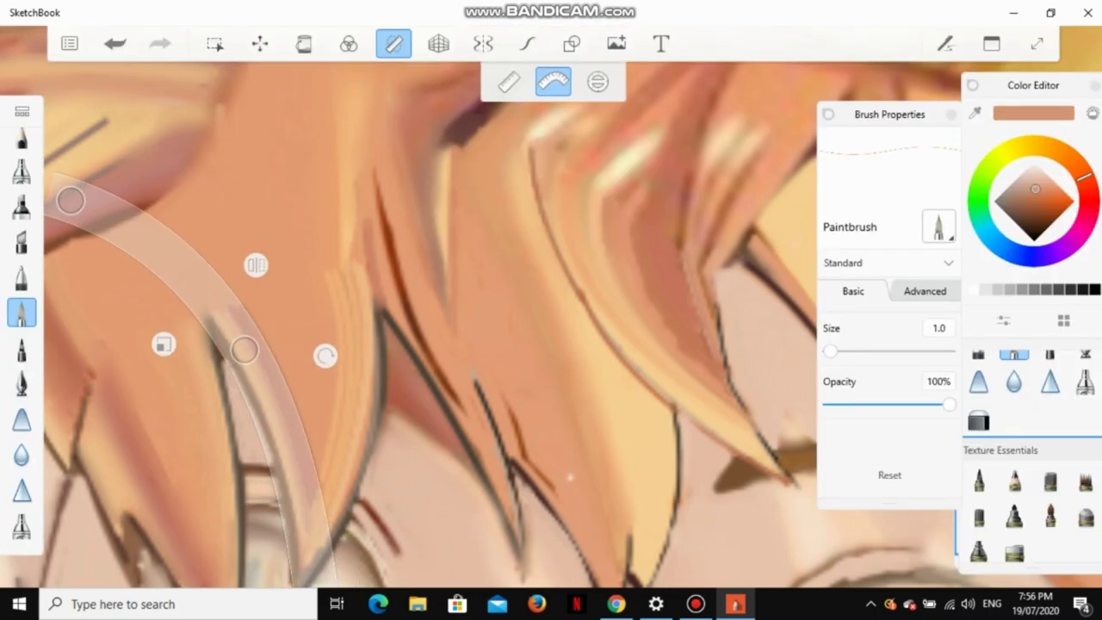
left_click_drag(237, 350, 243, 329)
left_click_drag(551, 214, 551, 214)
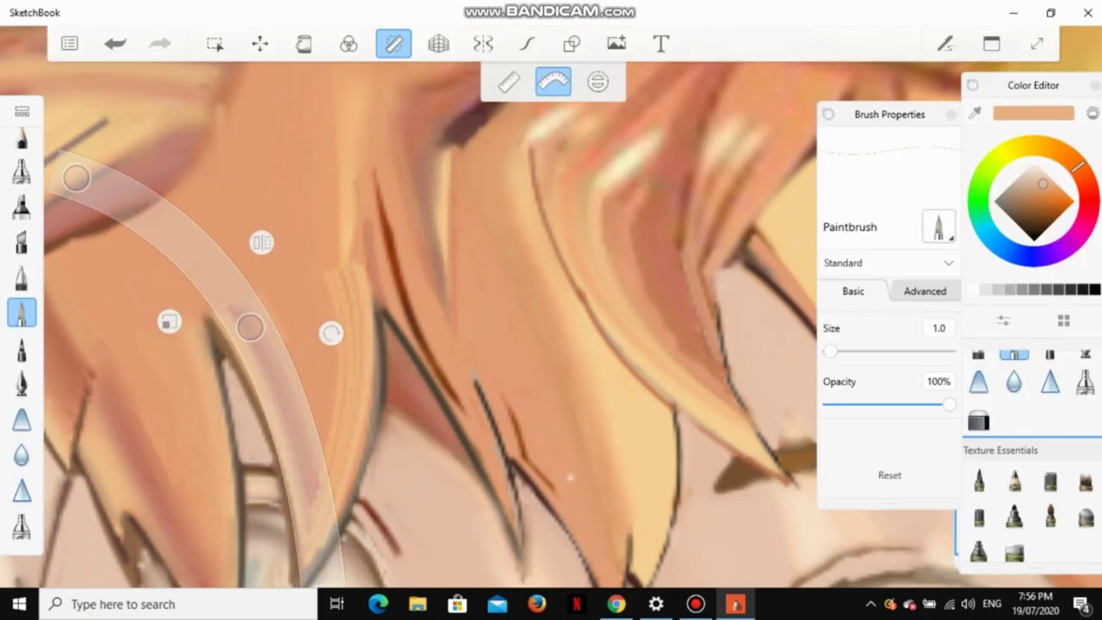
Step: Hide the ruler and soften the pointed strand's lines with Blur at size 3.7 and strength 4.6
left_click(393, 43)
left_click(21, 454)
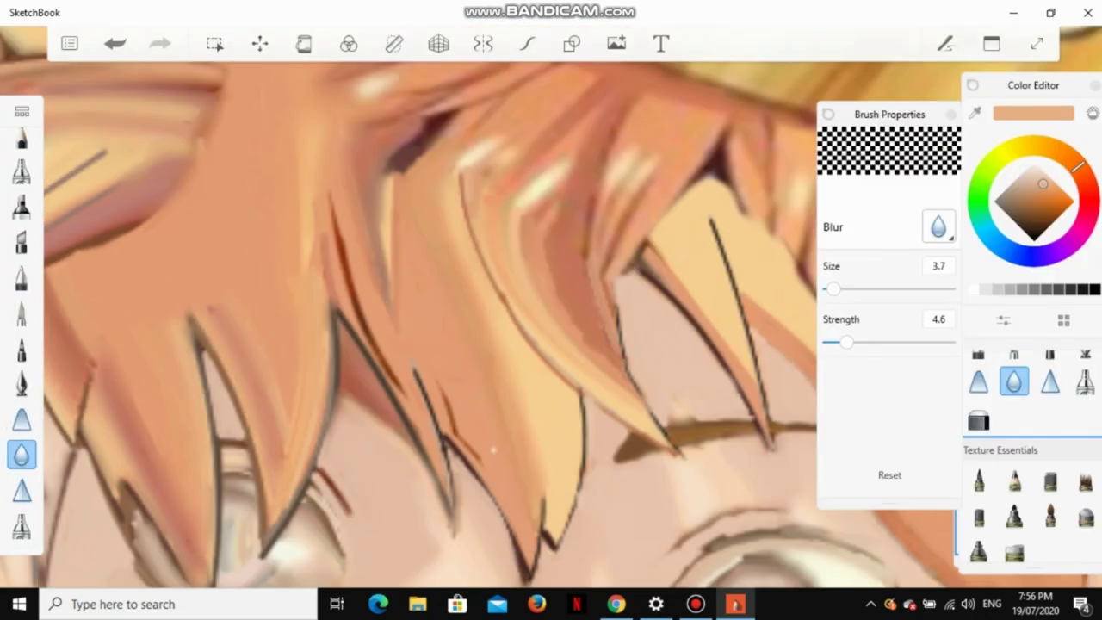
key("ctrl+alt+0")
scroll(482, 345, "up", 10)
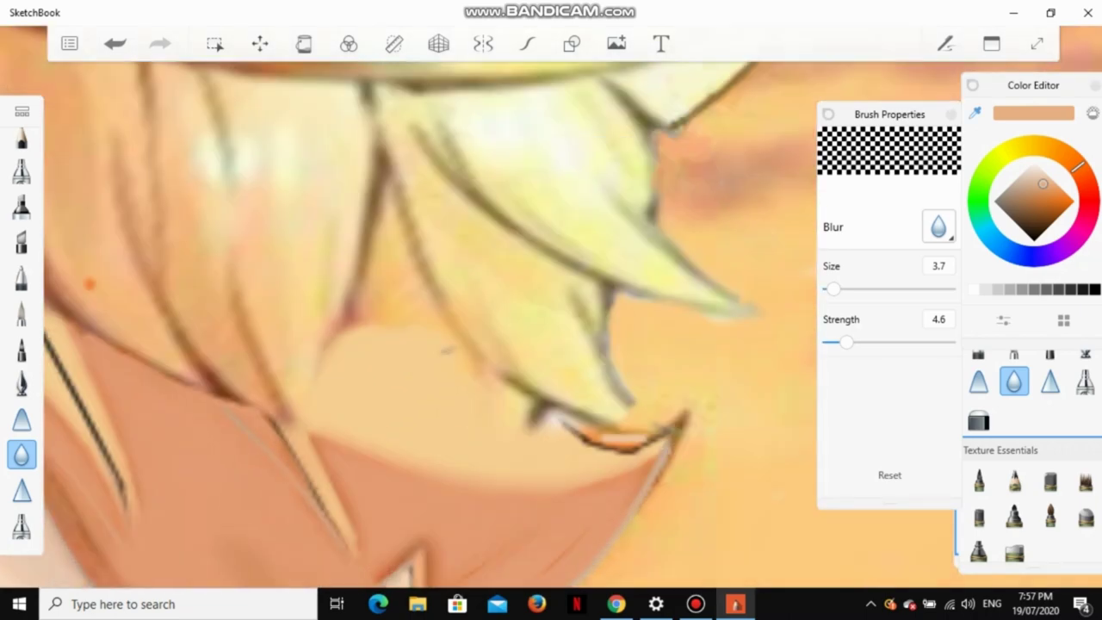
key("r")
left_click_drag(261, 242, 499, 433)
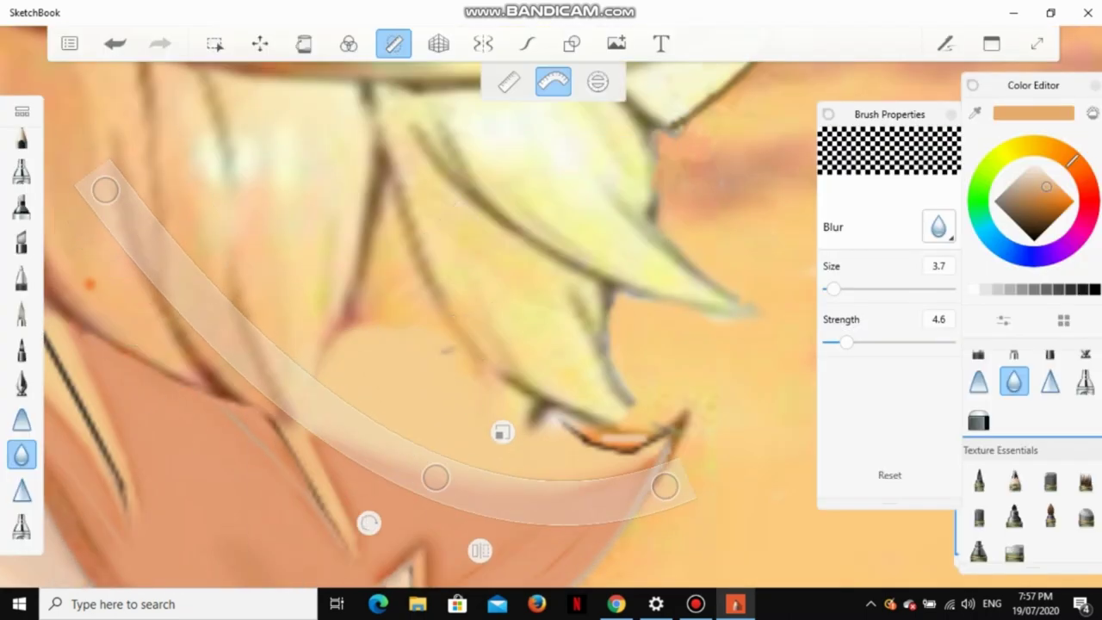
left_click_drag(664, 485, 682, 462)
left_click_drag(103, 219, 86, 242)
key("Tab")
key("Tab")
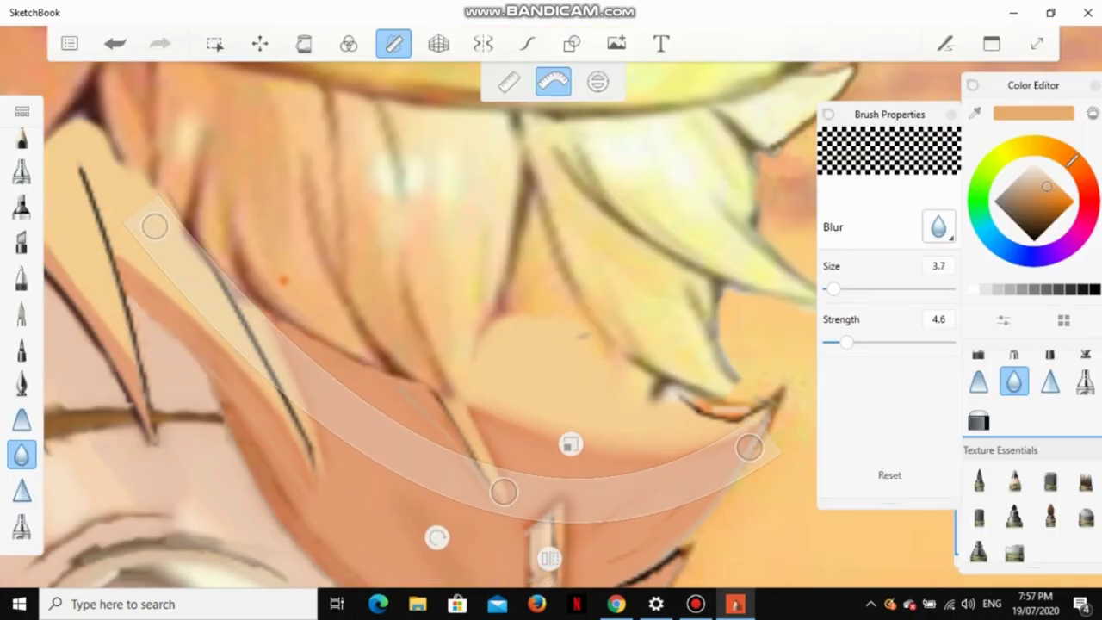
left_click_drag(570, 445, 642, 523)
key("Tab")
key("Tab")
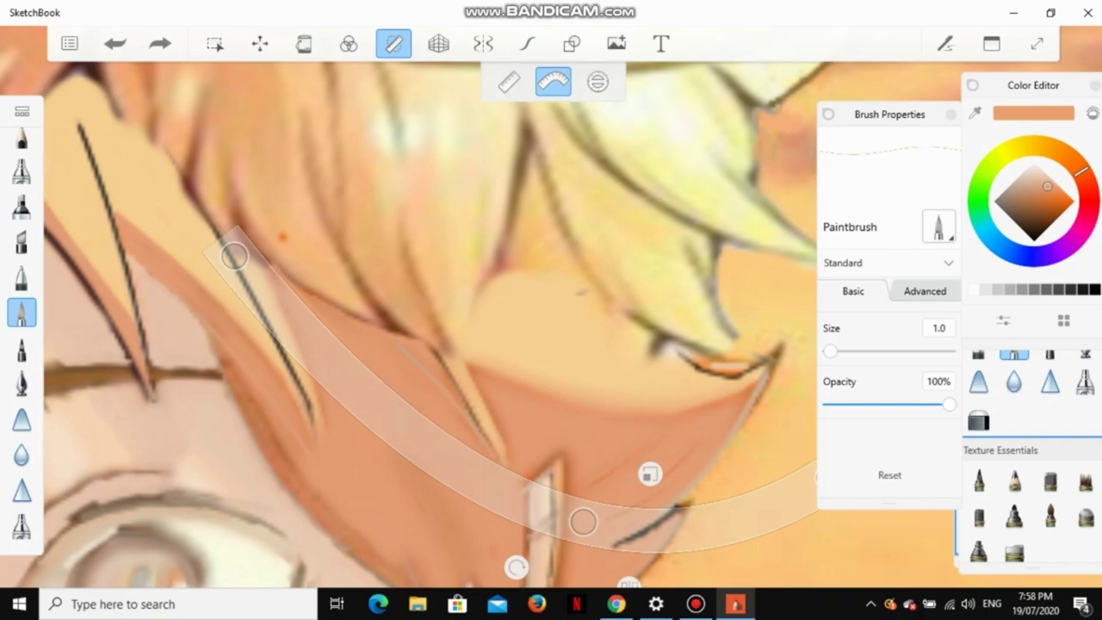
left_click_drag(650, 473, 641, 518)
Step: Hide the ruler and paint muted orange strokes on the side hair beside the visible eye with the Synthetic Heavy Flat Brush at size 5.6
scroll(1031, 457, "down", 3)
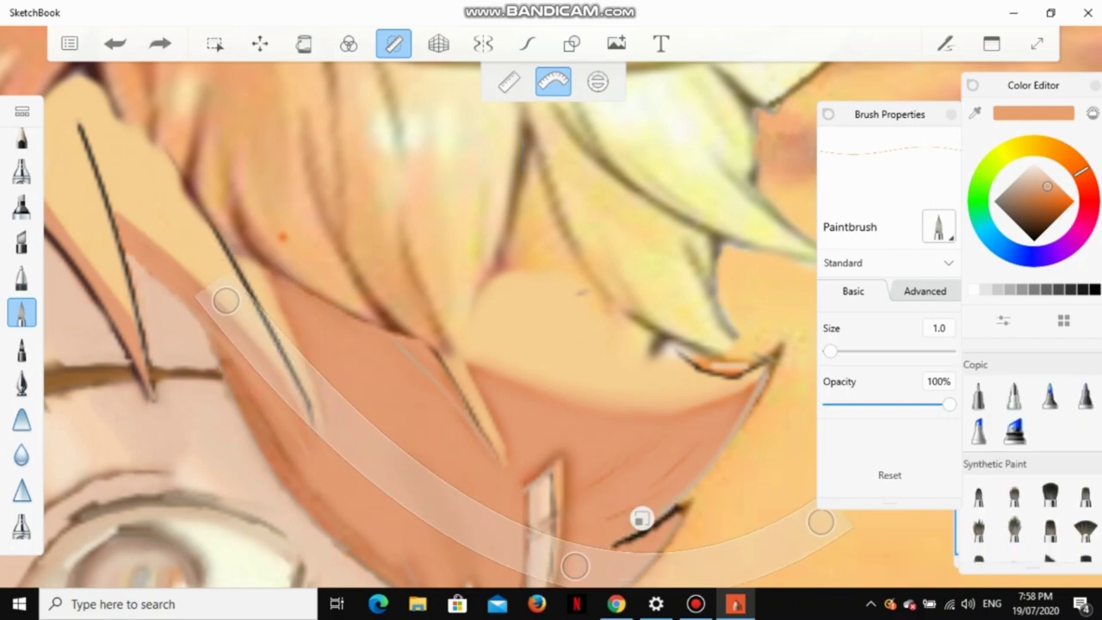
left_click(1085, 434)
left_click(394, 43)
left_click(551, 296, "alt")
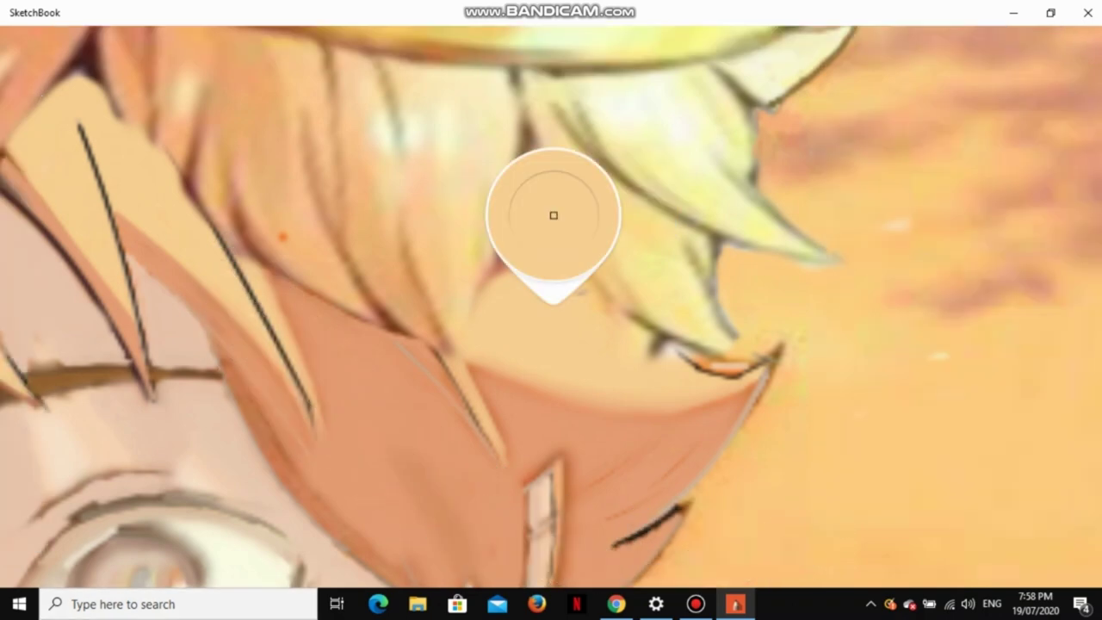
scroll(552, 310, "down", 2)
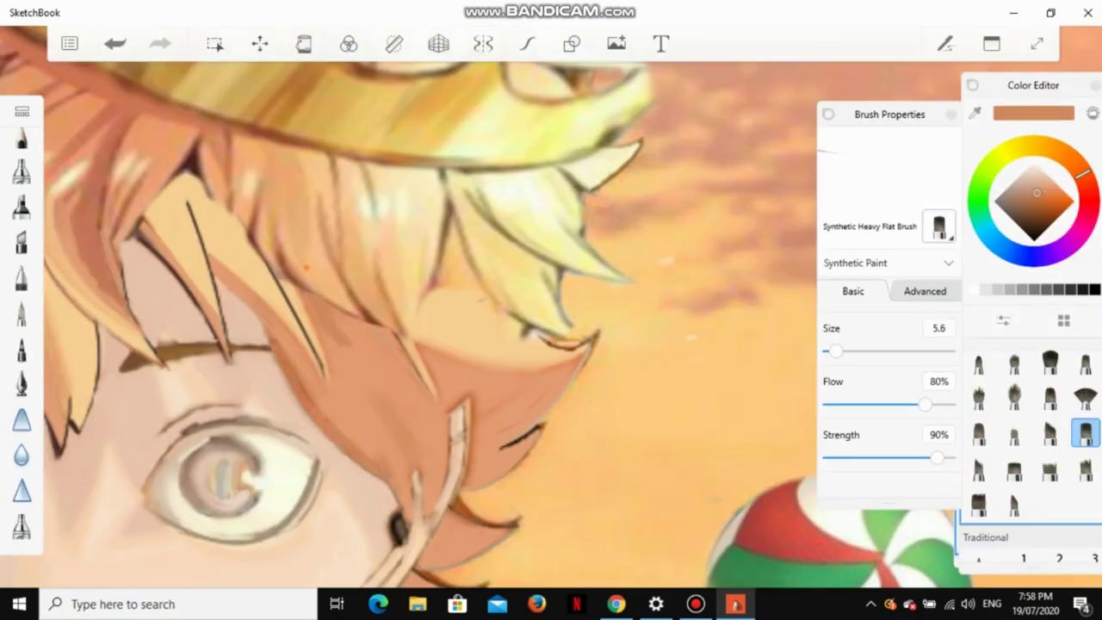
scroll(296, 325, "up", 2)
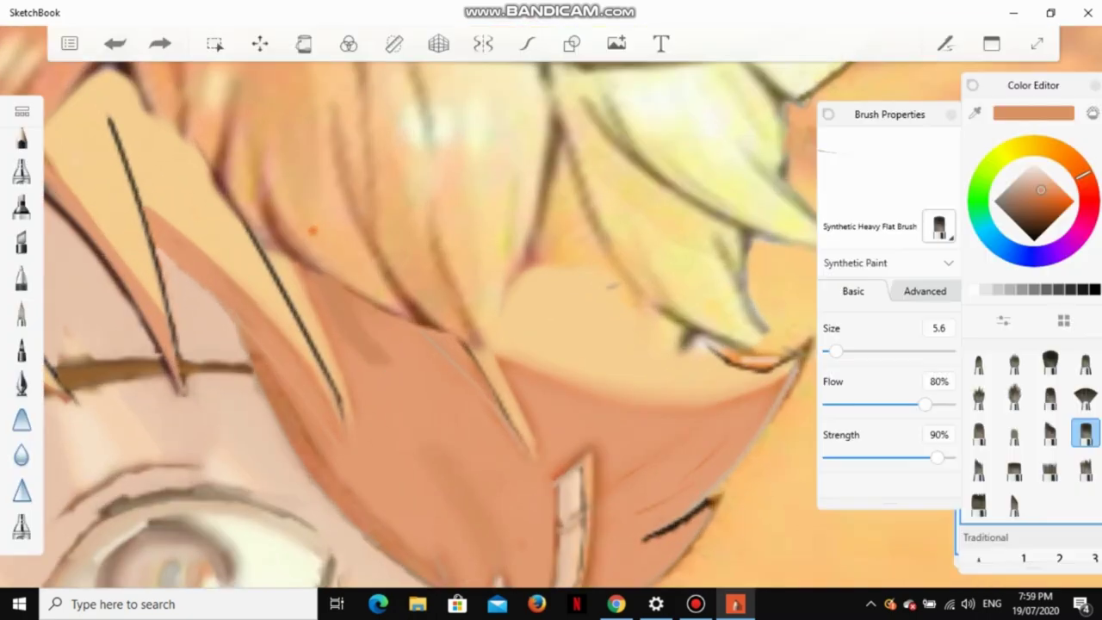
Step: Reduce the Synthetic Heavy Flat Brush to size 3.0 and add finer muted orange strokes across the side hair above the ear
scroll(551, 310, "down", 2)
scroll(551, 311, "up", 2)
scroll(551, 310, "down", 2)
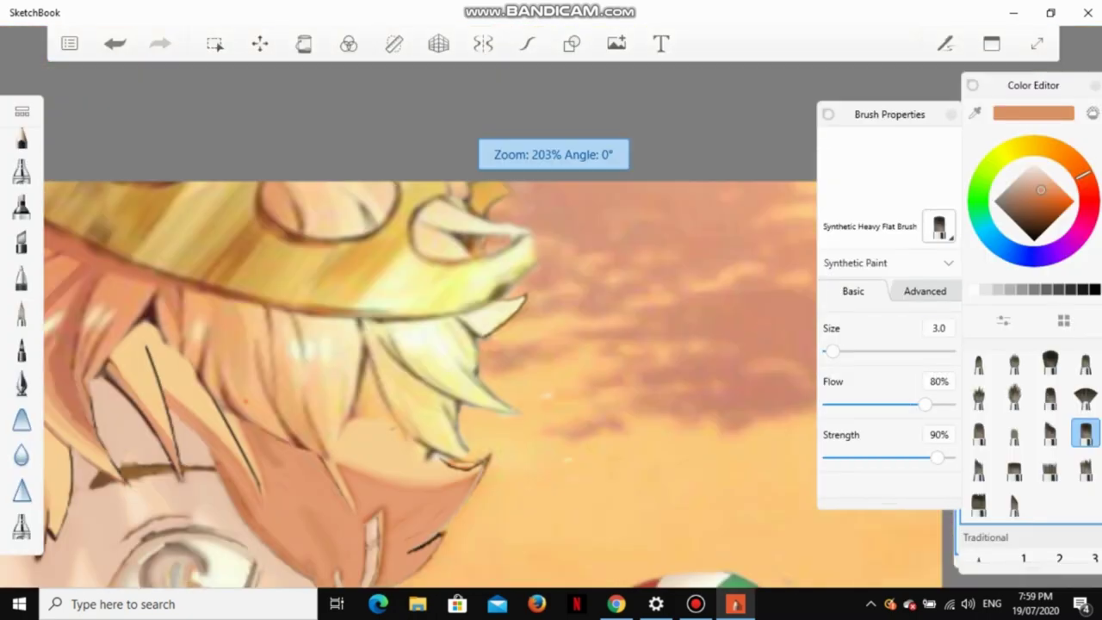
scroll(551, 310, "up", 3)
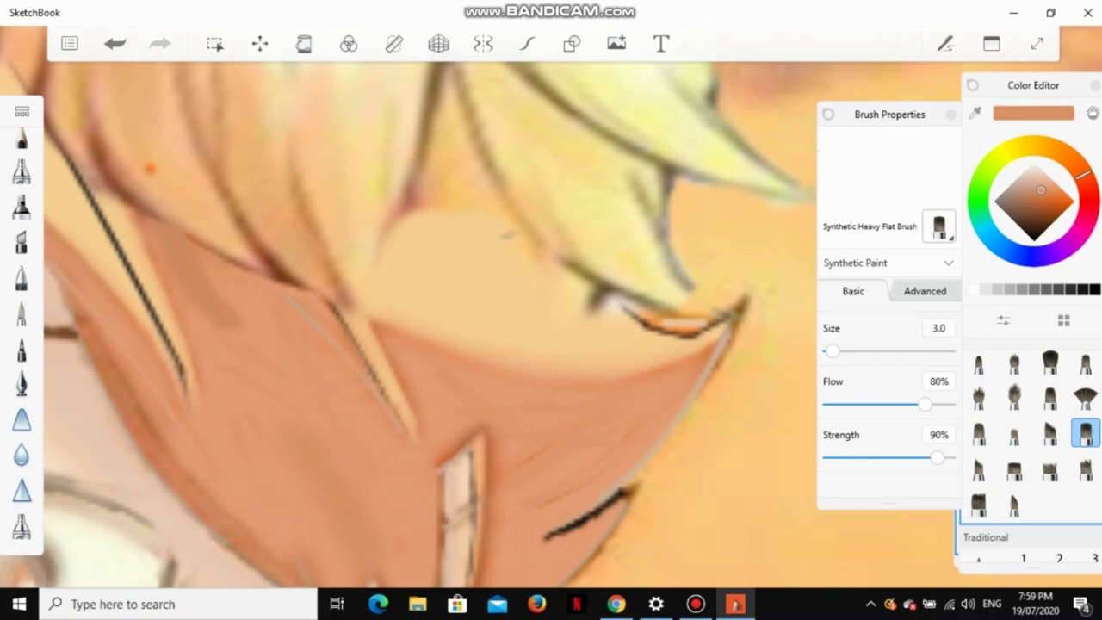
scroll(552, 310, "up", 1)
scroll(551, 310, "down", 3)
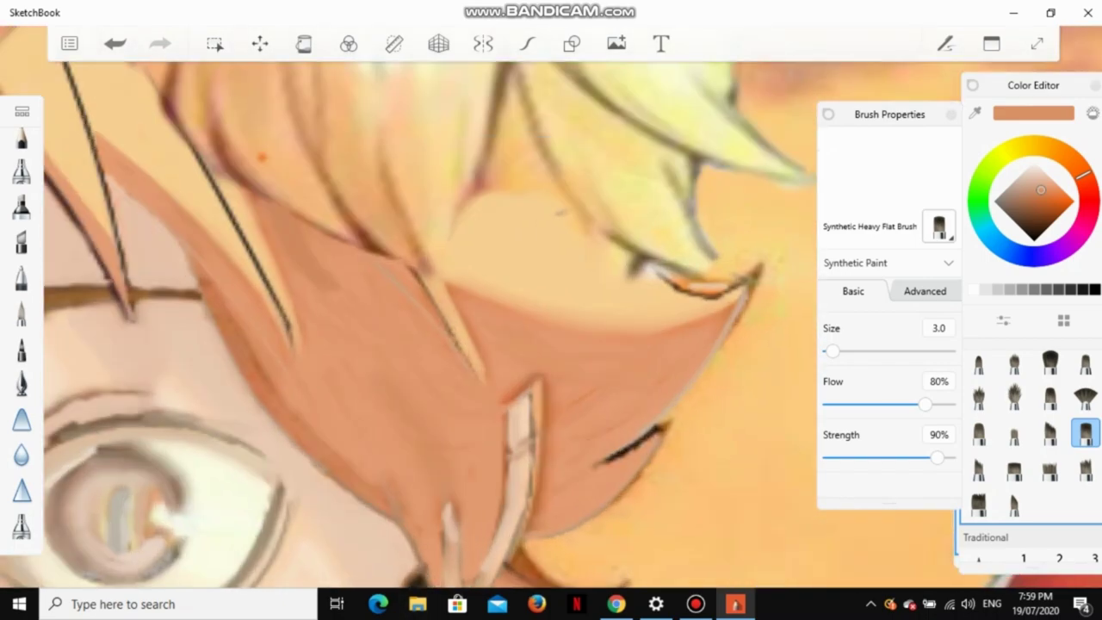
scroll(551, 310, "up", 3)
Step: Examine the fringe, the side hair and the small locks behind the ear for areas that need shading
scroll(551, 310, "down", 3)
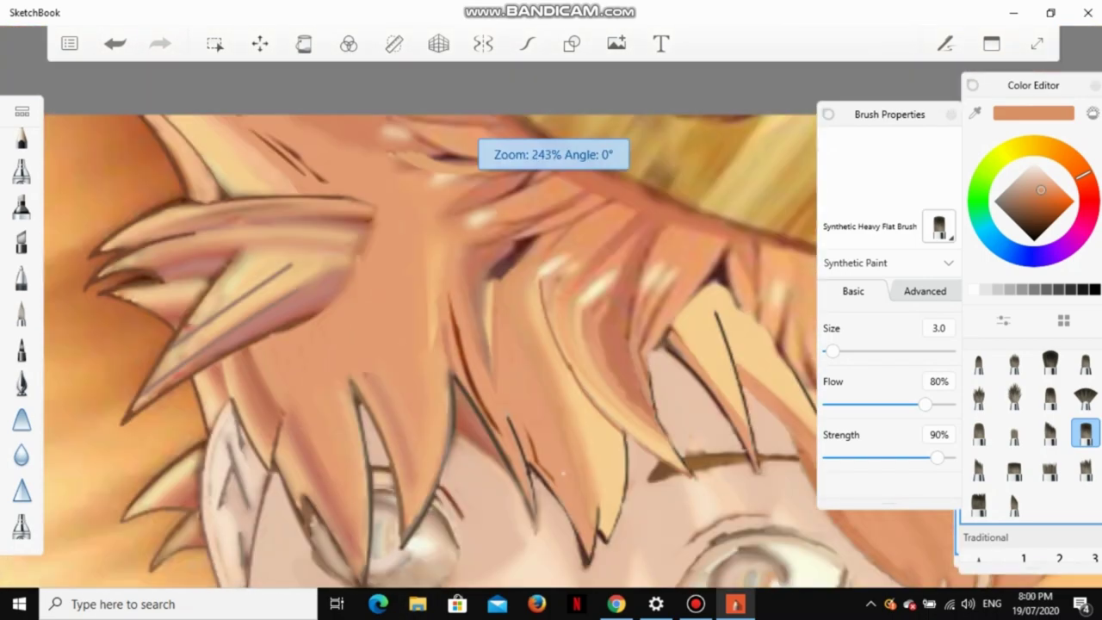
scroll(551, 310, "up", 2)
scroll(551, 310, "down", 3)
scroll(552, 310, "up", 3)
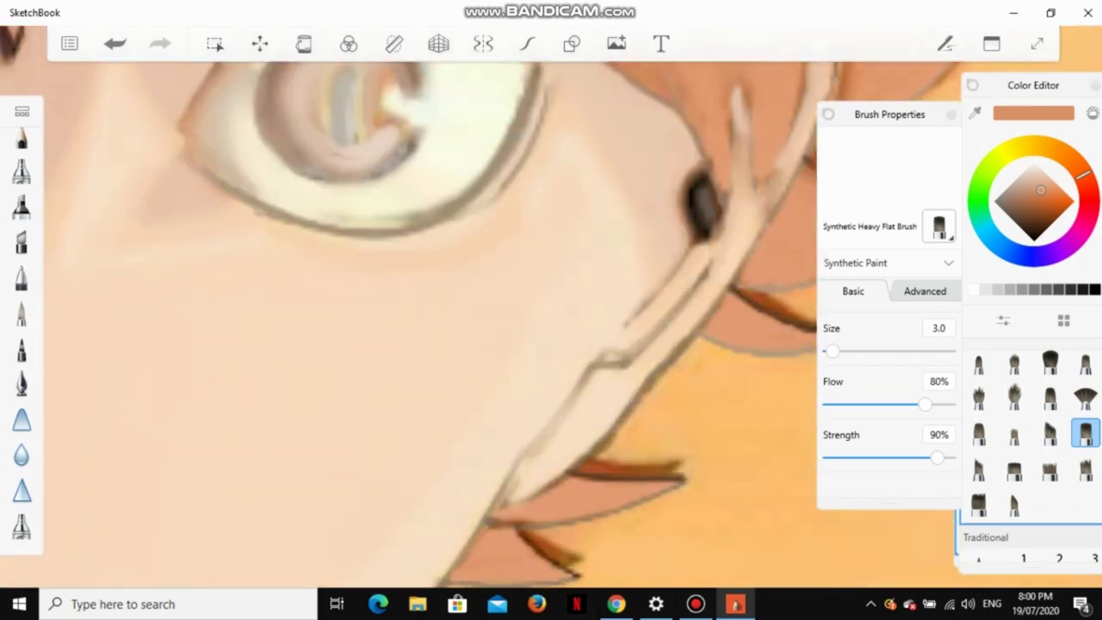
scroll(551, 310, "down", 3)
scroll(551, 310, "up", 2)
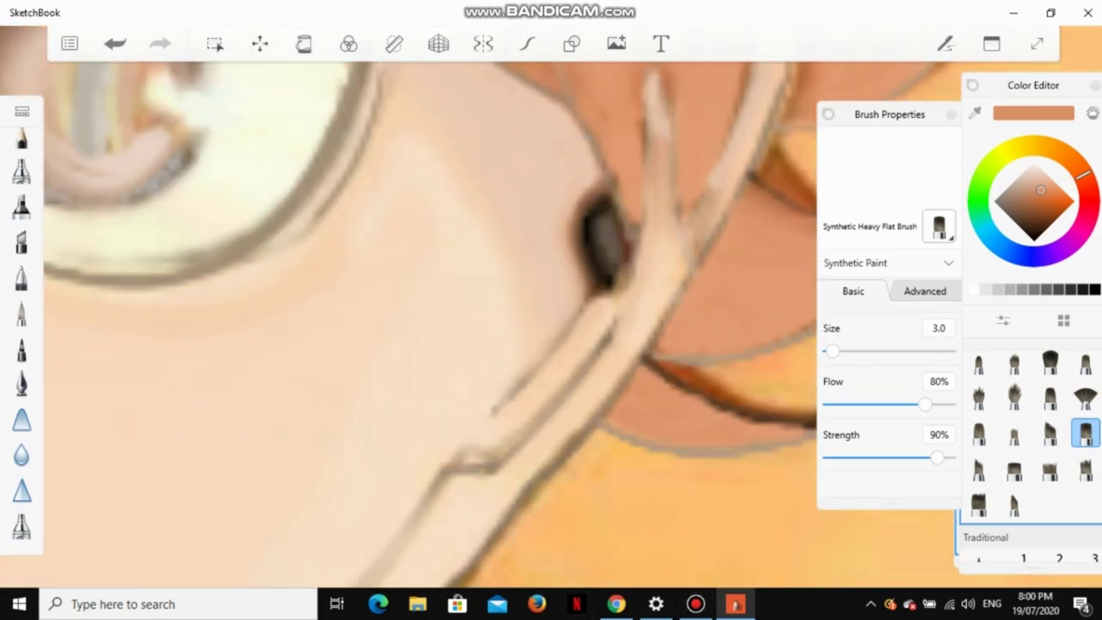
scroll(551, 310, "down", 5)
scroll(551, 310, "up", 4)
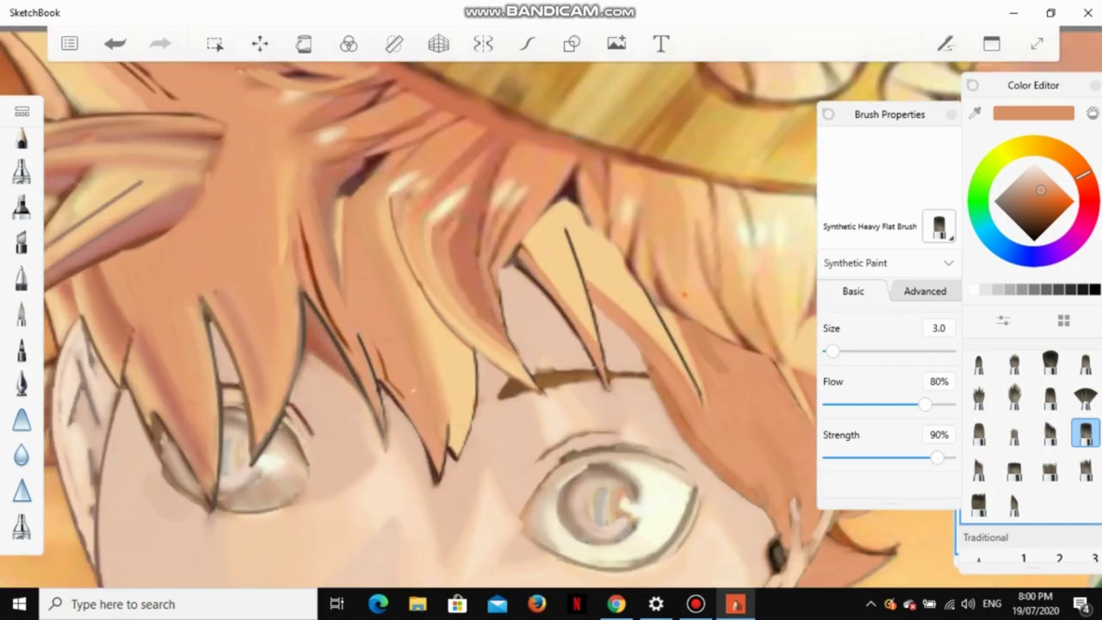
Step: Paint muted orange shading along the upper edges of the pale pointed fringe strands above the visible eye at size 3.0
scroll(551, 310, "down", 2)
scroll(551, 310, "up", 4)
scroll(630, 365, "down", 3)
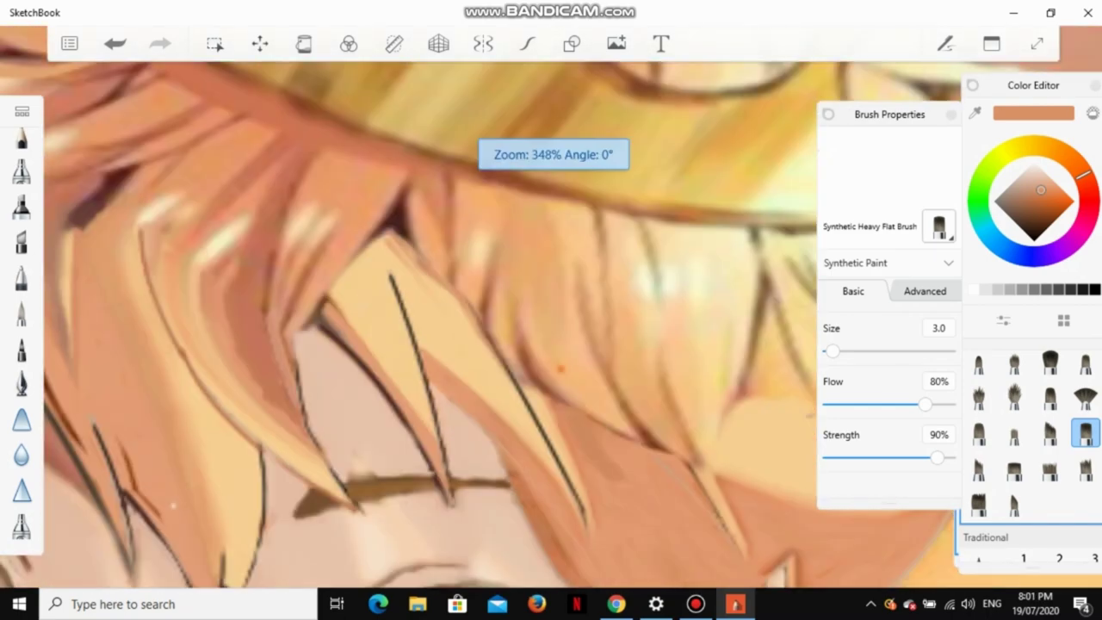
scroll(552, 310, "down", 3)
scroll(551, 310, "up", 4)
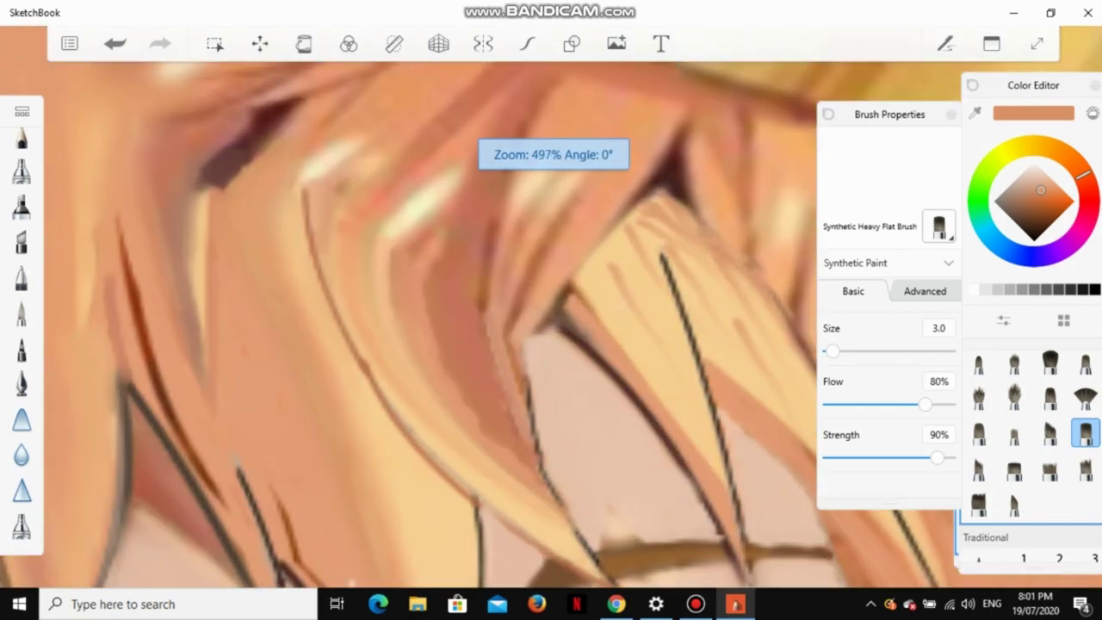
scroll(551, 310, "down", 3)
scroll(551, 310, "up", 4)
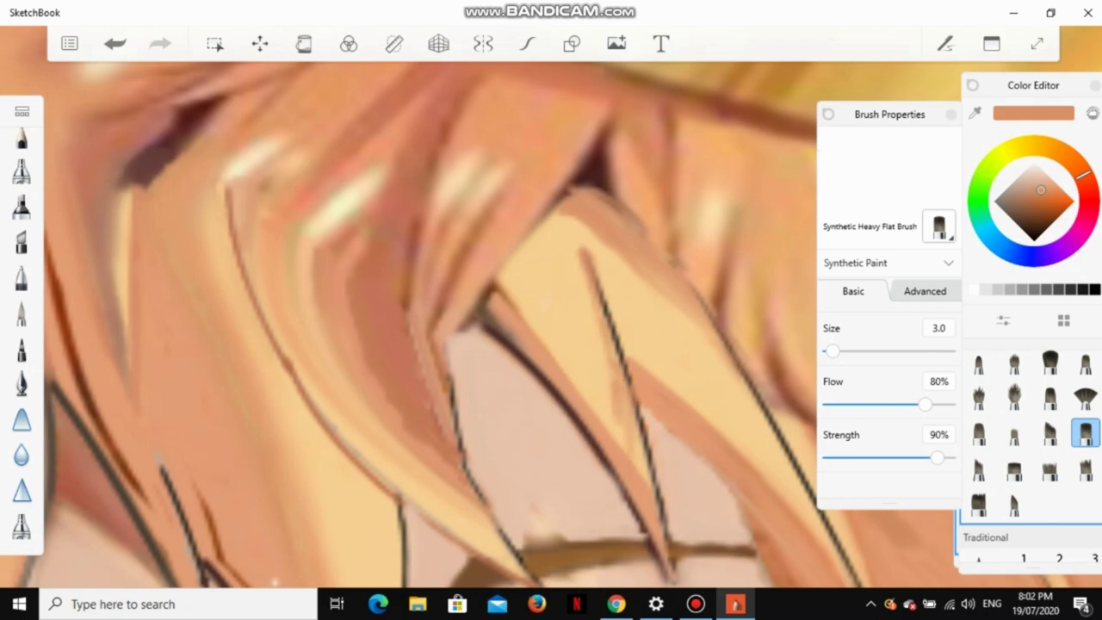
Step: Soften the new shading on the pale fringe strands with Blur at size 3.7 and strength 4.6
left_click(22, 455)
scroll(551, 310, "down", 3)
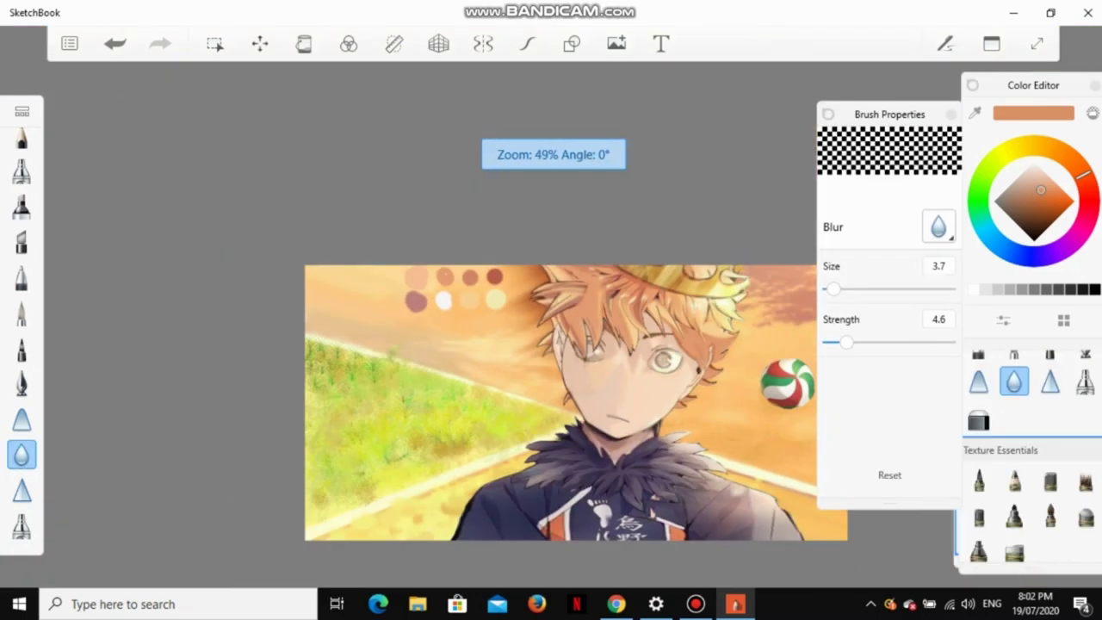
scroll(551, 310, "up", 4)
scroll(551, 310, "down", 2)
Step: Sample reddish brown and line the side hair's edge toward the ear along the curved ruler with Paintbrush at size 1.0, undoing the misplaced attempt
key("c")
scroll(551, 310, "up", 4)
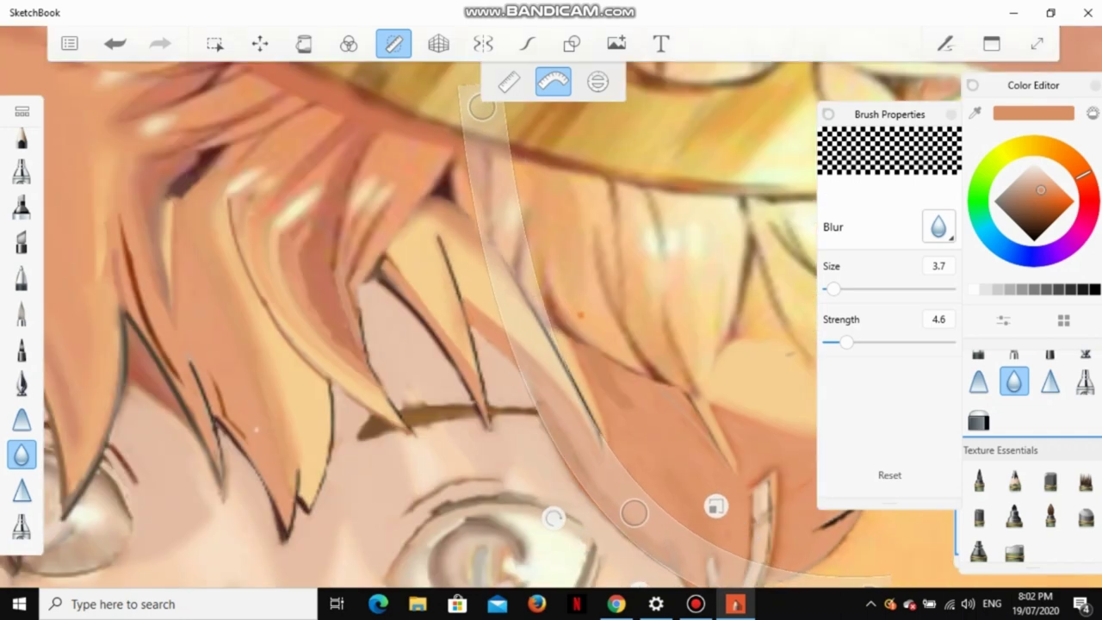
left_click(553, 216, "alt")
left_click(22, 312)
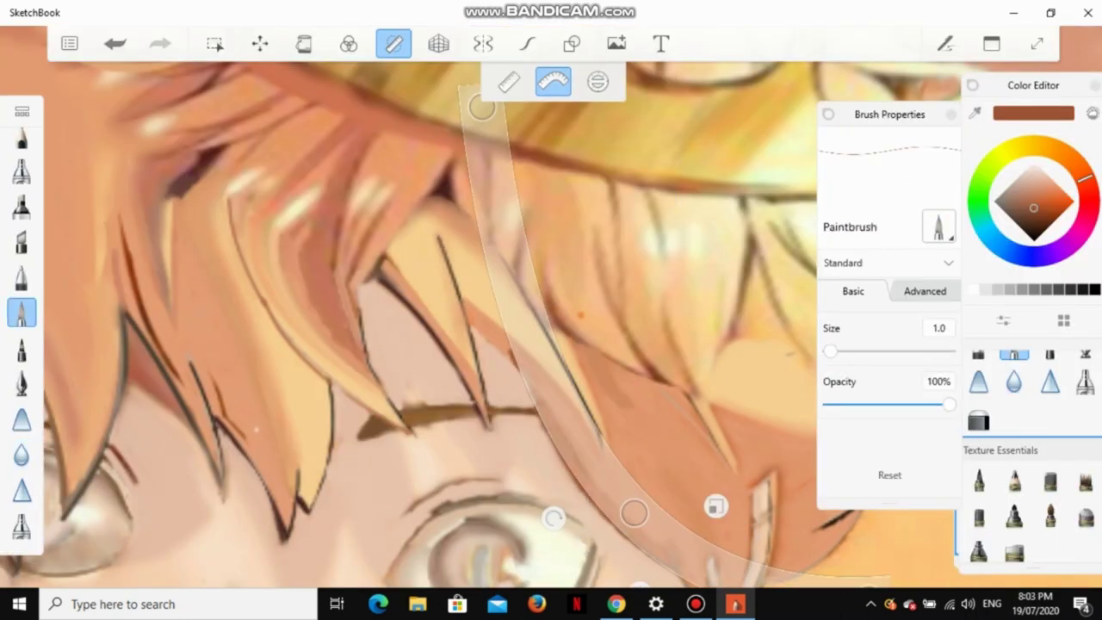
scroll(551, 310, "down", 3)
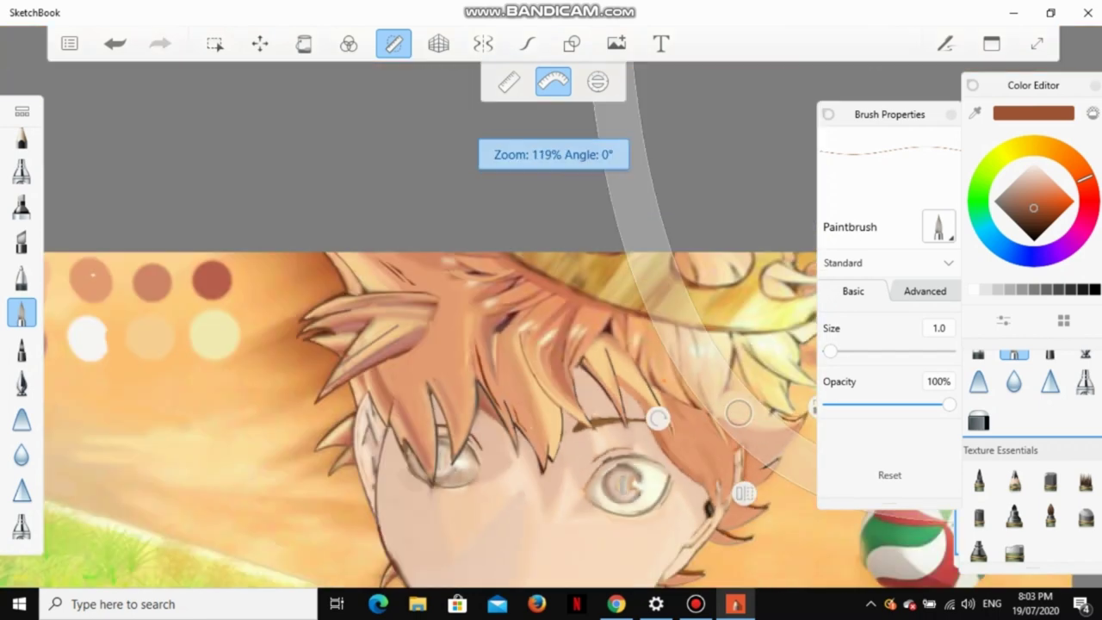
scroll(551, 310, "up", 3)
key("ctrl+z")
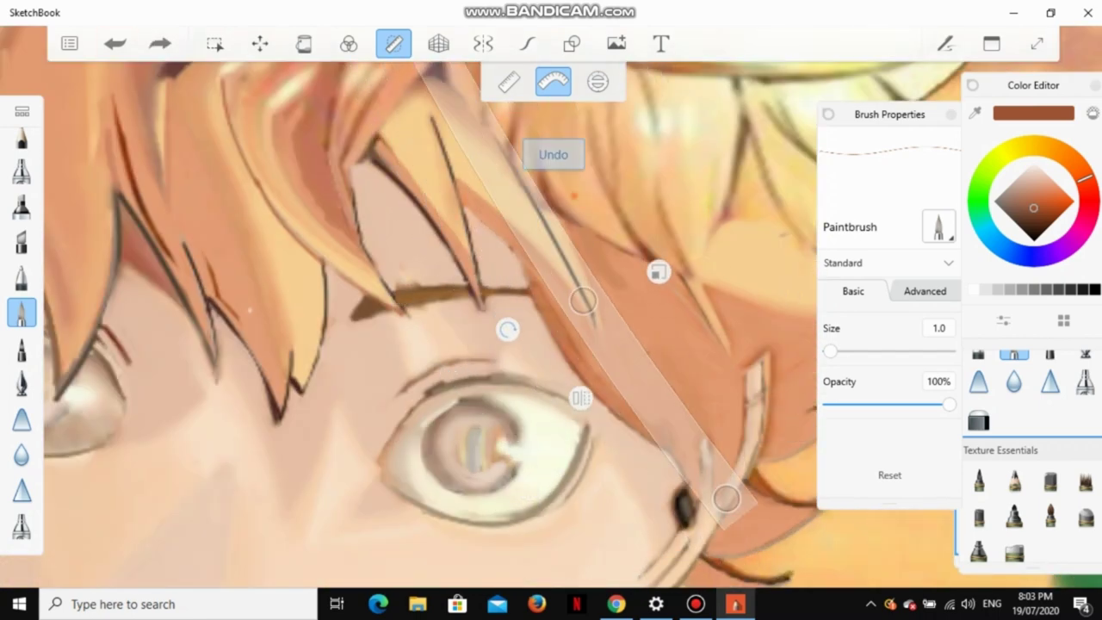
left_click_drag(637, 388, 706, 525)
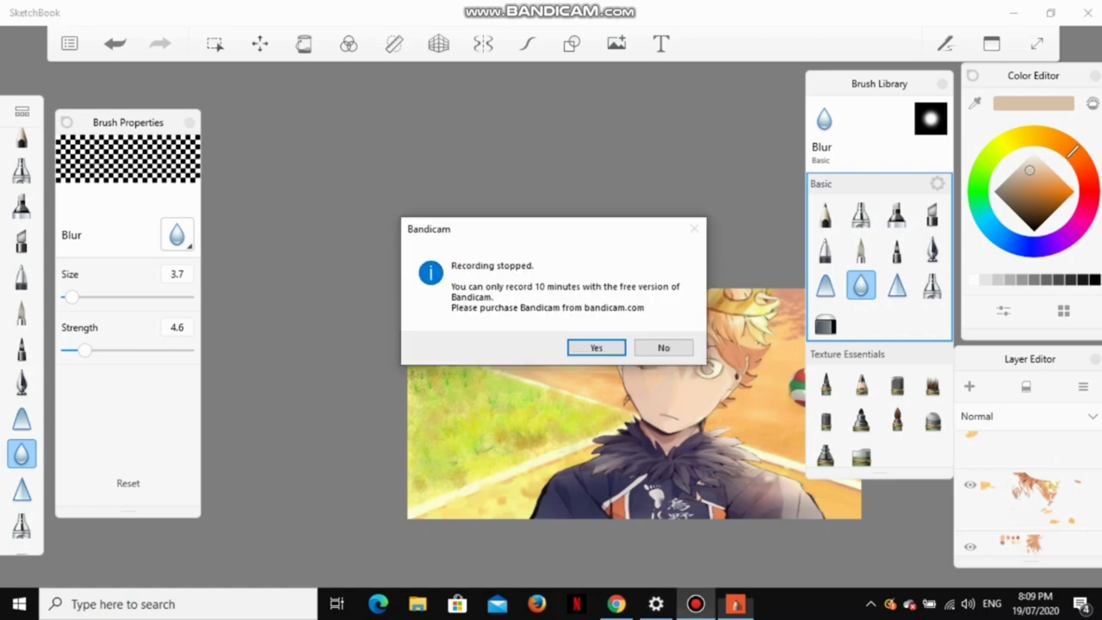
key("Escape")
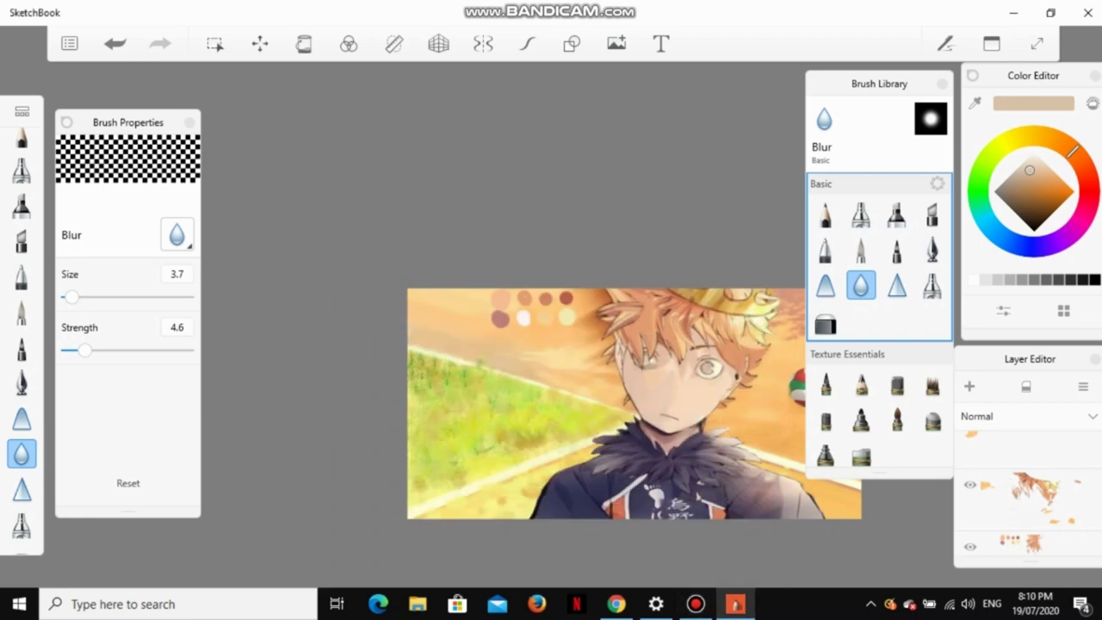
scroll(648, 402, "up", 5)
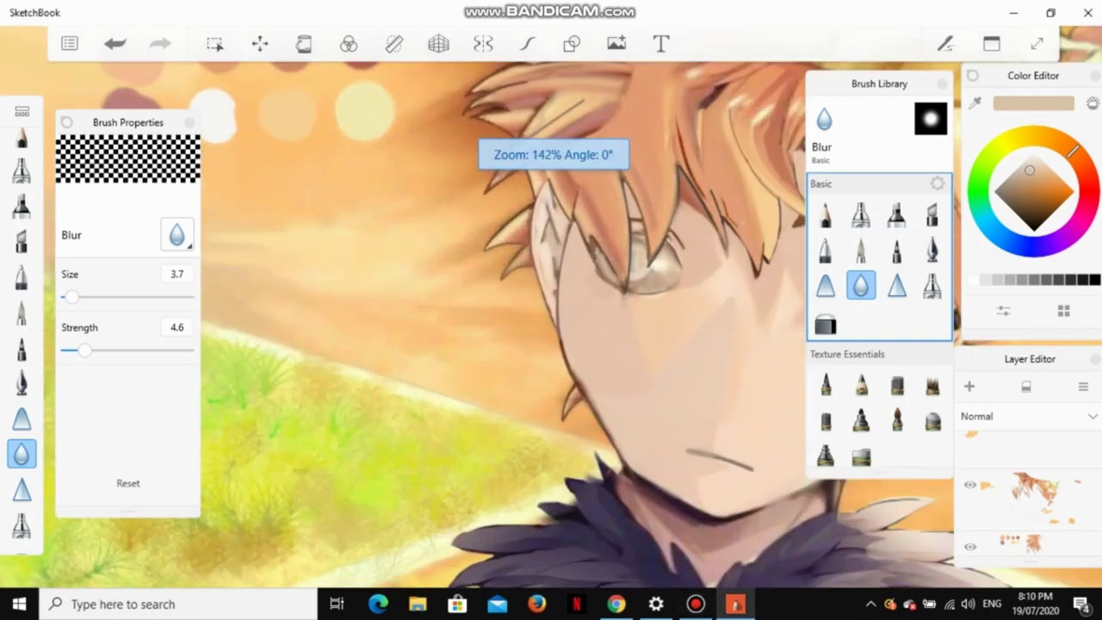
scroll(405, 196, "down", 2)
scroll(644, 339, "down", 3)
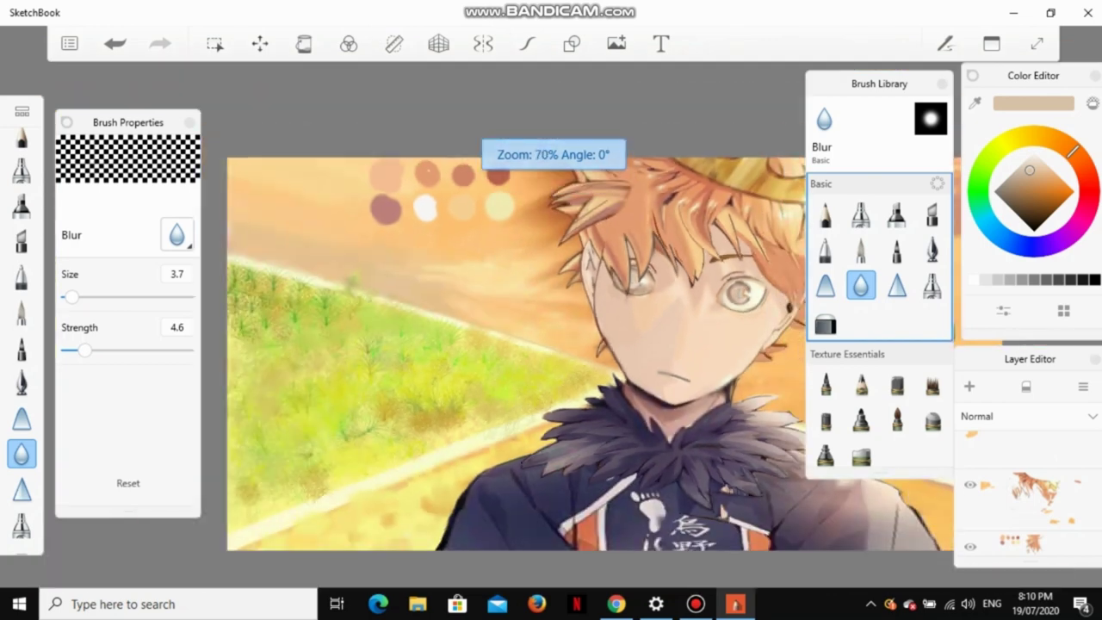
Step: Select the swatch layer and erase its colour swatches from the sky with the Hard Eraser at size 17.8
scroll(1029, 499, "down", 2)
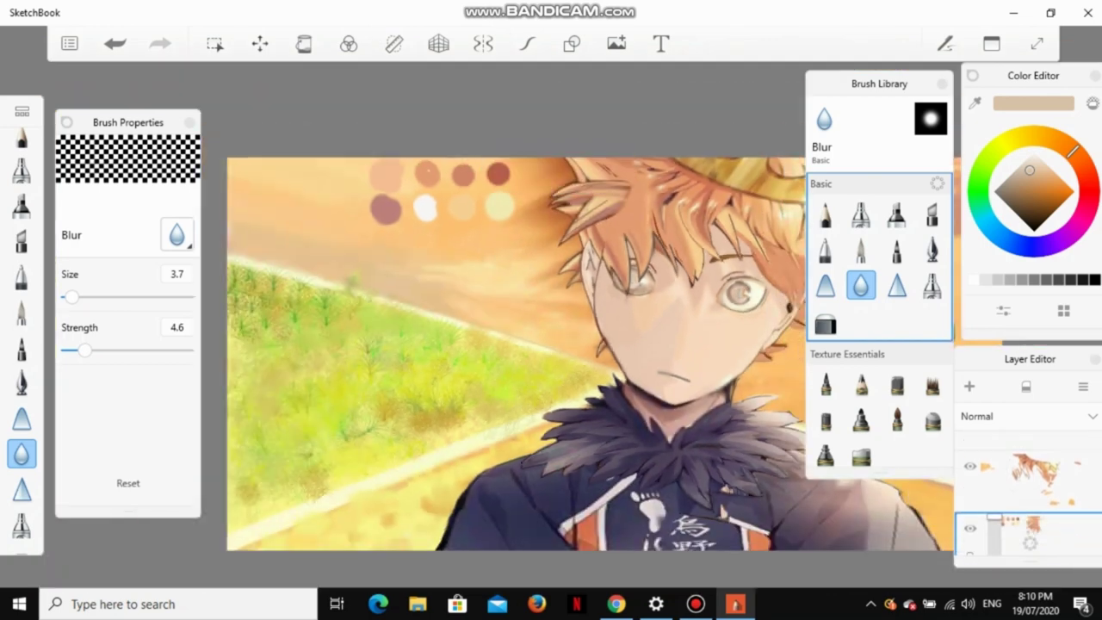
key("e")
scroll(620, 361, "up", 3)
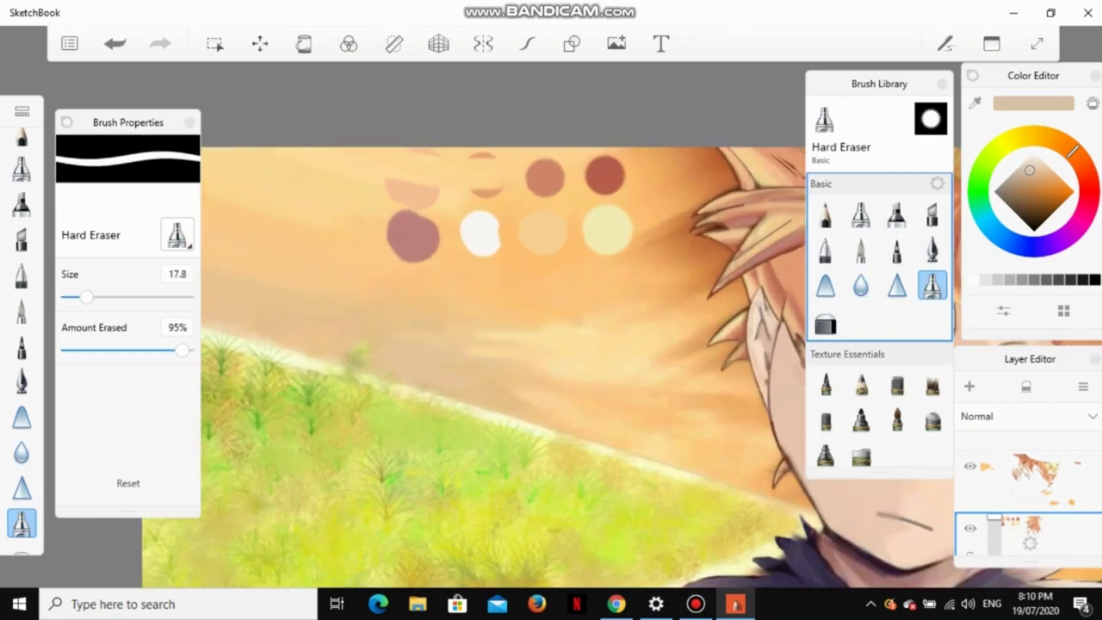
mouse_move(406, 152)
left_mouse_down()
mouse_move(620, 163)
mouse_move(603, 181)
mouse_move(539, 183)
left_mouse_up()
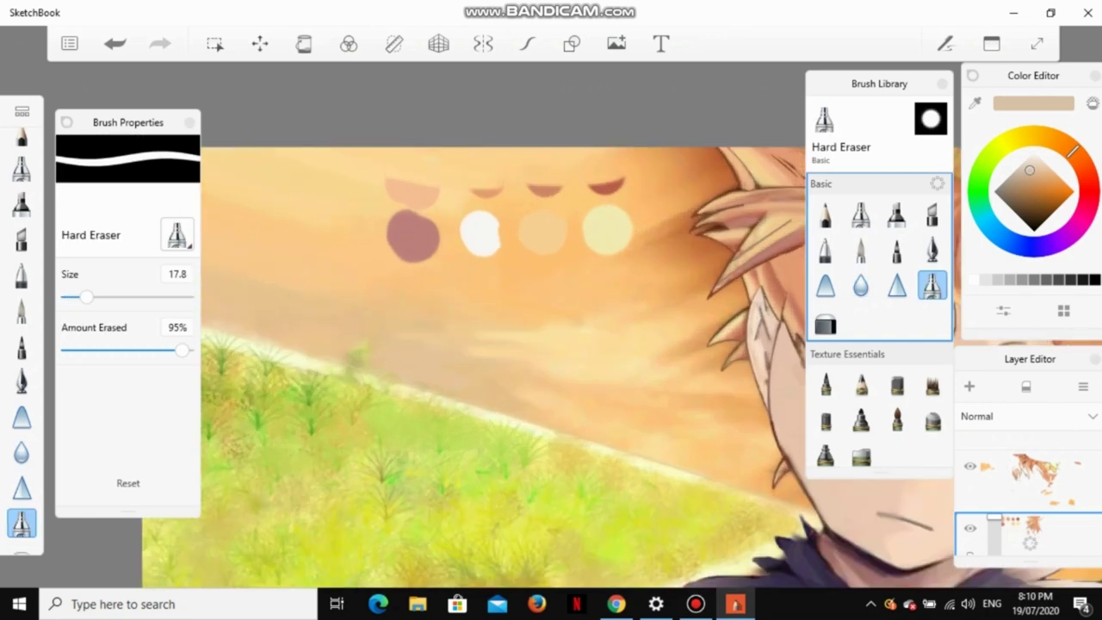
mouse_move(405, 188)
left_mouse_down()
mouse_move(607, 184)
mouse_move(594, 219)
left_mouse_up()
left_click_drag(413, 237, 491, 237)
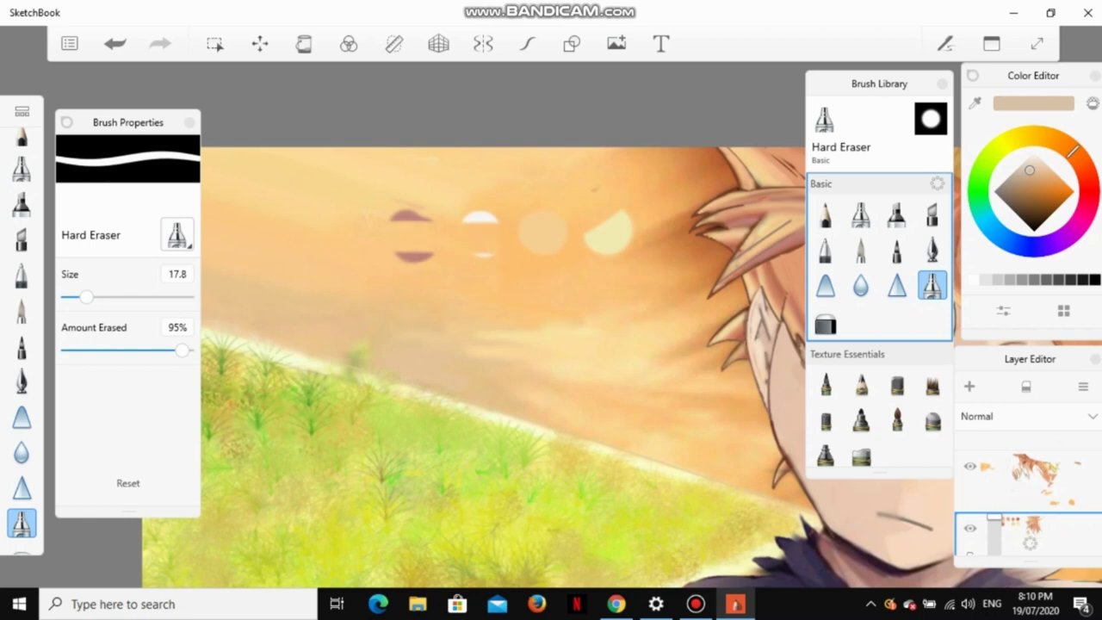
mouse_move(405, 211)
left_mouse_down()
mouse_move(482, 215)
mouse_move(424, 218)
left_mouse_up()
left_click_drag(394, 256, 494, 256)
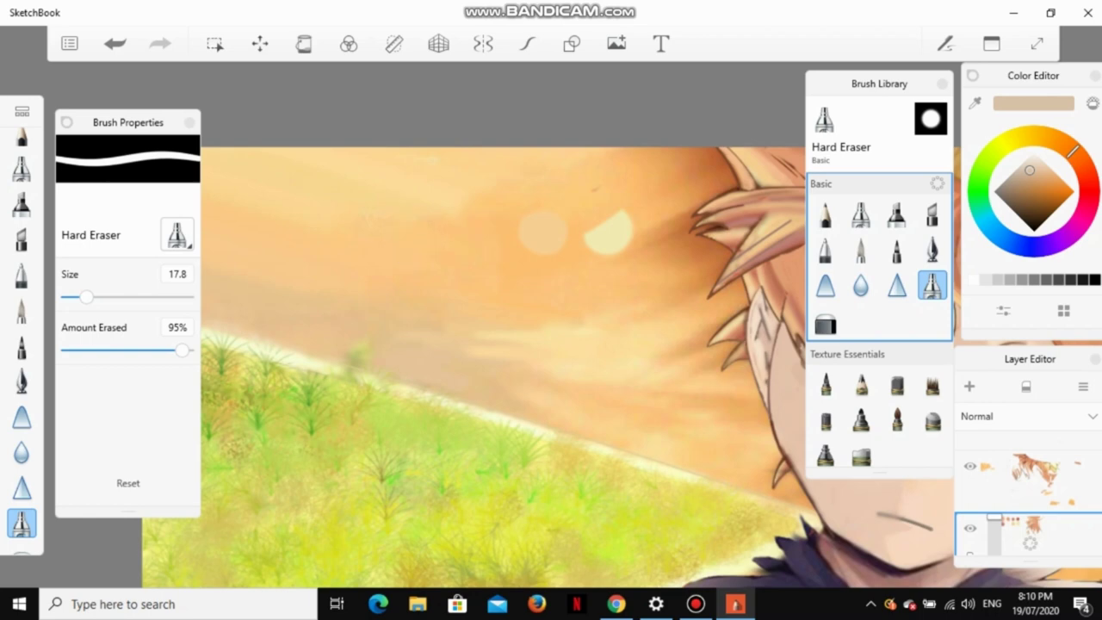
mouse_move(586, 225)
left_mouse_down()
mouse_move(628, 216)
mouse_move(595, 250)
mouse_move(610, 241)
left_mouse_up()
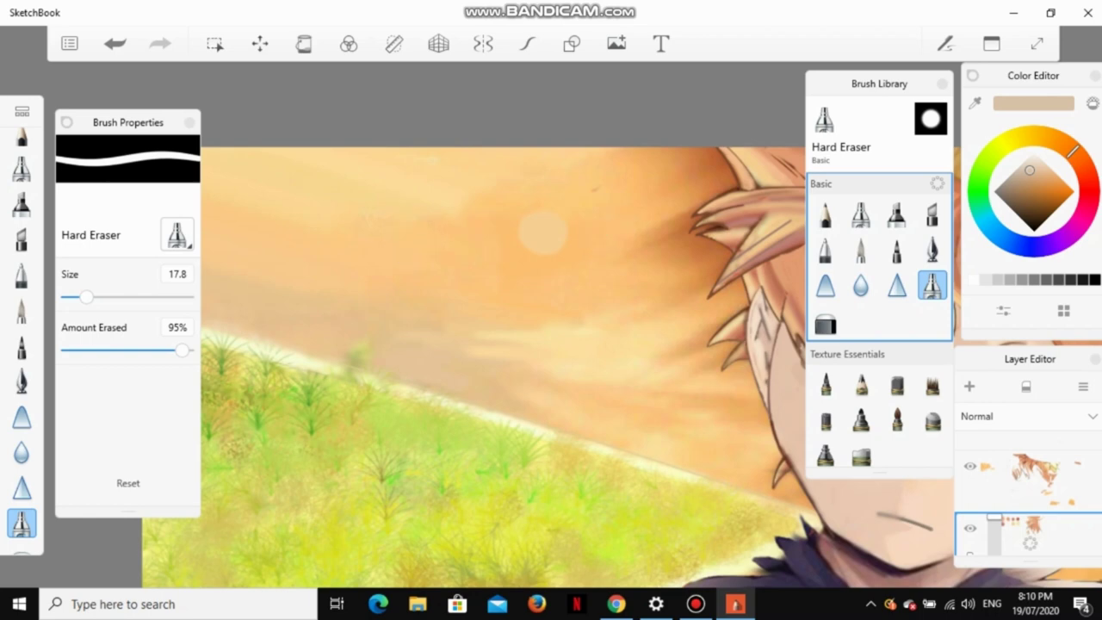
Step: Find the layer holding the pale circular swatch in the sky and erase the circle with the Hard Eraser at size 17.8
scroll(1025, 500, "up", 1)
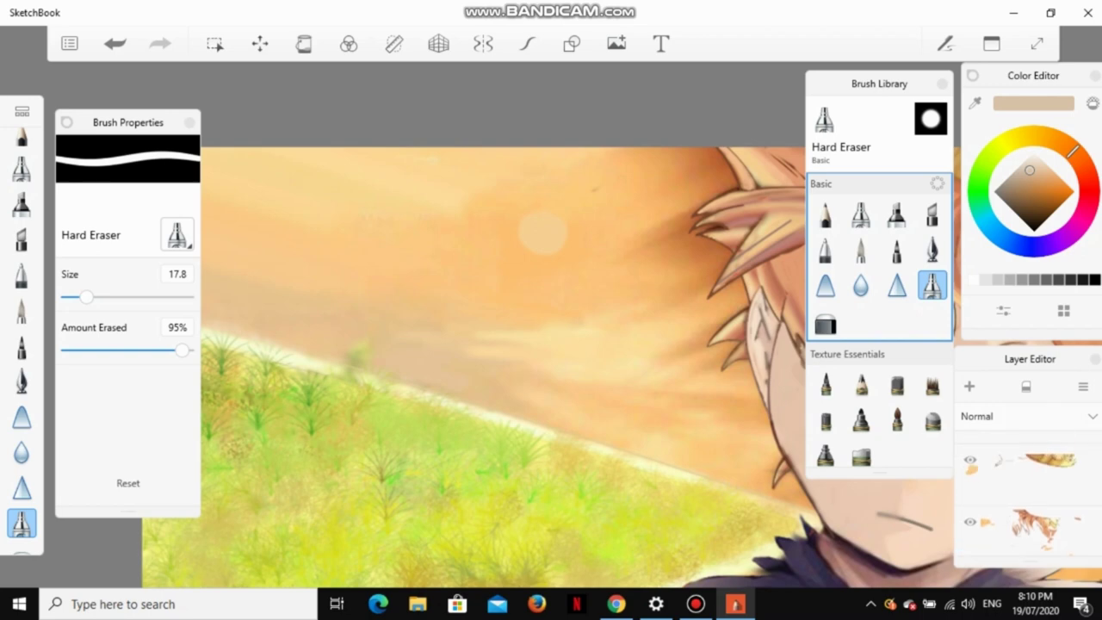
scroll(1025, 500, "down", 2)
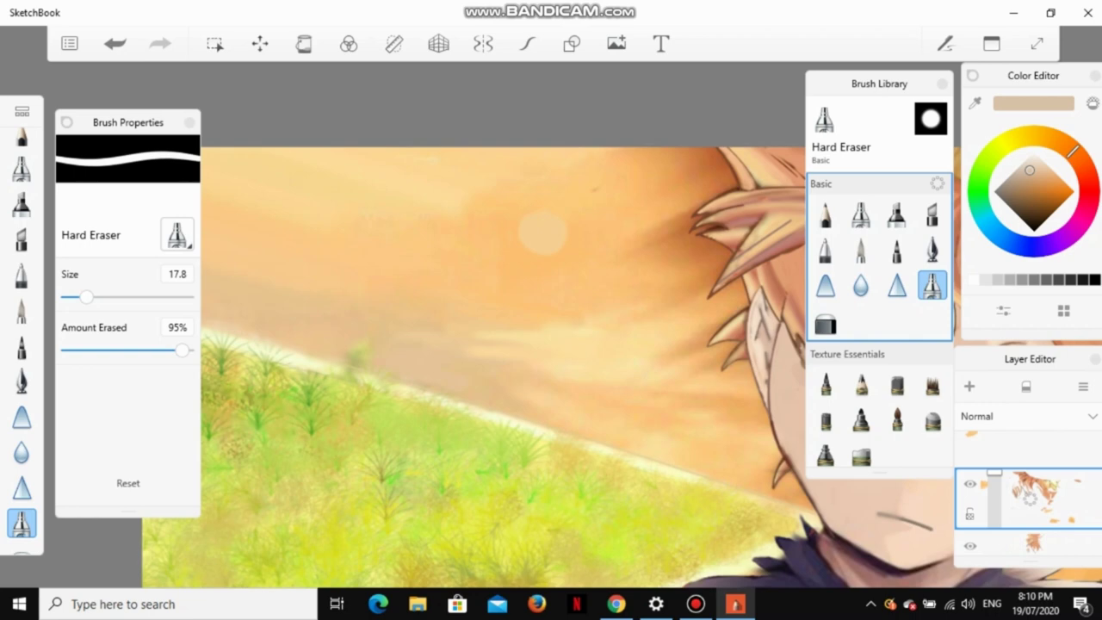
scroll(1025, 500, "up", 1)
left_click(542, 231)
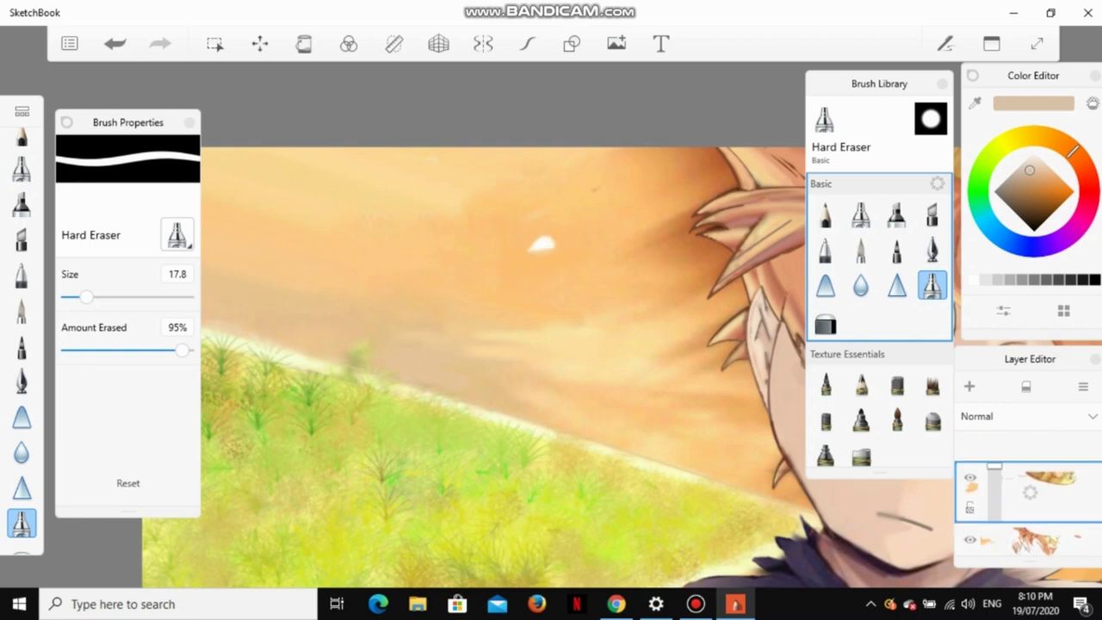
Step: Select the full-picture background layer and sample light orange from the sky above the small white spot
scroll(1024, 499, "up", 1)
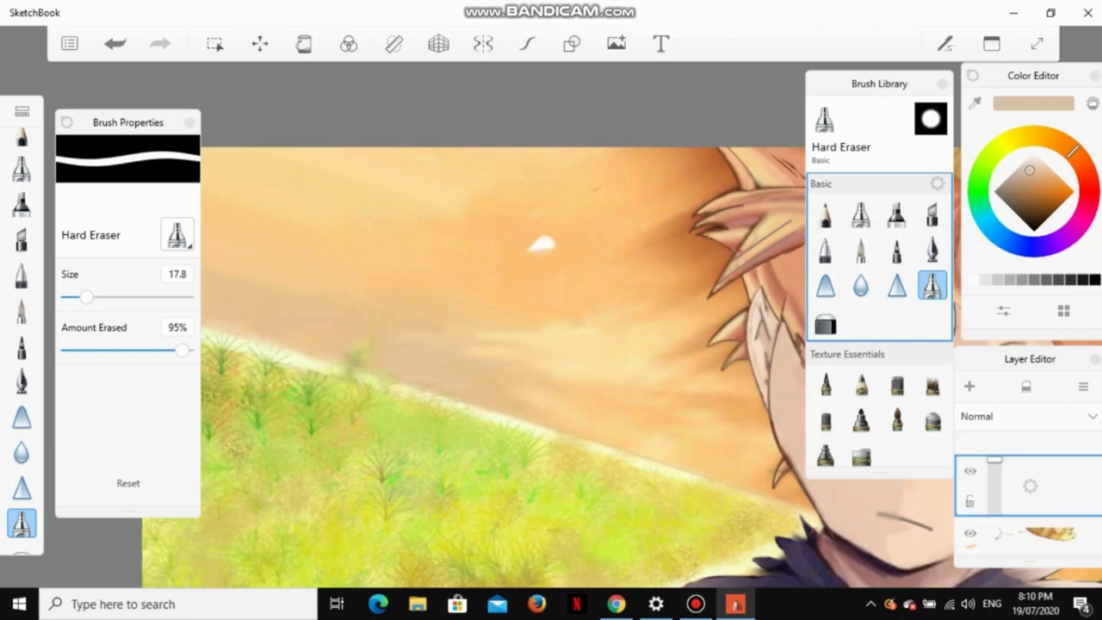
scroll(1025, 499, "up", 1)
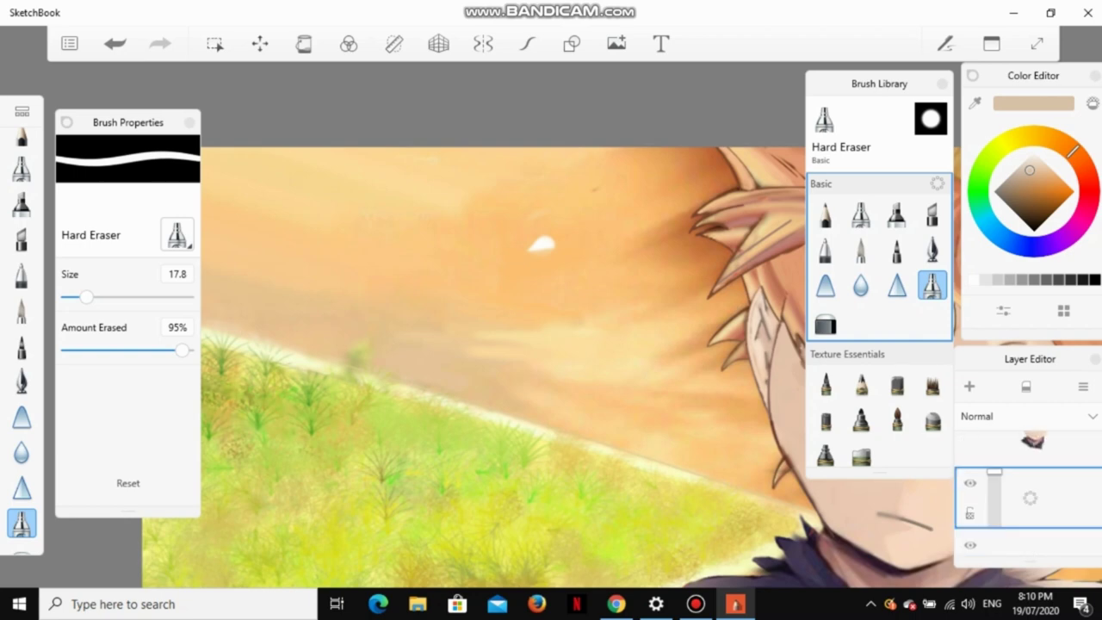
scroll(1025, 496, "up", 1)
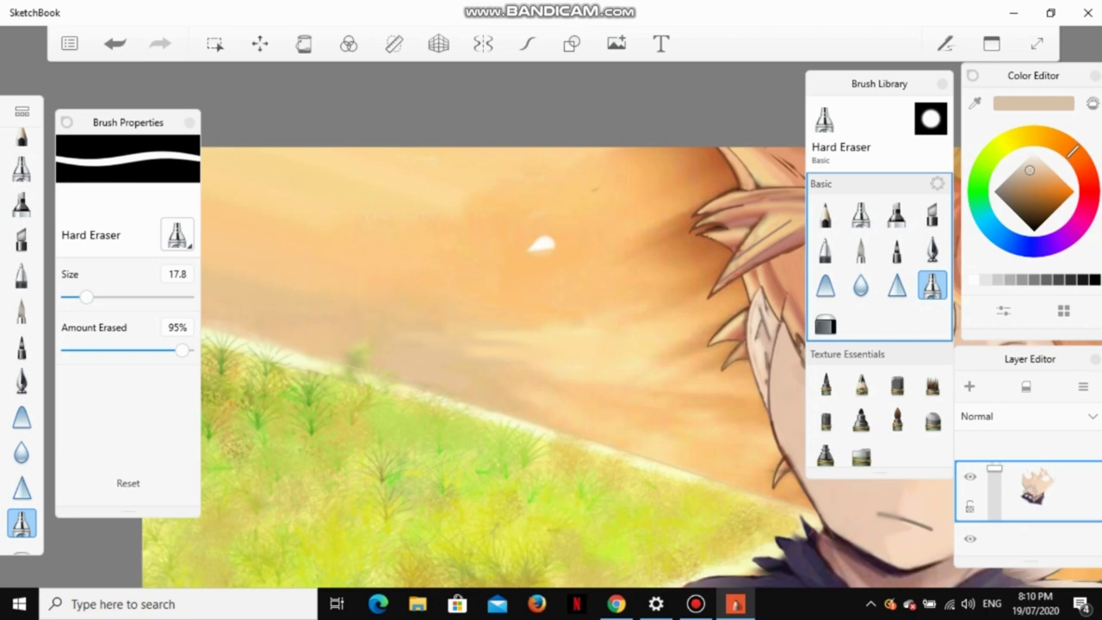
scroll(1025, 491, "down", 2)
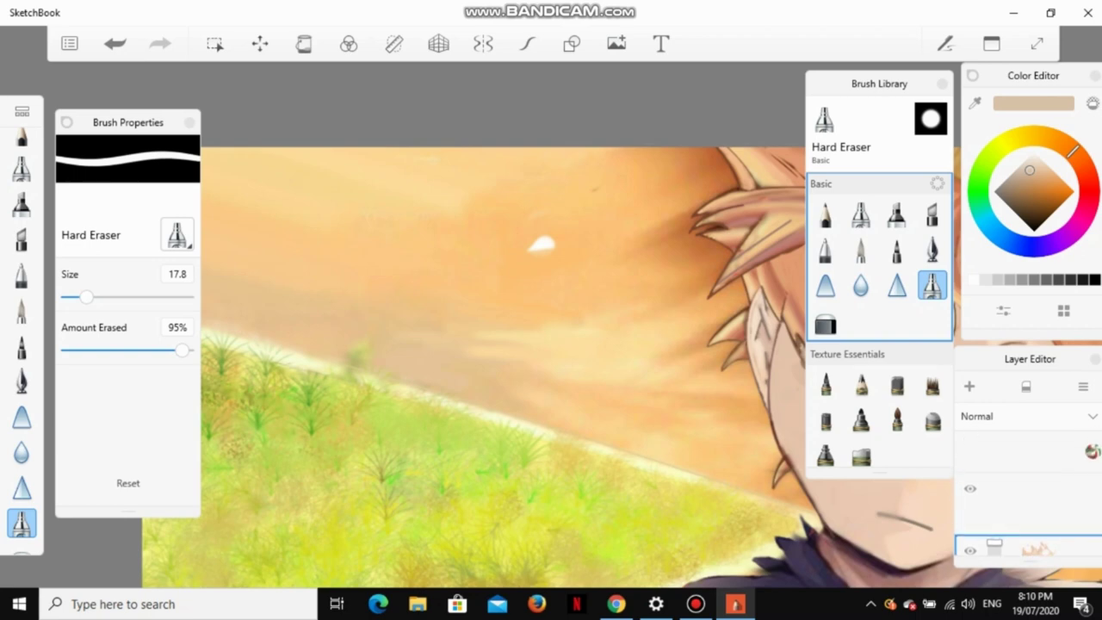
scroll(1025, 490, "down", 3)
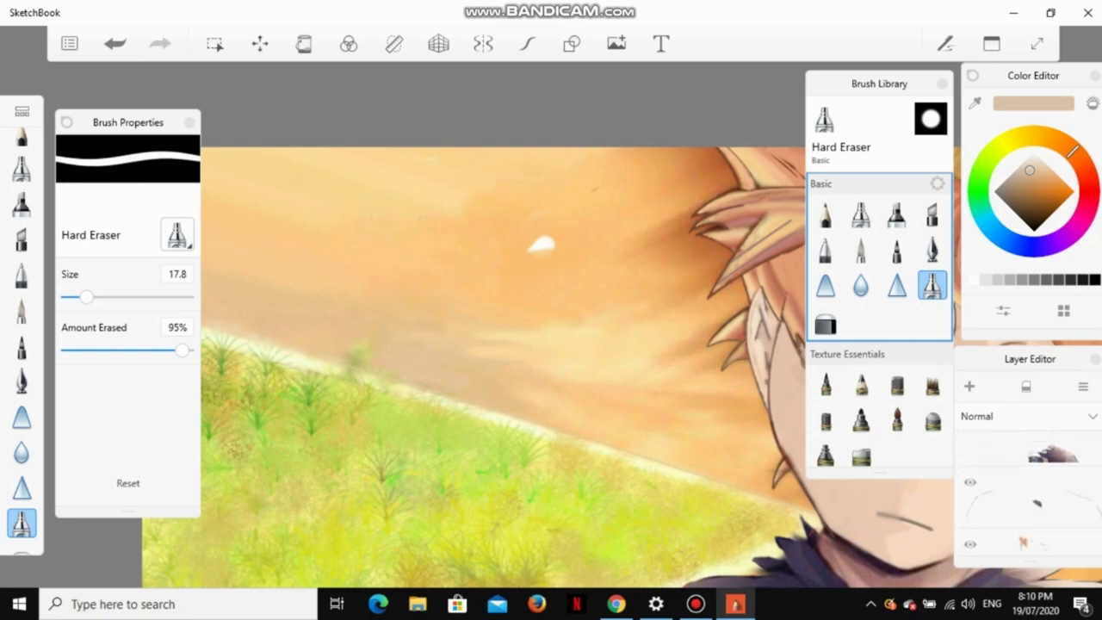
scroll(1025, 482, "down", 3)
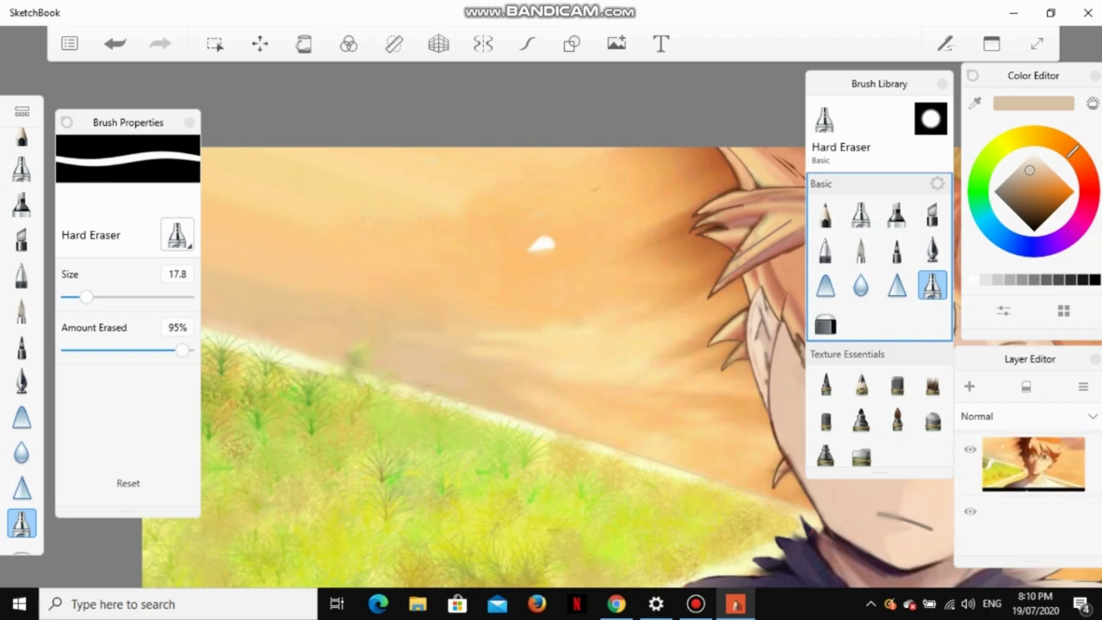
left_click(554, 216, "alt")
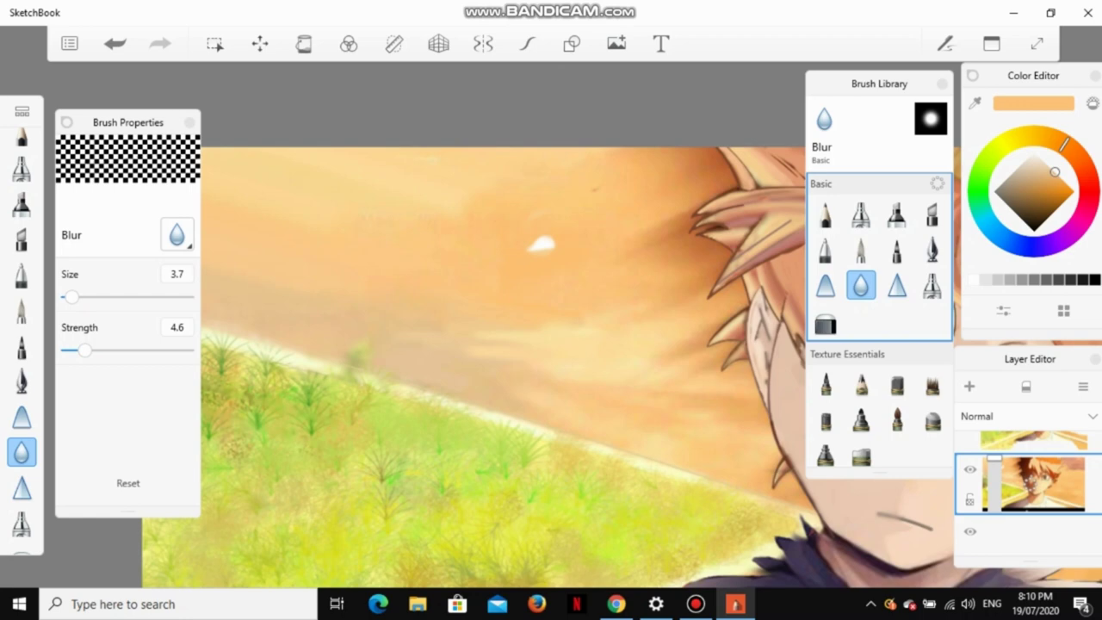
Step: Paint light orange over the white spot in the sky with Synthetic Heavy Flat Brush 2 at size 3.0
left_click(22, 310)
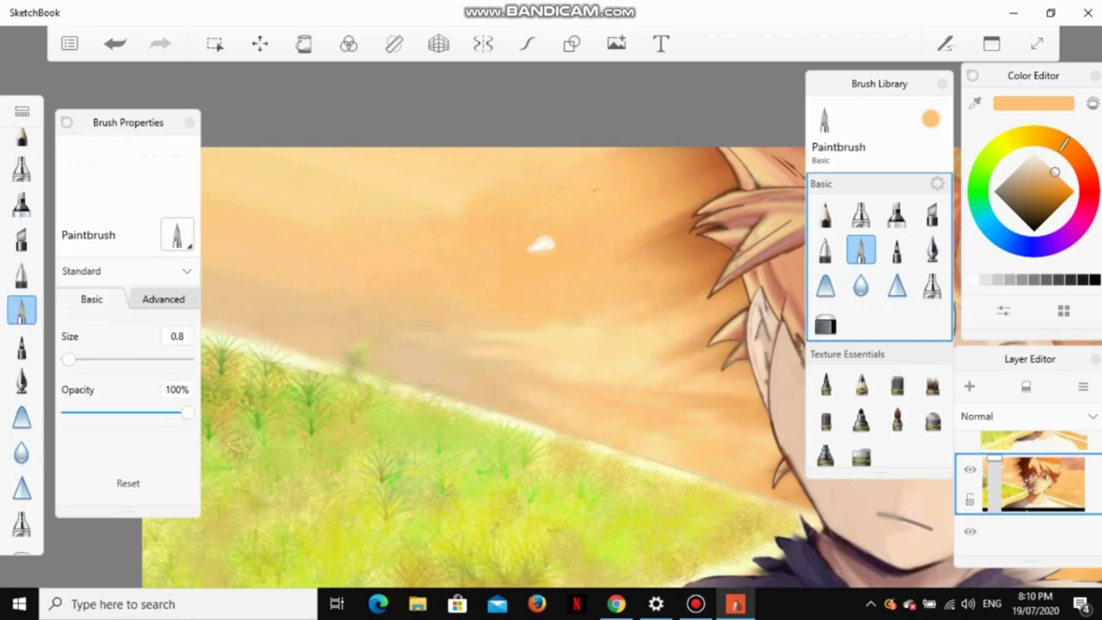
scroll(880, 318, "down", 5)
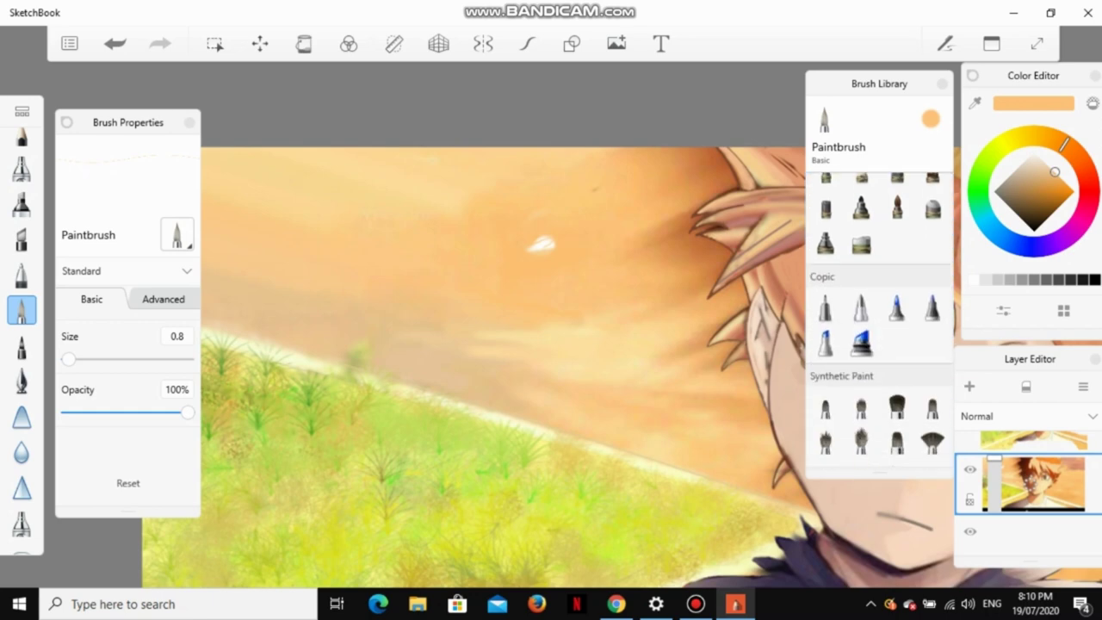
left_click(933, 338)
scroll(586, 289, "up", 5)
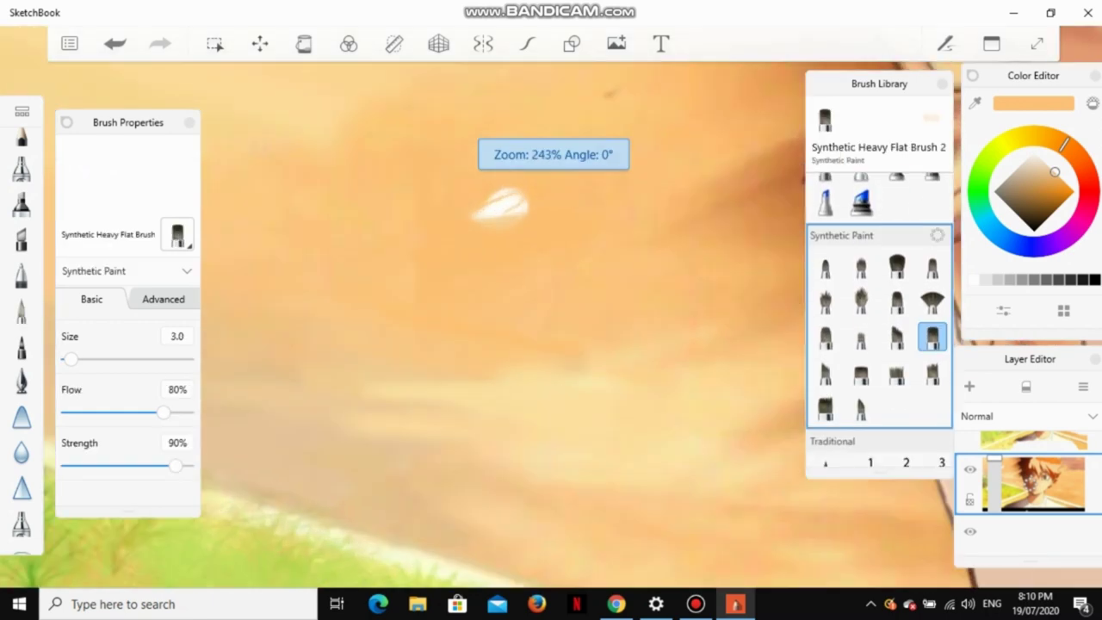
left_click_drag(551, 185, 458, 206)
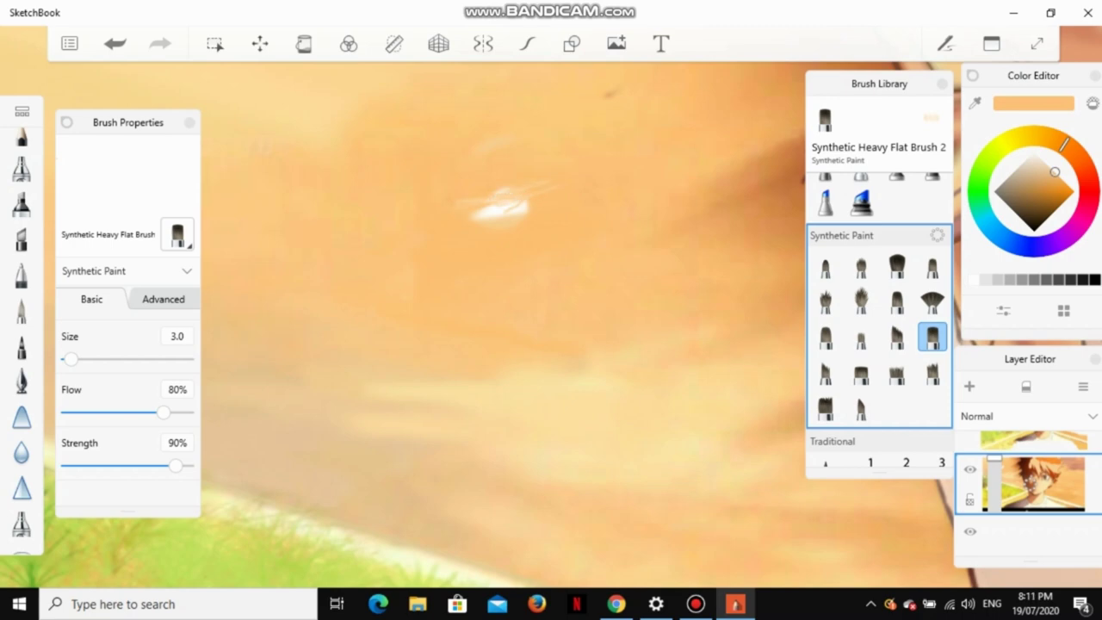
key("Tab")
mouse_move(529, 200)
left_mouse_down()
mouse_move(472, 216)
mouse_move(515, 202)
mouse_move(503, 209)
mouse_move(511, 215)
mouse_move(495, 216)
left_mouse_up()
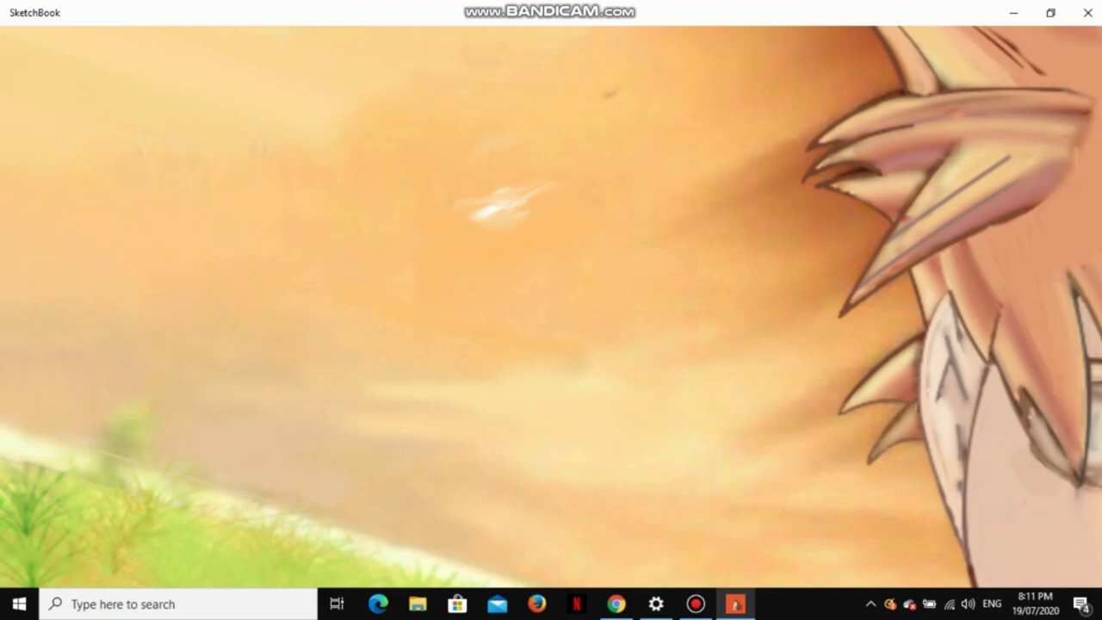
left_click_drag(525, 200, 487, 210)
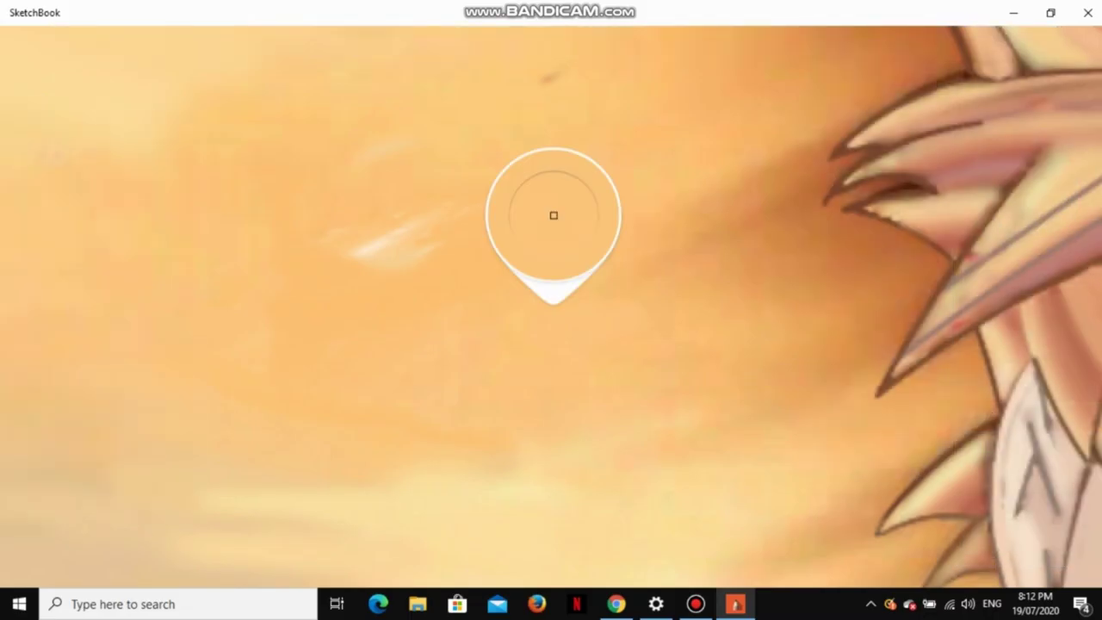
left_click_drag(353, 251, 448, 217)
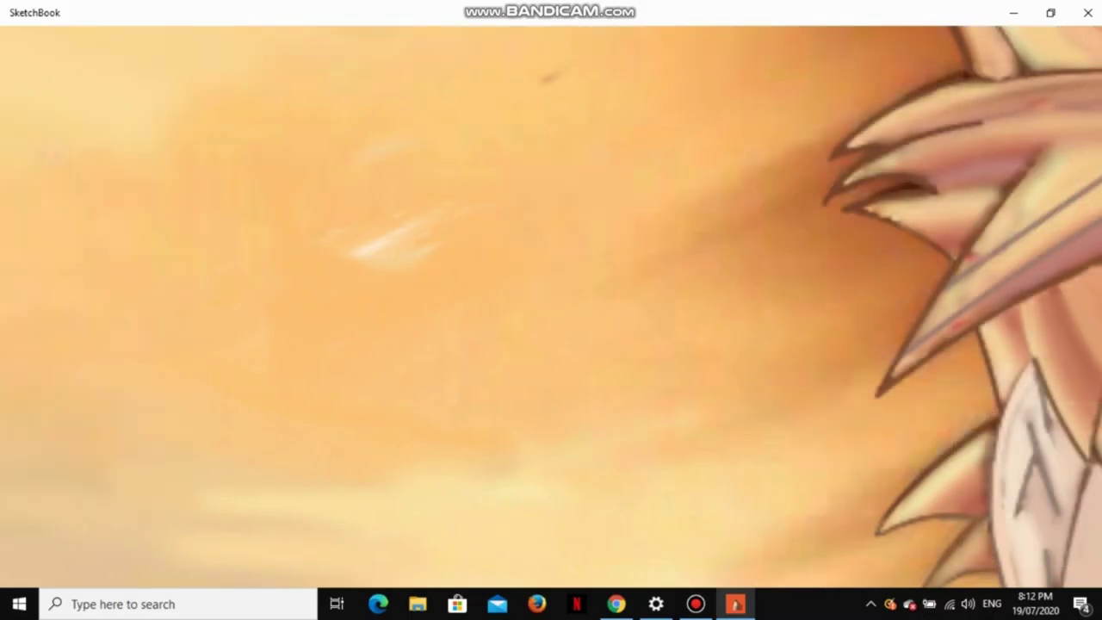
left_click_drag(560, 219, 480, 160)
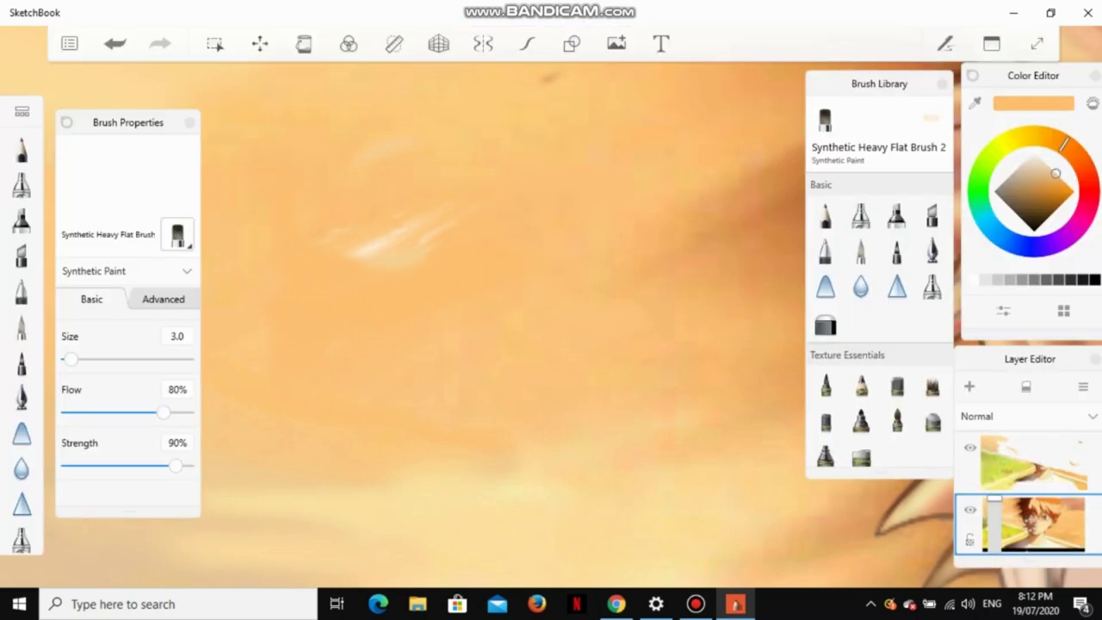
Step: Enlarge the brush to size 13.9 and cover the remaining white streaks in the sky with light orange, undoing misplaced strokes
left_click_drag(71, 360, 84, 360)
key("ctrl+z")
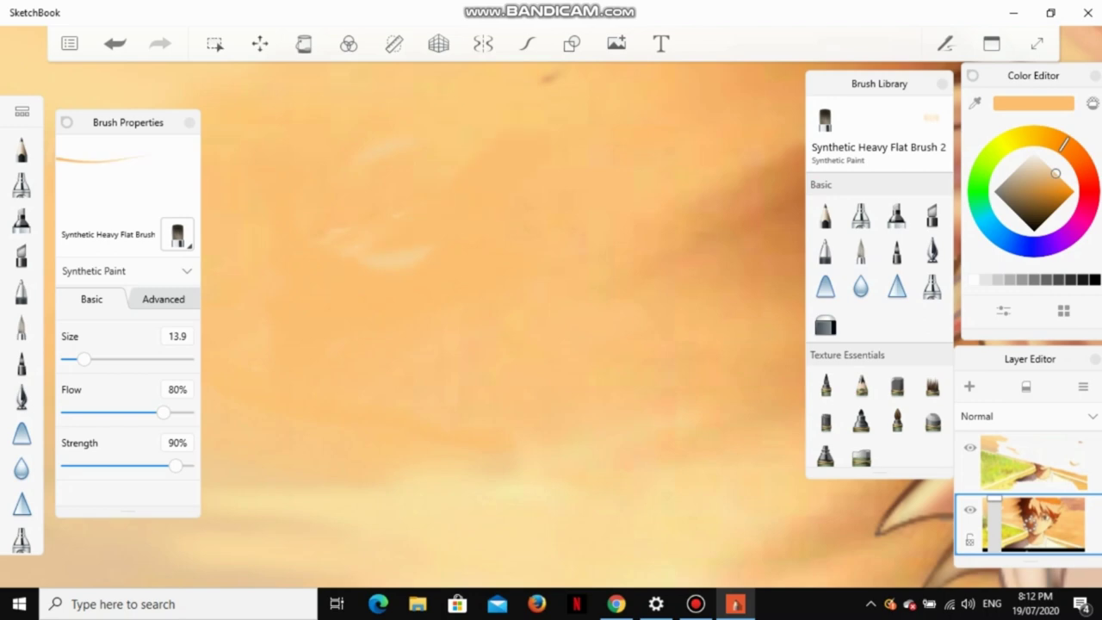
left_click_drag(349, 247, 360, 248)
key("ctrl+z")
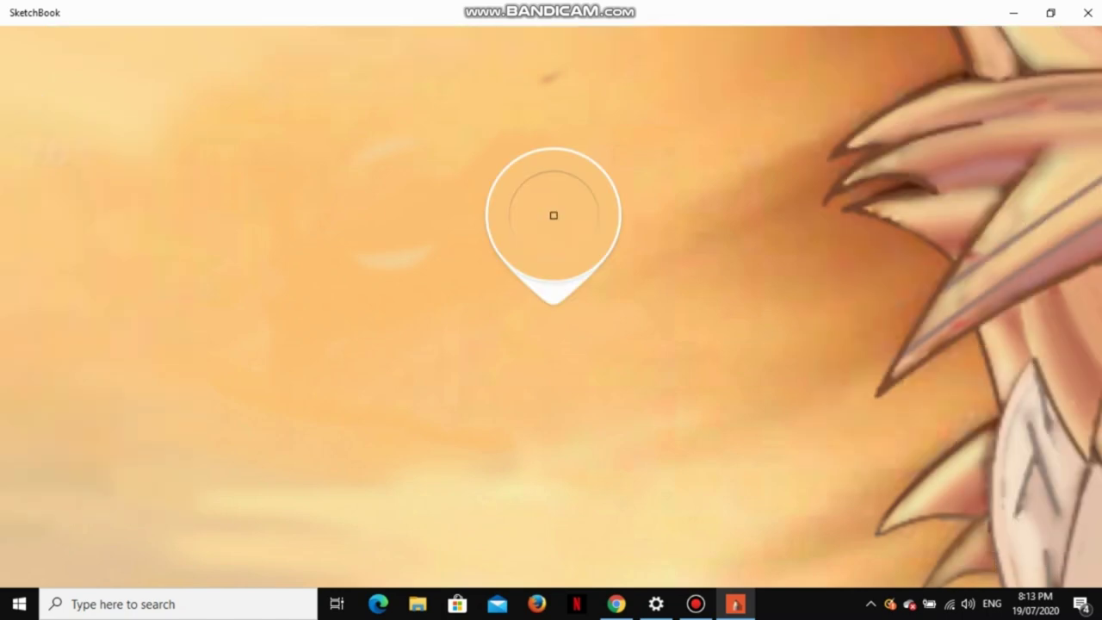
left_click_drag(554, 216, 517, 185)
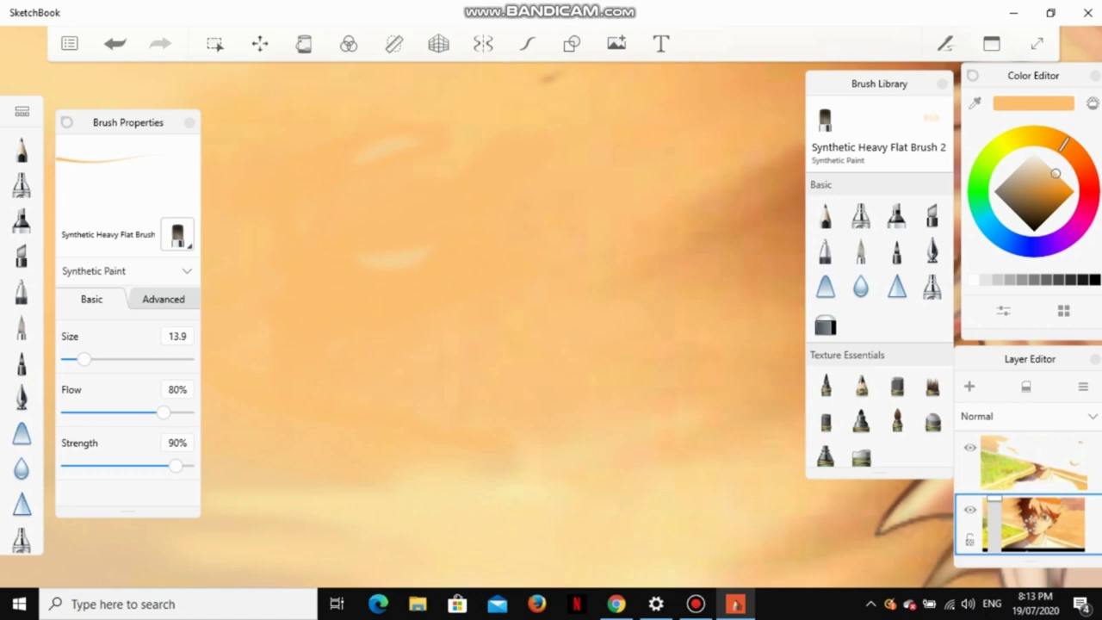
Step: Examine the repainted sky and the whole character painting at several magnifications
scroll(602, 343, "down", 4)
scroll(601, 343, "down", 4)
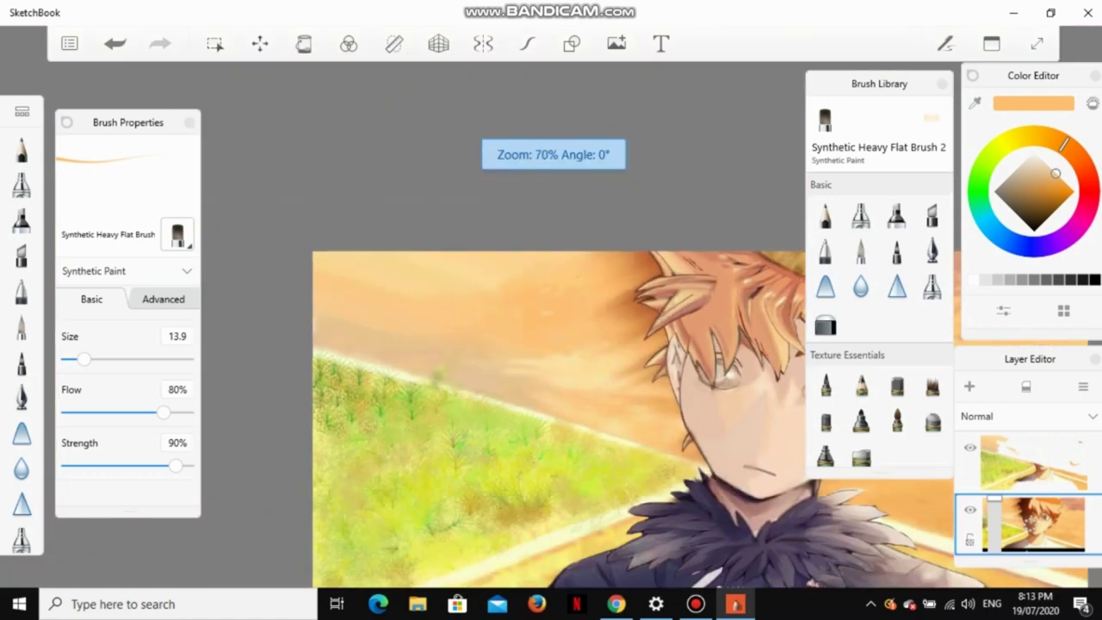
scroll(601, 343, "up", 4)
scroll(601, 343, "down", 3)
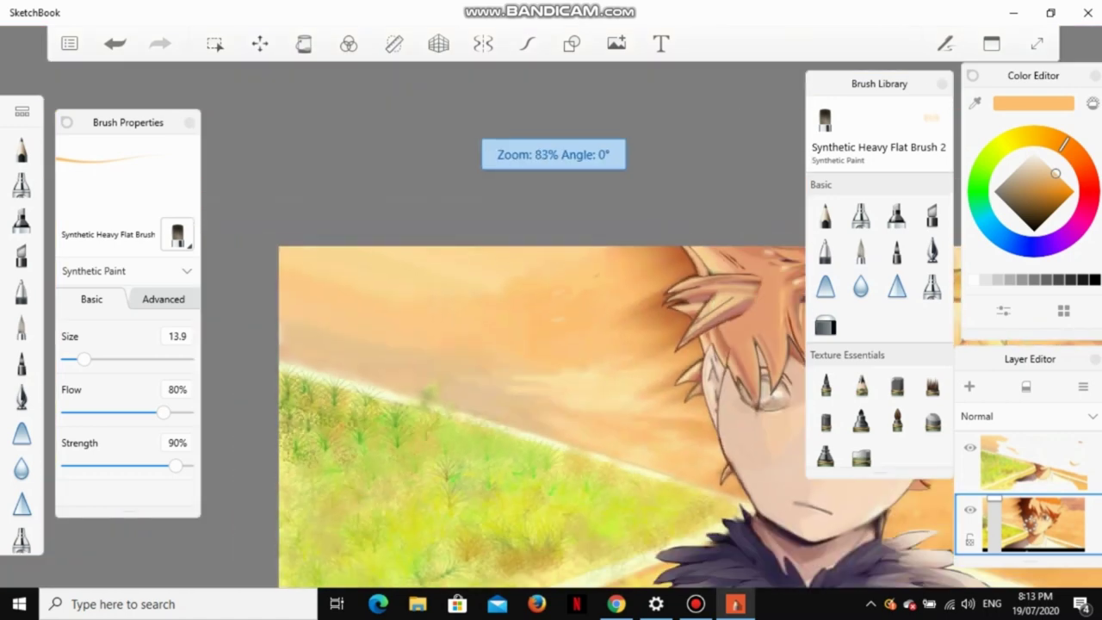
scroll(601, 343, "up", 3)
scroll(601, 343, "down", 5)
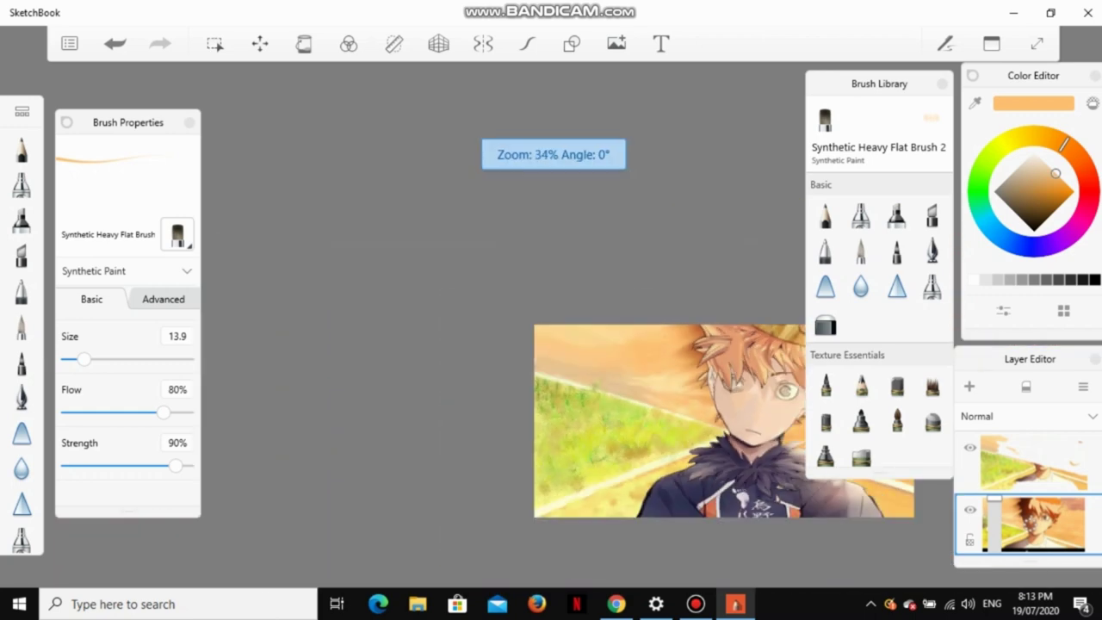
scroll(779, 439, "down", 1)
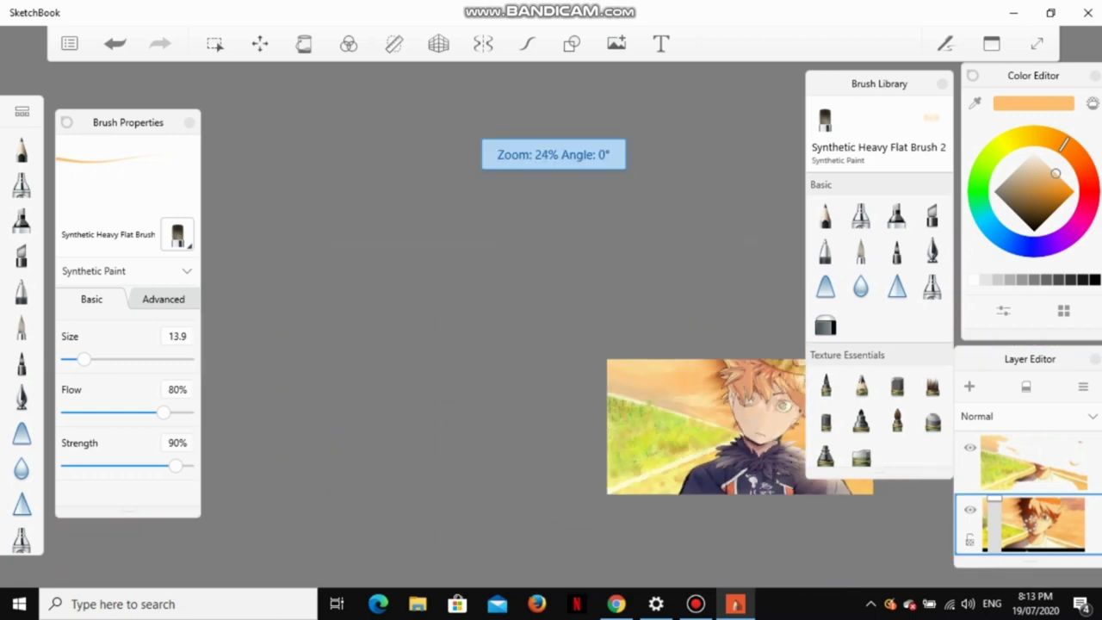
scroll(779, 440, "up", 3)
scroll(780, 440, "down", 3)
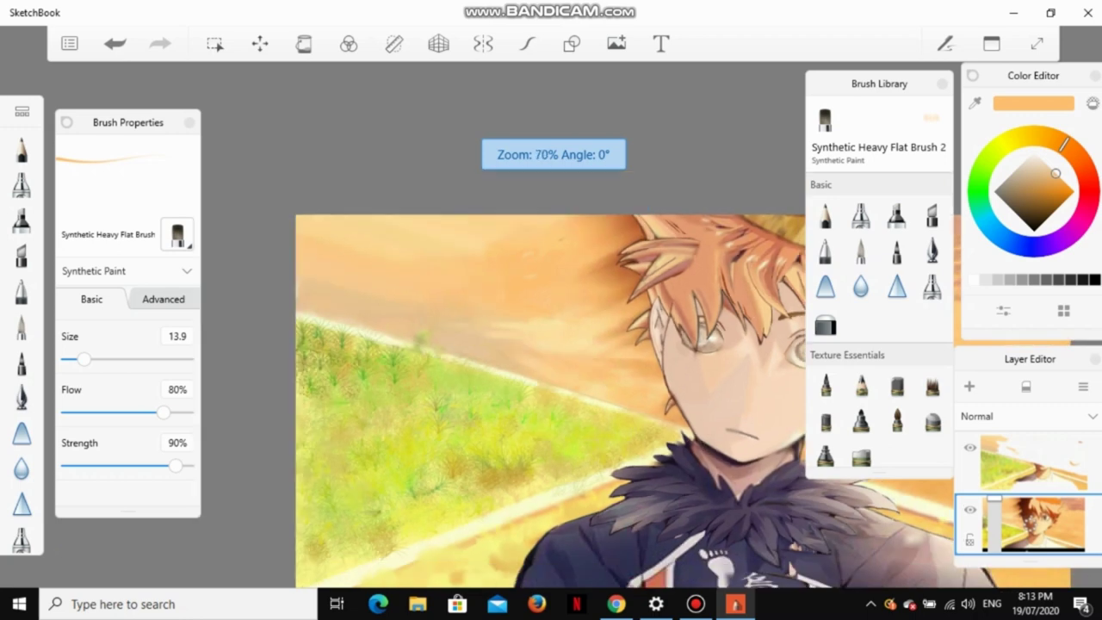
scroll(779, 439, "up", 2)
scroll(779, 439, "up", 1)
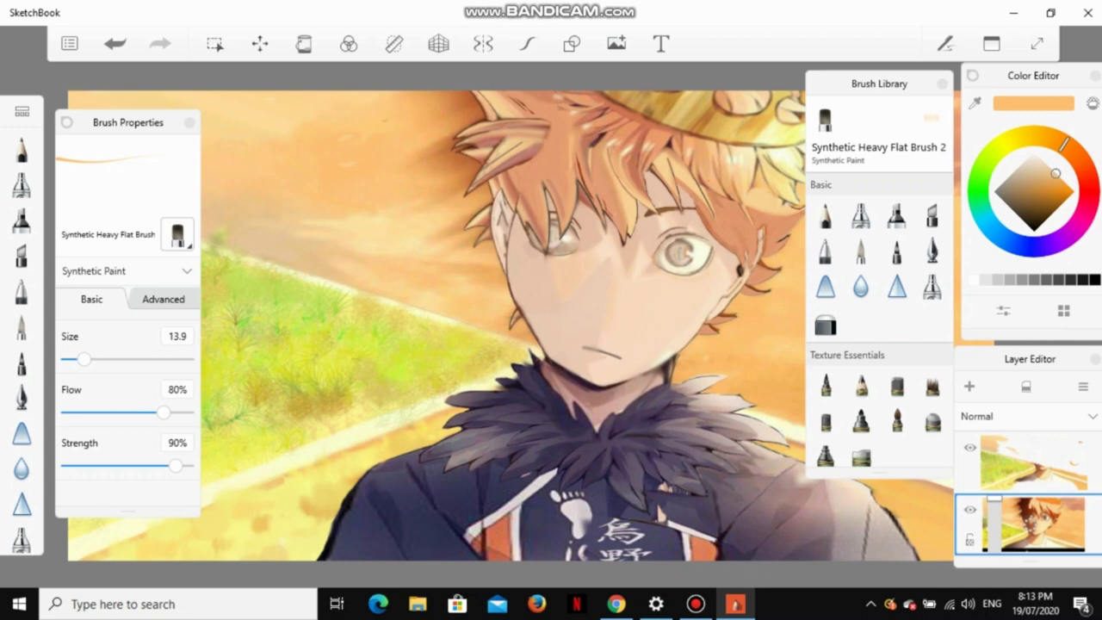
scroll(240, 241, "down", 5)
scroll(240, 241, "down", 3)
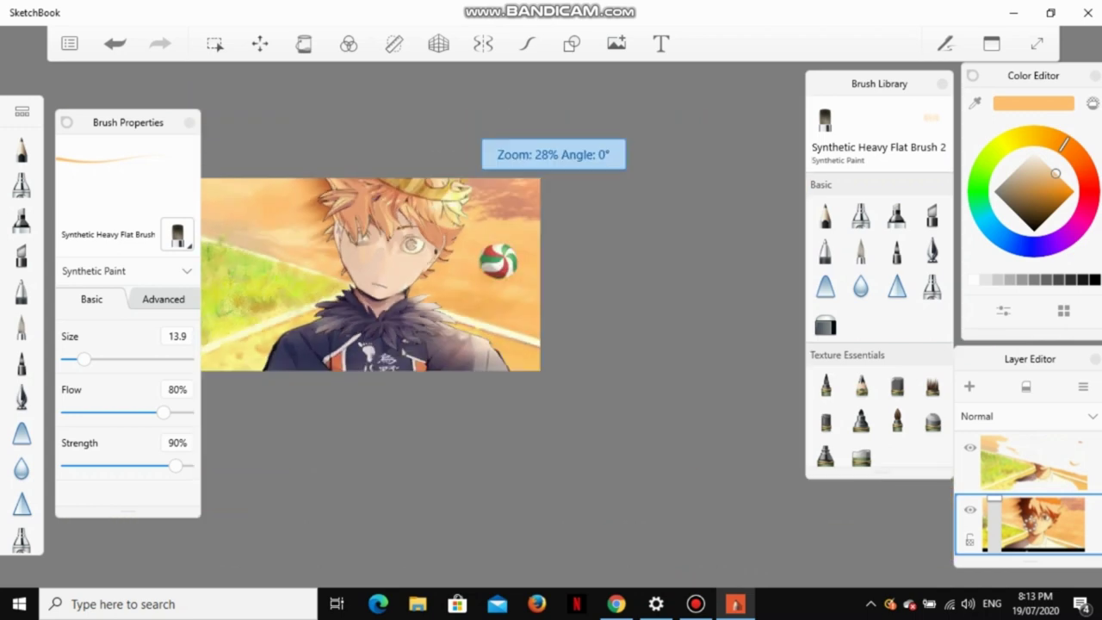
scroll(259, 241, "up", 5)
scroll(317, 234, "down", 2)
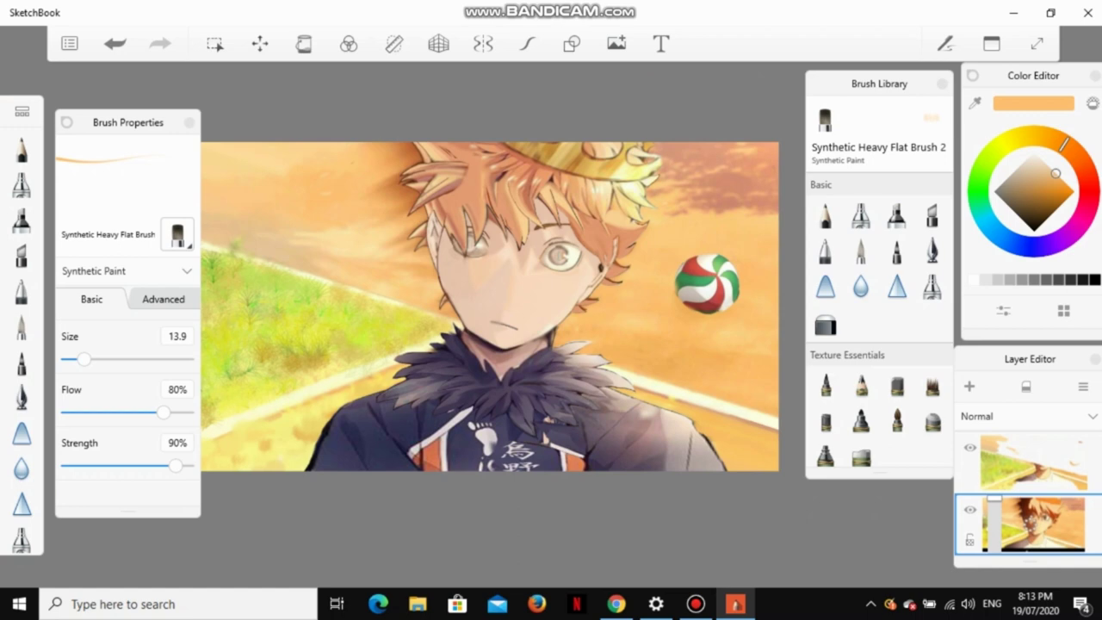
scroll(659, 338, "up", 3)
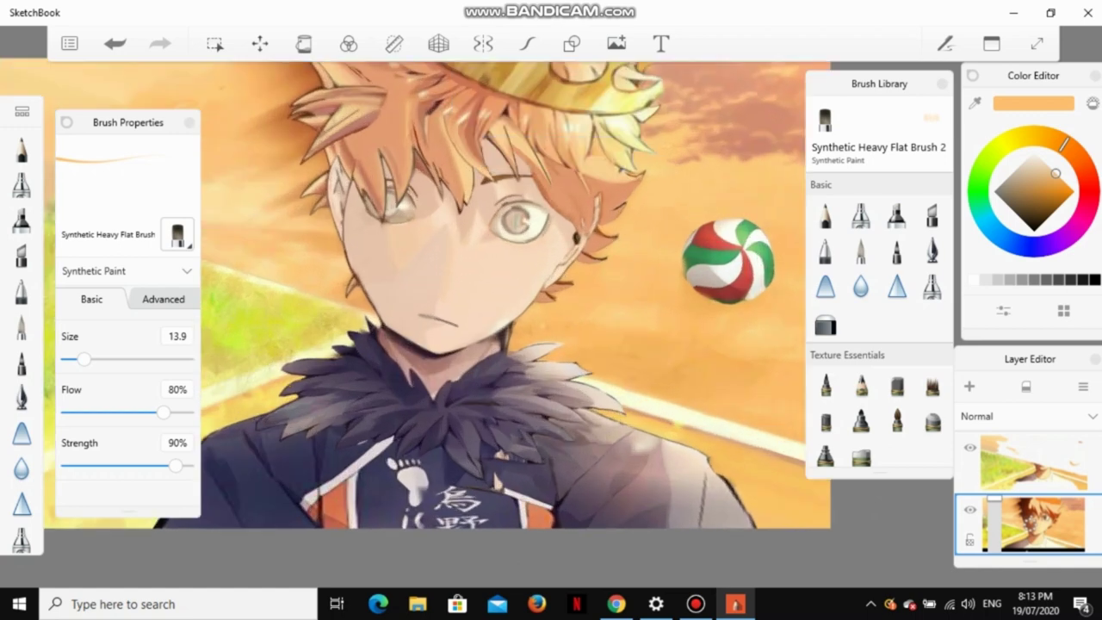
Step: Switch to the Blur brush and slightly increase its size, leaving the brush properties hidden
mouse_move(127, 122)
left_mouse_down()
mouse_move(181, 165)
mouse_move(72, 178)
left_mouse_up()
scroll(133, 133, "up", 3)
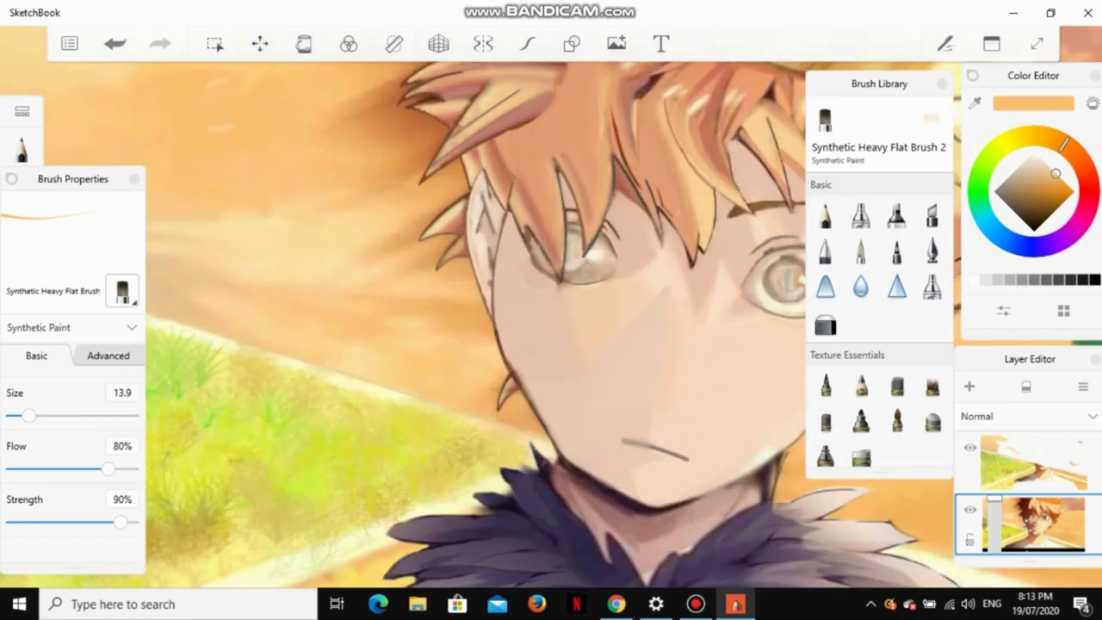
scroll(552, 327, "down", 1)
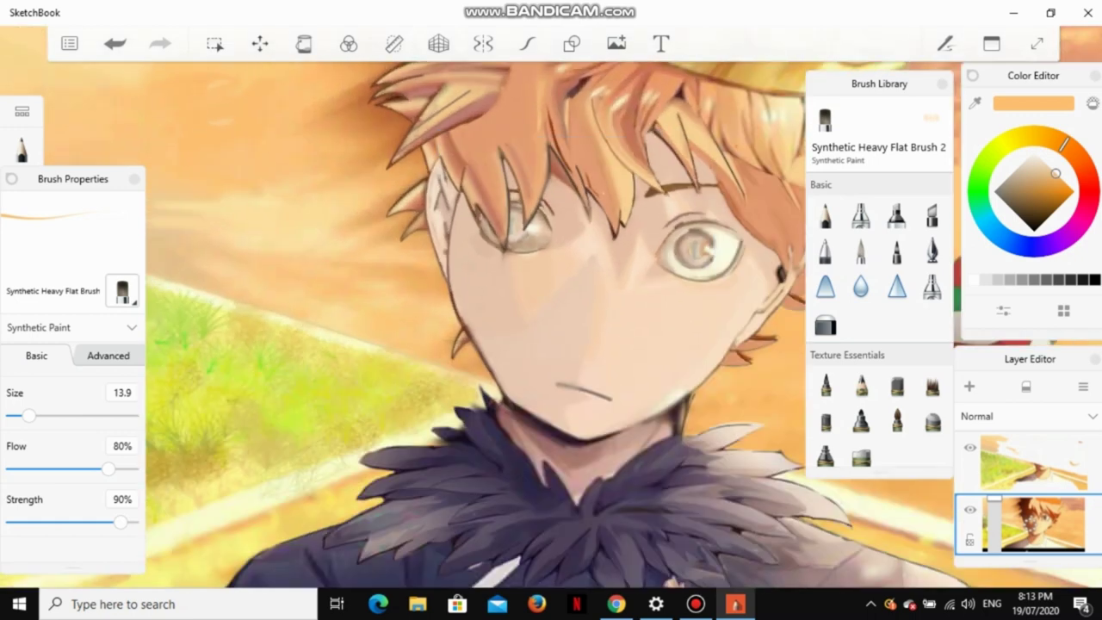
key("Tab")
key("Tab")
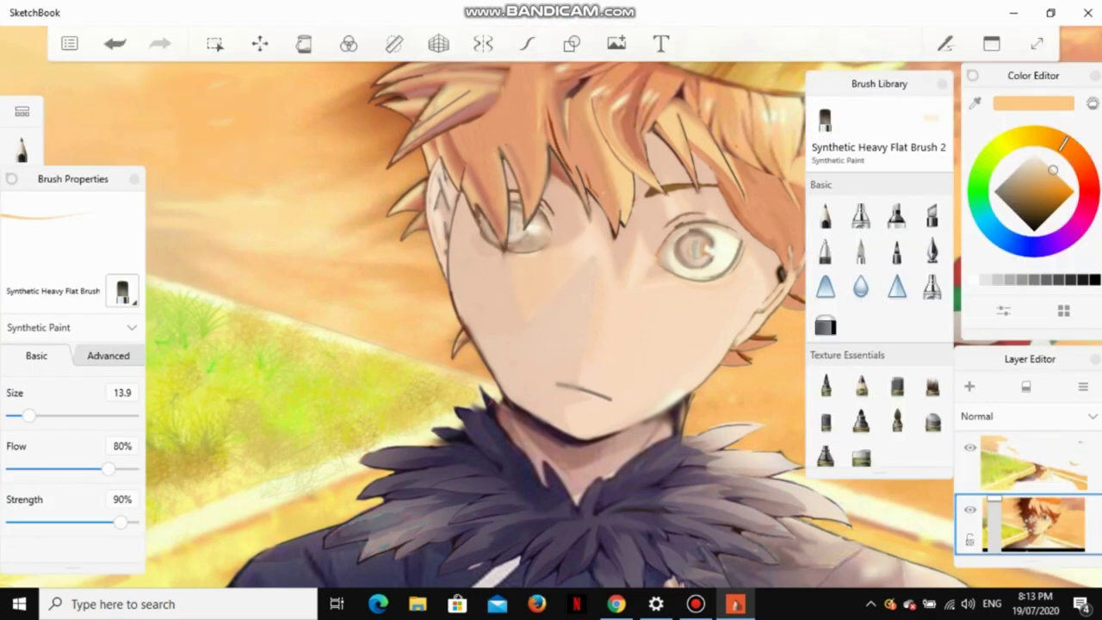
key("ctrl+b")
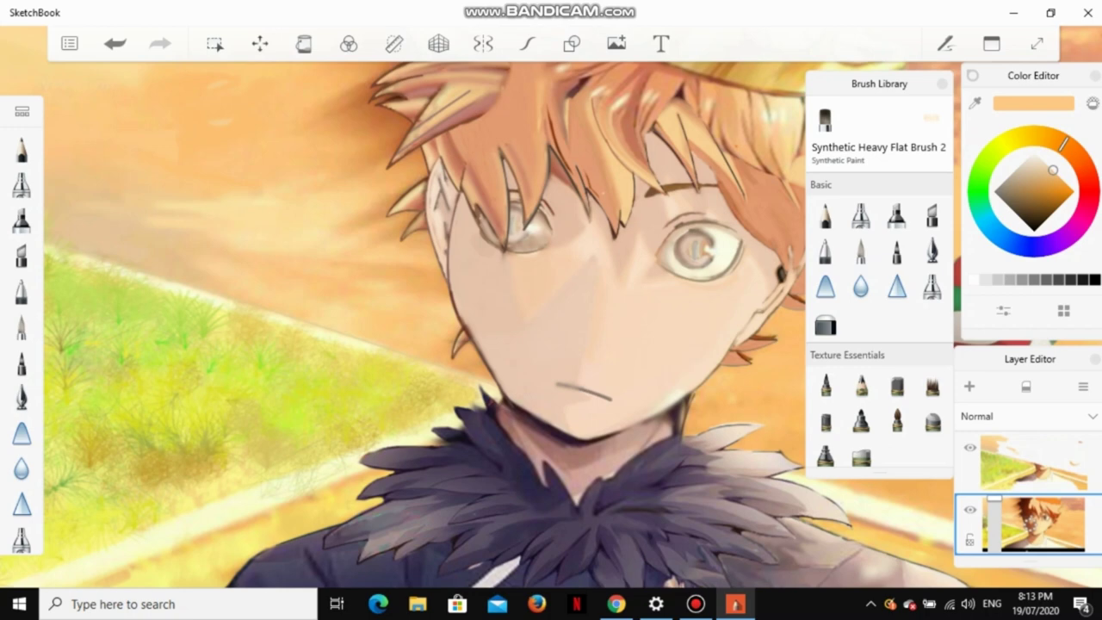
left_click(862, 287)
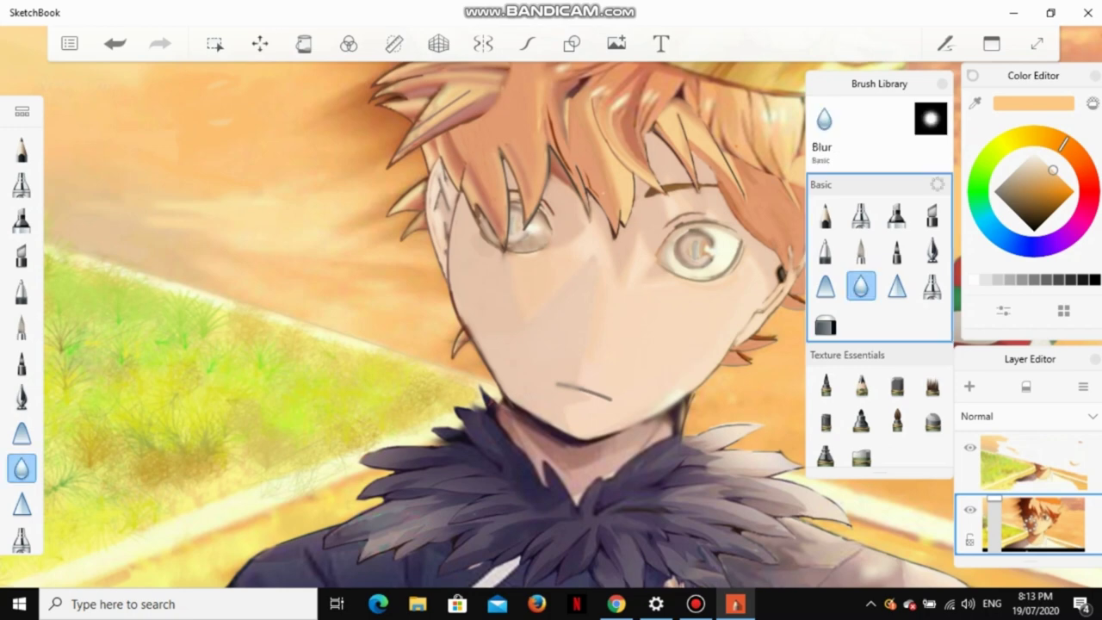
key("ctrl+b")
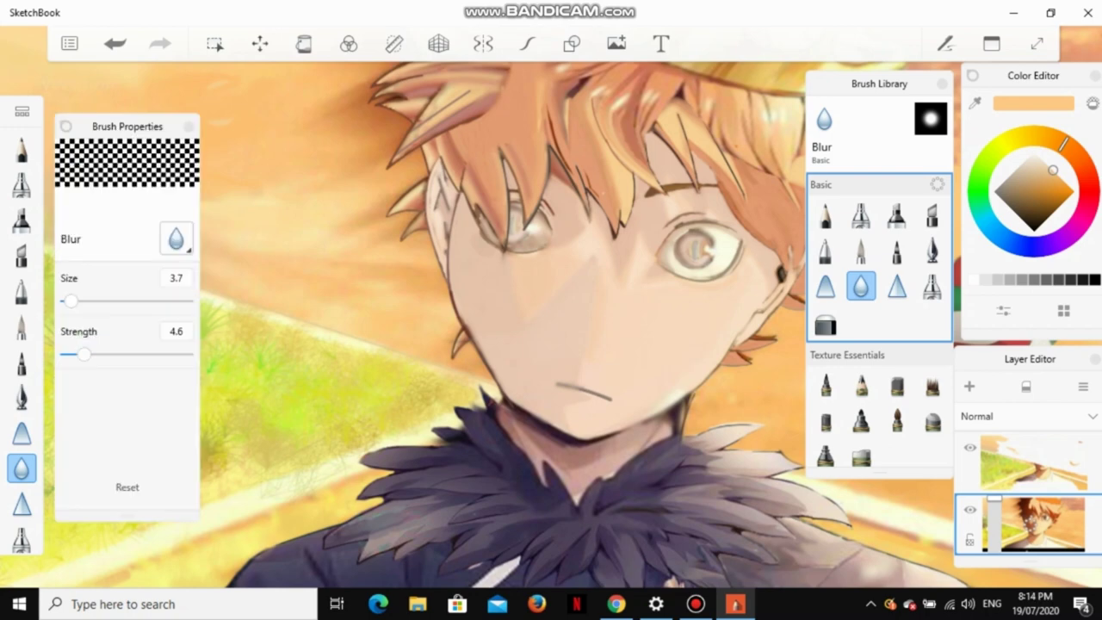
left_click_drag(71, 300, 78, 300)
left_click(190, 126)
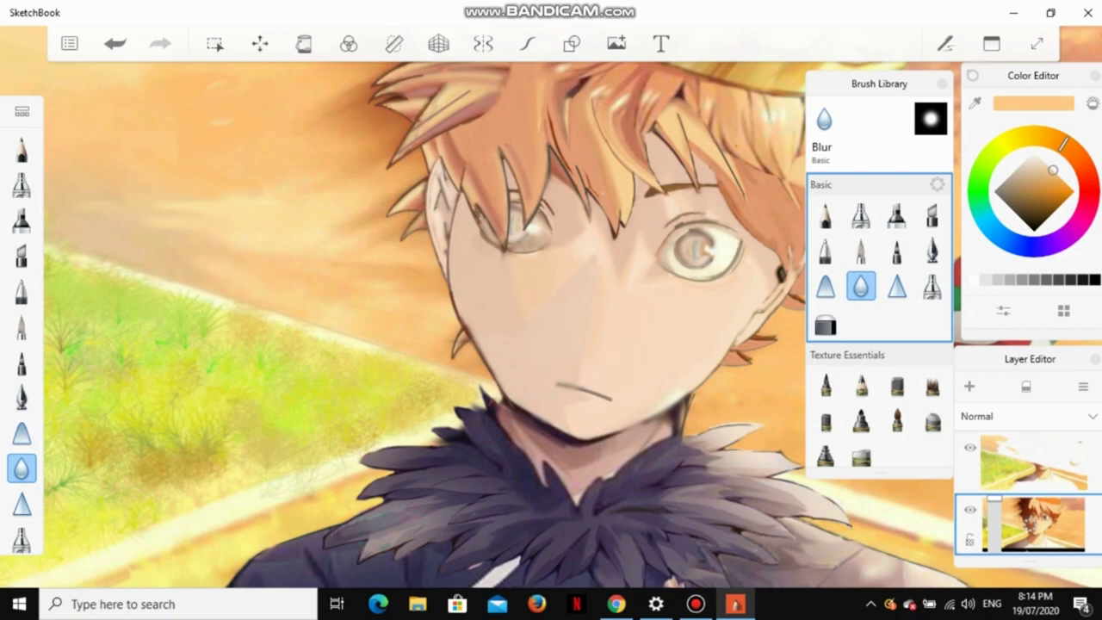
Step: Examine the whole painting and the character's eyes and hair strands at several magnifications
scroll(140, 88, "down", 5)
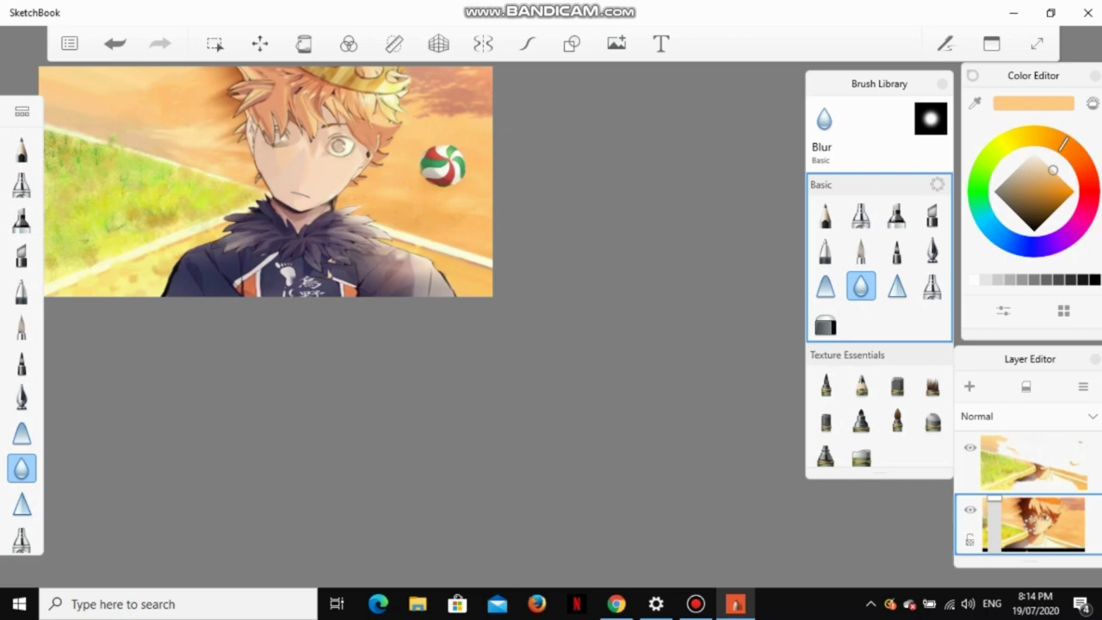
scroll(138, 139, "down", 2)
scroll(138, 139, "up", 6)
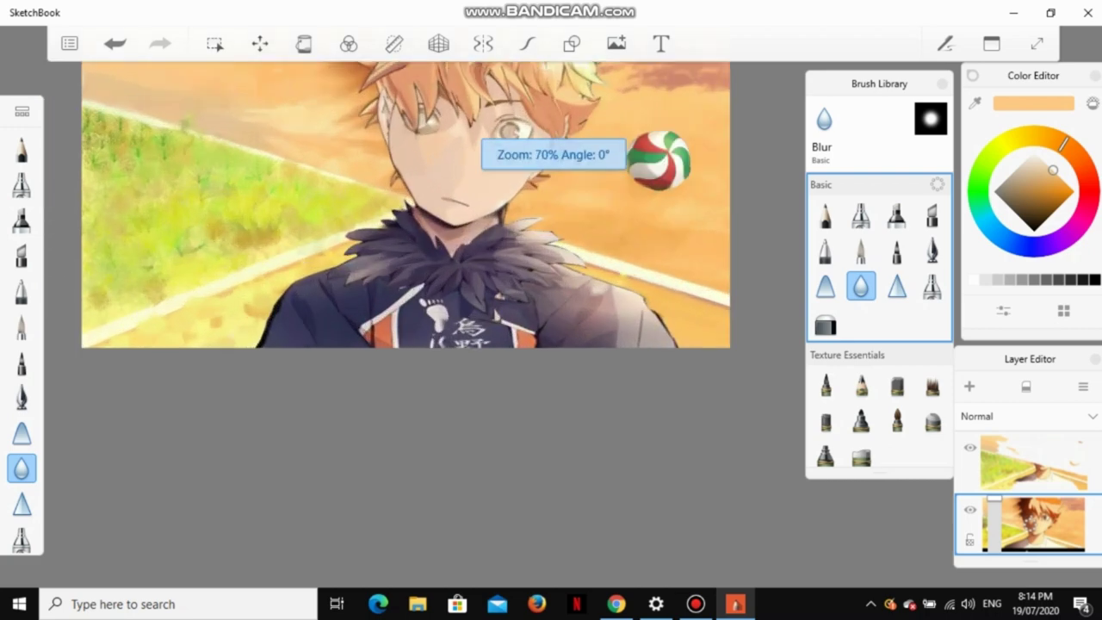
scroll(422, 250, "down", 4)
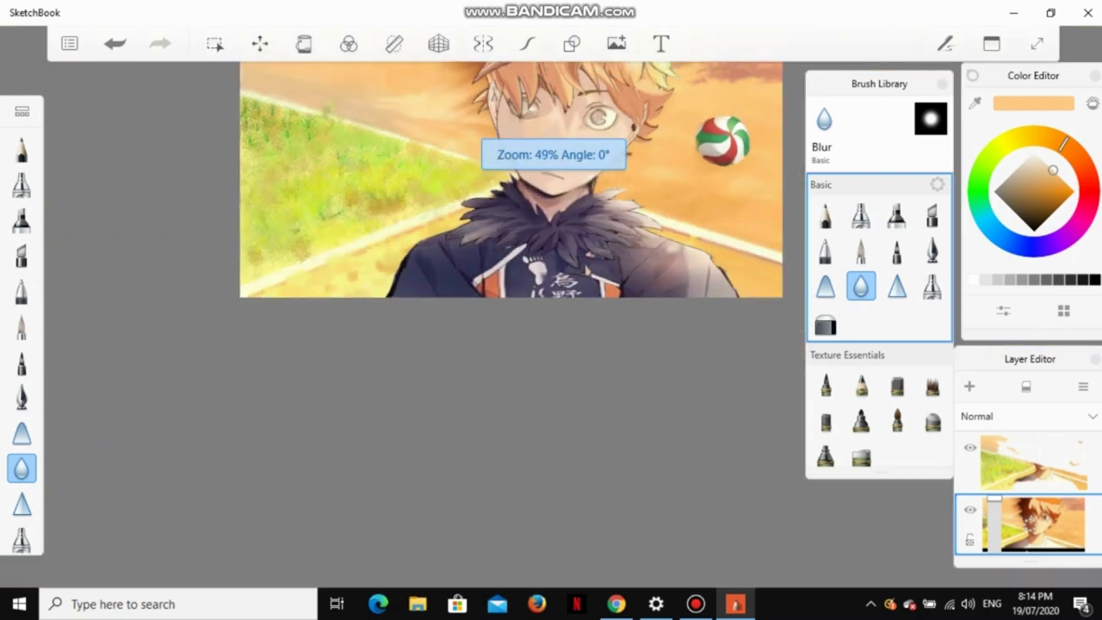
scroll(422, 250, "up", 2)
scroll(422, 250, "up", 1)
scroll(422, 250, "down", 3)
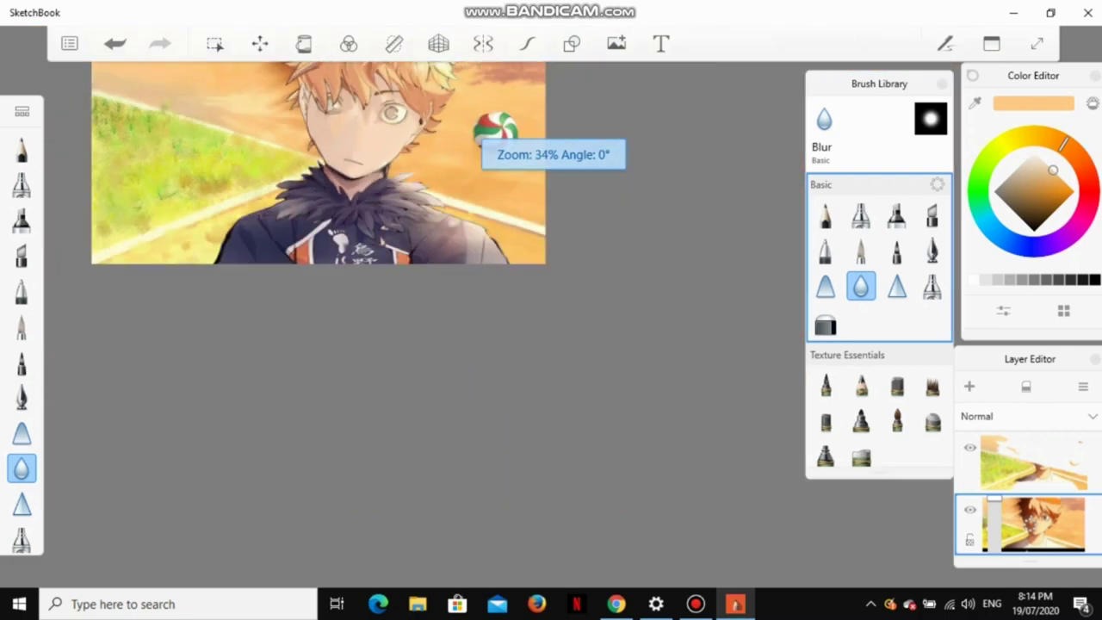
scroll(422, 249, "up", 4)
scroll(379, 103, "up", 3)
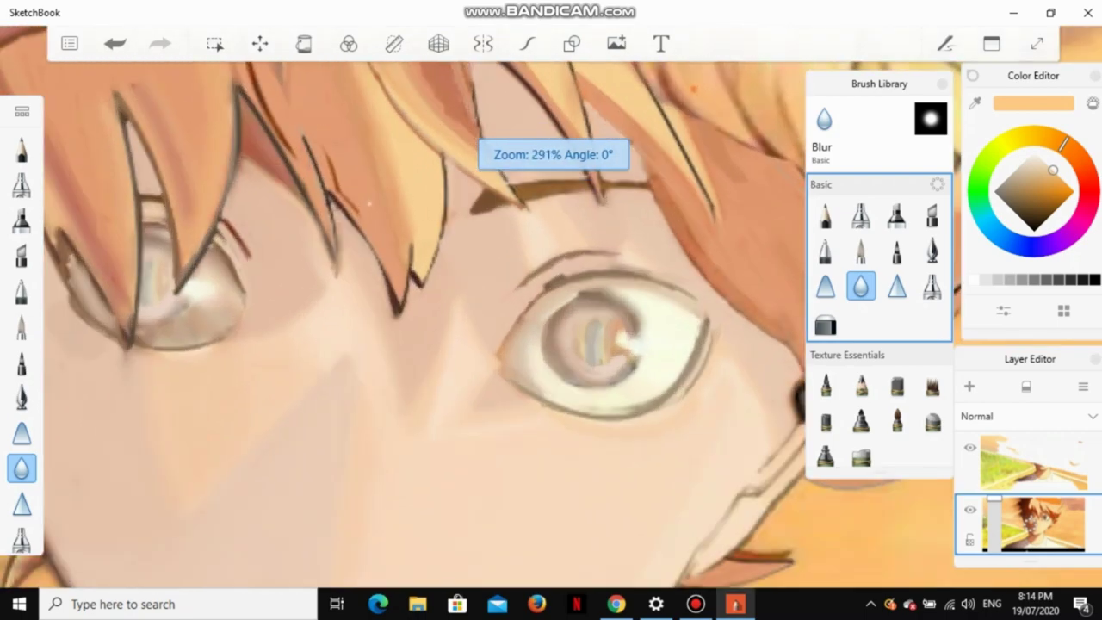
scroll(624, 316, "down", 5)
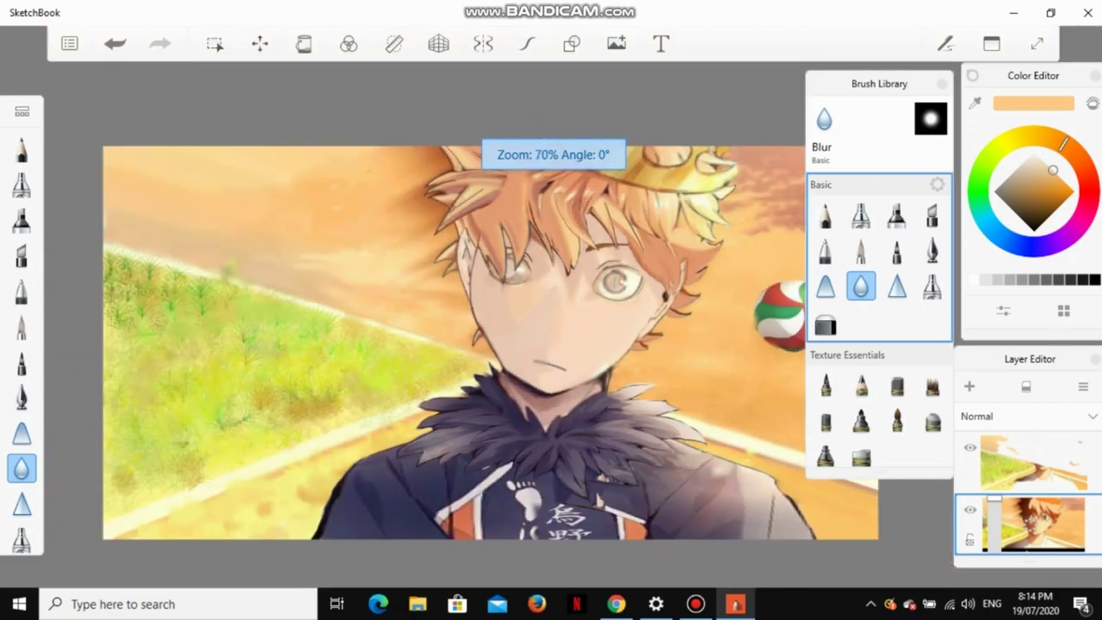
Step: Inspect the feather collar, the jersey, the grass edge and the white court line for remaining flaws
scroll(650, 473, "up", 6)
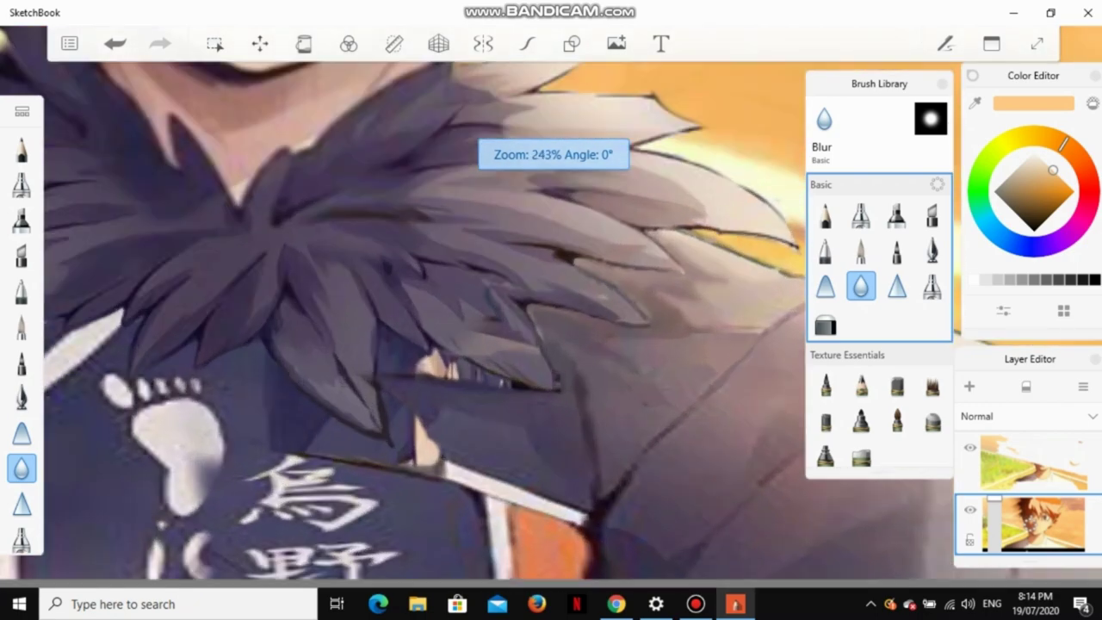
scroll(499, 301, "down", 4)
scroll(500, 301, "up", 1)
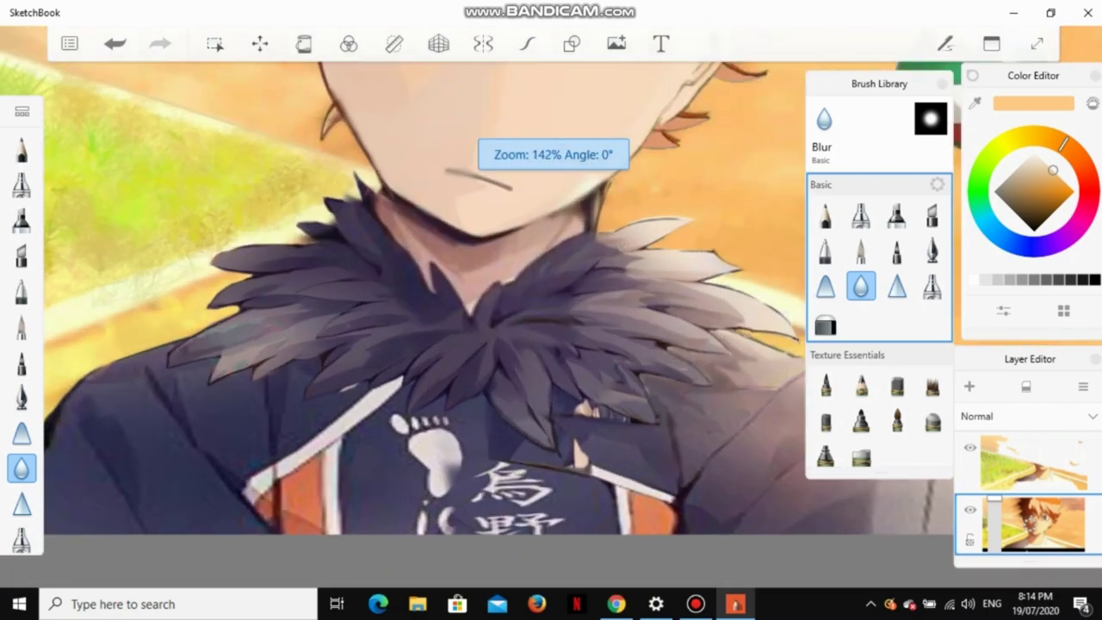
scroll(259, 404, "up", 7)
scroll(258, 405, "down", 1)
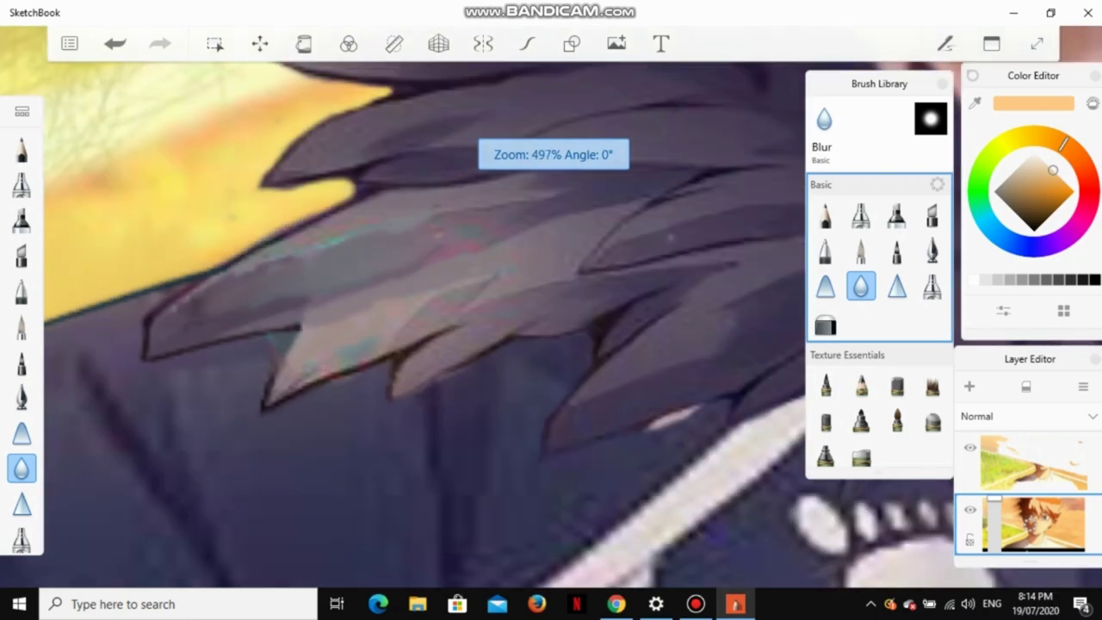
scroll(259, 344, "down", 9)
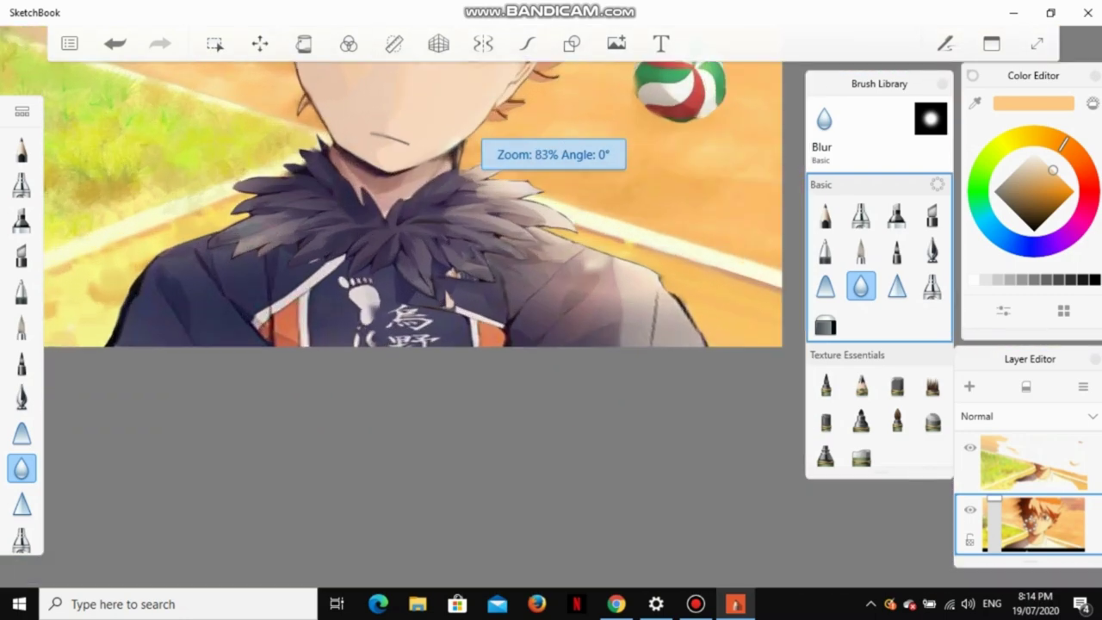
scroll(64, 129, "up", 6)
scroll(345, 258, "down", 15)
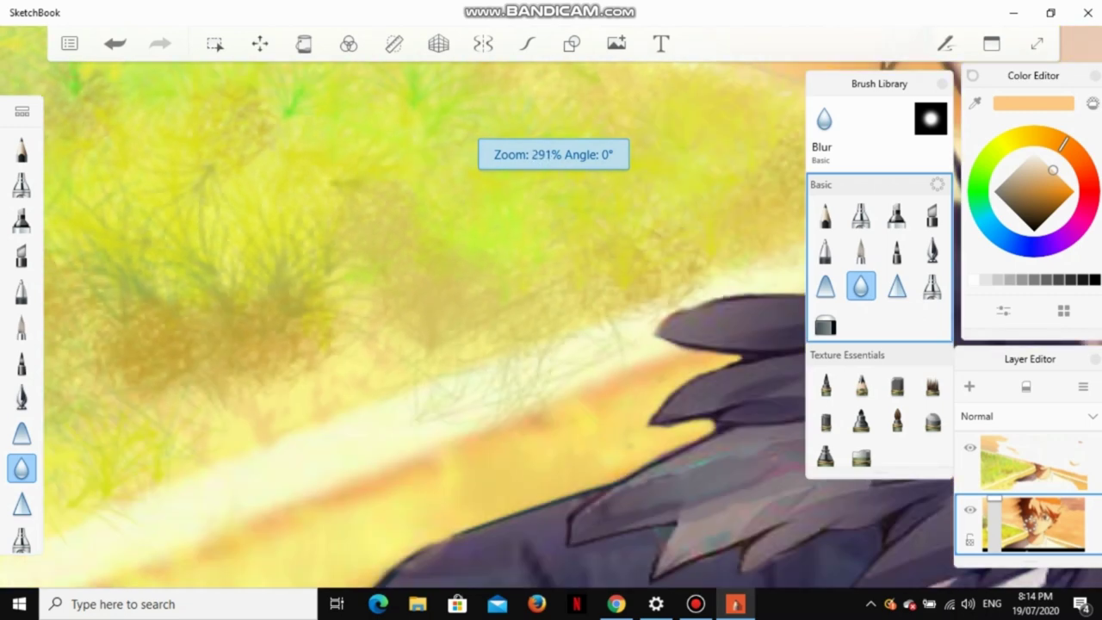
scroll(259, 155, "up", 6)
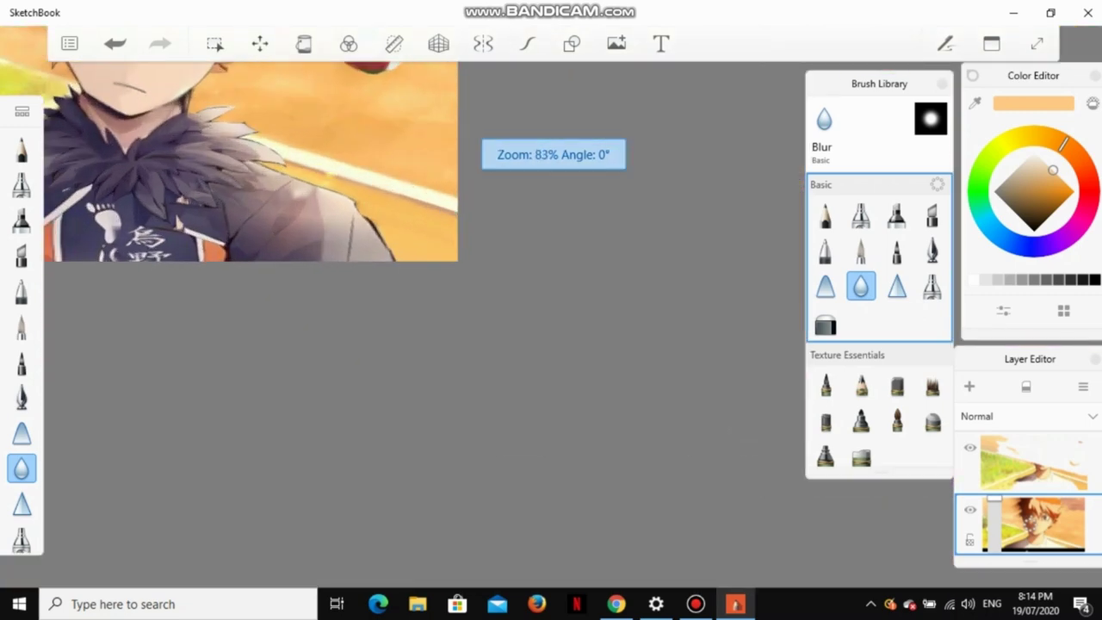
scroll(259, 155, "down", 6)
scroll(215, 138, "up", 5)
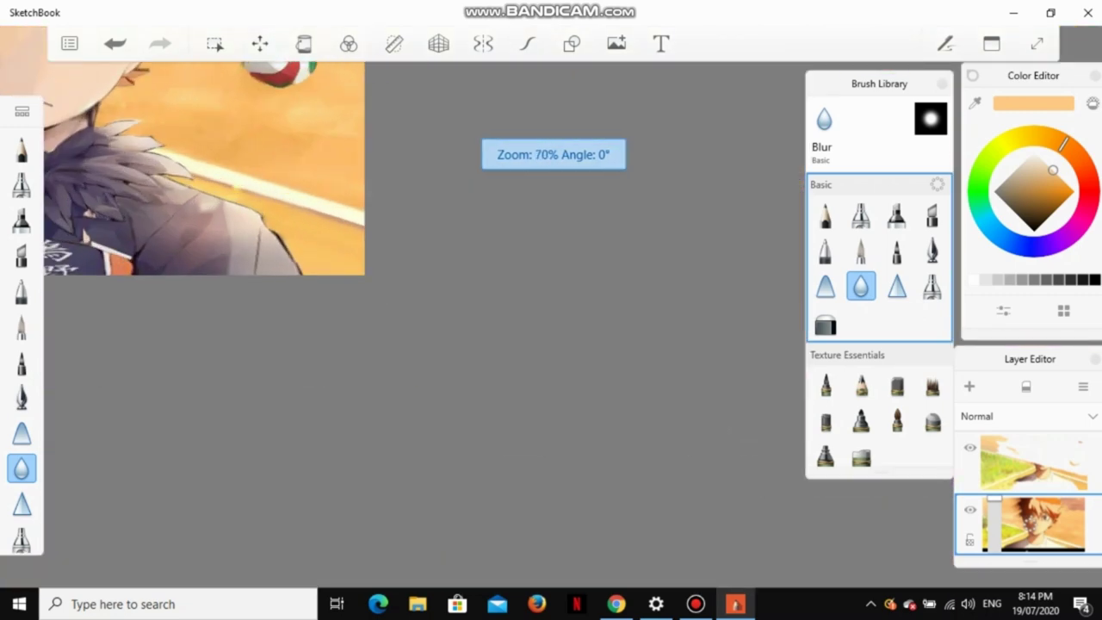
scroll(215, 138, "down", 4)
scroll(216, 138, "down", 5)
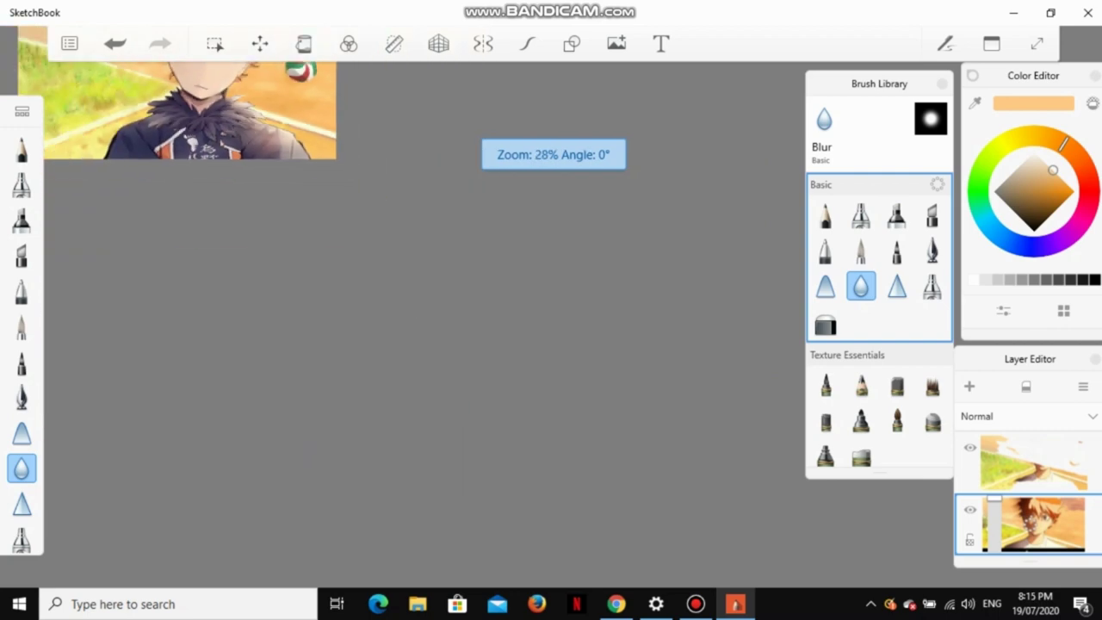
scroll(224, 94, "down", 1)
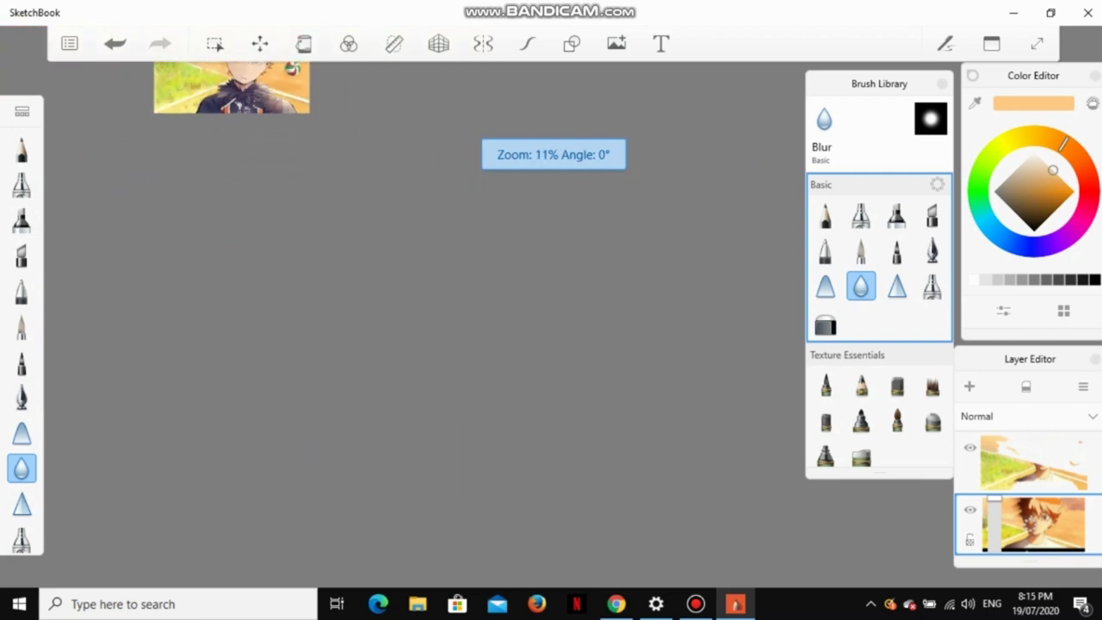
scroll(223, 95, "up", 1)
scroll(224, 95, "up", 4)
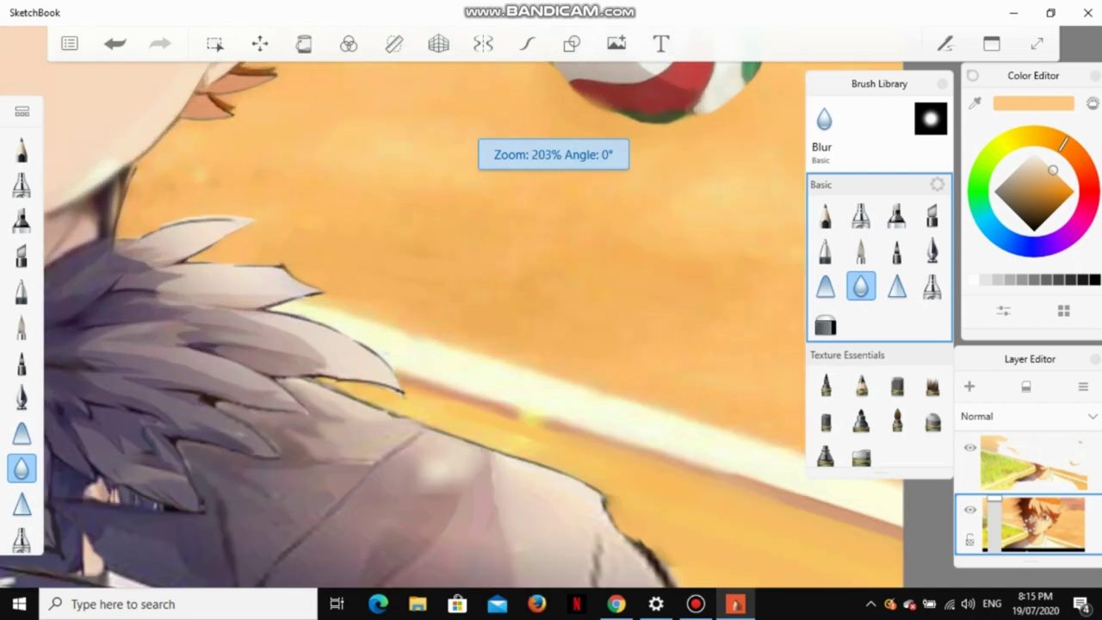
scroll(224, 95, "down", 4)
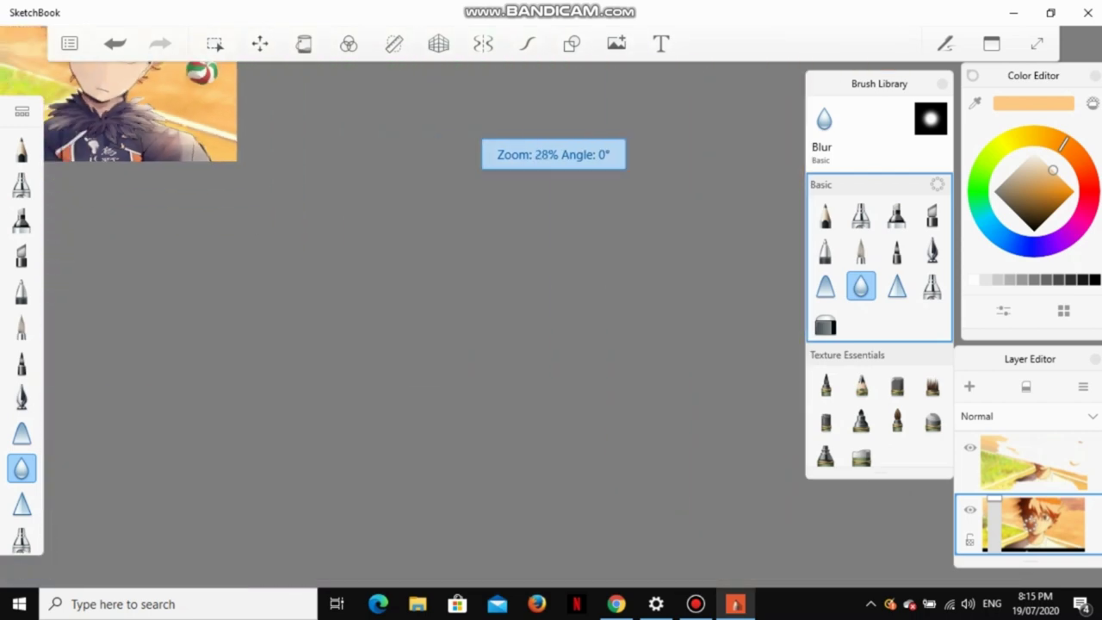
Step: Hide the interface and review the complete painting on the full canvas, both close up and from afar
left_click(1037, 43)
scroll(95, 39, "up", 3)
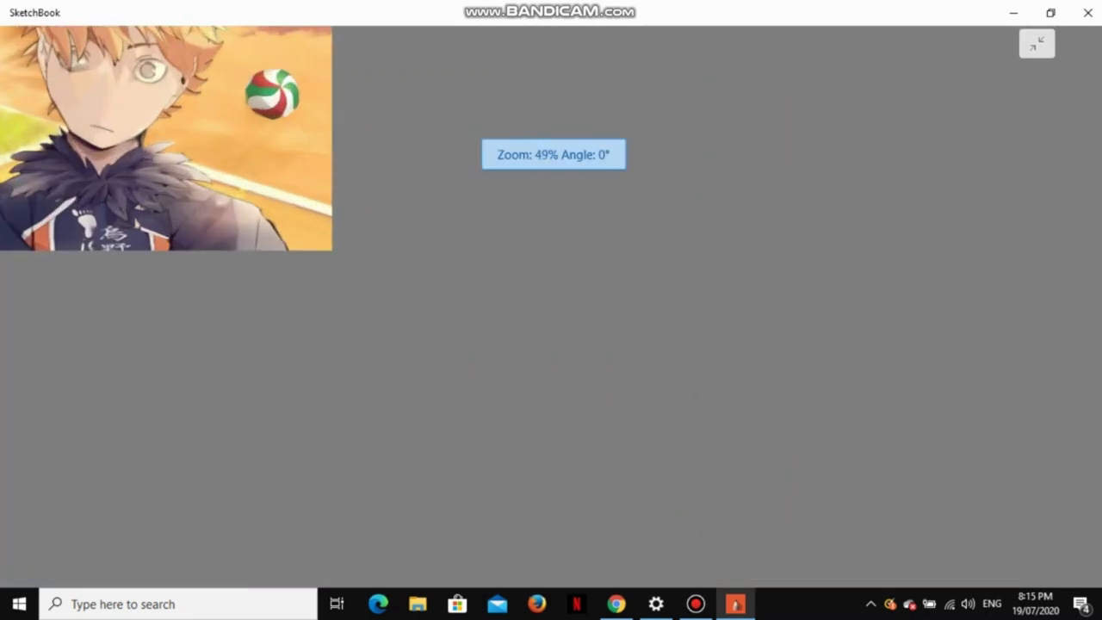
scroll(95, 39, "down", 2)
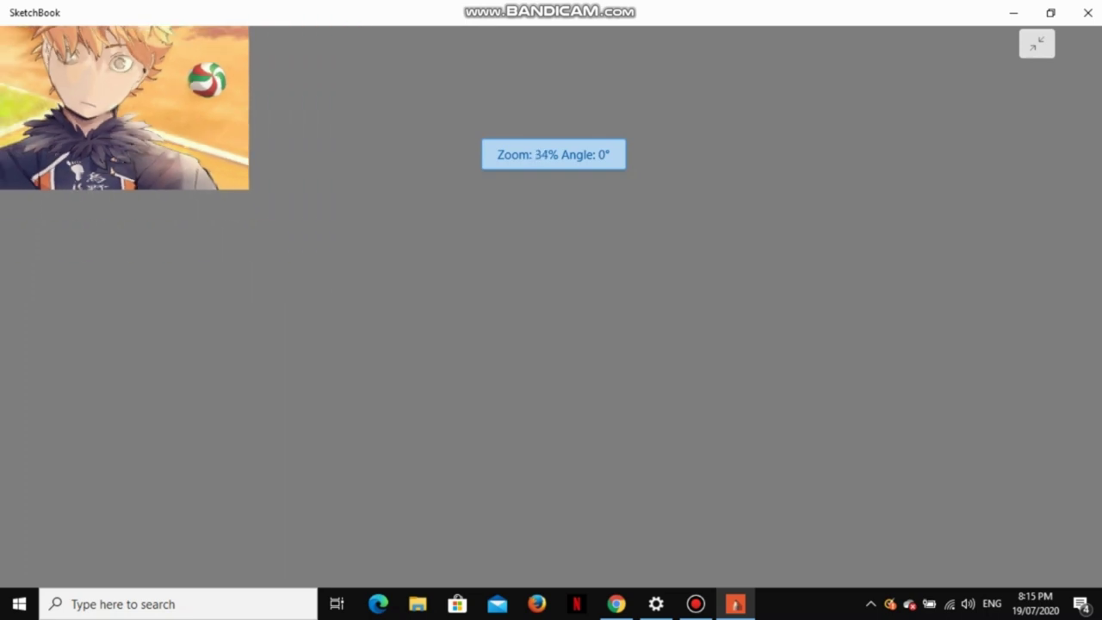
scroll(126, 67, "up", 6)
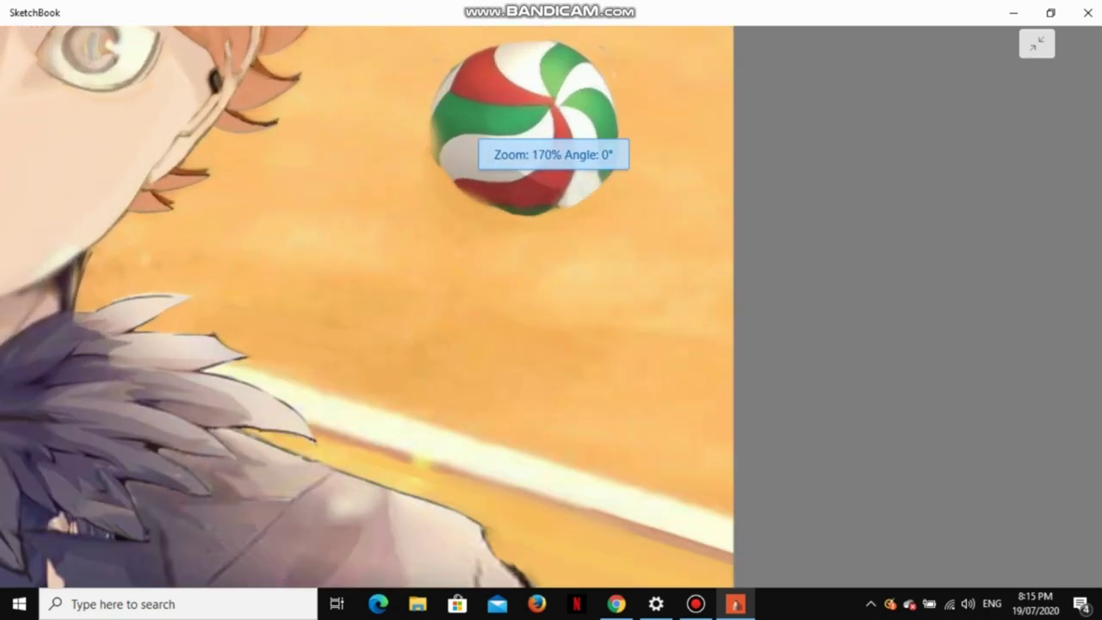
scroll(127, 66, "down", 8)
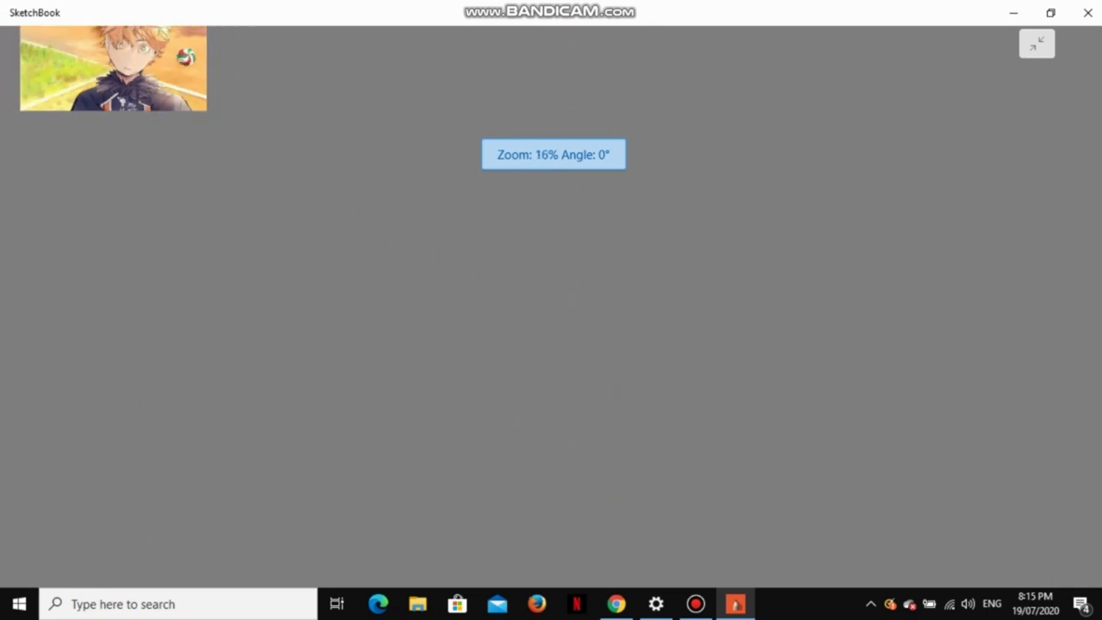
scroll(62, 38, "up", 2)
scroll(62, 38, "down", 2)
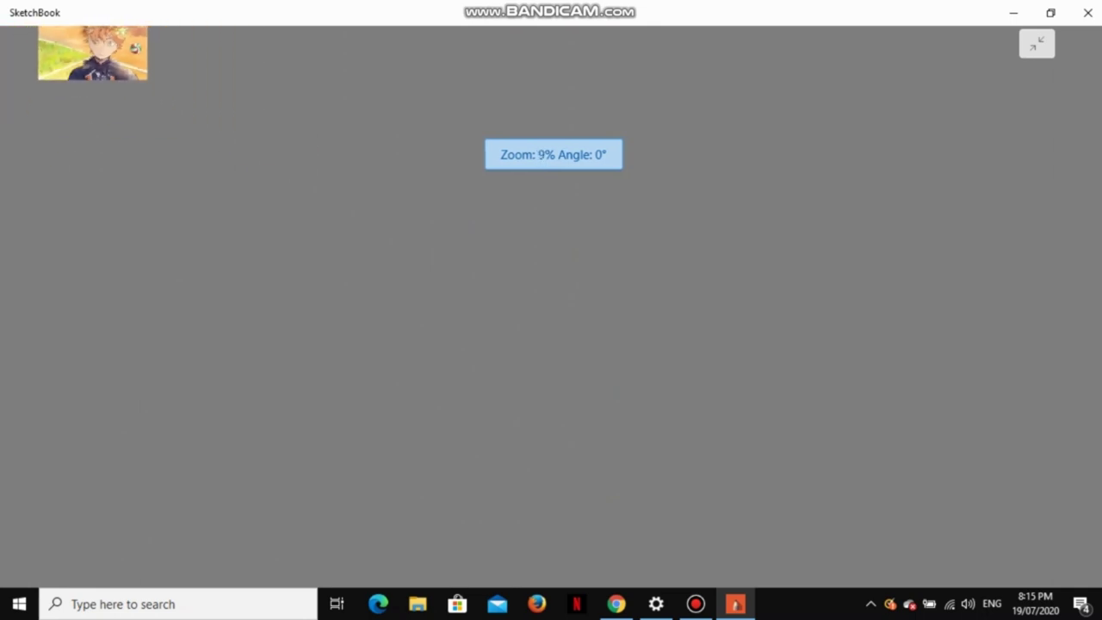
scroll(62, 39, "up", 1)
scroll(62, 39, "up", 5)
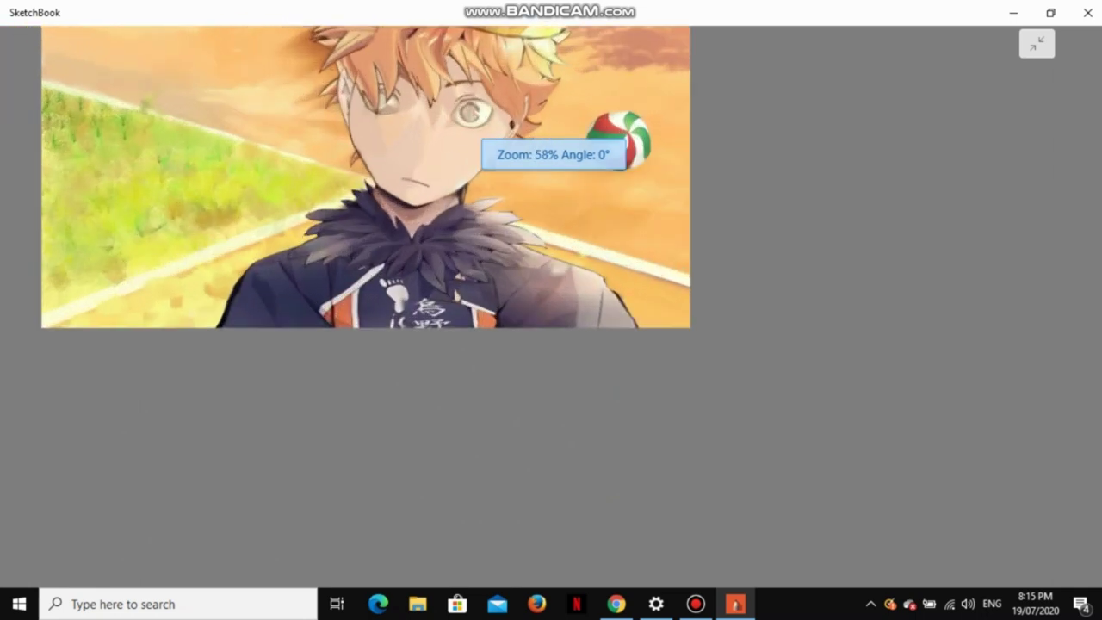
scroll(551, 285, "down", 2)
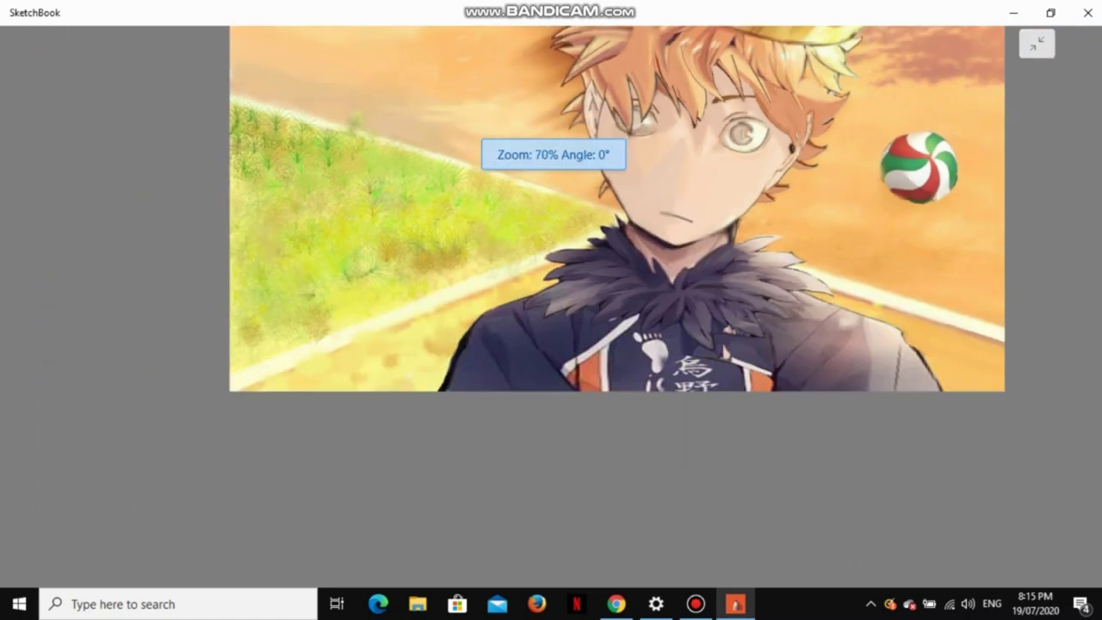
scroll(551, 285, "up", 2)
scroll(551, 284, "down", 1)
scroll(745, 32, "down", 2)
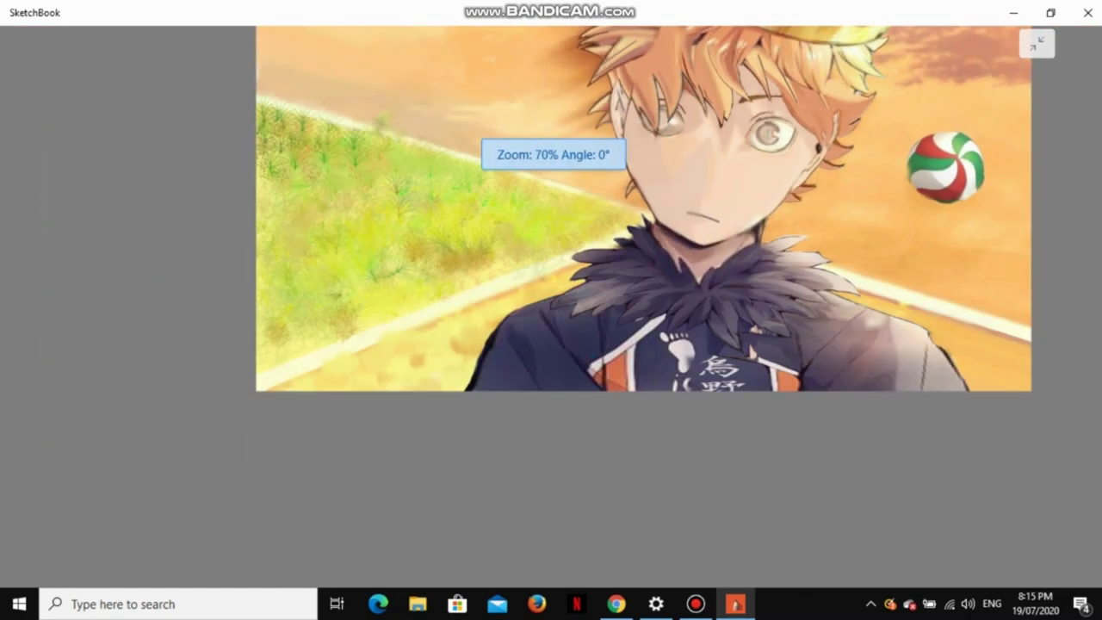
scroll(745, 32, "down", 3)
scroll(745, 32, "up", 2)
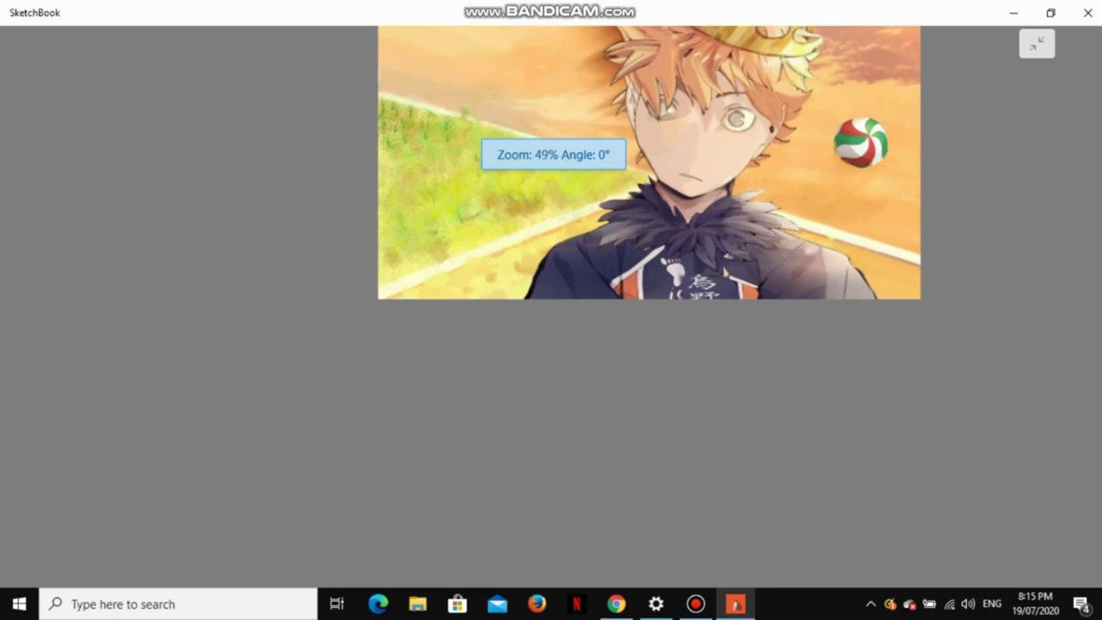
scroll(745, 32, "down", 2)
scroll(745, 32, "up", 6)
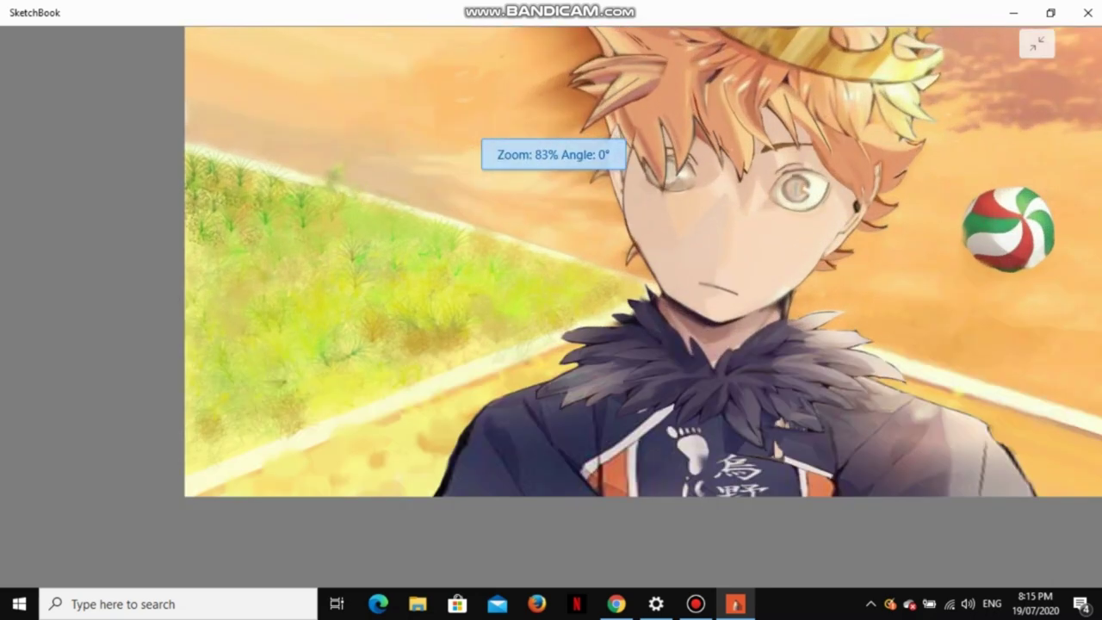
scroll(744, 32, "up", 1)
scroll(745, 32, "down", 3)
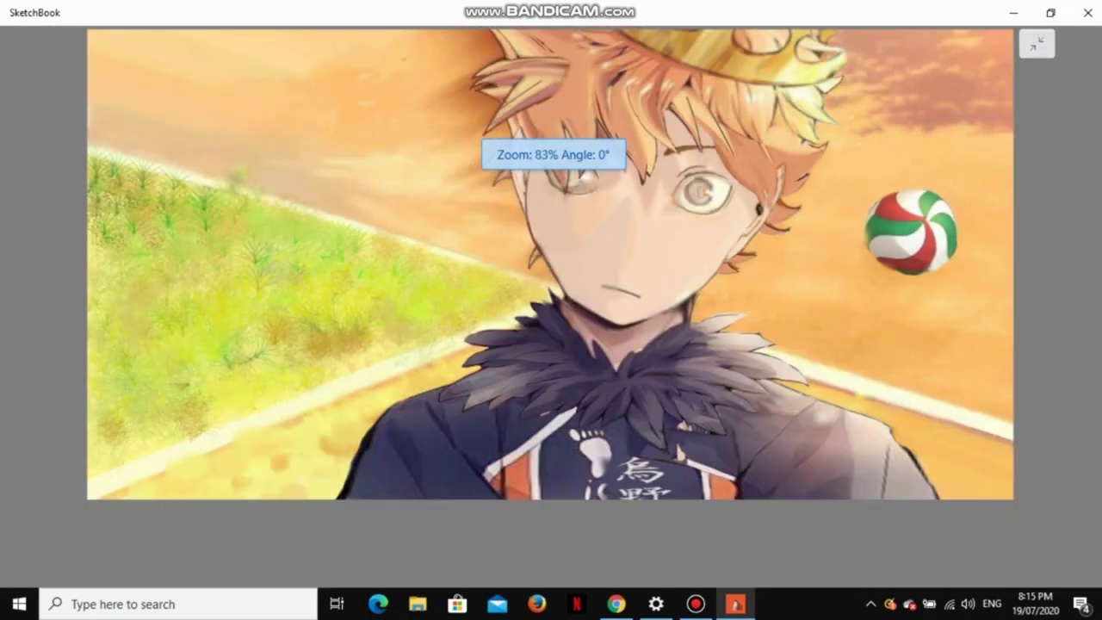
Step: Review the character, grass, ball and sky once more at several magnifications, and restore the hidden interface
scroll(895, 51, "down", 1)
scroll(895, 52, "up", 3)
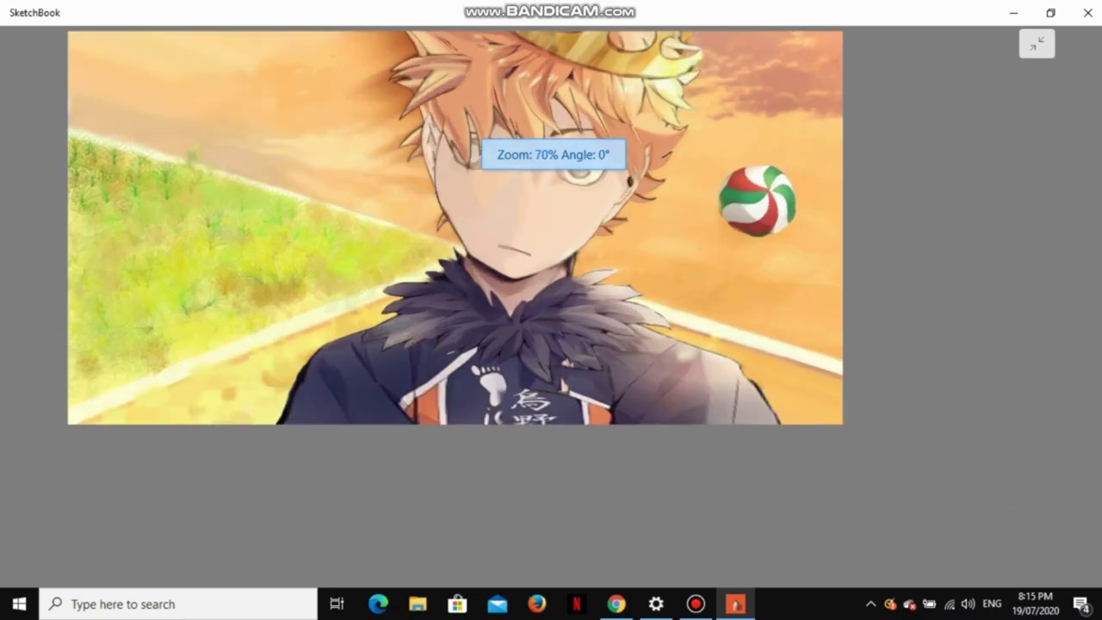
scroll(896, 52, "down", 3)
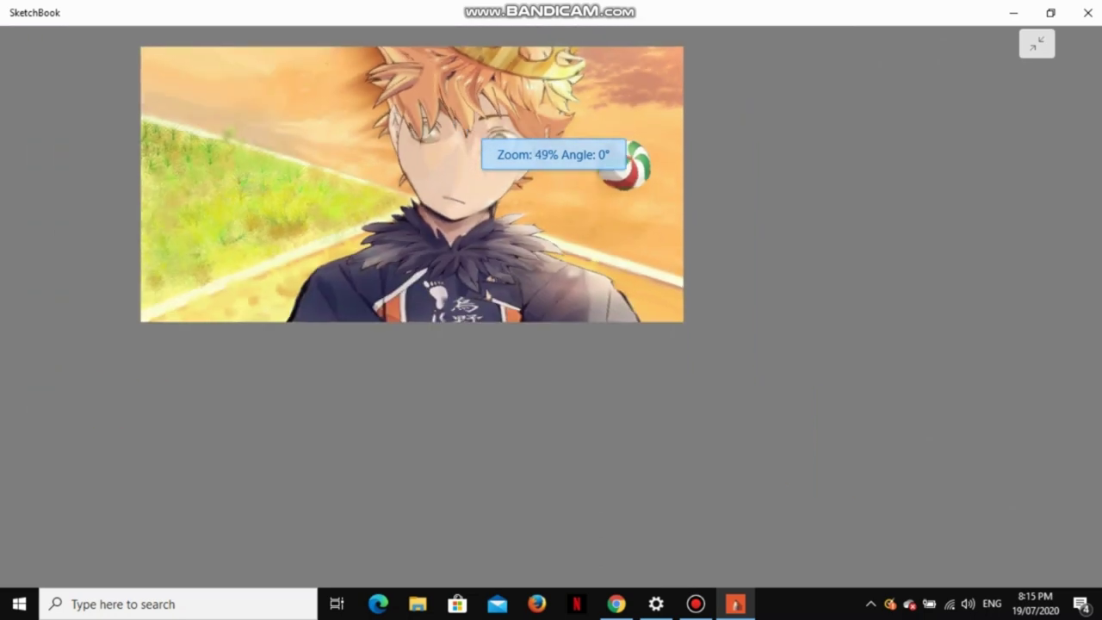
scroll(465, 193, "up", 1)
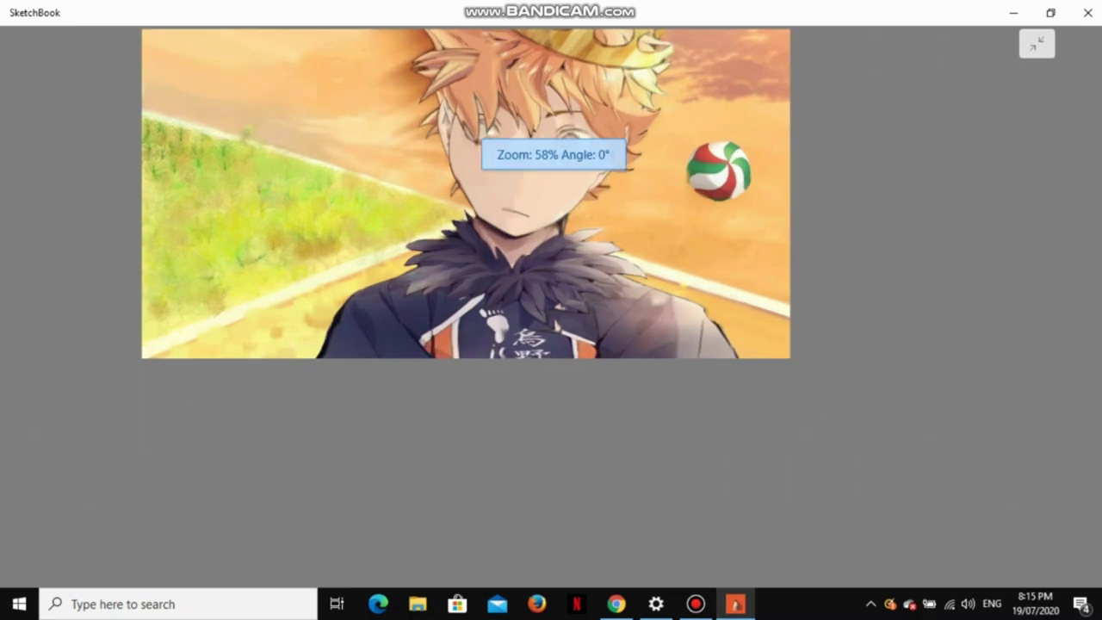
scroll(551, 155, "up", 3)
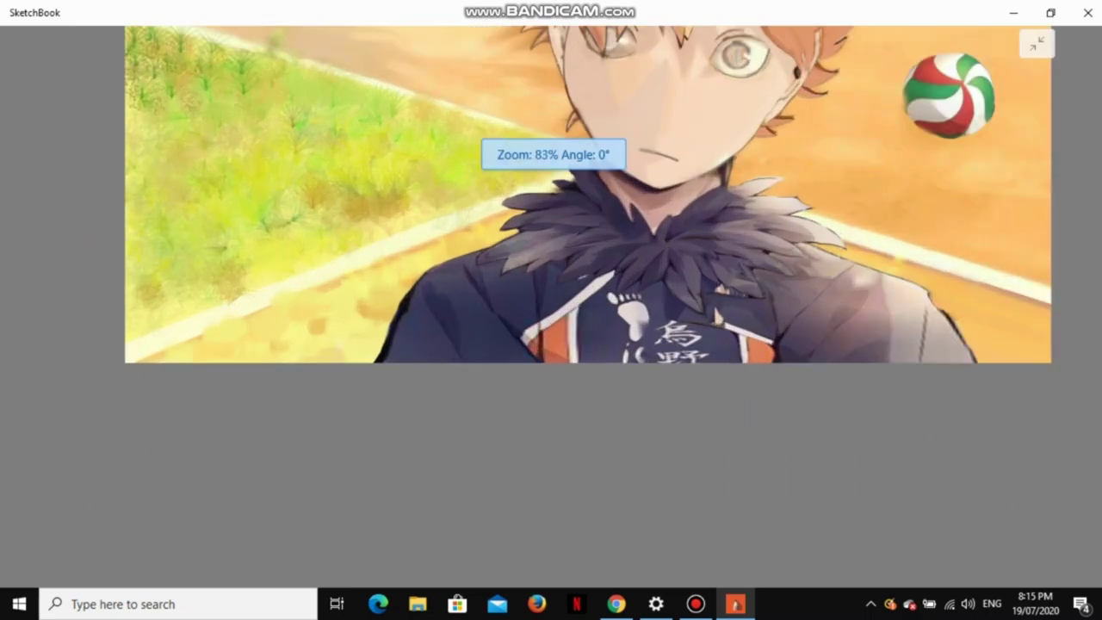
scroll(551, 155, "down", 4)
scroll(551, 155, "up", 3)
scroll(551, 155, "up", 2)
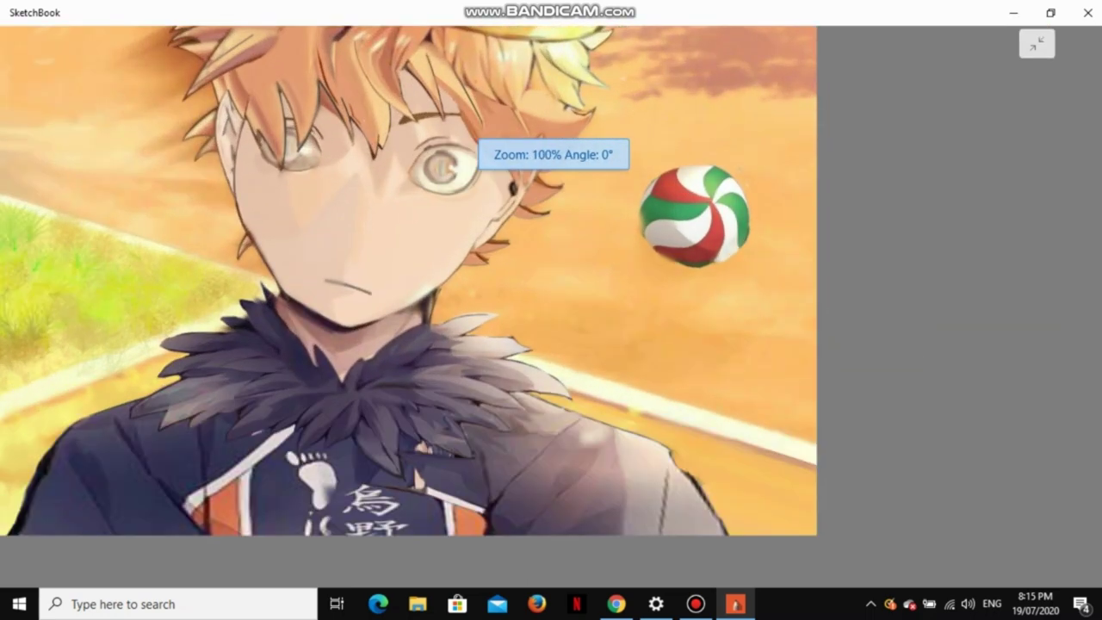
scroll(551, 155, "down", 5)
scroll(551, 155, "up", 2)
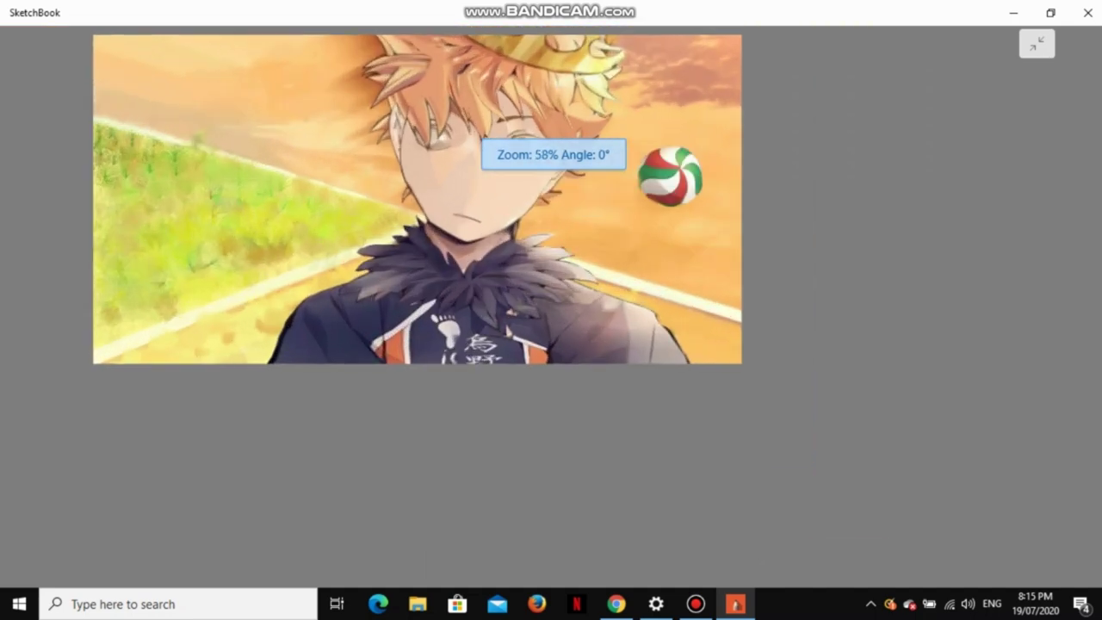
scroll(551, 155, "up", 2)
scroll(551, 155, "up", 1)
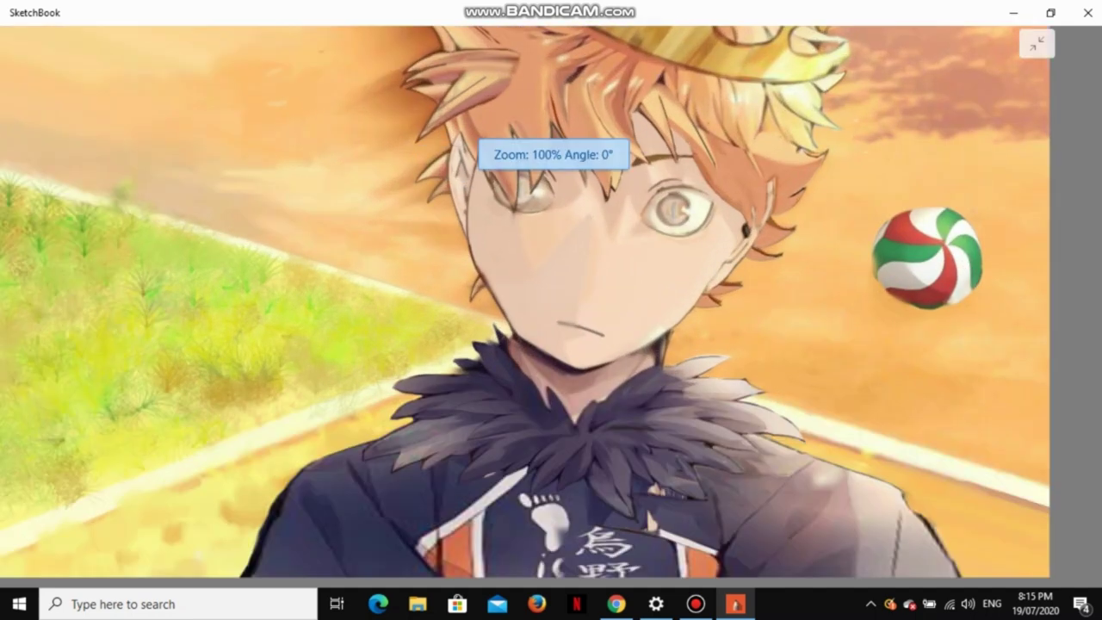
scroll(8, 79, "up", 2)
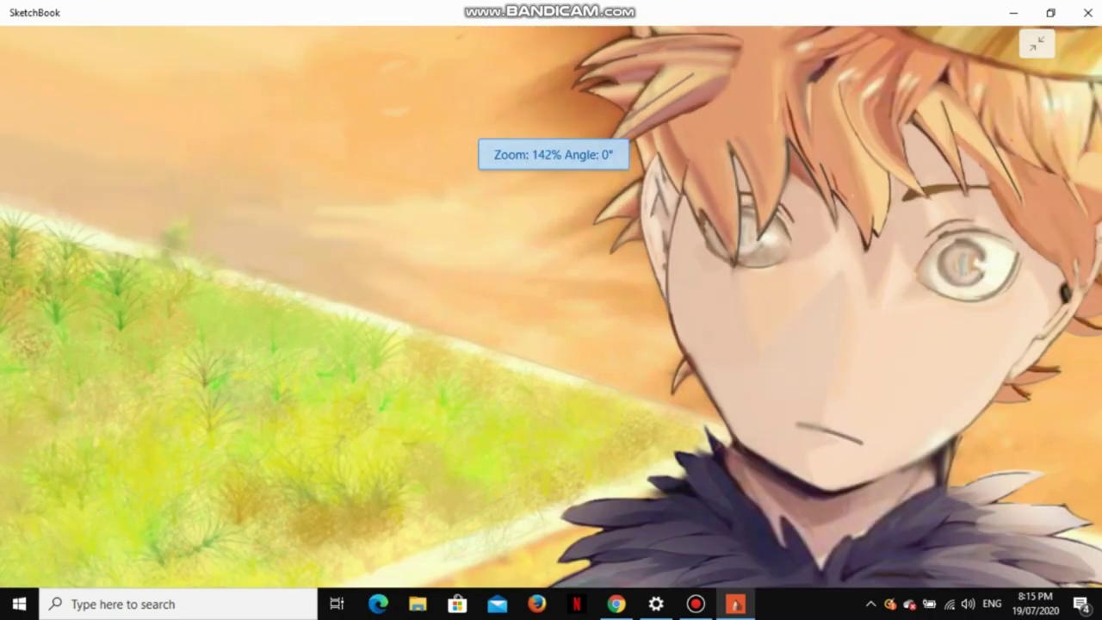
scroll(17, 79, "down", 2)
scroll(18, 79, "down", 1)
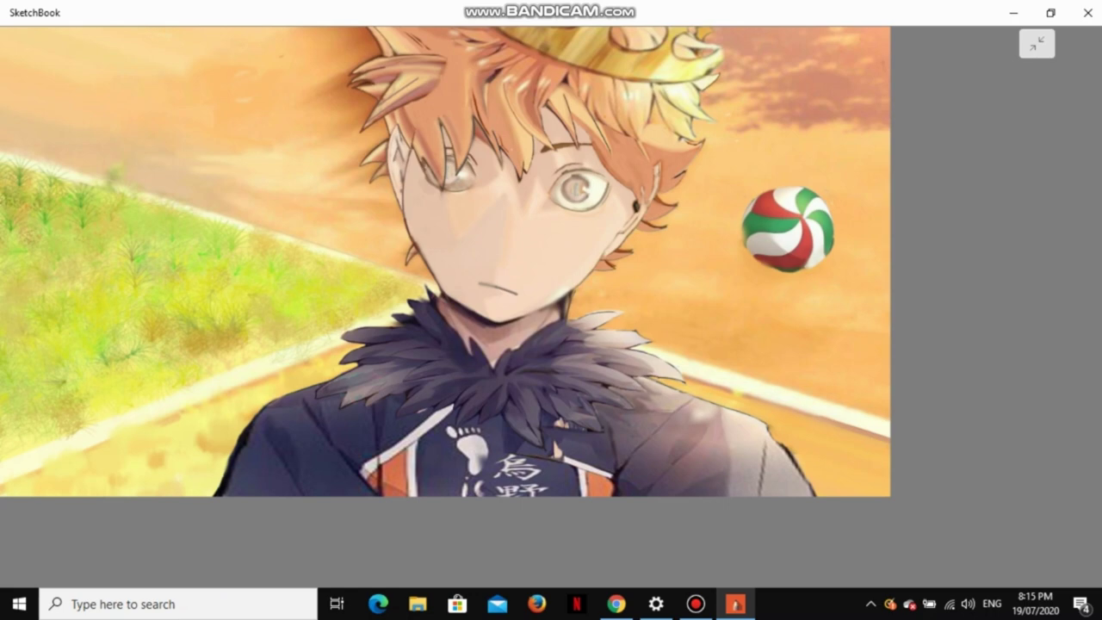
left_click(1037, 43)
left_click(69, 43)
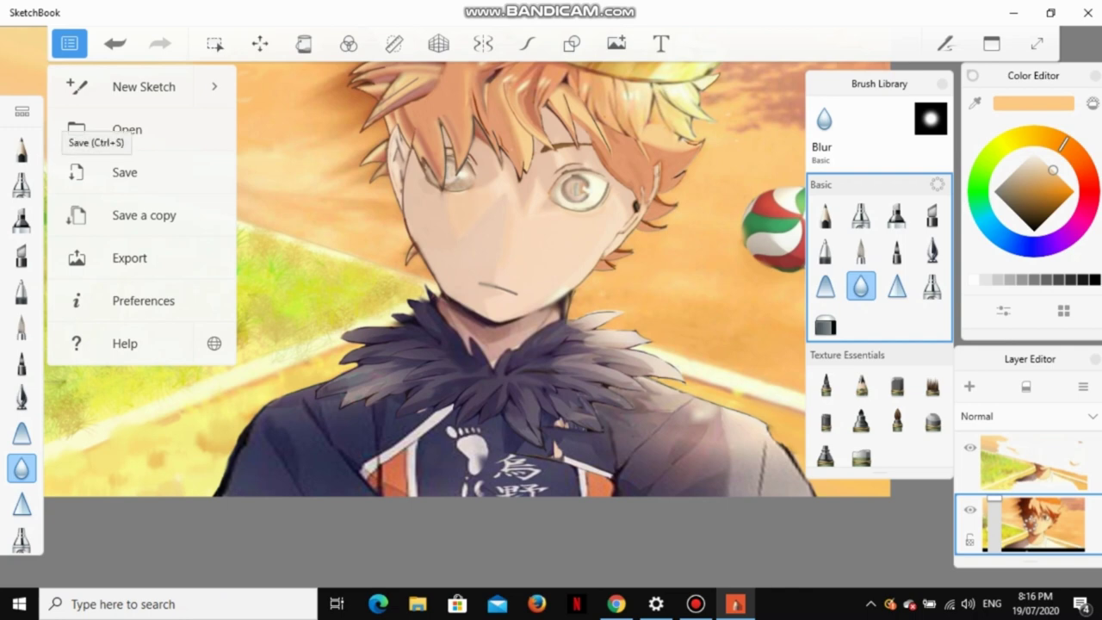
left_click(95, 172)
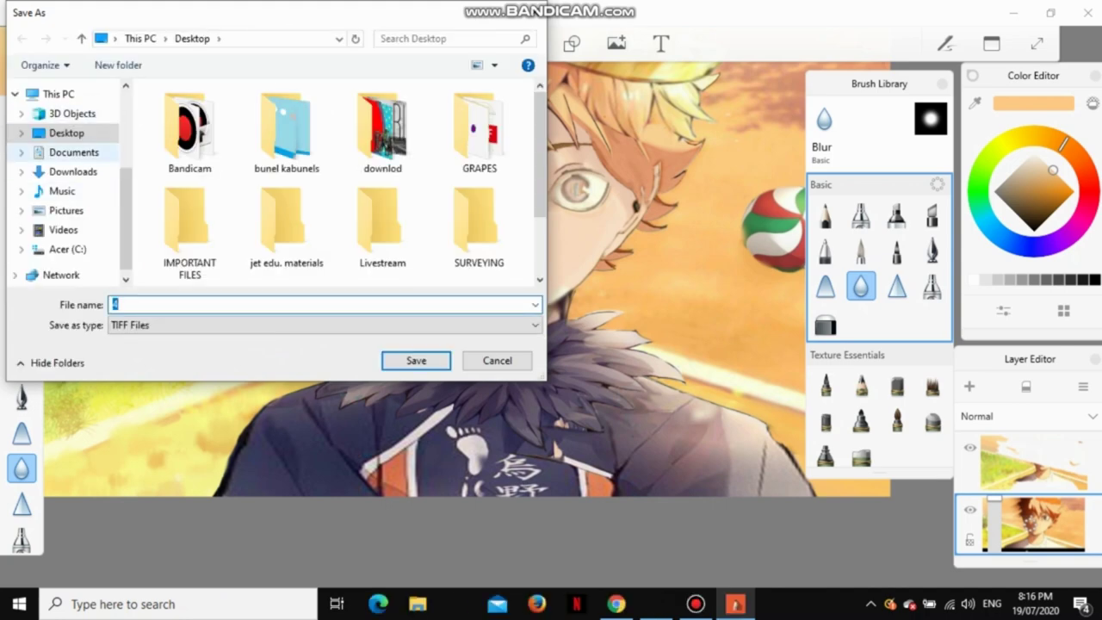
left_click(323, 325)
key("alt+Down")
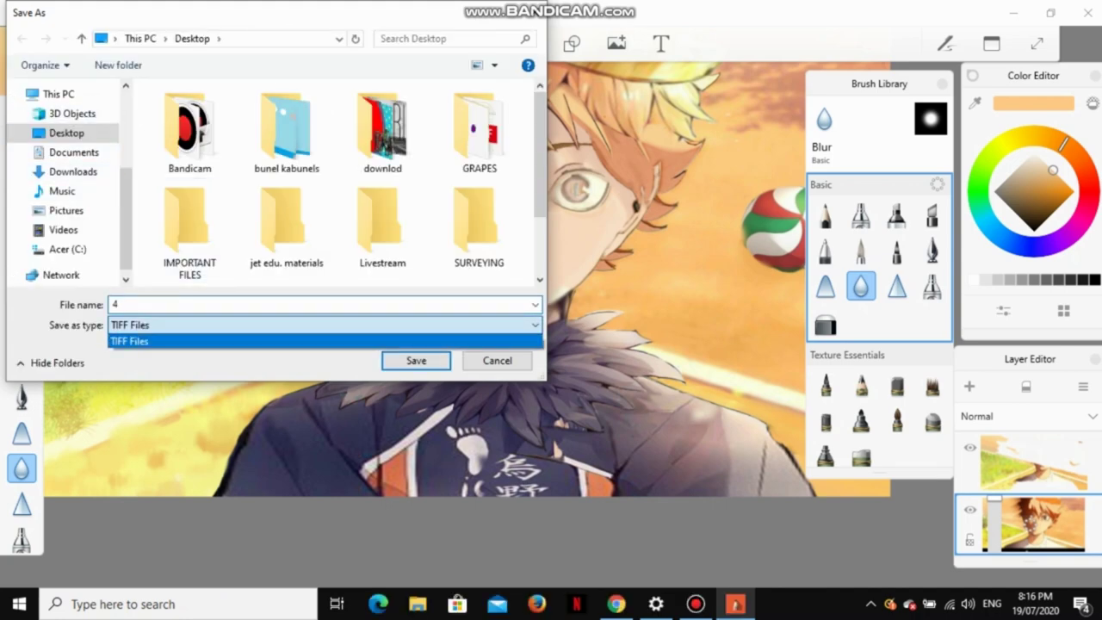
key("Return")
key("Return")
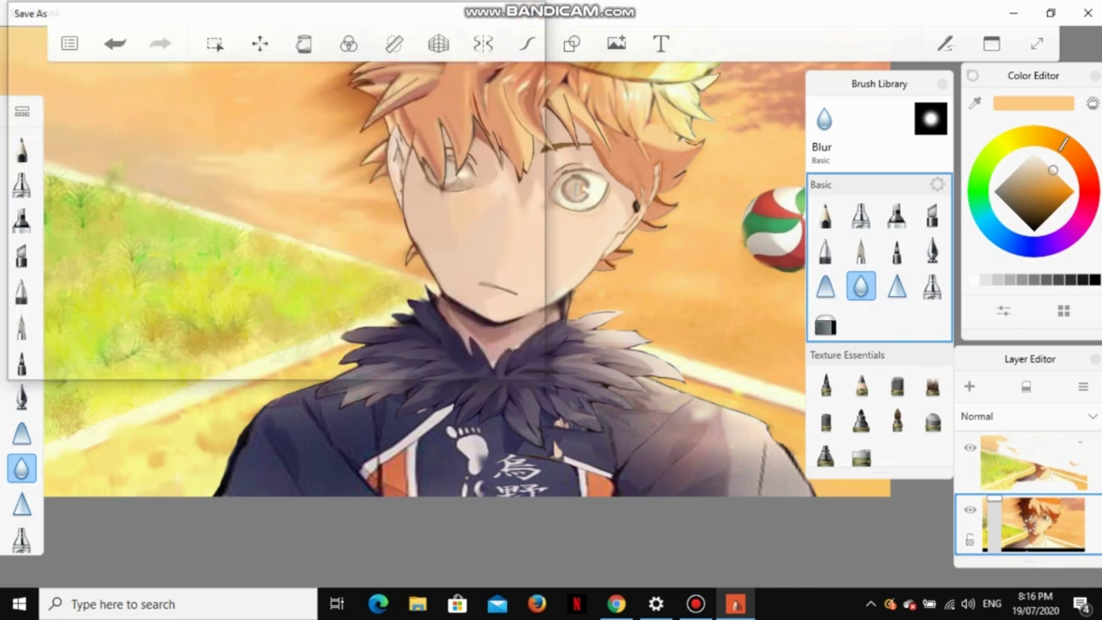
left_click(69, 43)
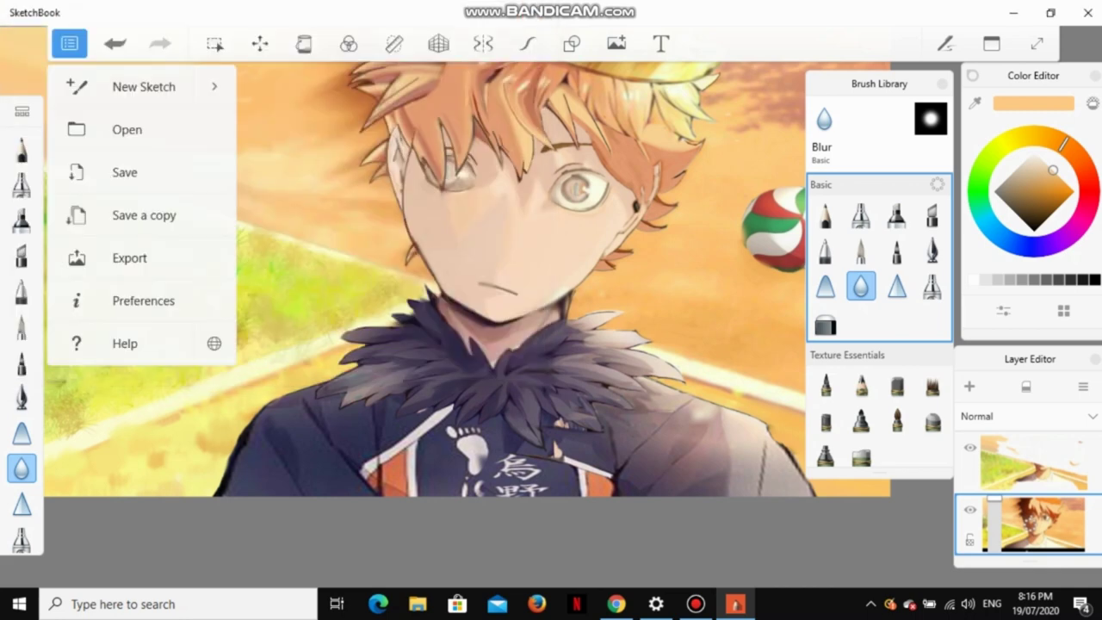
key("Escape")
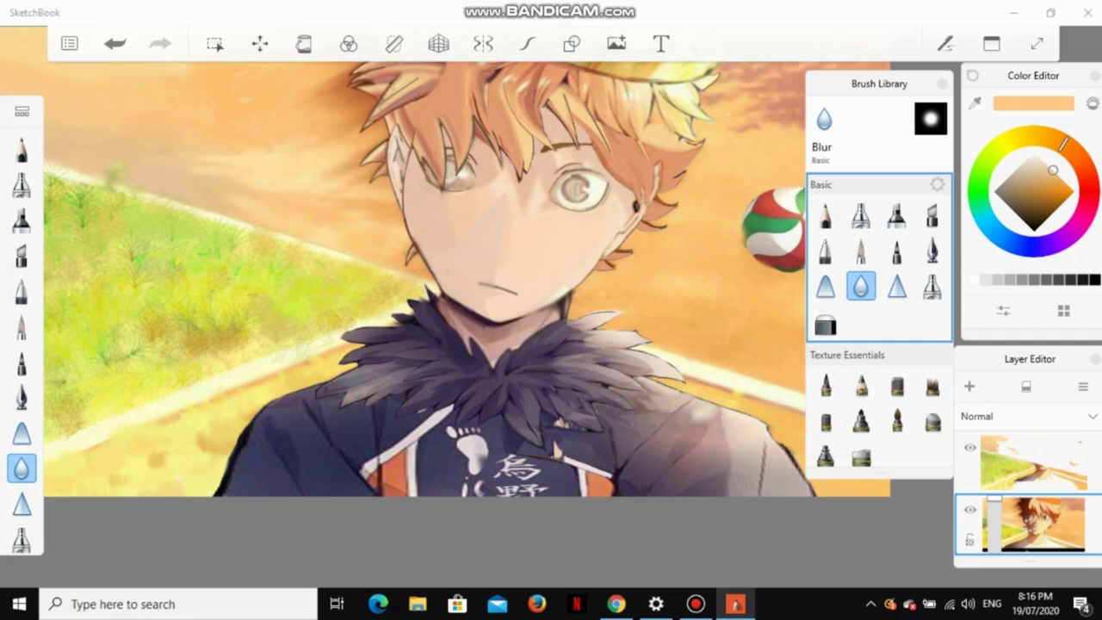
key("ctrl+s")
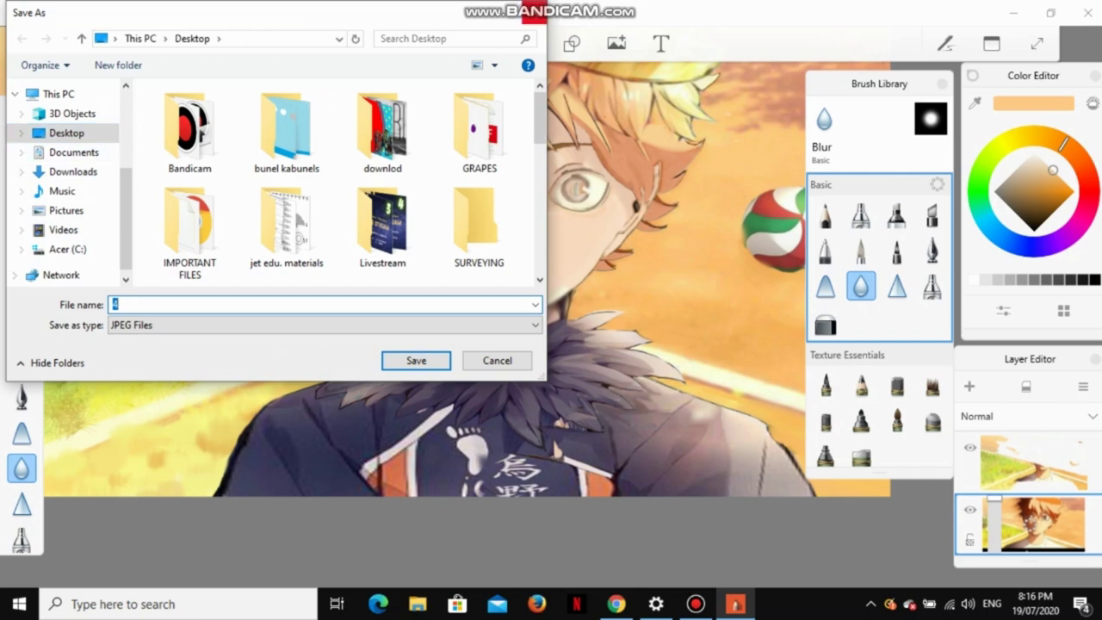
left_click(534, 12)
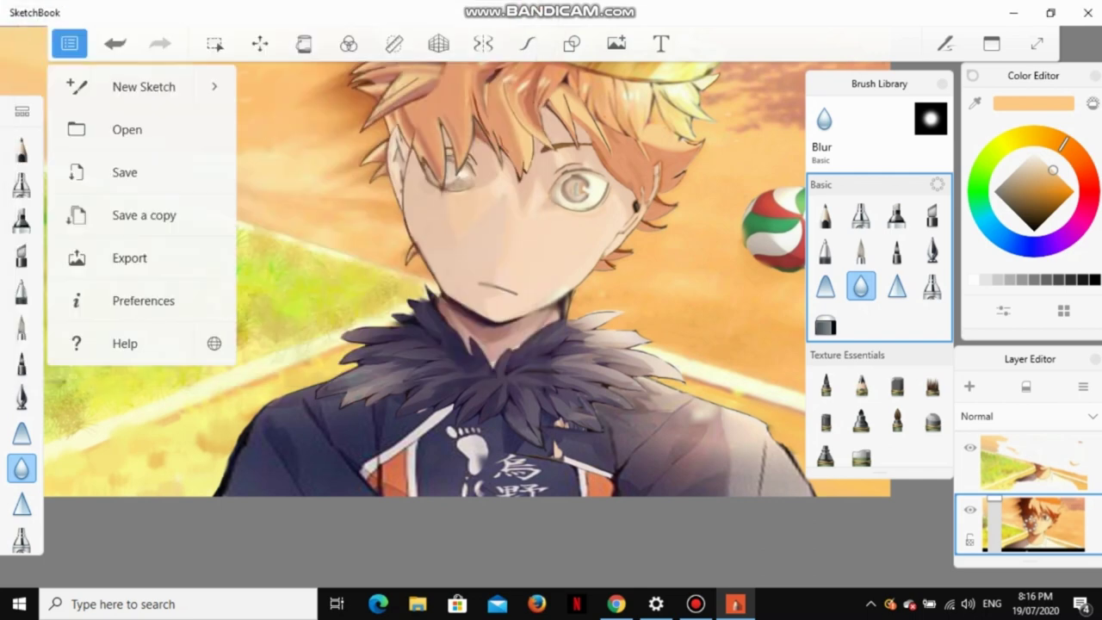
Step: Save the painting to the Desktop as a TIFF file named HAIKKYU HINATA REDRAW
key("ctrl+s")
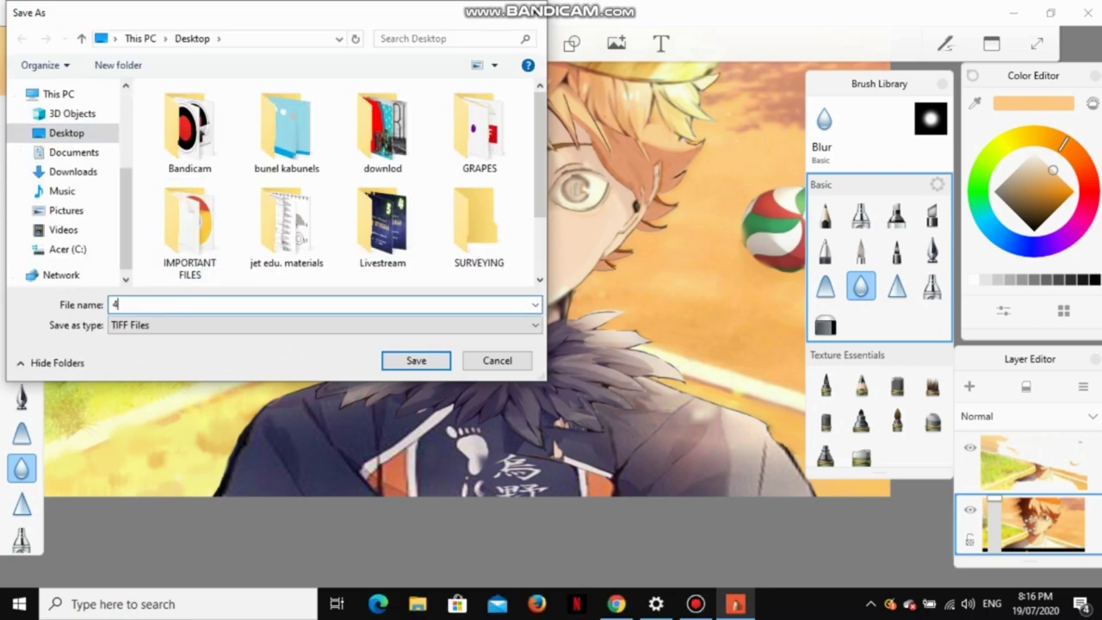
key("BackSpace")
type("HA")
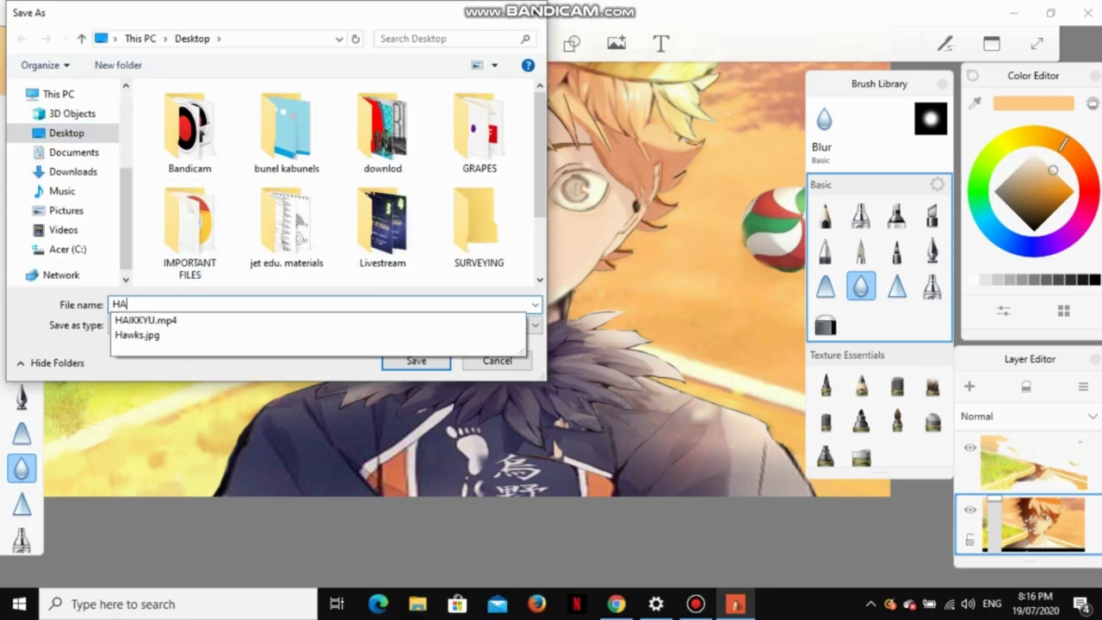
type("IKKYU ")
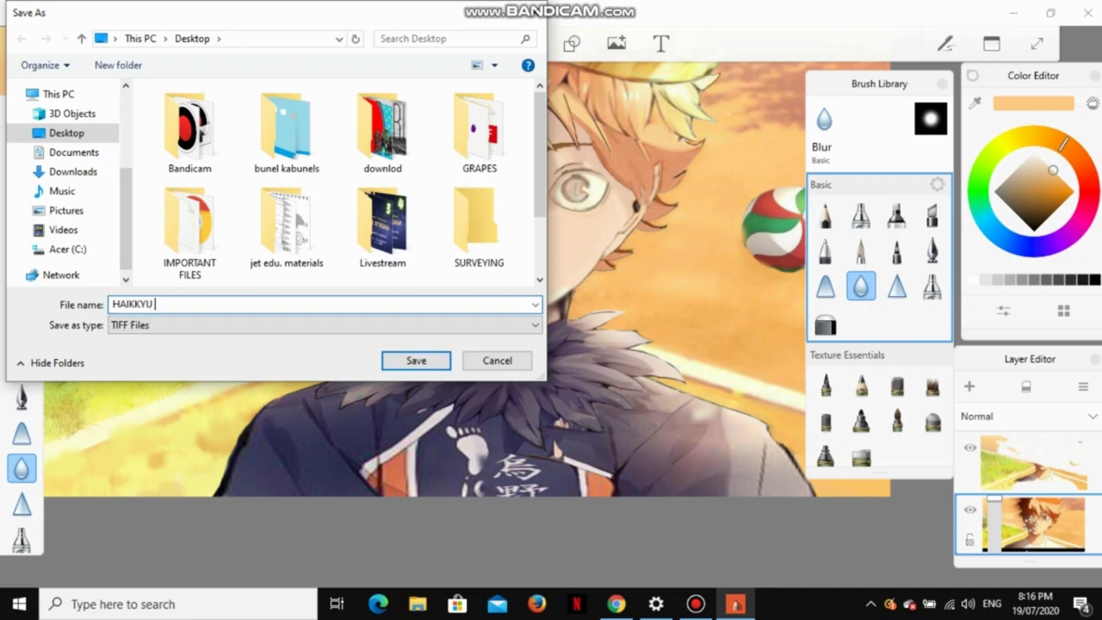
type("HINATA REDRAW")
key("Tab")
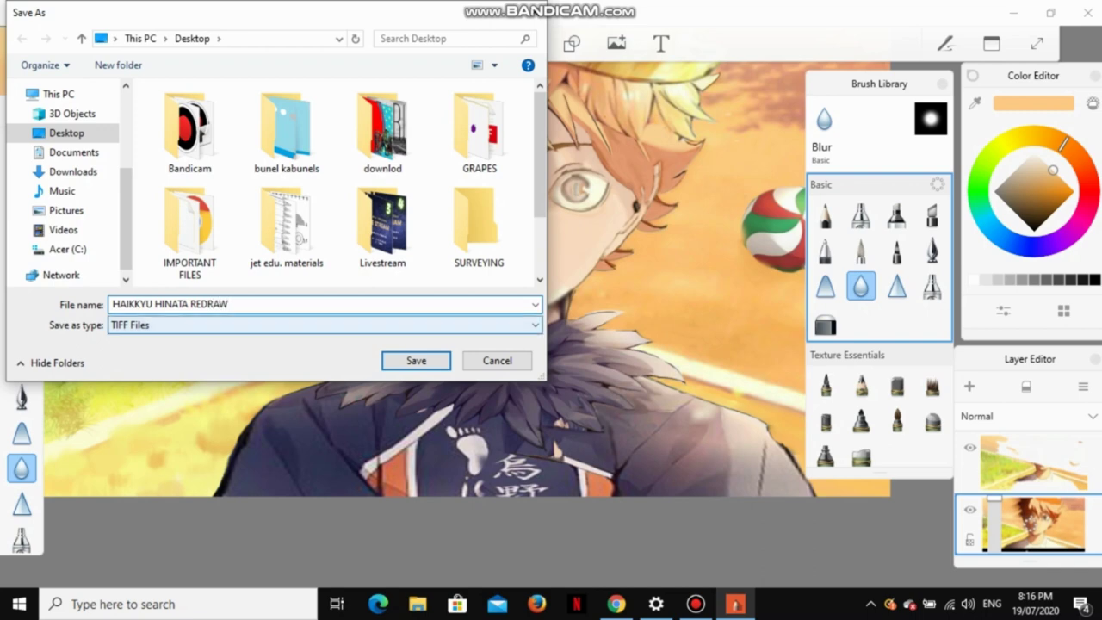
key("Return")
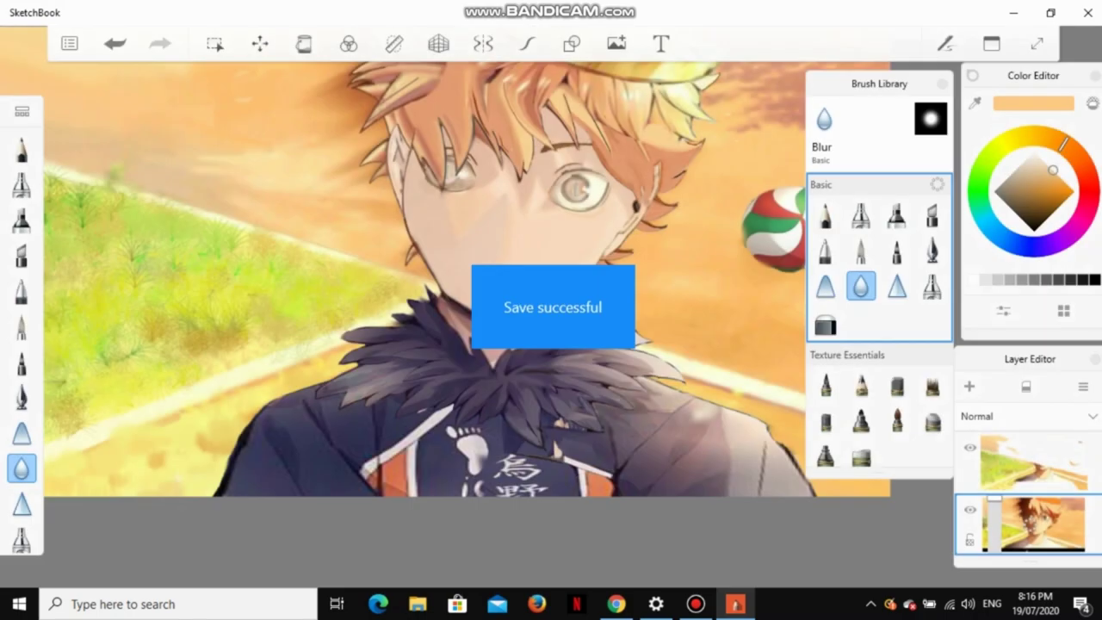
Step: Save a JPEG copy of the painting to the Desktop, named HAIKKYU HINATA REDRAW FINAL
left_click(69, 43)
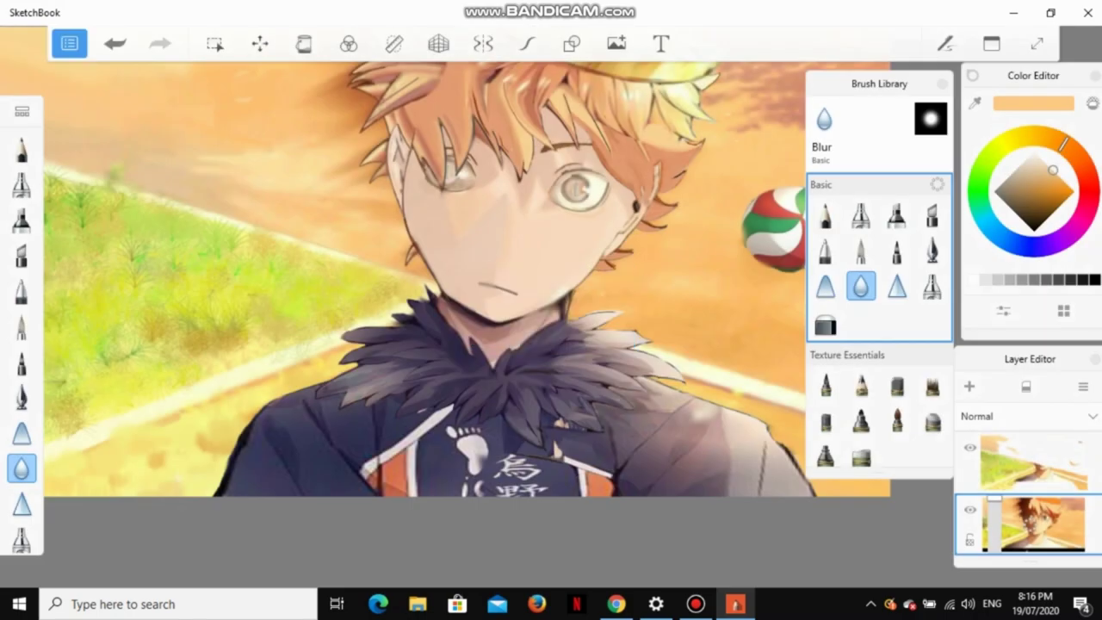
key("Escape")
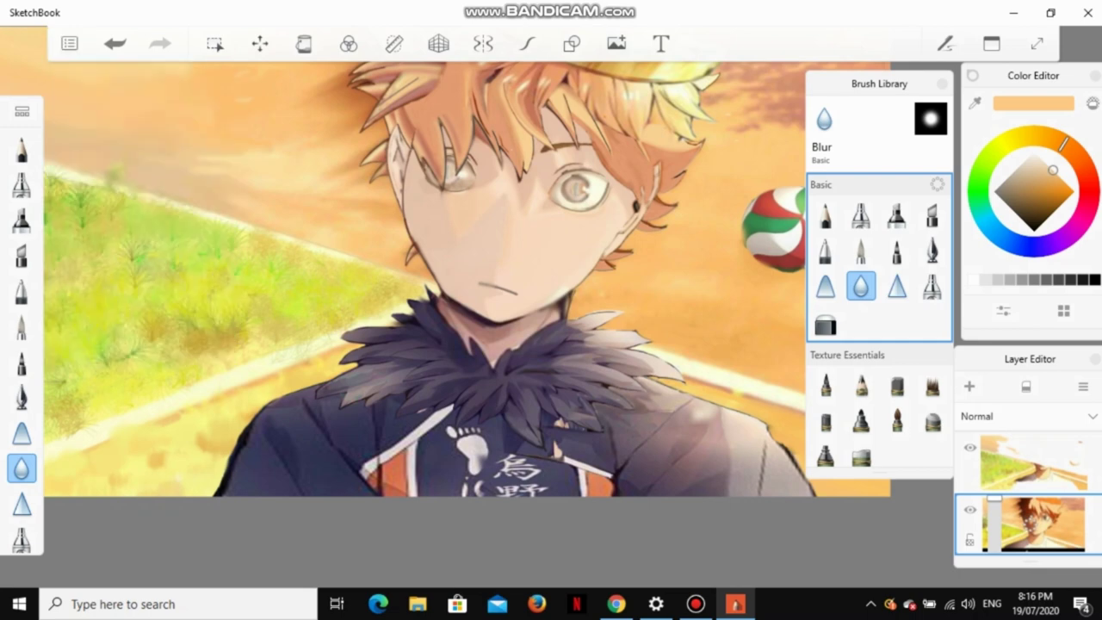
key("ctrl+shift+s")
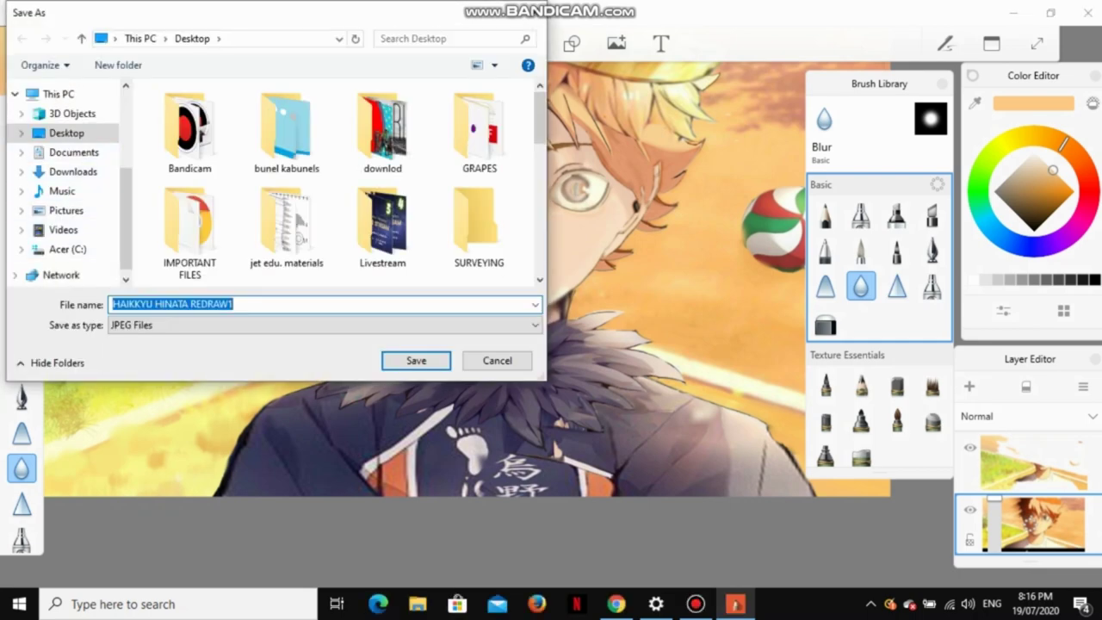
key("End")
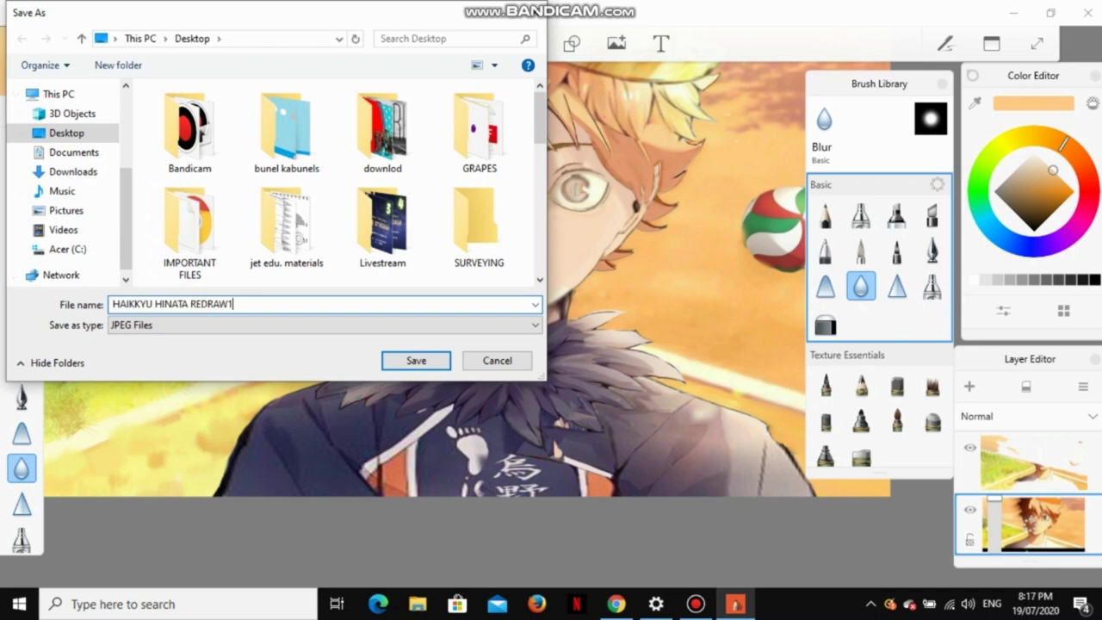
key("BackSpace")
type("FINAL")
key("Return")
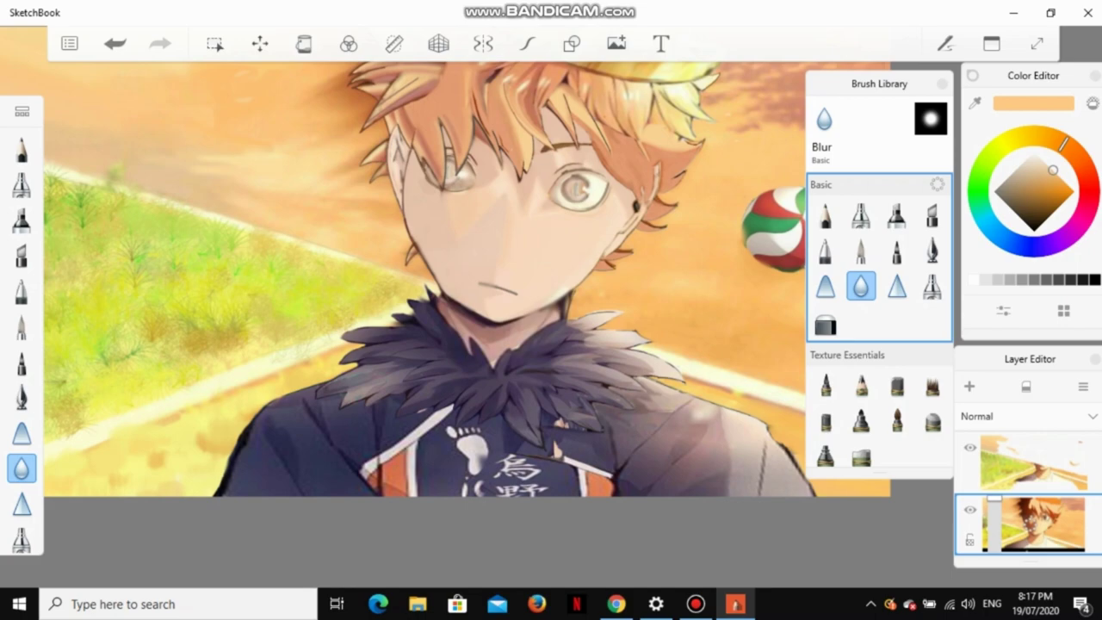
Step: Switch to the desktop and open the HAIKKYU HINATA REDRAW FINAL image in Photos to view it
key("super+d")
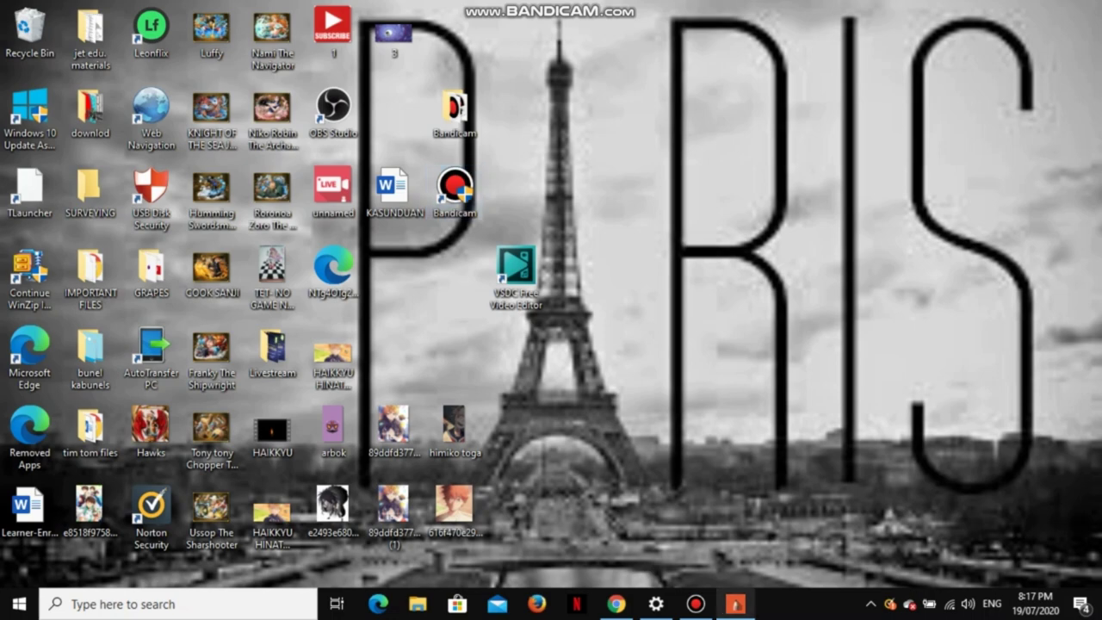
left_click(735, 604)
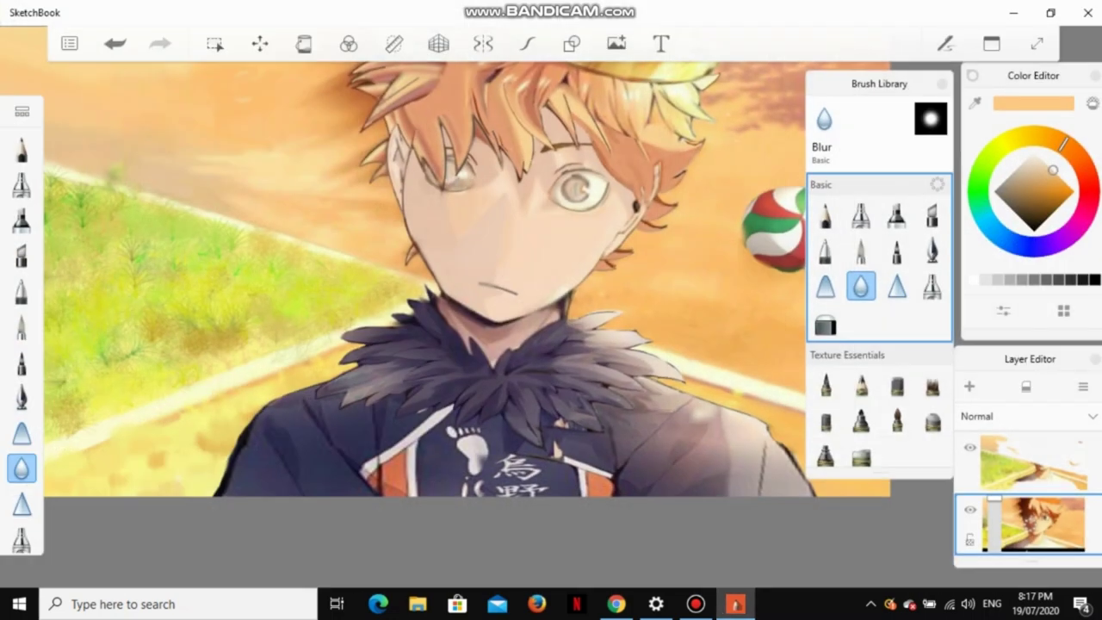
left_click(1013, 13)
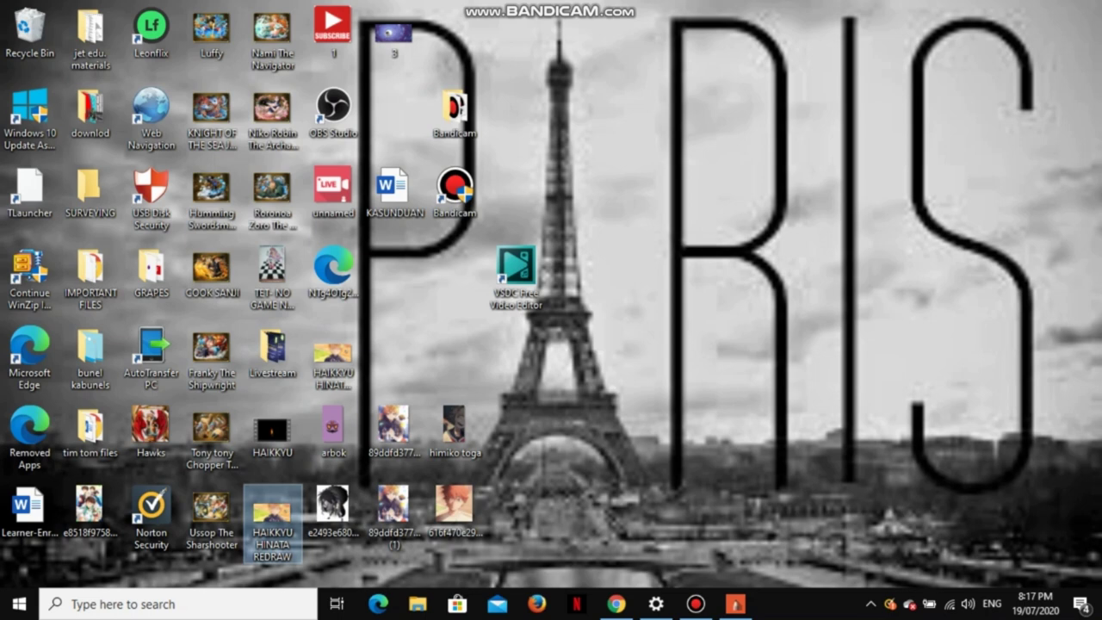
left_click(333, 353)
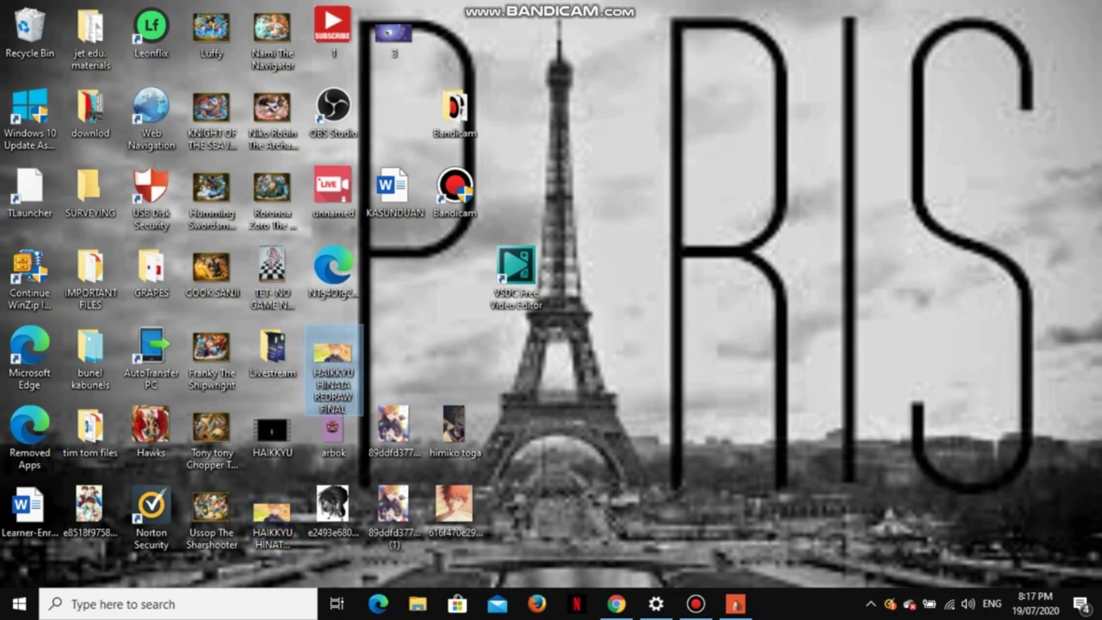
double_click(332, 353)
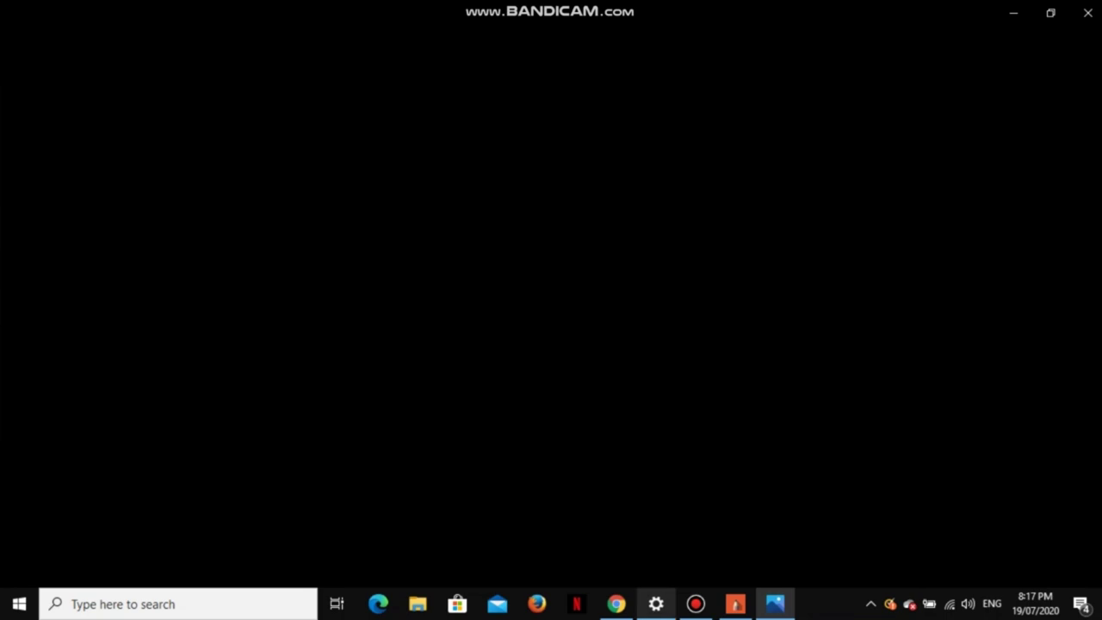
left_click(696, 604)
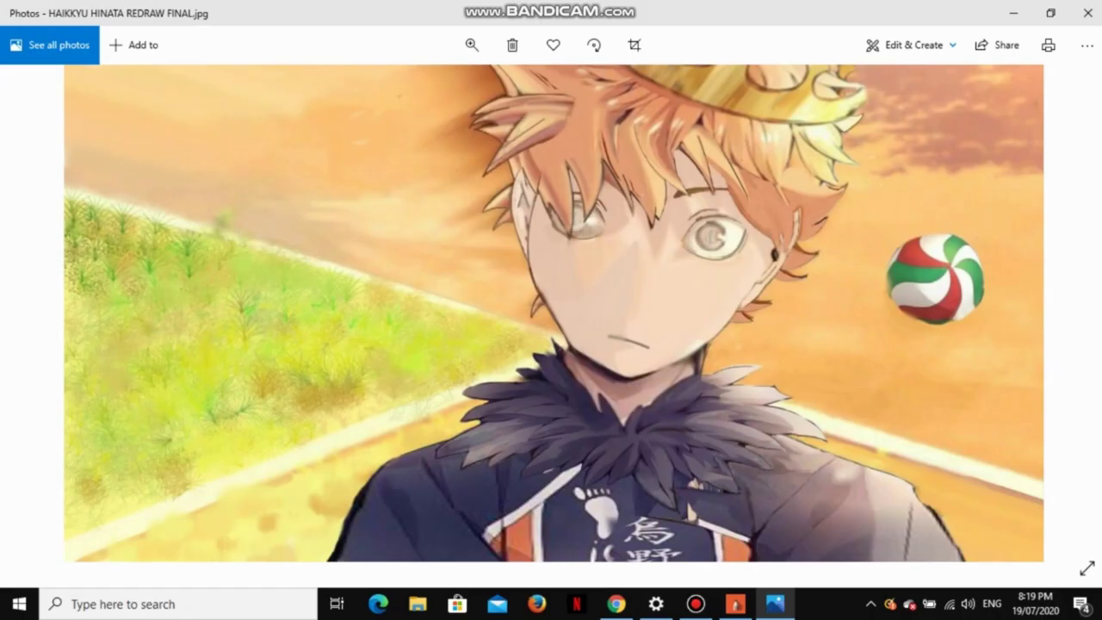